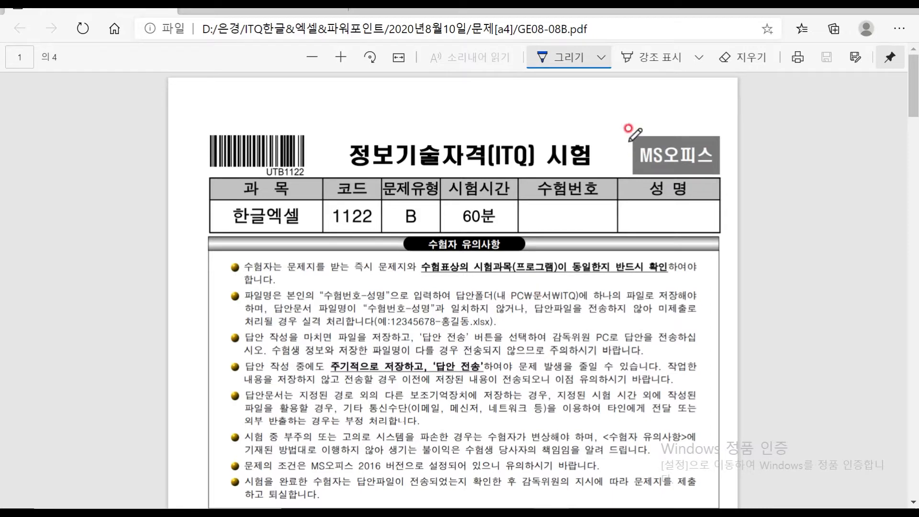
Highlight the second bullet's answer-file saving instruction (수험번호-성명) in yellow
left_click(641, 60)
mouse_move(498, 293)
left_mouse_down()
mouse_move(335, 295)
mouse_move(585, 297)
mouse_move(578, 294)
left_mouse_up()
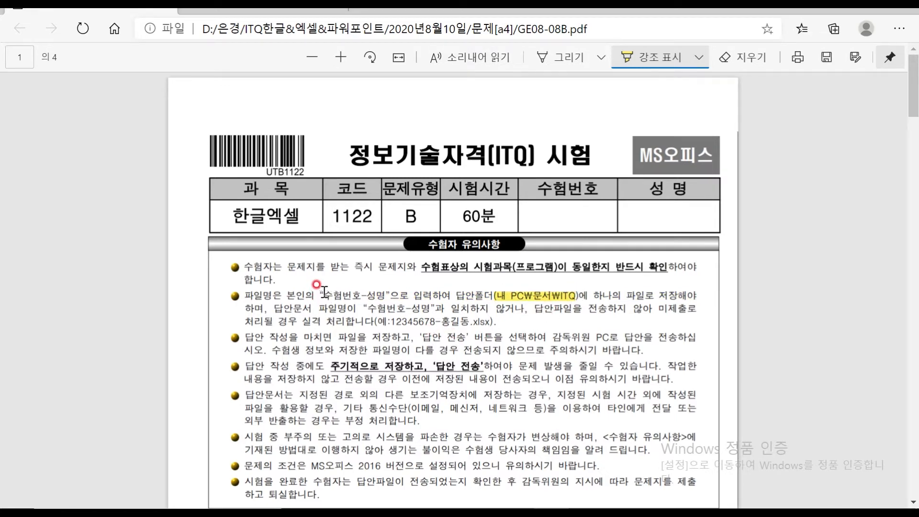
mouse_move(324, 291)
left_mouse_down()
mouse_move(364, 291)
mouse_move(307, 292)
left_mouse_up()
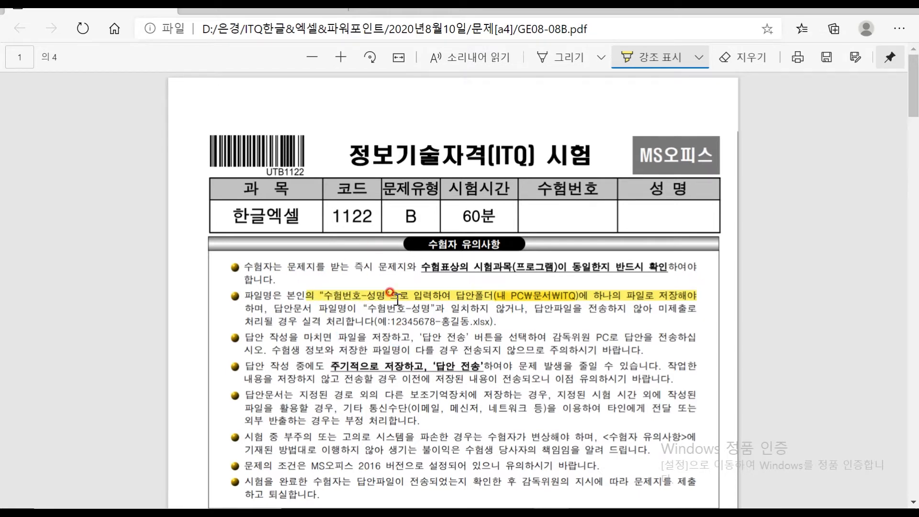
Scroll further down the exam PDF and switch to the 그리기 freehand pen
scroll(396, 280, "down", 2)
scroll(408, 254, "down", 2)
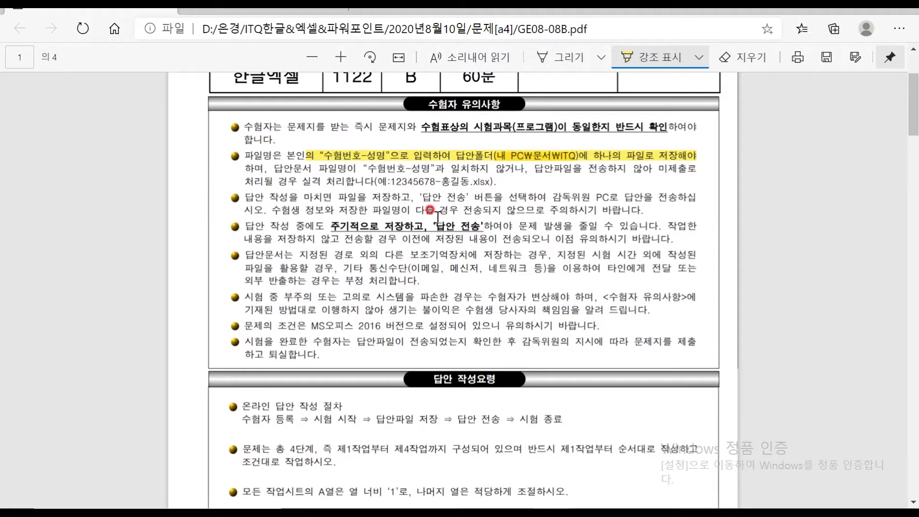
scroll(437, 216, "down", 6)
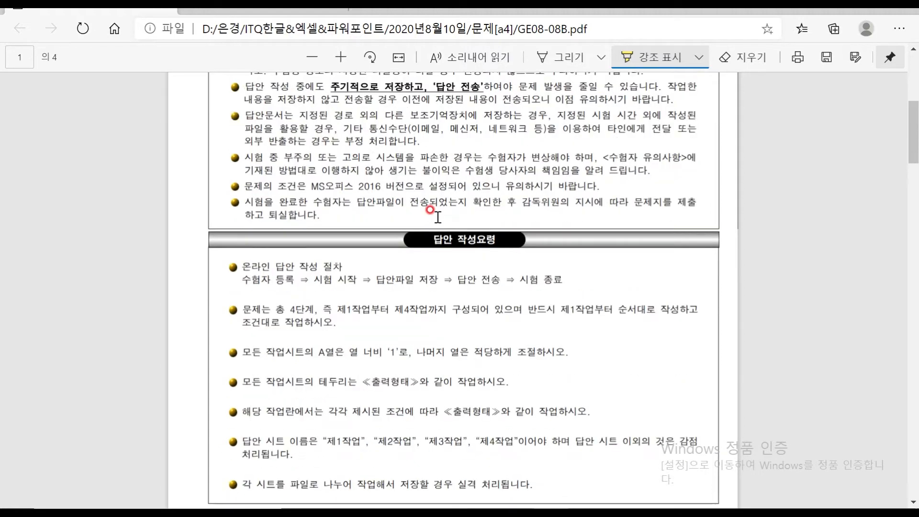
scroll(437, 217, "down", 2)
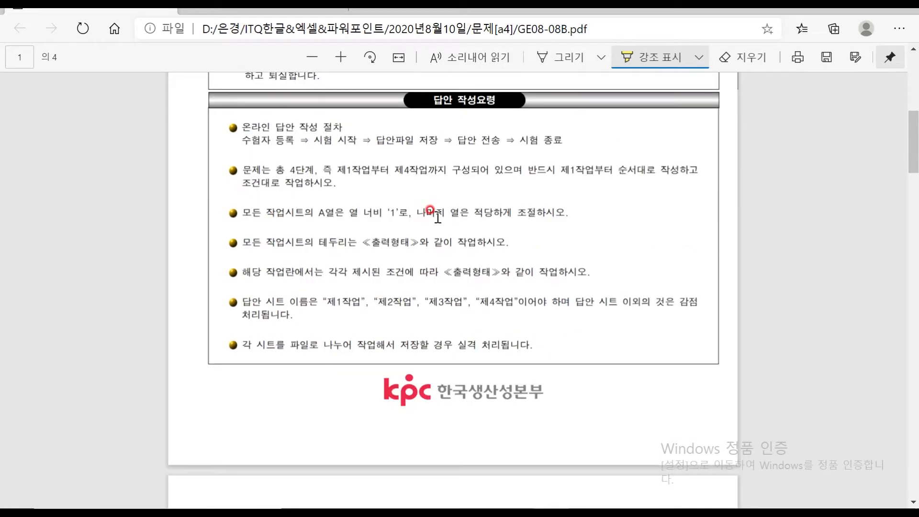
left_click(544, 57)
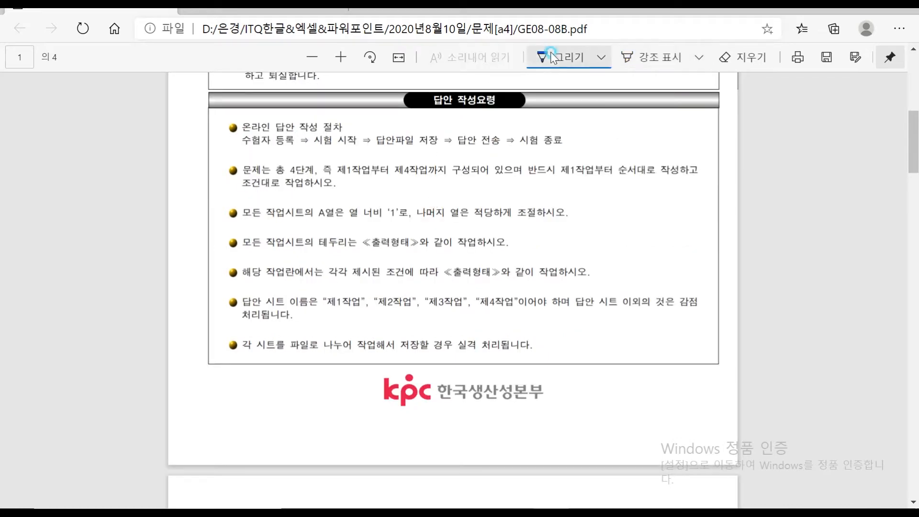
Switch the pen to red, circle-number the column-A width rule 1, and box 모든 작업시트의
left_click(599, 71)
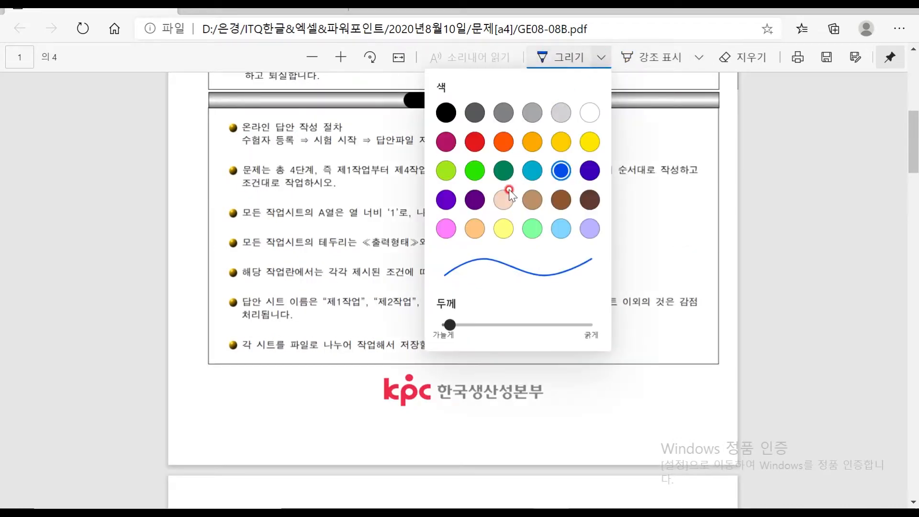
left_click(475, 142)
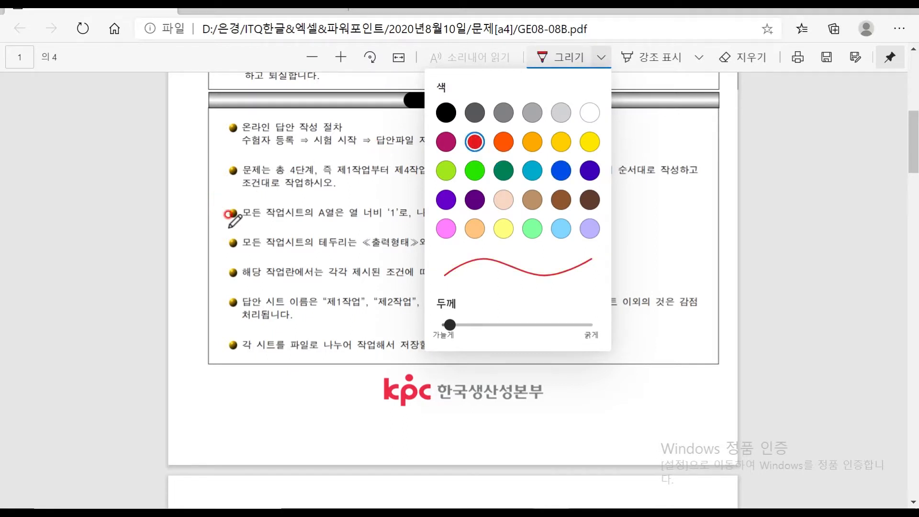
mouse_move(223, 201)
left_mouse_down()
mouse_move(216, 219)
mouse_move(210, 205)
mouse_move(233, 219)
mouse_move(222, 225)
mouse_move(408, 219)
left_mouse_up()
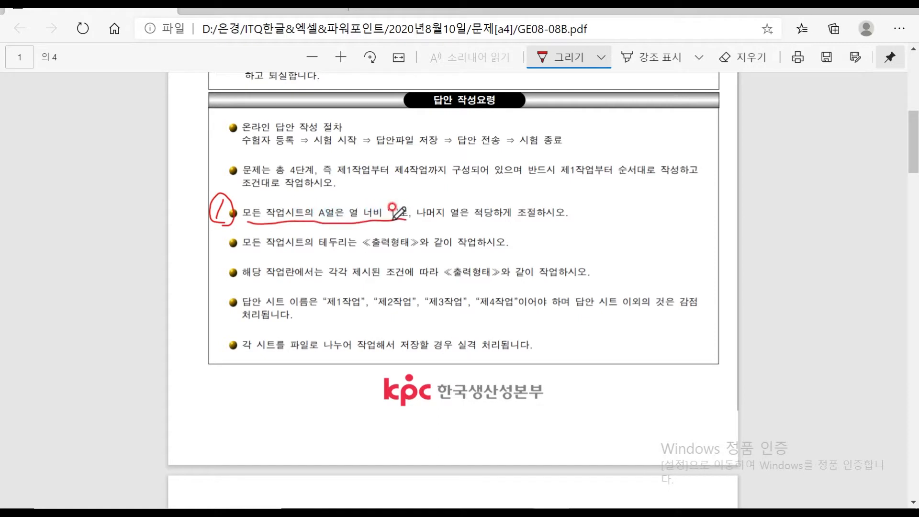
mouse_move(248, 211)
left_mouse_down()
mouse_move(293, 196)
mouse_move(309, 203)
left_mouse_up()
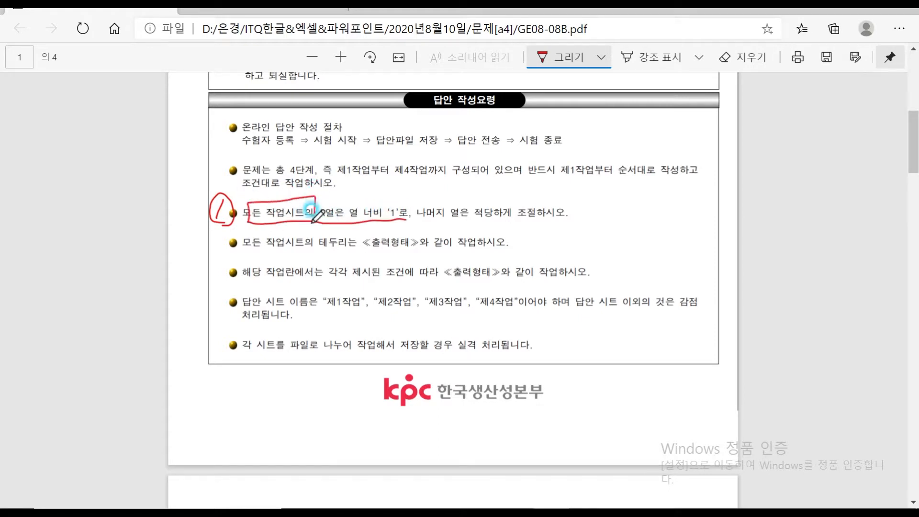
Mark 2 by the conditions heading, 3 by the sheet-name rule, underline 순서대로 작성하고, circle 수험자 등록
scroll(288, 288, "down", 10)
mouse_move(203, 367)
left_mouse_down()
mouse_move(210, 375)
mouse_move(194, 381)
mouse_move(217, 368)
mouse_move(215, 380)
mouse_move(423, 377)
left_mouse_up()
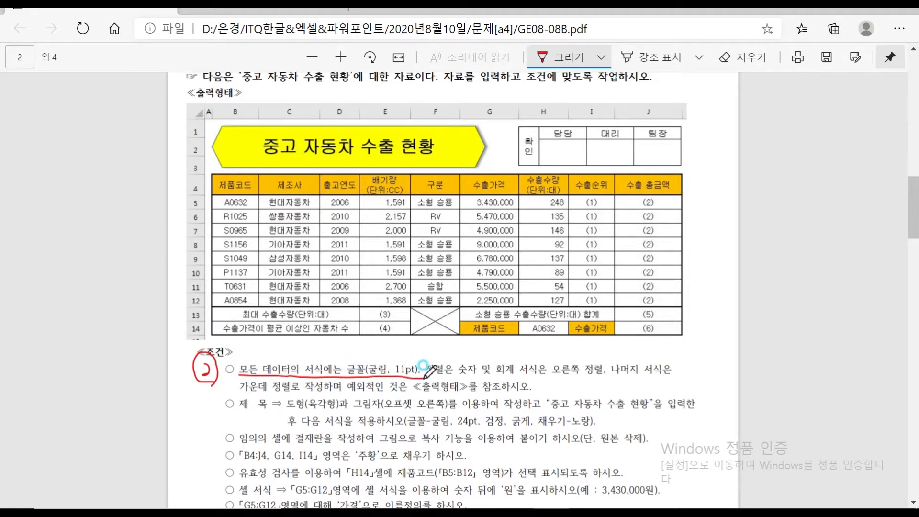
scroll(219, 264, "up", 9)
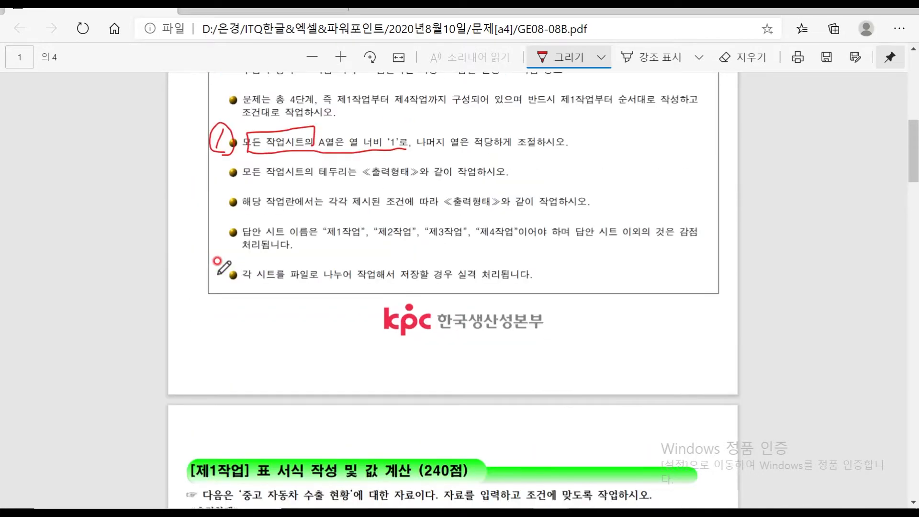
mouse_move(207, 226)
left_mouse_down()
mouse_move(220, 238)
mouse_move(225, 210)
mouse_move(201, 238)
mouse_move(537, 240)
left_mouse_up()
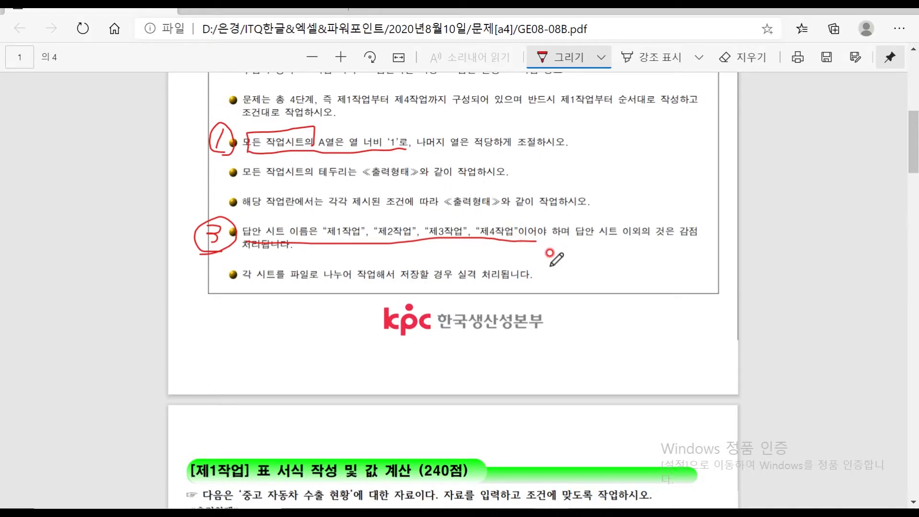
scroll(550, 254, "up", 3)
left_click_drag(619, 249, 700, 246)
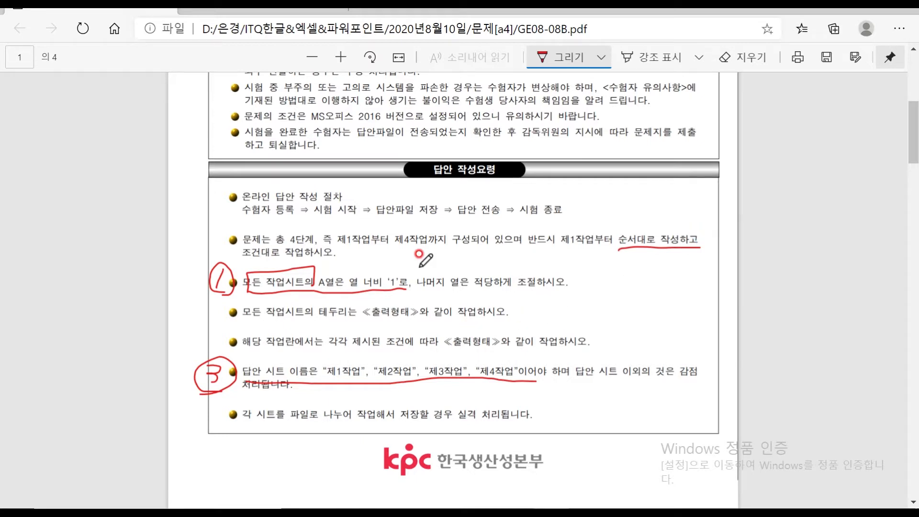
mouse_move(299, 212)
left_mouse_down()
mouse_move(261, 218)
mouse_move(245, 201)
mouse_move(293, 193)
mouse_move(295, 217)
mouse_move(583, 217)
left_mouse_up()
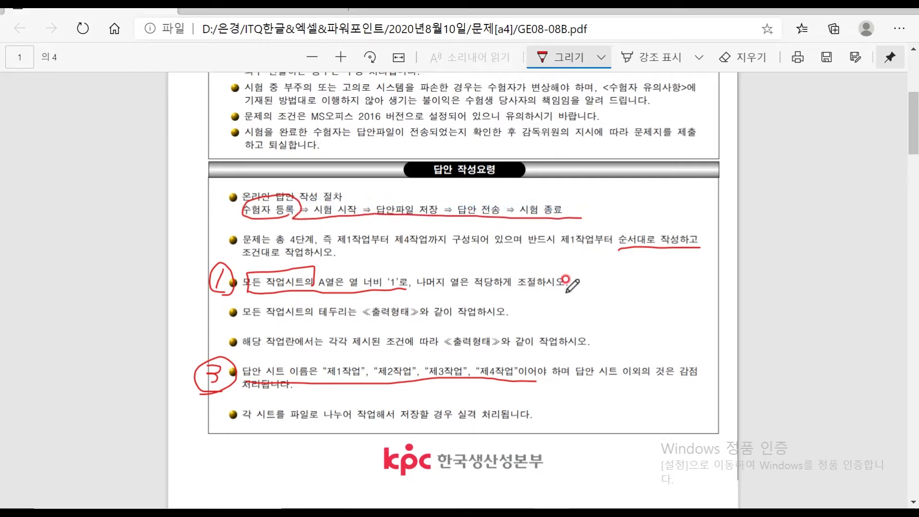
scroll(570, 283, "up", 5)
scroll(568, 253, "down", 5)
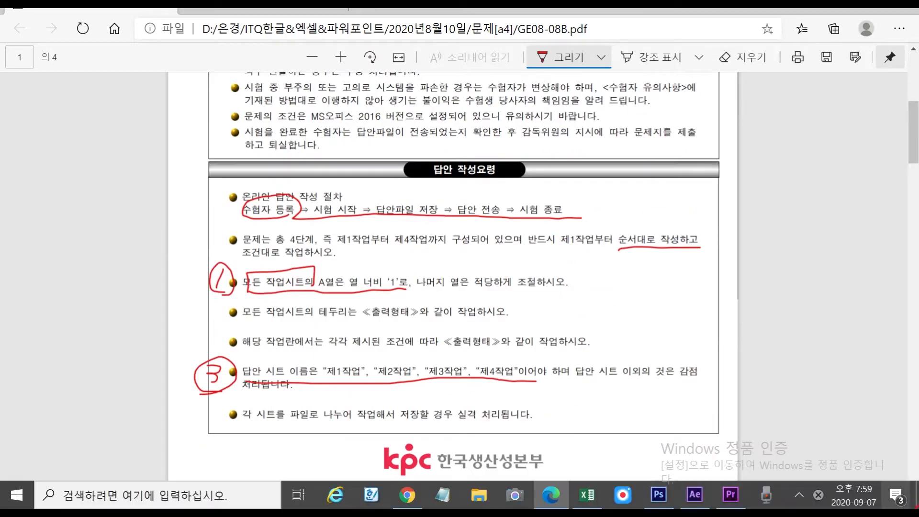
Register the examinee number in ITQ 수험자용, confirm the details, then open a blank Excel workbook
left_click(917, 497)
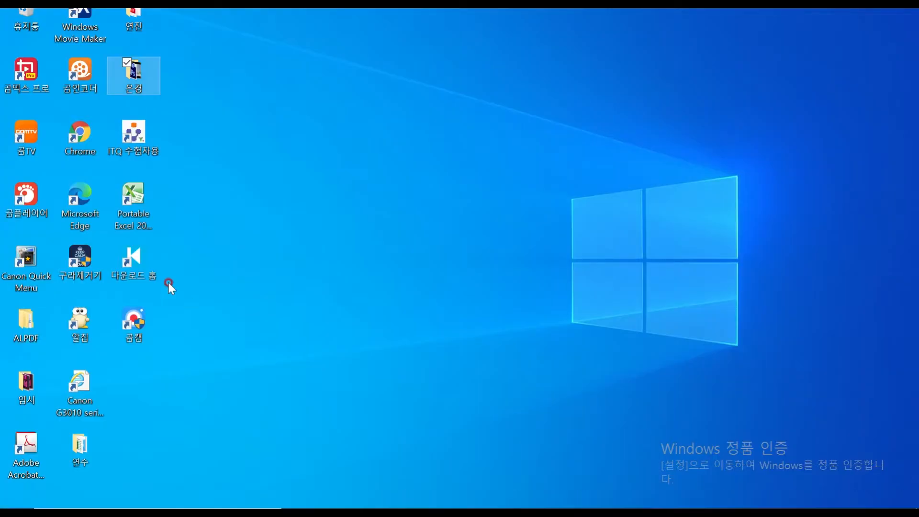
double_click(137, 139)
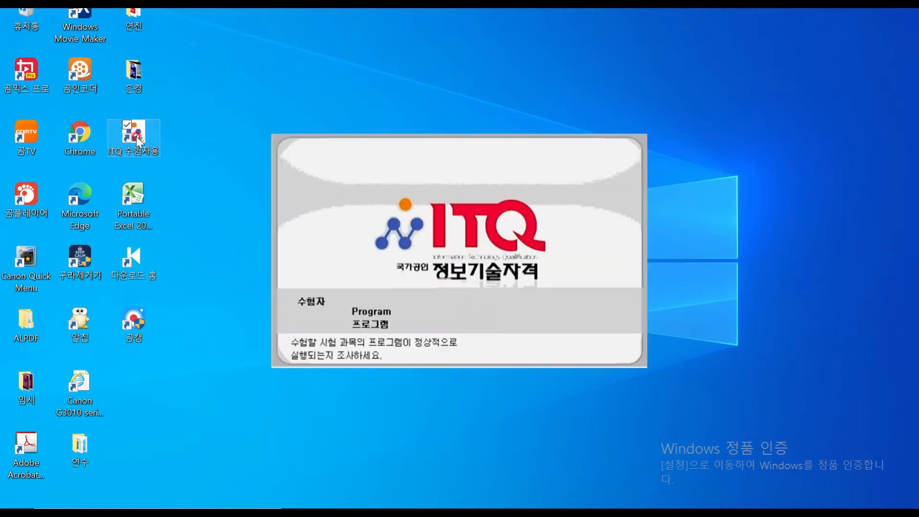
left_click(481, 155)
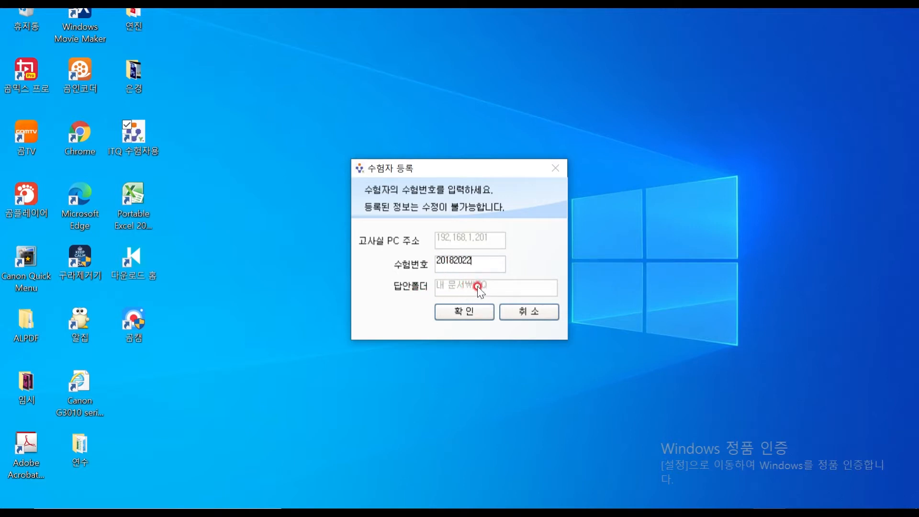
left_click(465, 312)
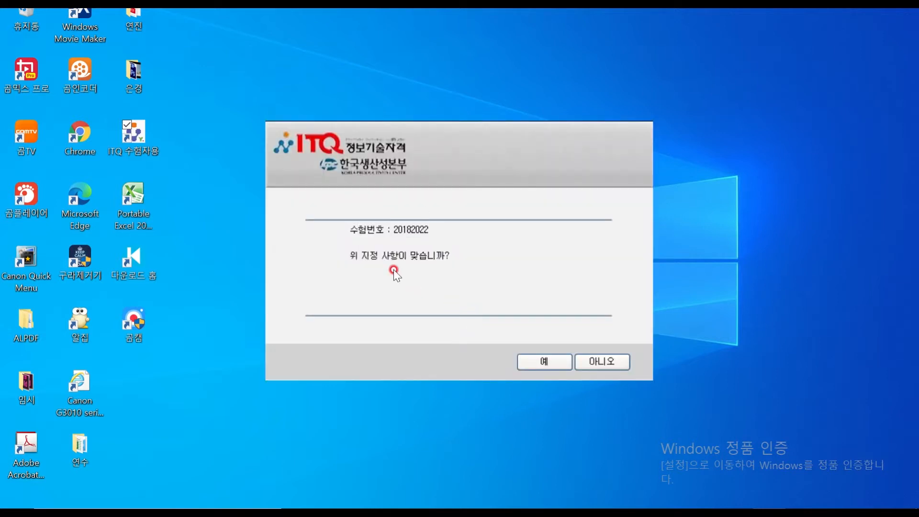
left_click(540, 363)
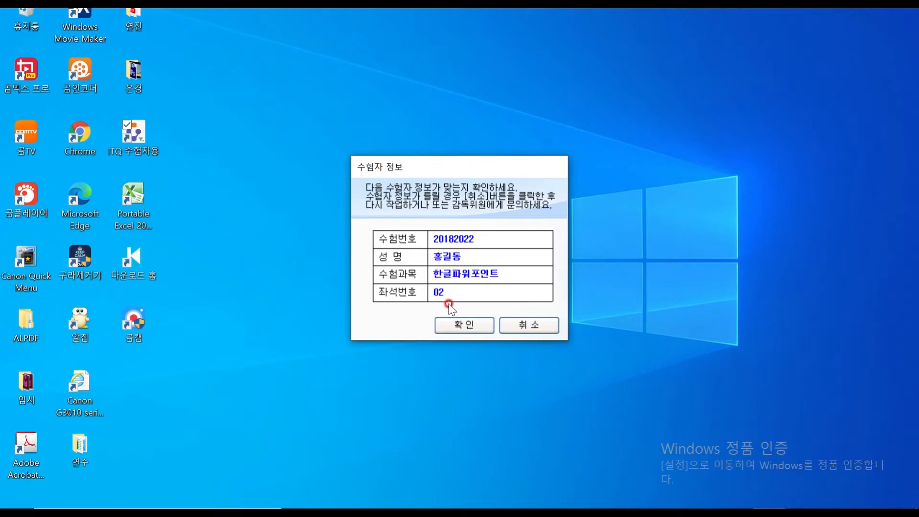
left_click(466, 324)
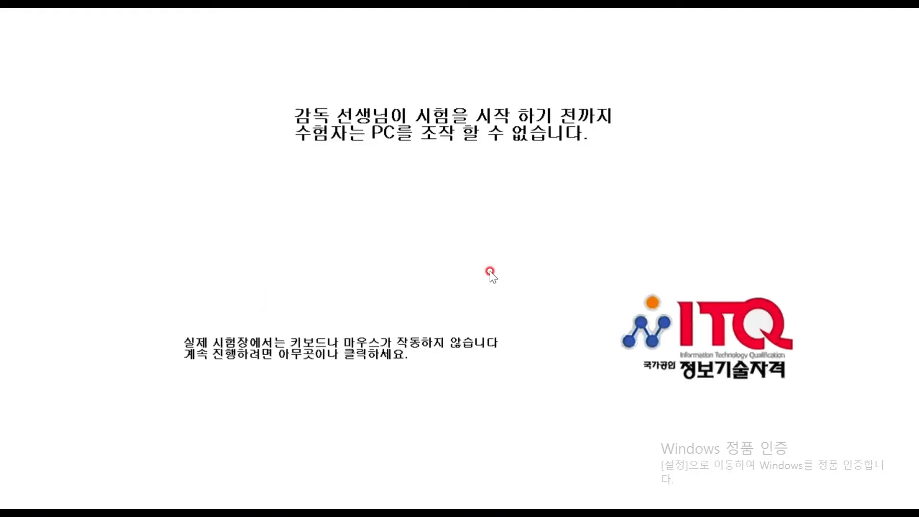
left_click(490, 272)
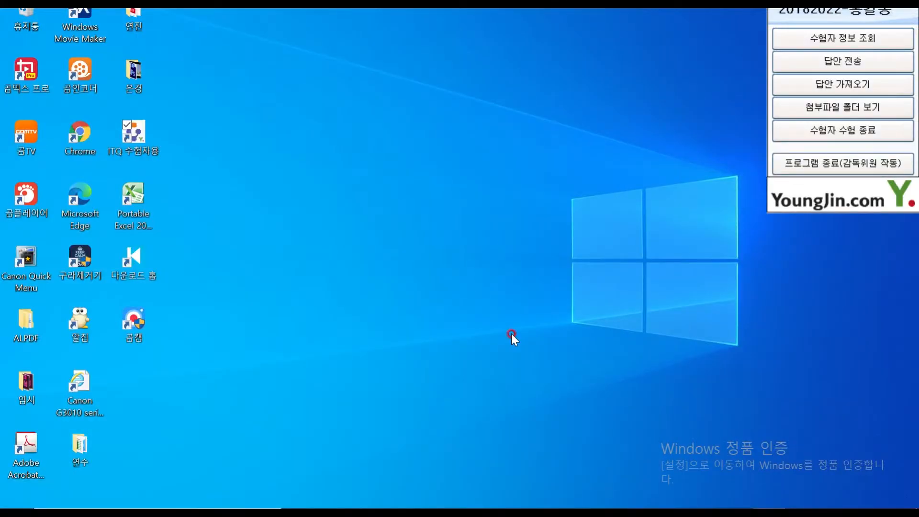
mouse_move(567, 506)
left_click(570, 497)
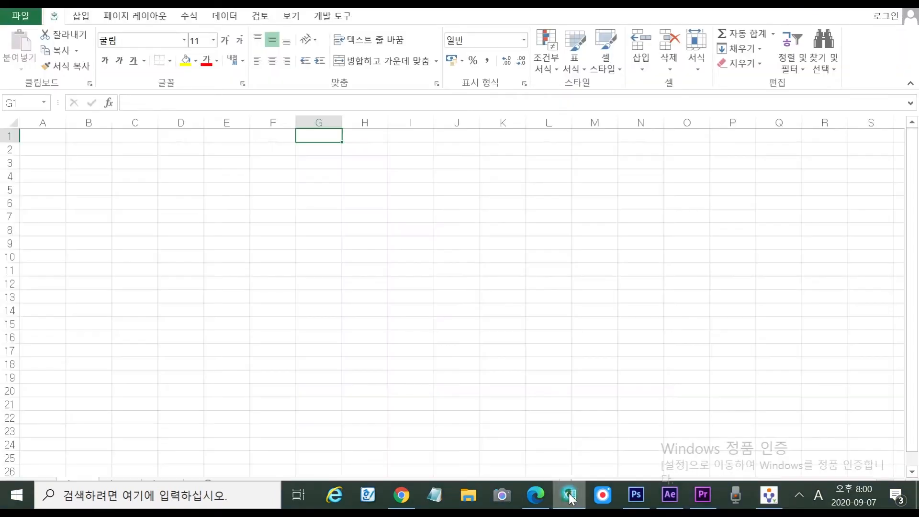
Start Save As for the workbook, saving to this PC in the Documents folder
left_click(210, 229)
left_click(99, 188)
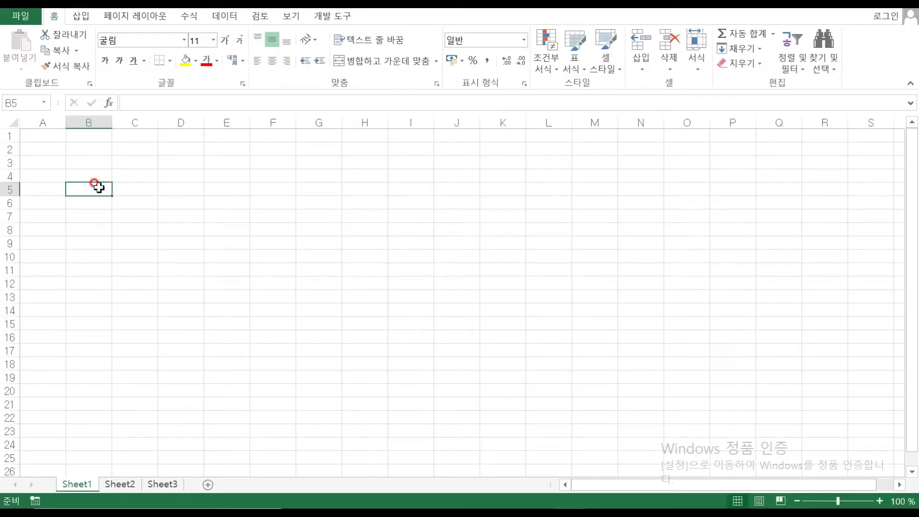
left_click(21, 16)
left_click(42, 115)
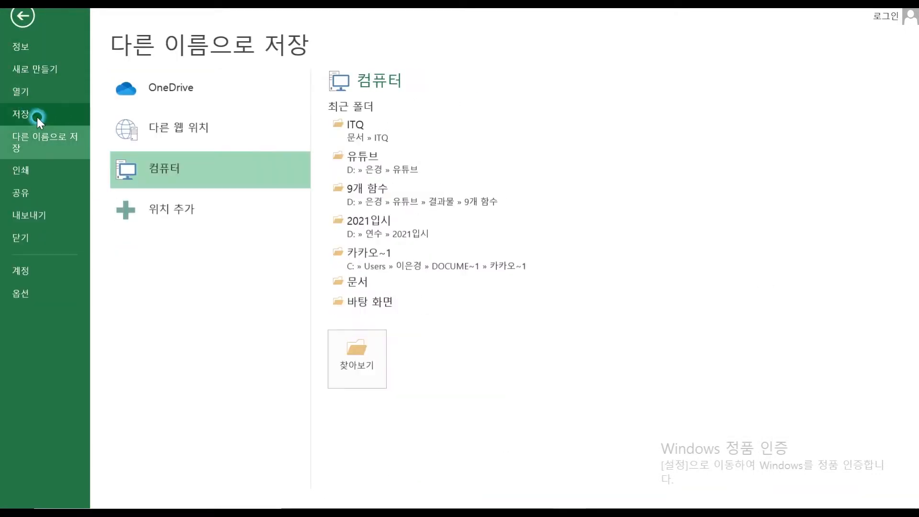
left_click(147, 167)
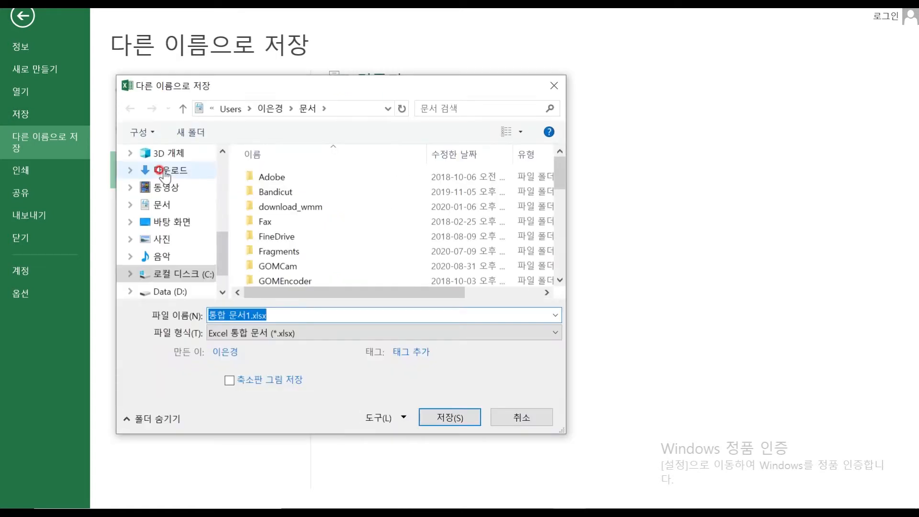
left_click(160, 205)
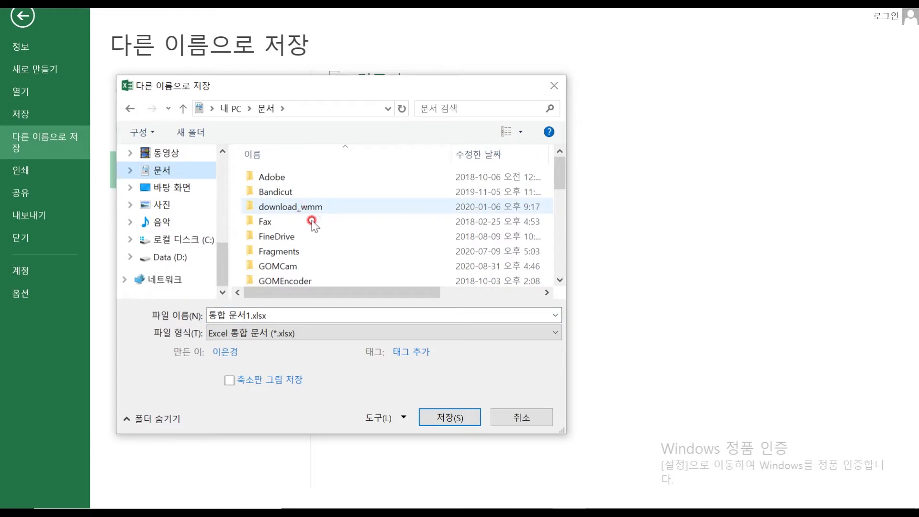
Save the workbook in the ITQ folder, named with the examinee number and name
scroll(311, 220, "down", 4)
scroll(309, 217, "up", 2)
left_click(266, 221)
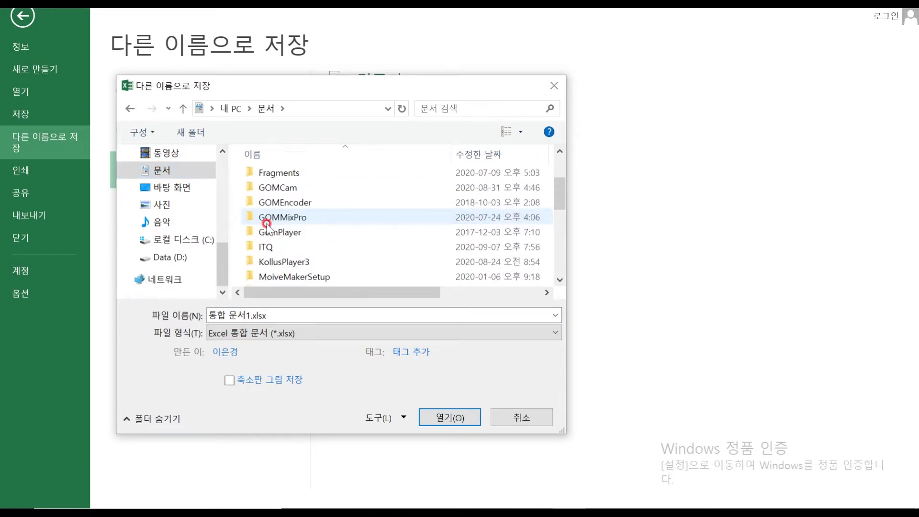
double_click(265, 247)
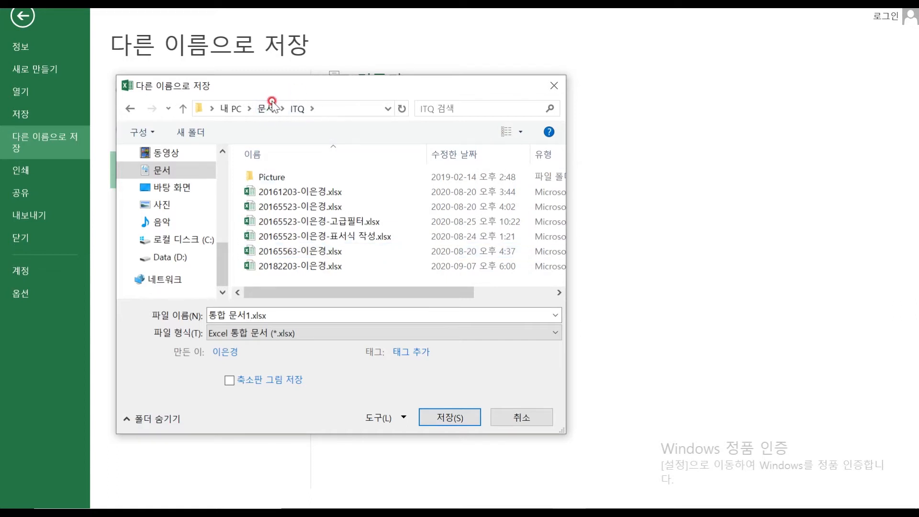
left_click(276, 312)
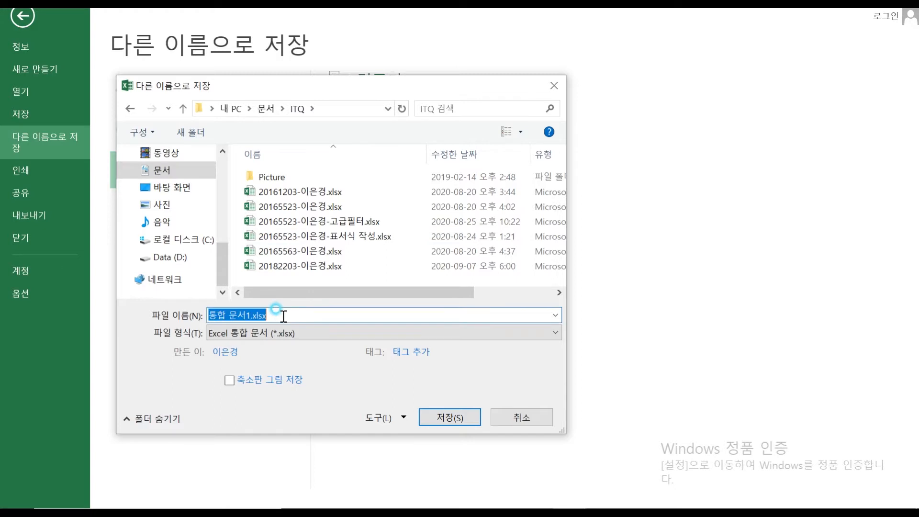
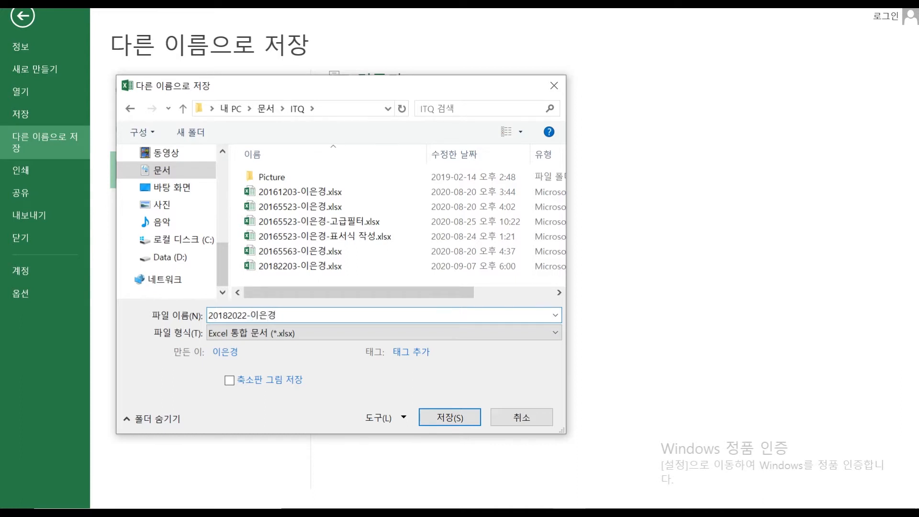
left_click(450, 417)
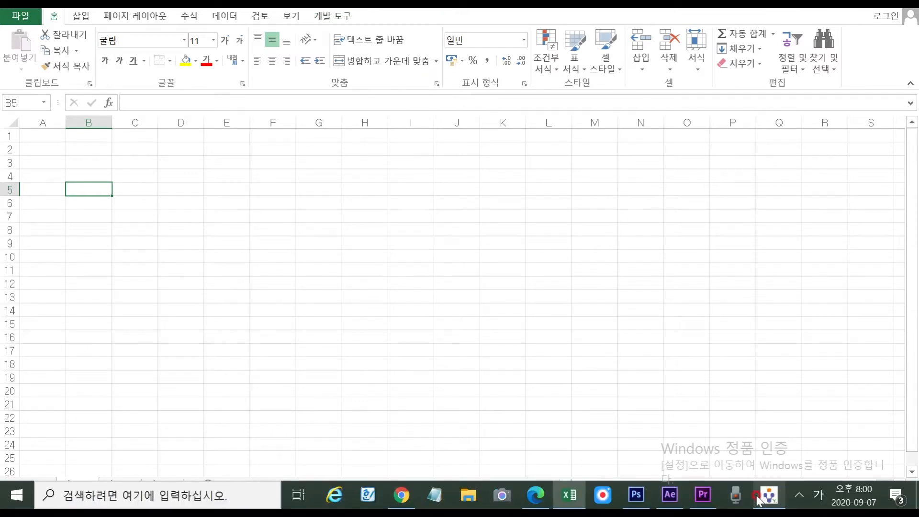
left_click(758, 501)
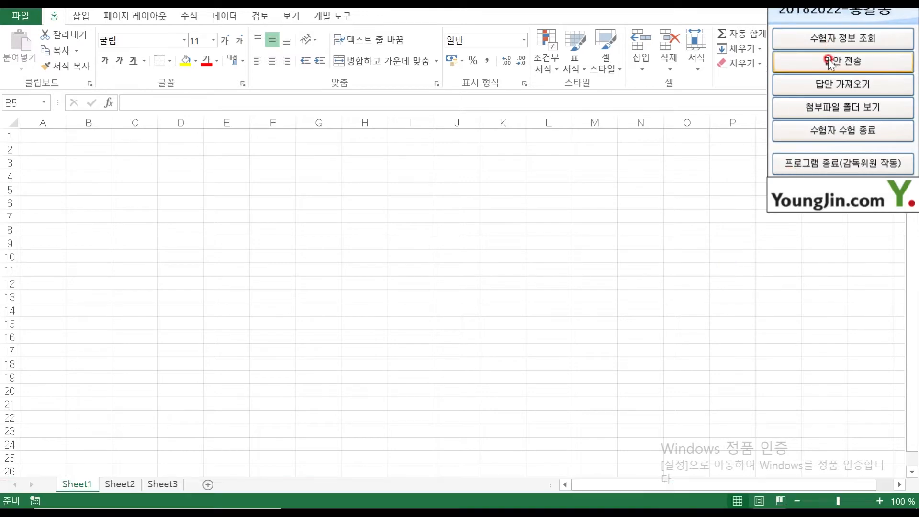
left_click(830, 62)
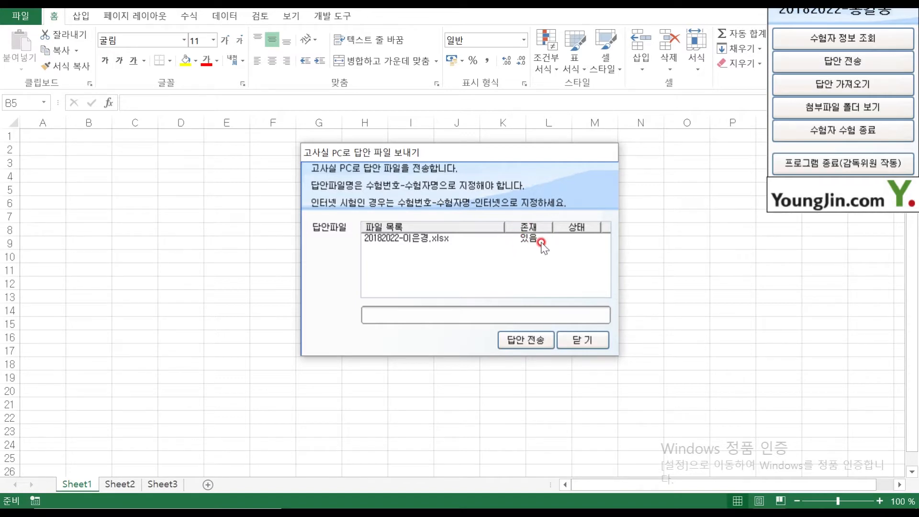
left_click(590, 341)
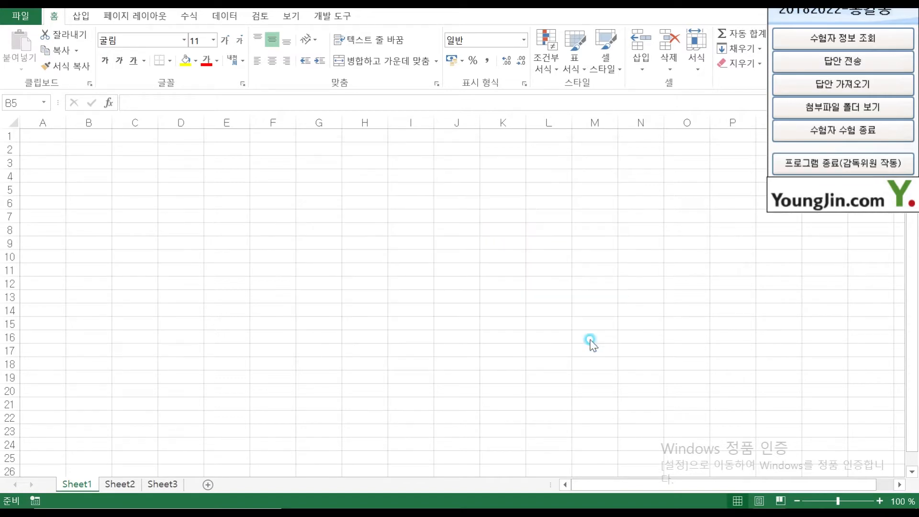
left_click(26, 17)
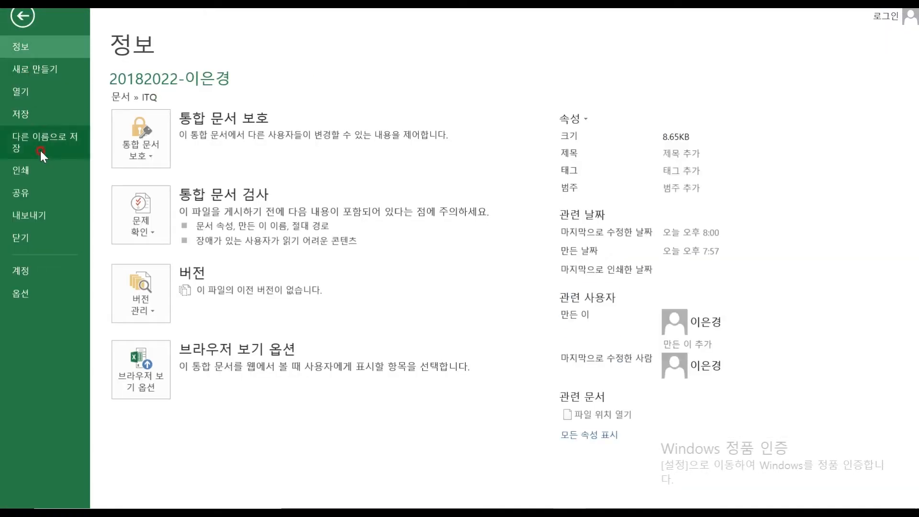
left_click(47, 139)
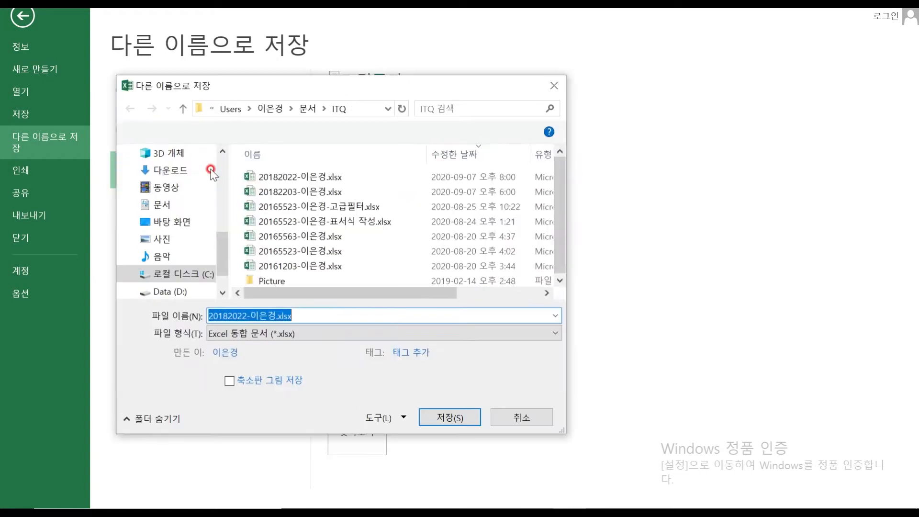
left_click(172, 206)
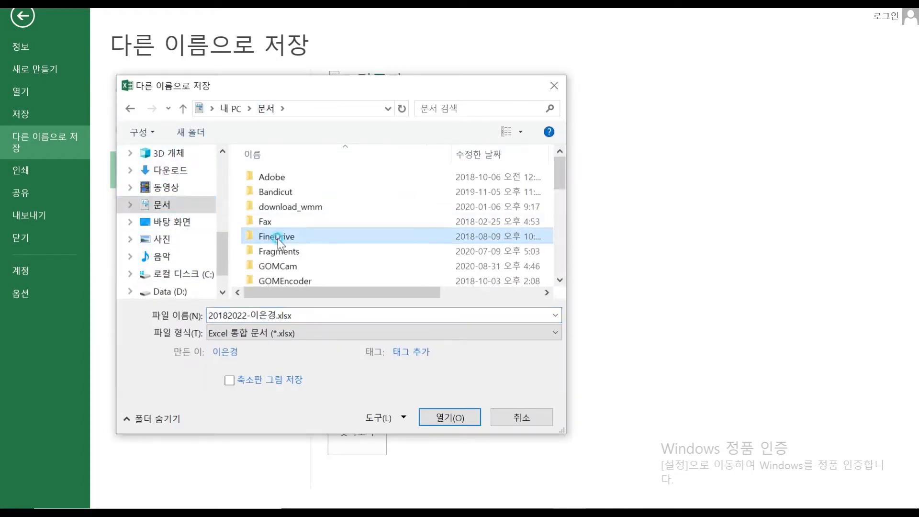
scroll(268, 229, "down", 3)
left_click(271, 205)
double_click(274, 204)
left_click(304, 98)
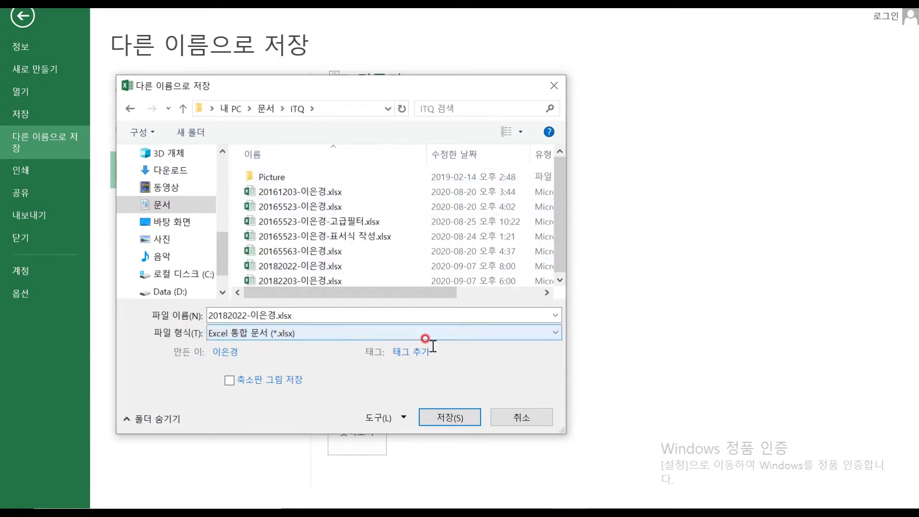
left_click(441, 415)
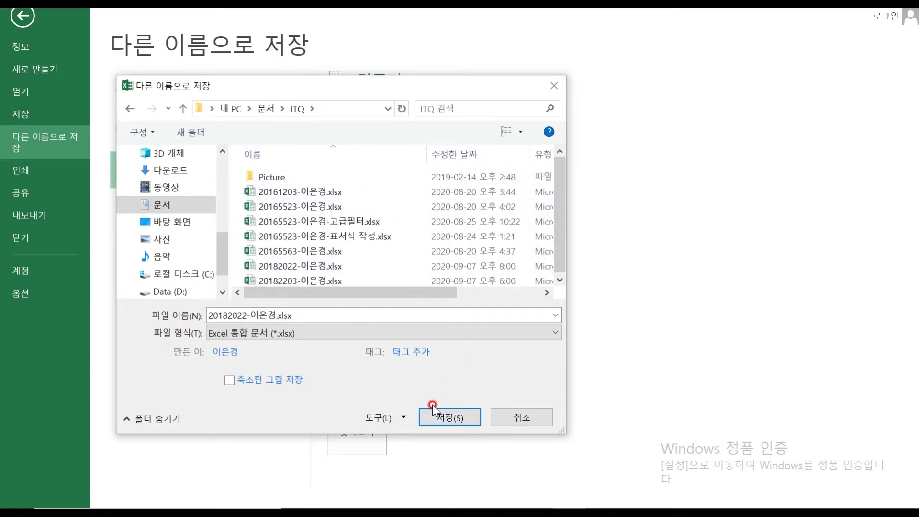
left_click(517, 414)
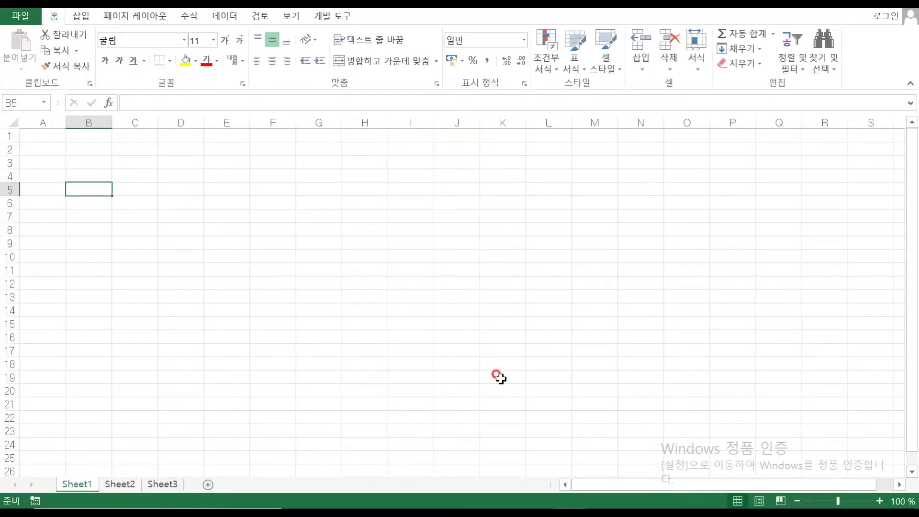
mouse_move(675, 507)
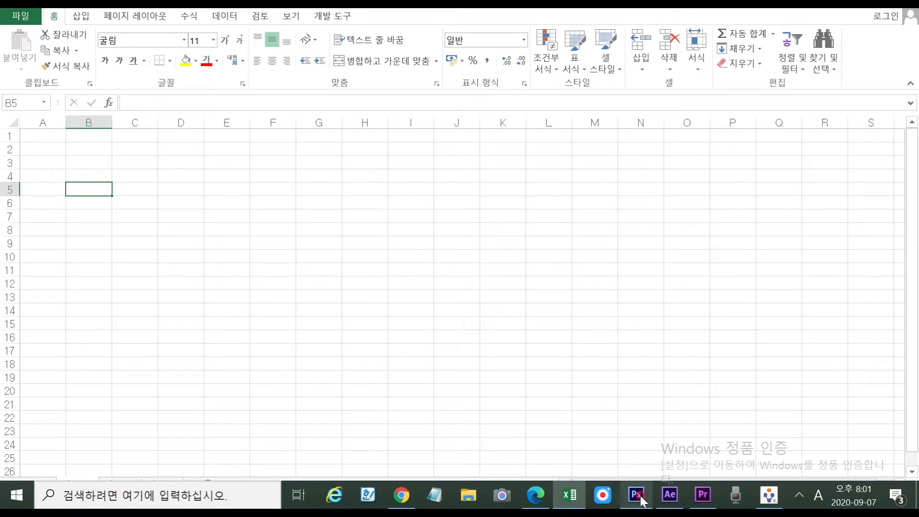
left_click(536, 495)
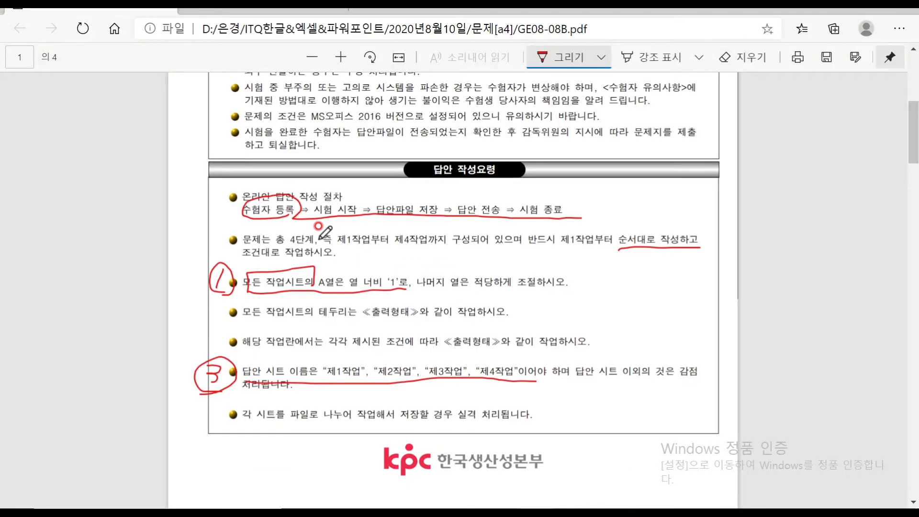
scroll(430, 225, "up", 7)
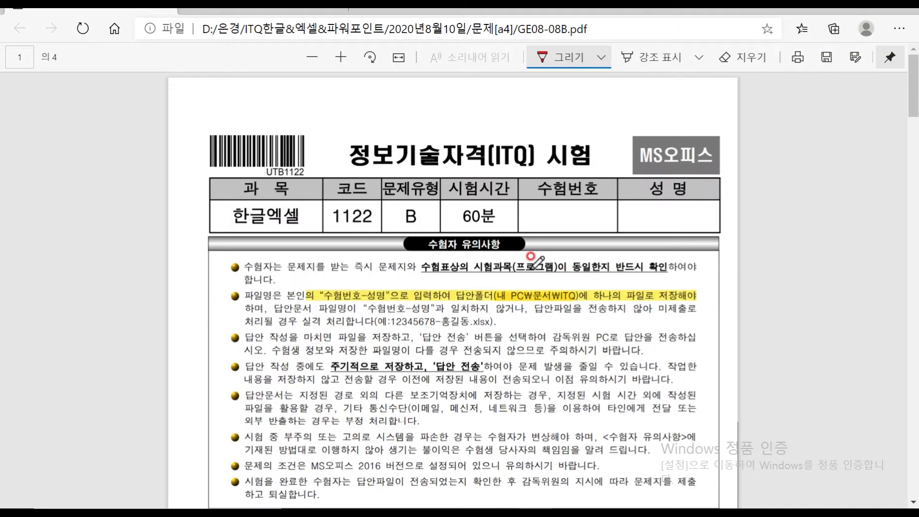
scroll(422, 292, "down", 2)
scroll(411, 293, "down", 10)
scroll(411, 293, "down", 2)
scroll(411, 293, "up", 2)
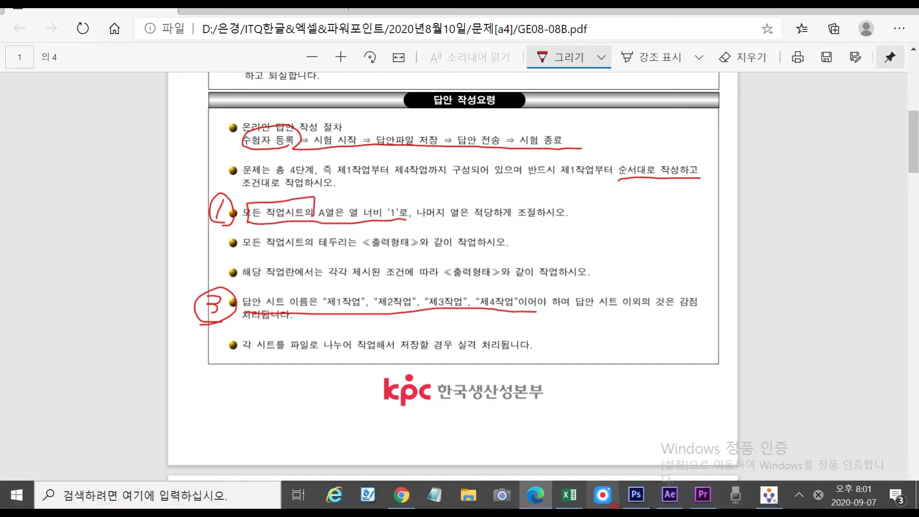
left_click(557, 499)
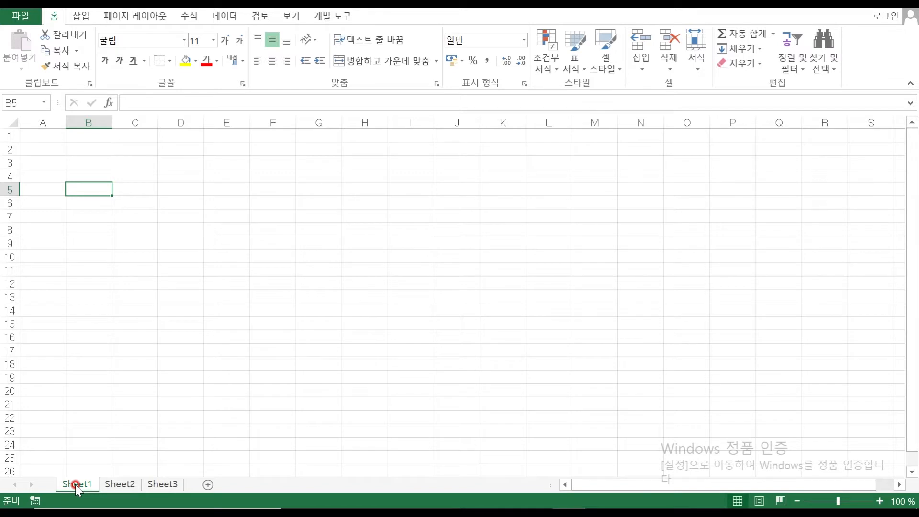
Group all three sheets, set column A width to 1, then bring the exam PDF forward
left_click(161, 485, "shift")
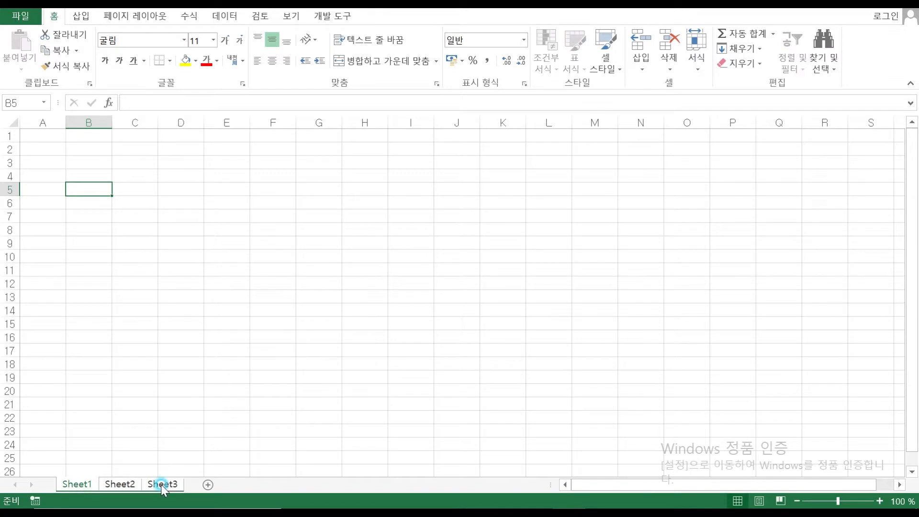
left_click(91, 487)
right_click(42, 122)
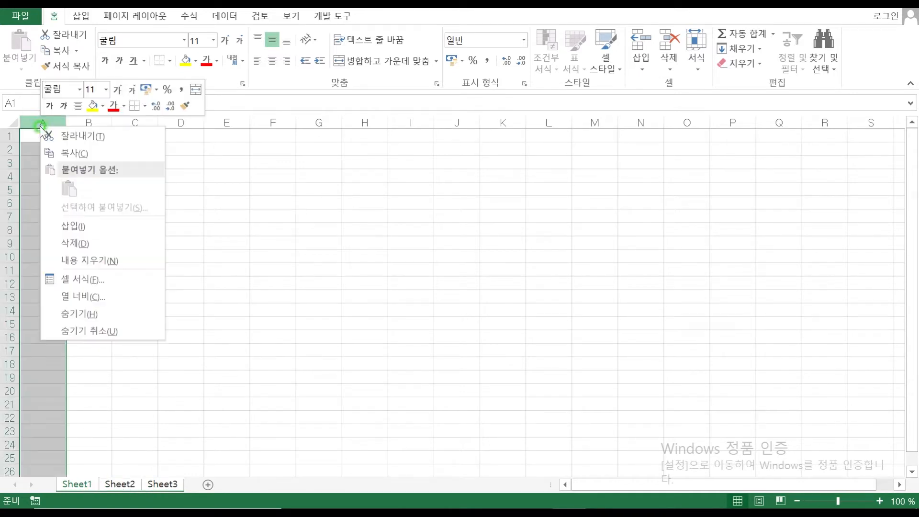
left_click(118, 297)
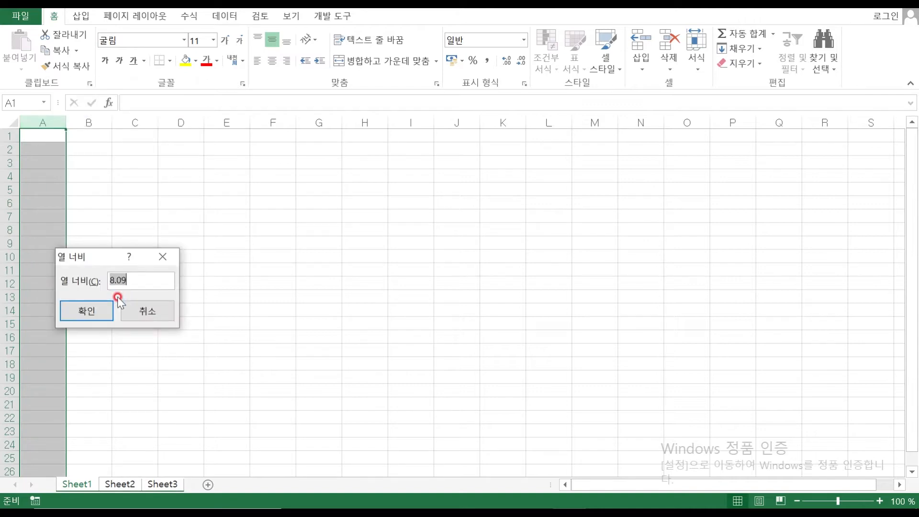
type("1")
key("Return")
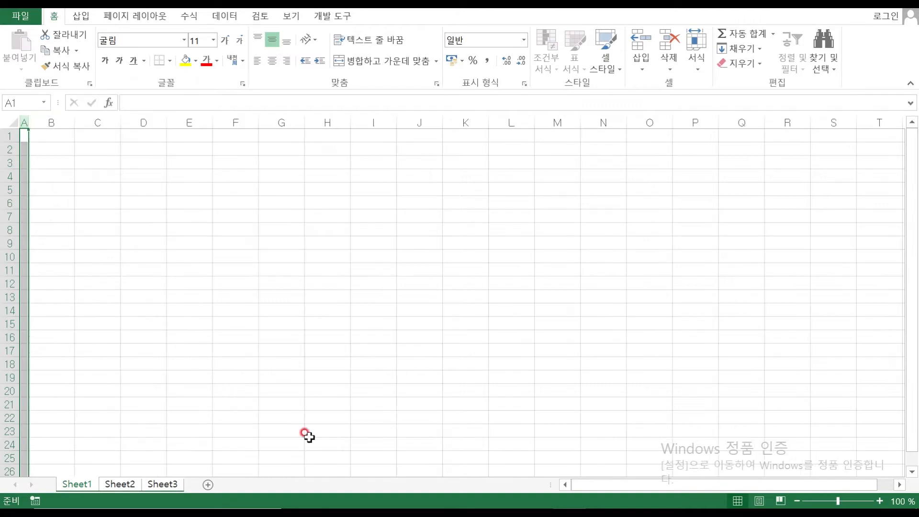
left_click(532, 498)
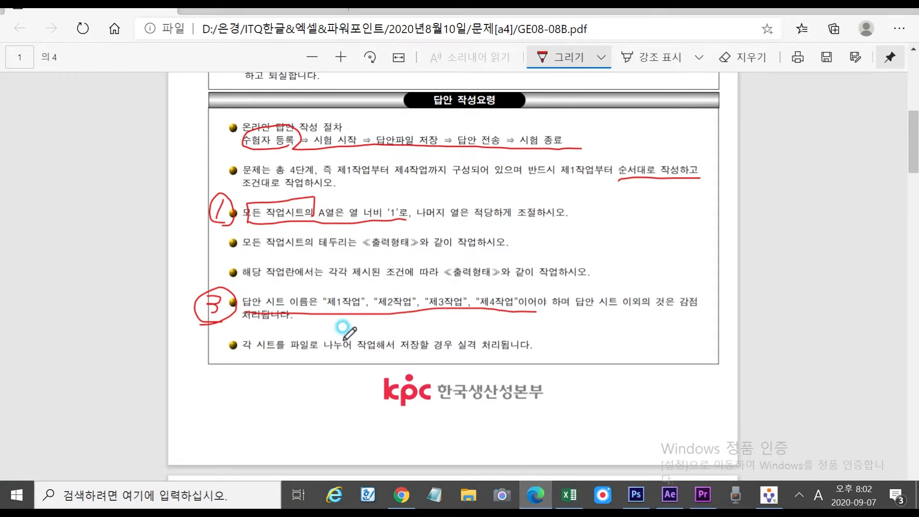
Check the 제1작업 used-car export table on PDF page 2, then return to Excel
scroll(273, 318, "down", 10)
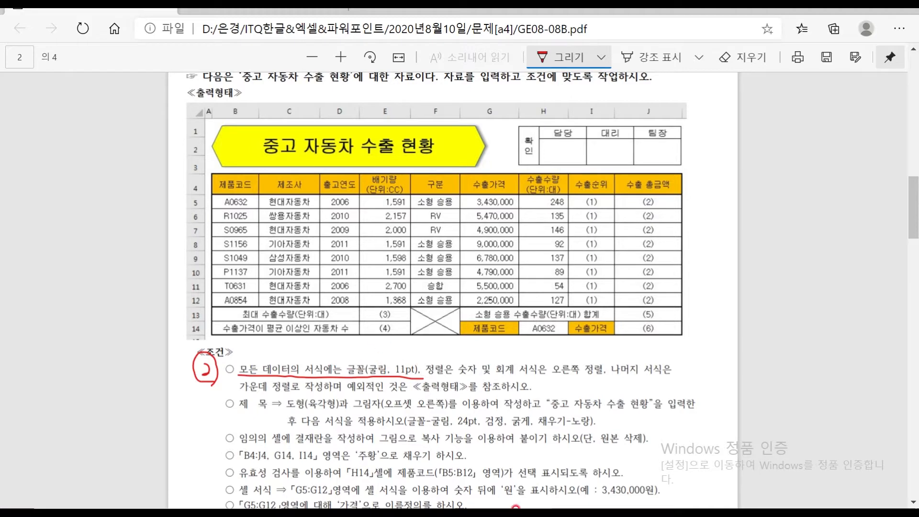
left_click(568, 498)
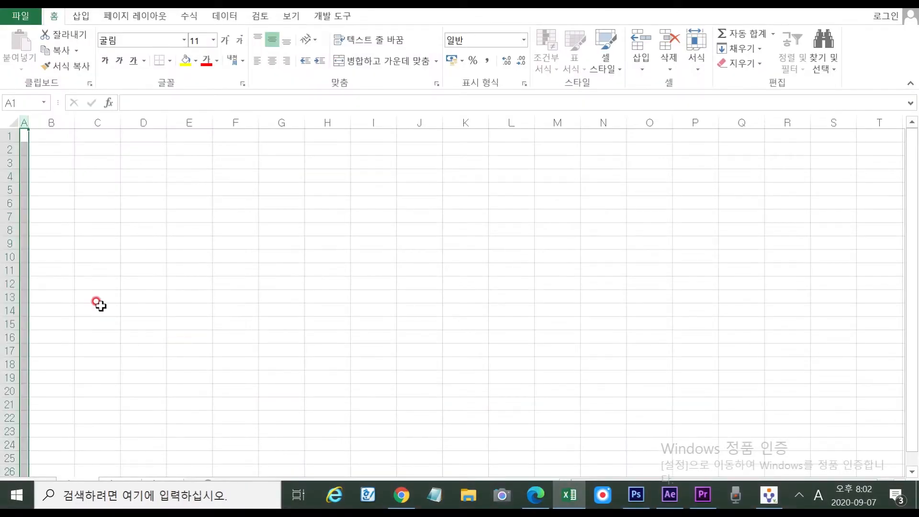
Set every cell of the worksheet to 굴림 11 pt, then switch to the exam PDF
key("ctrl+a")
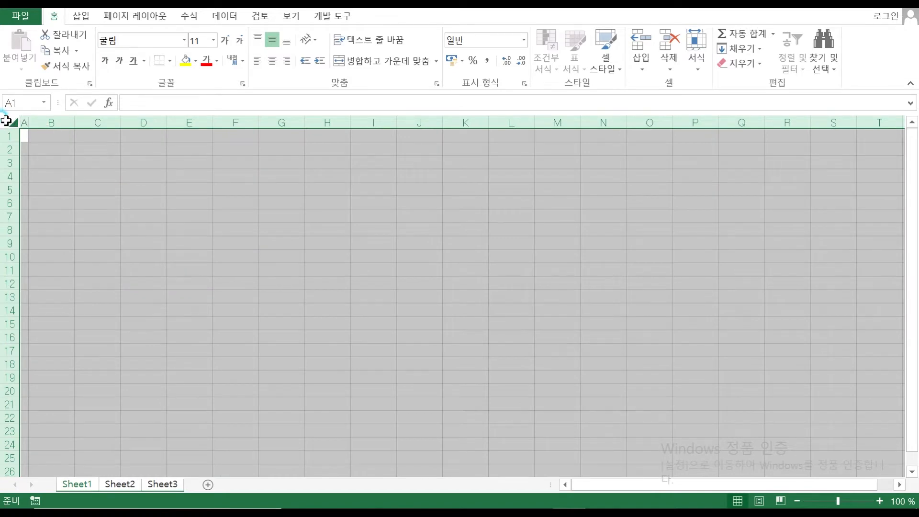
left_click(131, 39)
left_click(121, 38)
key("Return")
left_click(206, 43)
left_click(536, 502)
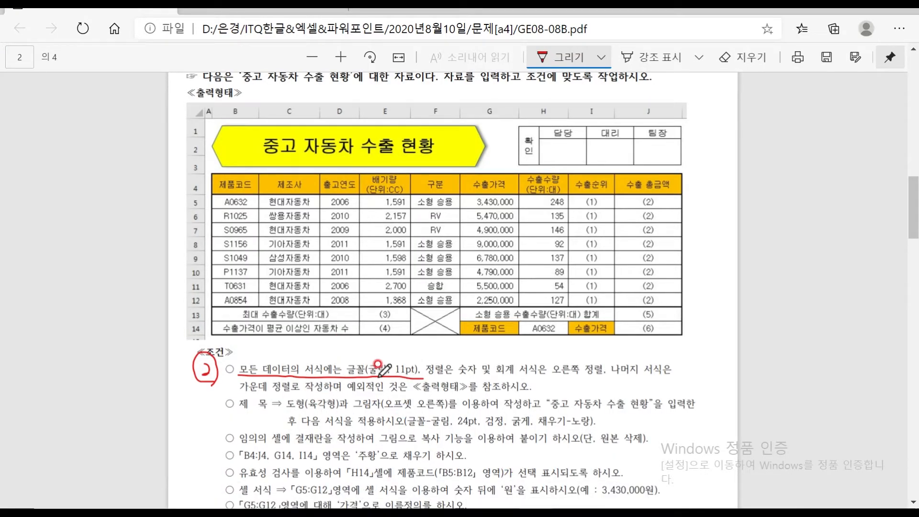
Reread the 답안 작성요령 box on PDF page 1, then go back to Excel
scroll(312, 361, "up", 10)
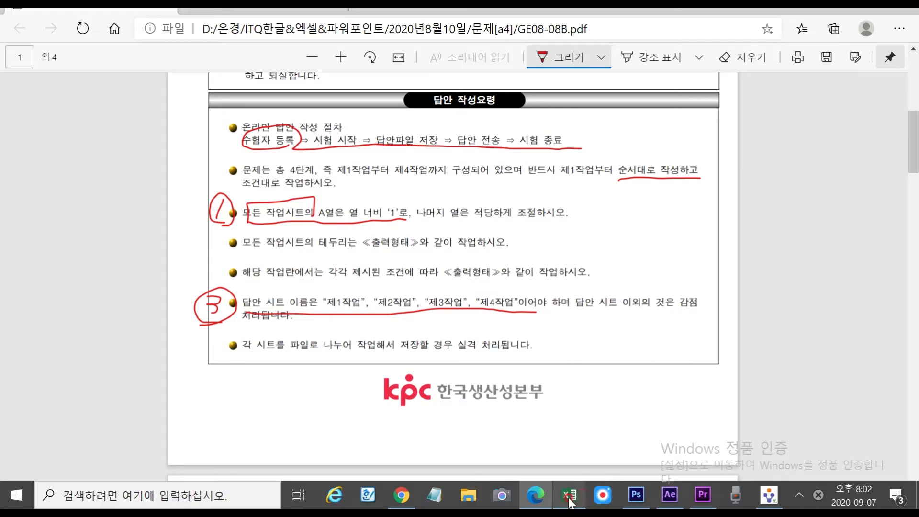
left_click(567, 497)
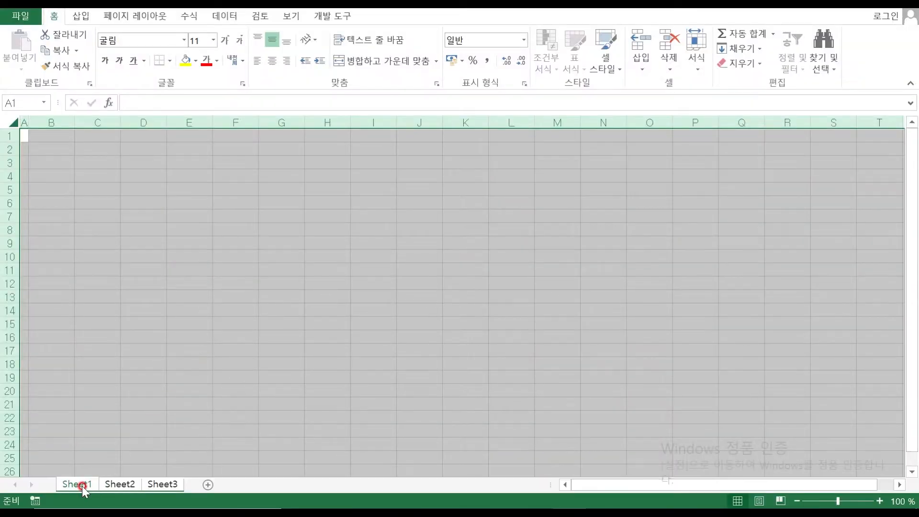
Rename Sheet1 to 제1작업 and Sheet2 to 제2작업
double_click(81, 487)
type("제1")
type("작어")
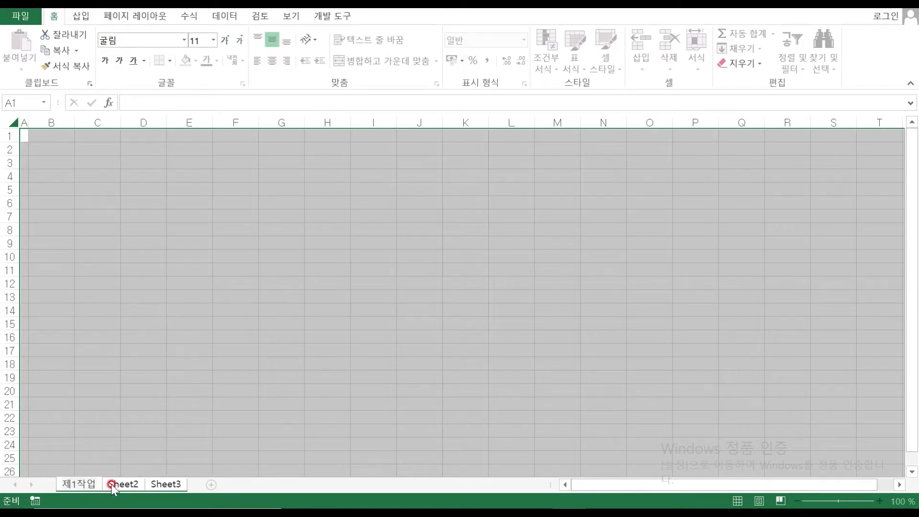
left_click(132, 485)
double_click(134, 485)
type("제2ㅈ")
type("업")
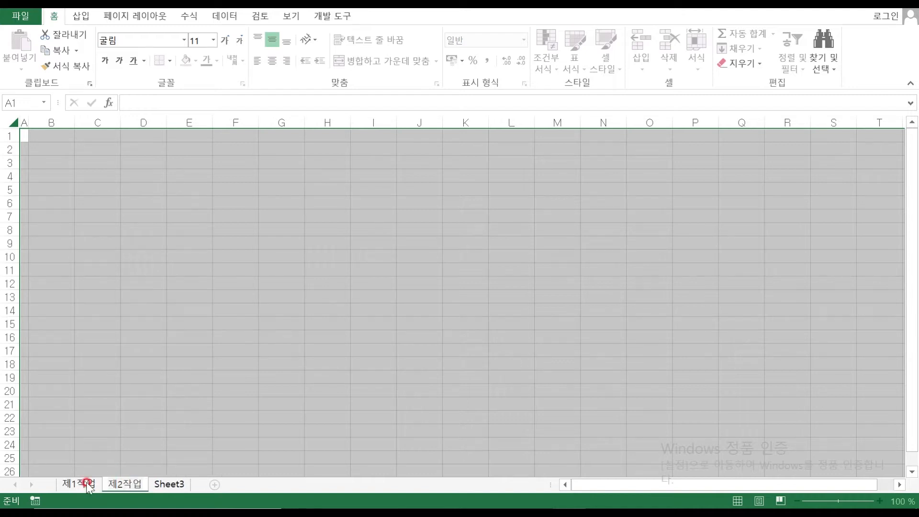
key("Return")
Rename Sheet3 to 제3작업, then return to 제1작업 and select cell B4
left_click(175, 485)
double_click(175, 485)
type("제3작ㅇ")
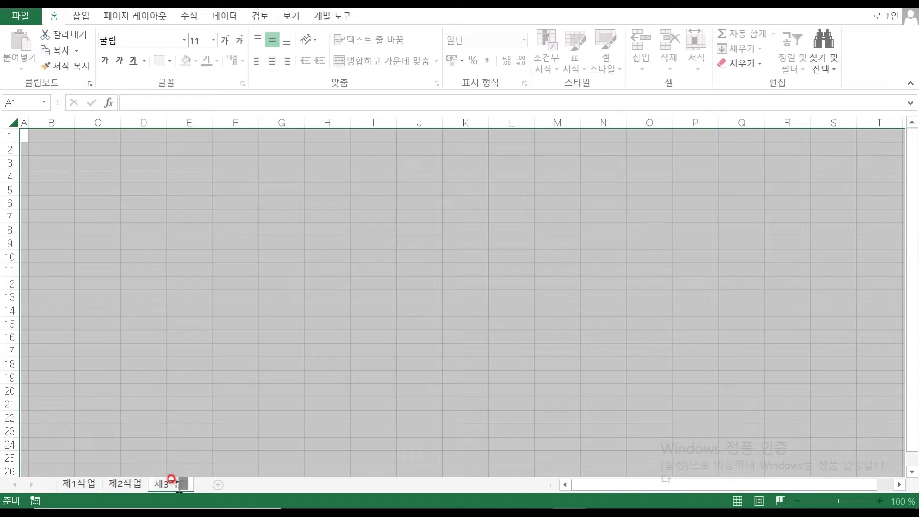
left_click(58, 176)
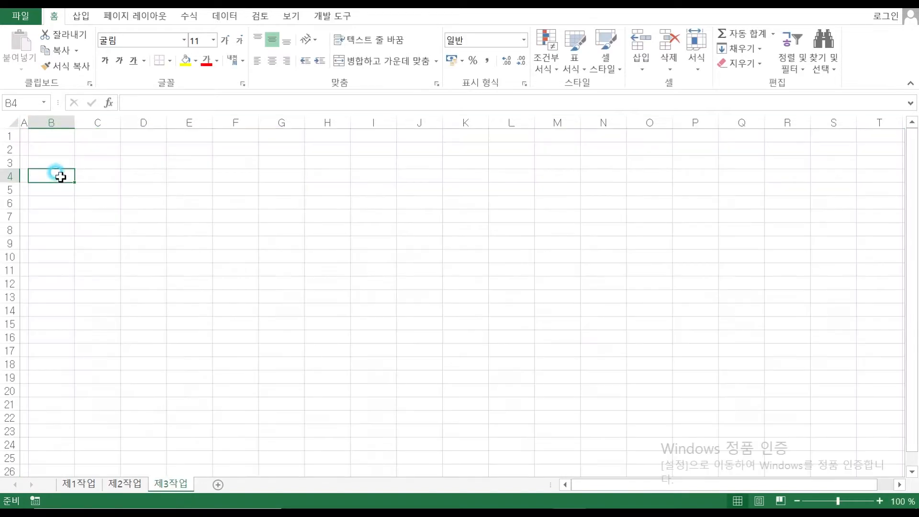
left_click(79, 484)
left_click(67, 295)
left_click(64, 231)
left_click(44, 175)
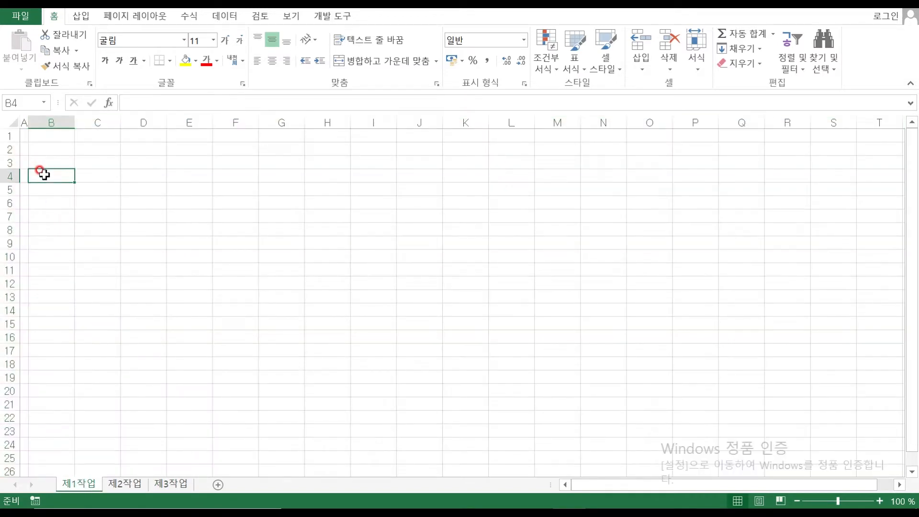
Write red row heights by page 2's table: 25 for title rows, 22 for data rows; return to Excel
mouse_move(561, 508)
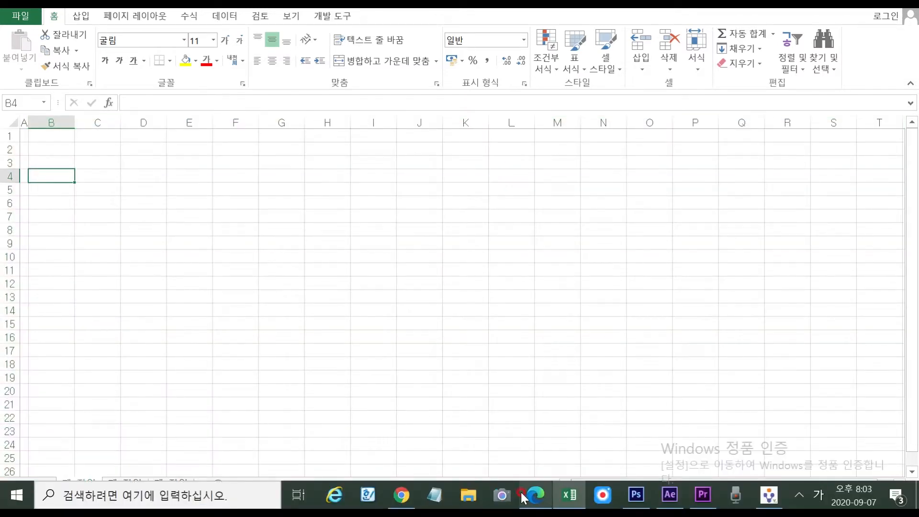
left_click(524, 498)
scroll(312, 211, "up", 8)
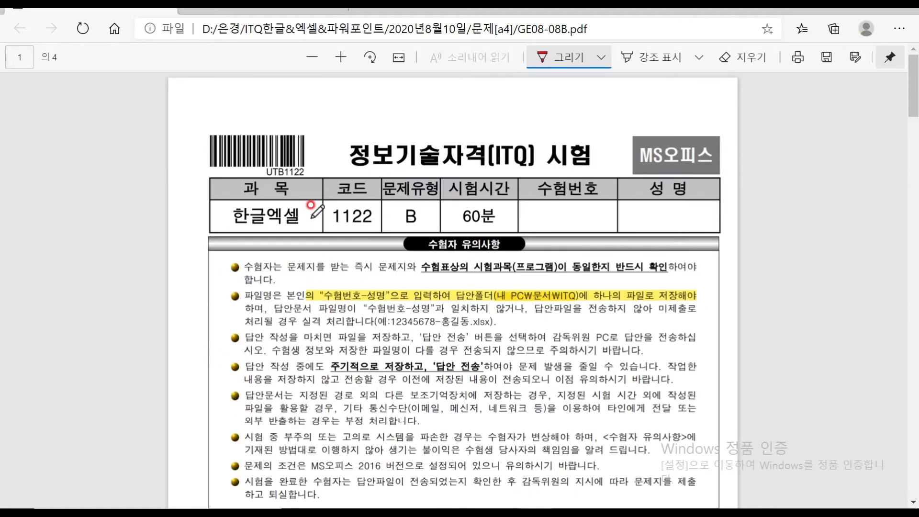
scroll(312, 206, "down", 15)
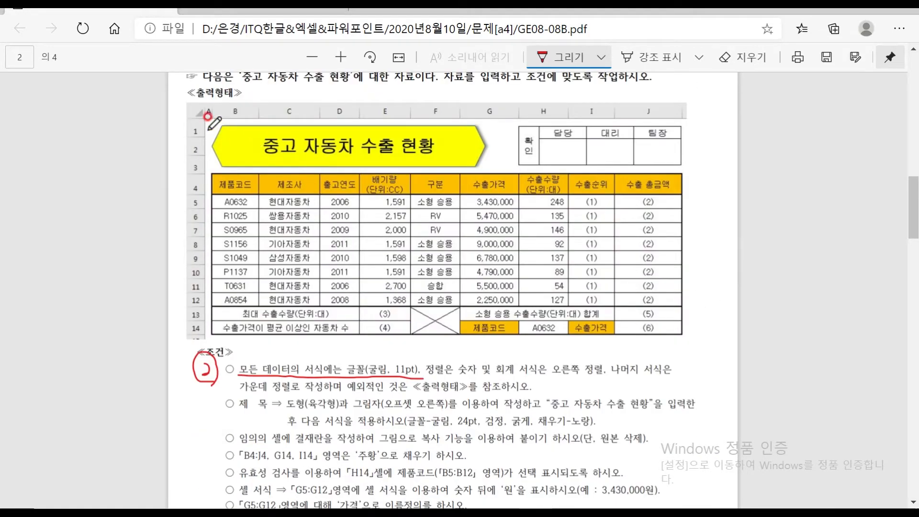
left_click_drag(205, 119, 207, 173)
mouse_move(223, 140)
left_mouse_down()
mouse_move(238, 152)
mouse_move(250, 134)
left_mouse_up()
mouse_move(199, 189)
left_mouse_down()
mouse_move(227, 197)
mouse_move(218, 199)
mouse_move(234, 183)
mouse_move(223, 271)
mouse_move(199, 340)
left_mouse_up()
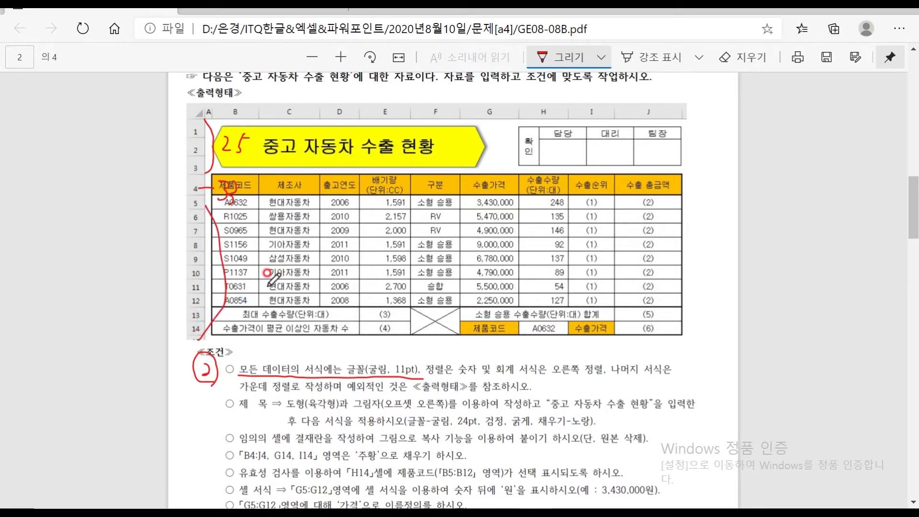
mouse_move(242, 290)
left_mouse_down()
mouse_move(257, 304)
mouse_move(287, 304)
mouse_move(292, 281)
left_mouse_up()
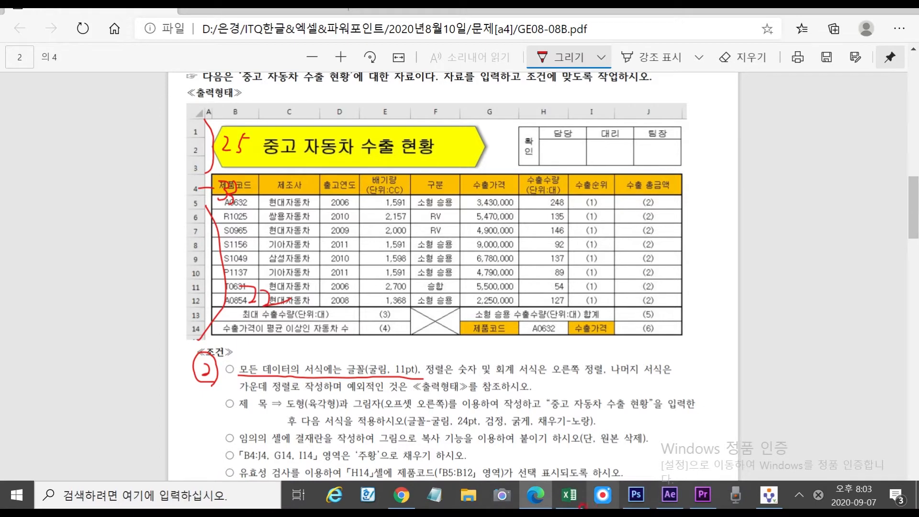
left_click(570, 502)
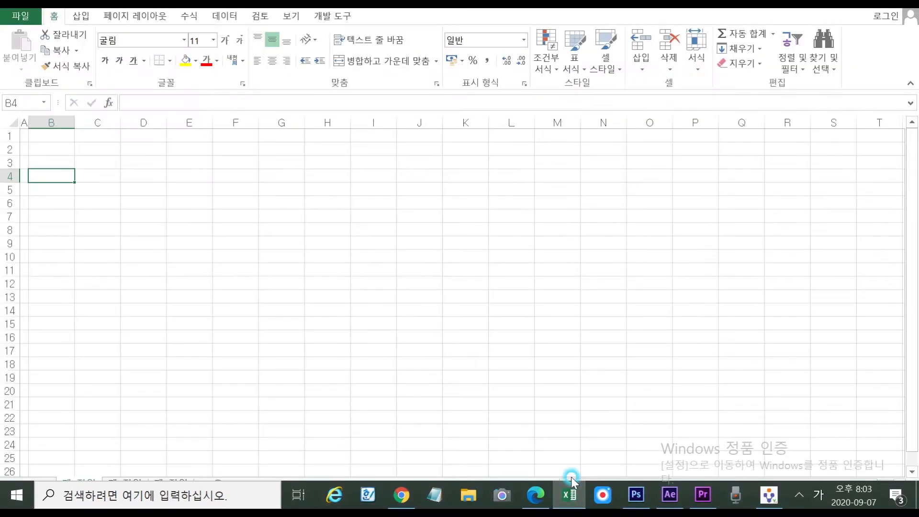
Set rows 1–3 to a row height of 25
left_click_drag(5, 133, 7, 162)
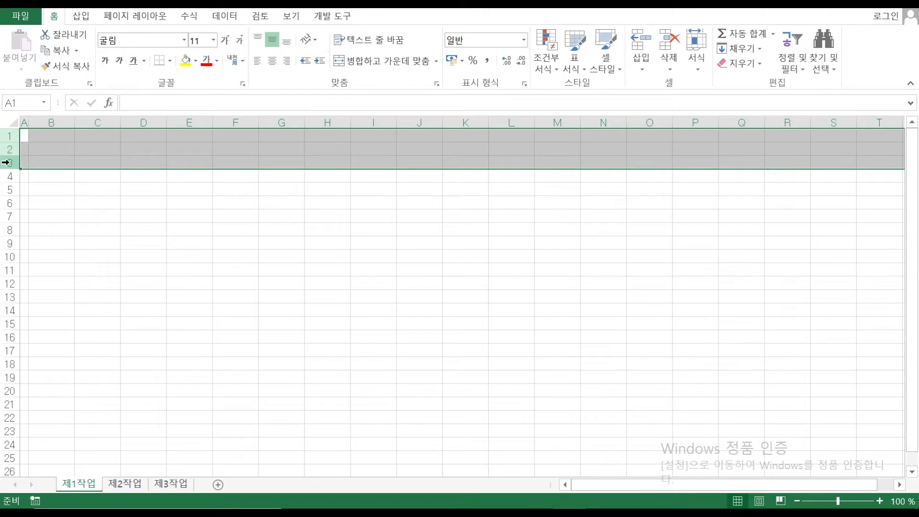
right_click(7, 163)
left_click(64, 334)
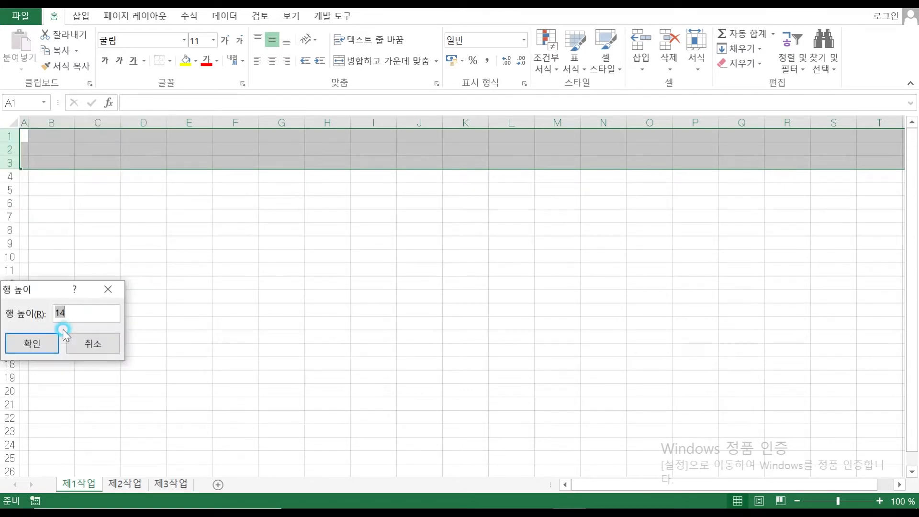
type("25")
key("Return")
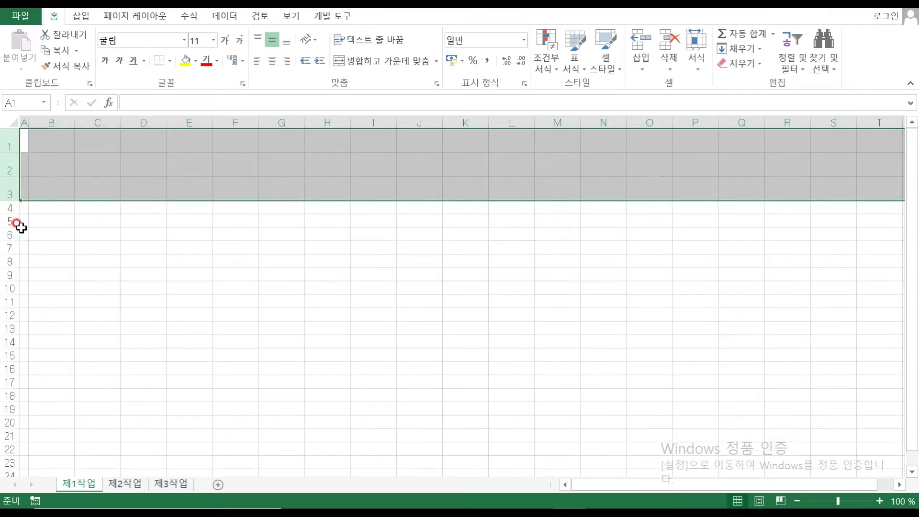
Set row 4 to a row height of 33
left_click(5, 209)
right_click(5, 208)
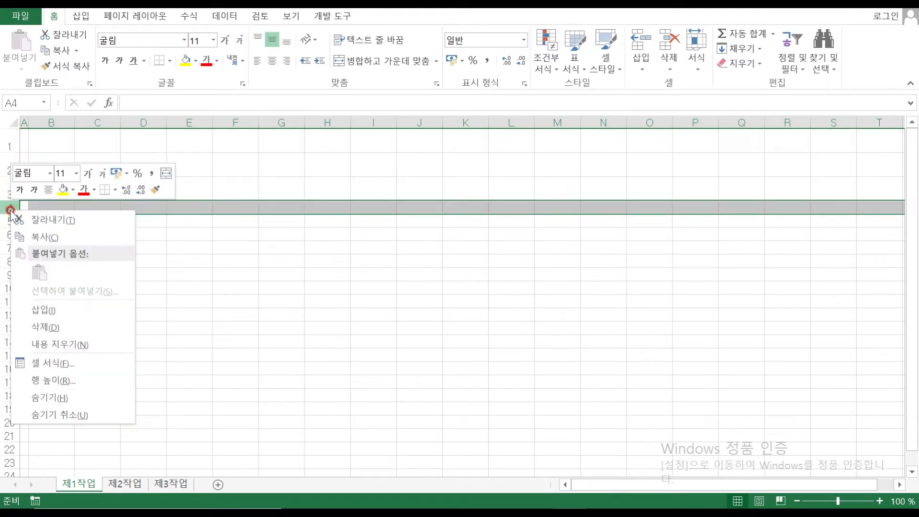
left_click(75, 375)
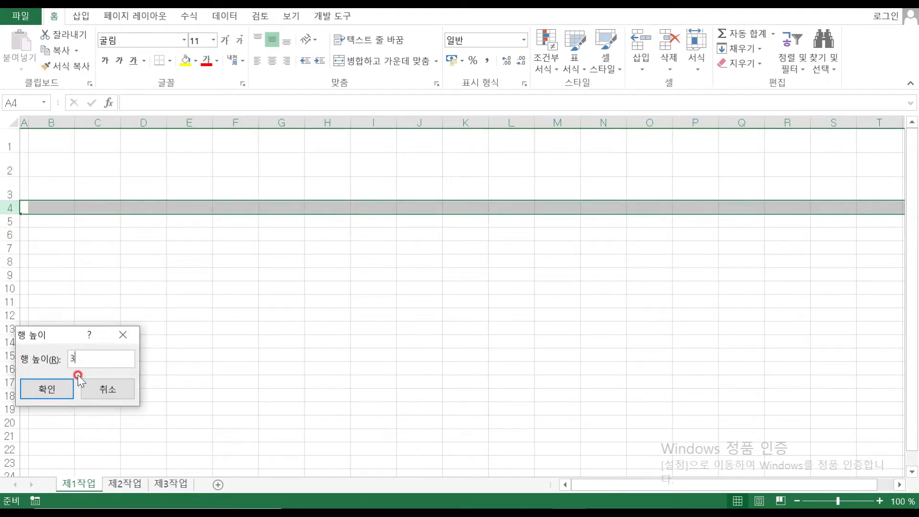
key("Return")
Set rows 5–14 to a row height of 22
left_click_drag(5, 239, 6, 358)
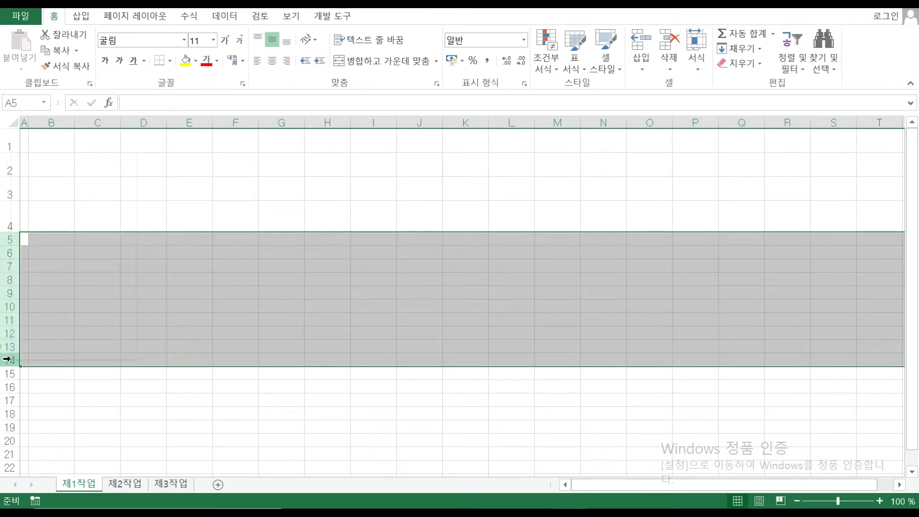
right_click(7, 359)
left_click(67, 315)
type("22")
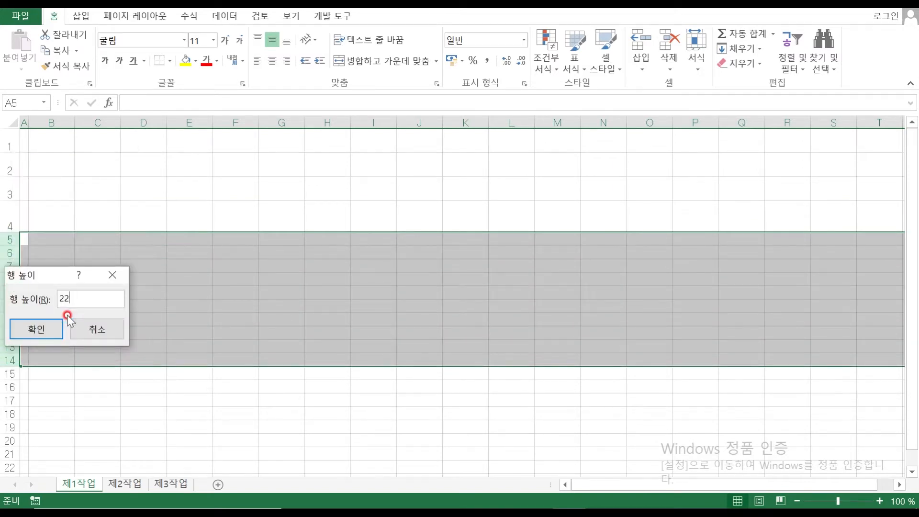
key("Return")
Select cell B4 and switch to the exam PDF in Edge
left_click(360, 261)
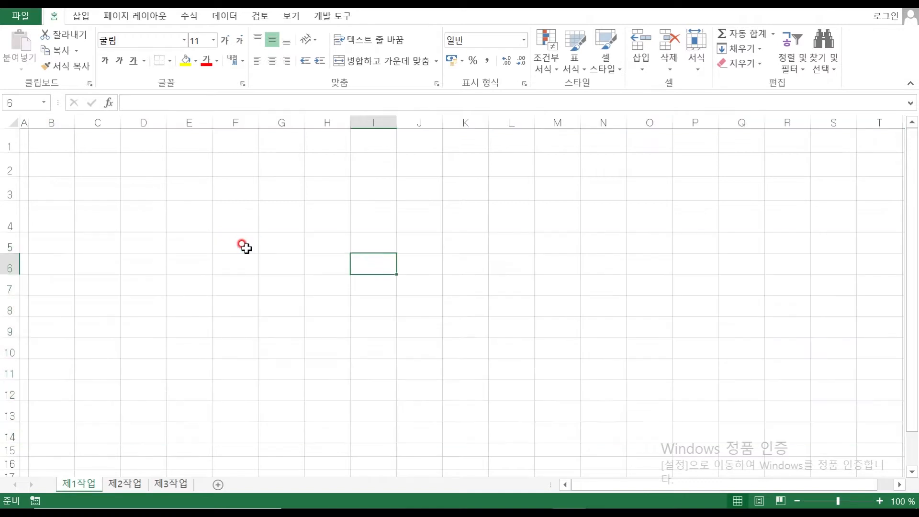
left_click(51, 215)
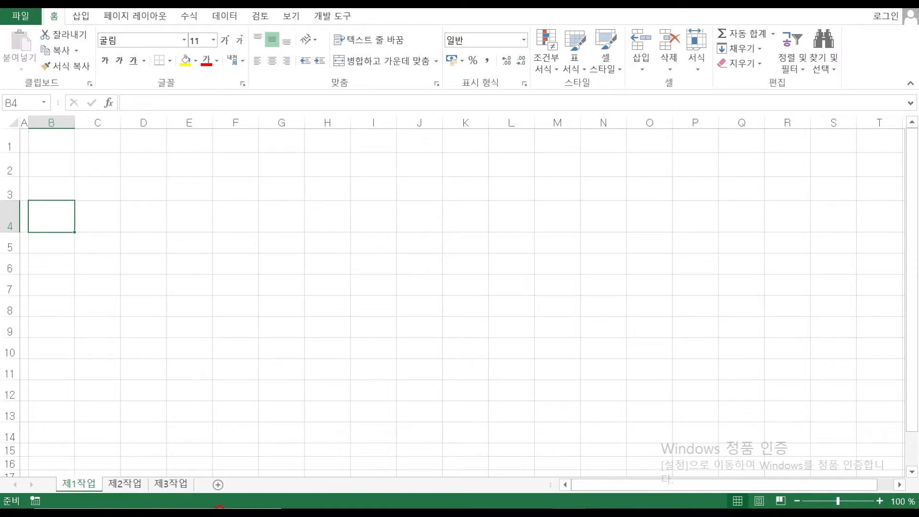
left_click(536, 495)
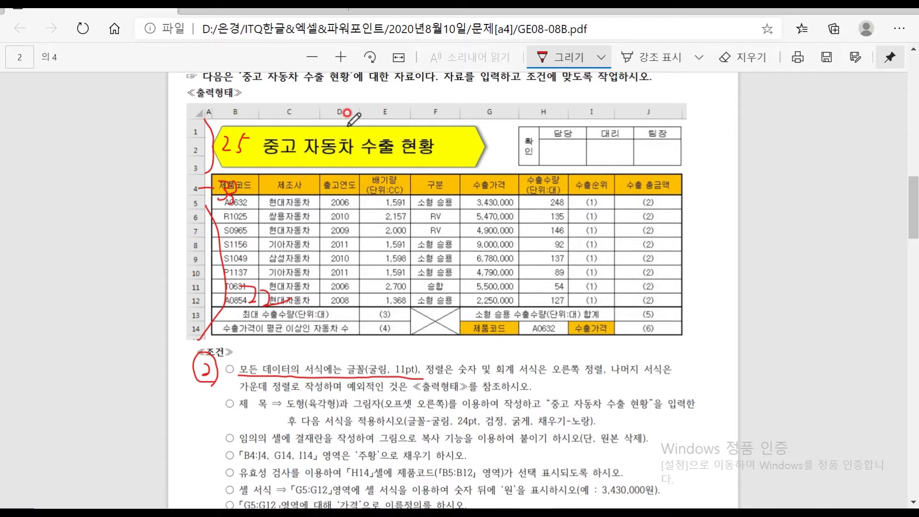
Check the PDF table's header row, then return to the Excel workbook
mouse_move(637, 507)
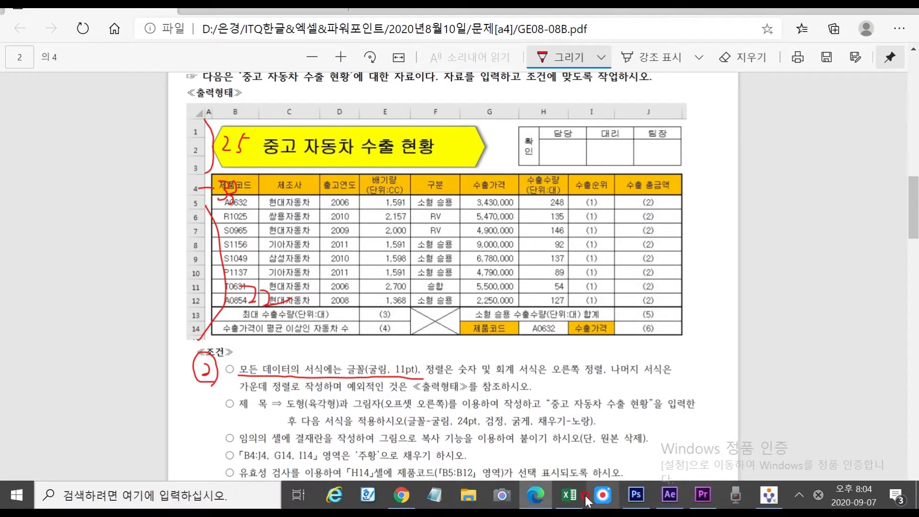
left_click(570, 496)
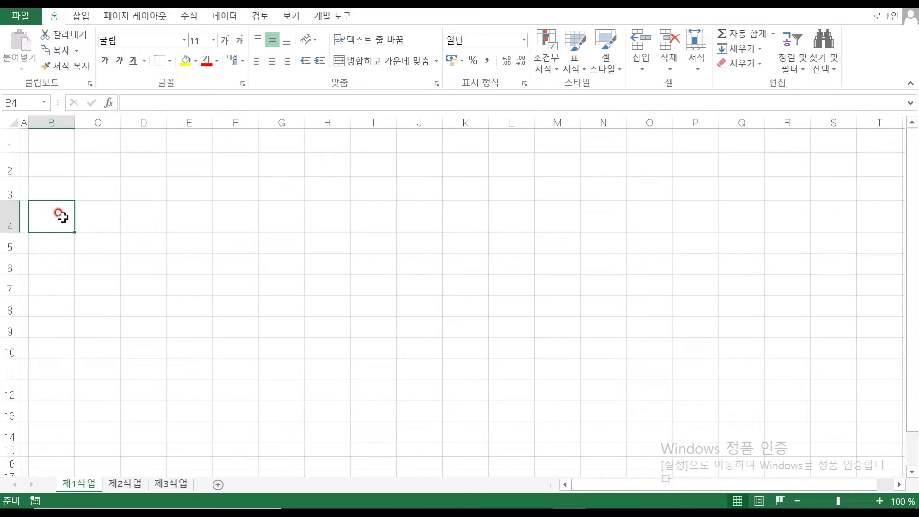
Type headers 제품코드, 제조사, 출고연도 and two-line 배기량(단위:CC) into B4:E4
left_click_drag(67, 216, 418, 222)
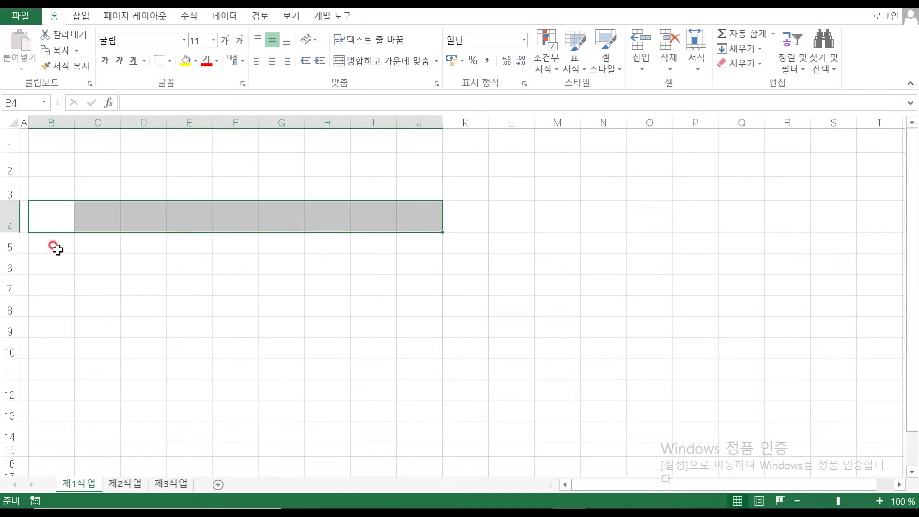
type("제품코드")
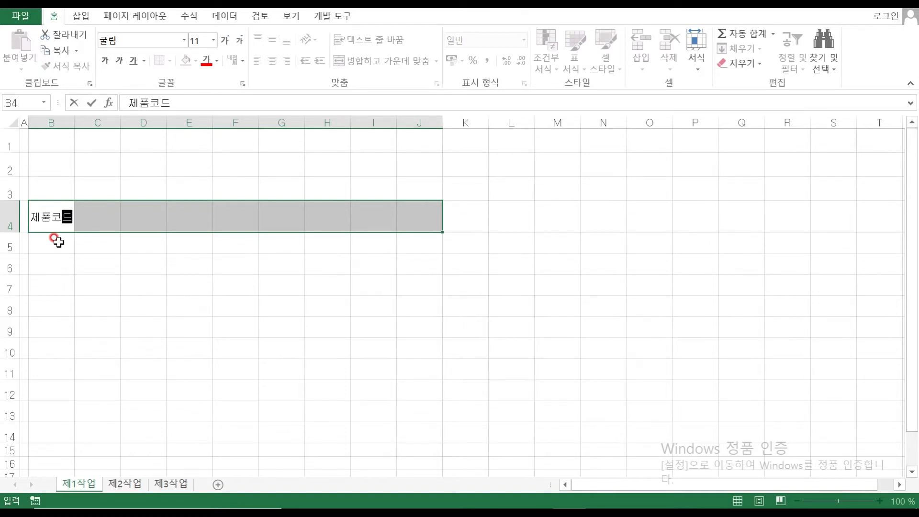
key("Tab")
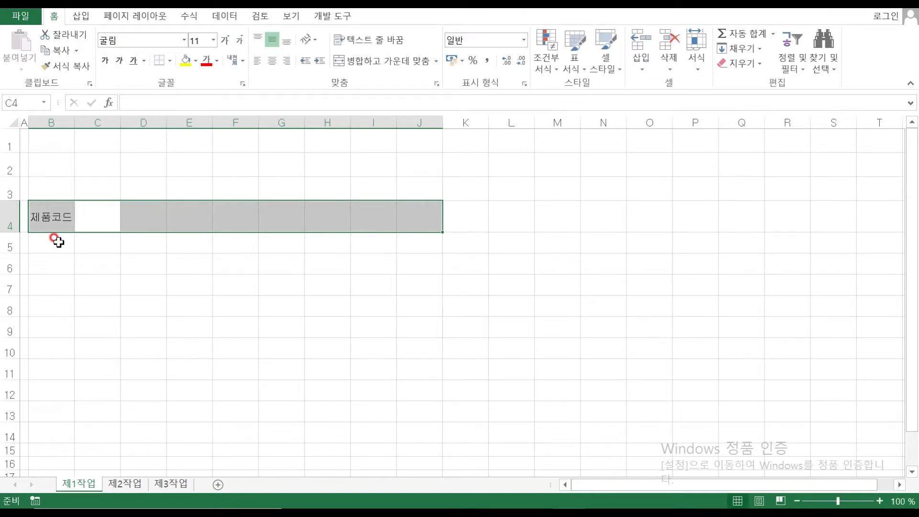
type("제조사")
key("Tab")
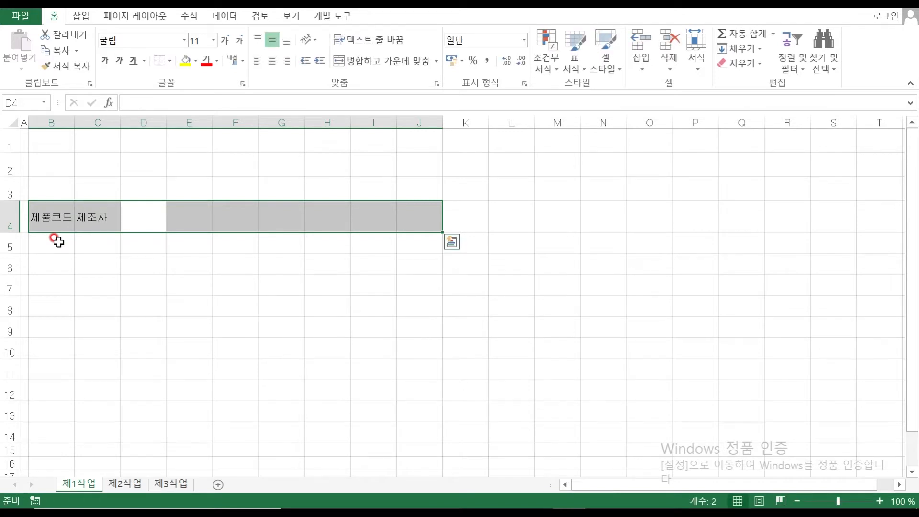
type("출고연도")
key("Tab")
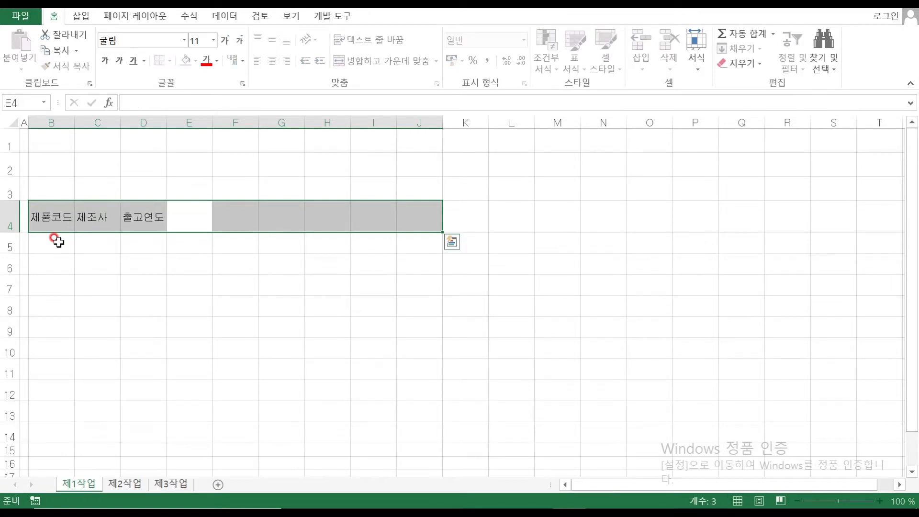
type("기량")
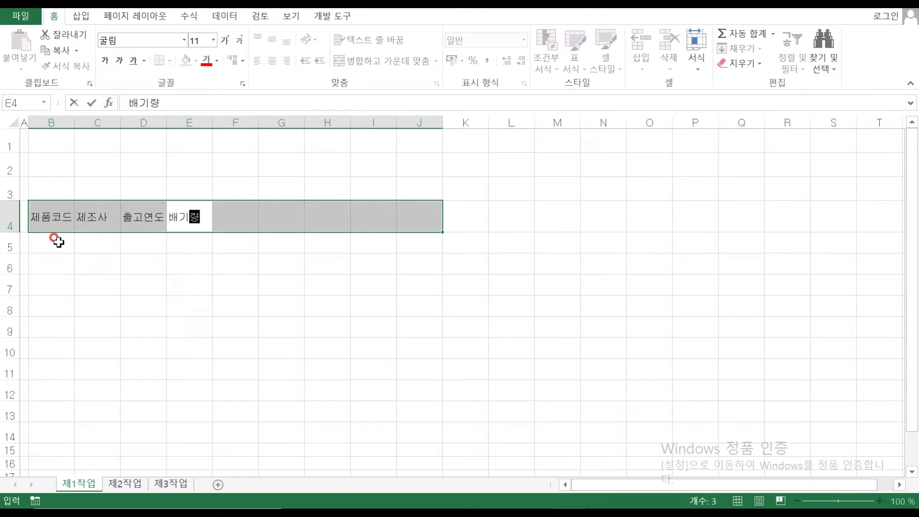
key("alt+Return")
type("(다누")
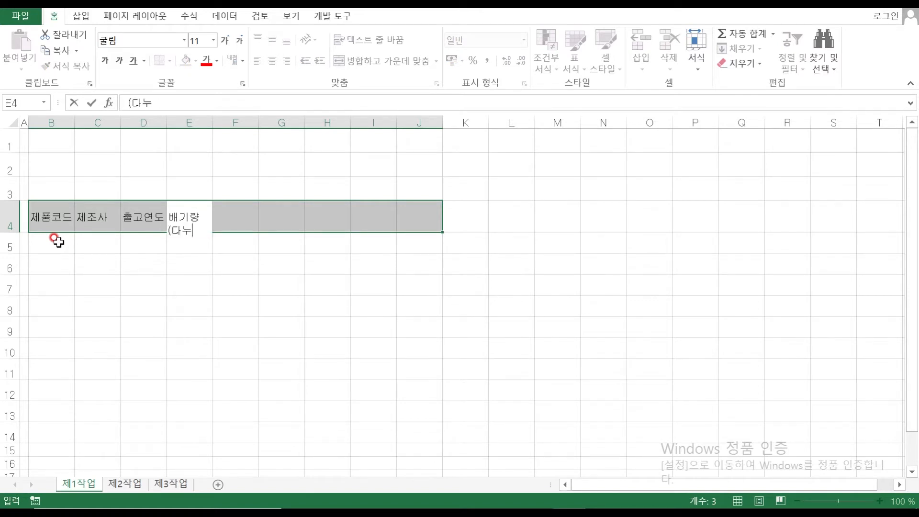
key("BackSpace")
key("BackSpace")
type("단위:")
type("cc")
type("CC")
key("Return")
Fill F4:J4 with headers including 수출가격, two-line 수출수량(단위:대), 수출순위 and 수출 총금액
type("RN뿐")
key("Tab")
type("수출가격")
key("Tab")
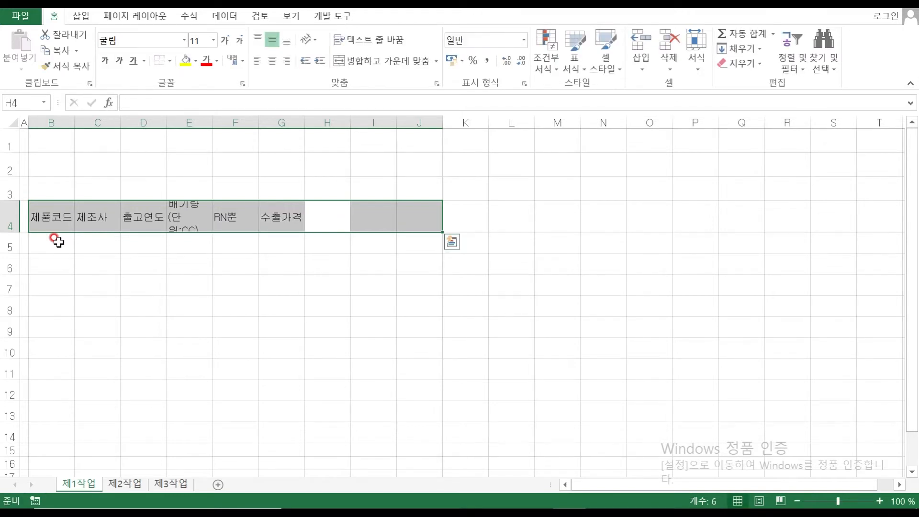
type("수출술")
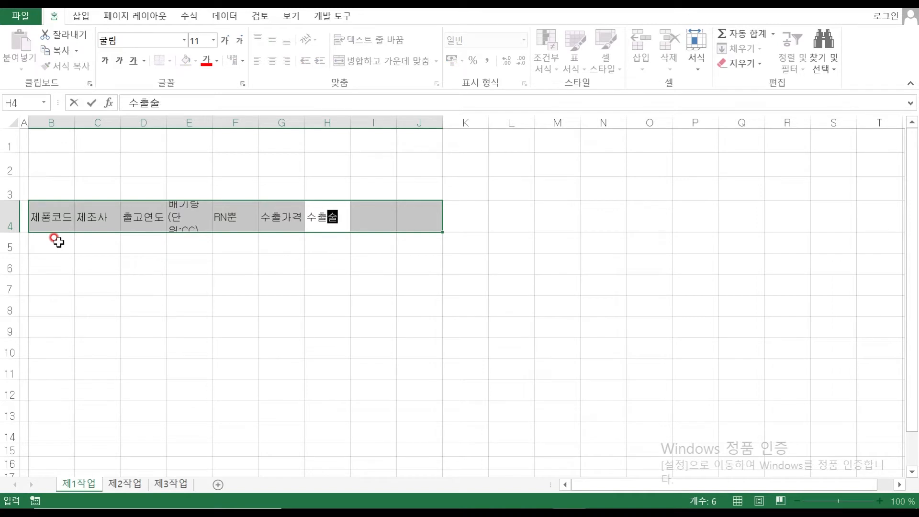
type("ㅇ")
key("BackSpace")
key("BackSpace")
type("수량")
key("alt+Return")
type("(단")
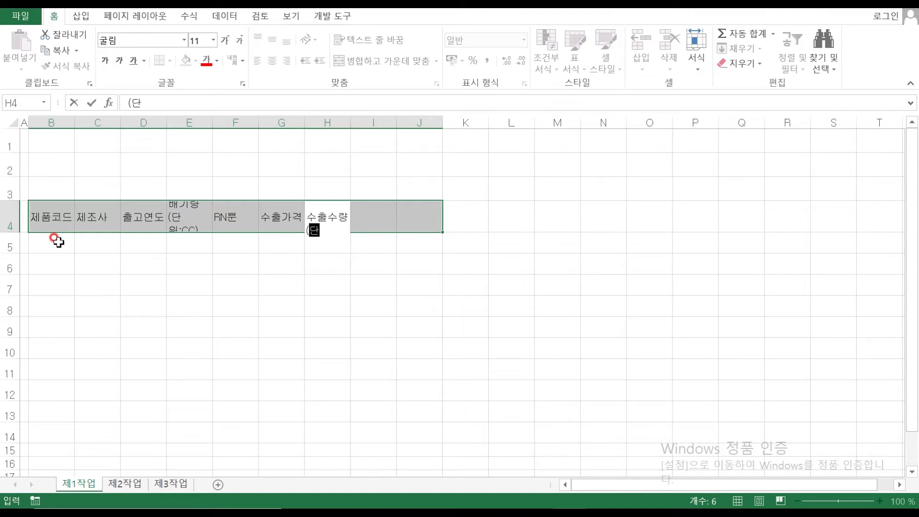
type("위:ㄷㅐ)")
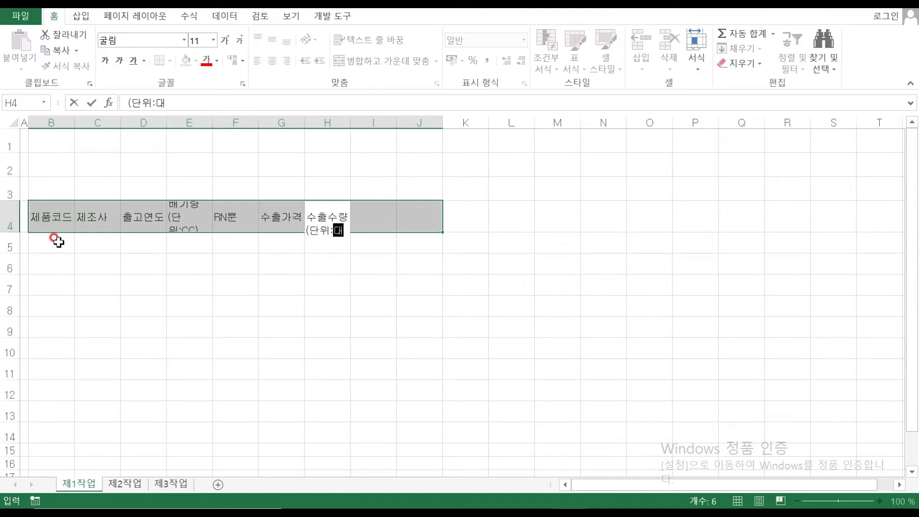
key("Return")
type("수출수뉘")
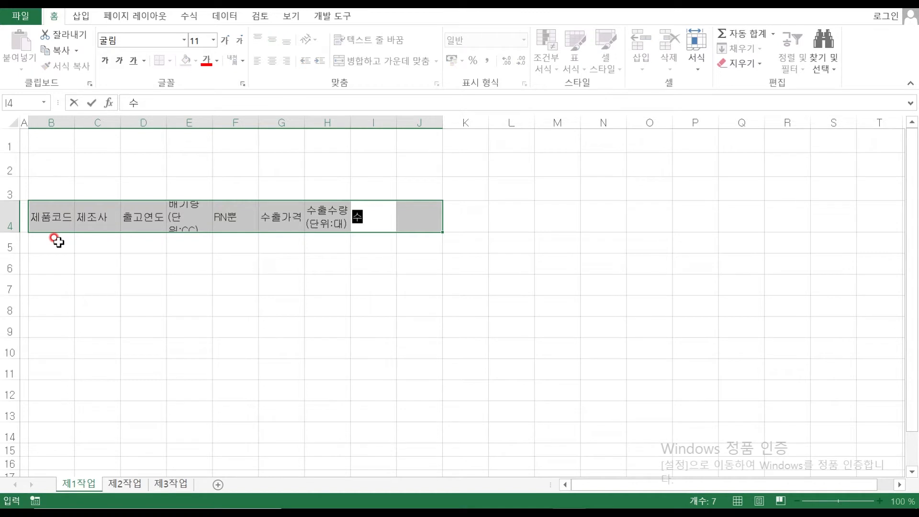
key("BackSpace")
key("BackSpace")
key("BackSpace")
key("BackSpace")
type("순위")
key("Return")
type("수출 총금액")
key("Return")
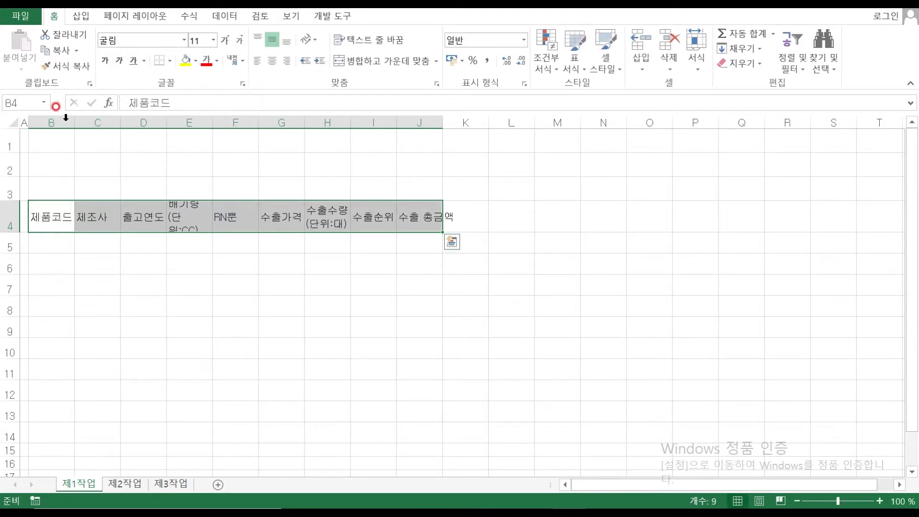
Widen columns B, E and H, autofit column J, then select B5:K14
left_click_drag(74, 123, 77, 123)
left_click_drag(215, 124, 230, 124)
double_click(459, 121)
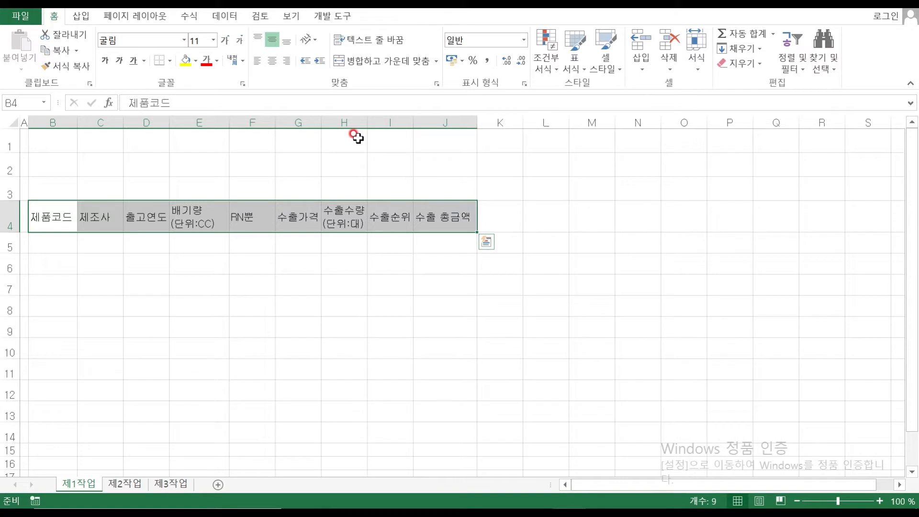
left_click_drag(367, 123, 373, 123)
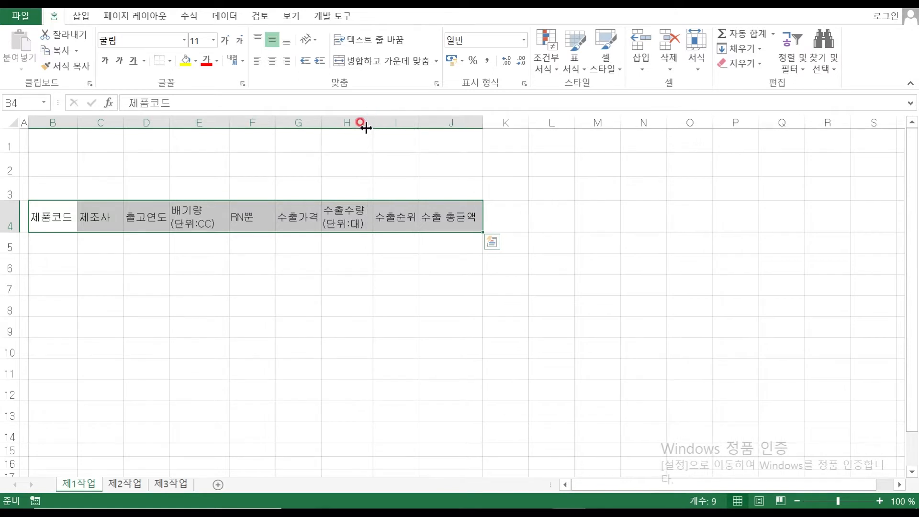
left_click(50, 244)
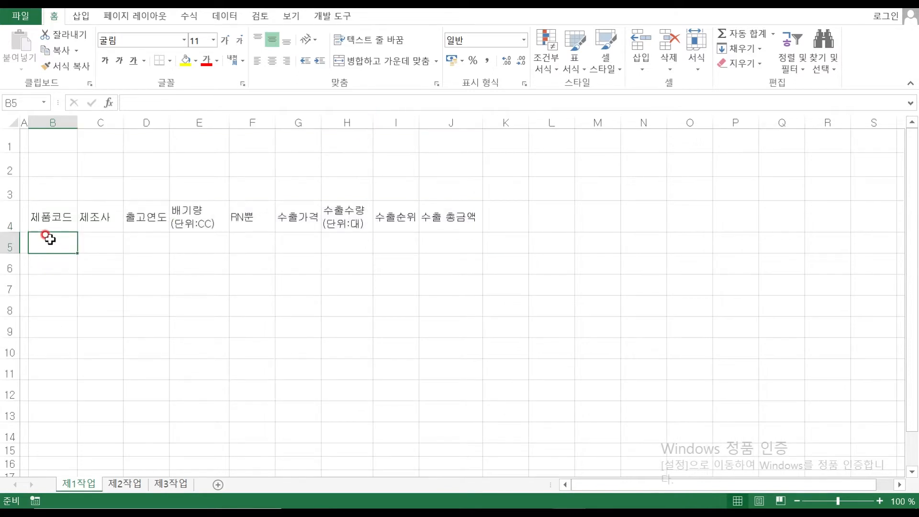
left_click_drag(50, 240, 512, 433)
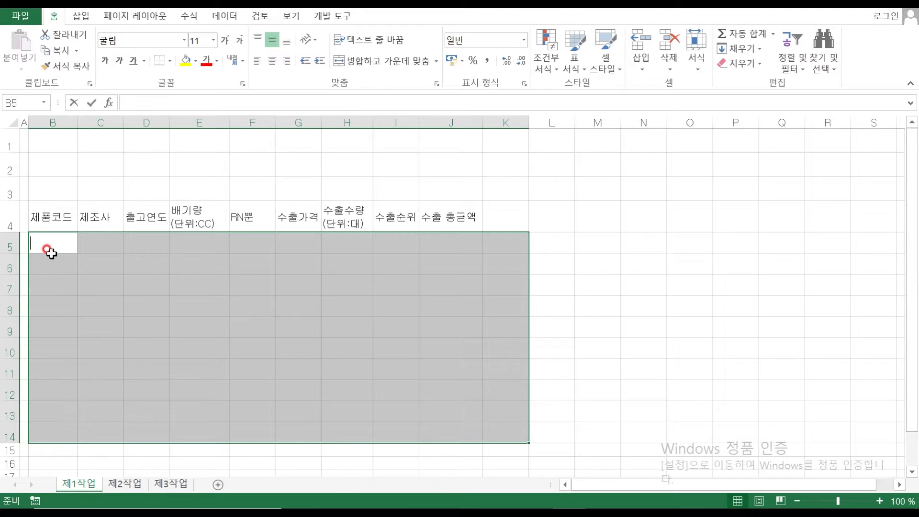
Enter product codes A0632, R1025, S0965, S1158, S1049, P1137, T0631, A0854 into B5:B12
type("ㅁ")
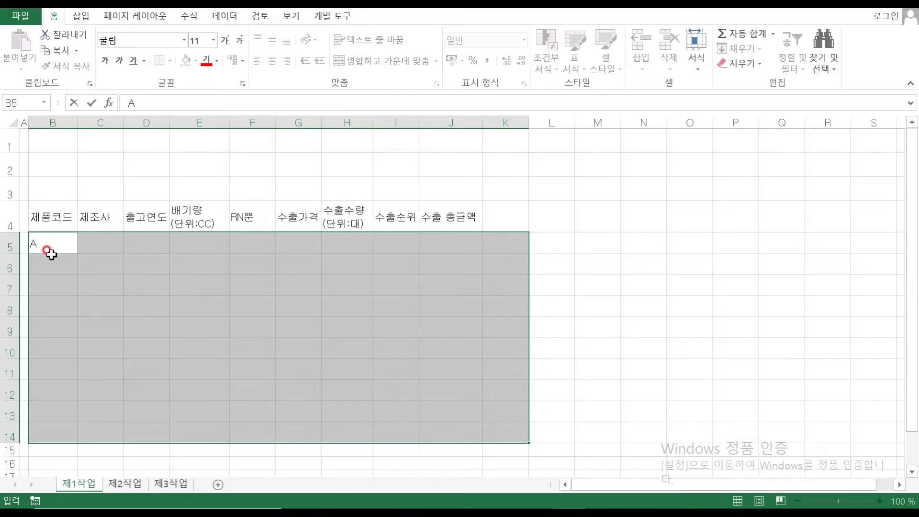
type("0632")
key("Return")
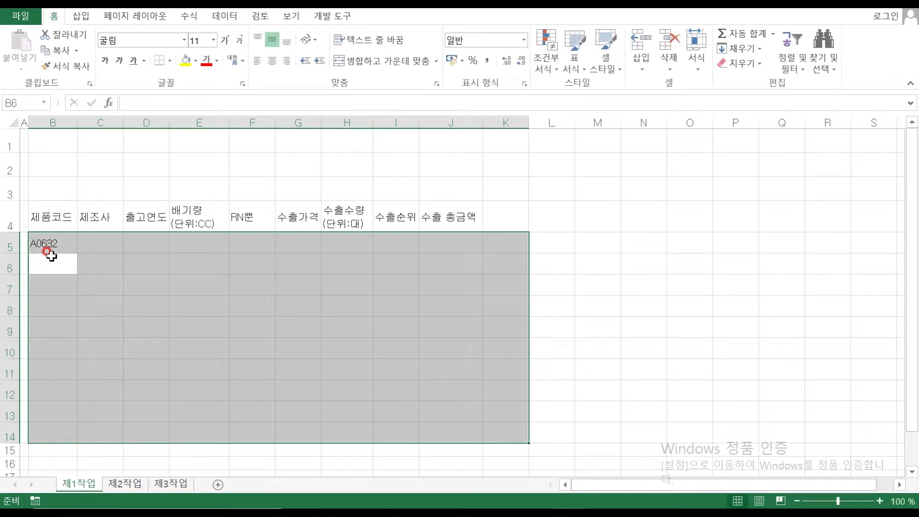
type("R1025")
key("Return")
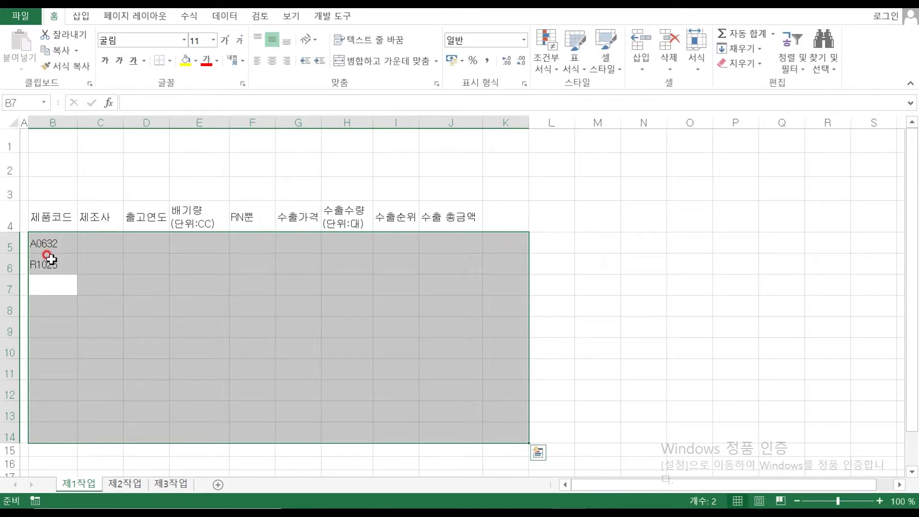
type("S0965")
key("Return")
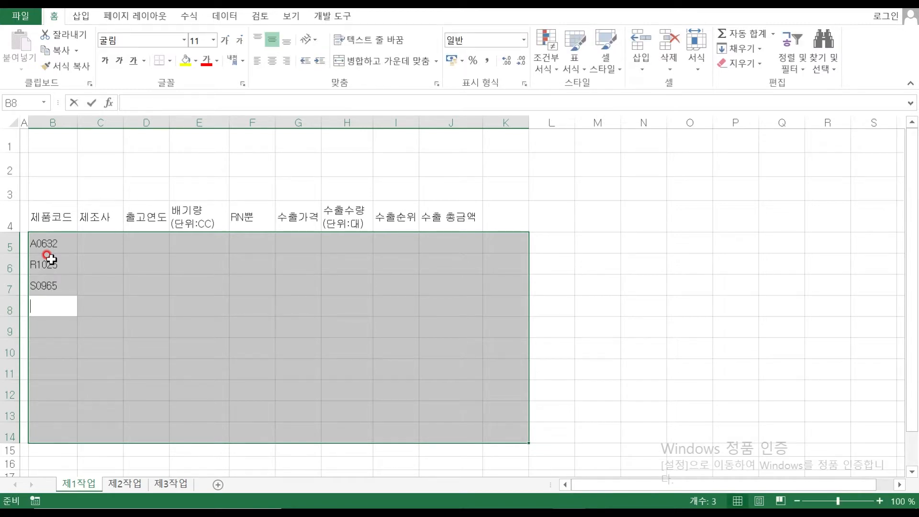
type("S1158")
key("Return")
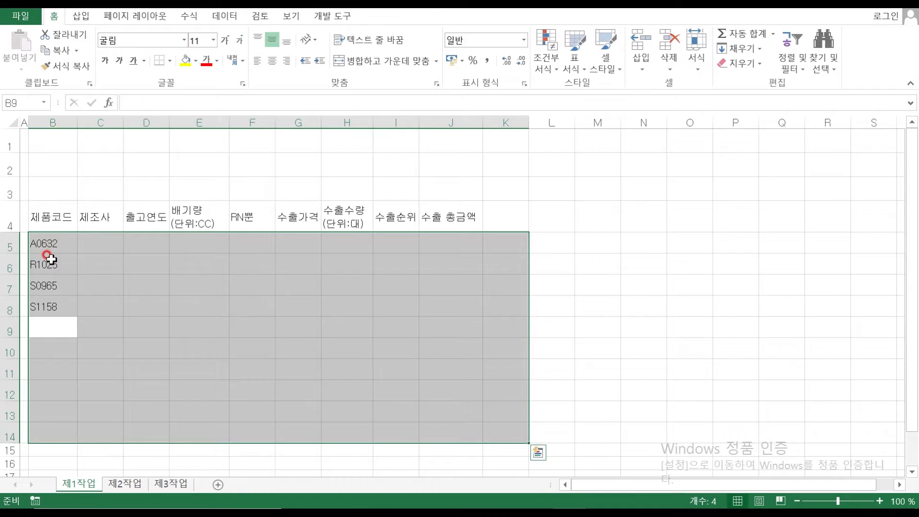
type("S1049")
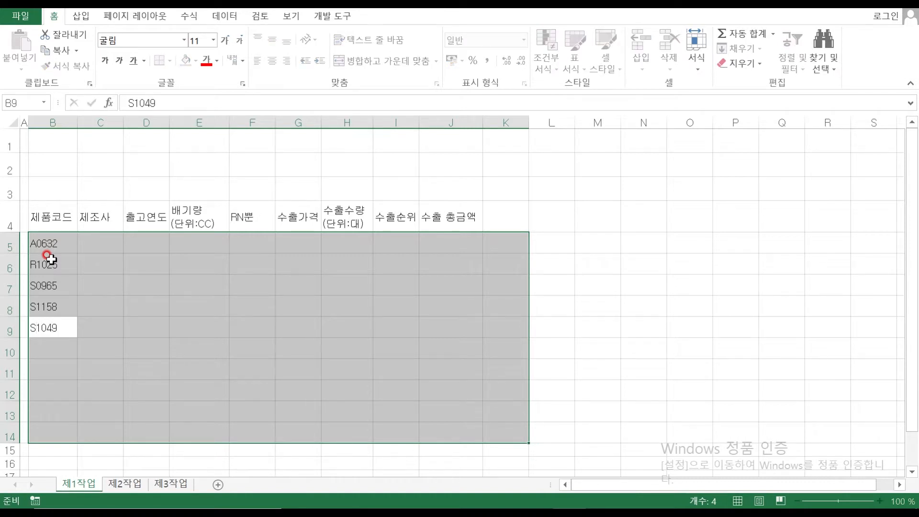
key("Return")
type("P1137")
key("Return")
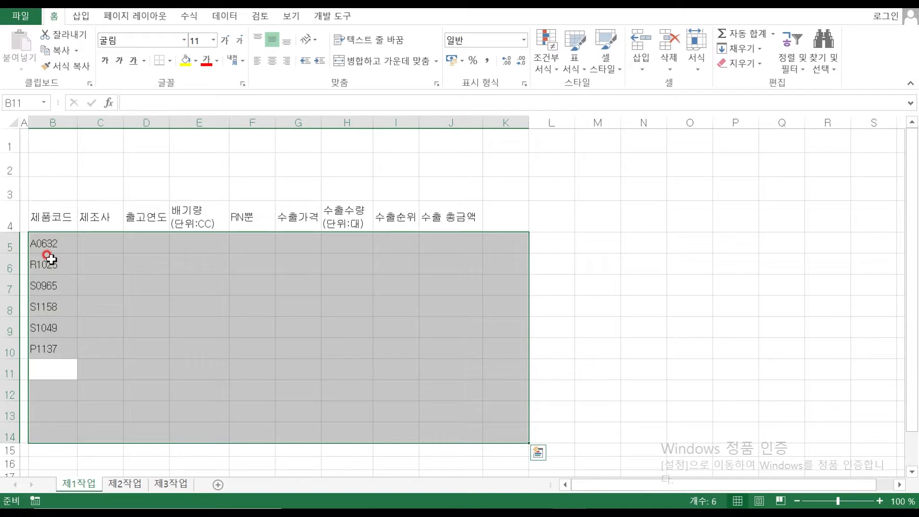
type("T0631")
key("Return")
type("A0854")
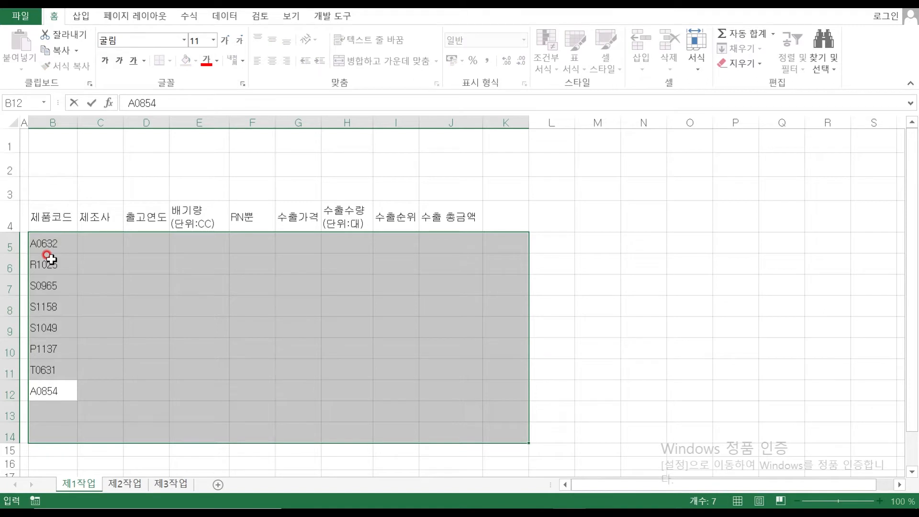
key("Return")
Enter 최대 수출수량(단위:대) in B13 and the above-average export-price car count label in B14
type("CH")
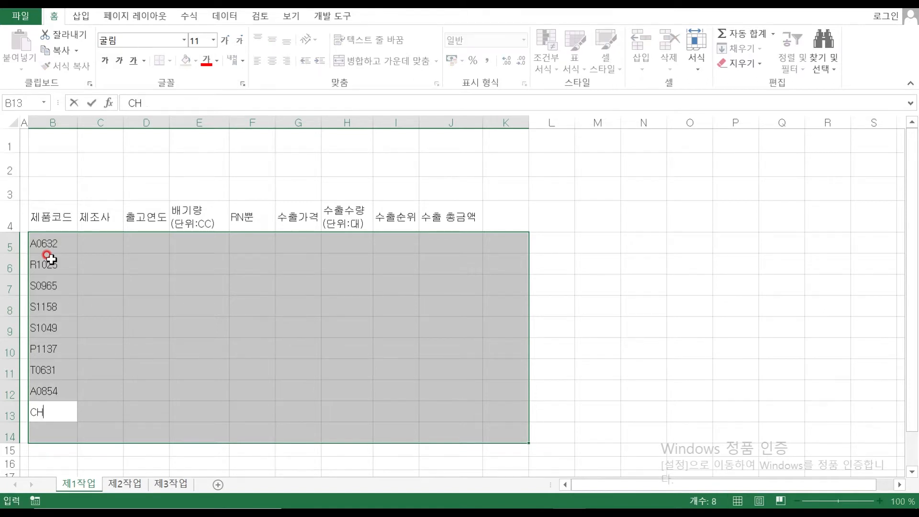
key("BackSpace")
key("BackSpace")
key("BackSpace")
type("최대 수추")
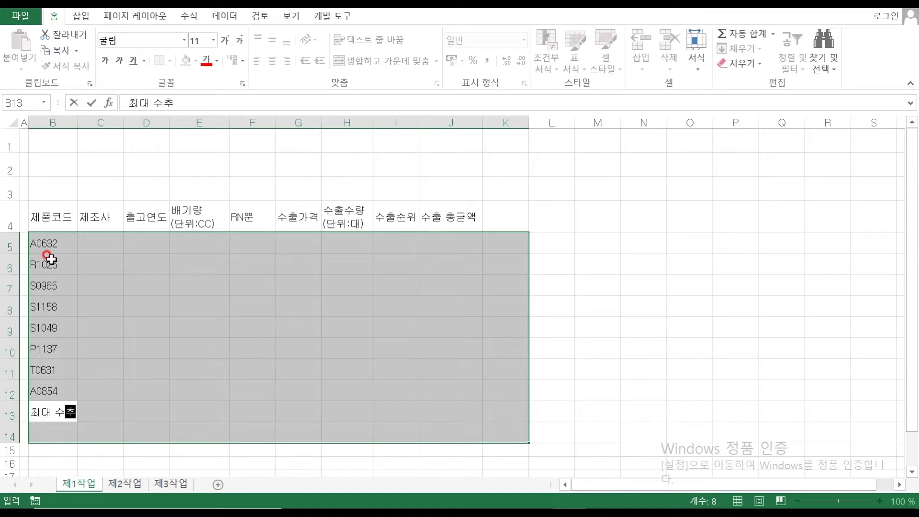
type("수량(단")
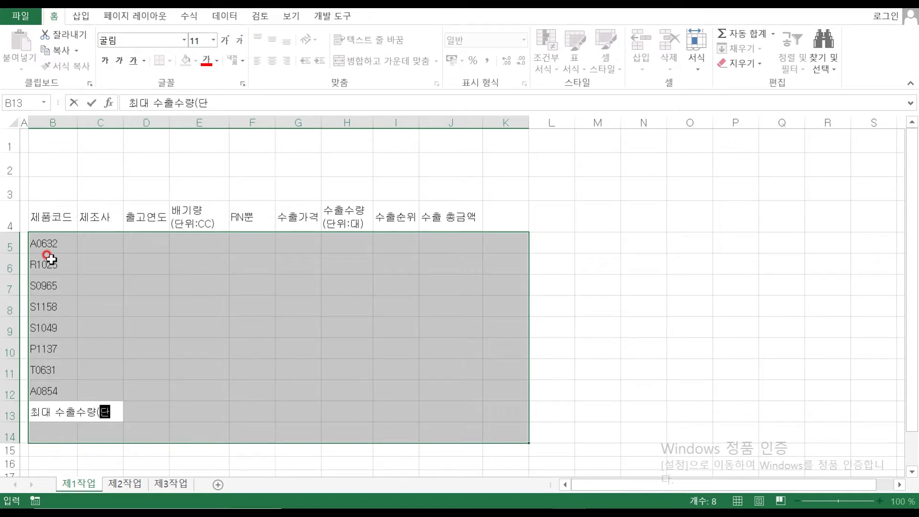
type("위:대)")
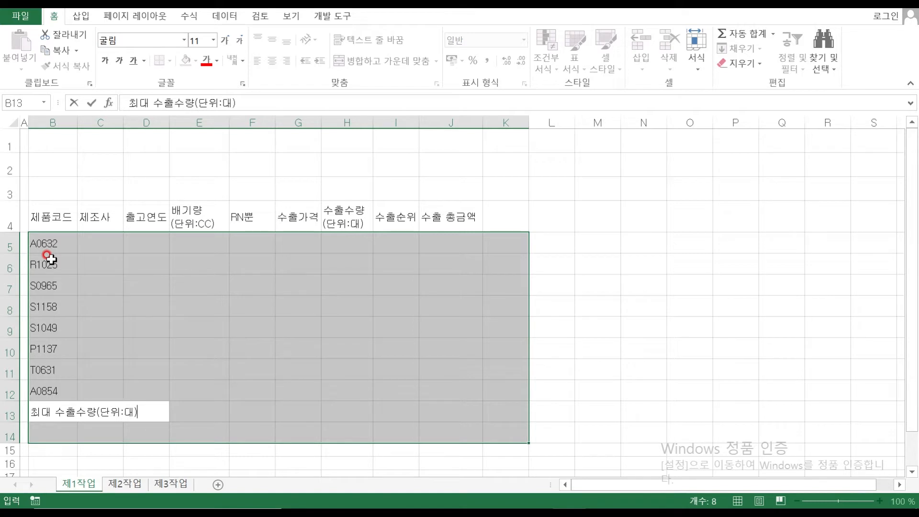
key("Return")
type("수출가격")
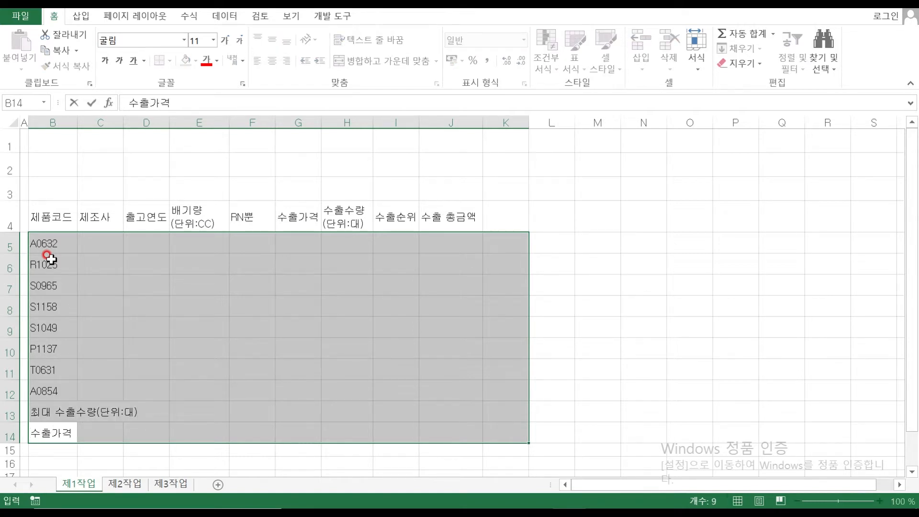
type("애 평균")
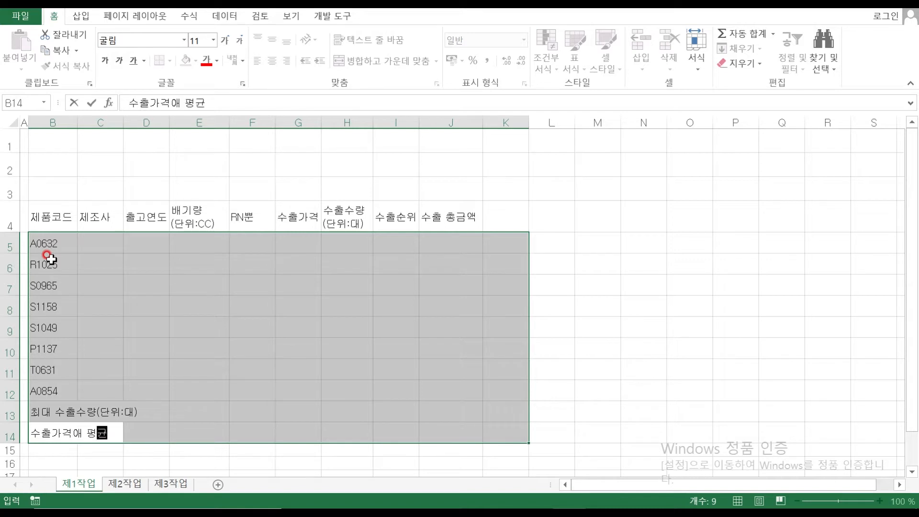
type(" 이상인 자동차 수")
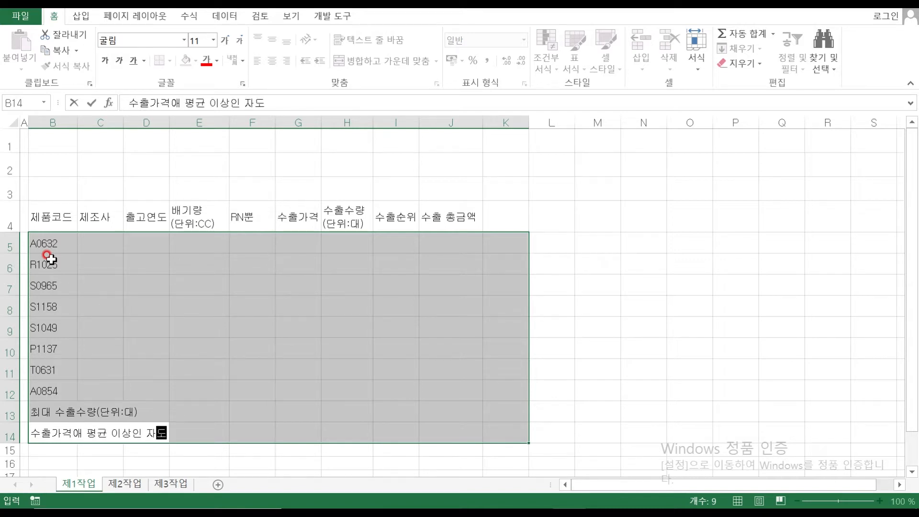
key("Return")
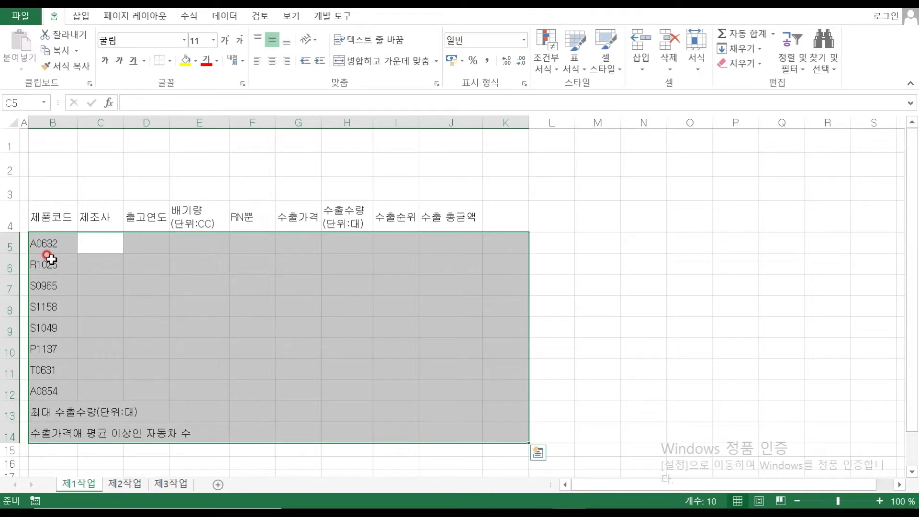
Type 제조사, then 현대자동차, 쌍용자동차, 현대자동차, 기아자동차, 삼성자동차, 현대자동차 down column C
type("제조사")
key("Return")
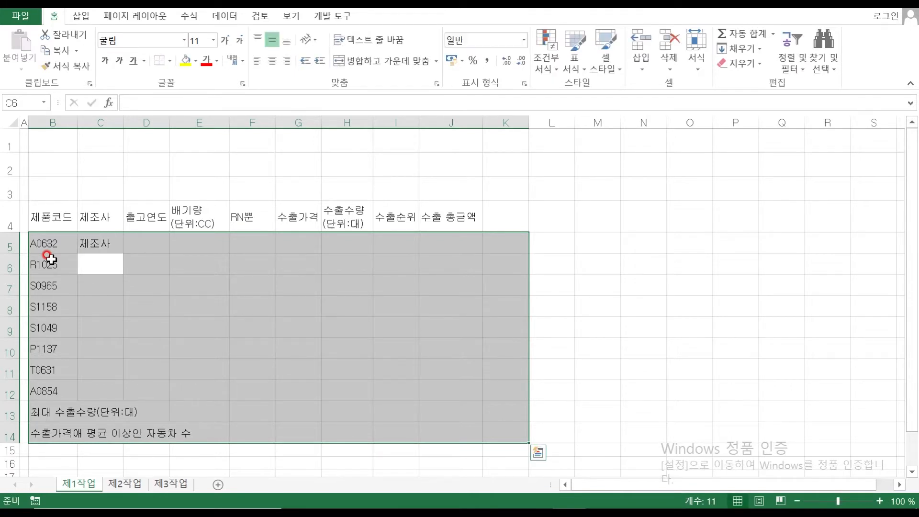
type("현대자동")
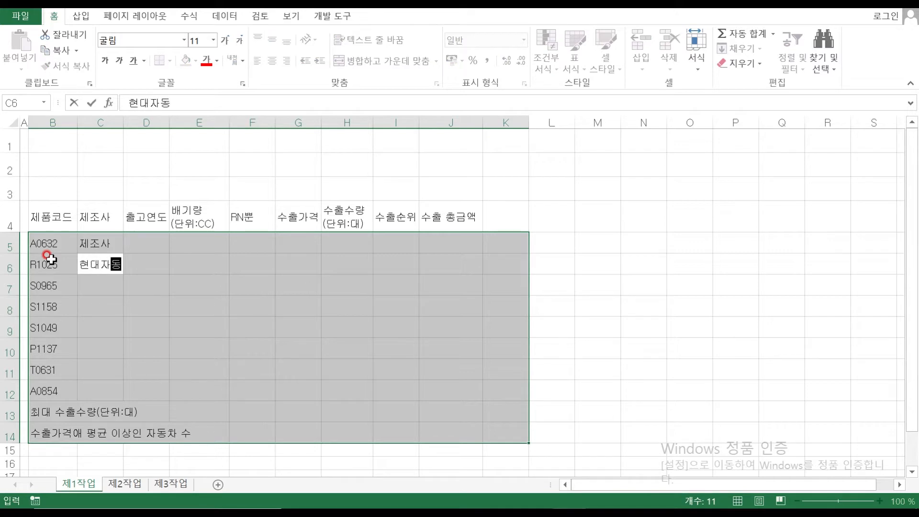
type("차")
key("Return")
type("쌍용자동차'")
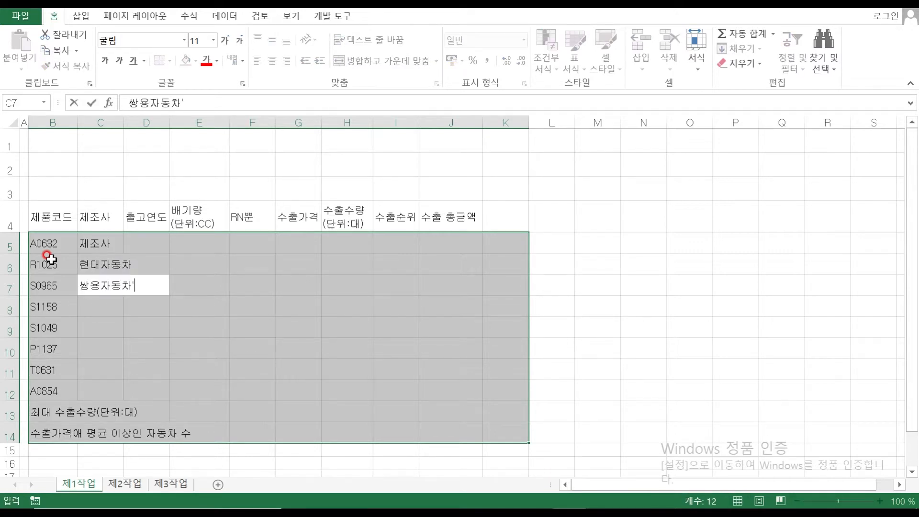
key("Return")
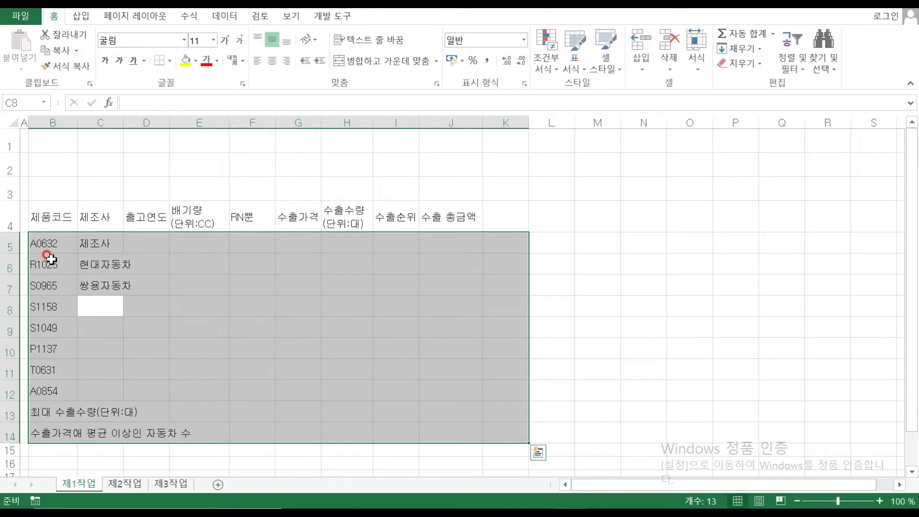
type("현대자동차")
key("Return")
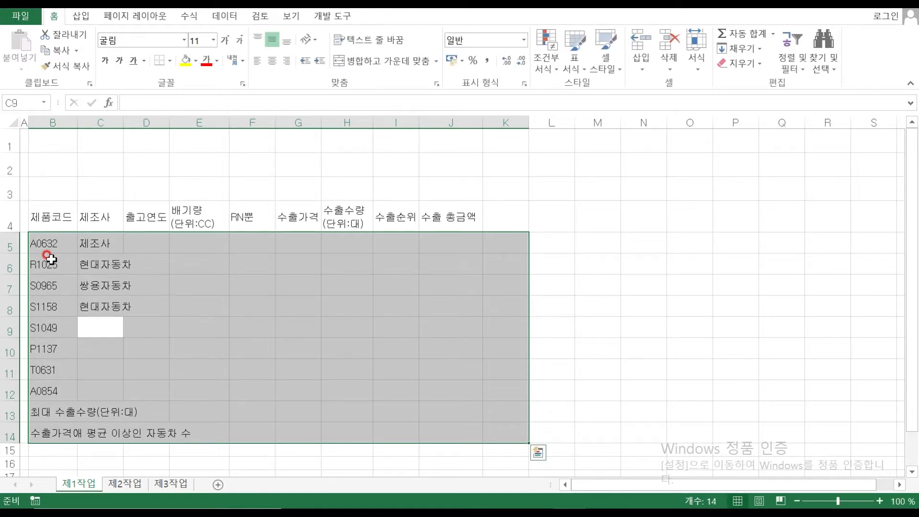
type("기아자동")
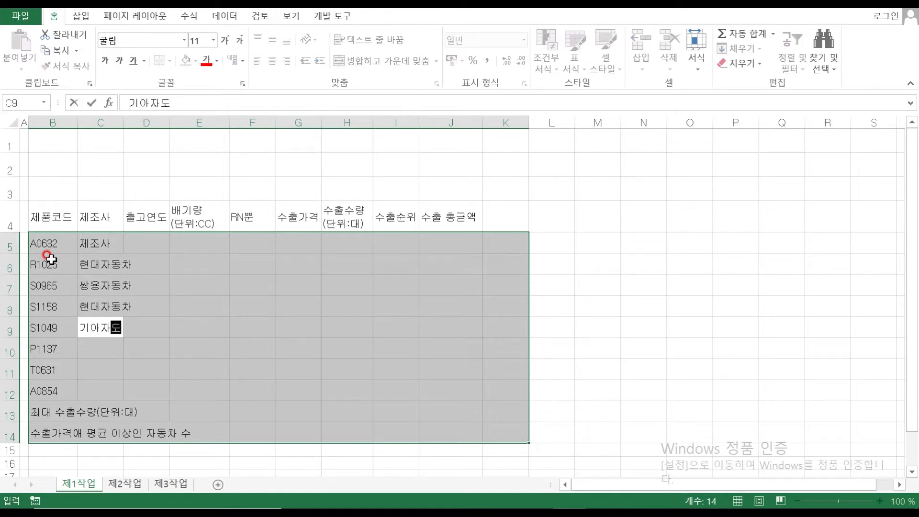
type("차")
key("Return")
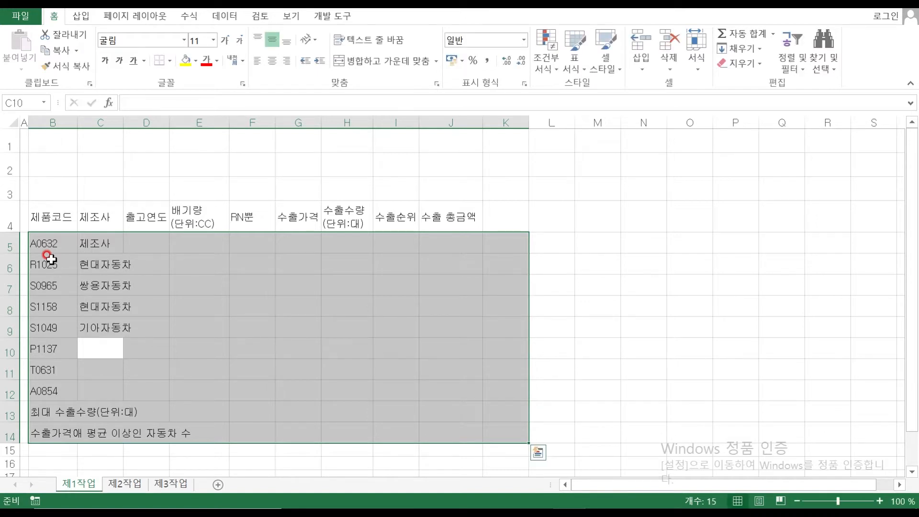
type("삼성자동차")
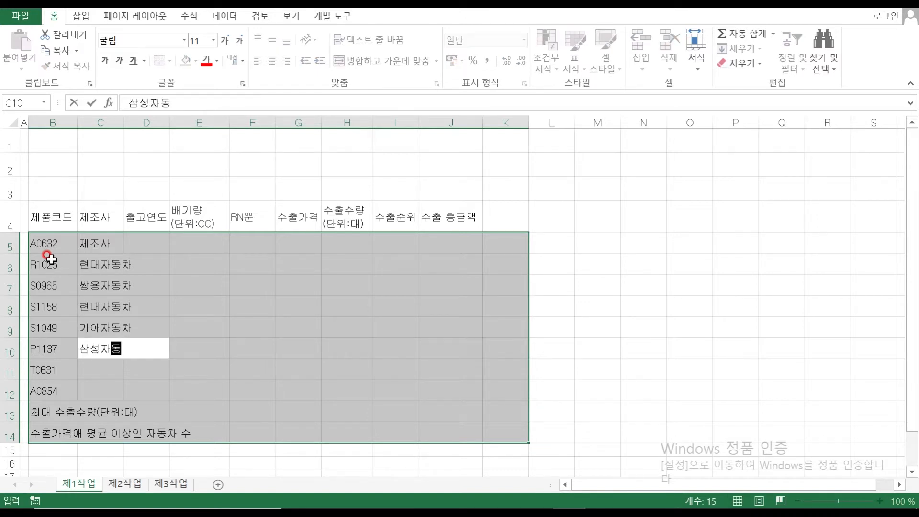
key("Return")
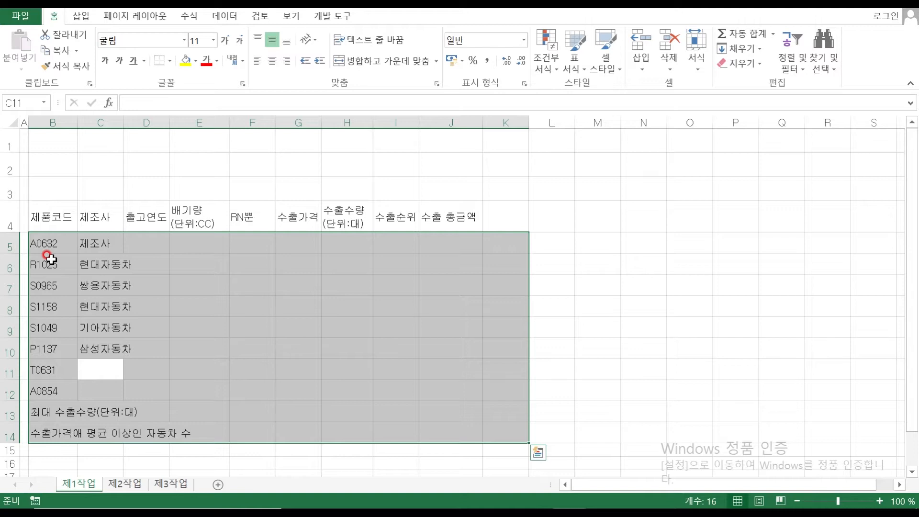
type("현대자동차")
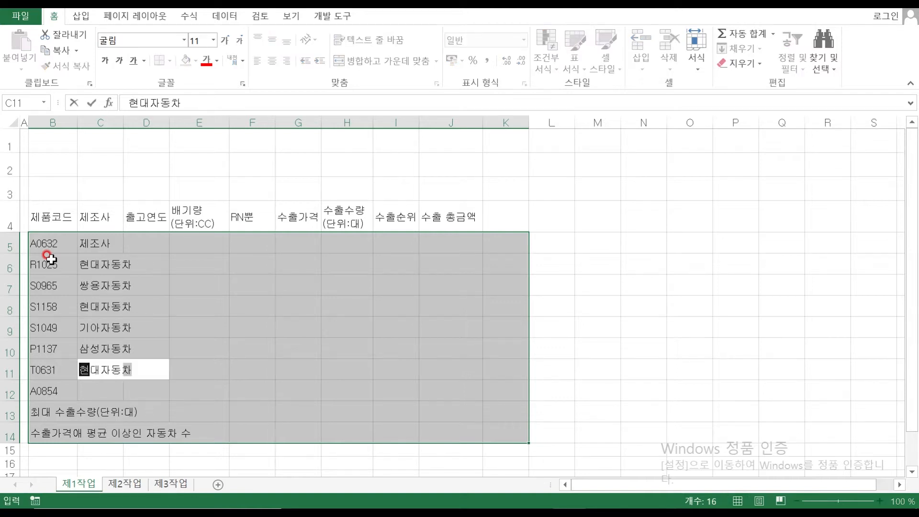
key("Return")
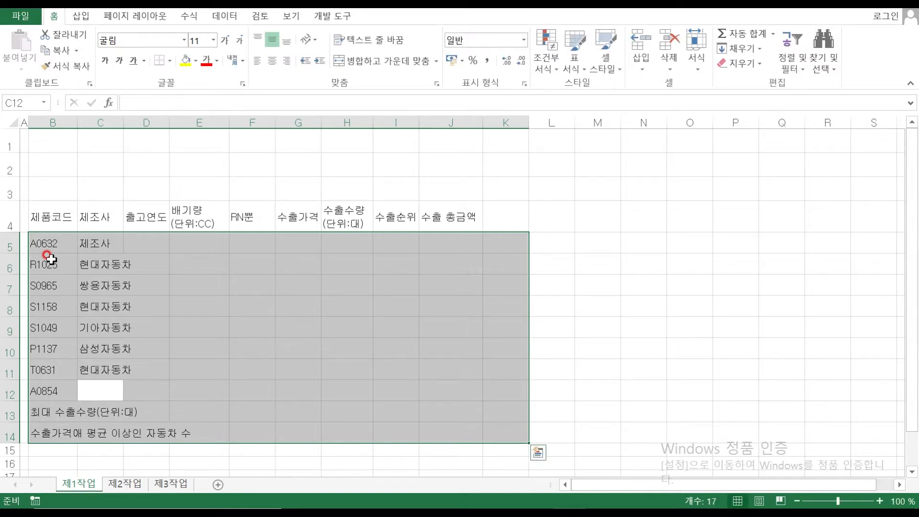
Move the maker names in C6:C11 up one row to start at C5, replacing the existing entry
left_click_drag(96, 263, 101, 371)
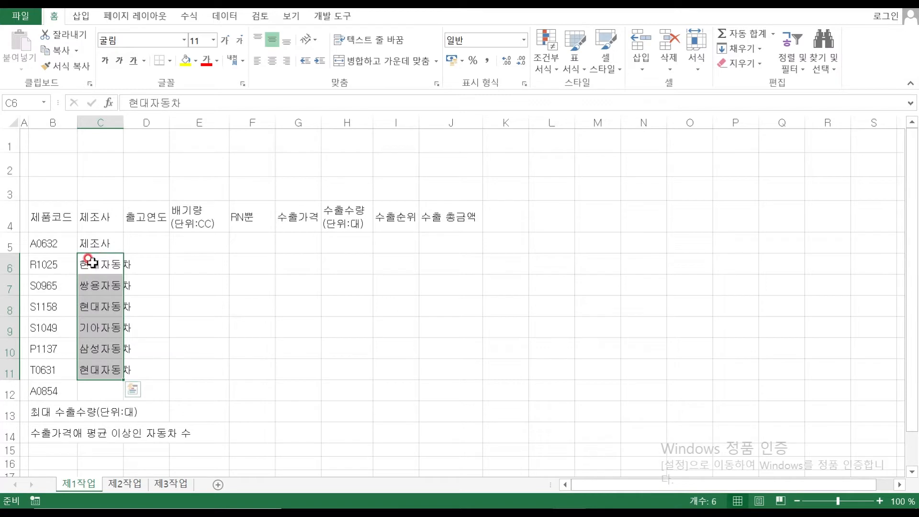
left_click_drag(89, 247, 91, 240)
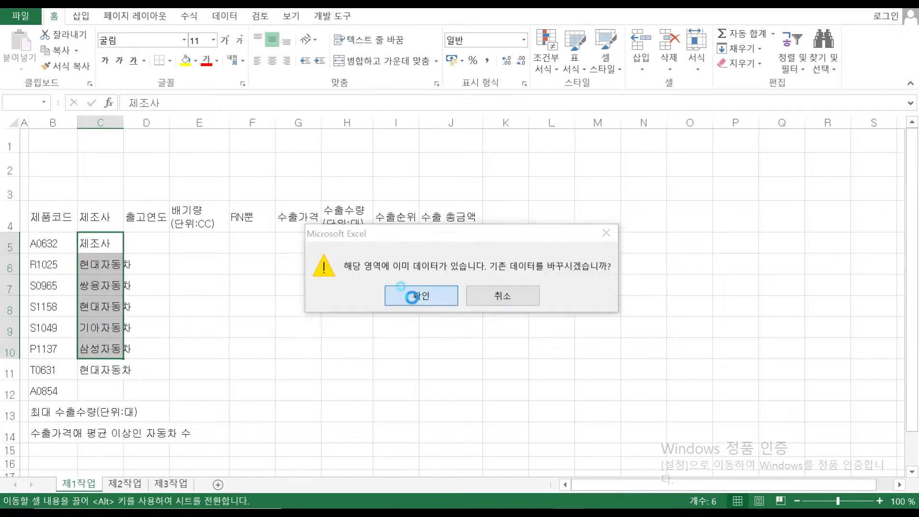
left_click(387, 294)
Change C10 to 기아자동차, put 현대자동차 in C11 and C12, and autofit column C
left_click(94, 370)
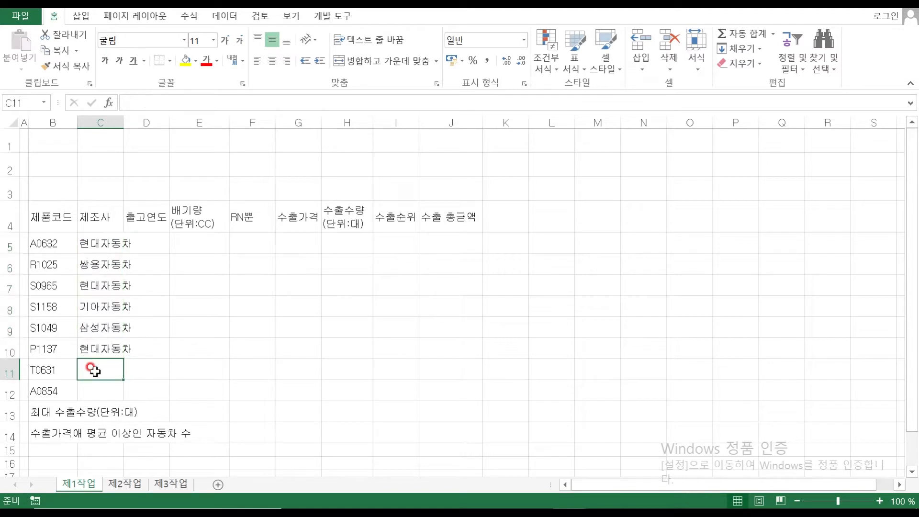
double_click(101, 349)
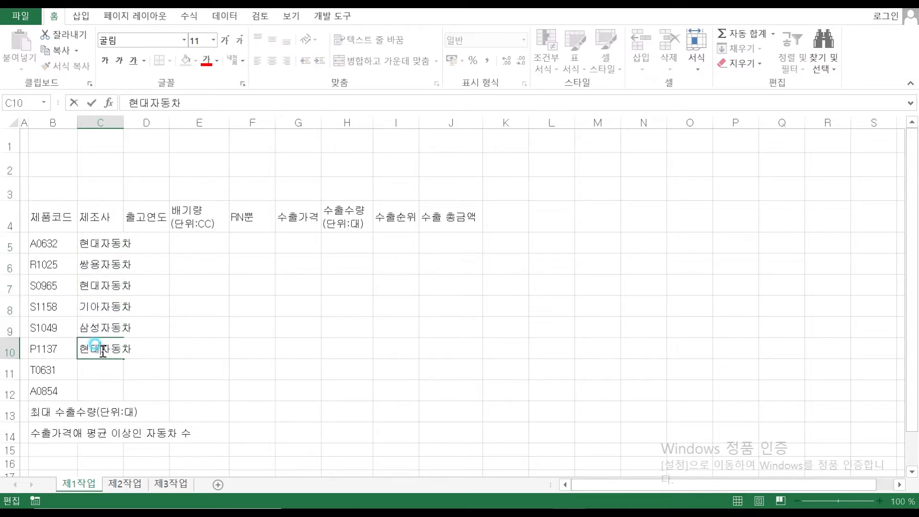
key("BackSpace")
key("BackSpace")
type("기아")
key("Return")
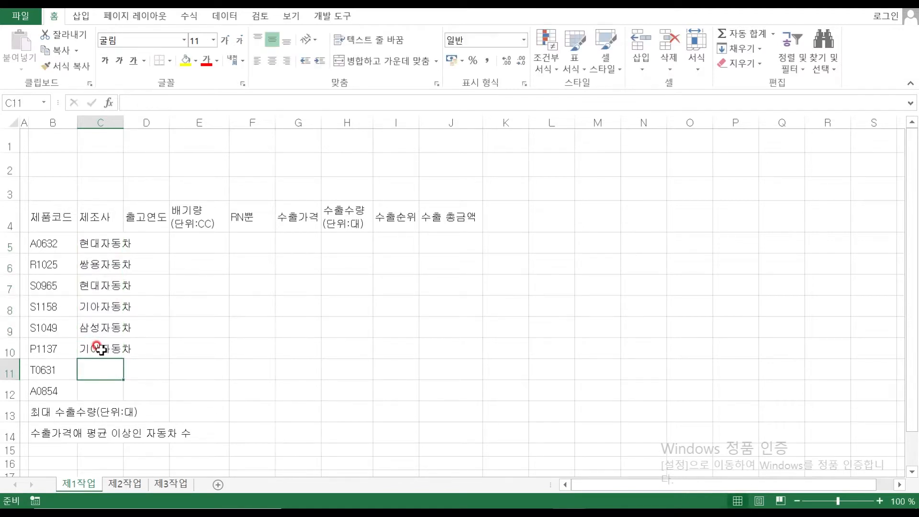
type("현대자동차")
key("Return")
type("현대자동차")
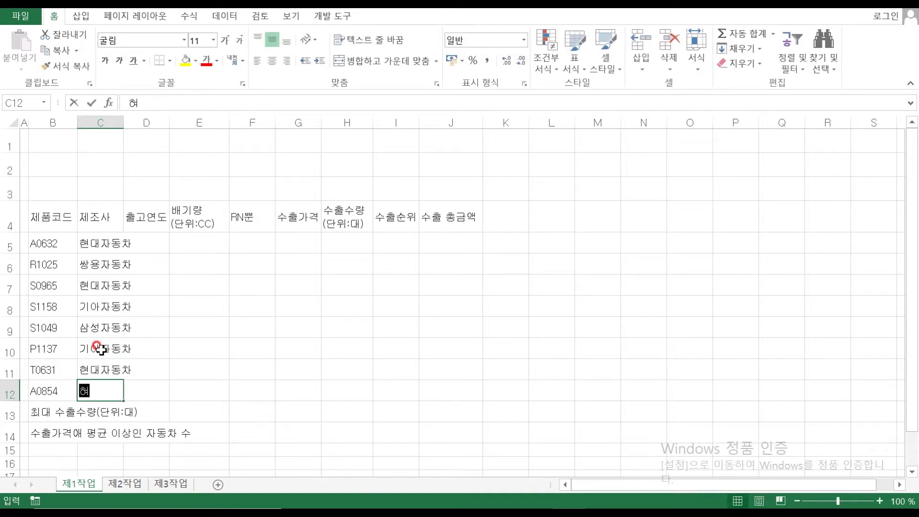
key("Return")
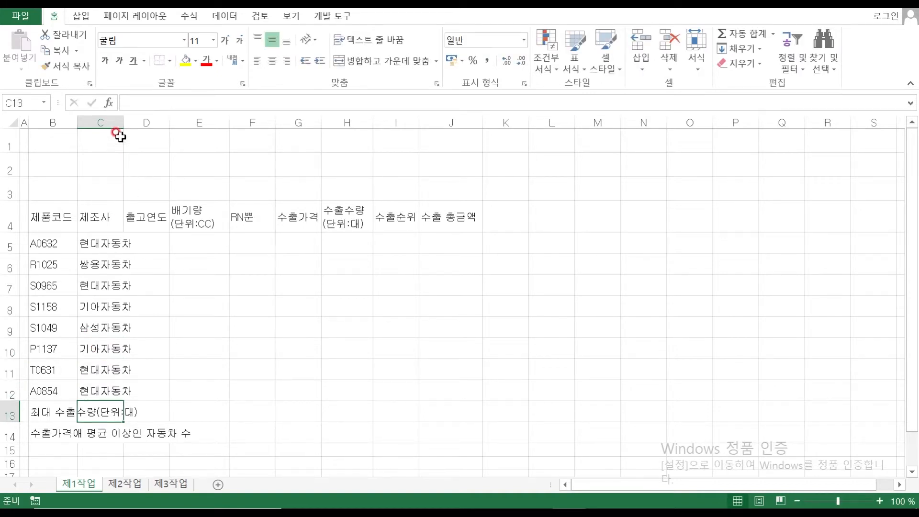
double_click(124, 120)
left_click(160, 244)
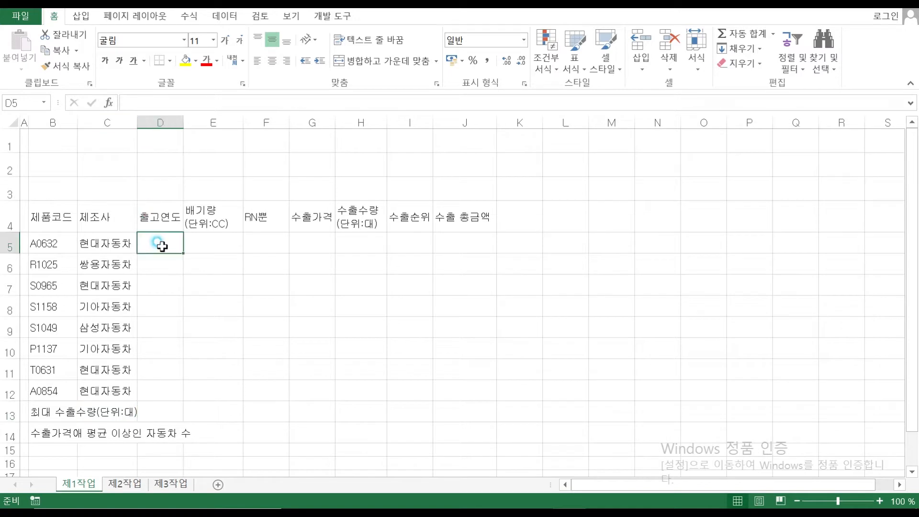
Enter years 2006, 2010, 2009, 2011, 2010, 2011, 2006 and 2008 into D5:D12
type("2006")
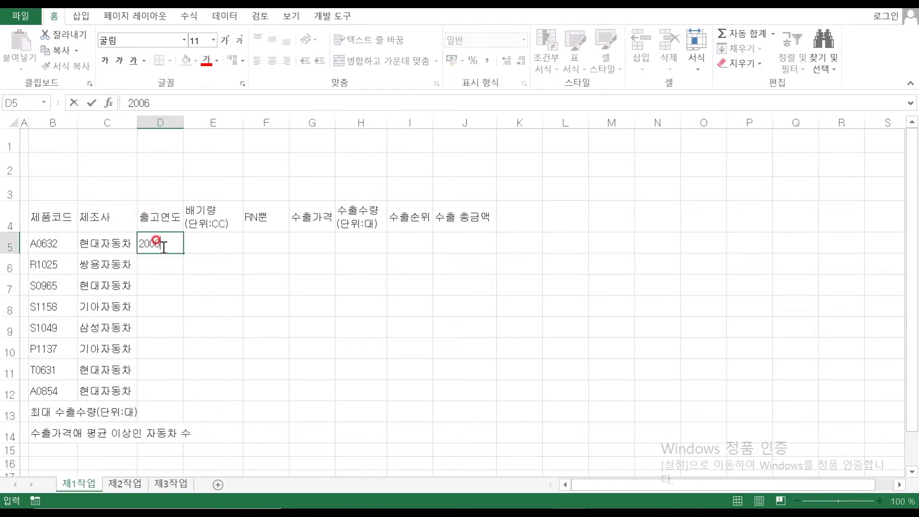
key("Return")
type("2010")
key("Return")
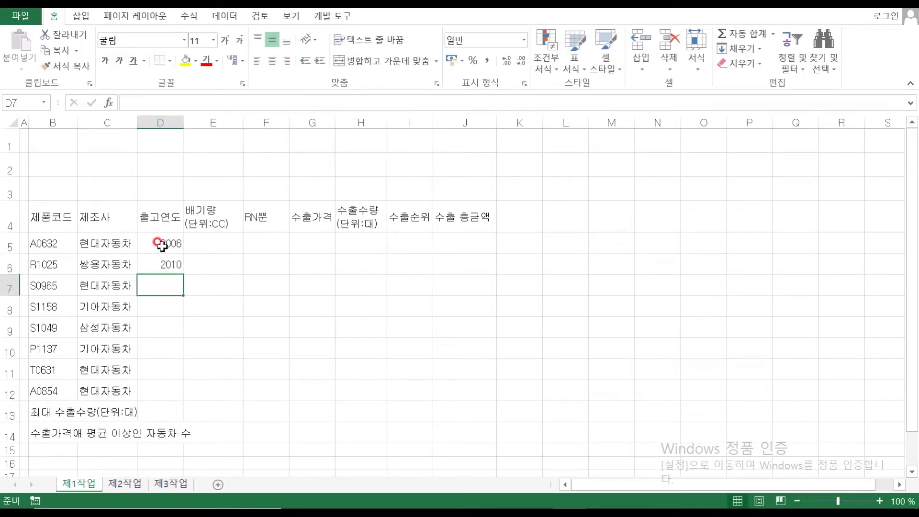
type("2009")
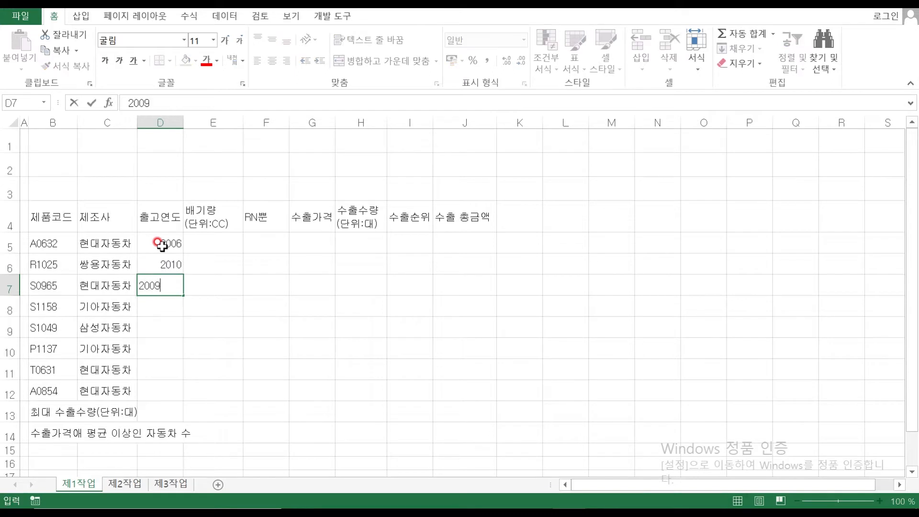
key("Return")
type("2011")
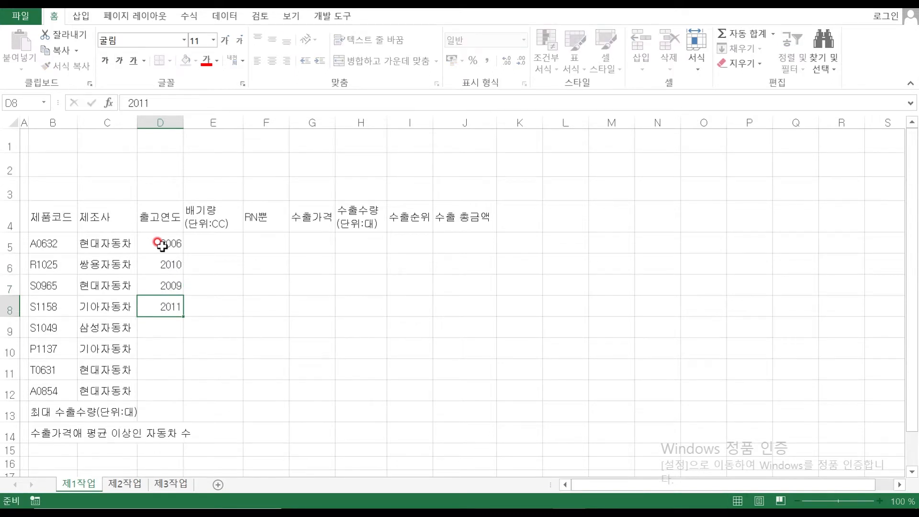
key("Return")
type("2010")
key("Return")
type("20")
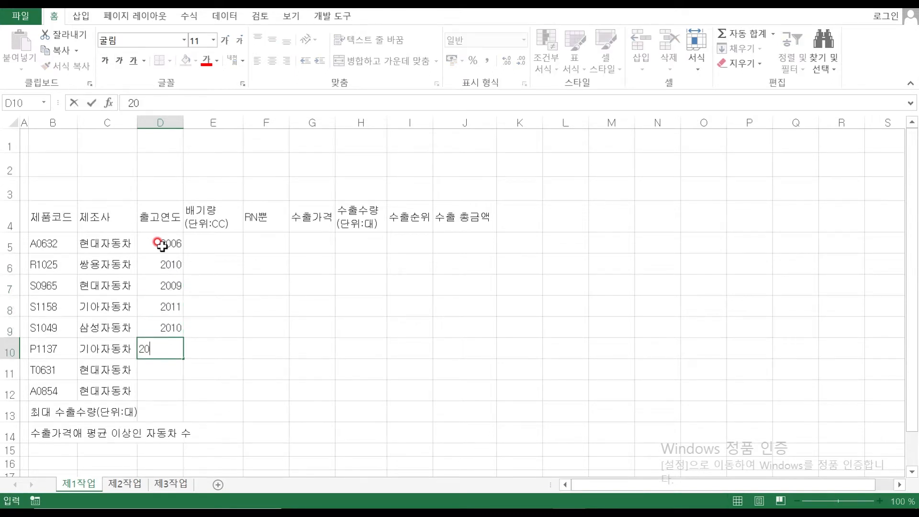
type("11")
key("Return")
type("2006")
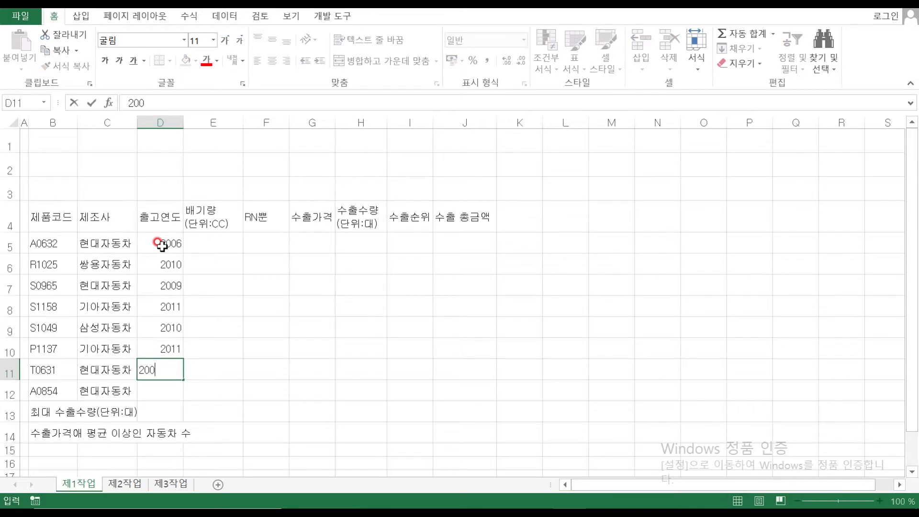
key("Return")
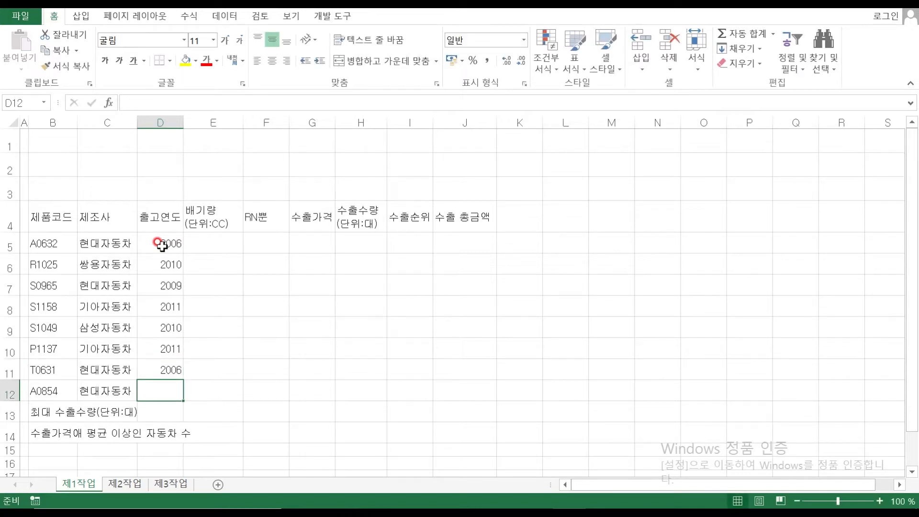
type("2008")
key("Return")
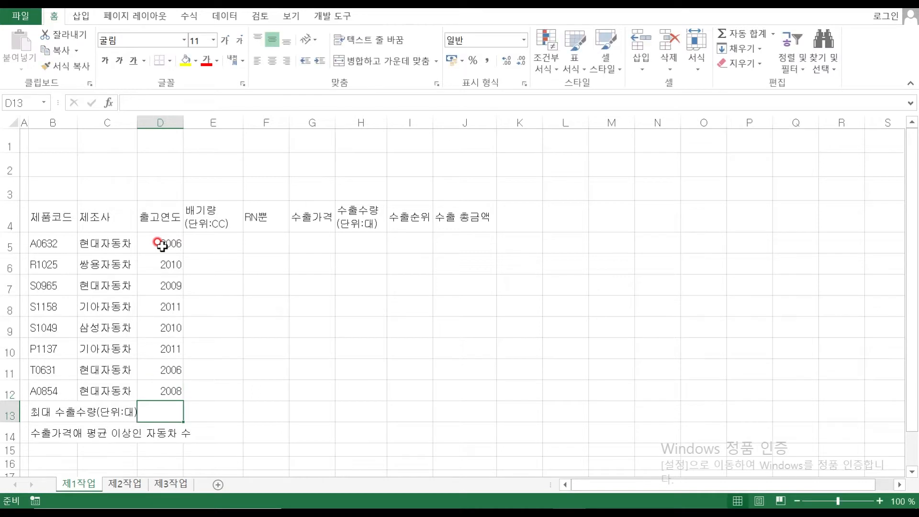
Select E5:J12 and enter displacements 1591, 2157, 2000, 1591, 1598, 1591, 2700, 1368 into E5:E12
left_click_drag(209, 241, 481, 393)
right_click(476, 387)
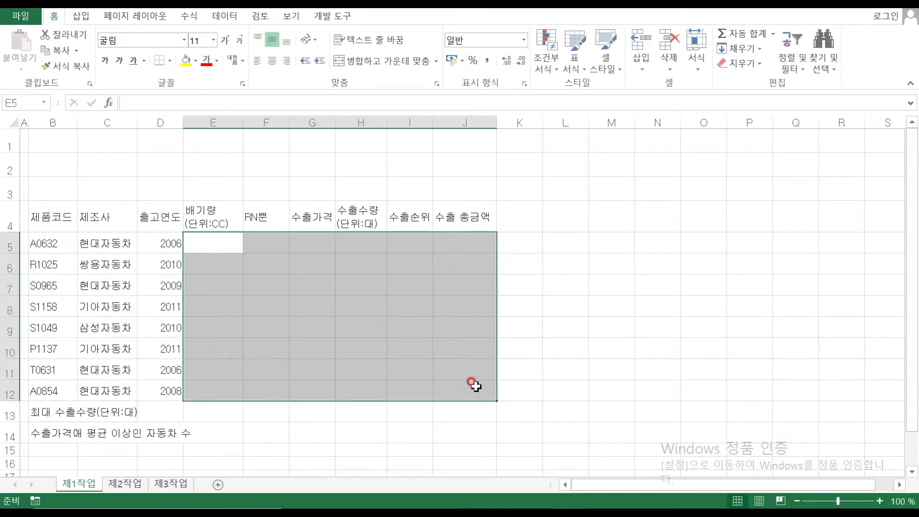
type("1591")
key("Return")
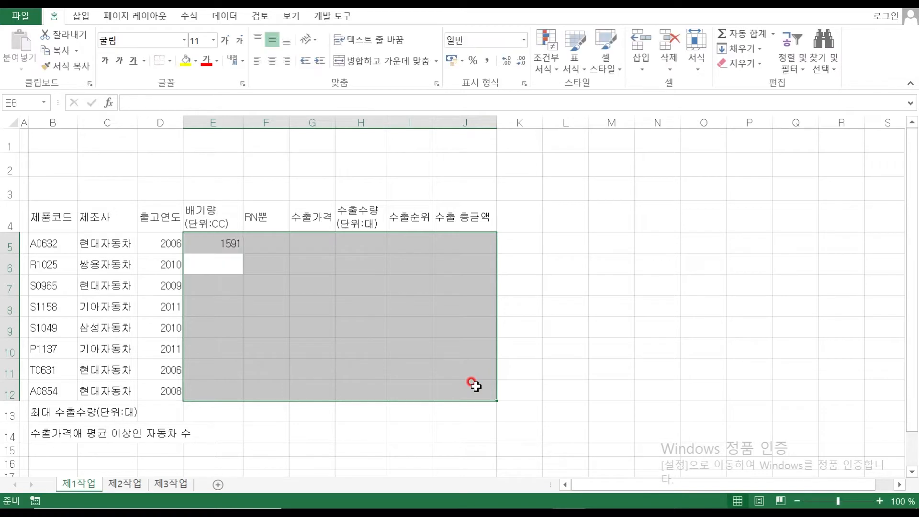
type("21")
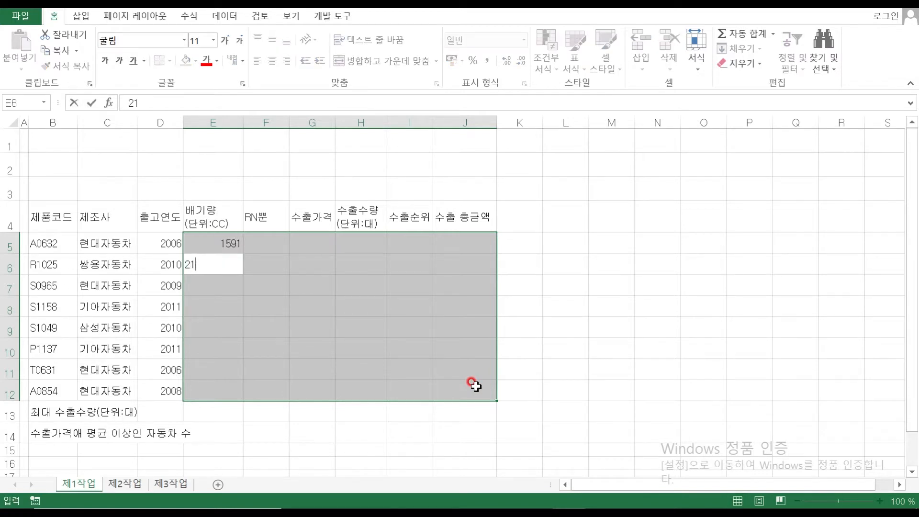
type("57")
key("Return")
type("2000")
key("Return")
type("1591")
key("Return")
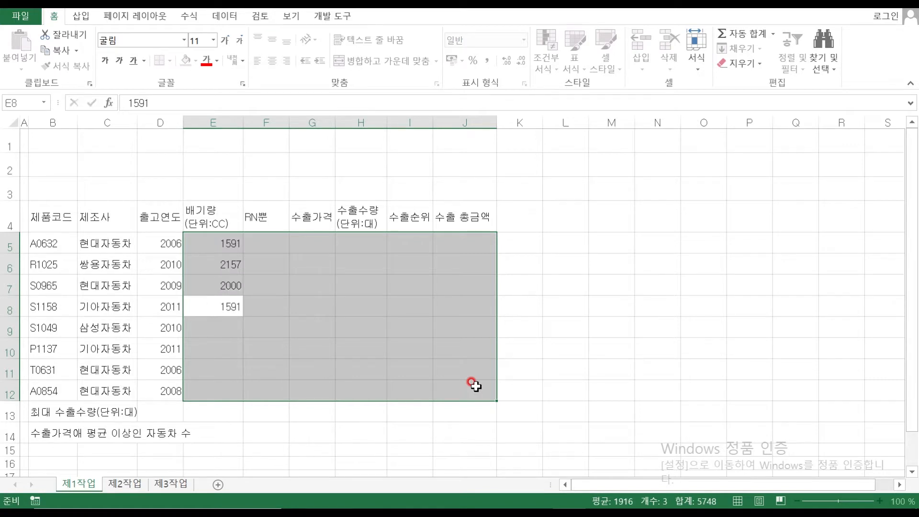
type("1598")
key("Return")
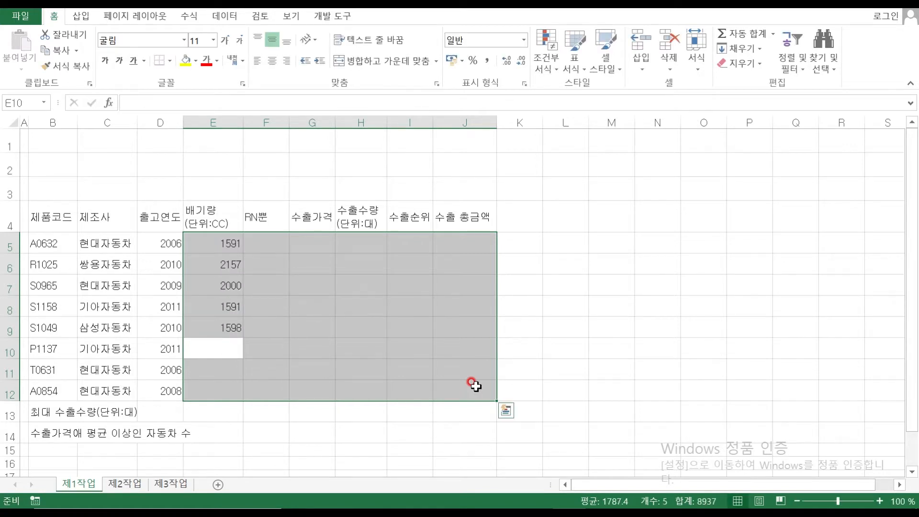
type("1591")
key("Return")
type("2700")
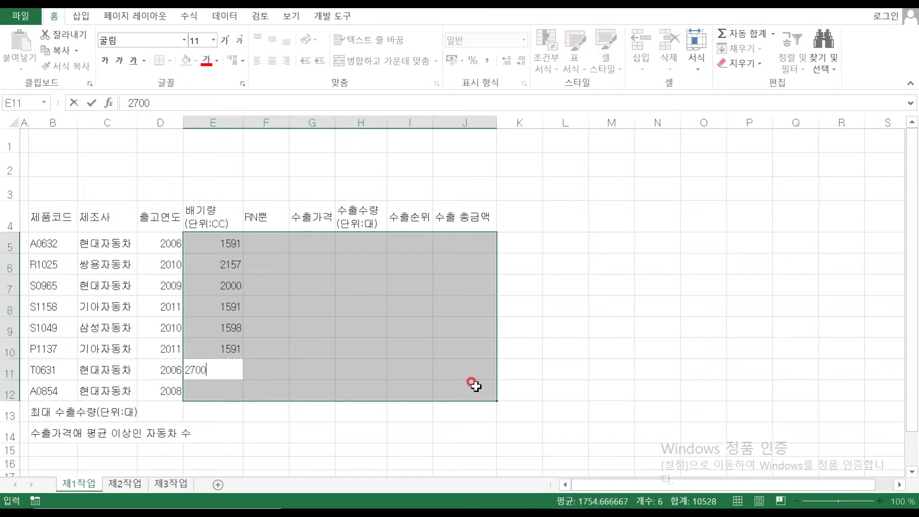
key("Return")
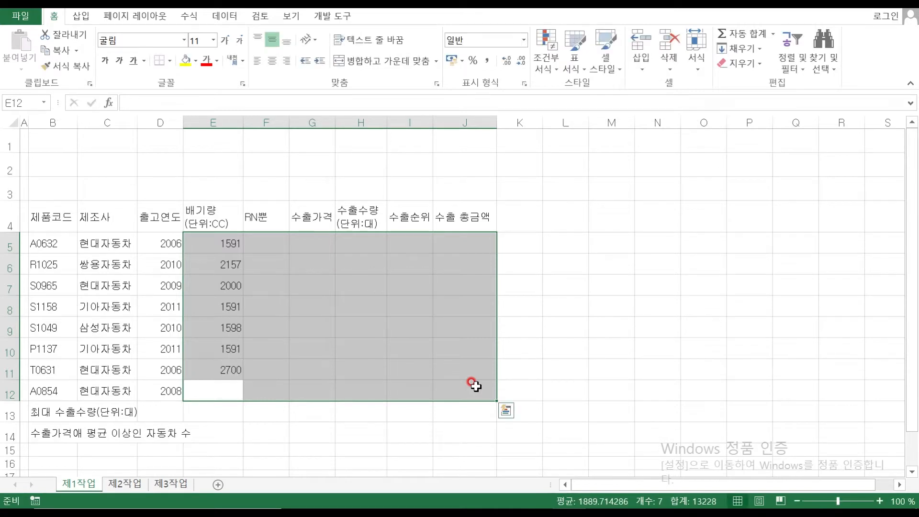
type("1368")
key("Return")
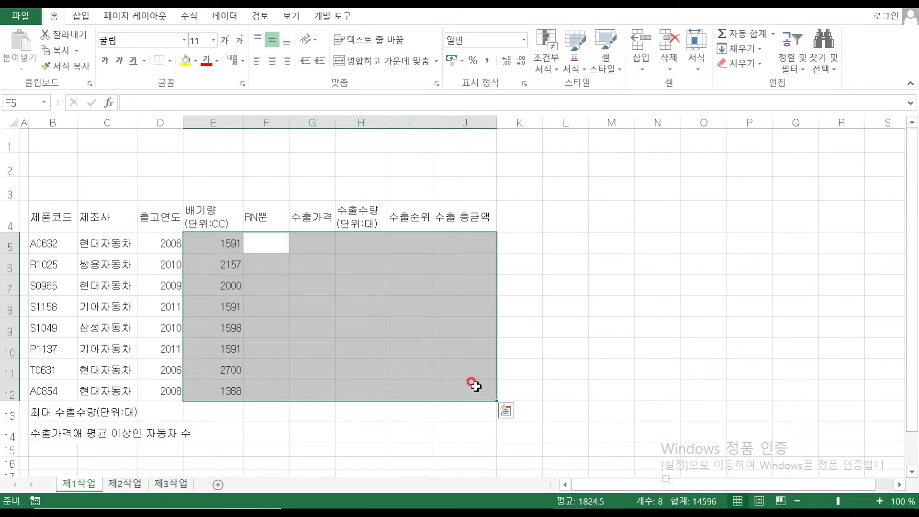
Rename the mistyped F4 header from RN뿐 to 구분
double_click(253, 216)
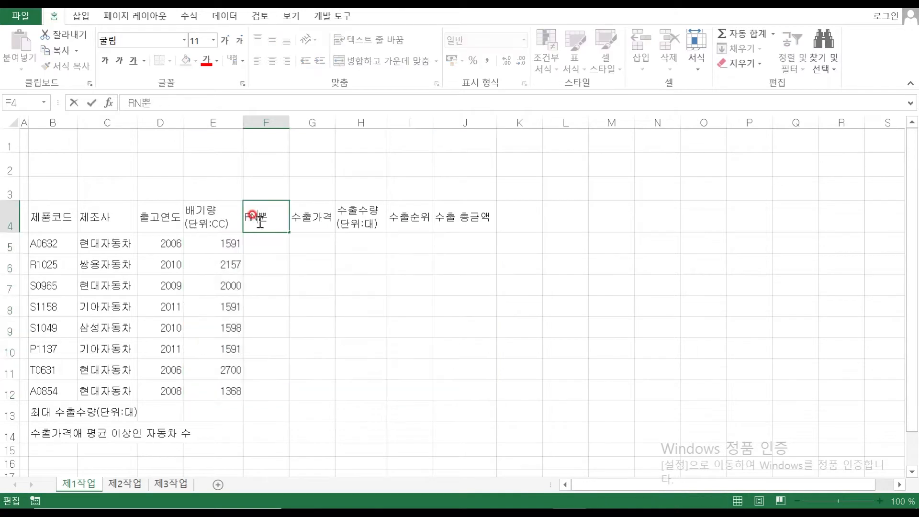
key("BackSpace")
key("BackSpace")
type("구분")
key("Return")
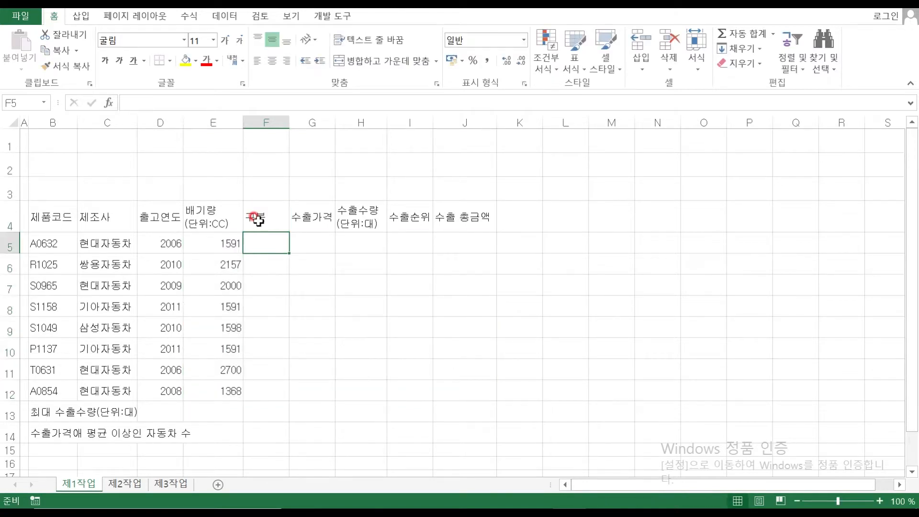
Enter the categories 소형 승용, RV, RV, 소형 승용 in F5:F8
type("소형 승ㅇ요")
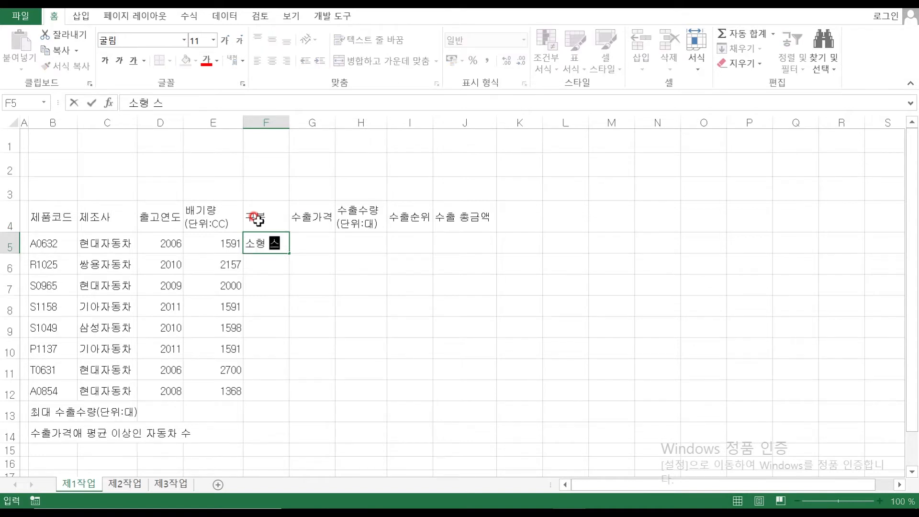
key("BackSpace")
key("BackSpace")
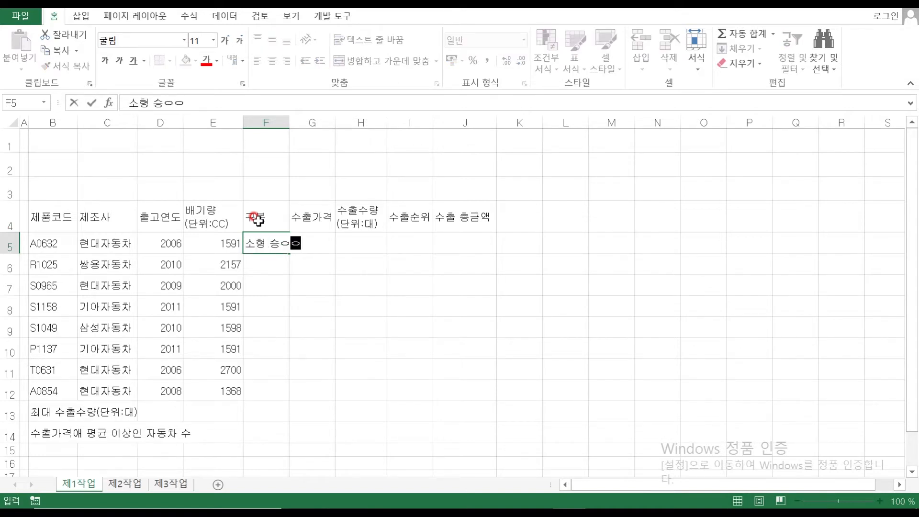
type("용")
key("Return")
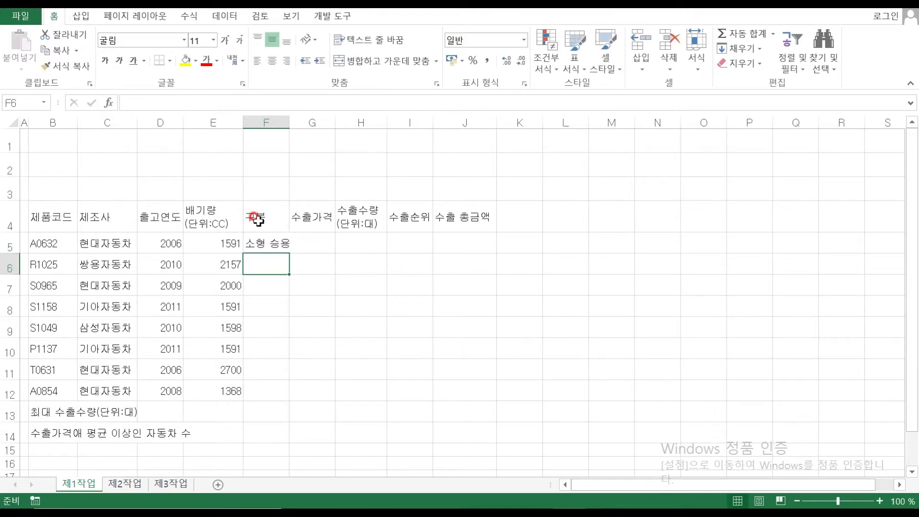
type("RV")
key("Return")
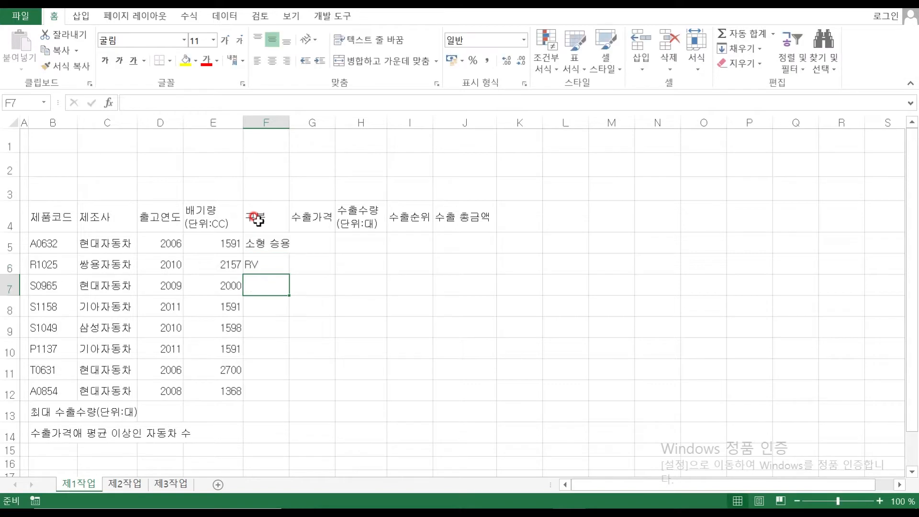
type("RV")
key("Return")
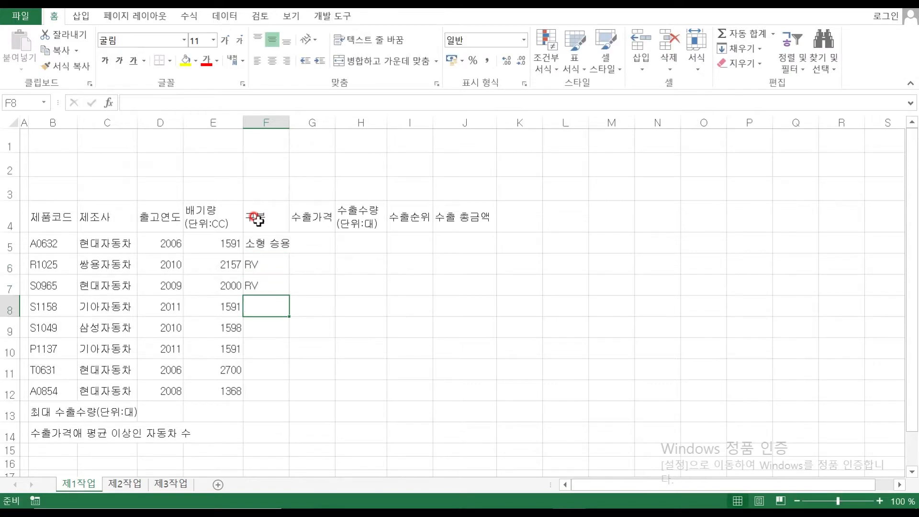
type("소형 승용")
key("Return")
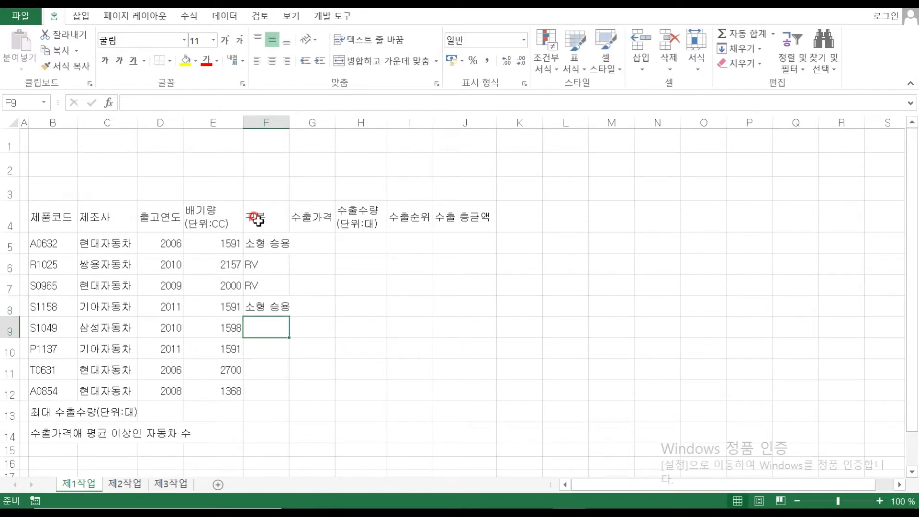
Enter 소형 승용, 소형 승용, 승합, 소형 승용 in F9:F12 and autofit column F
type("소형 승용")
key("Return")
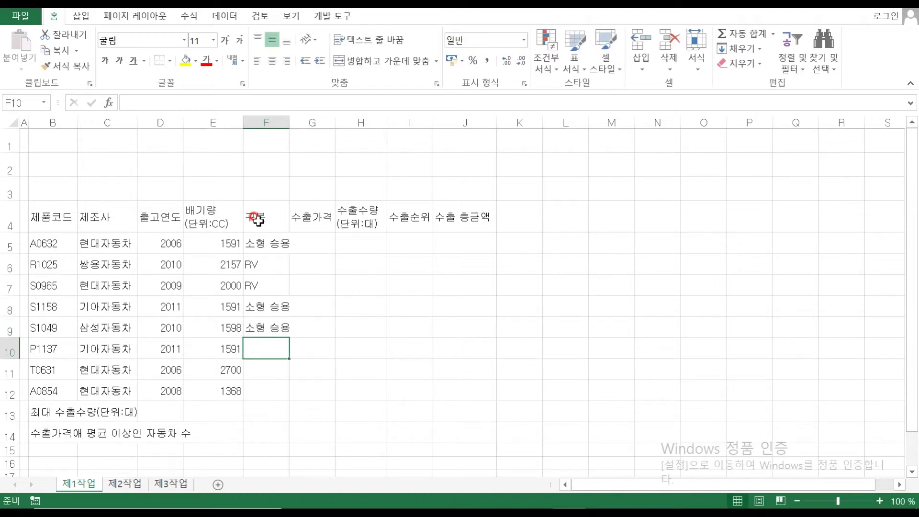
type("소형 승용")
key("Return")
type("승ㅎ")
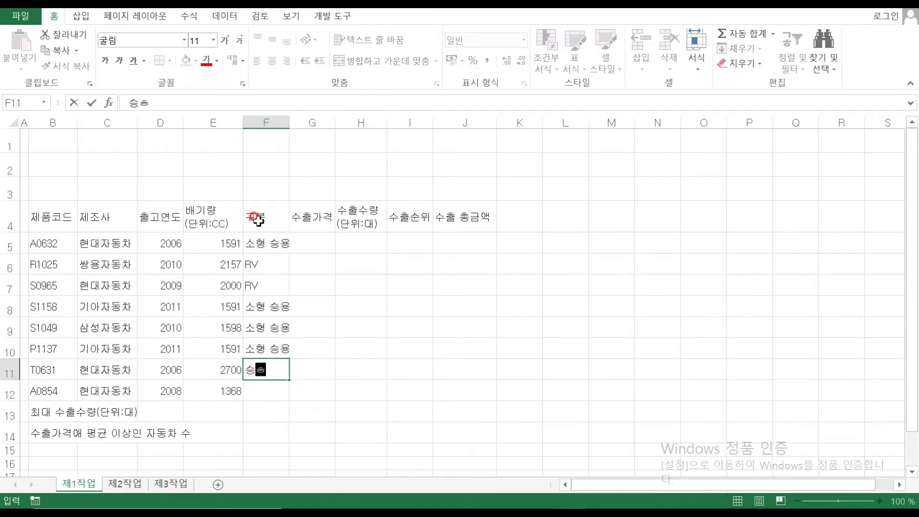
key("Return")
type("소형 승용")
key("Return")
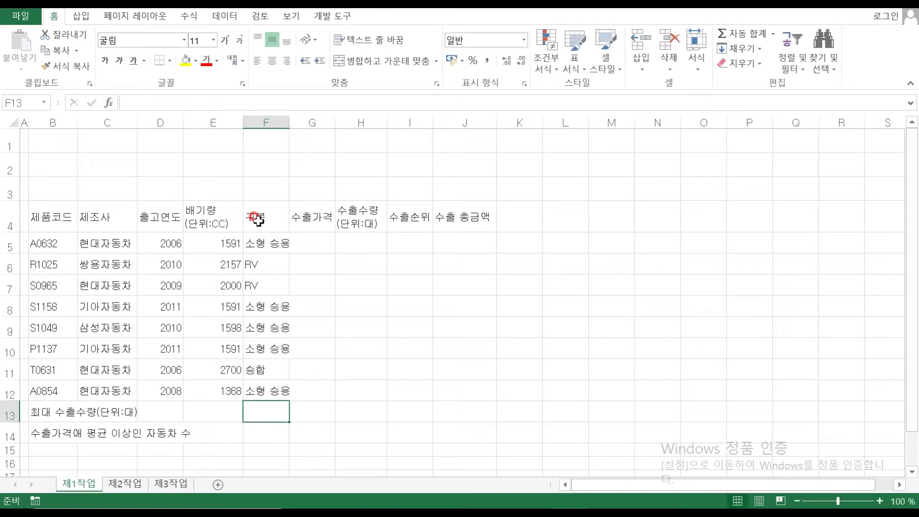
double_click(290, 122)
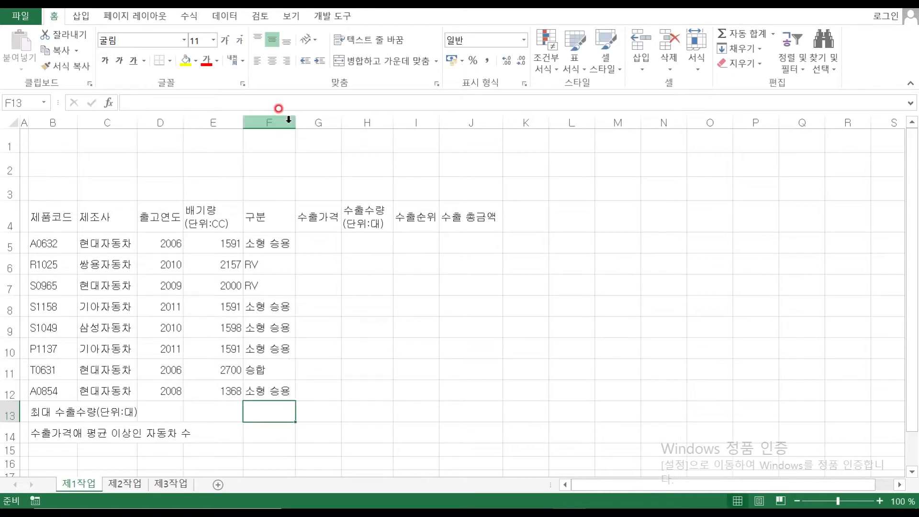
left_click(318, 244)
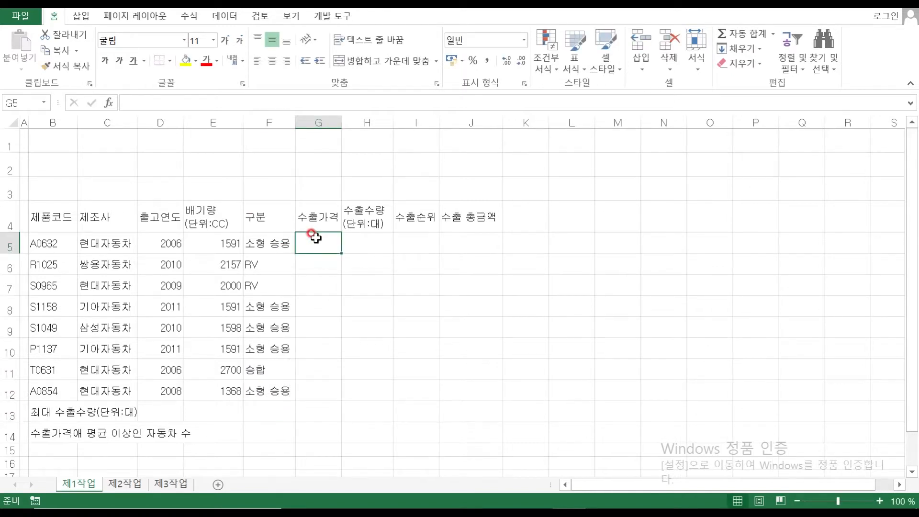
Enter prices 3430000, 5470000, 4900000, 9000000, 6780000, 4790000, 5500000, 2250000 in G5:G12
type("3430000")
key("Return")
type("547")
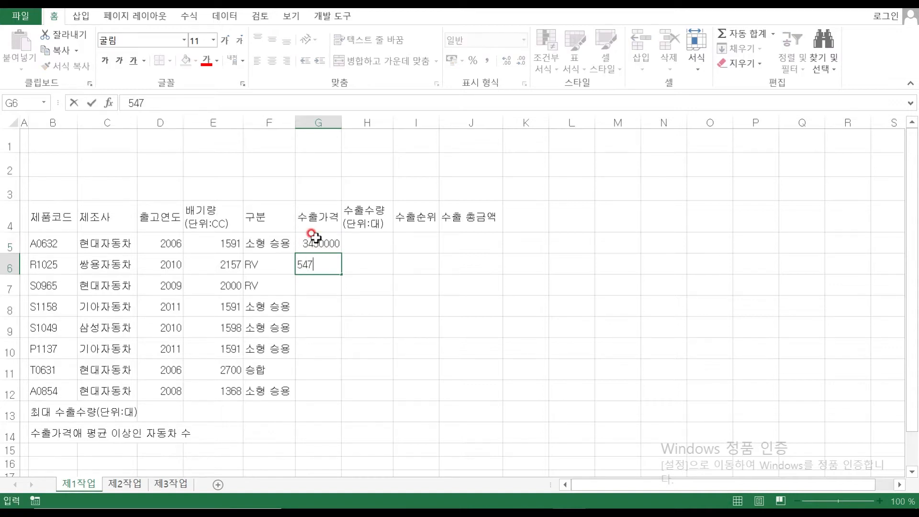
key("Return")
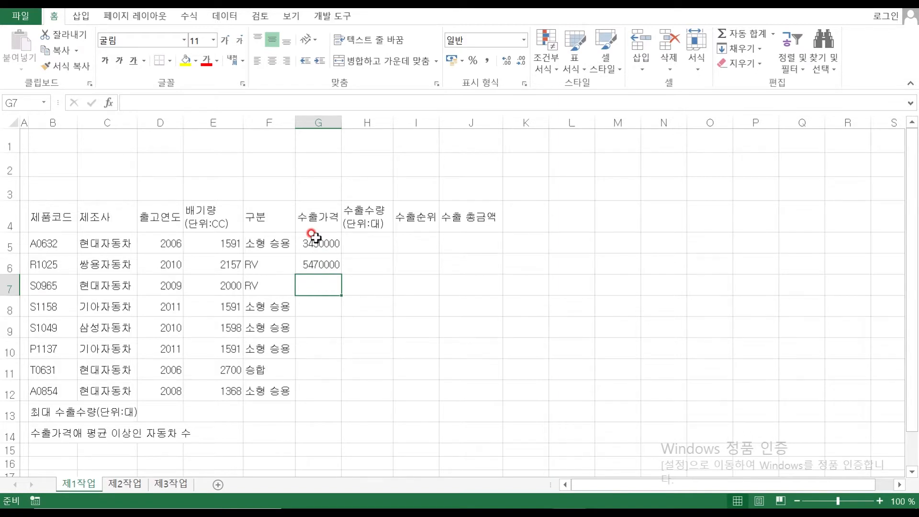
type("4900000")
key("Return")
type("9")
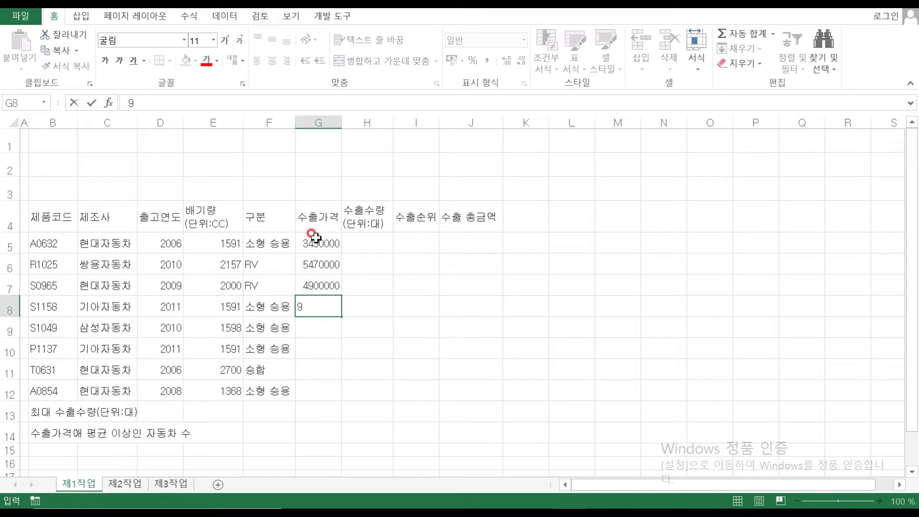
key("Return")
type("6780")
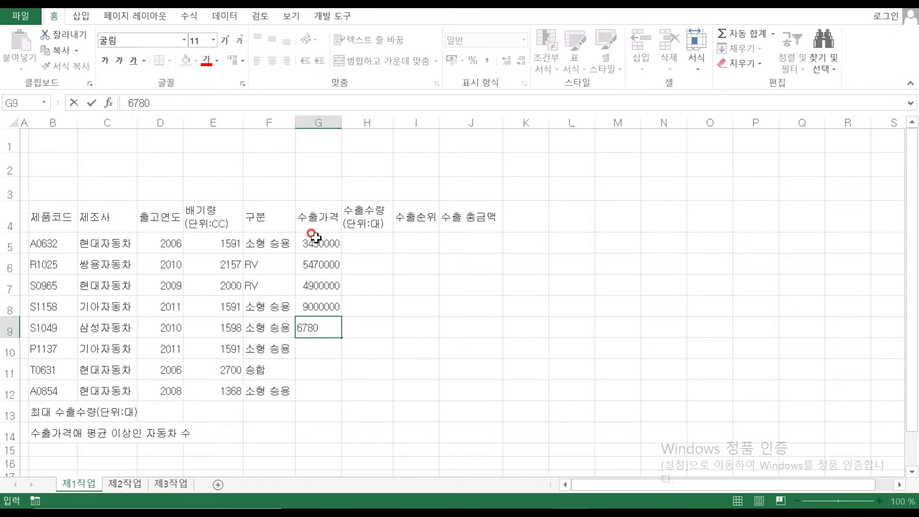
type("000")
key("Return")
type("4")
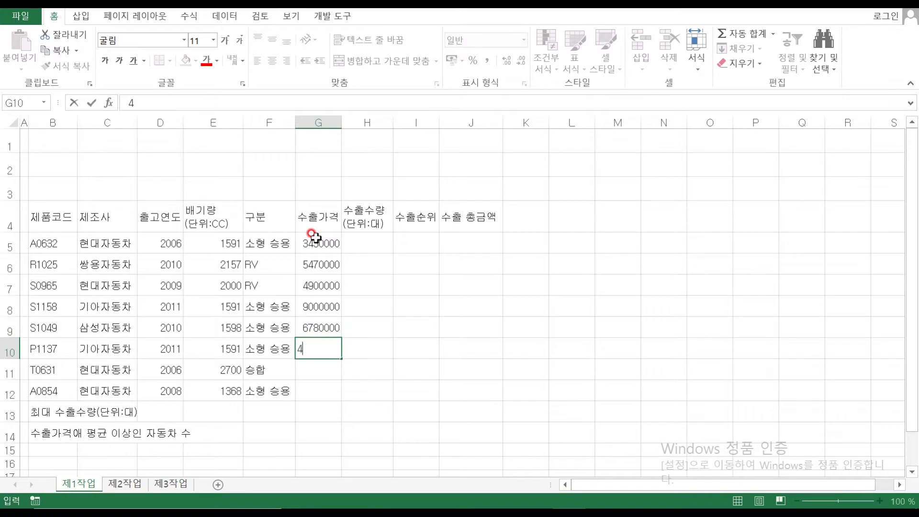
type("790000")
key("Return")
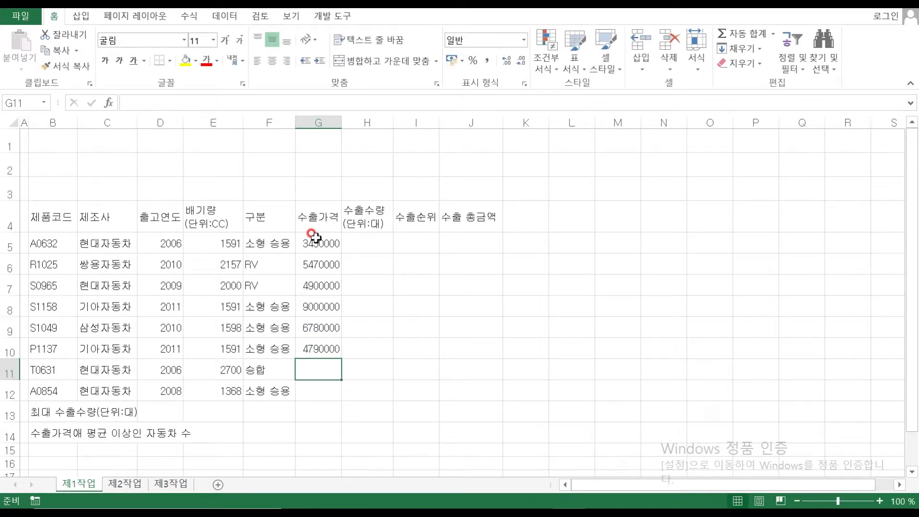
type("5500000")
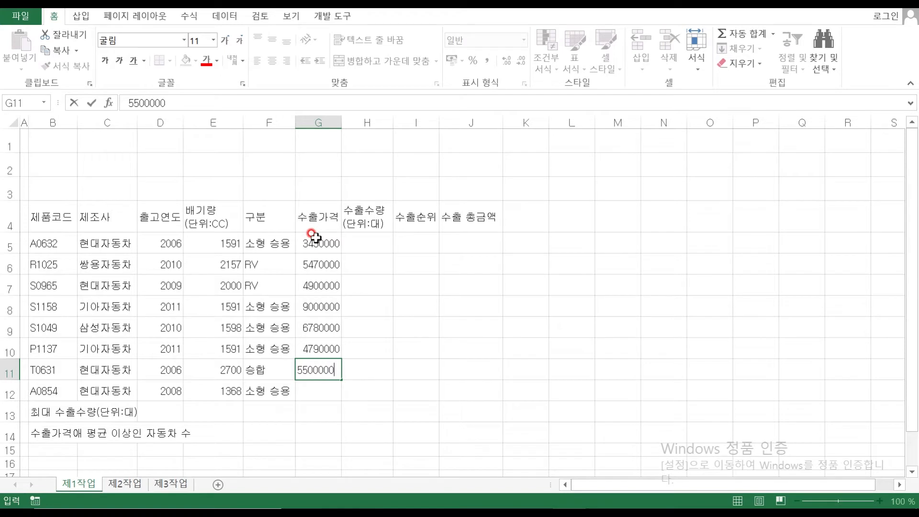
key("Return")
type("2")
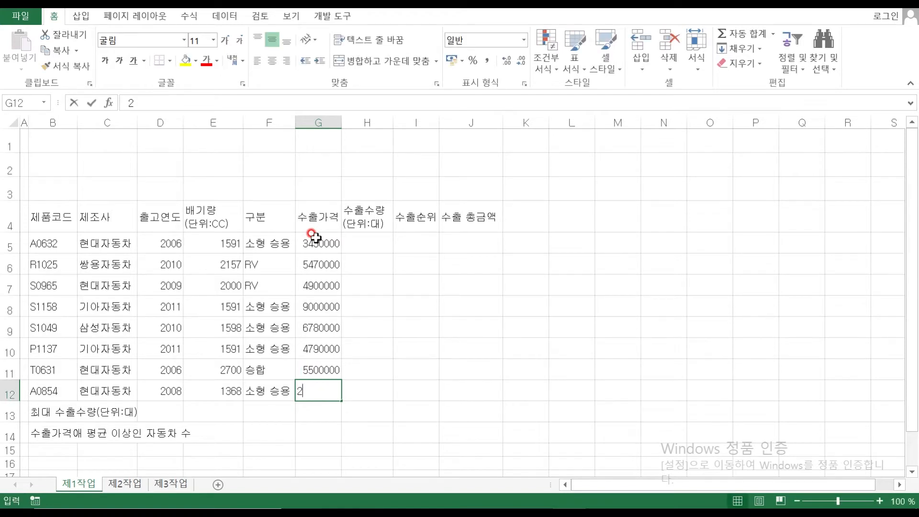
type("250000")
key("Return")
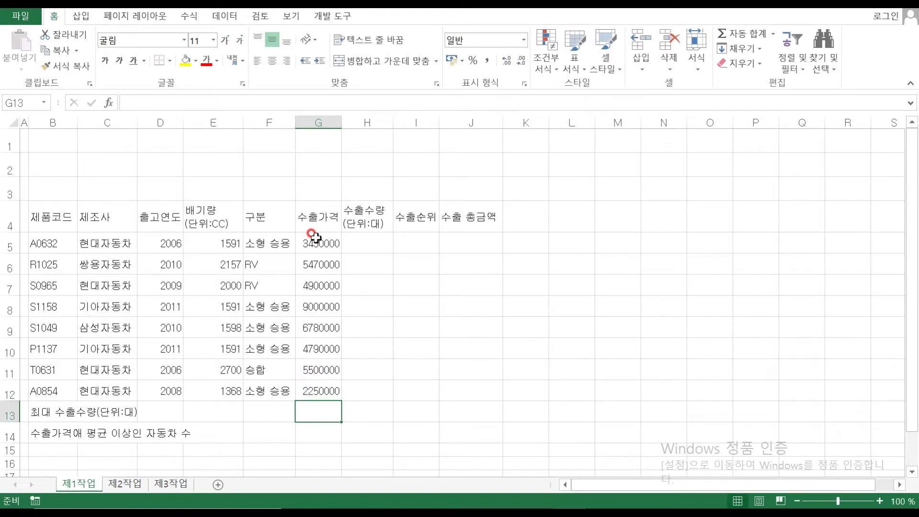
Enter quantities 248, 135, 146, 92, 137, 89, 54, 127 in H5:H12
left_click(378, 243)
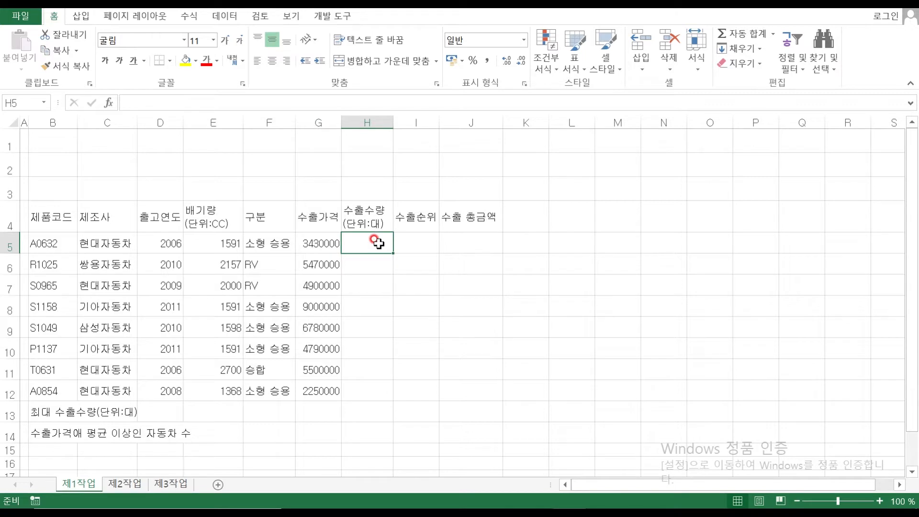
type("248")
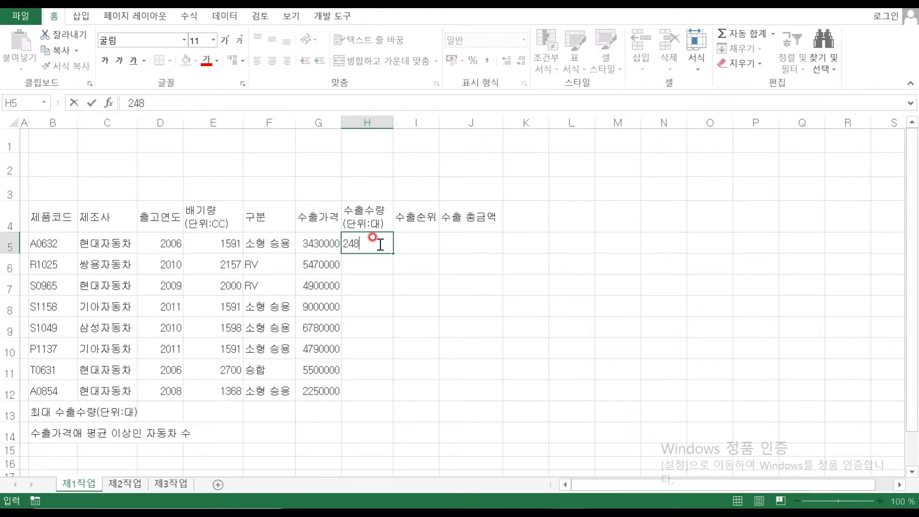
key("Return")
type("135")
key("Return")
type("1")
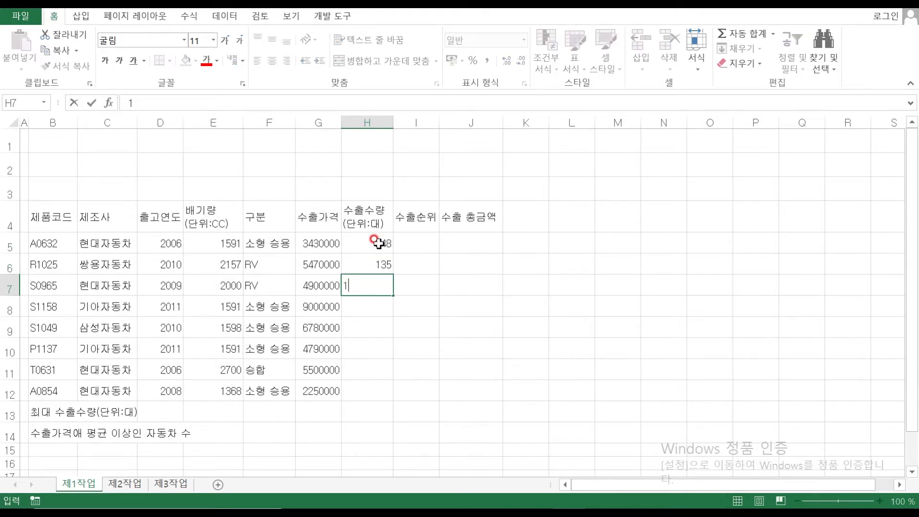
type("46")
key("Return")
type("92")
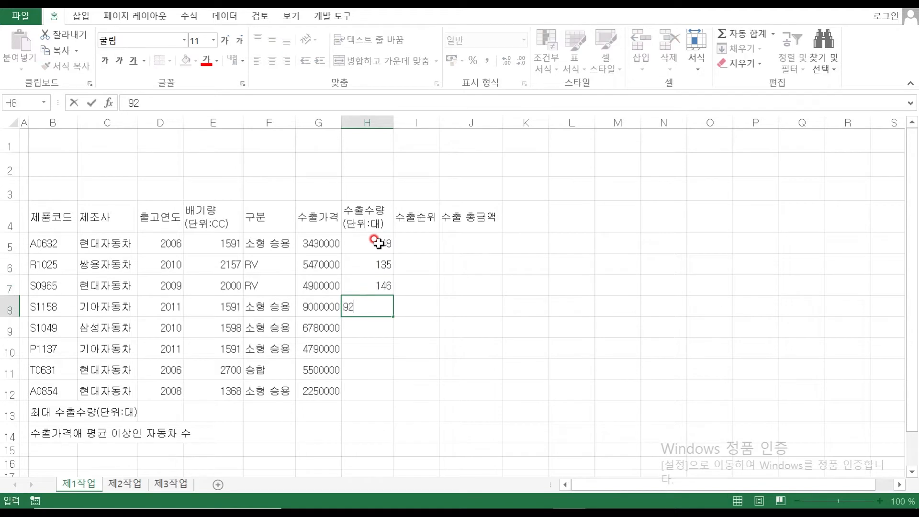
key("Return")
type("137")
key("Return")
type("89")
key("Return")
type("54")
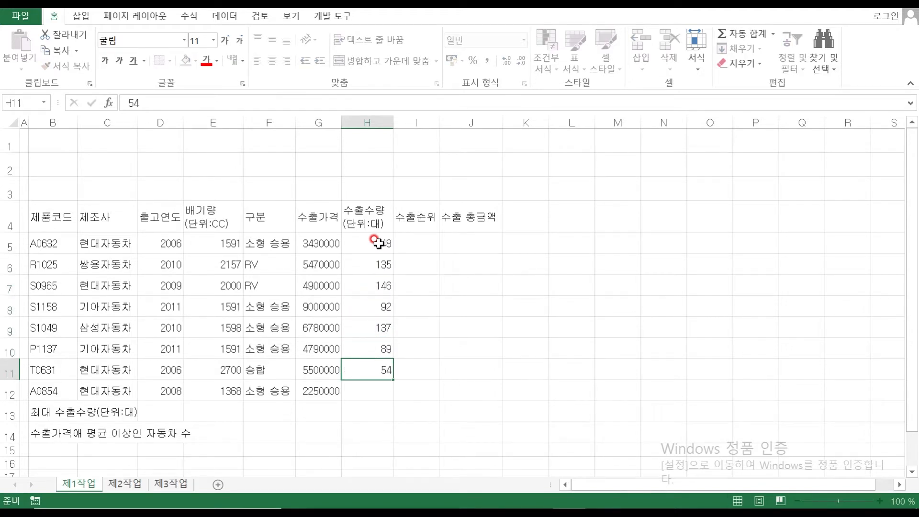
key("Return")
type("127")
key("Return")
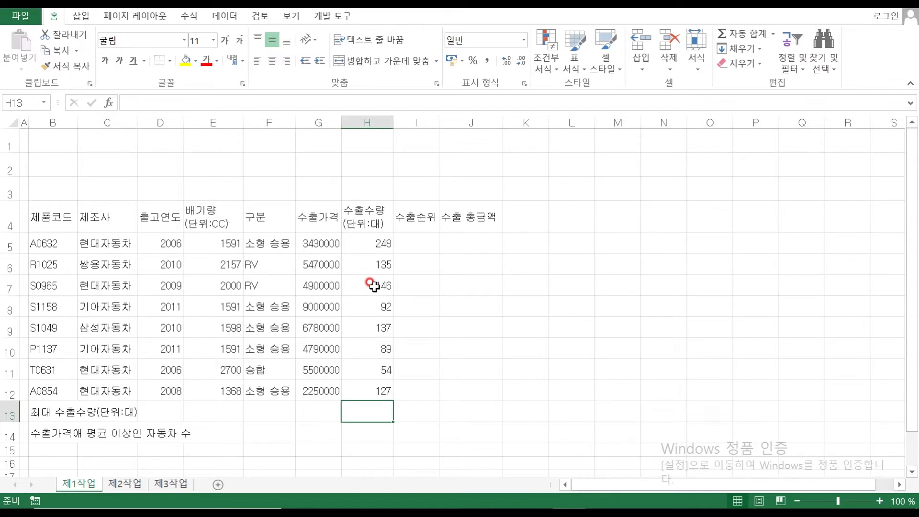
left_click(48, 219)
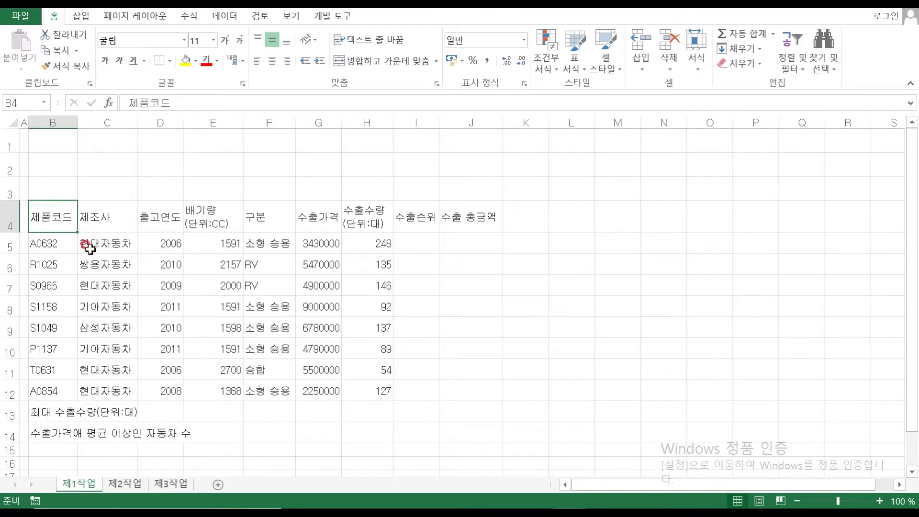
Center-align every cell in the table B4:J14
left_click_drag(48, 219, 492, 441)
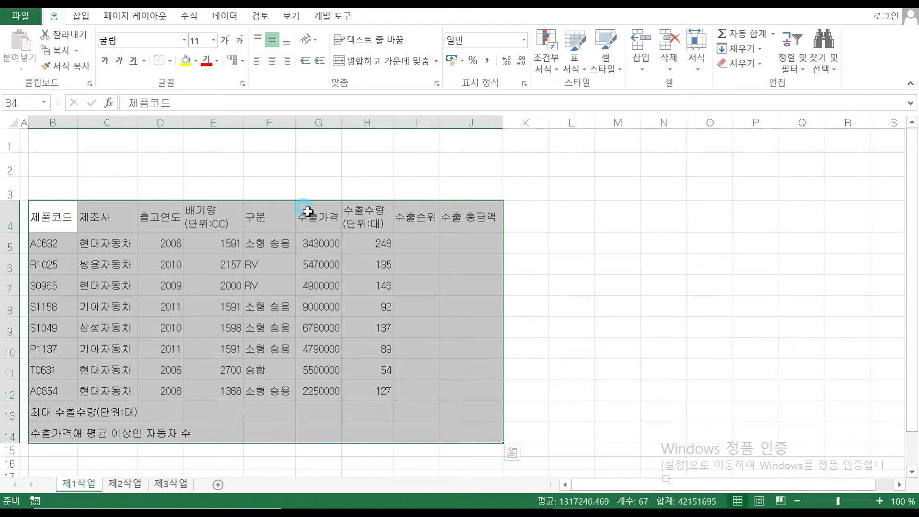
left_click(272, 61)
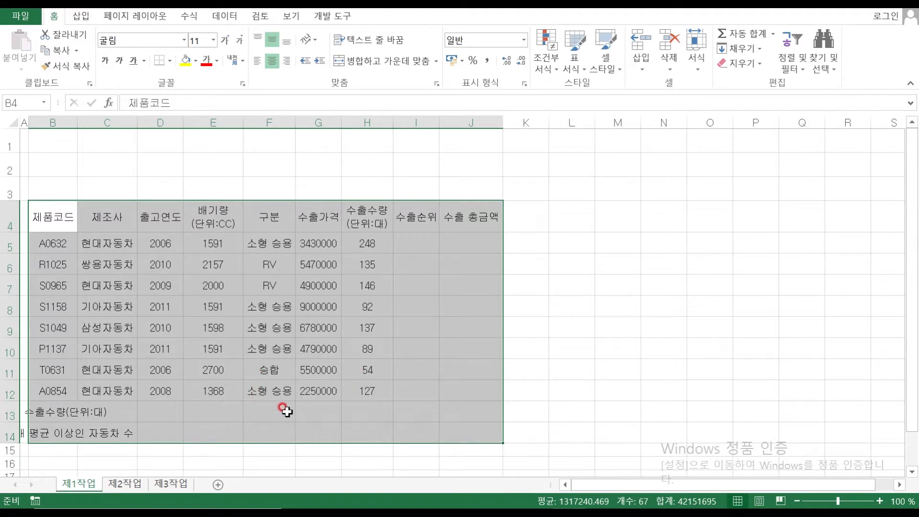
left_click(290, 355)
Merge and center the 최대 수출수량(단위:대) label across B13:D13
left_click(53, 412)
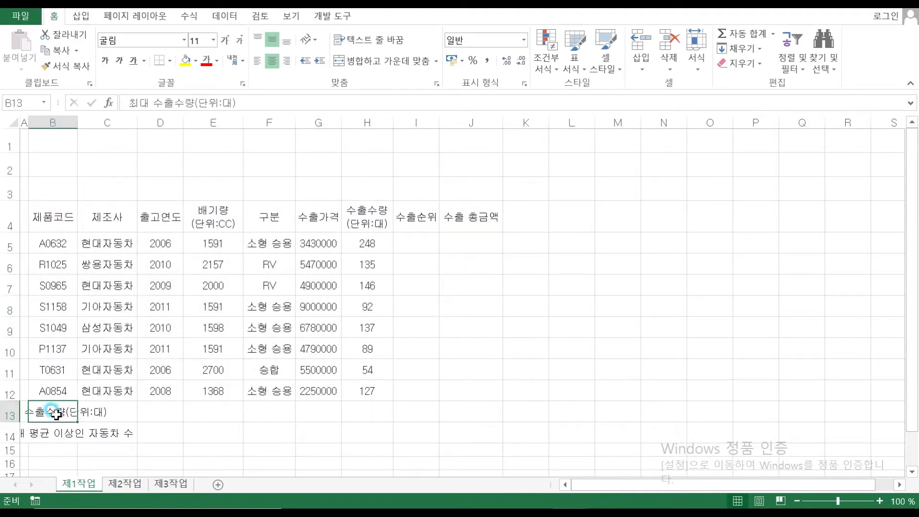
left_click_drag(52, 412, 173, 412)
left_click(384, 61)
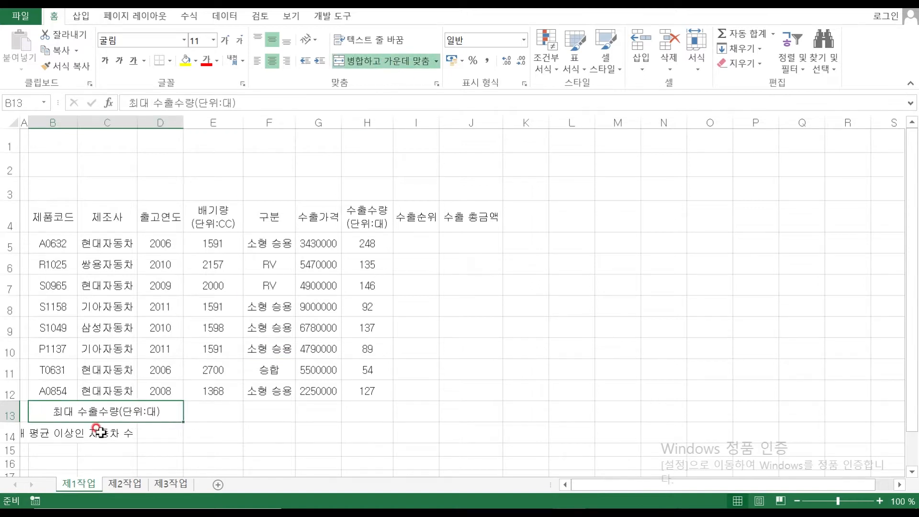
left_click_drag(53, 434, 148, 433)
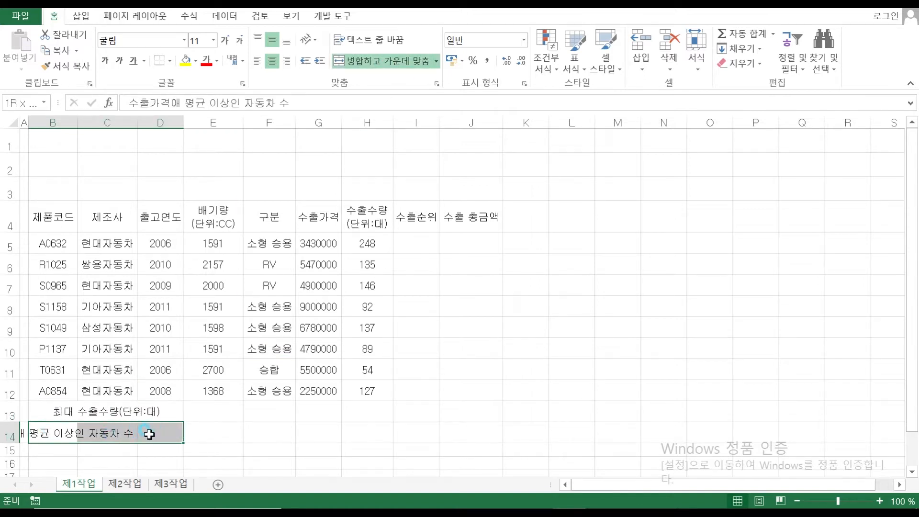
Merge B14:D14, F13:F14 and H13:J13 into single cells
left_click(377, 69)
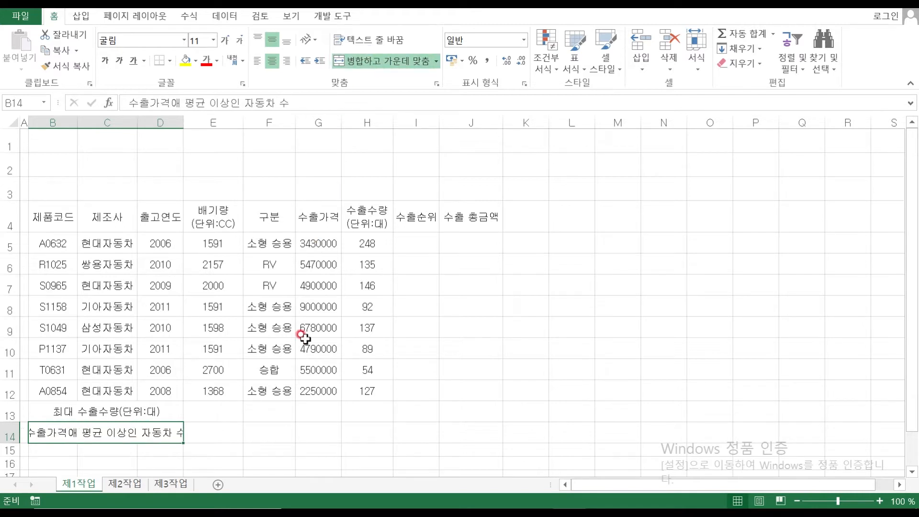
left_click_drag(269, 406, 270, 433)
left_click(383, 70)
left_click_drag(367, 413, 479, 412)
left_click(364, 61)
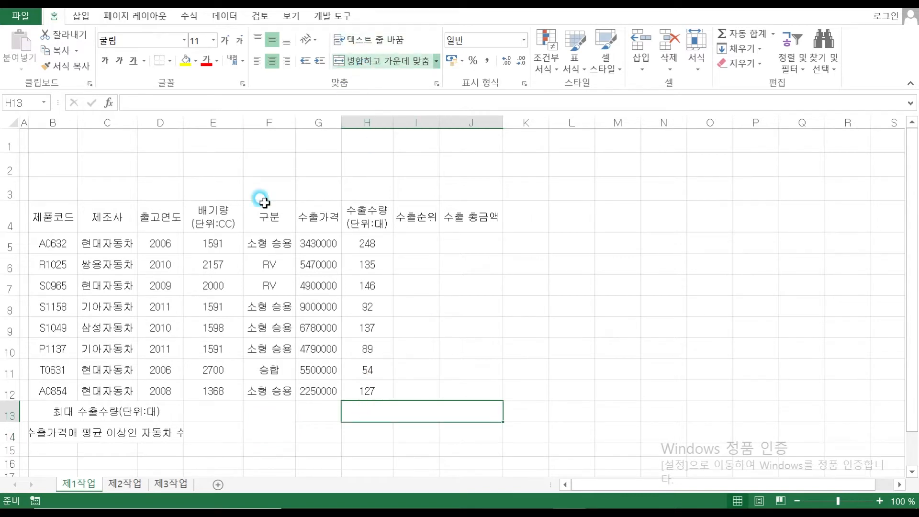
Type the label 소형 승용 수출수량(단위:대) 합계 in row 13 and 제품코드 below it
left_click(59, 410)
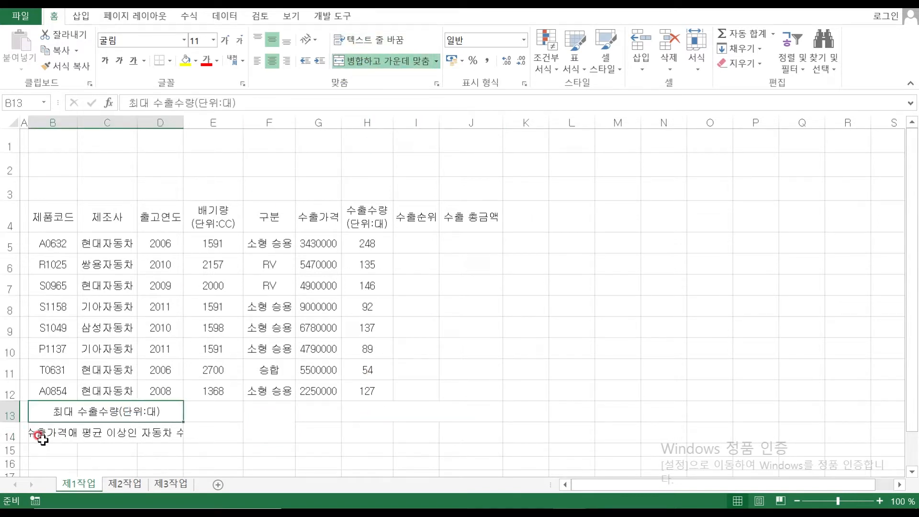
left_click(283, 414)
left_click(373, 411)
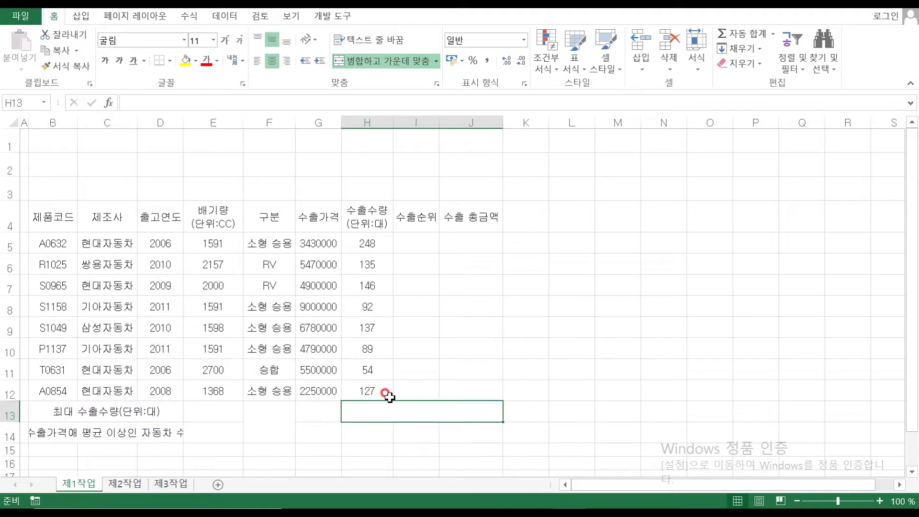
type("소혀")
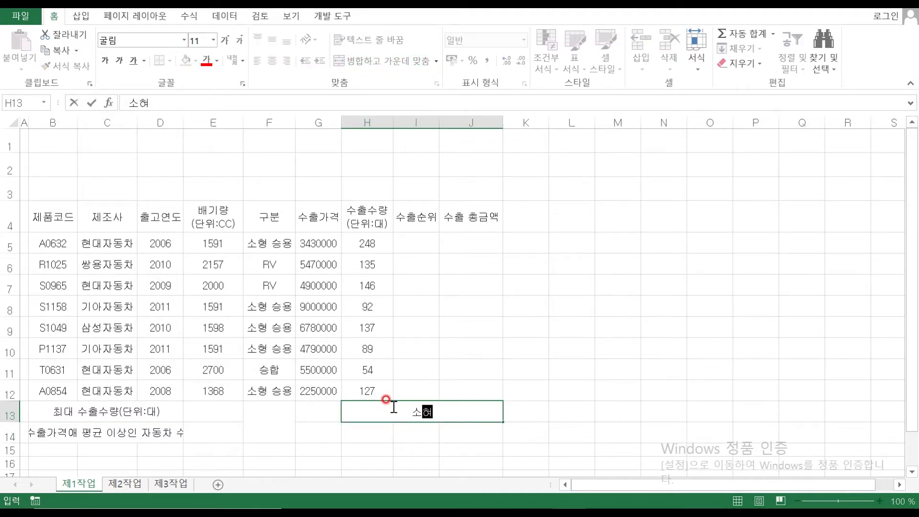
type(" 승용")
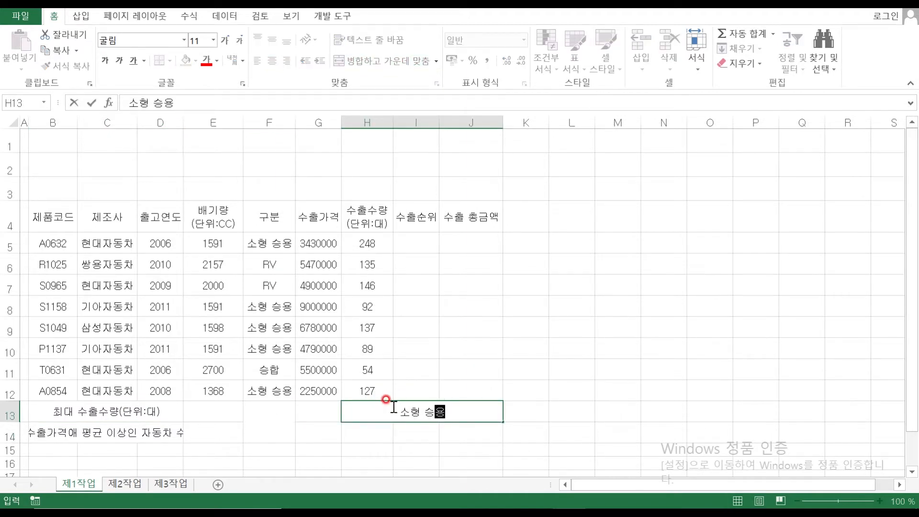
type(" 수출수량")
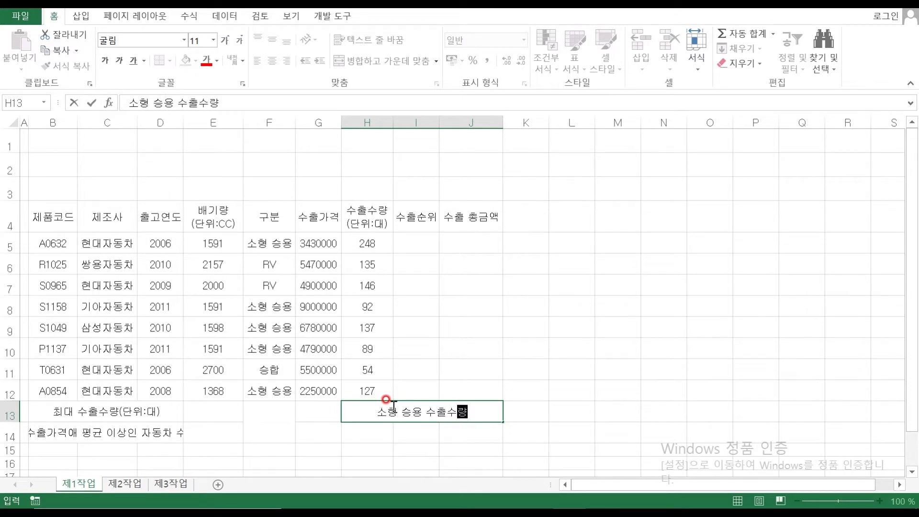
type("(단우위:대")
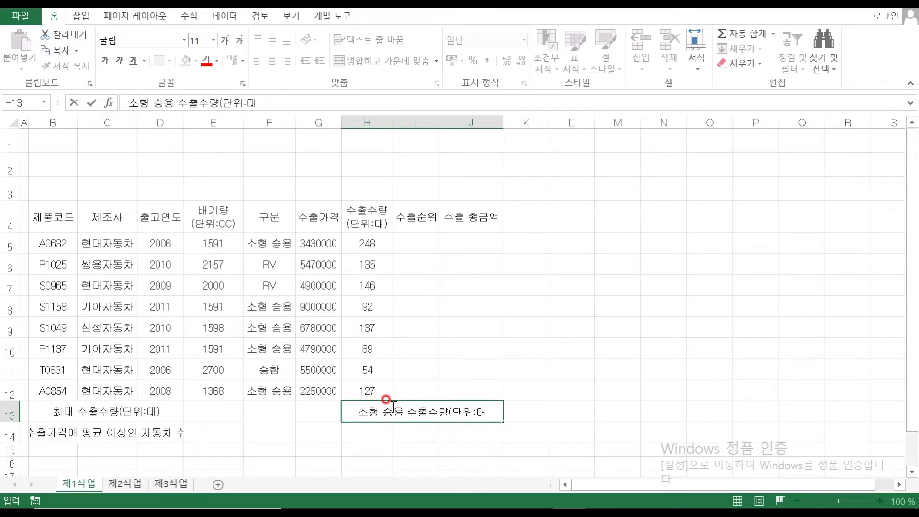
type(") 합계")
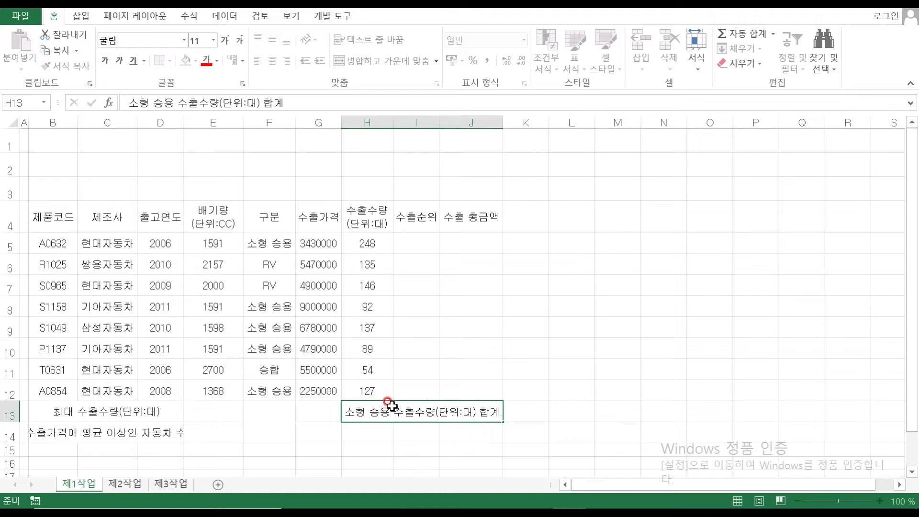
key("Return")
type("제품코드")
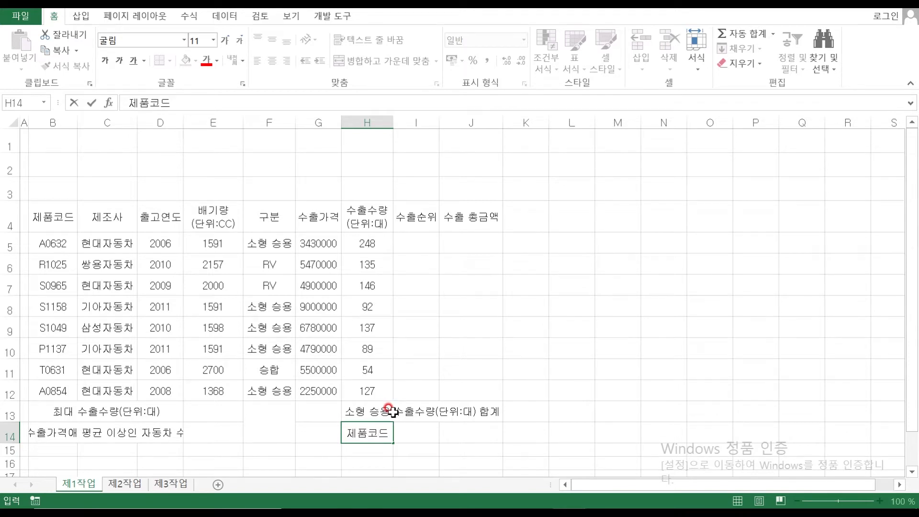
left_click(355, 445)
Move 제품코드 to G14 and re-merge the 합계 label over G13:I13
left_click_drag(355, 444, 318, 435)
left_click(398, 451)
left_click(371, 414)
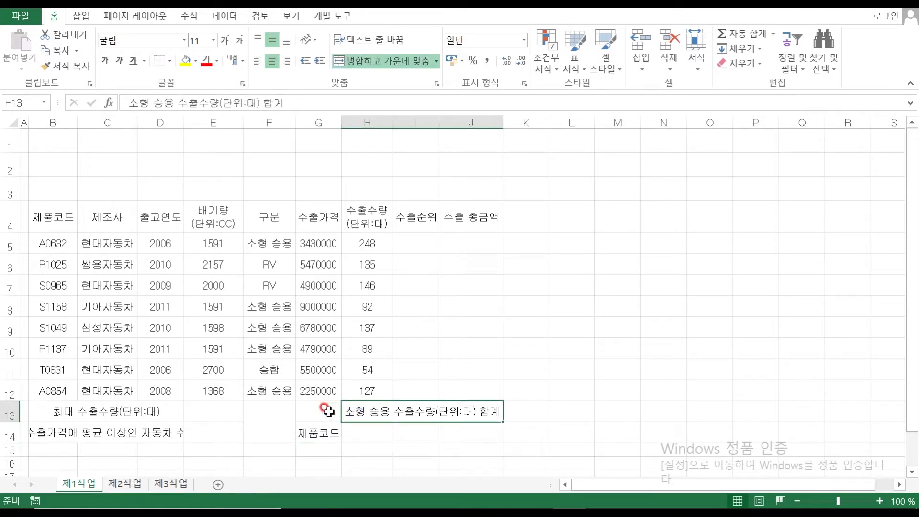
left_click(366, 61)
left_click_drag(318, 411, 407, 411)
left_click(374, 61)
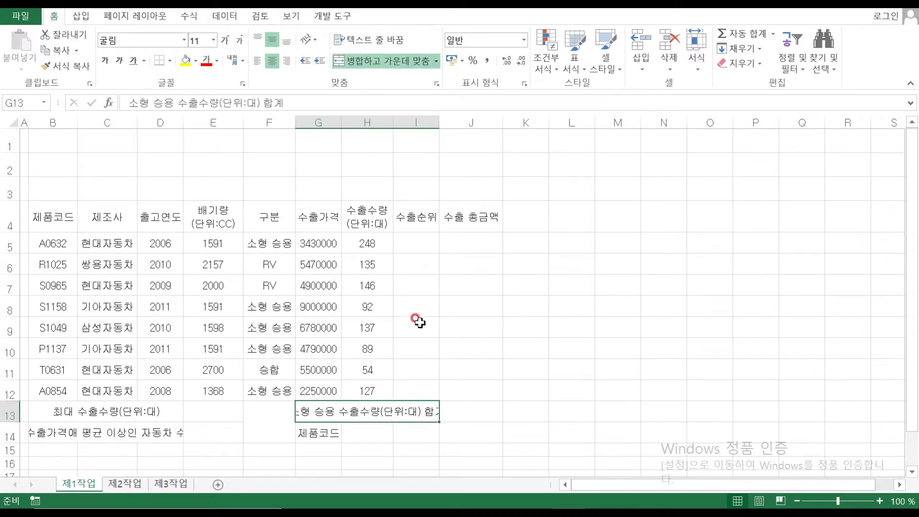
left_click(465, 295)
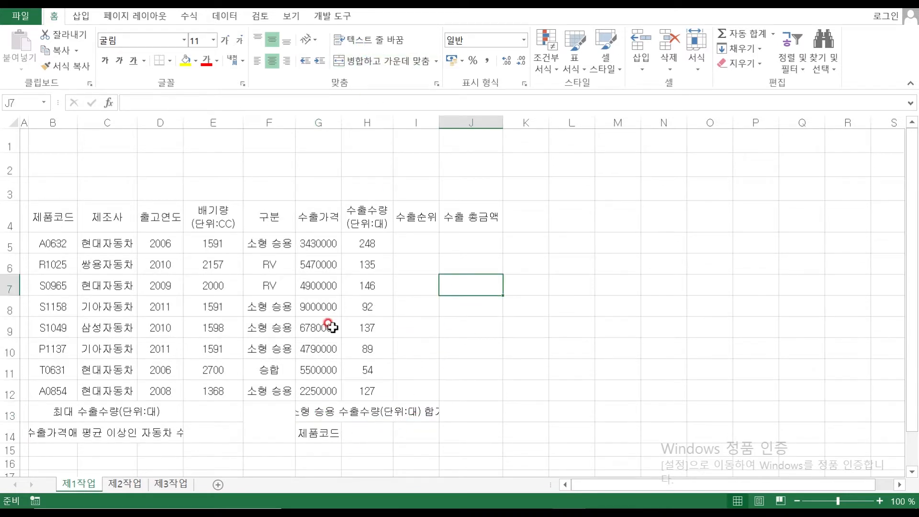
Widen columns G, H and I
left_click_drag(342, 120, 357, 118)
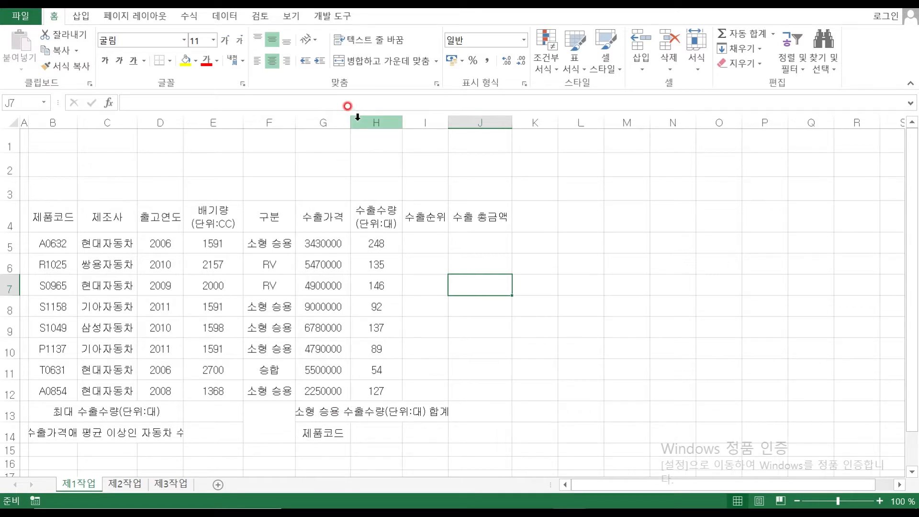
left_click_drag(403, 121, 458, 123)
left_click_drag(350, 123, 361, 123)
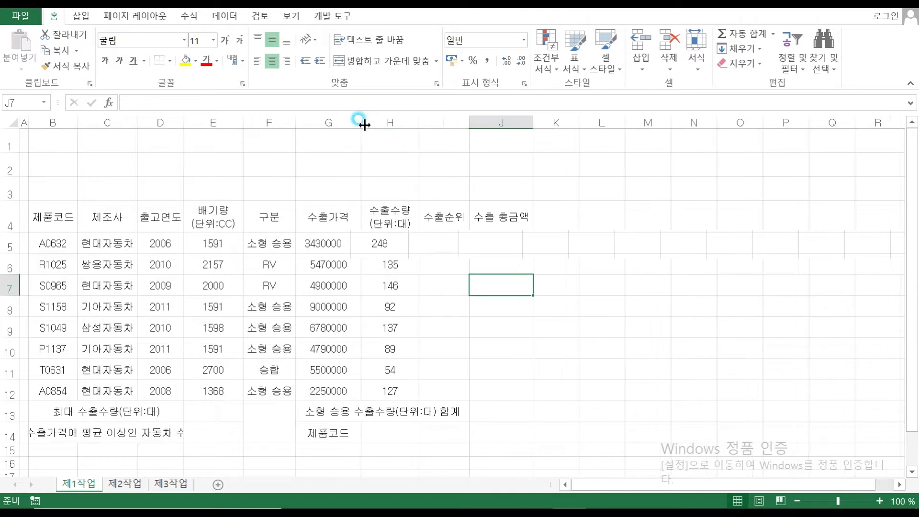
Enter the label 수출가격 in cell I14
left_click(486, 415)
left_click(448, 435)
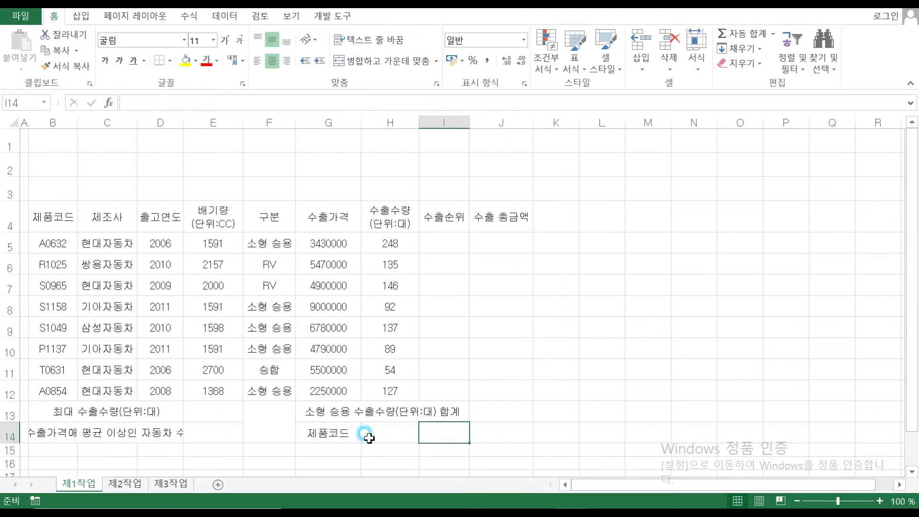
left_click(377, 436)
left_click(446, 435)
type("수")
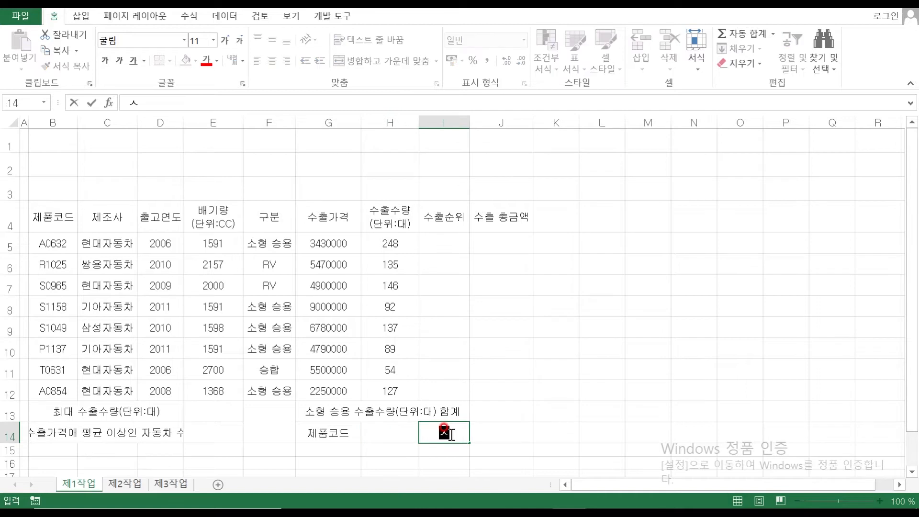
type("출가격")
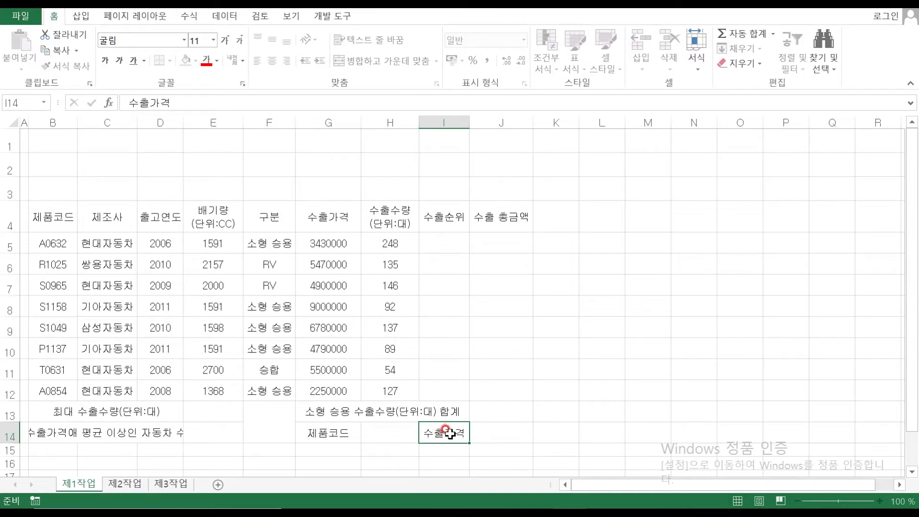
key("Return")
Select the whole table range B4:K14
left_click(570, 305)
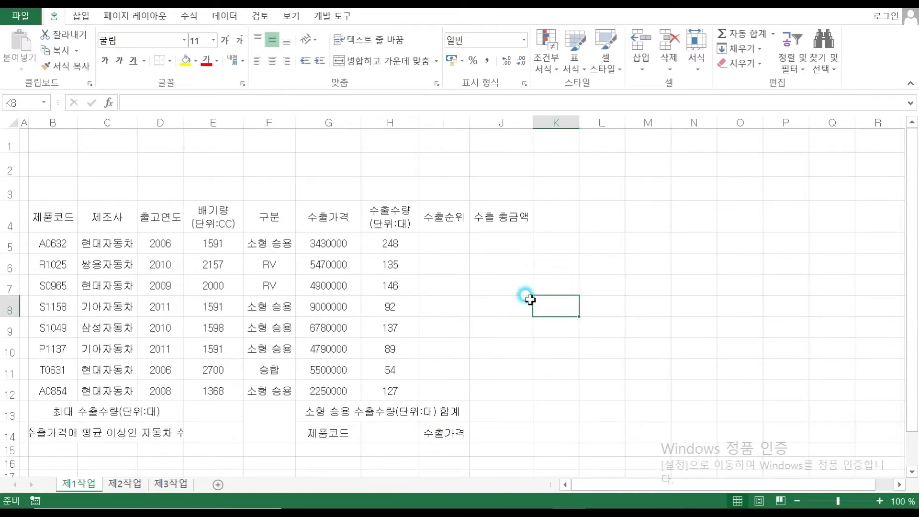
left_click_drag(57, 217, 536, 442)
left_click(498, 348)
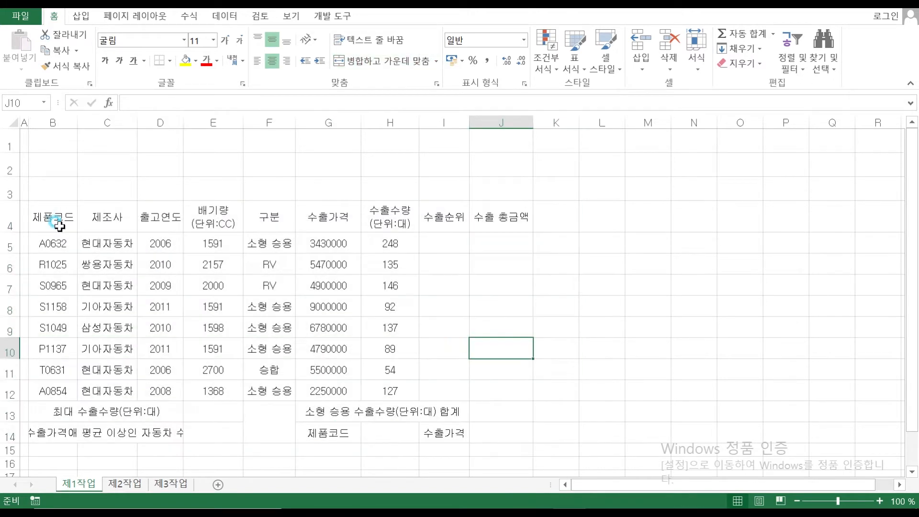
left_click(53, 218)
left_click_drag(143, 251, 568, 428)
Center the table contents and select the number ranges D5:E12 and G5:H12
left_click(274, 61)
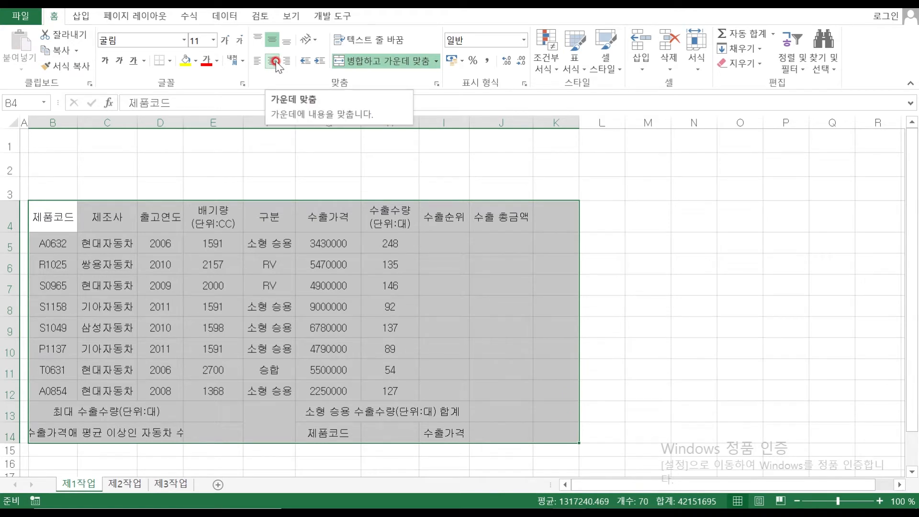
left_click_drag(163, 243, 213, 390)
left_click(351, 245, "ctrl")
left_click_drag(351, 245, 380, 386)
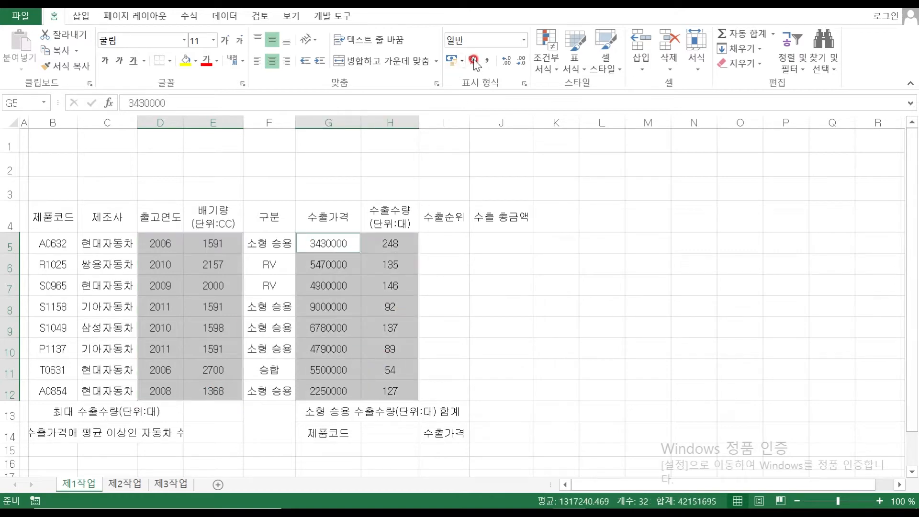
Apply comma style to those numbers and bring up the exam PDF for comparison
left_click(487, 61)
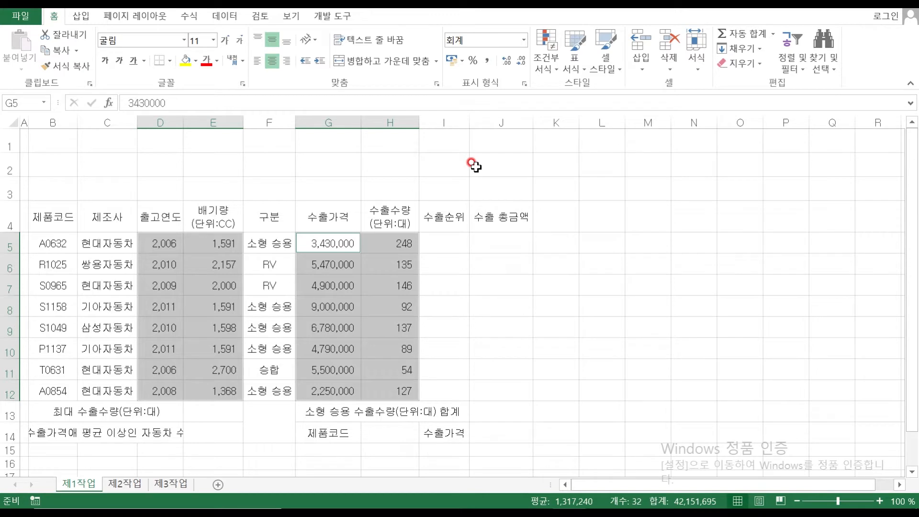
left_click(397, 284)
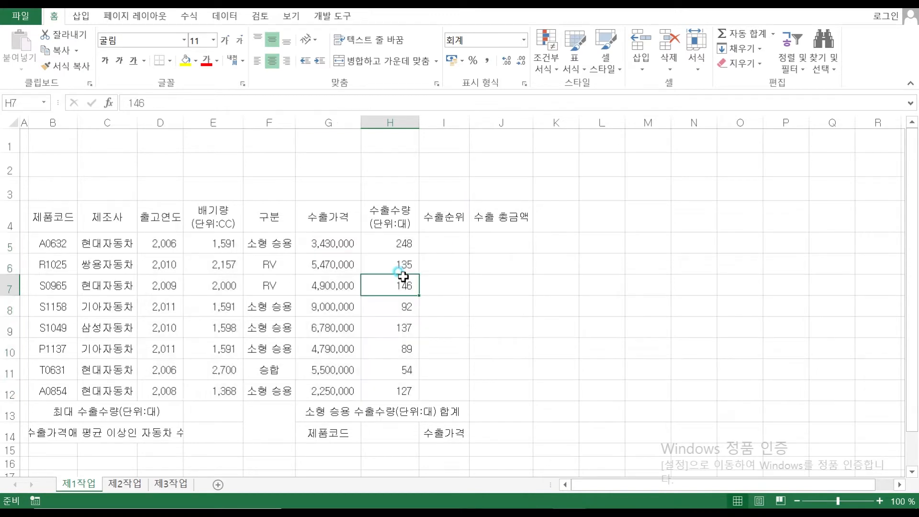
left_click(536, 495)
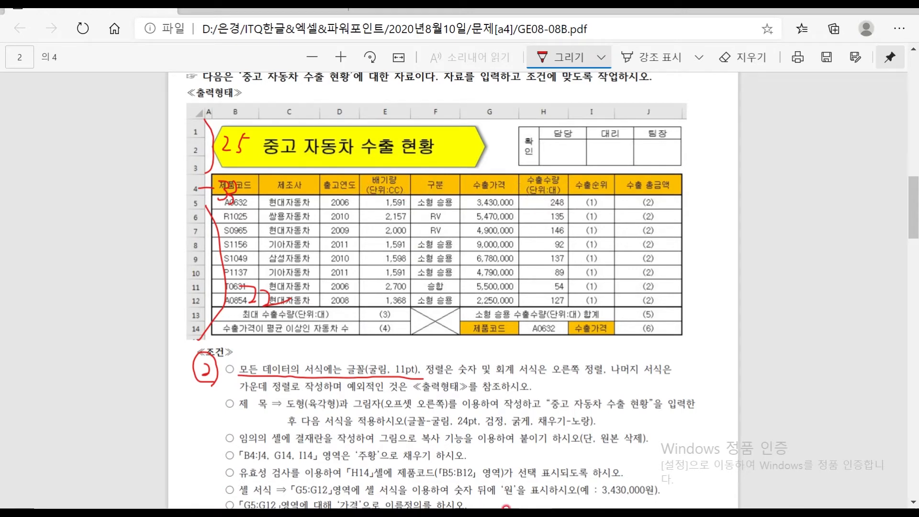
Back in Excel, set the D5:D12 years to 일반 (General) number format
left_click(563, 498)
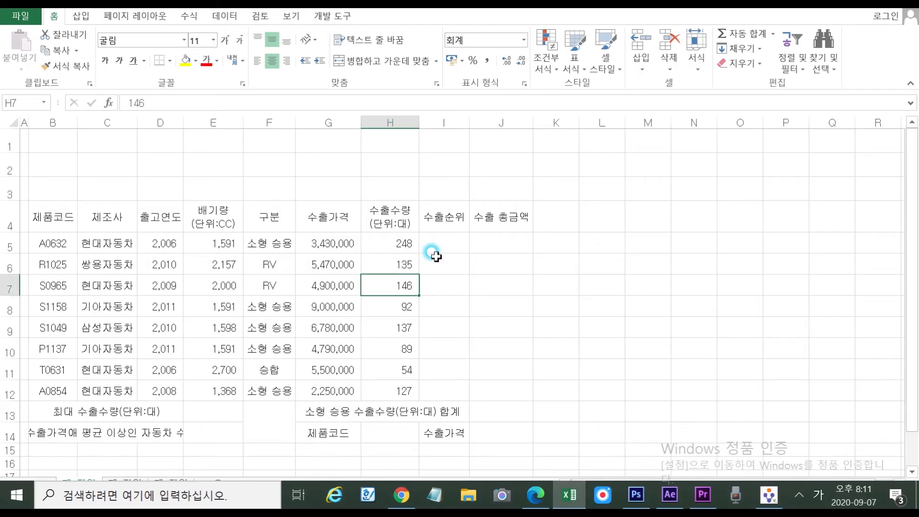
left_click_drag(159, 243, 166, 382)
left_click(525, 40)
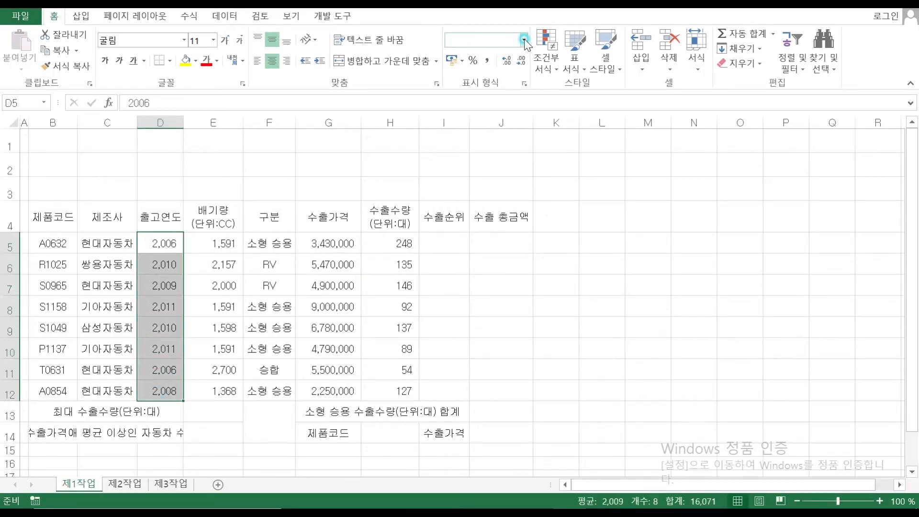
left_click(488, 62)
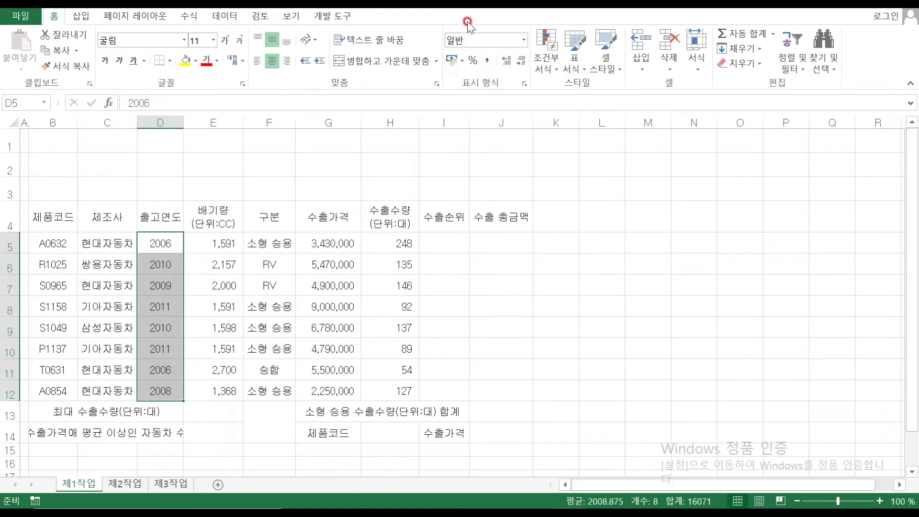
left_click(452, 301)
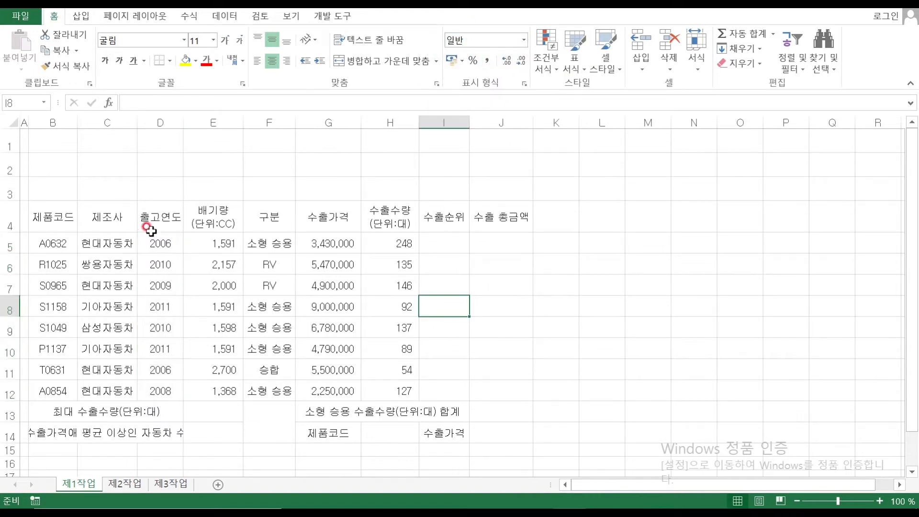
left_click_drag(42, 218, 488, 433)
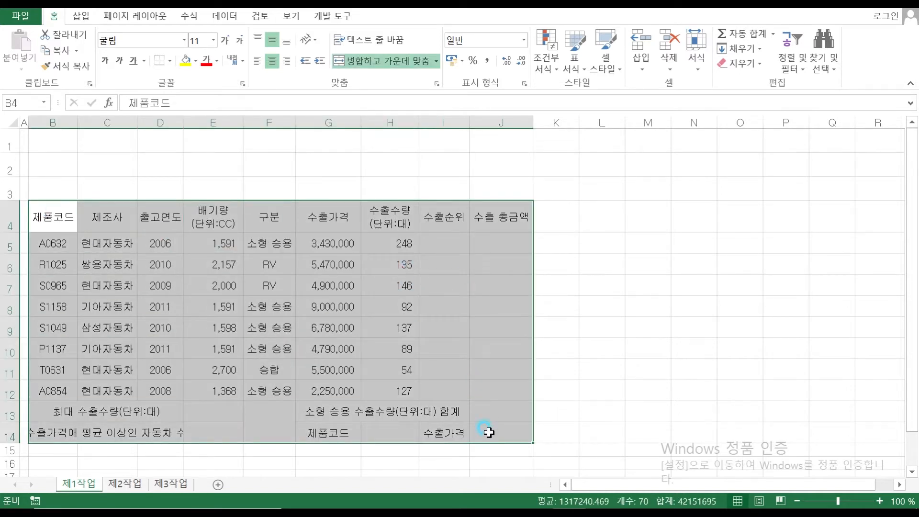
Give B4:J14 All Borders plus a Thick Box Border outline
left_click(169, 61)
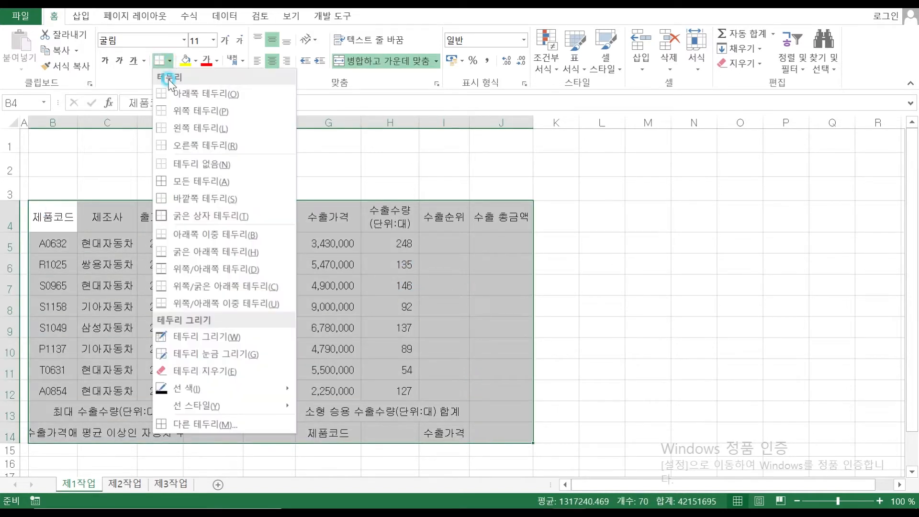
left_click(189, 182)
left_click(173, 61)
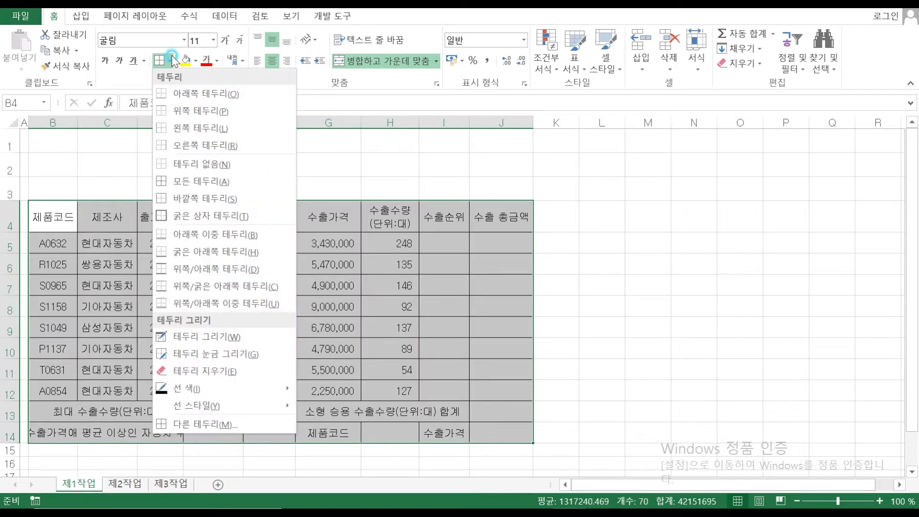
left_click(161, 214)
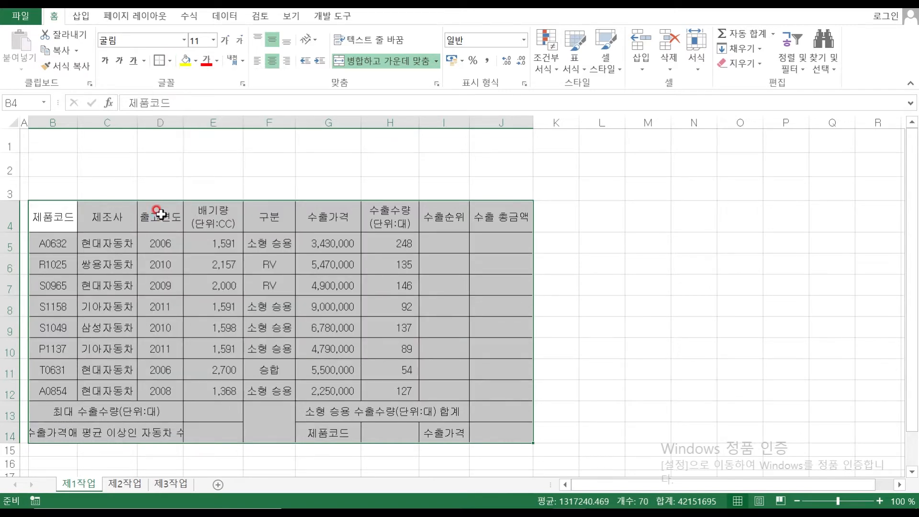
left_click(125, 186)
Widen columns B and C, then thick-box the header row B4:J4 and summary rows B13:J14
left_click_drag(78, 123, 82, 123)
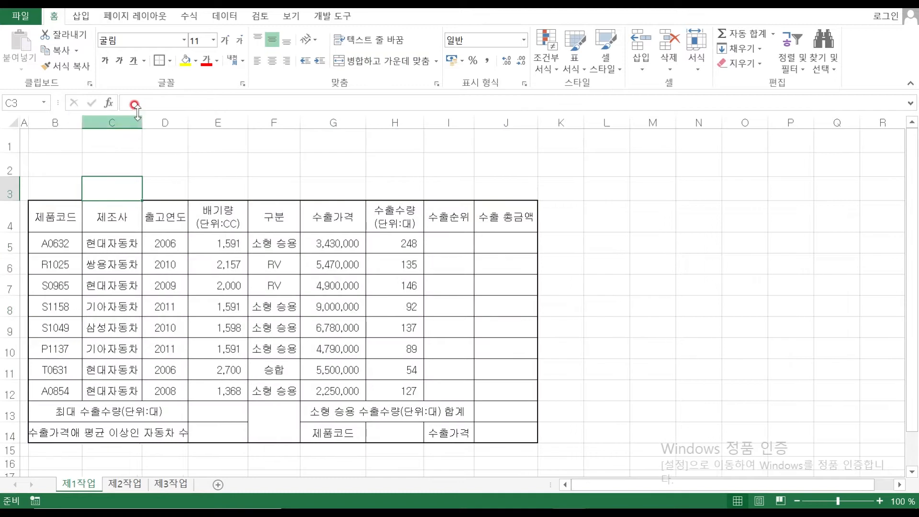
left_click_drag(137, 123, 151, 123)
left_click_drag(54, 216, 505, 217)
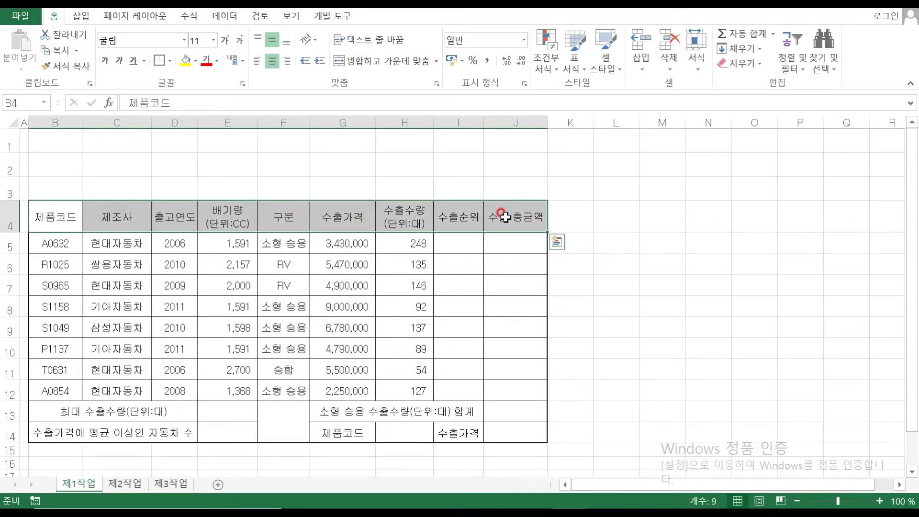
left_click_drag(83, 413, 498, 426, "ctrl")
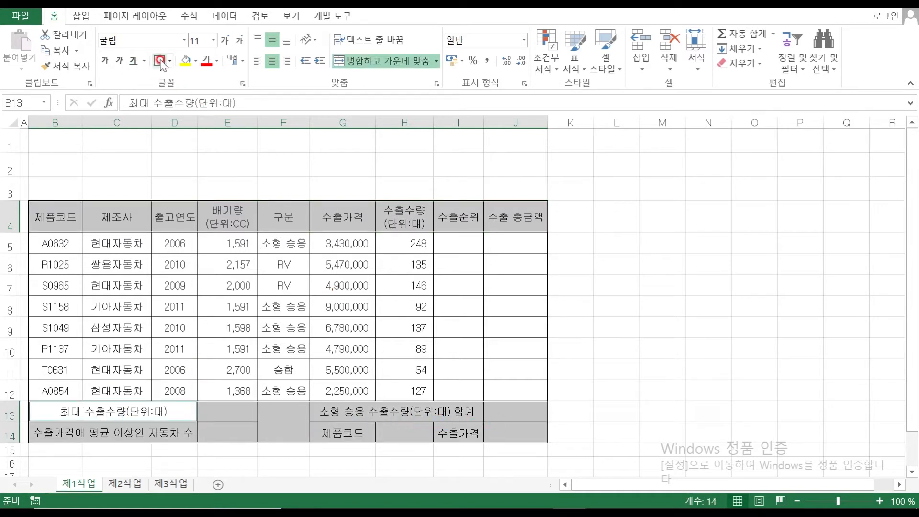
left_click(160, 60)
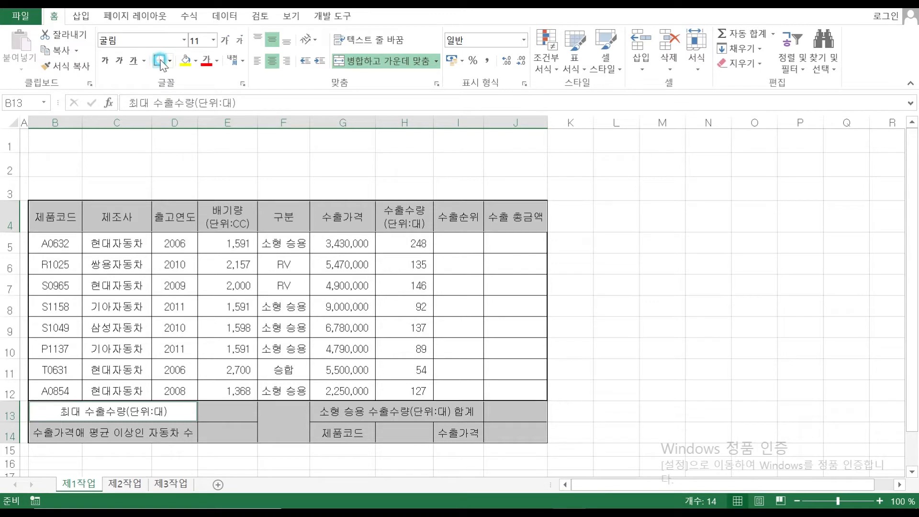
left_click(144, 165)
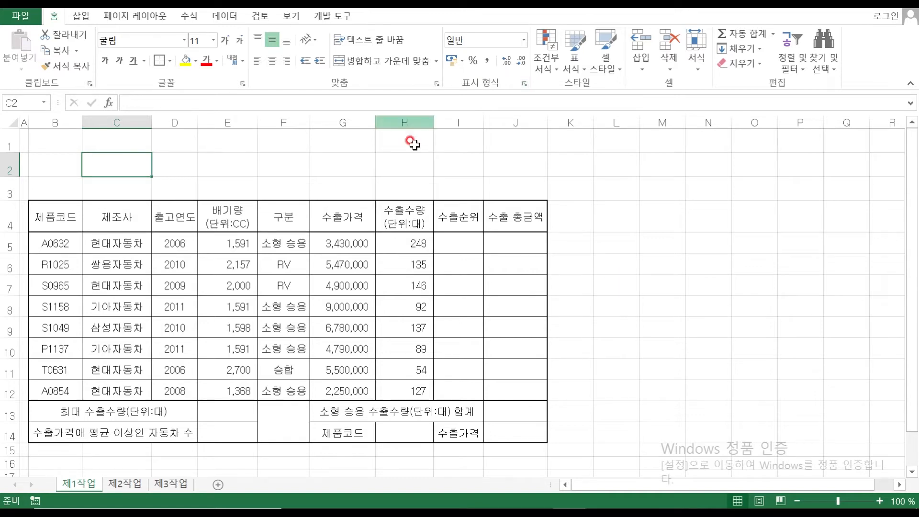
left_click(405, 165)
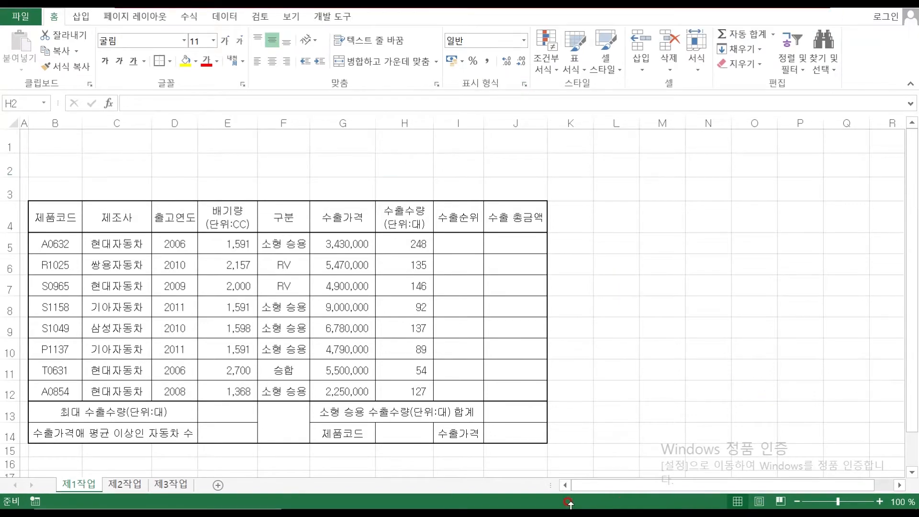
key("super")
left_click(526, 498)
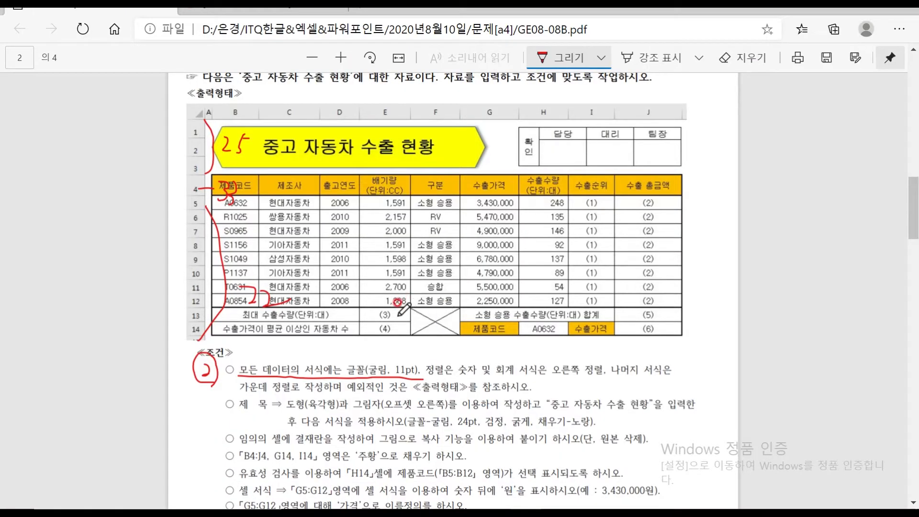
scroll(397, 302, "up", 8)
scroll(397, 302, "down", 11)
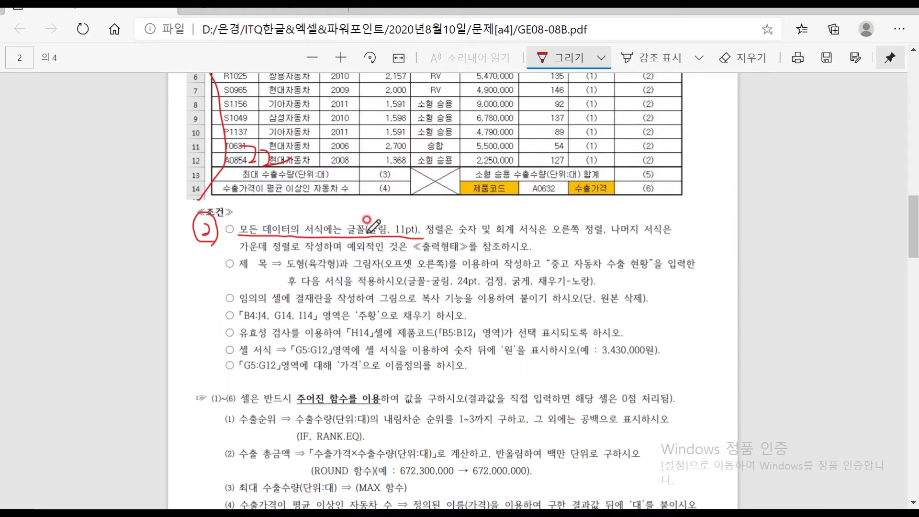
mouse_move(589, 507)
left_click(565, 496)
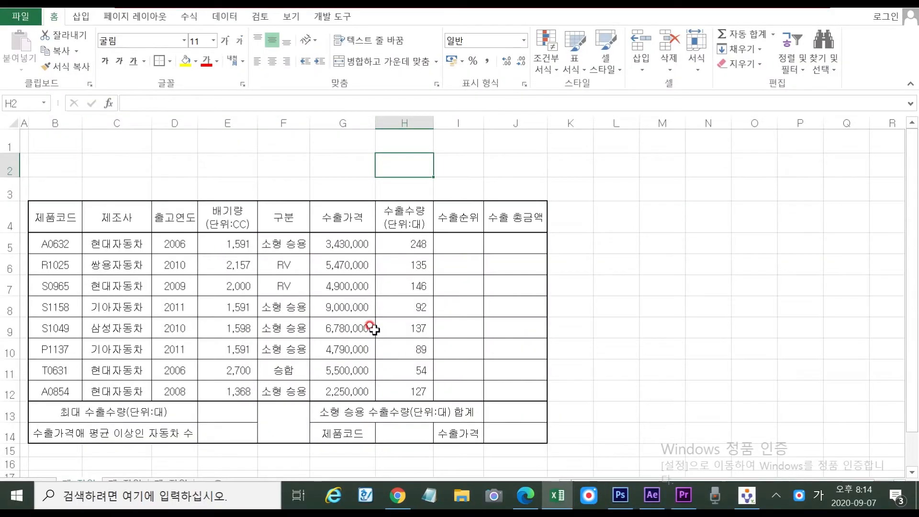
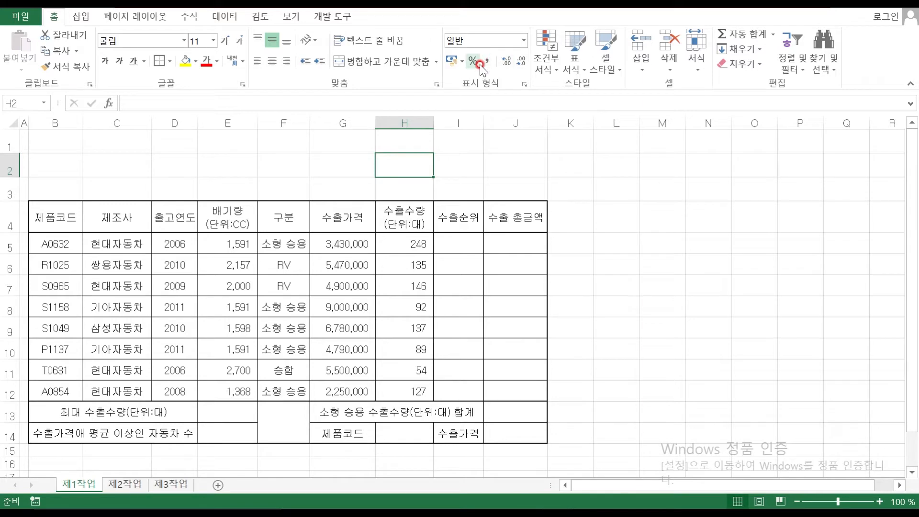
Draw a Basic Shapes hexagon across B1:G3 above the car-export table
left_click(343, 264)
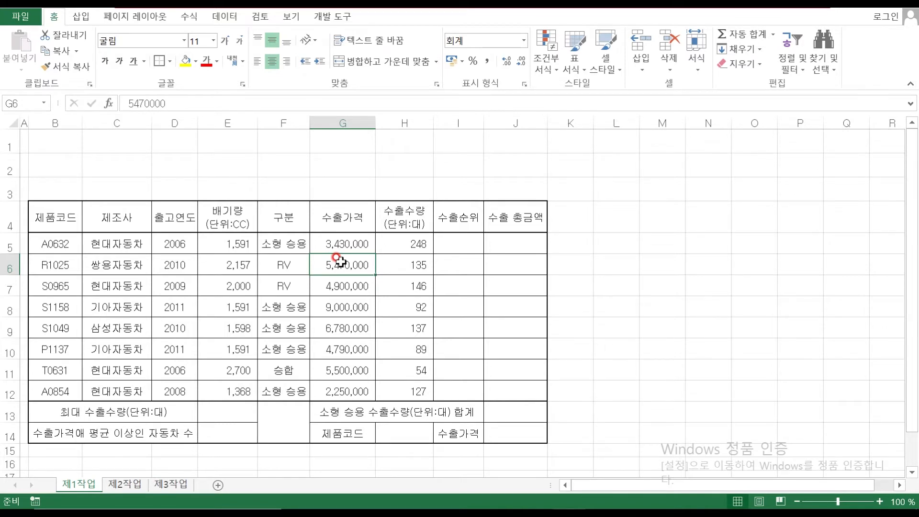
left_click(81, 16)
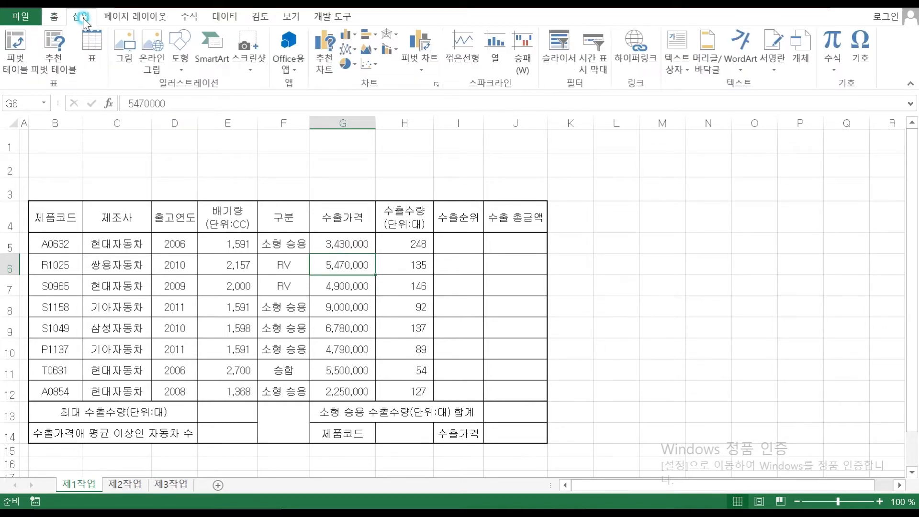
left_click(179, 58)
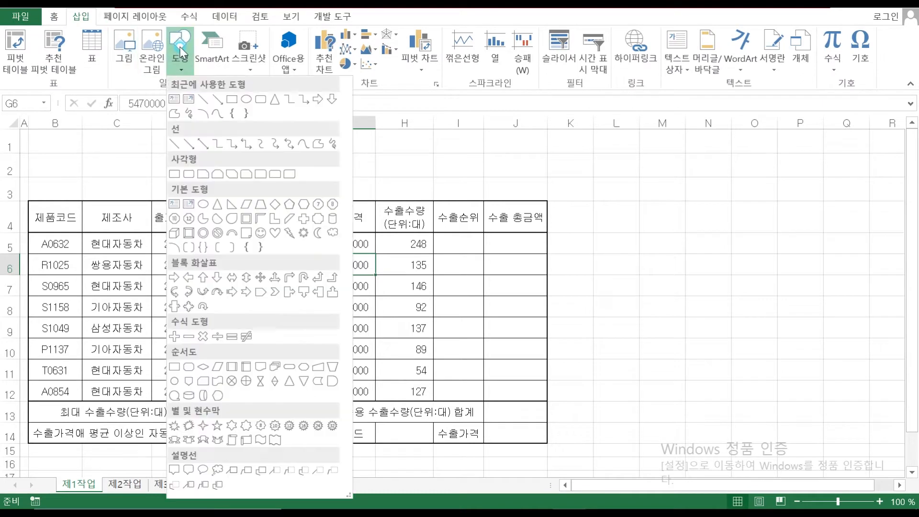
left_click(304, 208)
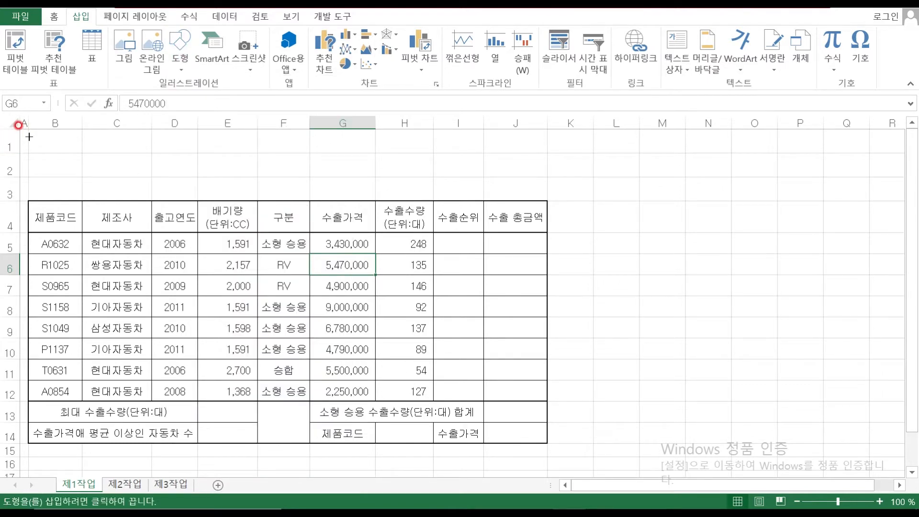
left_click_drag(29, 137, 367, 195)
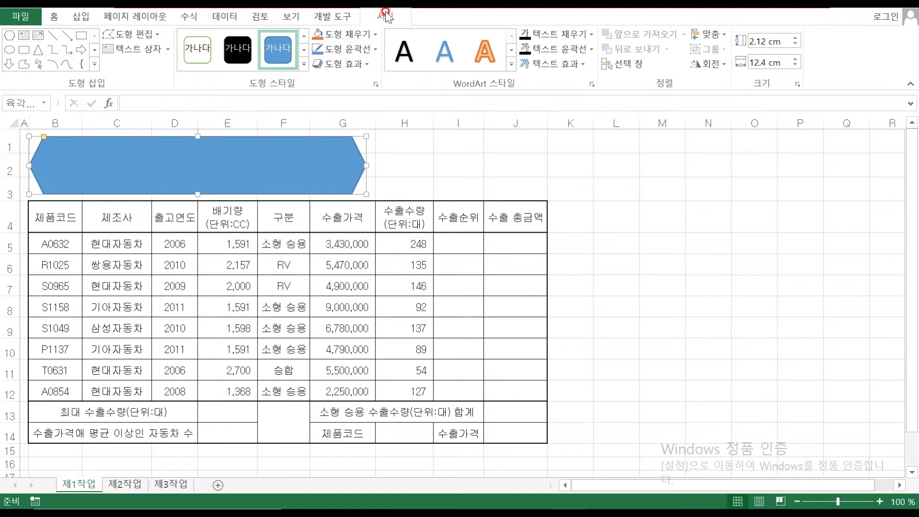
Give the hexagon an outer shadow and set its font to 굴림 24 pt
left_click(371, 65)
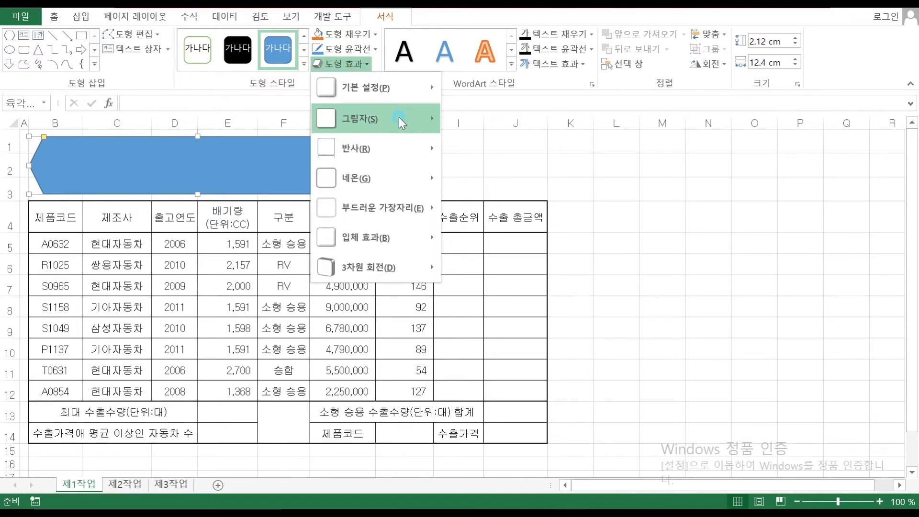
mouse_move(399, 117)
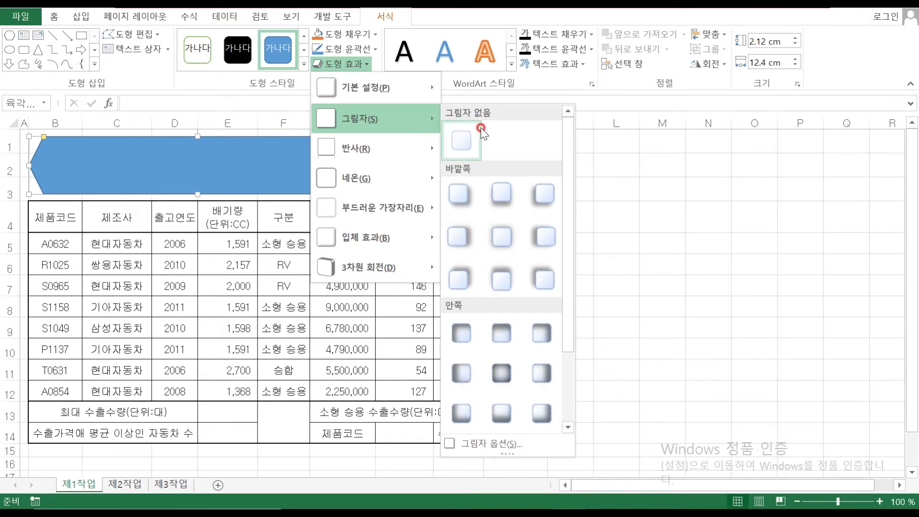
left_click(469, 236)
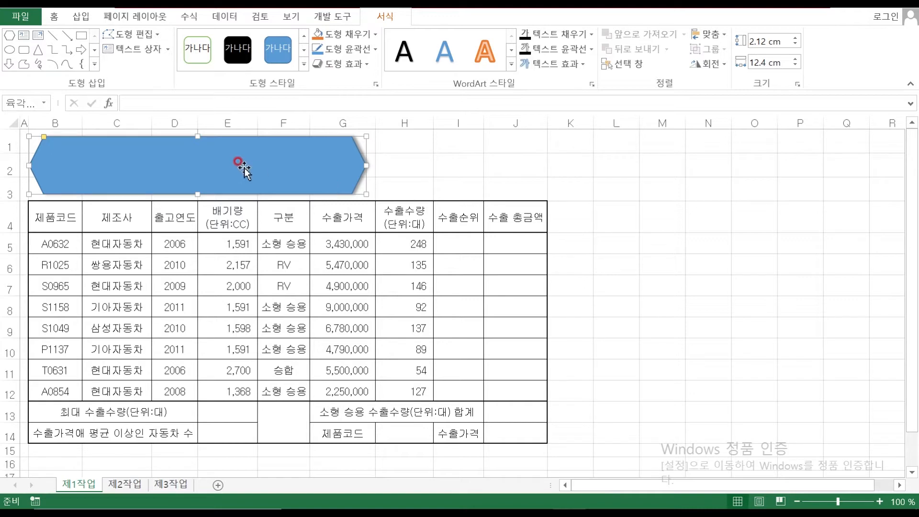
left_click(54, 17)
left_click(167, 41)
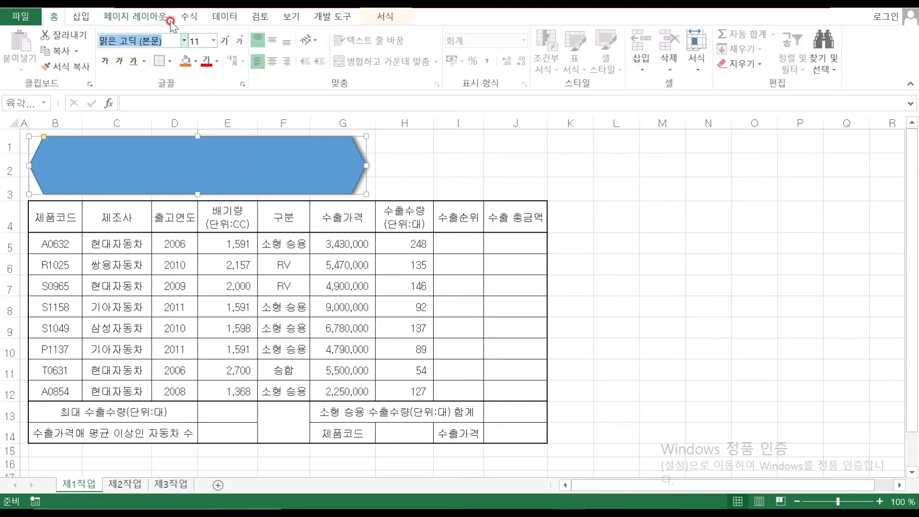
type("ㄱ")
type("굴림")
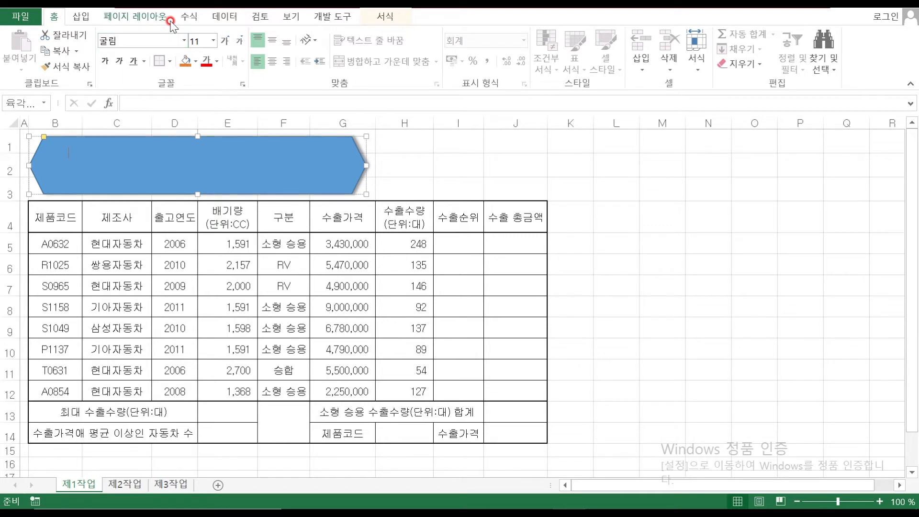
left_click(204, 41)
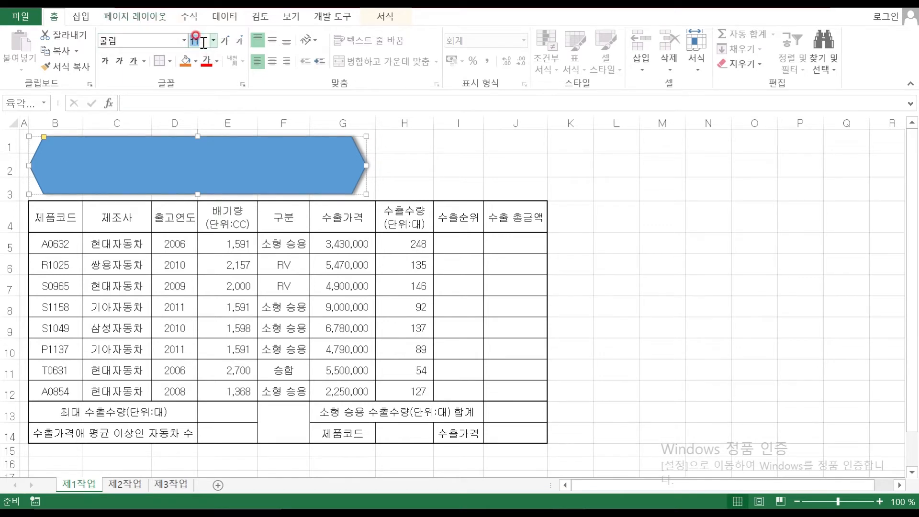
type("24")
key("Return")
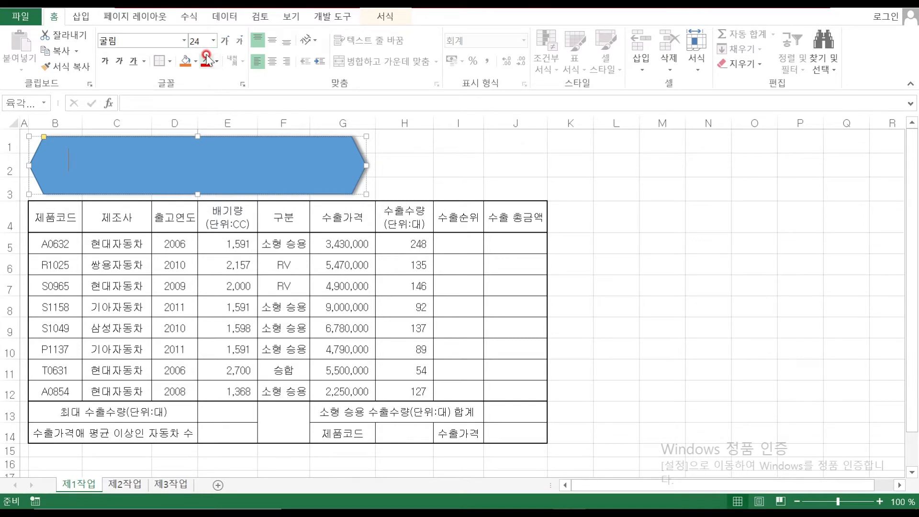
Make the hexagon's text automatic-coloured and bold, and fill the hexagon yellow
left_click(216, 61)
left_click(210, 77)
left_click(105, 63)
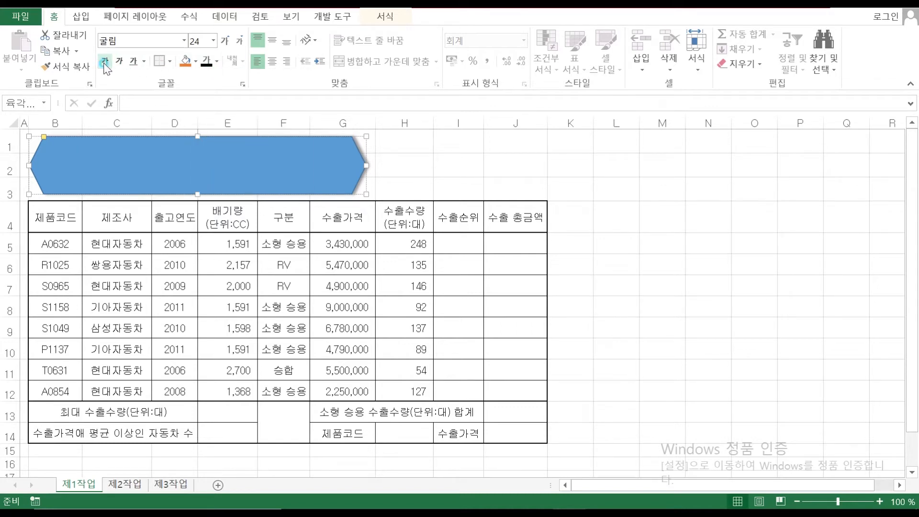
left_click(196, 61)
left_click(218, 181)
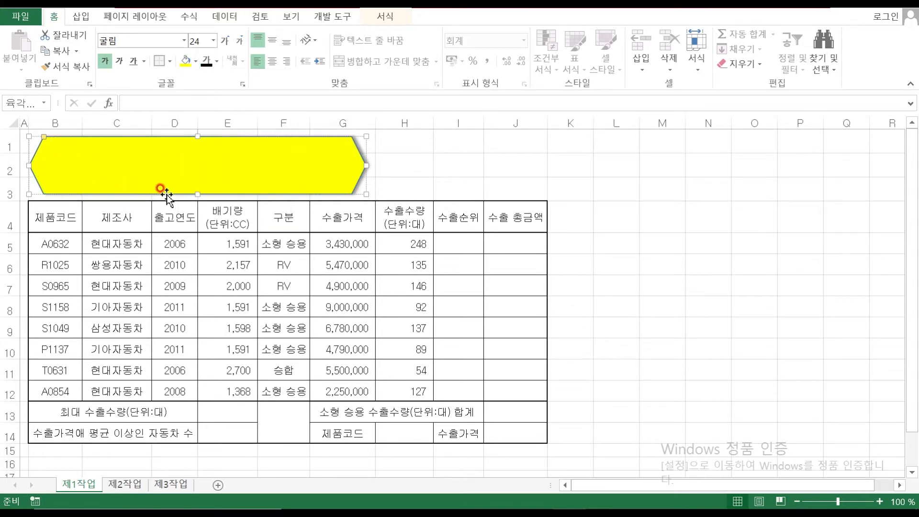
Type the title 중고 자동차 수출 현황, centred vertically and horizontally
type("중고 자동차 수출 현황")
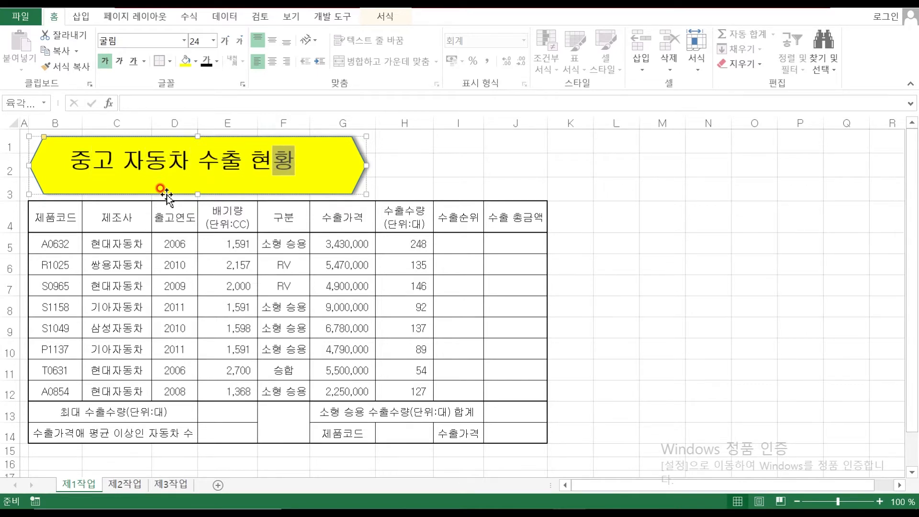
left_click(273, 44)
left_click(271, 61)
left_click(271, 63)
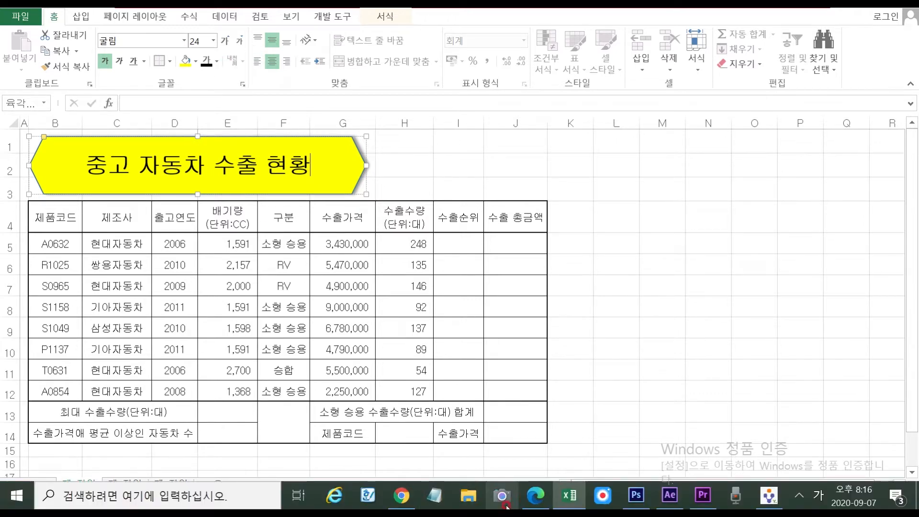
Mark 결재란, copy-as-picture and 단, 원본 삭제 in red on the exam PDF, then return to Excel
left_click(532, 499)
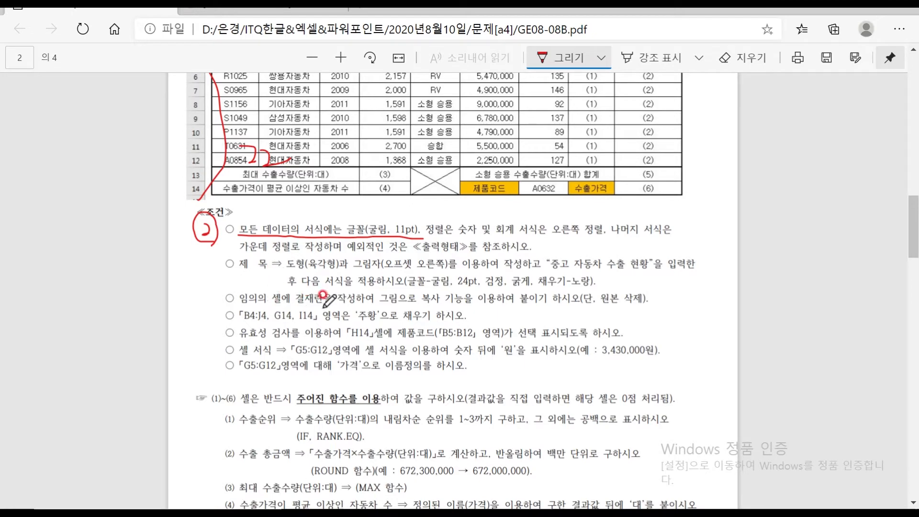
mouse_move(316, 291)
left_mouse_down()
mouse_move(296, 304)
mouse_move(326, 293)
left_mouse_up()
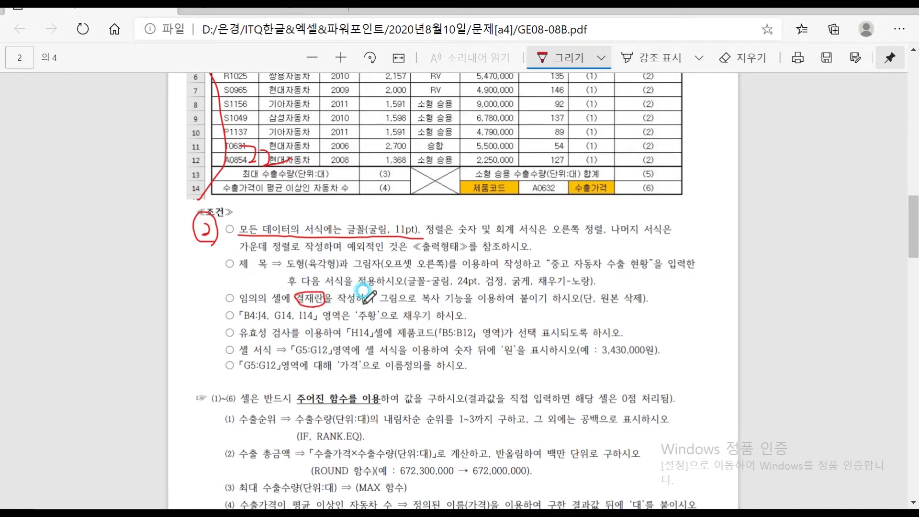
left_click_drag(378, 307, 474, 302)
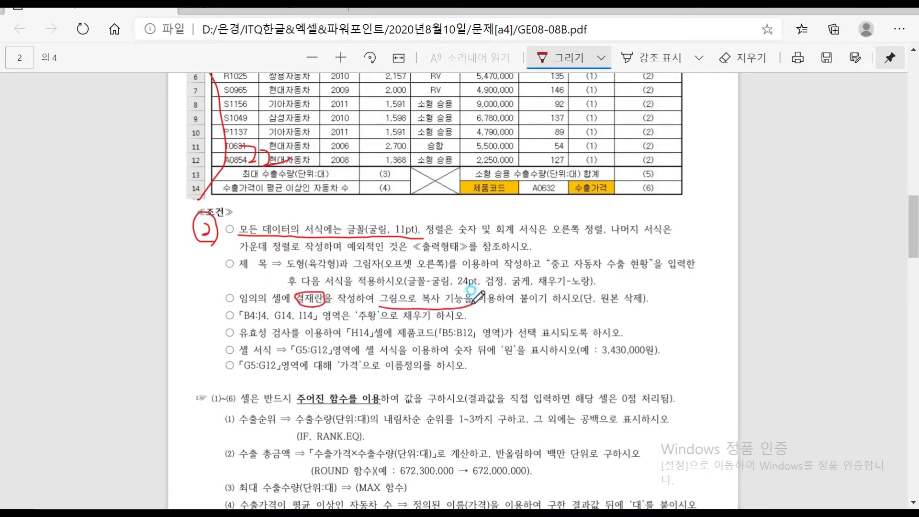
mouse_move(623, 306)
left_mouse_down()
mouse_move(625, 283)
mouse_move(620, 304)
left_mouse_up()
mouse_move(582, 507)
left_click(556, 501)
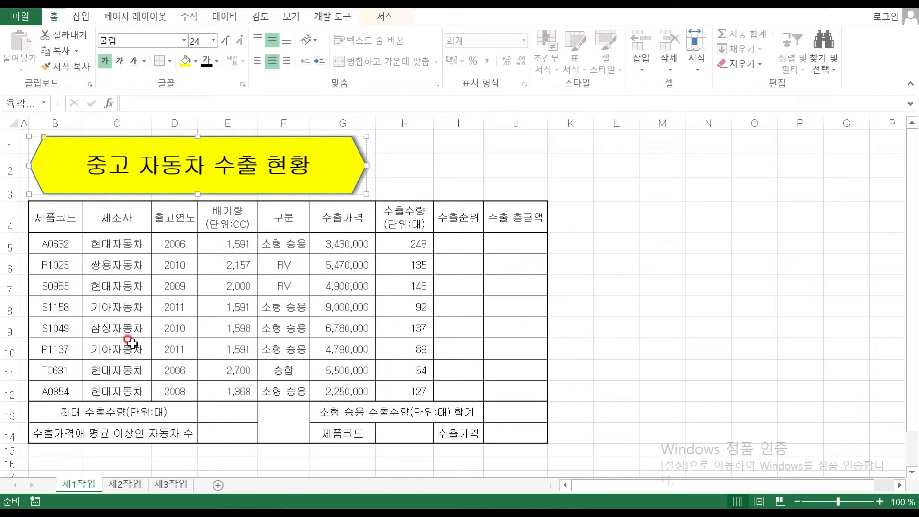
Set row 19 to height 17.5 and row 20 to height 40
scroll(129, 343, "down", 3)
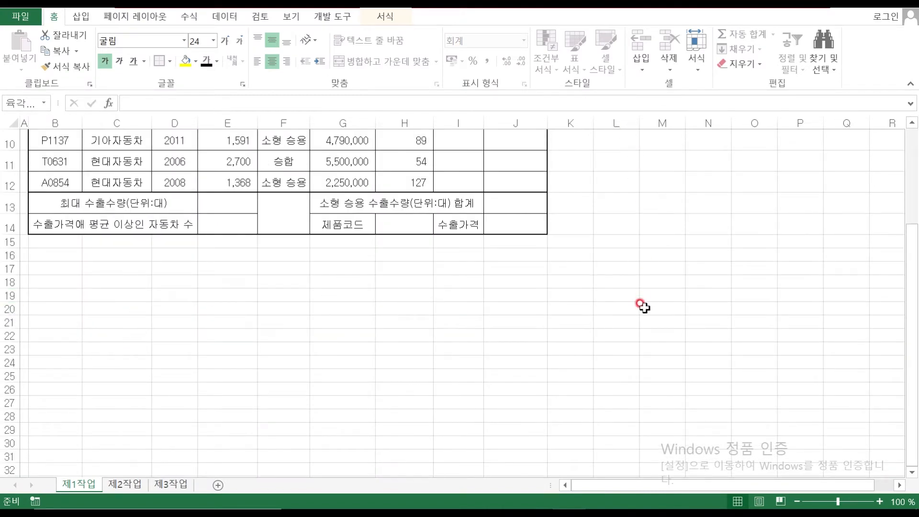
left_click_drag(609, 305, 756, 304)
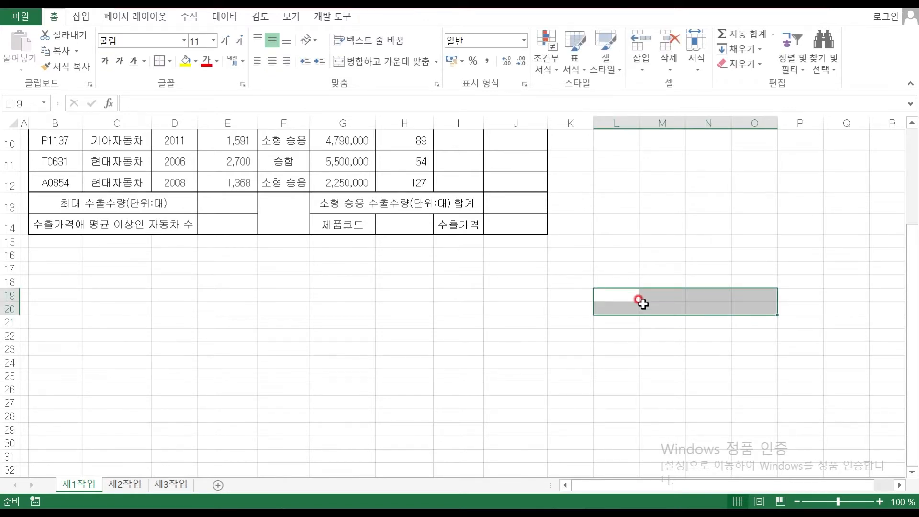
left_click(7, 296)
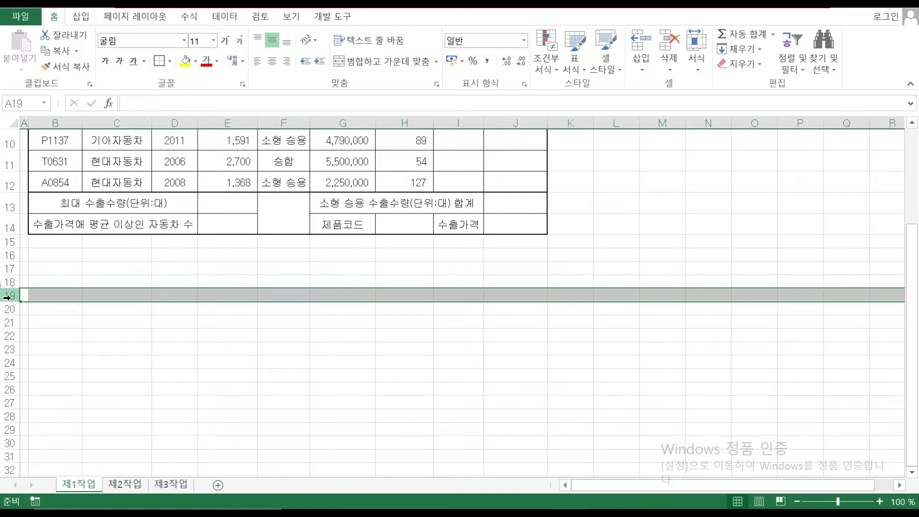
right_click(7, 297)
left_click(55, 256)
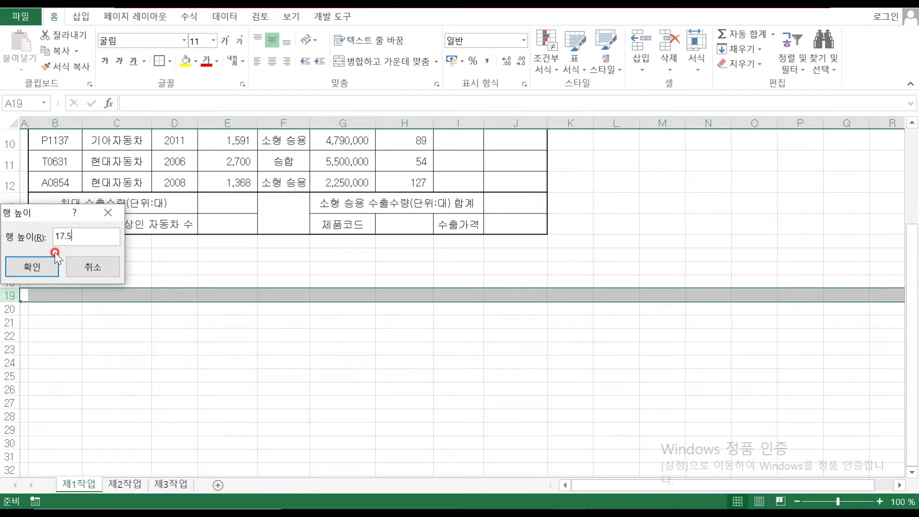
key("Return")
right_click(9, 312)
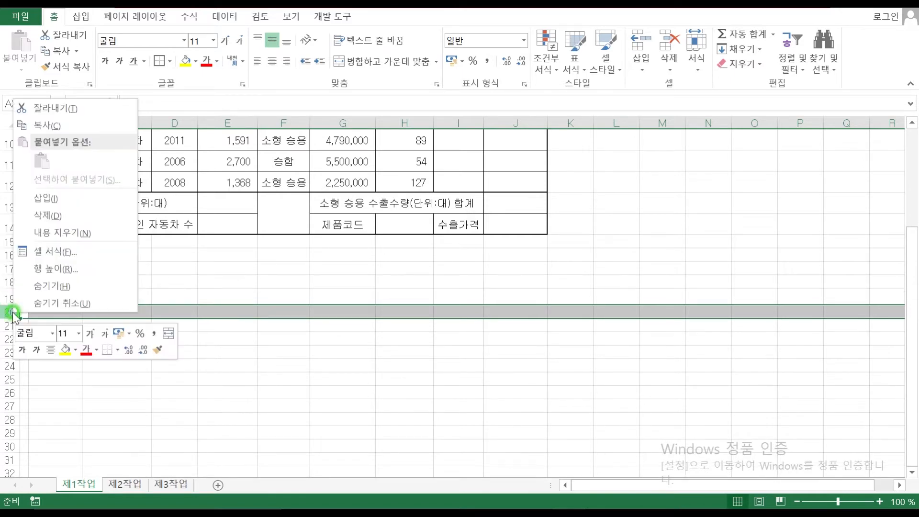
left_click(59, 267)
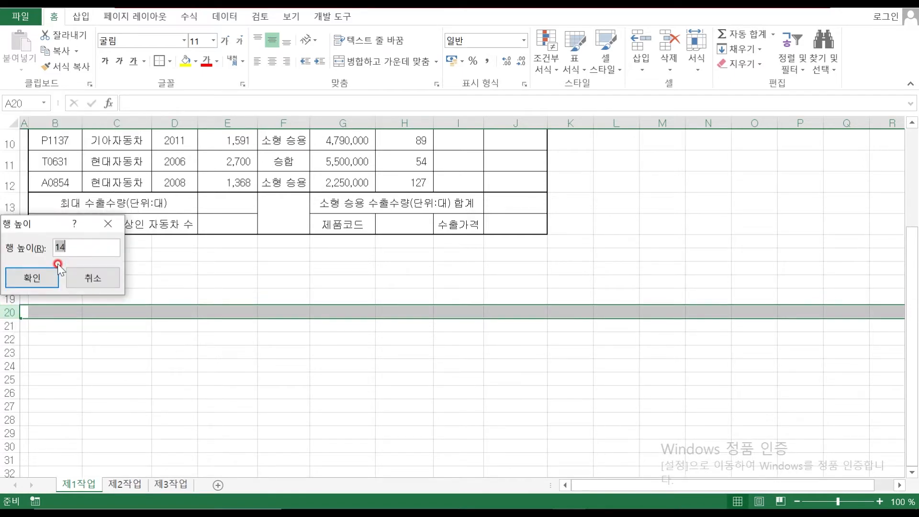
key("Return")
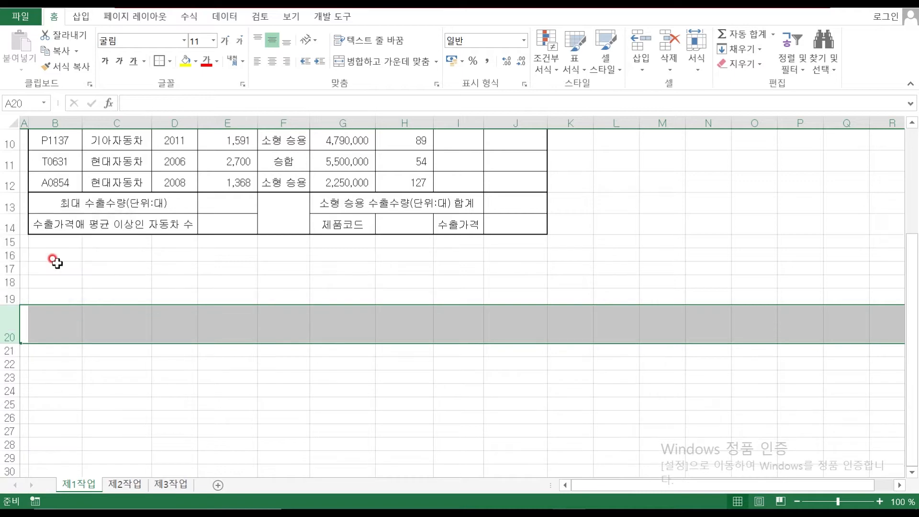
Set column L to width 4 and columns M–O to 7.5, then select L19:O20
left_click(616, 123)
right_click(621, 123)
left_click(672, 292)
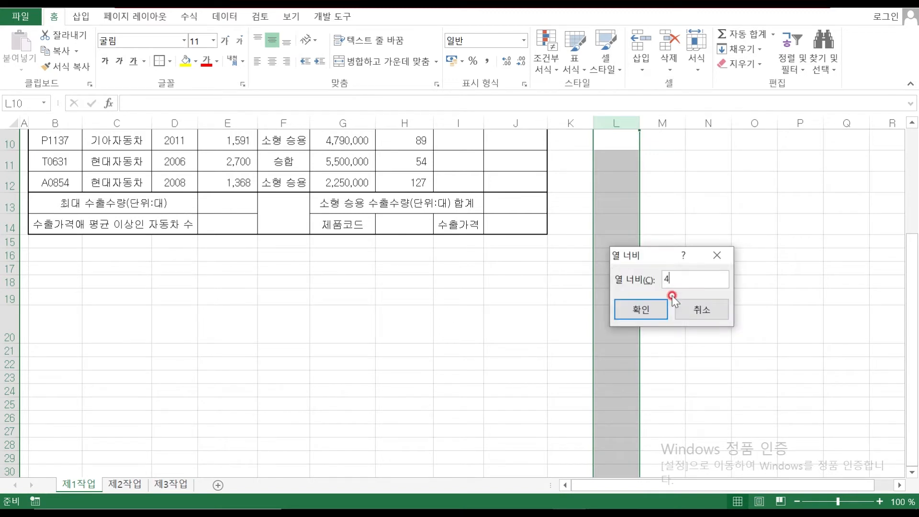
key("Return")
left_click_drag(638, 123, 726, 122)
right_click(726, 123)
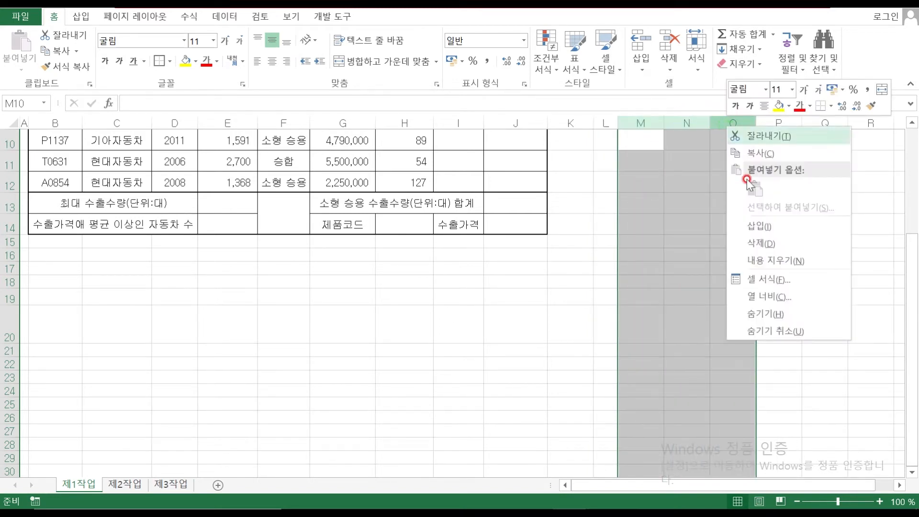
left_click(775, 294)
type("7.5")
key("Return")
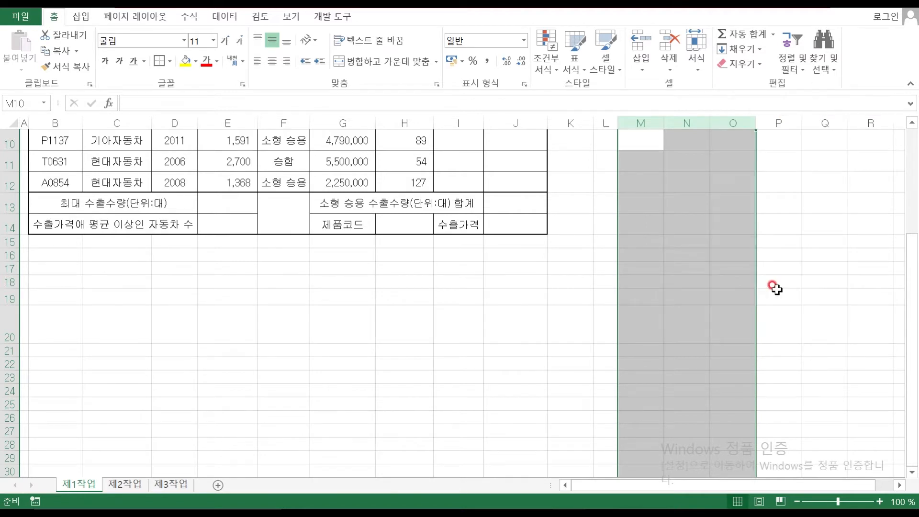
left_click(602, 297)
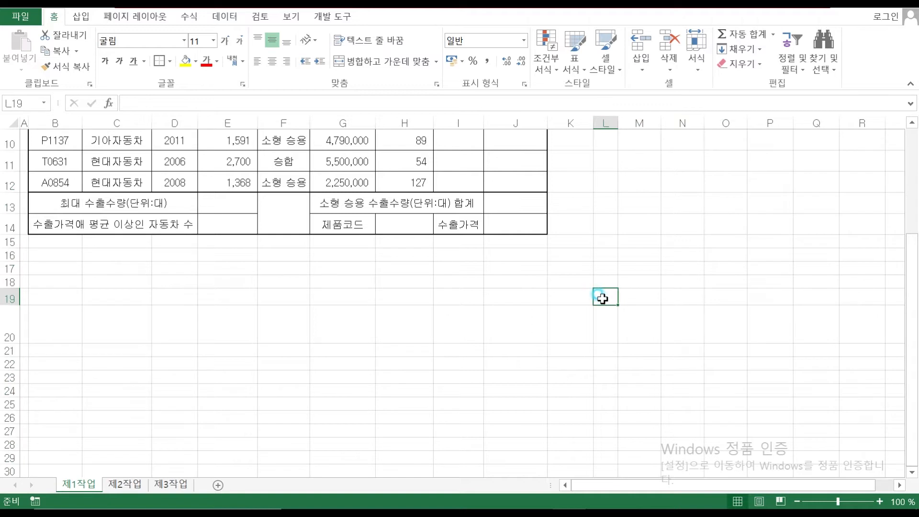
left_click_drag(605, 309, 712, 324)
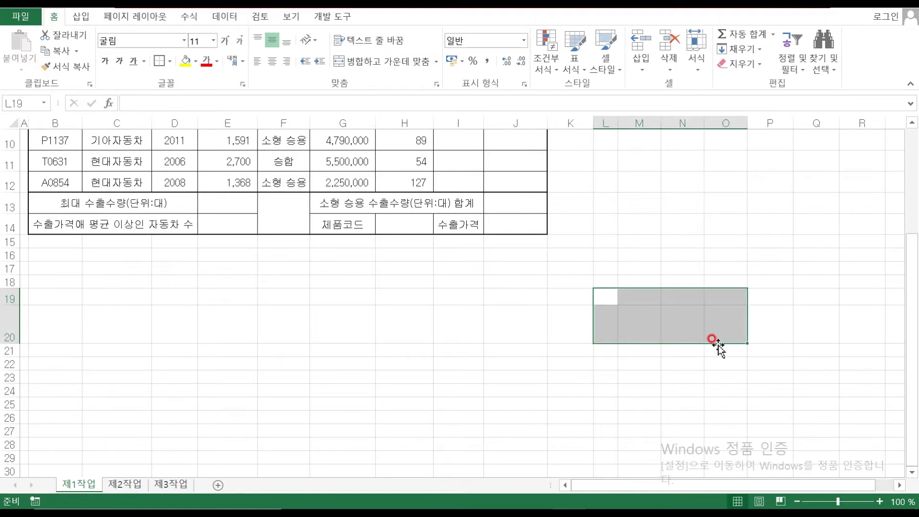
Jot red margin notes on the exam PDF's conditions, ending with the 7.5 width
mouse_move(610, 509)
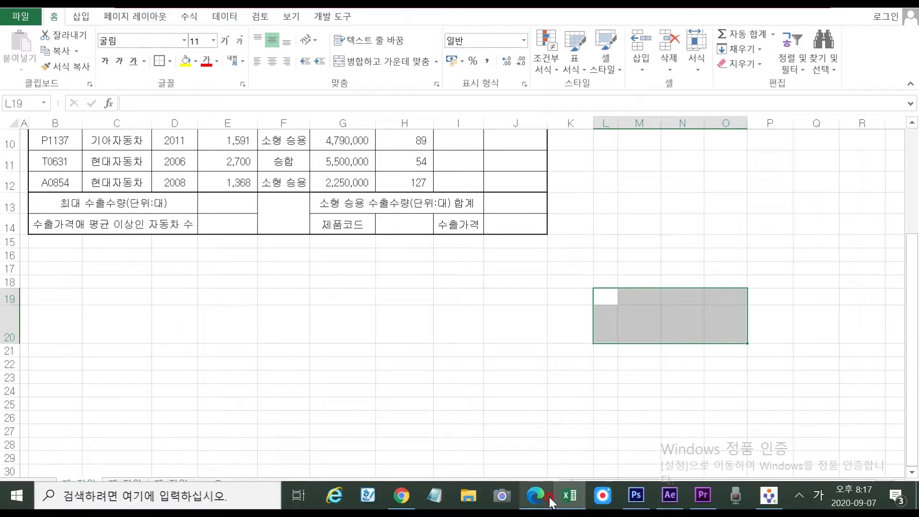
left_click(535, 496)
scroll(450, 319, "up", 5)
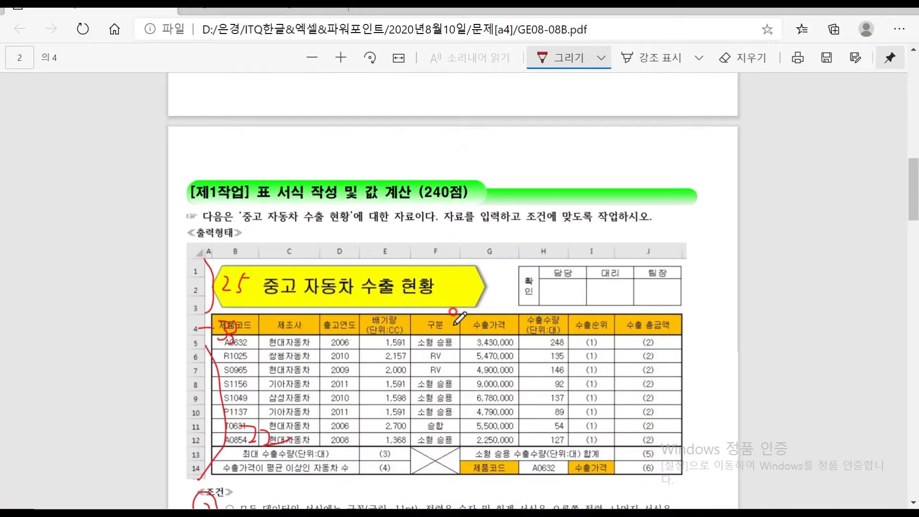
scroll(453, 311, "down", 6)
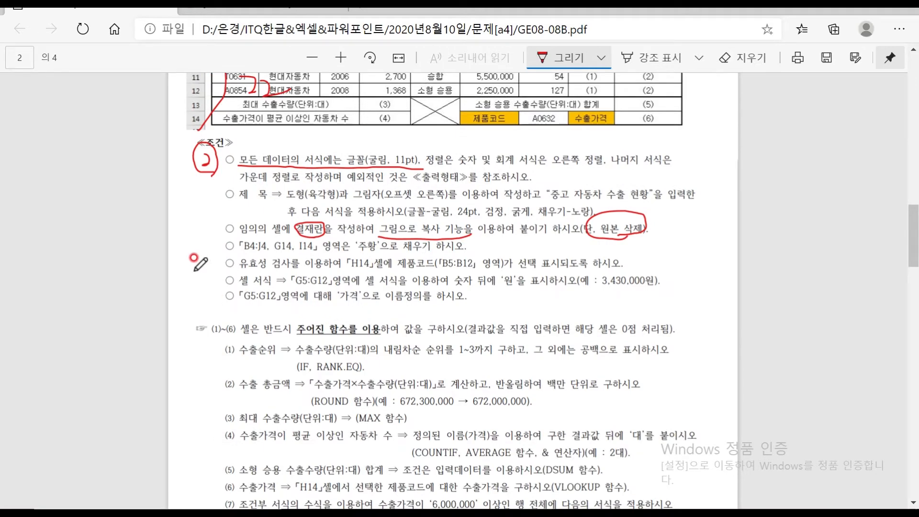
mouse_move(190, 264)
left_mouse_down()
mouse_move(186, 273)
mouse_move(206, 283)
mouse_move(242, 269)
mouse_move(288, 288)
mouse_move(303, 276)
left_mouse_up()
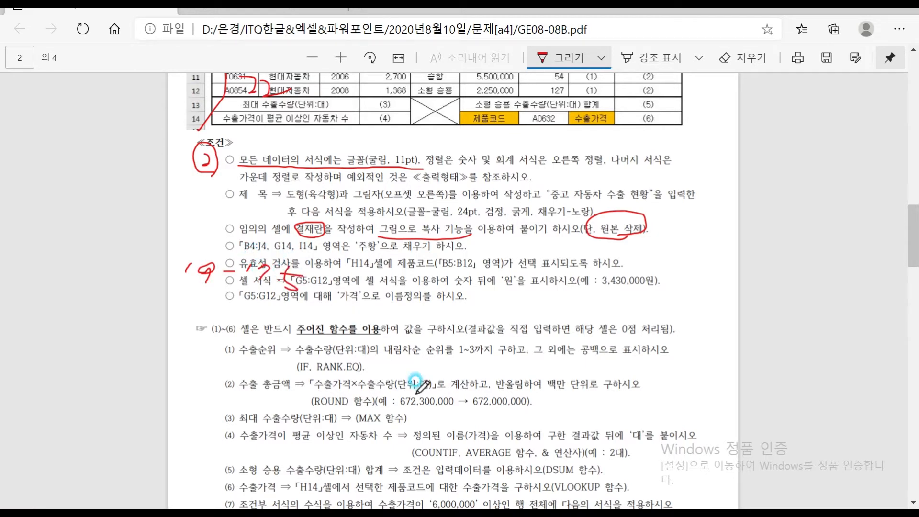
left_click(582, 502)
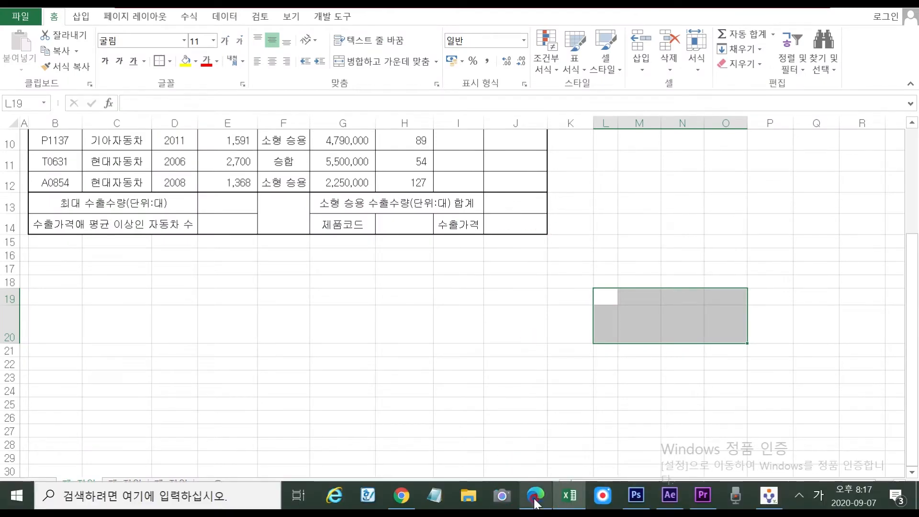
left_click(536, 502)
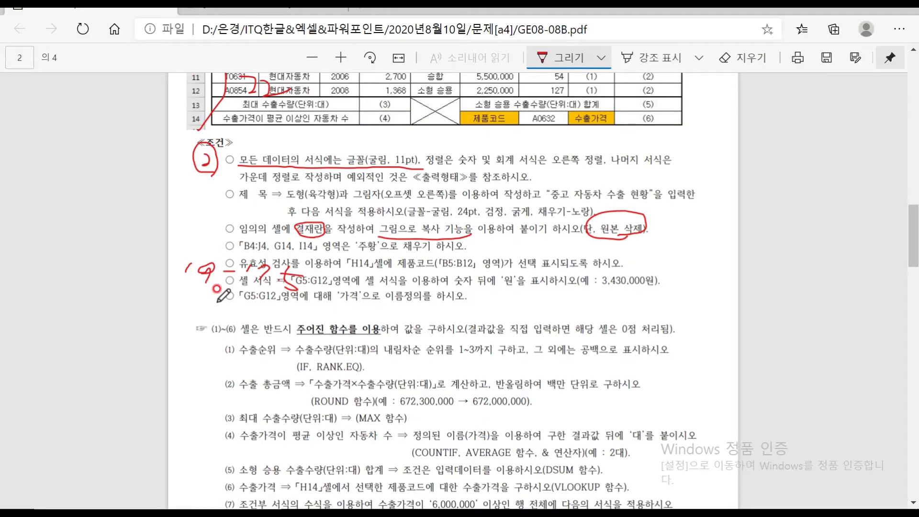
mouse_move(189, 305)
left_mouse_down()
mouse_move(206, 314)
mouse_move(220, 303)
left_mouse_up()
left_click_drag(249, 312, 289, 311)
left_click_drag(378, 266, 375, 273)
mouse_move(437, 263)
left_mouse_down()
mouse_move(447, 274)
mouse_move(437, 280)
left_mouse_up()
left_click(376, 316)
mouse_move(364, 303)
left_mouse_down()
mouse_move(366, 311)
mouse_move(398, 306)
mouse_move(413, 315)
mouse_move(461, 303)
mouse_move(455, 317)
mouse_move(479, 318)
mouse_move(488, 297)
left_mouse_up()
left_click(402, 314)
left_click(472, 316)
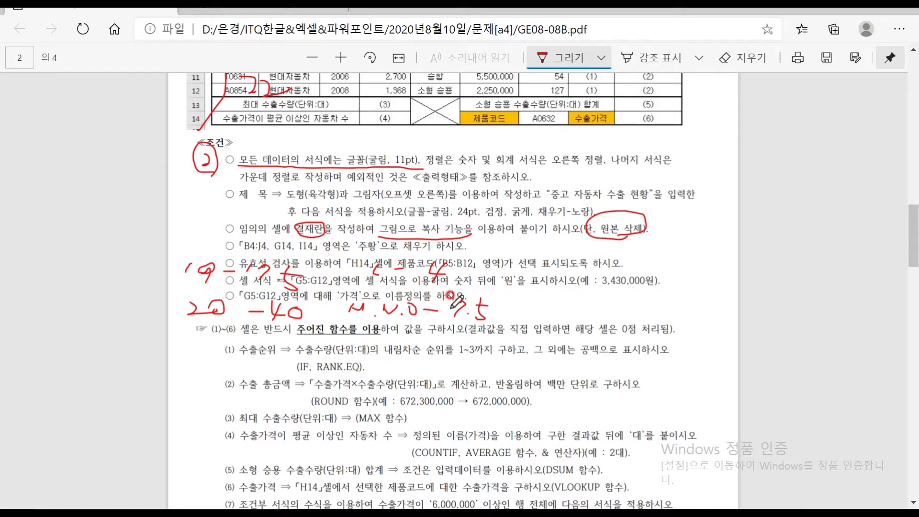
Erase the red ink notes from the PDF and return to Excel
left_click(729, 57)
left_click_drag(482, 309, 463, 310)
mouse_move(404, 320)
left_mouse_down()
mouse_move(440, 282)
mouse_move(431, 306)
mouse_move(390, 247)
mouse_move(272, 315)
mouse_move(250, 272)
mouse_move(202, 243)
mouse_move(287, 251)
mouse_move(274, 262)
mouse_move(197, 266)
mouse_move(329, 242)
mouse_move(340, 302)
left_mouse_up()
mouse_move(406, 275)
left_mouse_down()
mouse_move(179, 273)
mouse_move(406, 286)
mouse_move(396, 264)
left_mouse_up()
mouse_move(493, 501)
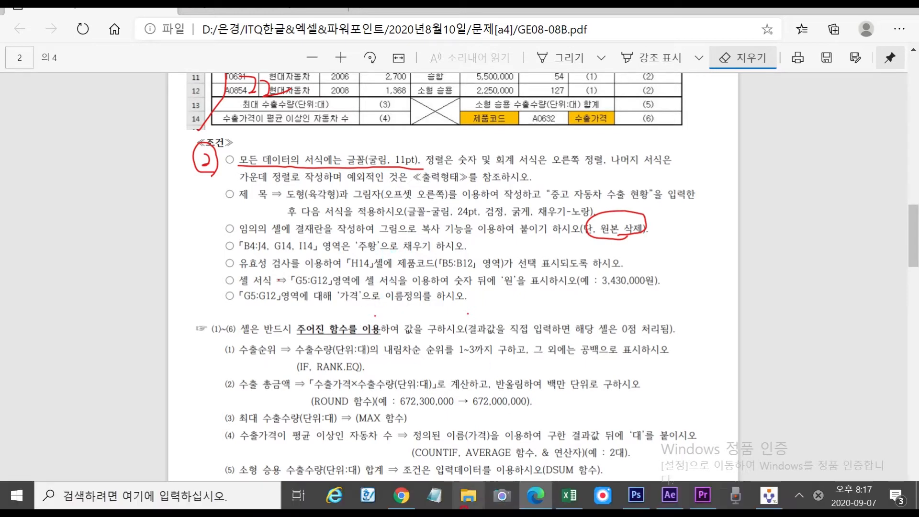
left_click(569, 498)
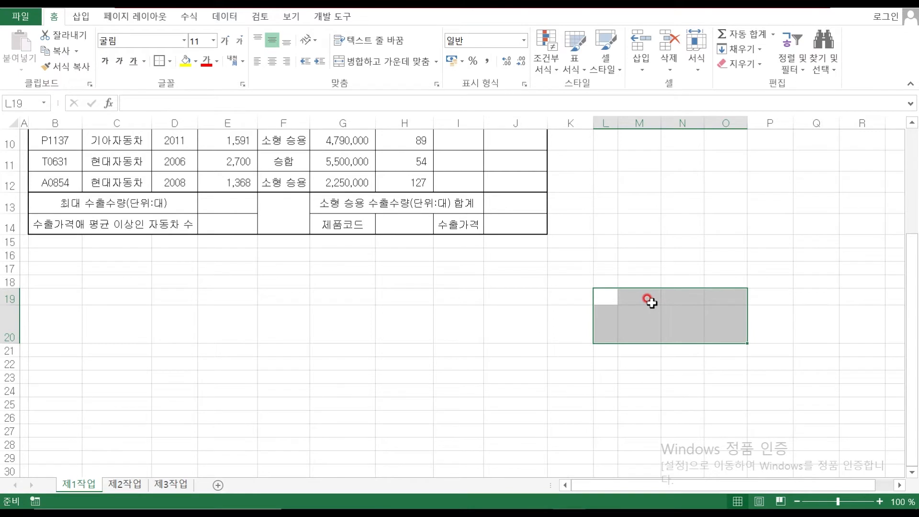
Give L19:O20 all borders and merge L19:L20 with vertical text orientation
left_click(169, 61)
left_click(191, 179)
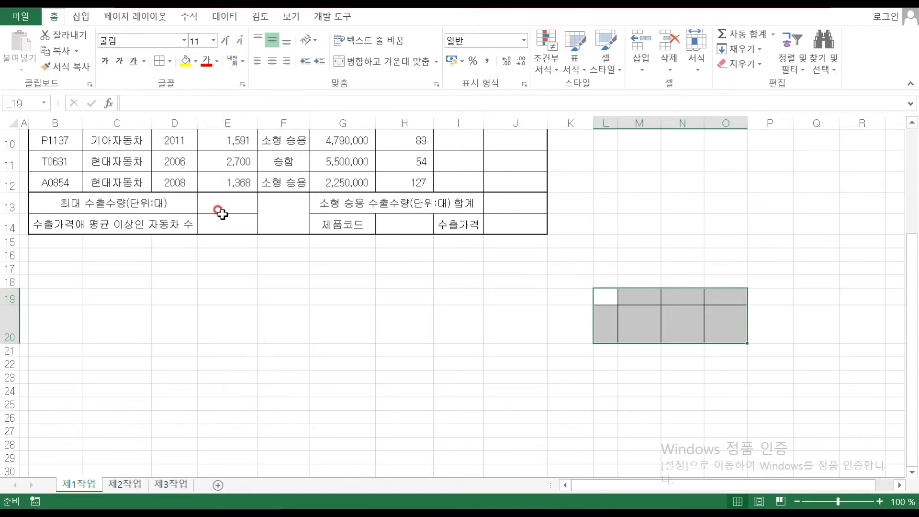
left_click(536, 326)
left_click_drag(601, 300, 607, 320)
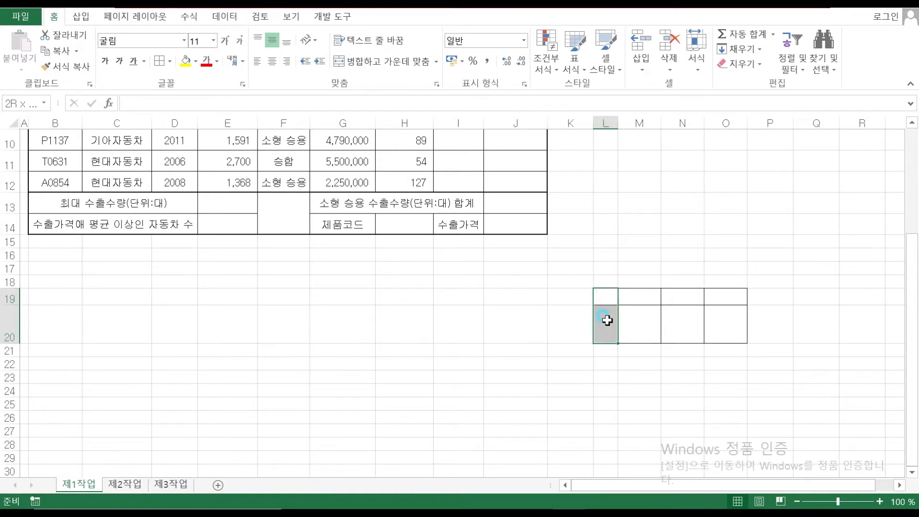
left_click(395, 57)
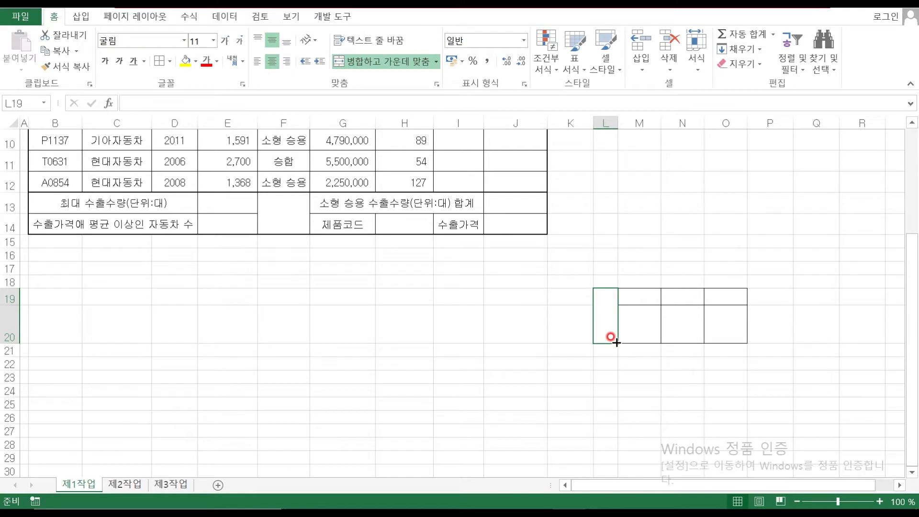
left_click(316, 42)
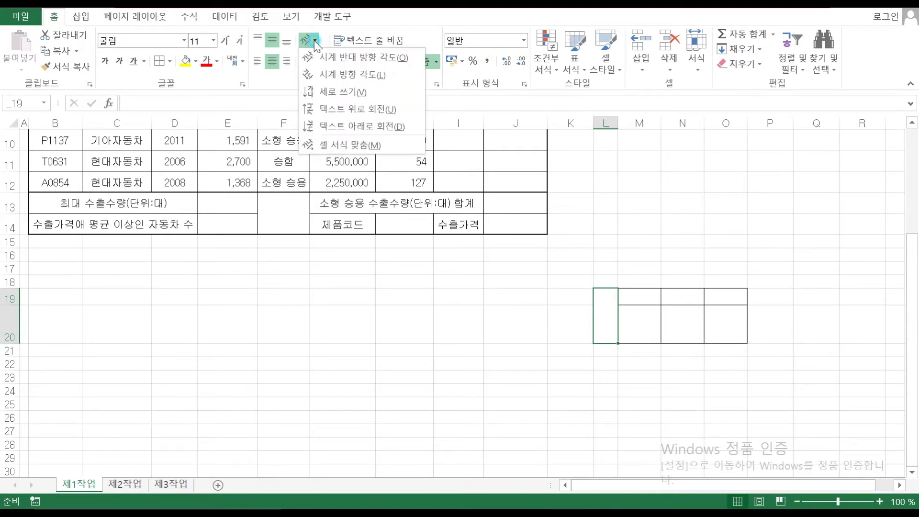
left_click(325, 94)
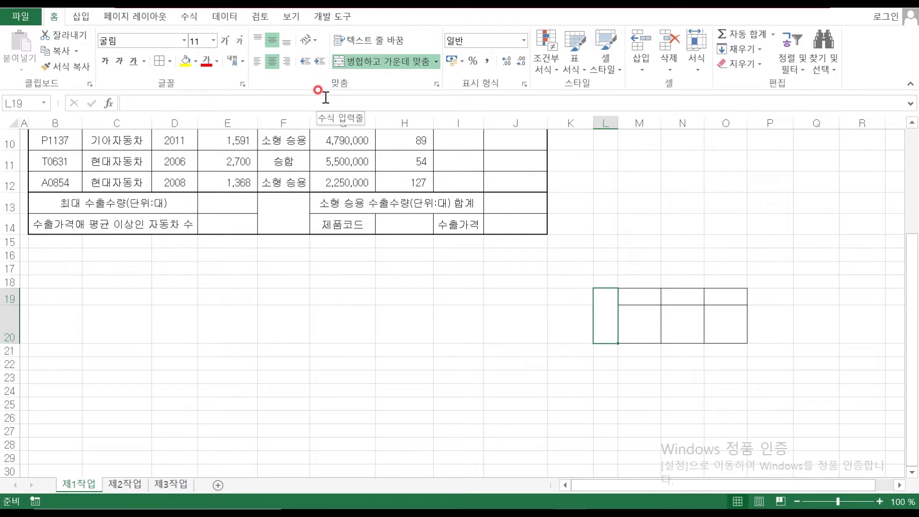
Enter 확인, 담당, 대리, 팀장 and centre the M19:O19 headings
type("확인")
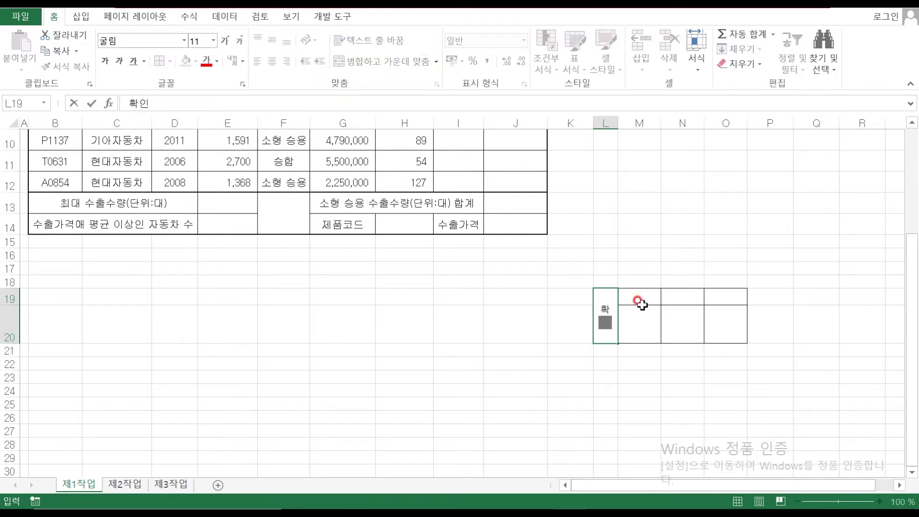
left_click(640, 300)
type("담ㄷ")
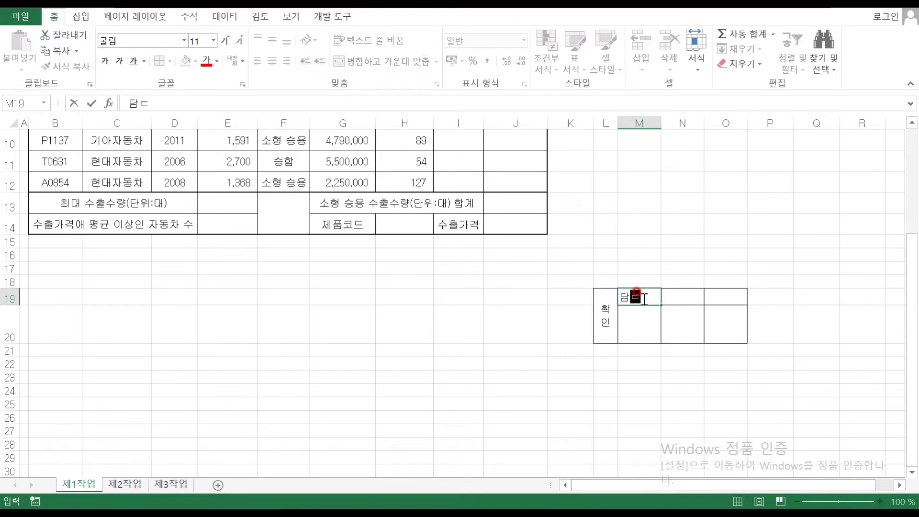
left_click(683, 294)
type("대리")
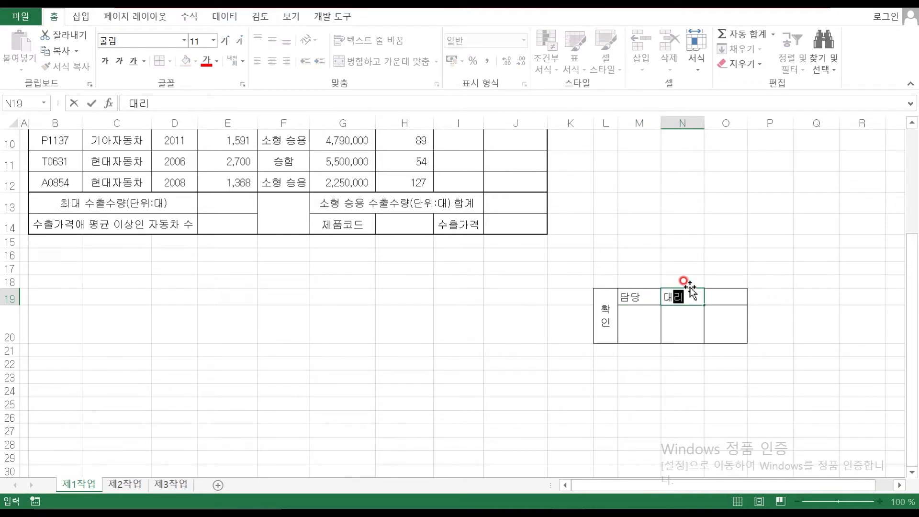
left_click(726, 295)
type("팀ㅈ")
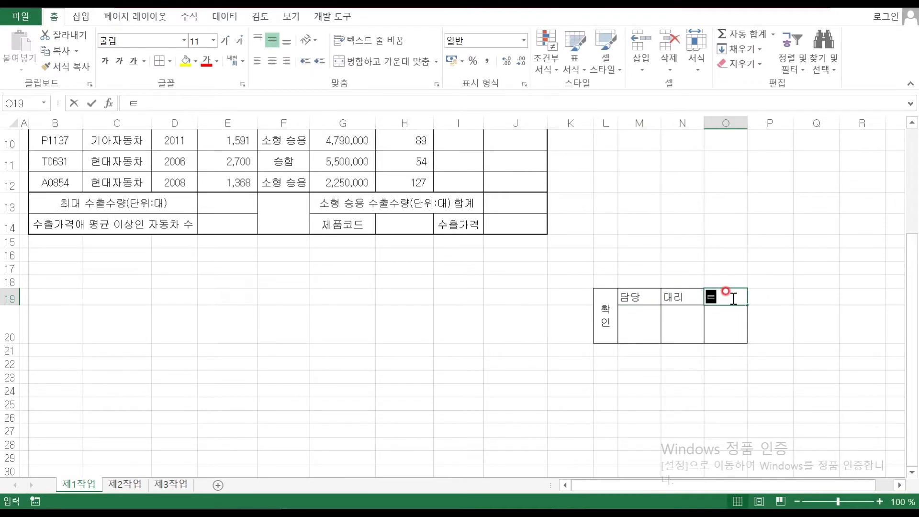
left_click_drag(640, 295, 722, 298)
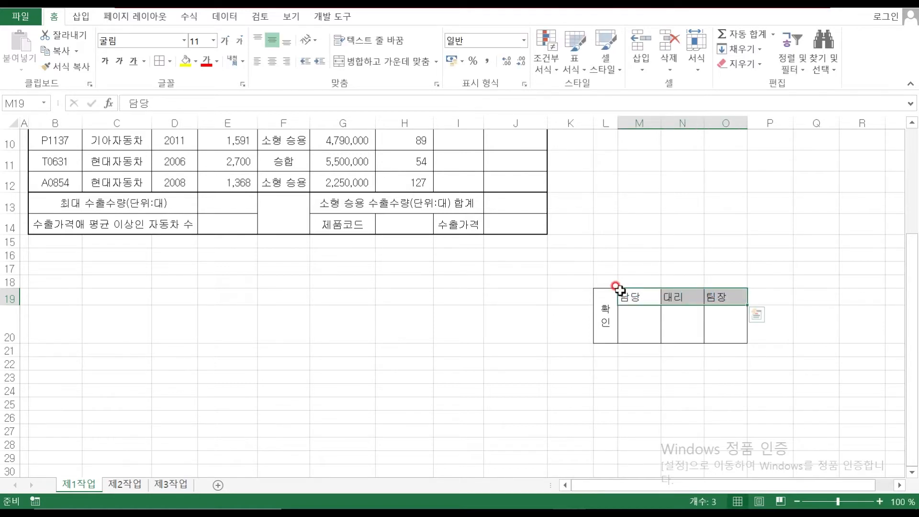
key("alt+h")
key("a")
key("c")
left_click(642, 320)
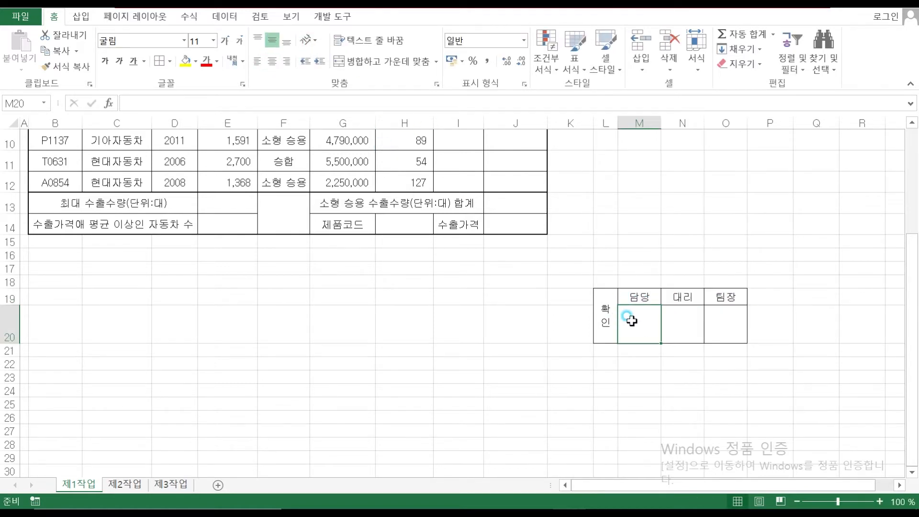
left_click_drag(601, 312, 724, 320)
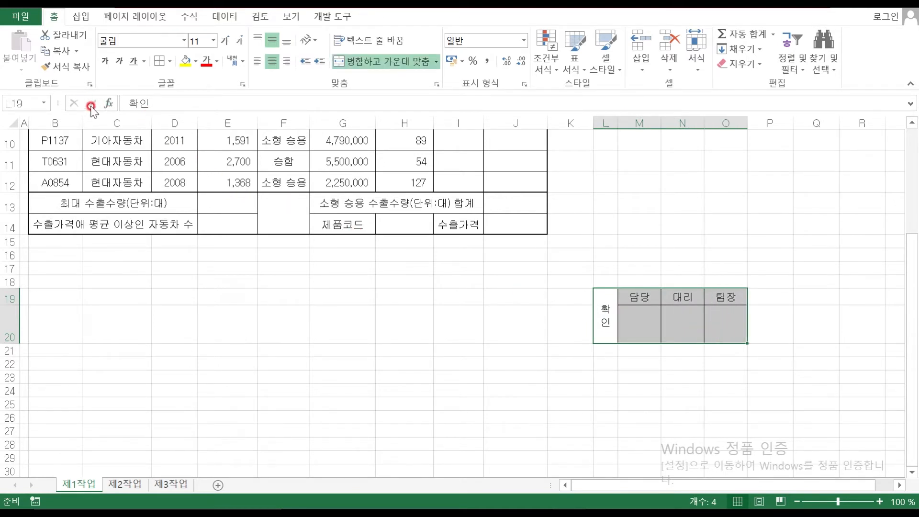
Copy the approval box as a picture and paste it at H1 beside the title
left_click(77, 51)
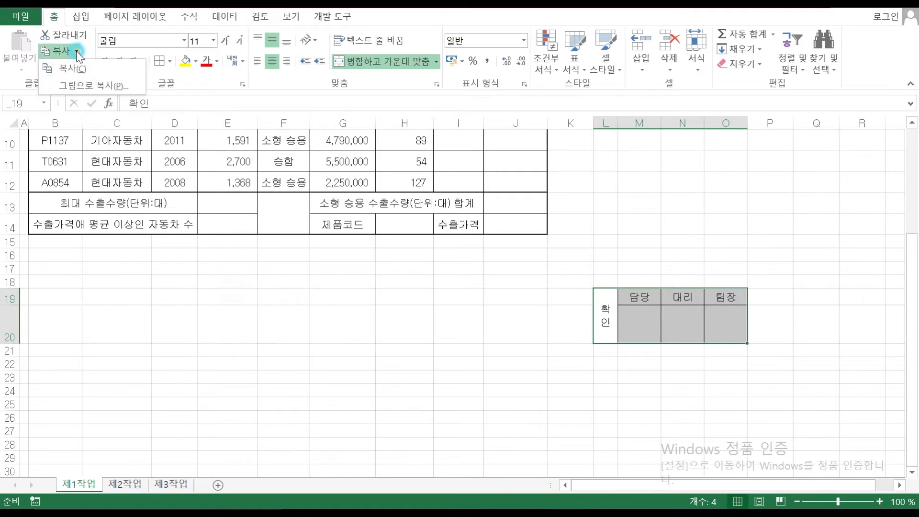
left_click(80, 85)
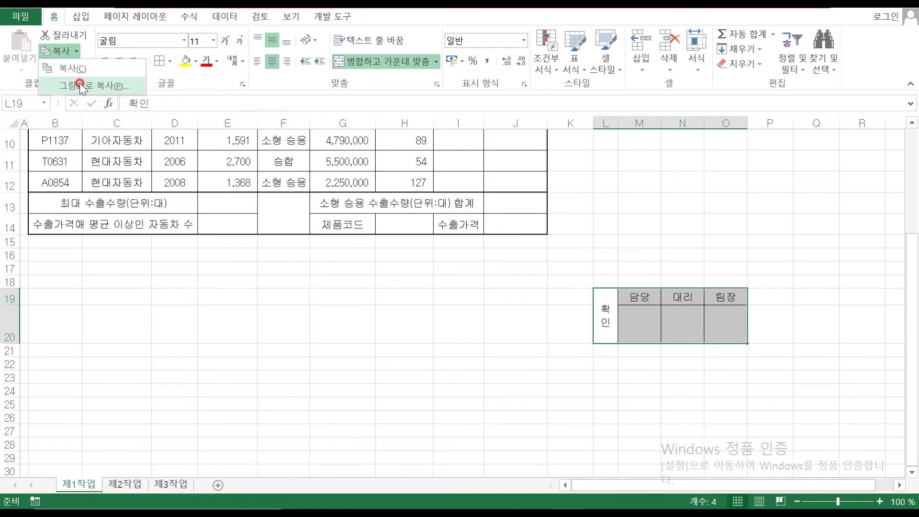
left_click(684, 363)
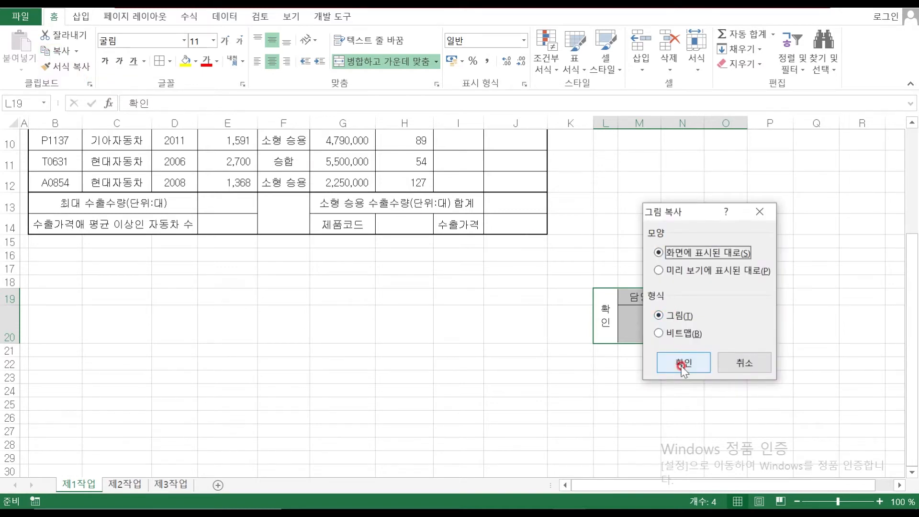
scroll(387, 339, "up", 3)
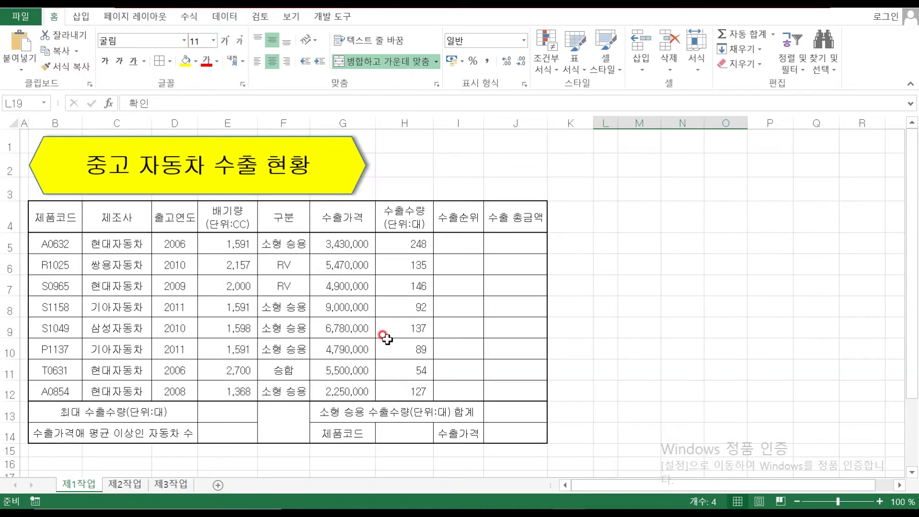
left_click(391, 138)
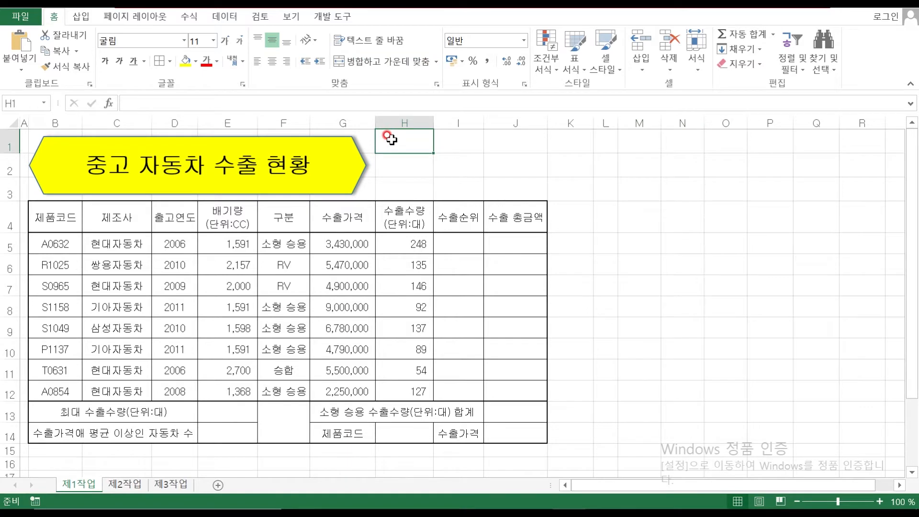
key("ctrl+v")
left_click_drag(468, 154, 526, 183)
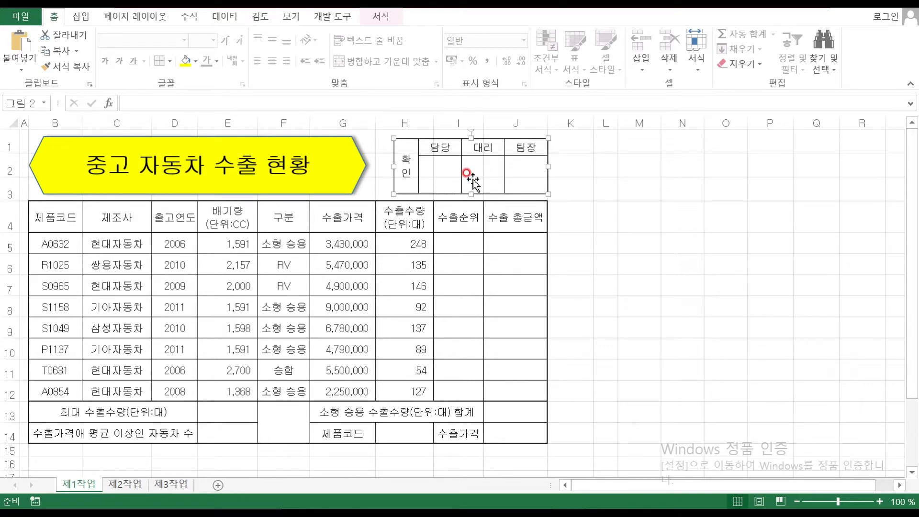
Give the pasted approval-box picture a white fill
left_click(184, 63)
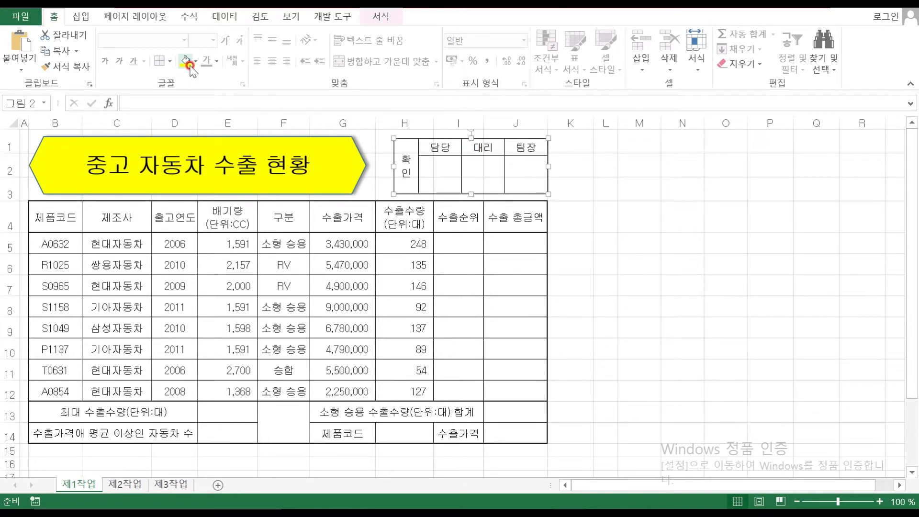
left_click(195, 63)
left_click(192, 78)
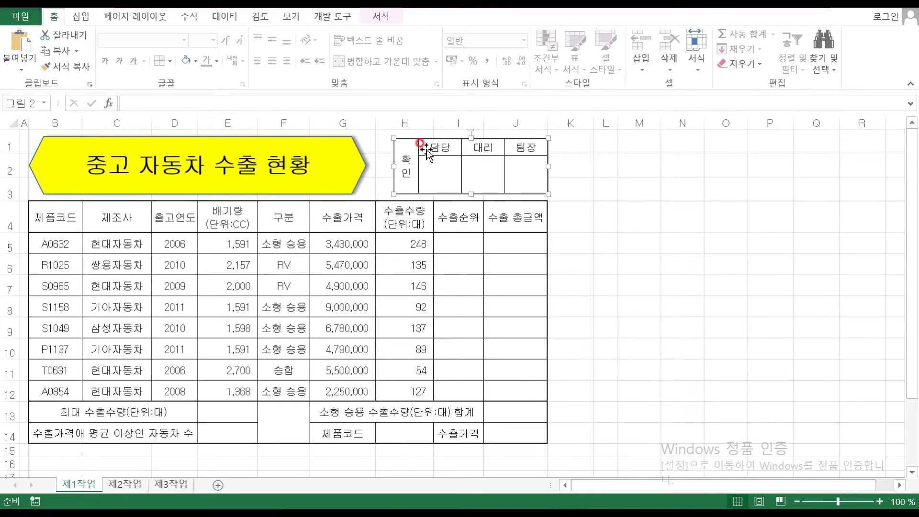
mouse_move(612, 507)
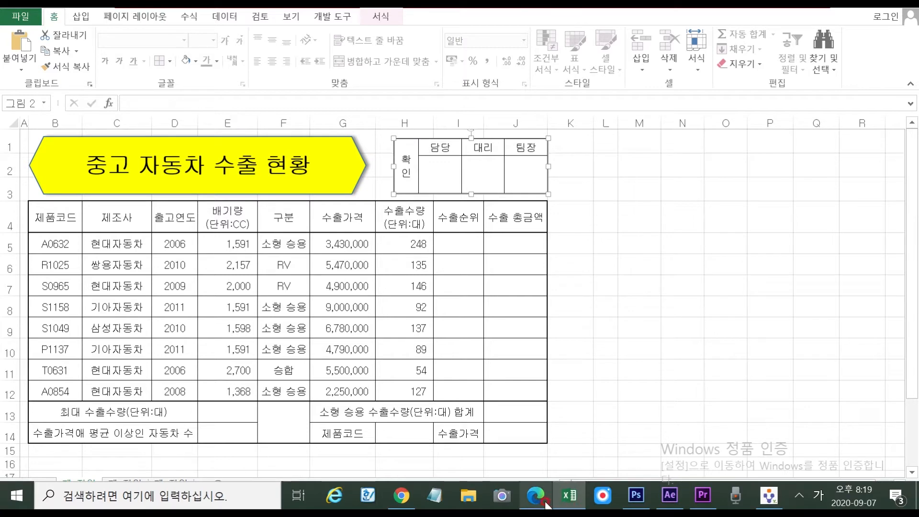
Insert four new columns at L:O
left_click(668, 220)
left_click_drag(606, 124, 723, 160)
scroll(718, 314, "down", 6)
scroll(646, 203, "up", 6)
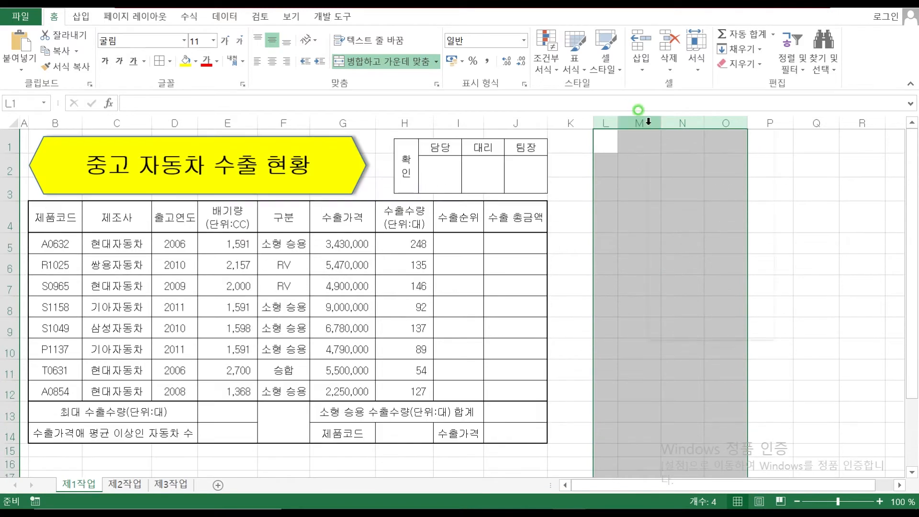
right_click(649, 122)
left_click(702, 234)
scroll(636, 326, "down", 4)
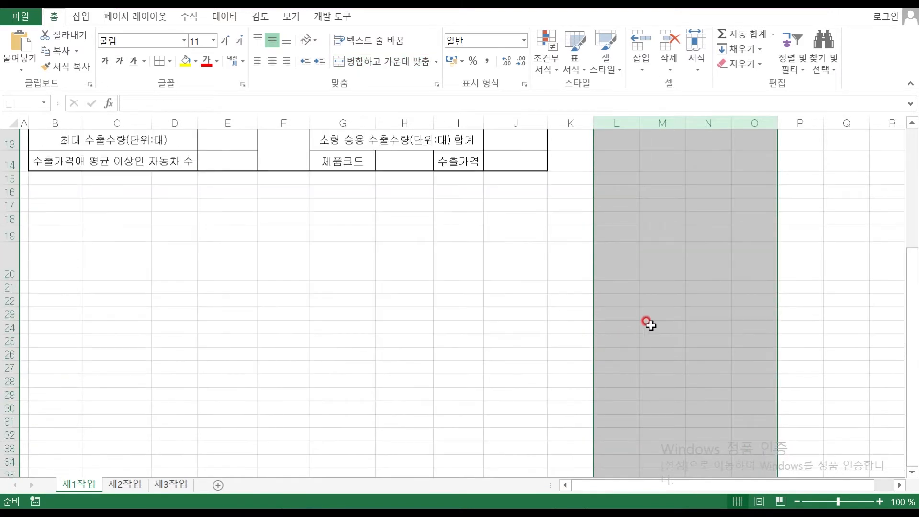
scroll(455, 302, "up", 1)
Delete the tall rows 19–20 below the car-export table
left_click_drag(6, 298, 7, 336)
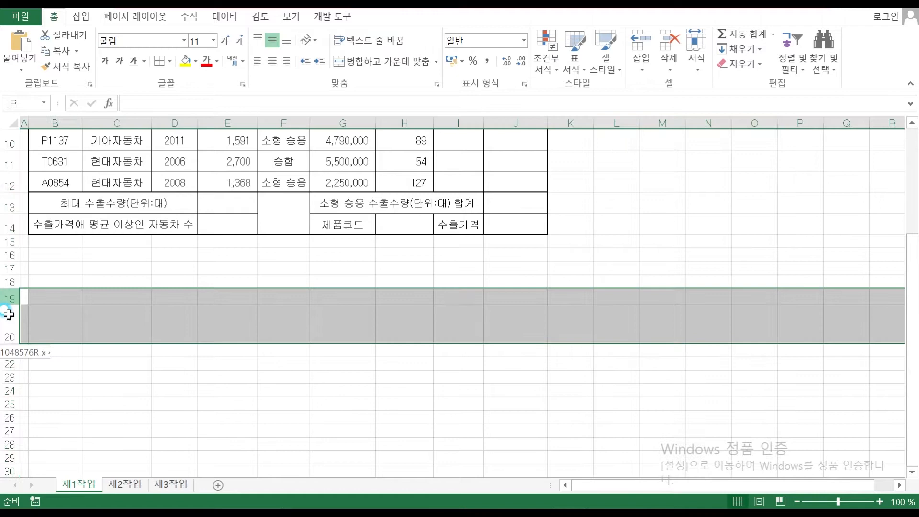
right_click(10, 326)
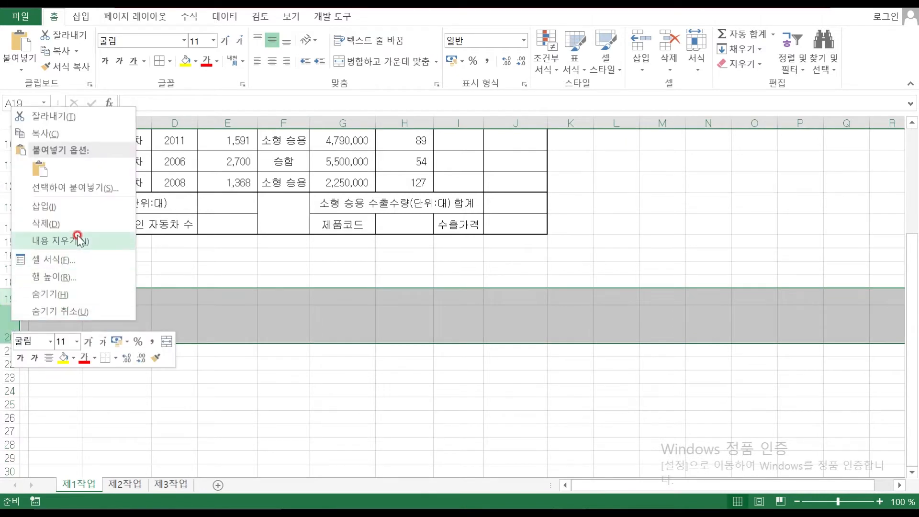
left_click(46, 223)
left_click(601, 417)
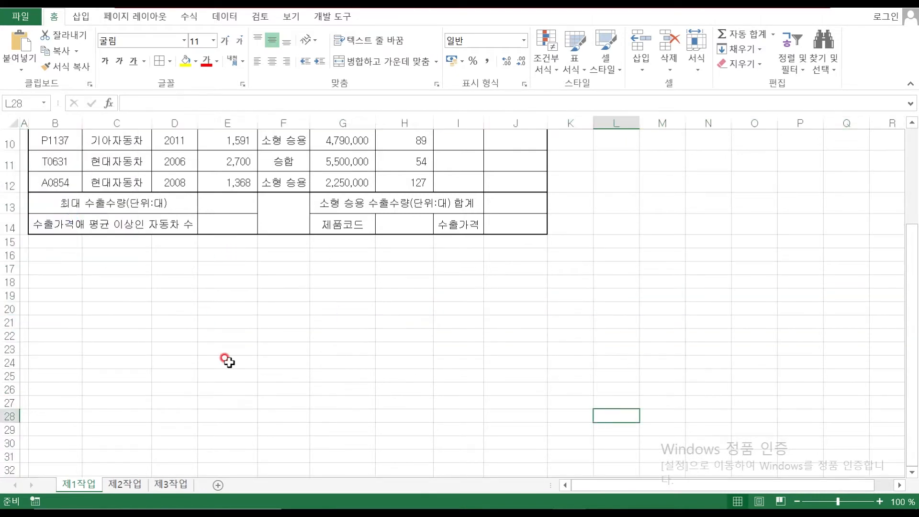
scroll(710, 349, "up", 3)
scroll(703, 365, "down", 4)
scroll(703, 365, "up", 4)
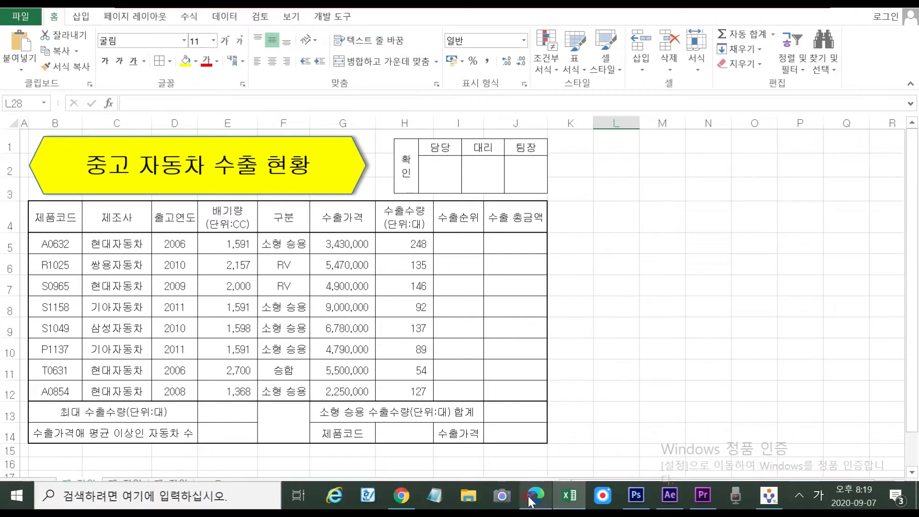
Scroll the exam PDF up to the sample table's title and header rows, then return to Excel
left_click(532, 498)
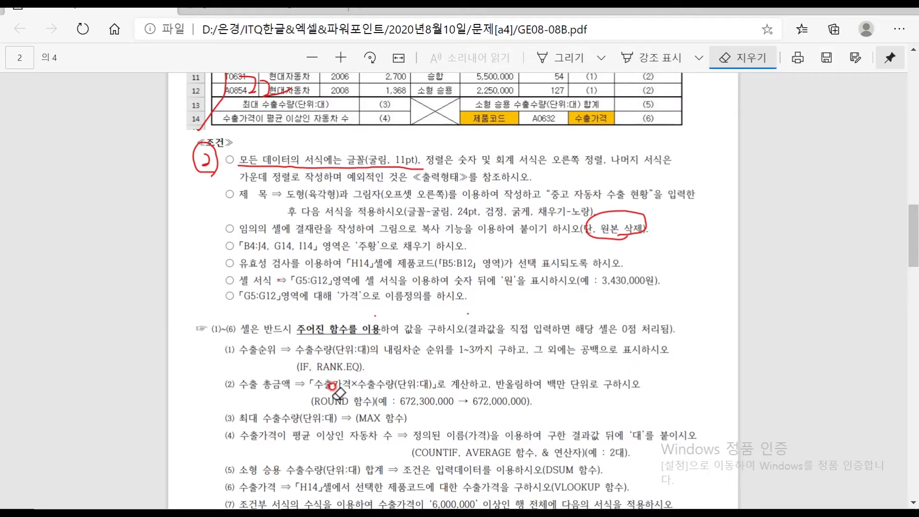
scroll(270, 252, "up", 1)
scroll(283, 249, "up", 1)
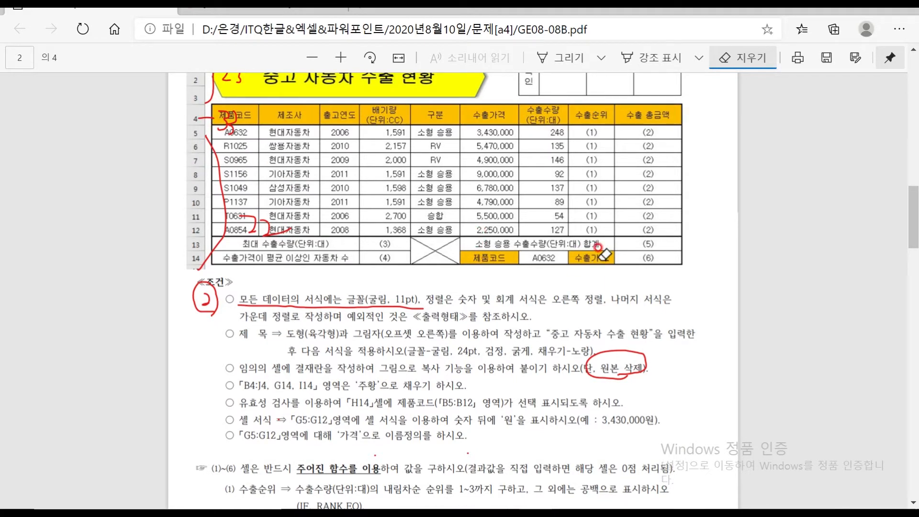
left_click(571, 499)
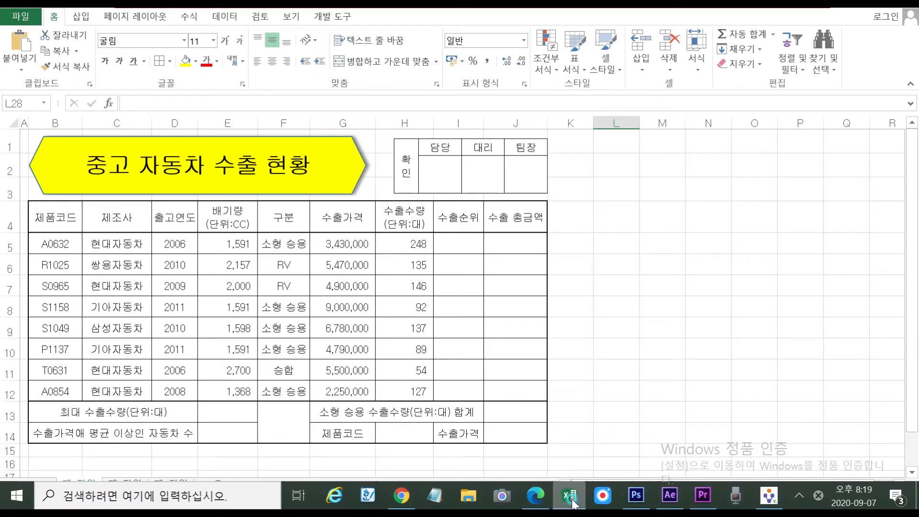
Fill B4:J4 plus cells G14 and I14 orange
left_click(51, 223)
left_click_drag(91, 218, 506, 225)
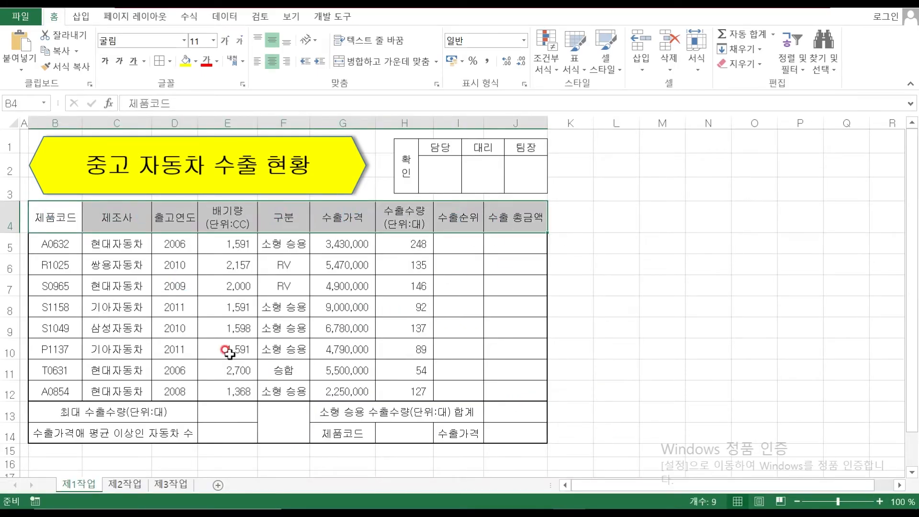
left_click(322, 428, "ctrl")
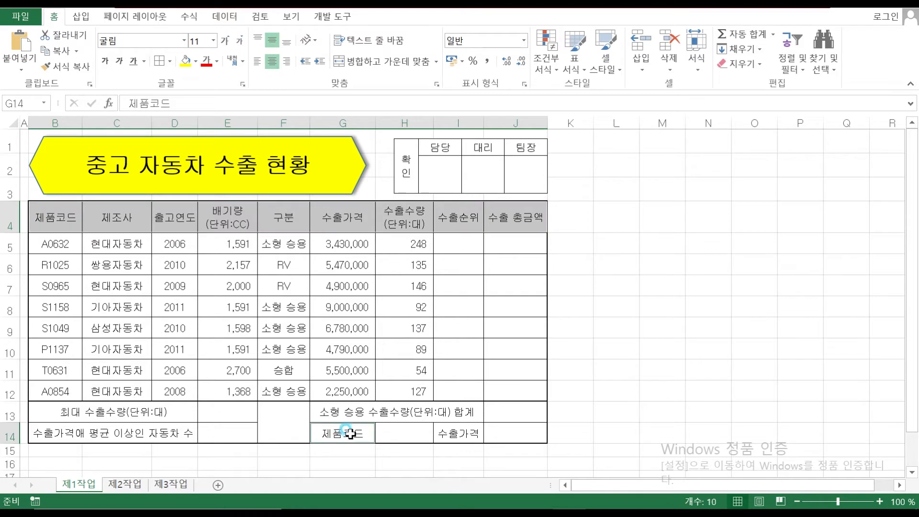
left_click(463, 433, "ctrl")
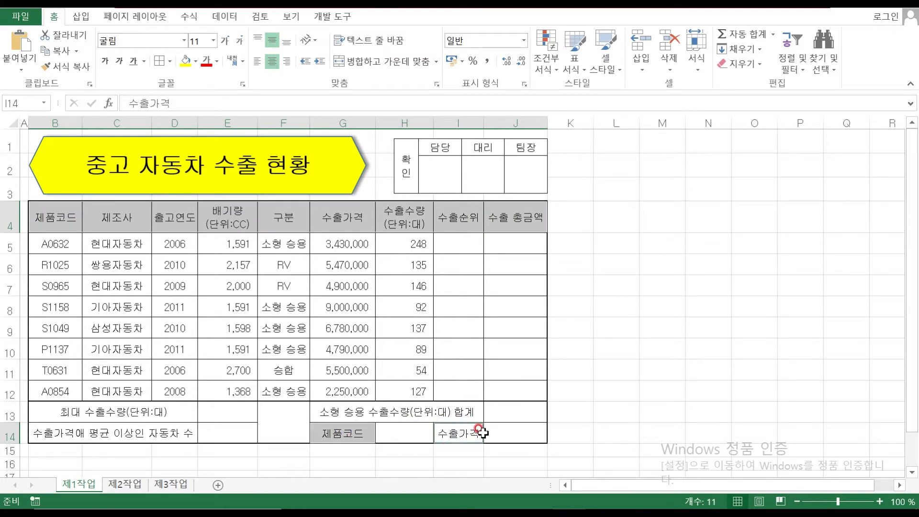
left_click(196, 63)
left_click(260, 115)
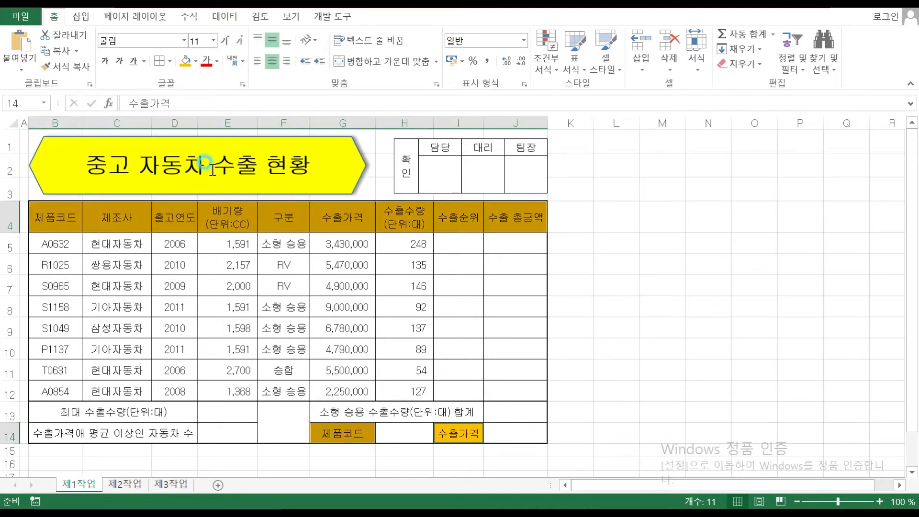
left_click(604, 300)
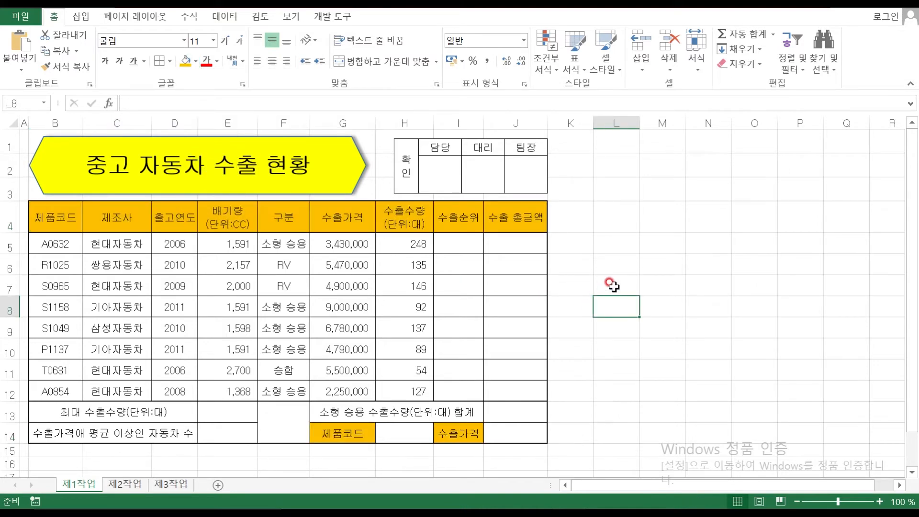
Select H14 and check its product-code validation requirement in the exam PDF
left_click(404, 429)
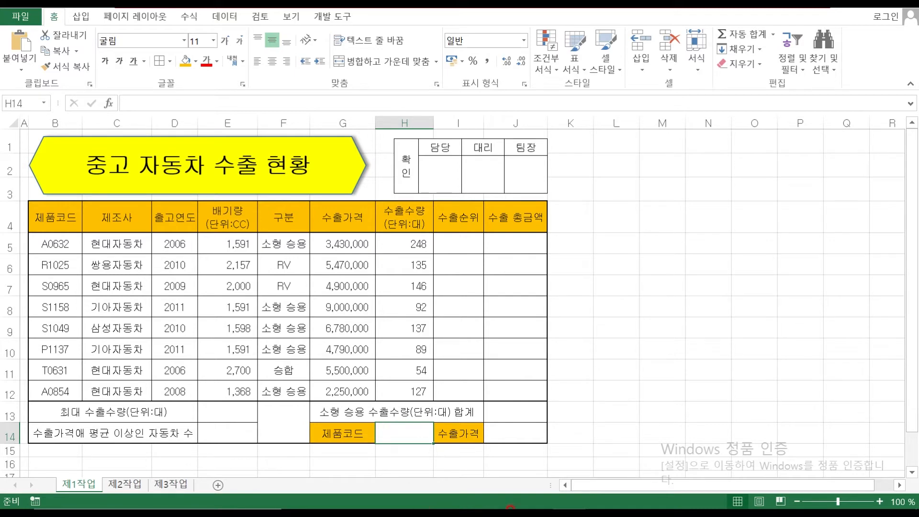
mouse_move(498, 507)
left_click(551, 501)
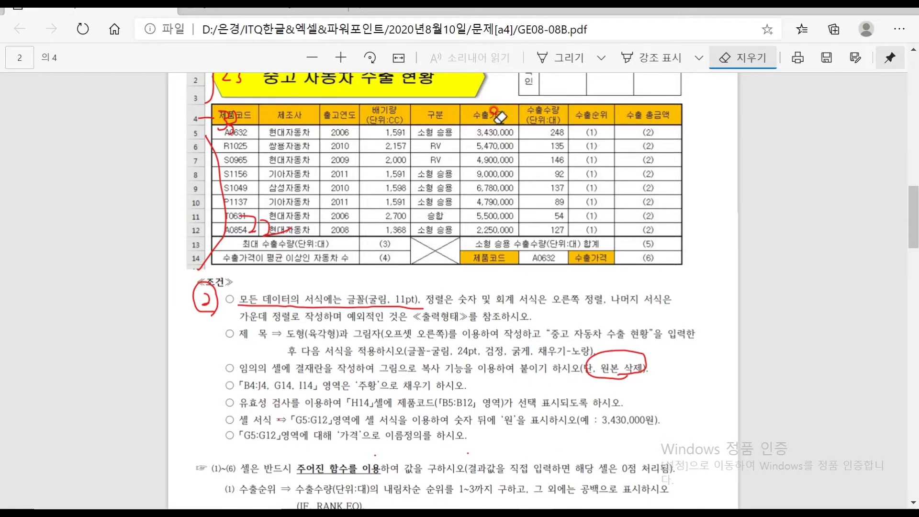
Mark the G14, I14 orange-fill condition as done with red pen notes in the exam PDF
left_click(568, 58)
mouse_move(231, 399)
left_mouse_down()
mouse_move(234, 406)
mouse_move(257, 392)
mouse_move(242, 375)
mouse_move(264, 388)
mouse_move(275, 377)
left_mouse_up()
mouse_move(289, 375)
left_mouse_down()
mouse_move(290, 397)
mouse_move(307, 374)
mouse_move(314, 385)
left_mouse_up()
left_click_drag(300, 375, 320, 407)
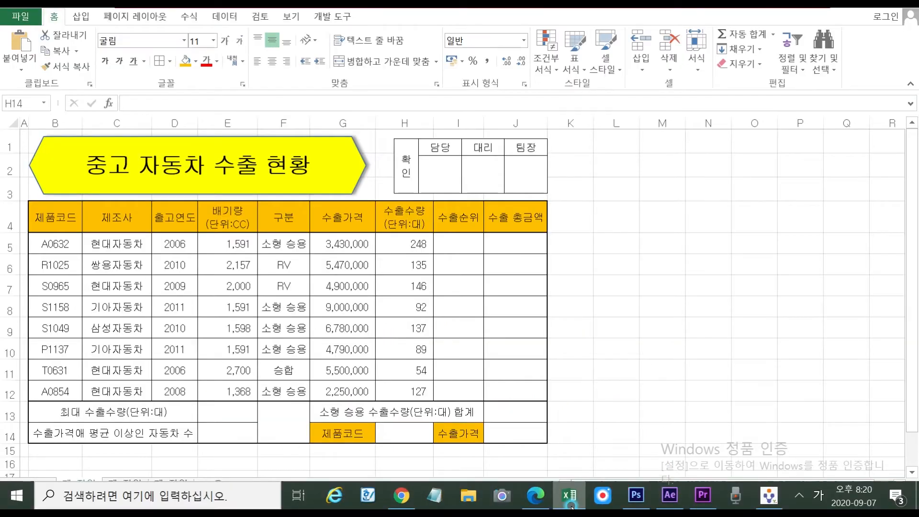
left_click(571, 496)
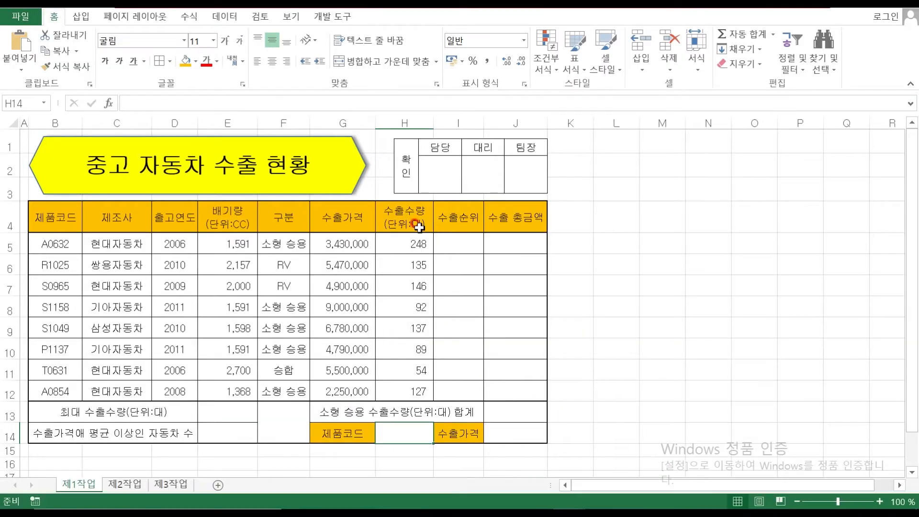
Add a List data validation to H14 with source $B$5:$B$12
left_click(225, 16)
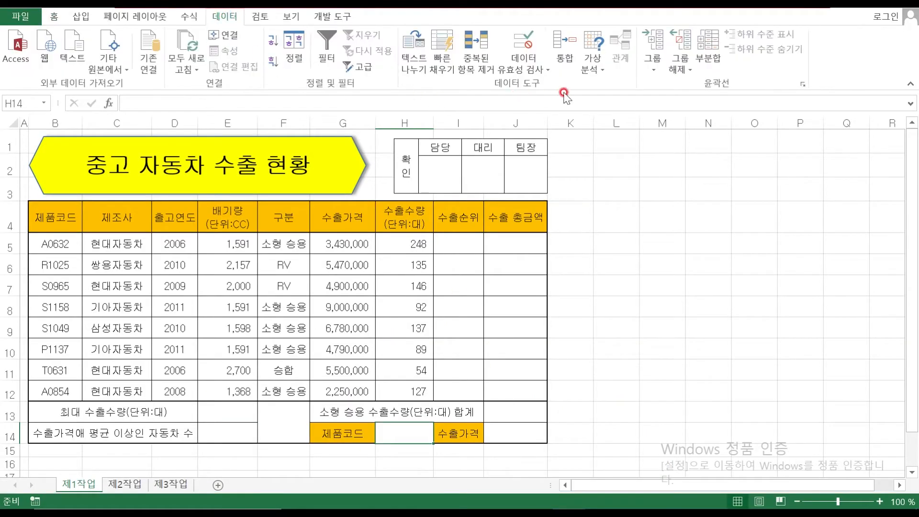
left_click(527, 44)
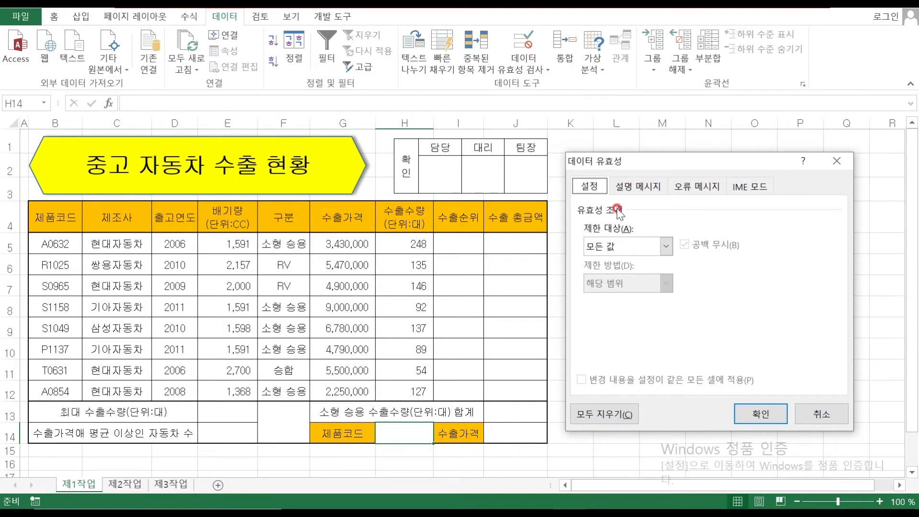
left_click(667, 247)
left_click(641, 298)
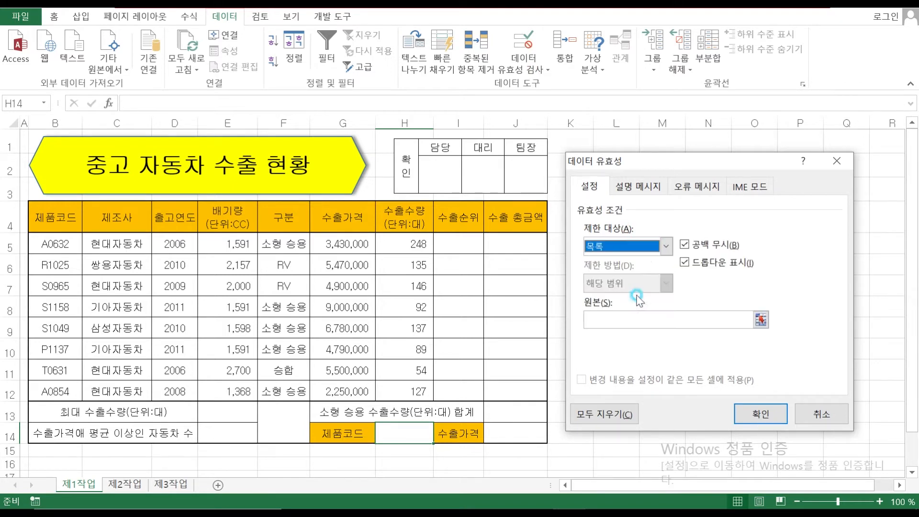
left_click(599, 318)
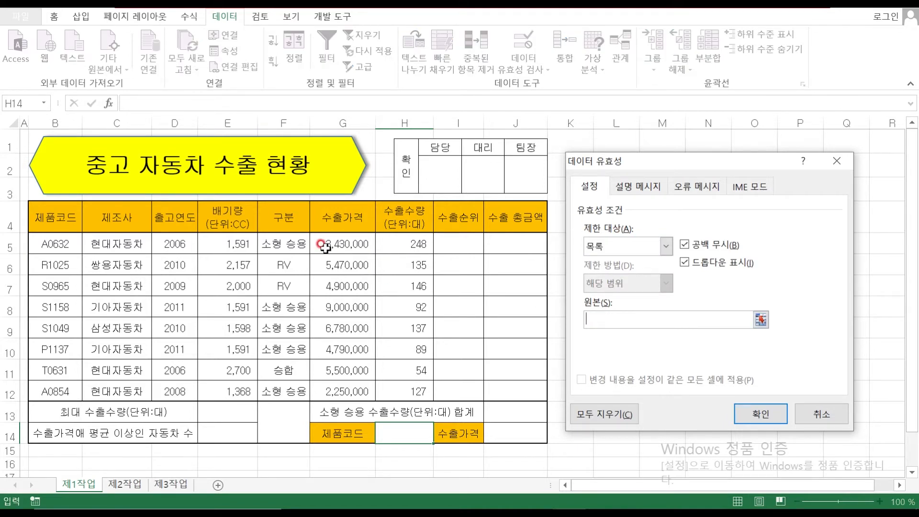
left_click_drag(54, 241, 68, 387)
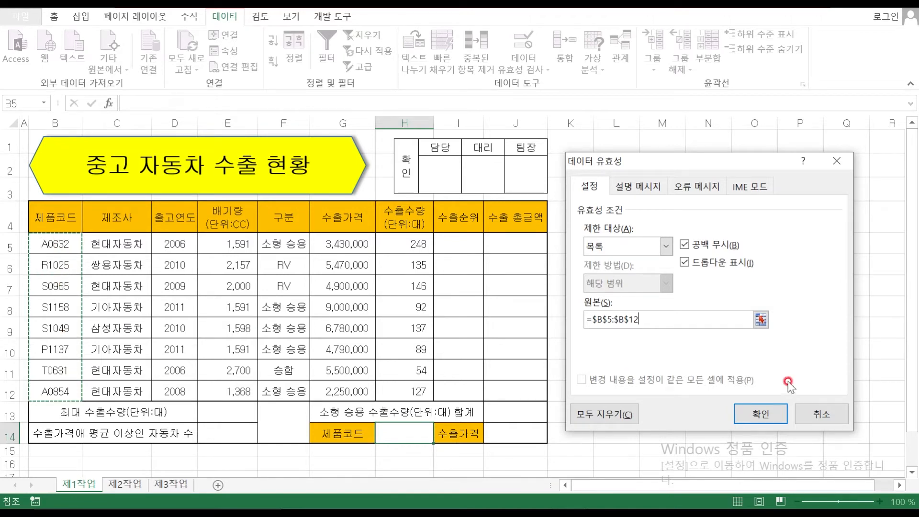
left_click(741, 417)
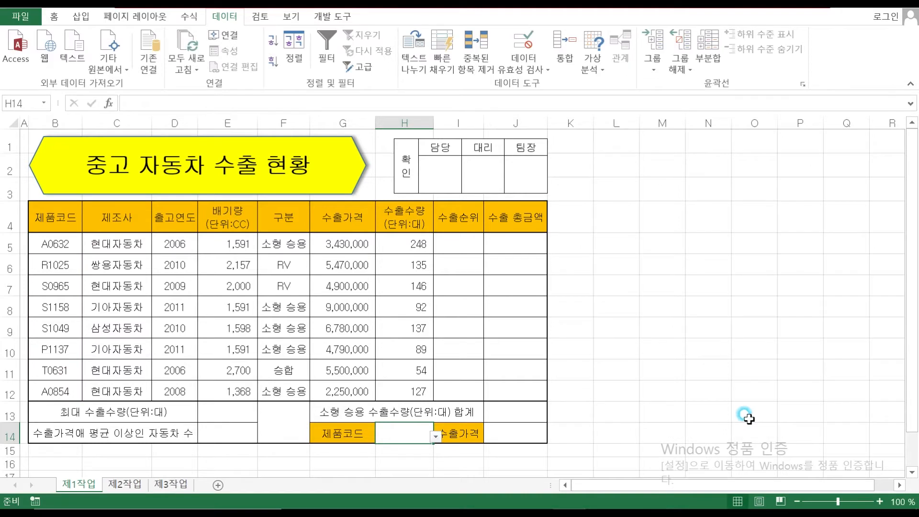
Centre H14 and set its dropdown to A0632, briefly testing S0965
left_click(436, 437)
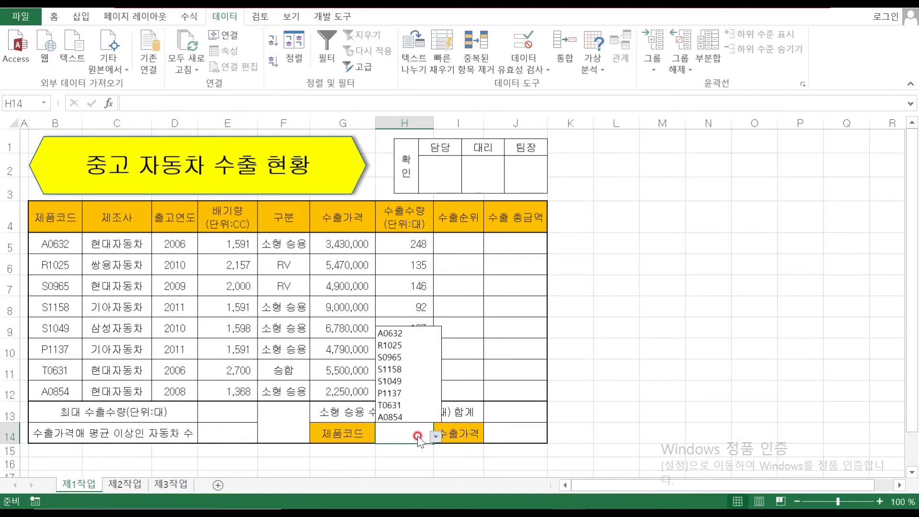
left_click(407, 332)
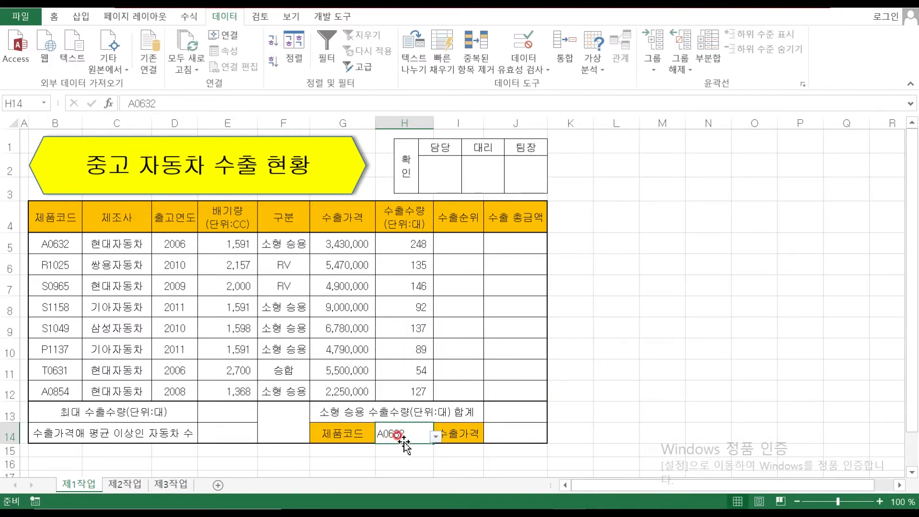
left_click(52, 21)
left_click(272, 61)
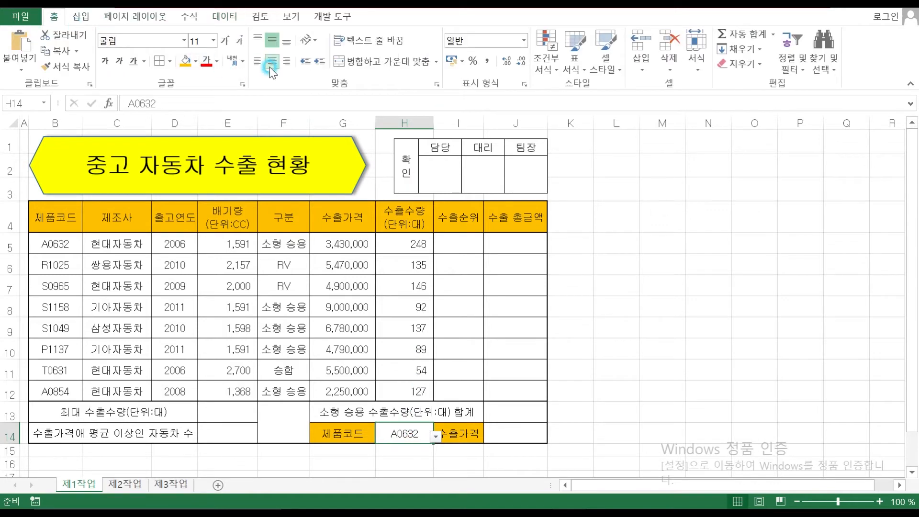
left_click(437, 435)
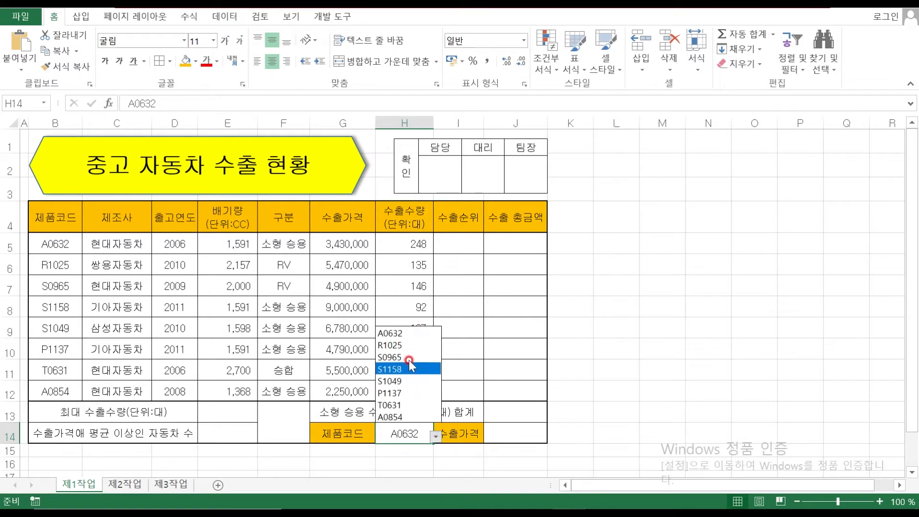
left_click(410, 358)
left_click(436, 437)
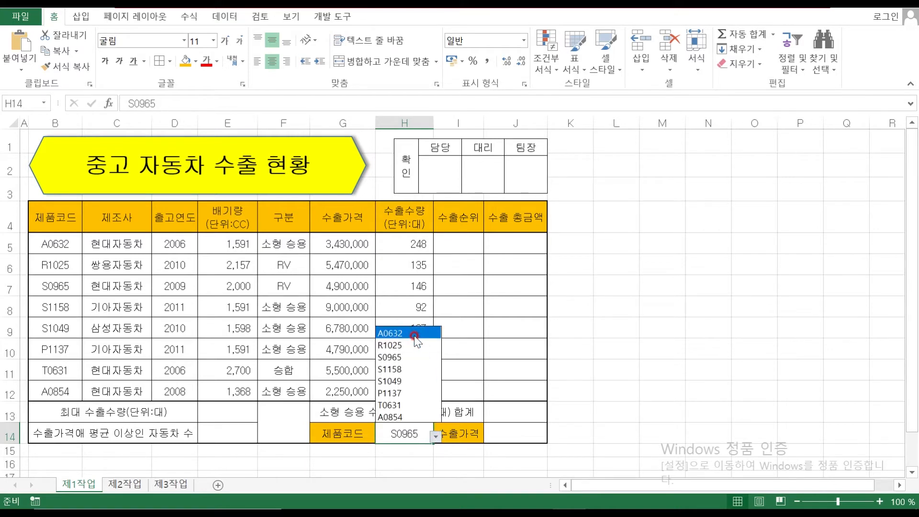
left_click(415, 333)
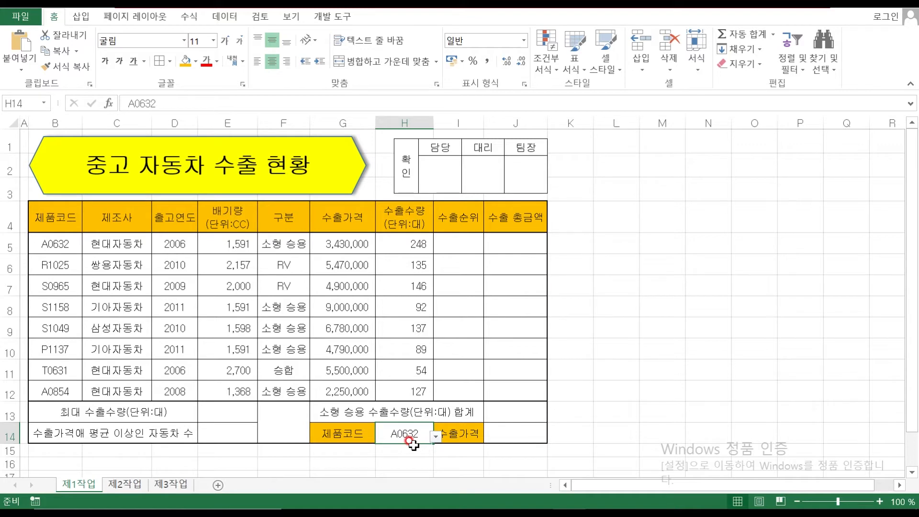
Apply the custom number format #,##0"원" to the export prices in G5:G12
left_click_drag(330, 244, 342, 386)
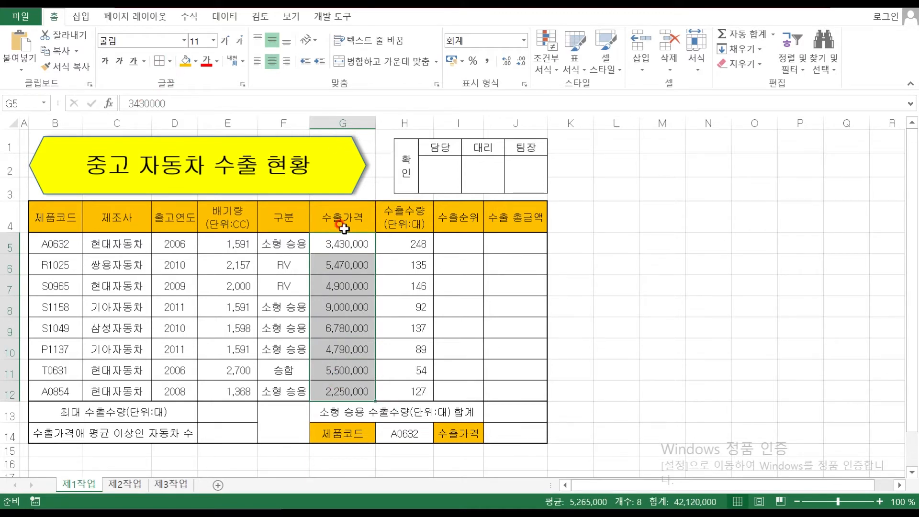
left_click(524, 81)
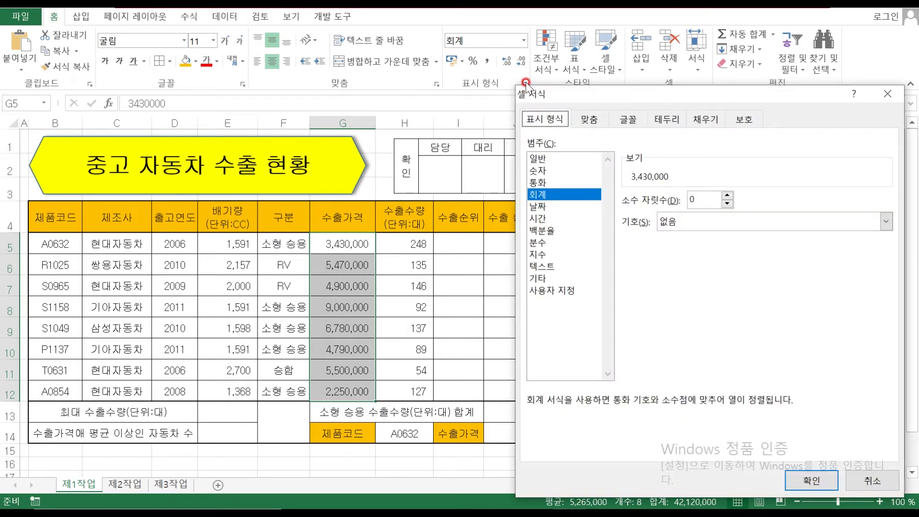
left_click(551, 290)
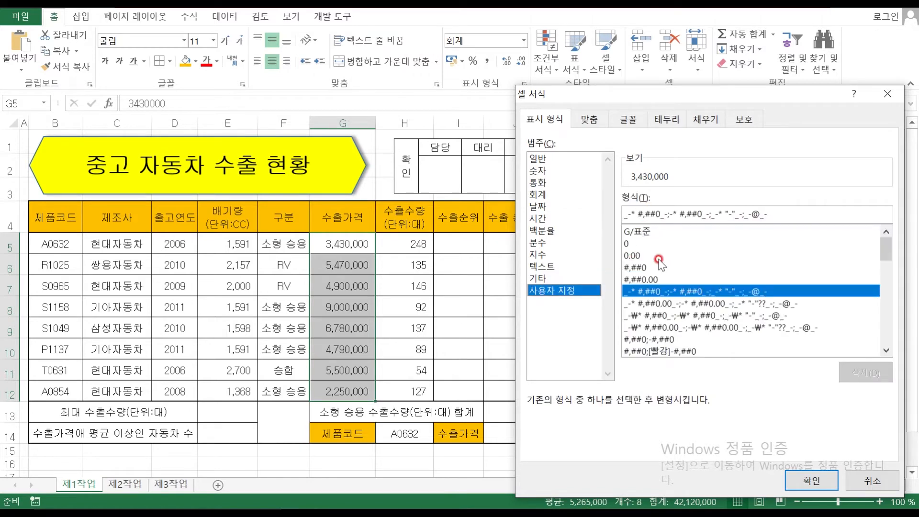
left_click(641, 215)
left_click_drag(642, 214, 653, 214)
left_click(645, 269)
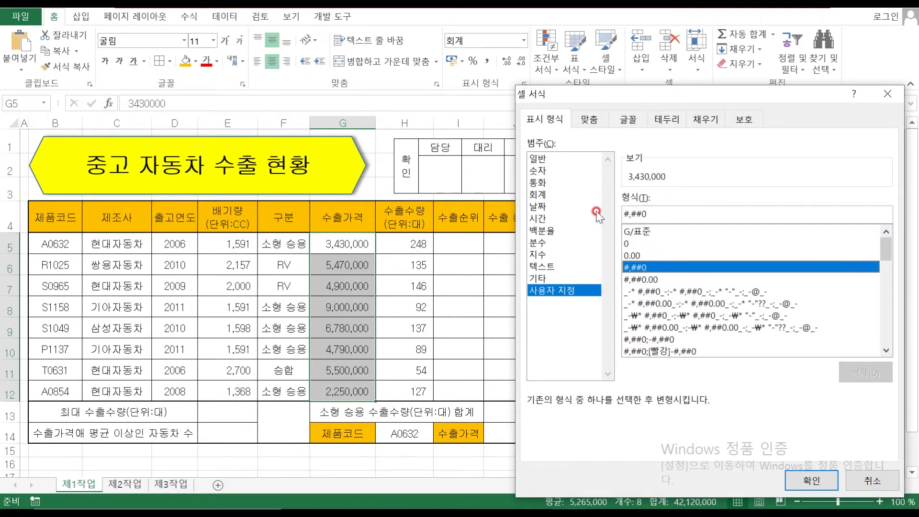
left_click(667, 214)
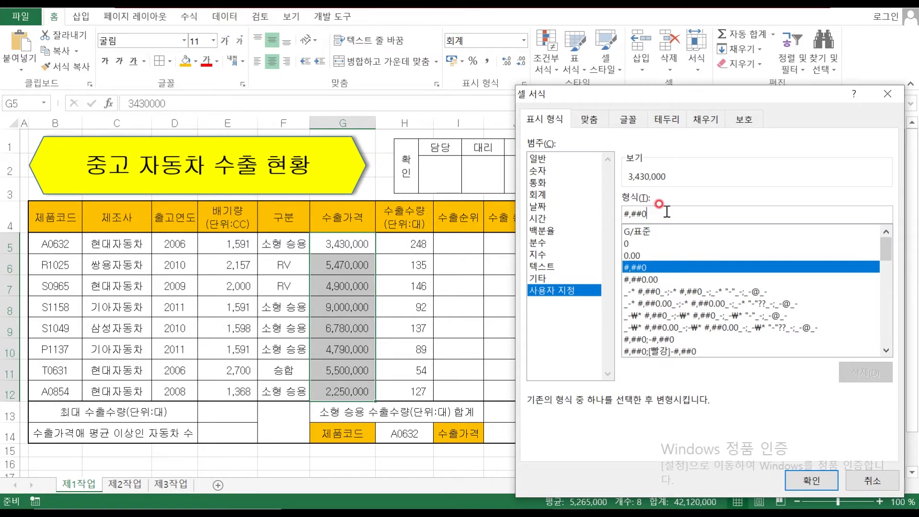
type("\"")
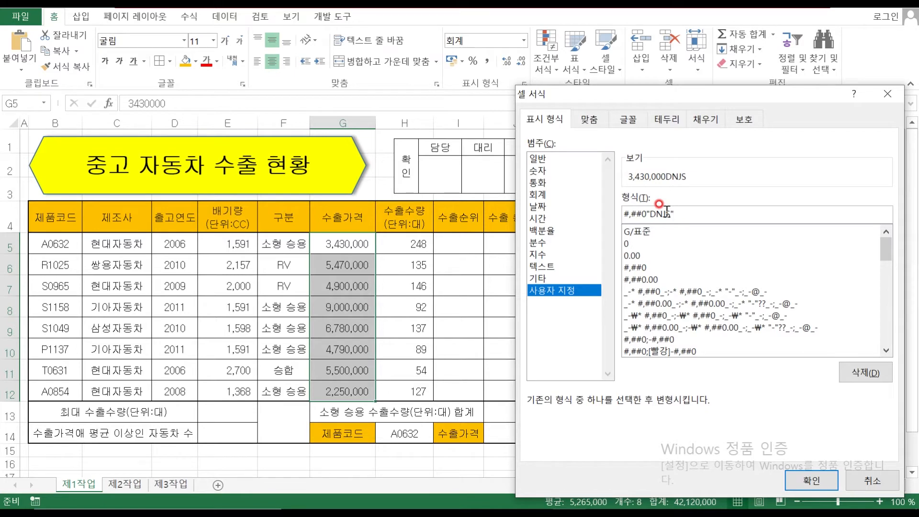
type("원")
left_click(823, 480)
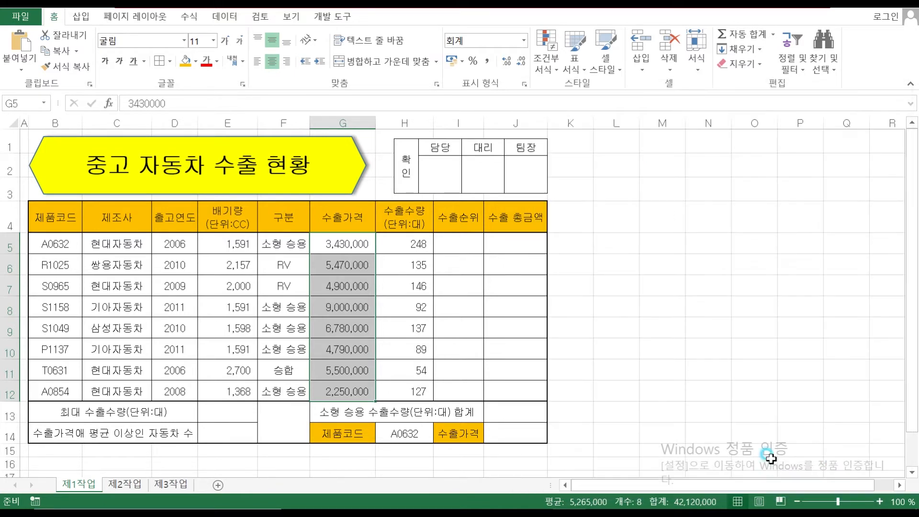
Widen column G so the 원-formatted export prices fit
left_click_drag(379, 126, 393, 126)
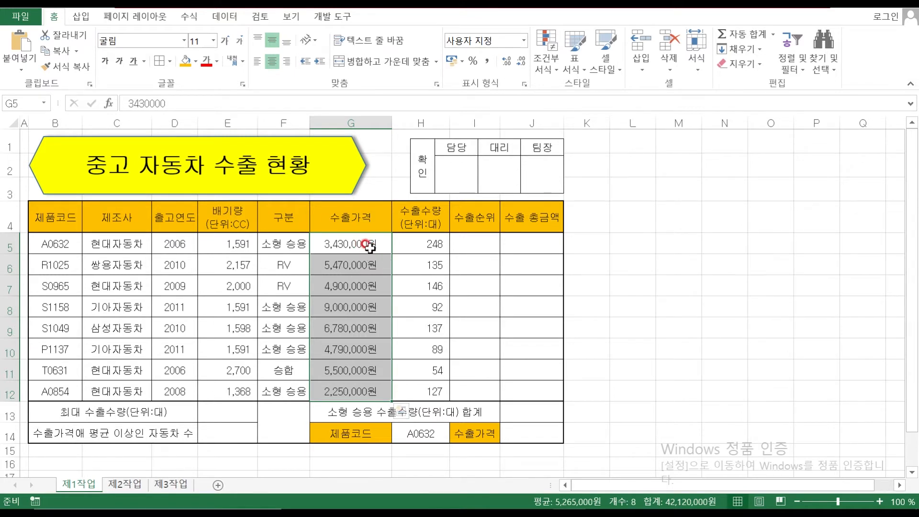
left_click(366, 245)
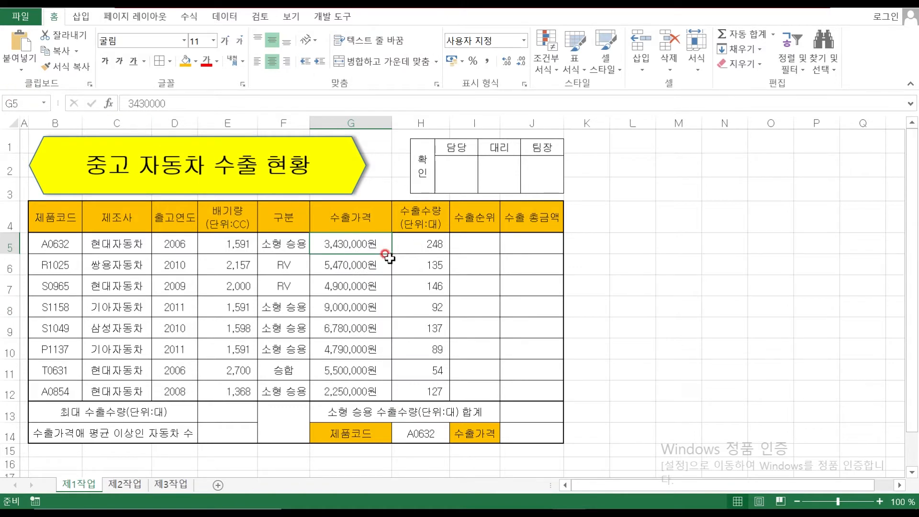
left_click(357, 263)
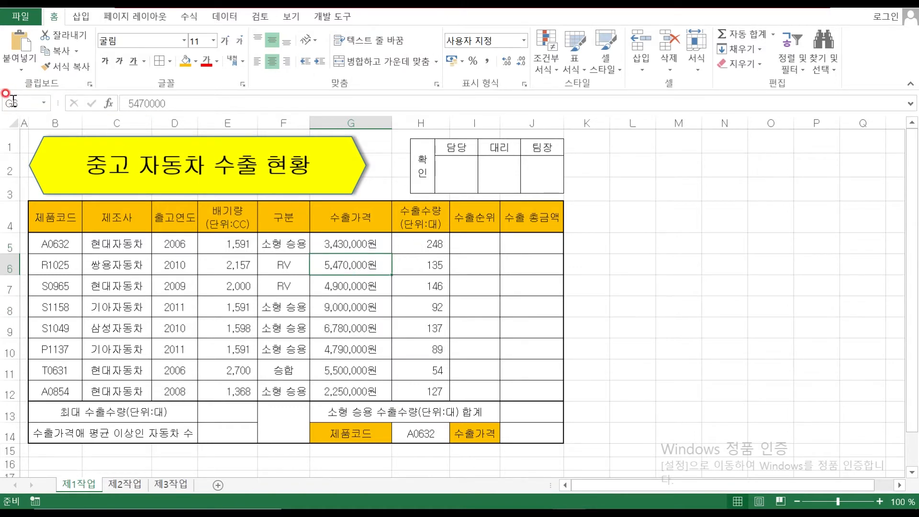
Name the range G5:G12 가격 via the Name Box and check the prices
left_click_drag(349, 245, 358, 389)
left_click(31, 102)
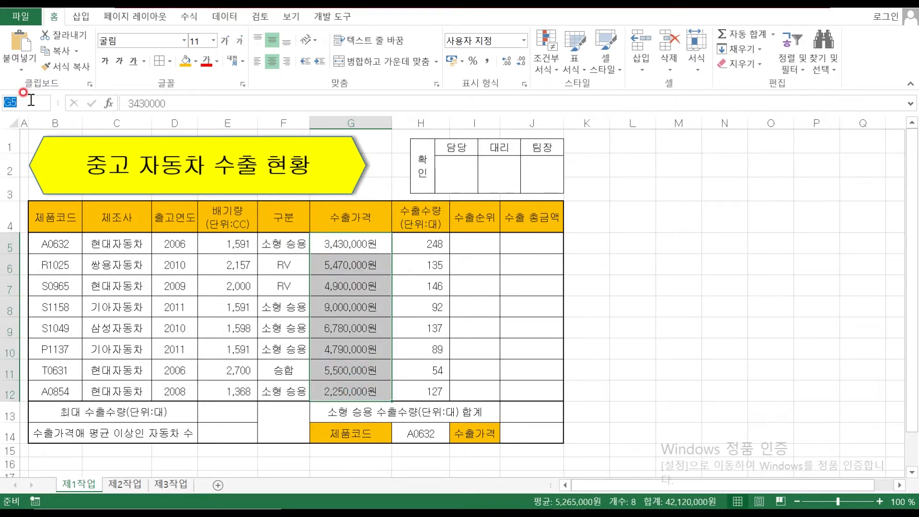
type("가격")
key("Return")
left_click(353, 250)
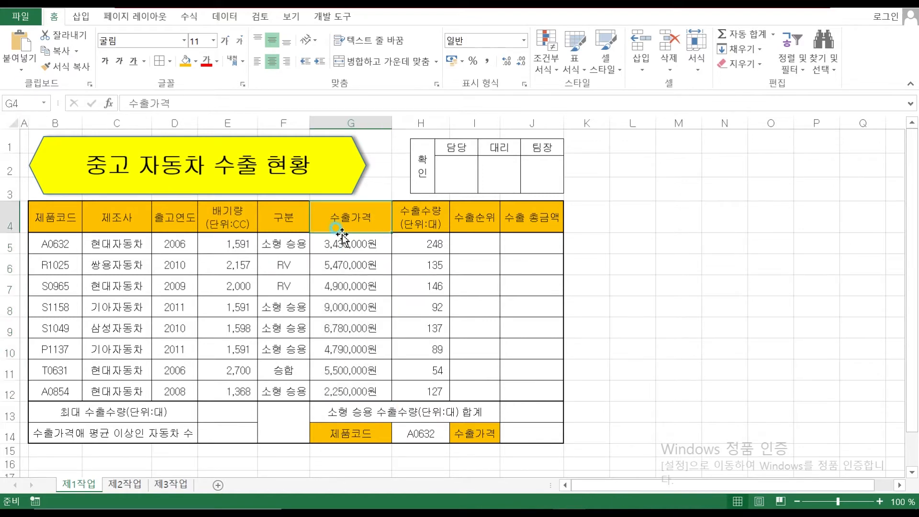
left_click(355, 297)
left_click(360, 388)
left_click(348, 267)
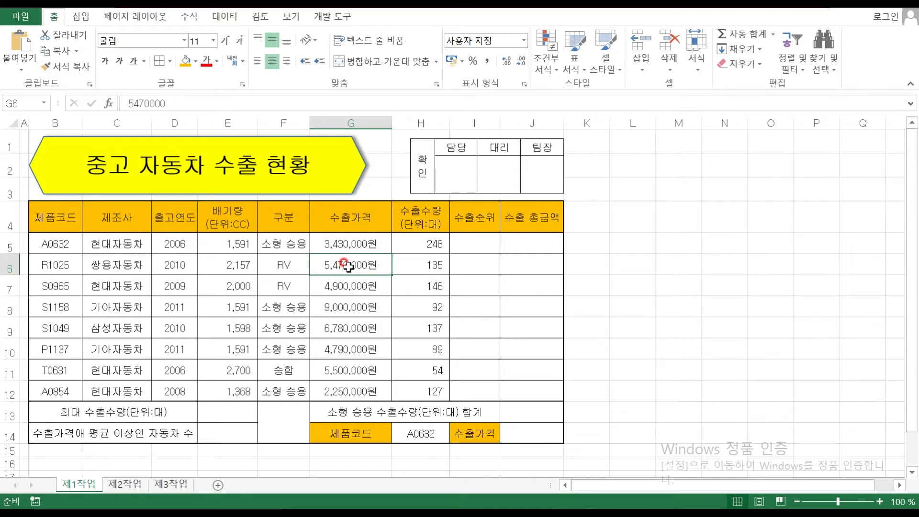
Add both rising and falling diagonal borders to the empty merged cell F13:F14
left_click(278, 418)
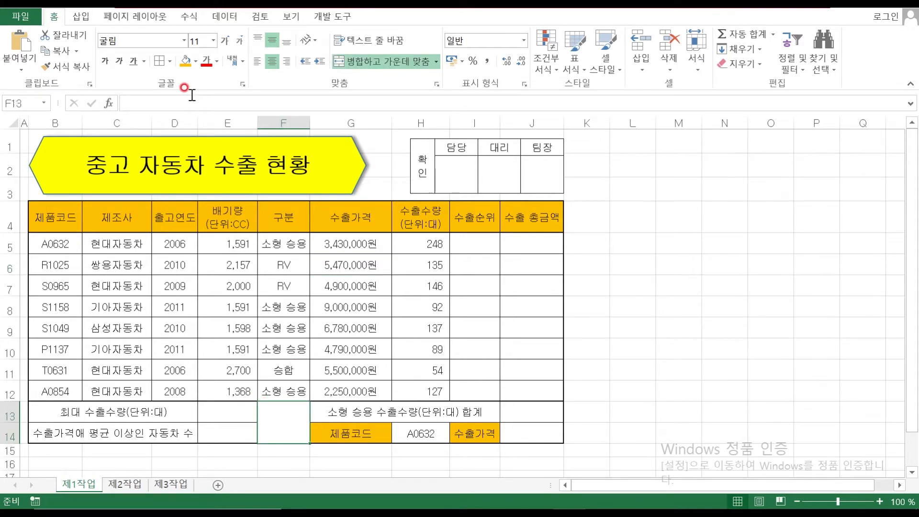
left_click(171, 63)
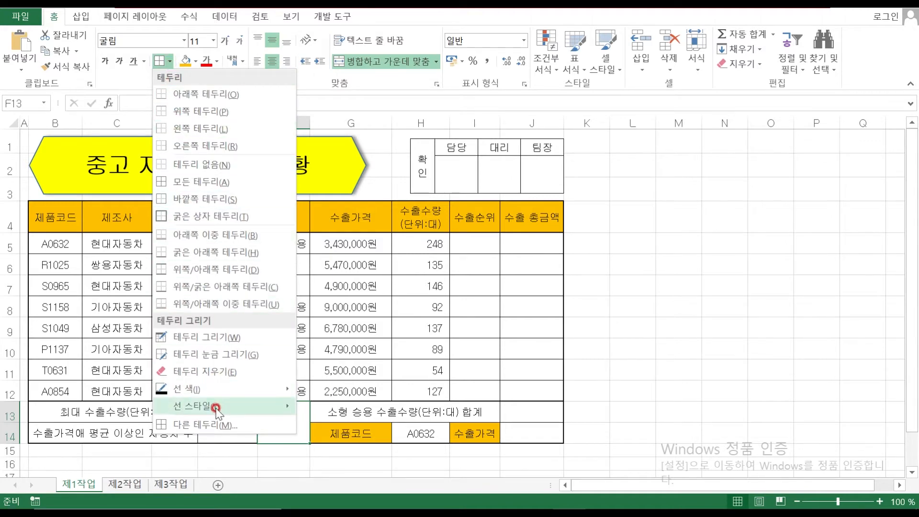
left_click(216, 424)
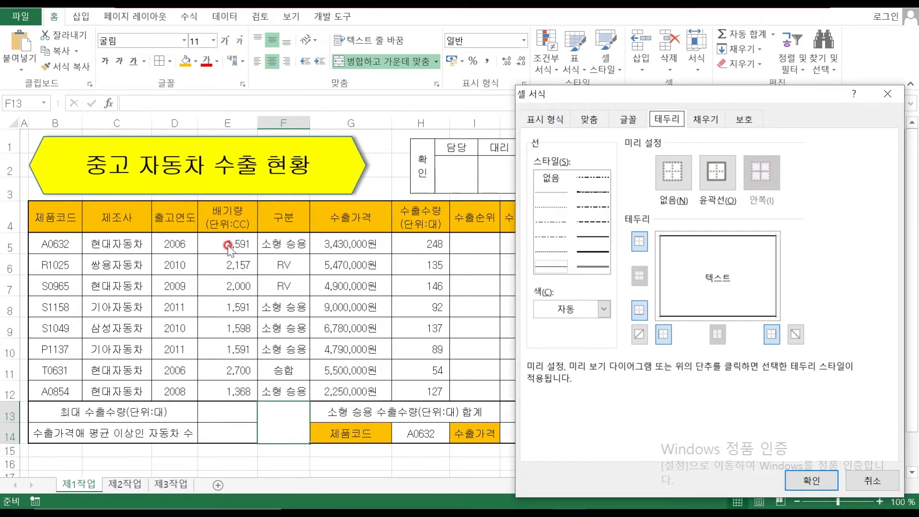
left_click(639, 334)
left_click(795, 336)
left_click(796, 483)
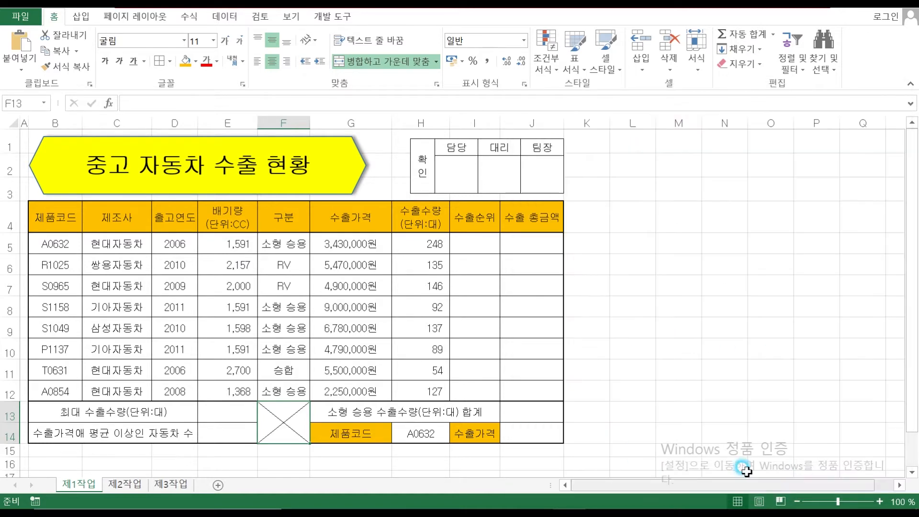
left_click(472, 238)
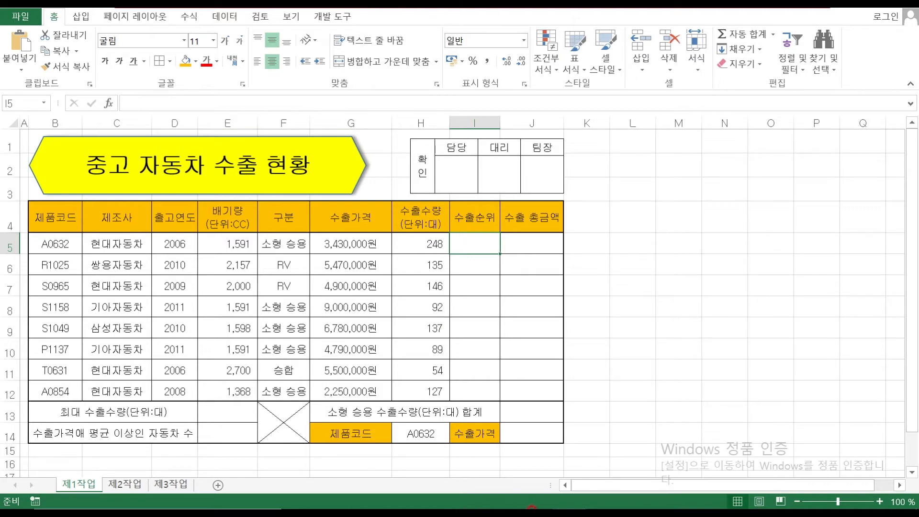
In the exam PDF, circle 수출수량 and underline the 1~3 condition of instruction (1)
left_click(532, 498)
scroll(350, 303, "down", 7)
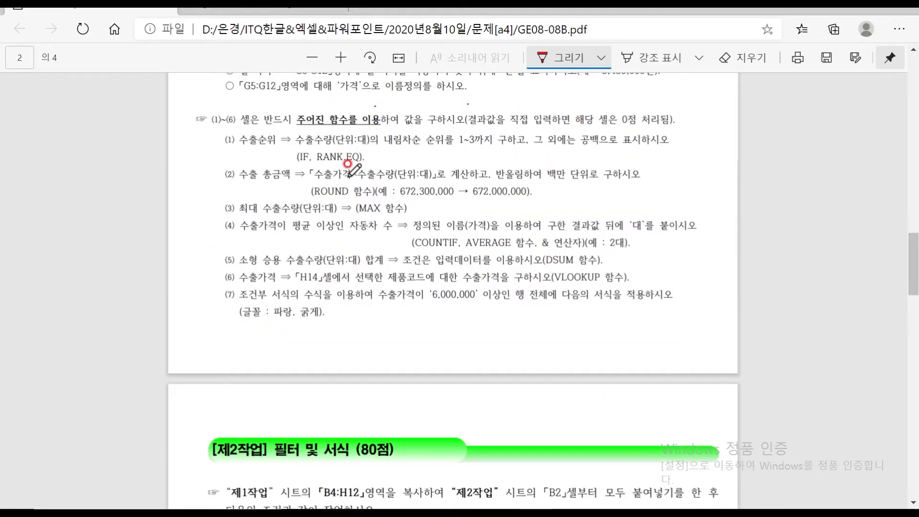
mouse_move(334, 135)
left_mouse_down()
mouse_move(308, 147)
mouse_move(292, 139)
mouse_move(326, 131)
mouse_move(338, 140)
left_mouse_up()
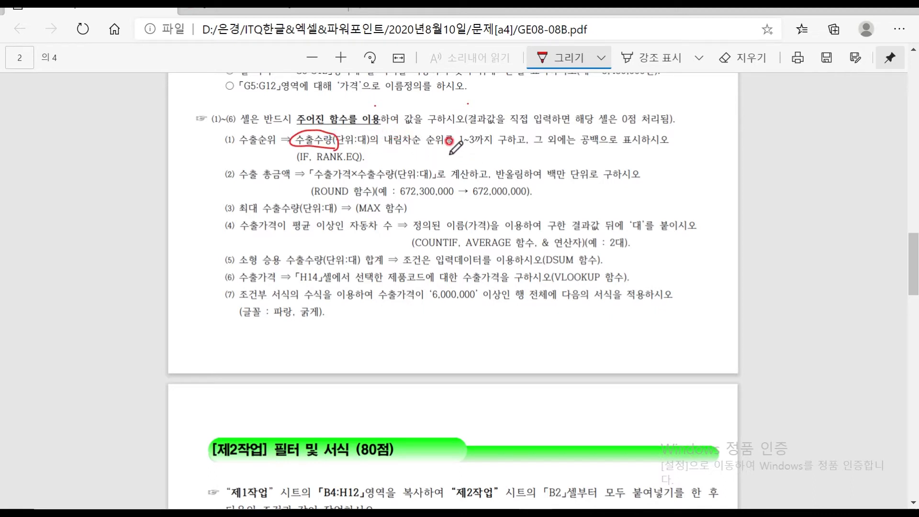
left_click_drag(426, 147, 520, 148)
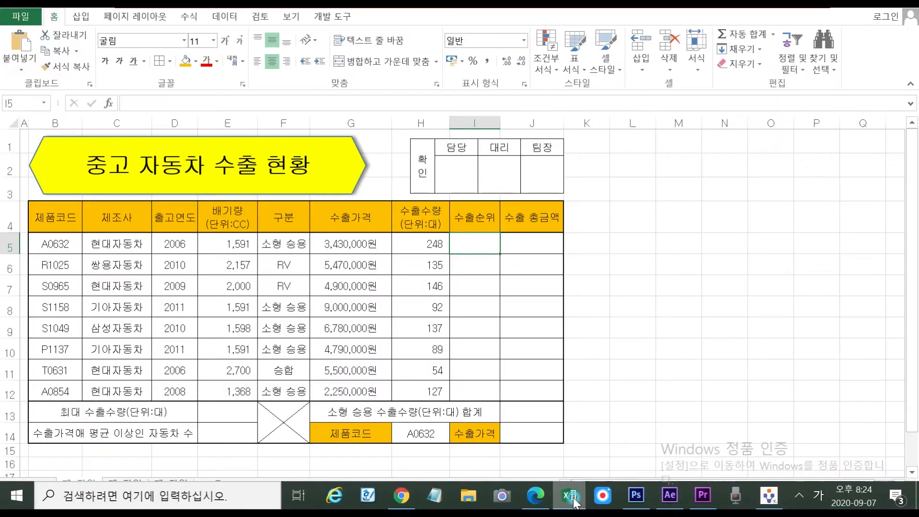
Start I5 as =IF( with RANK() typed as its logical test
left_click(578, 501)
type("=")
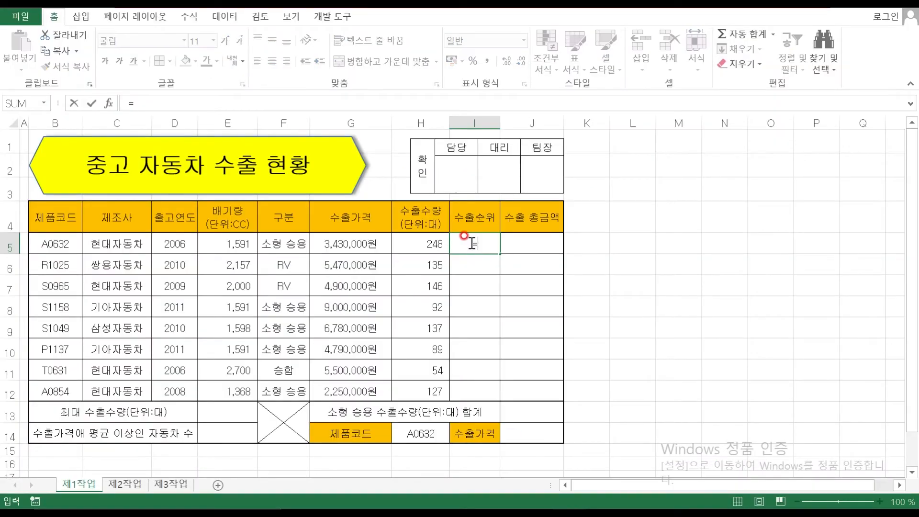
type("IF")
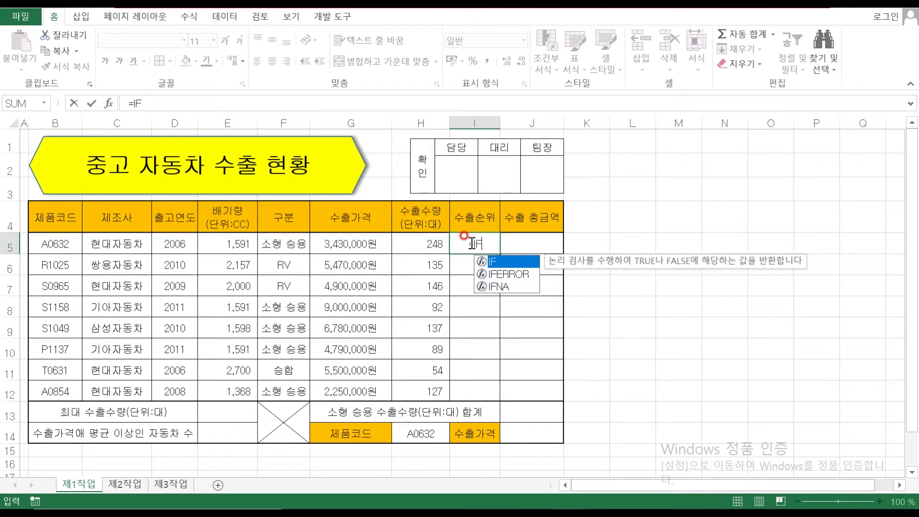
type("(")
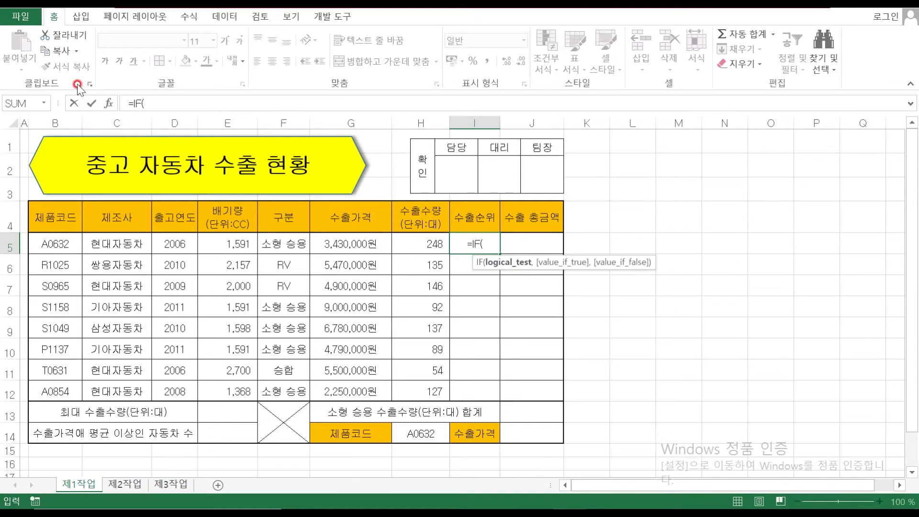
left_click(109, 103)
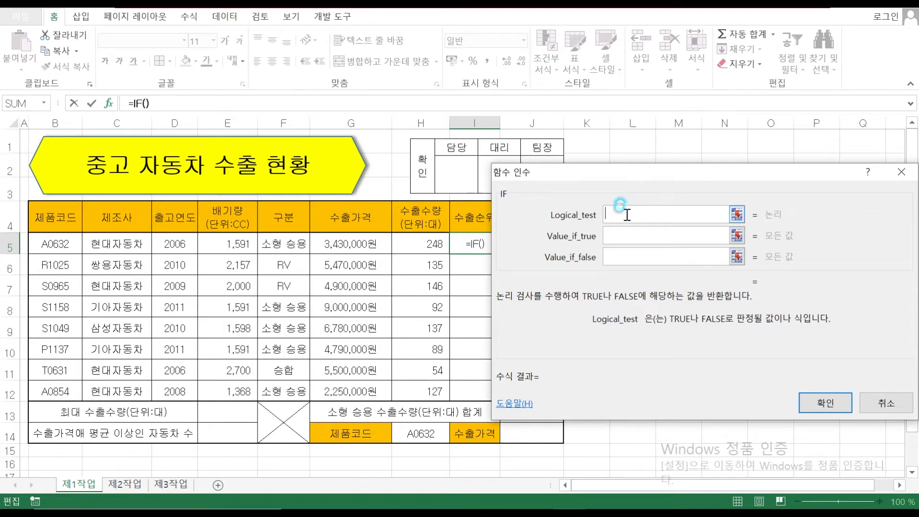
type("RANK()")
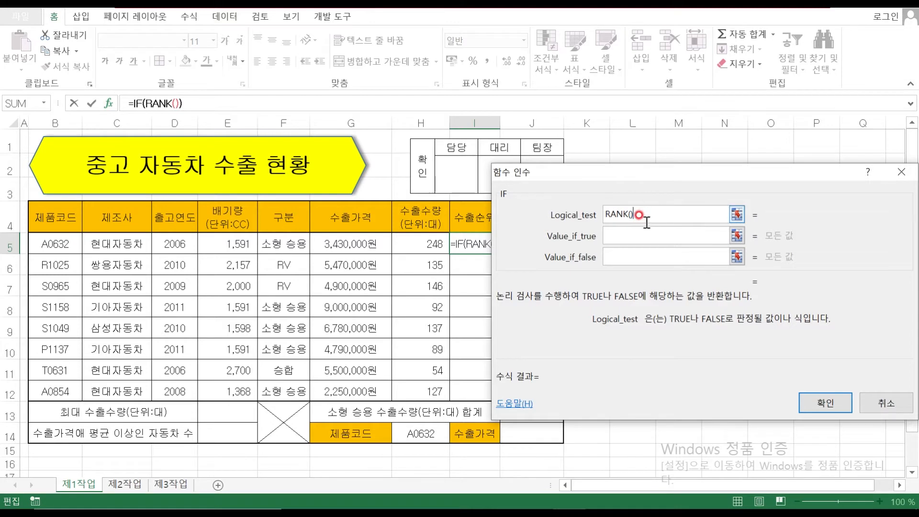
left_click(175, 105)
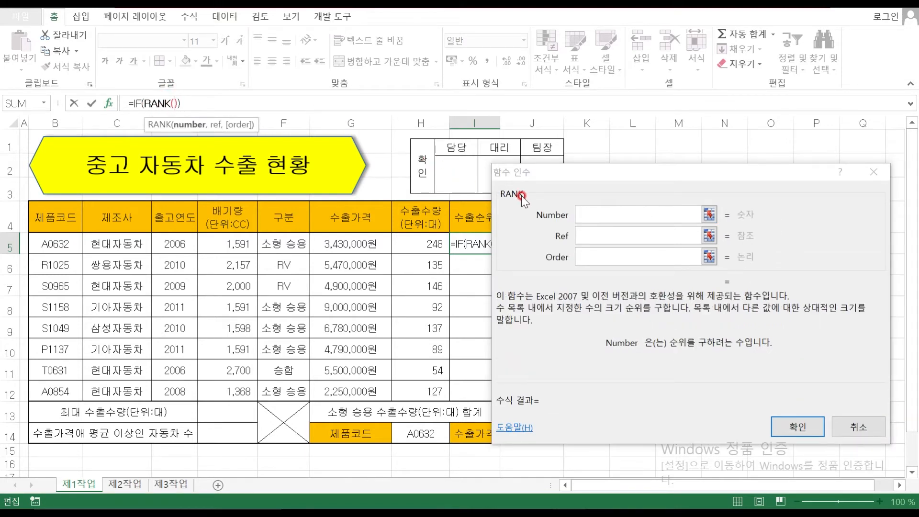
Change the nested RANK to RANK.EQ and focus its Number argument
left_click(582, 211)
left_click_drag(582, 181, 694, 174)
left_click(704, 207)
left_click(469, 245)
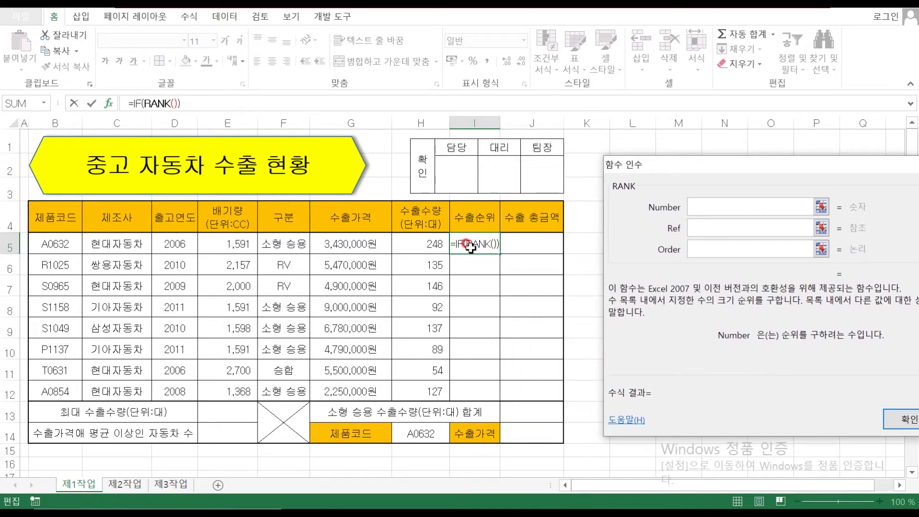
left_click(407, 242)
left_click(165, 104)
type(".EQ")
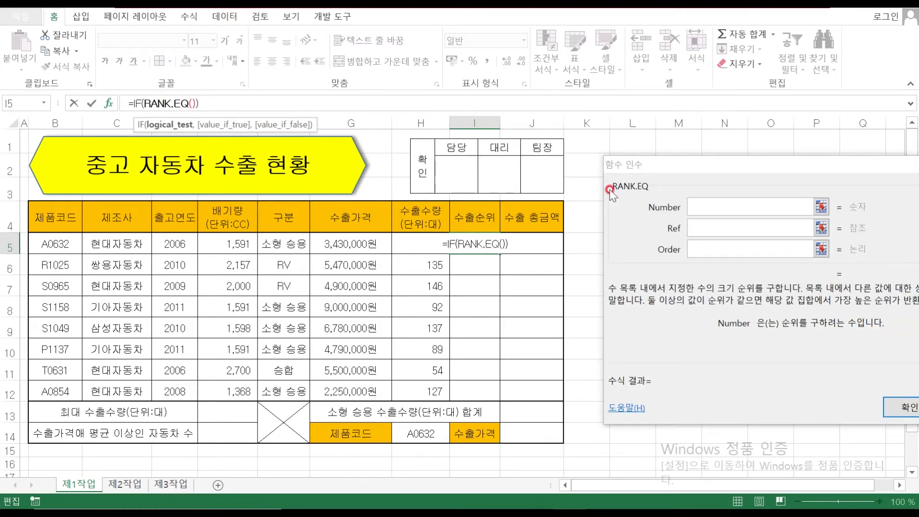
left_click(711, 187)
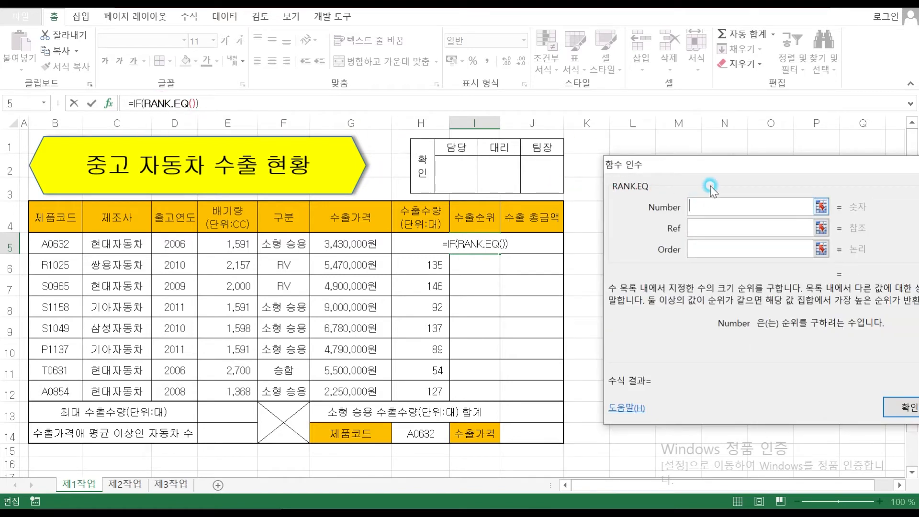
Set RANK.EQ's Number to H5 and Ref to the absolute range $H$5:$H$12
left_click(411, 250)
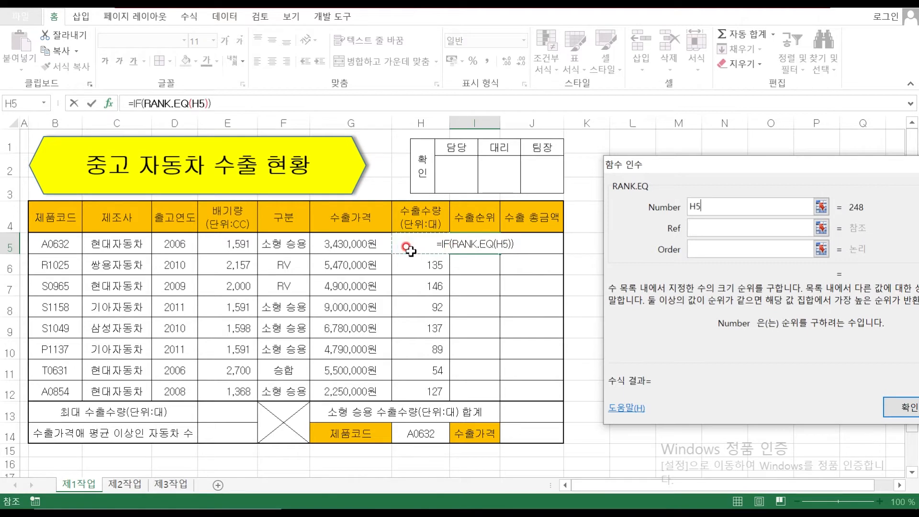
left_click(694, 228)
left_click(423, 245)
left_click_drag(423, 244, 424, 388)
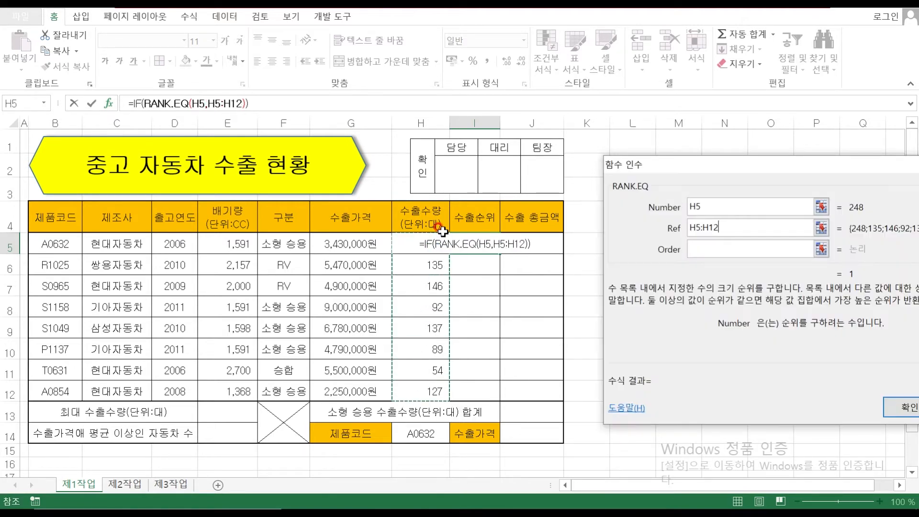
left_click(704, 203)
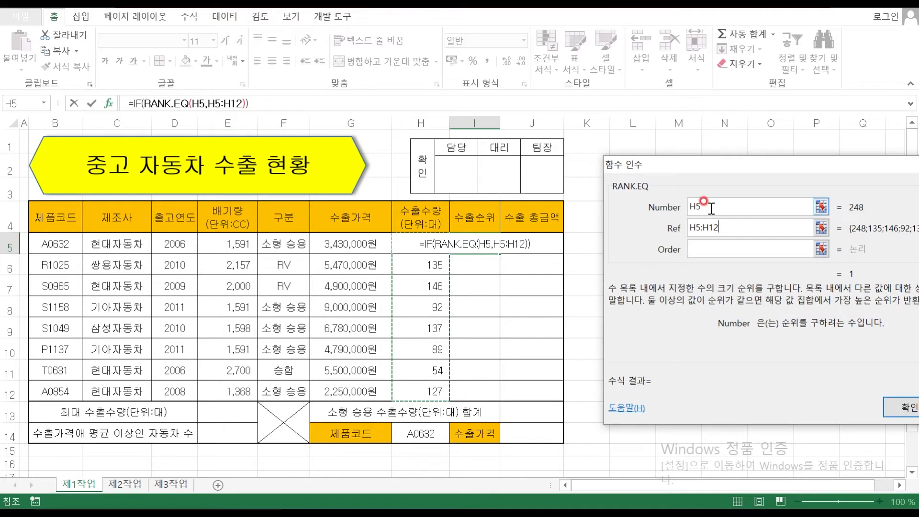
left_click(735, 228)
left_click(736, 228)
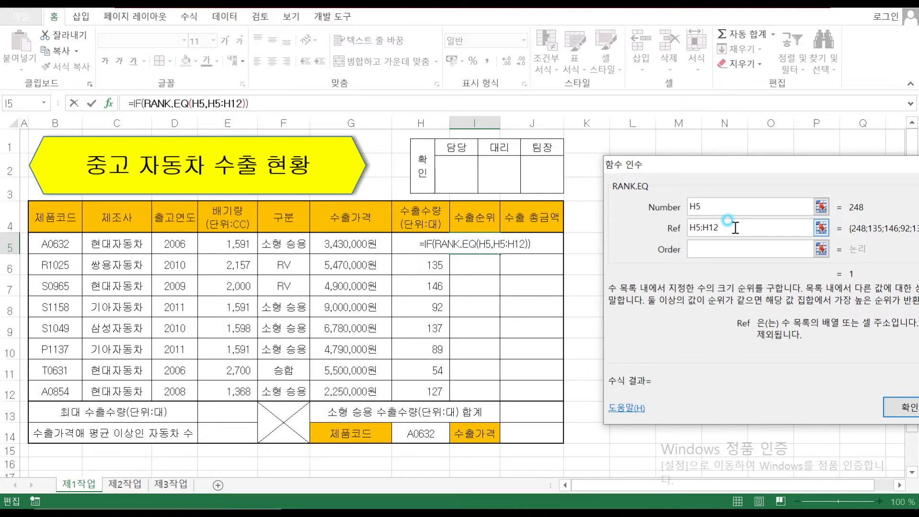
left_click_drag(736, 228, 677, 229)
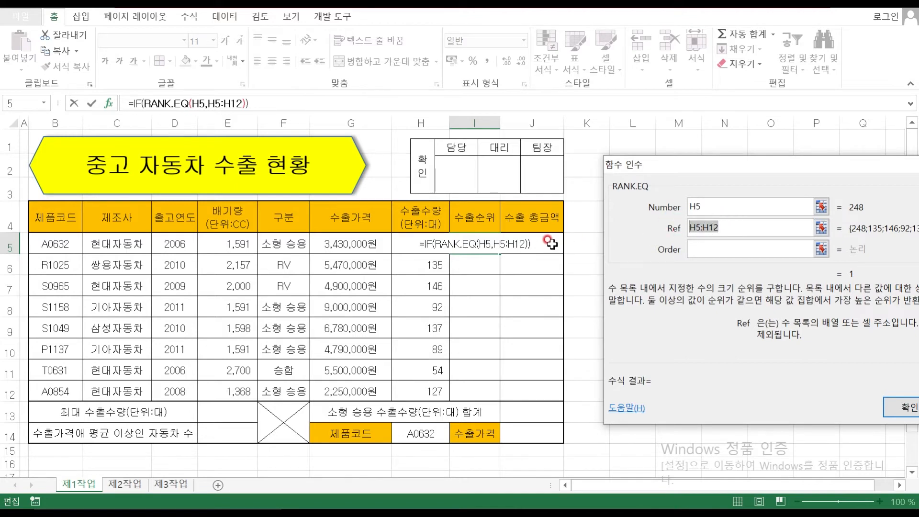
key("F4")
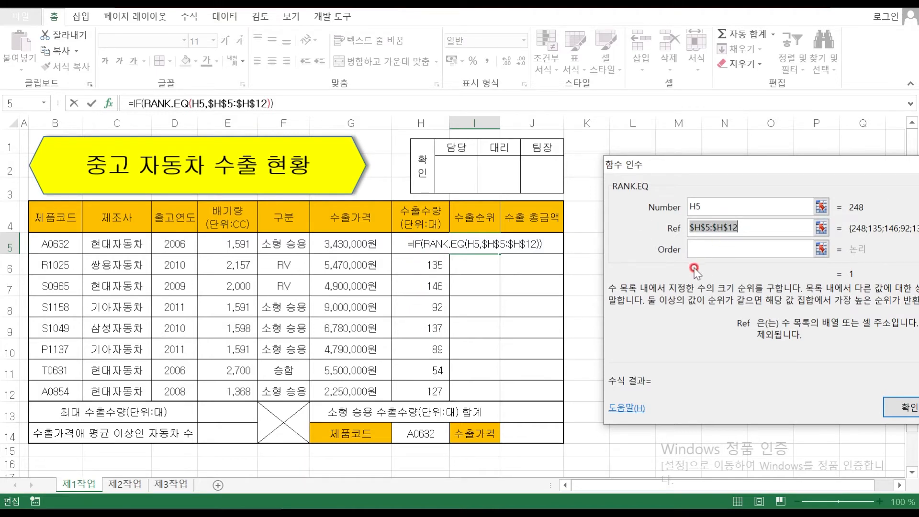
Set the RANK.EQ order to 0 to rank from highest
left_click(697, 250)
type("0")
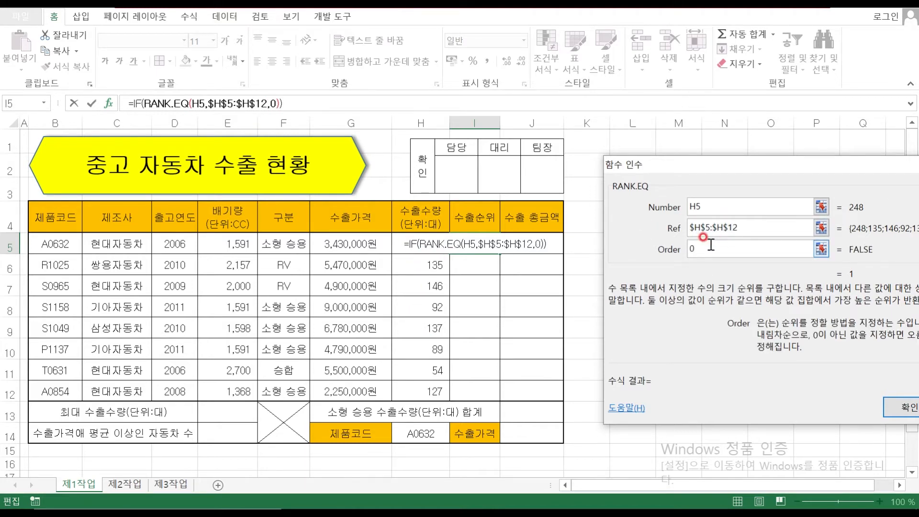
left_click(715, 208)
left_click_drag(701, 172, 656, 128)
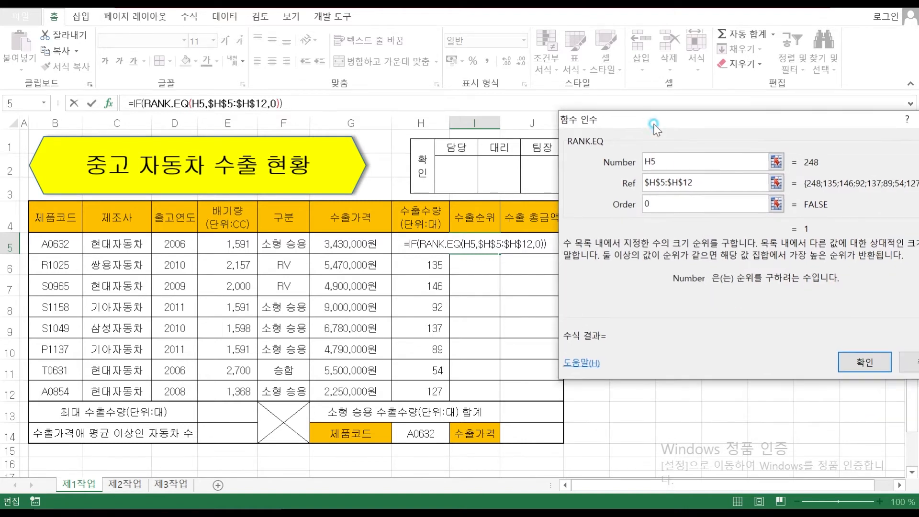
left_click(147, 104)
Append <=3 to the IF logical test so only top-three ranks qualify
left_click(135, 103)
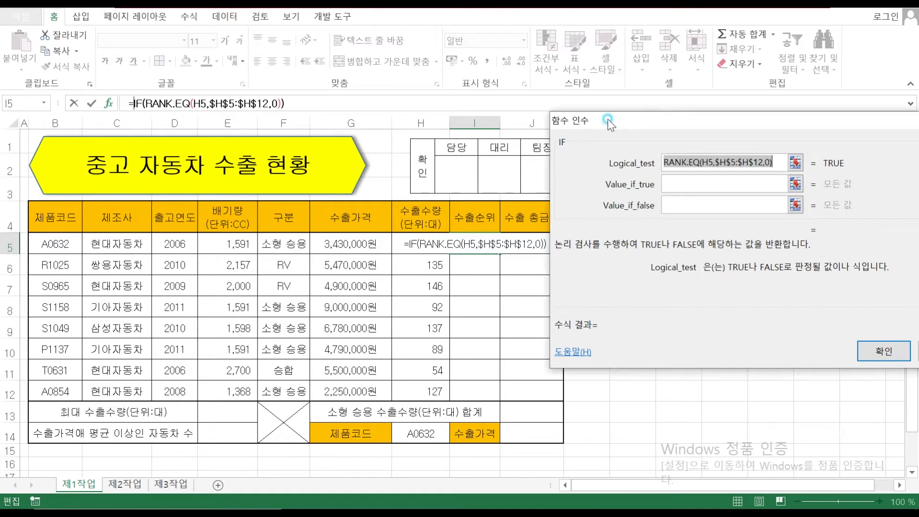
left_click_drag(608, 120, 599, 121)
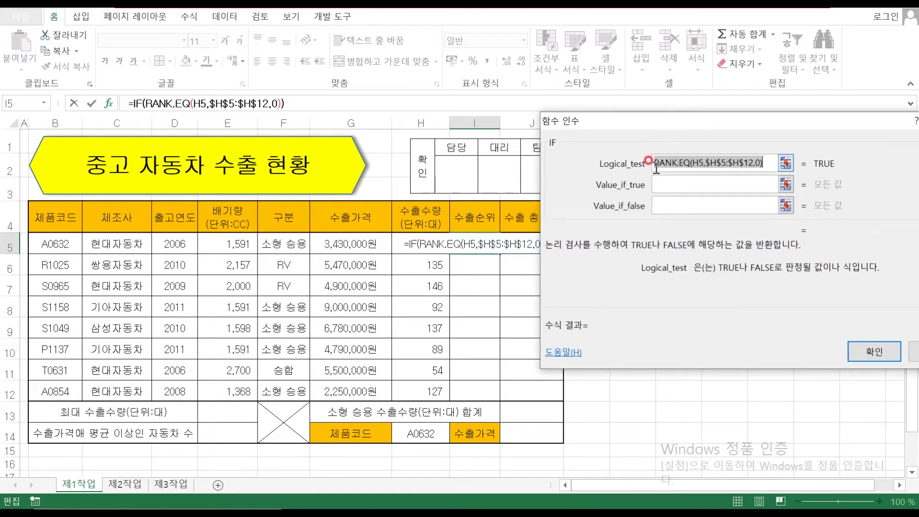
left_click(771, 163)
type("<=3")
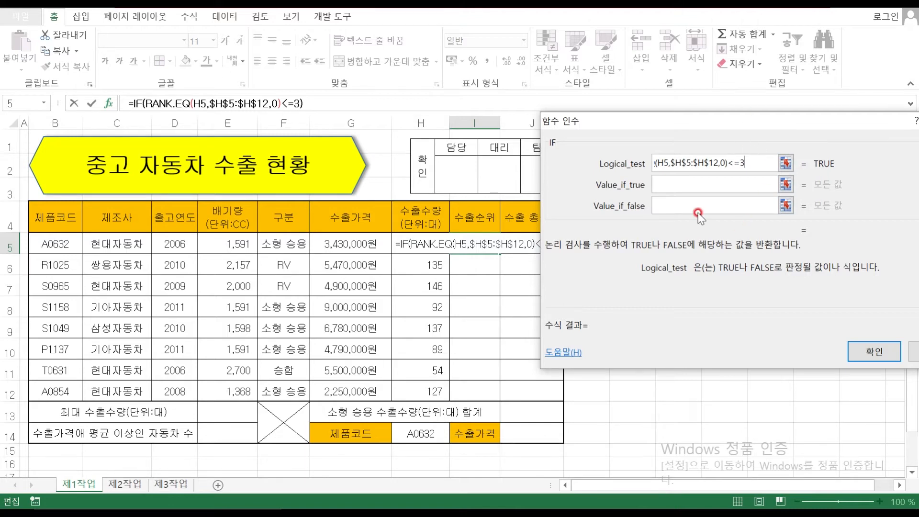
Use the copied RANK.EQ(H5,$H$5:$H$12,0) as the true value and "" as the false value
left_click(691, 182)
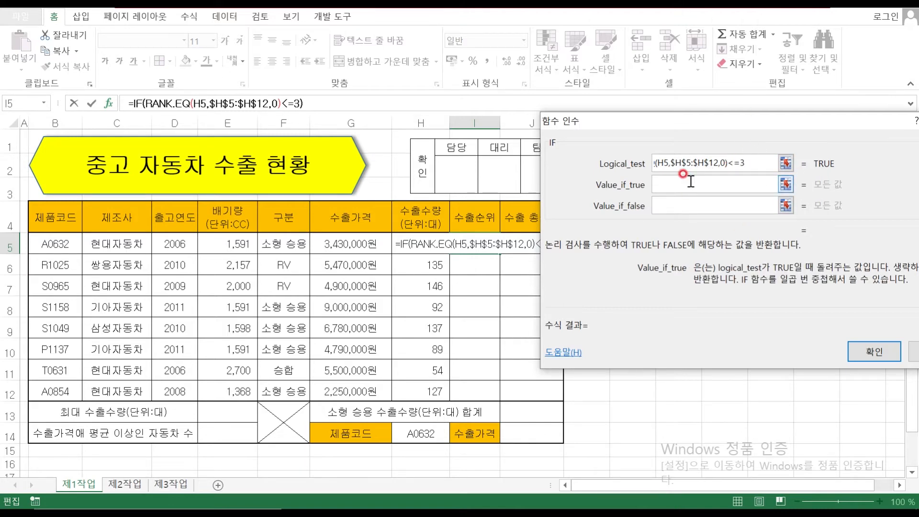
left_click(728, 164)
left_click_drag(728, 163, 615, 167)
key("ctrl+c")
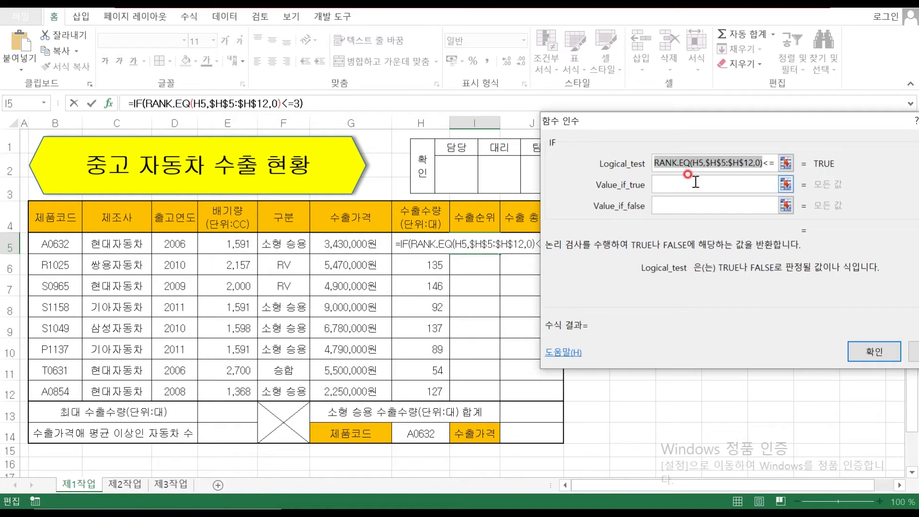
left_click(684, 184)
key("ctrl+v")
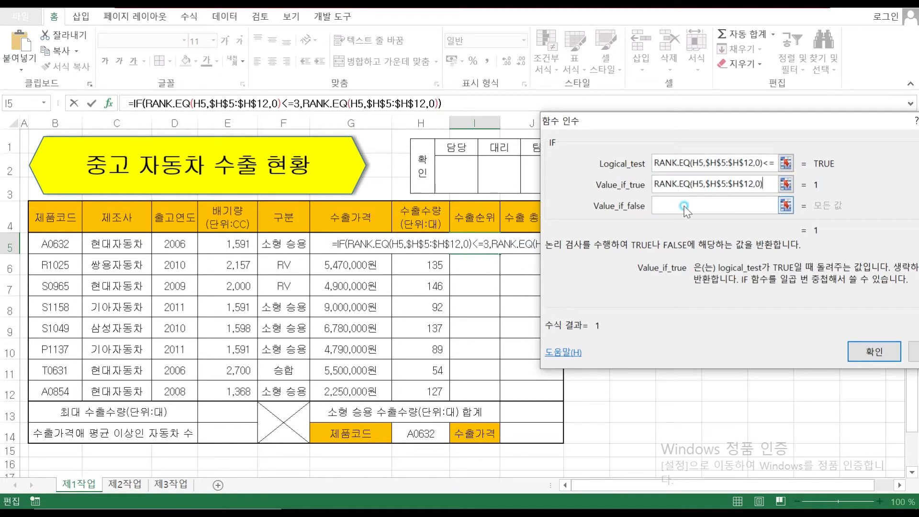
left_click(677, 200)
type("\"\"")
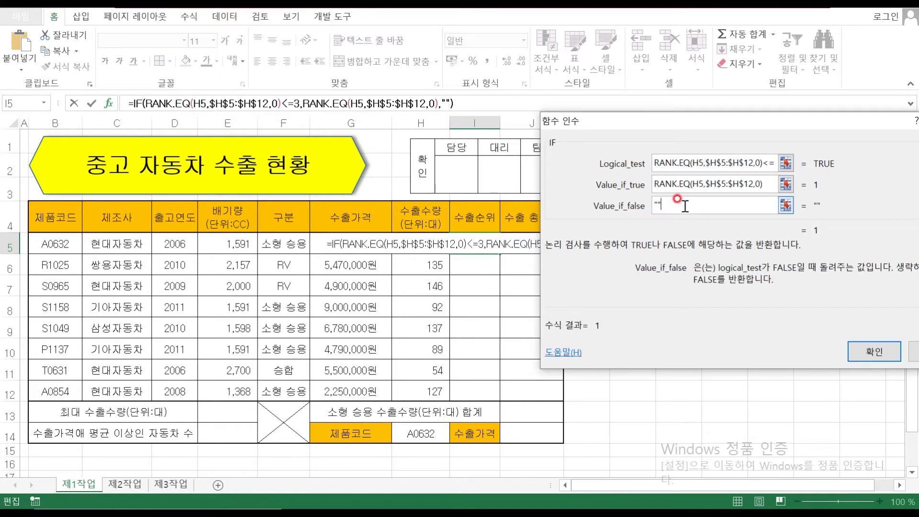
Fill I5's rank formula down to I12 without formatting, showing ranks 1, 2, 3
left_click(869, 349)
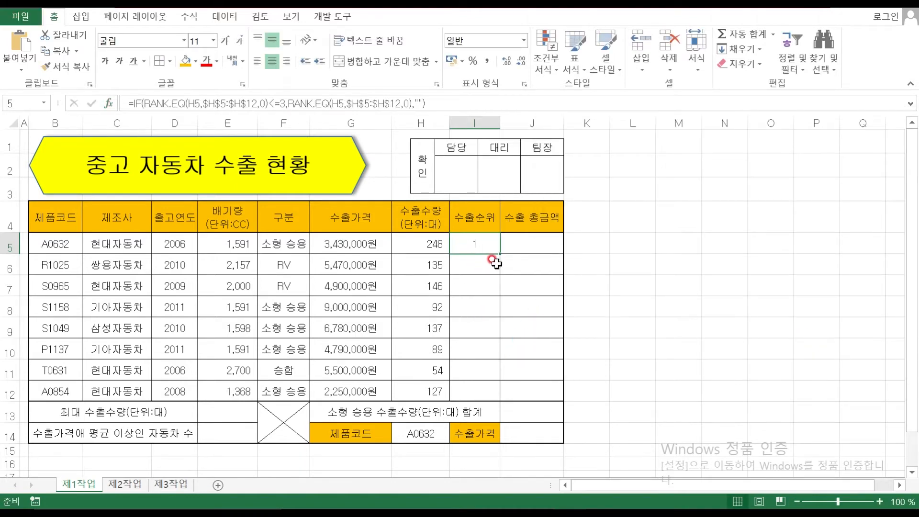
left_click_drag(500, 254, 495, 396)
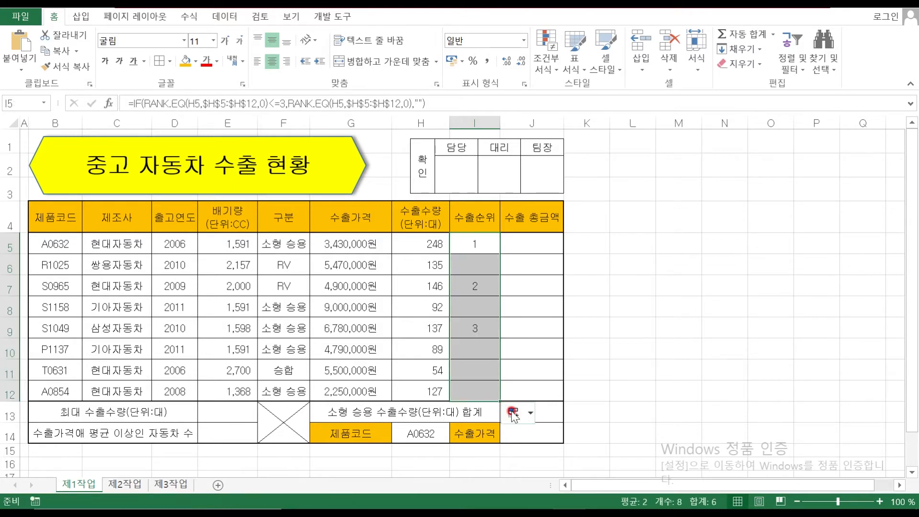
left_click(528, 412)
left_click(488, 468)
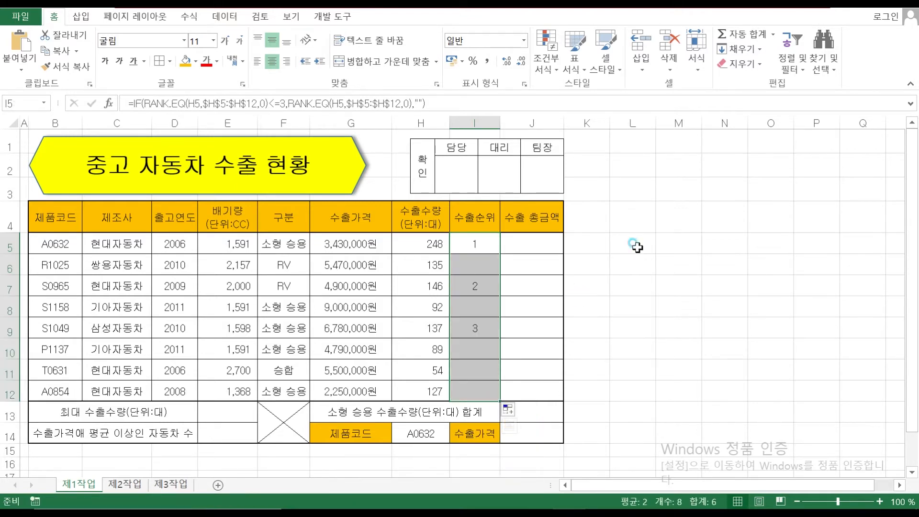
left_click(478, 244)
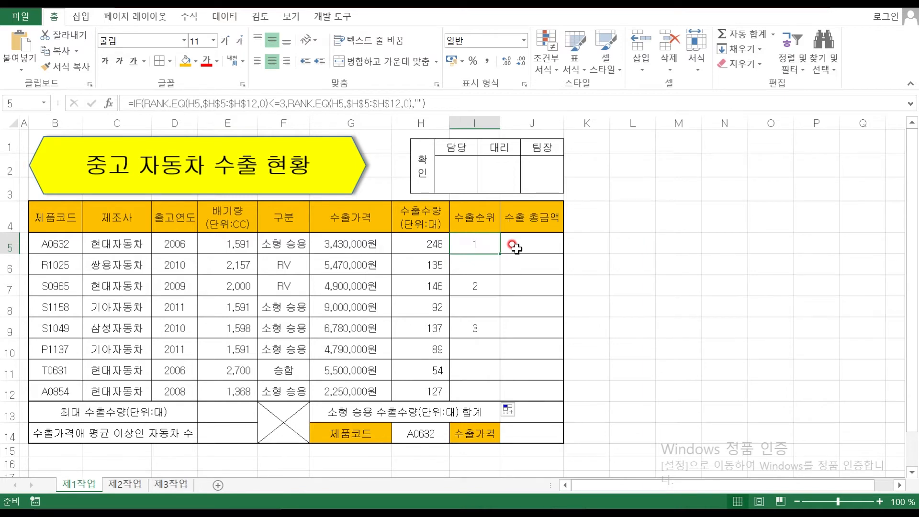
left_click(530, 246)
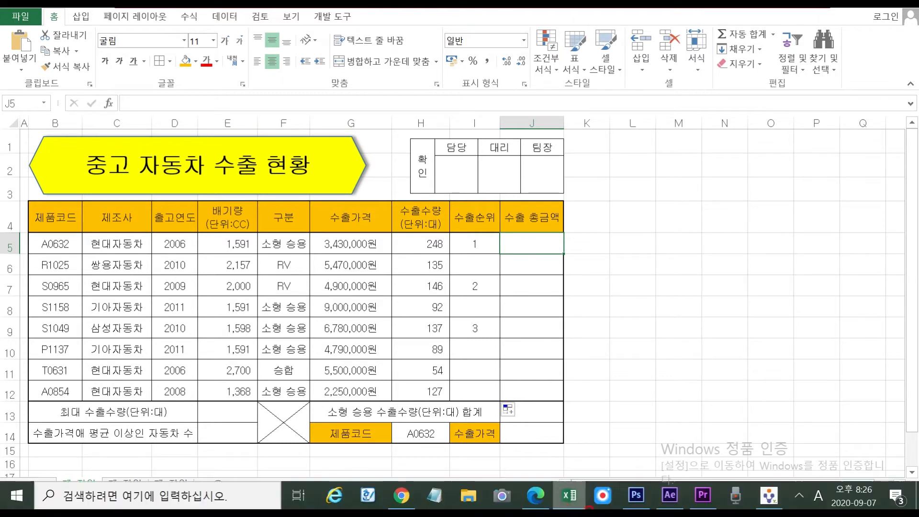
left_click(588, 496)
Read the 제1작업 sample table and the ROUND instruction for 수출 총금액 in the PDF, then go back to Excel
scroll(579, 277, "up", 3)
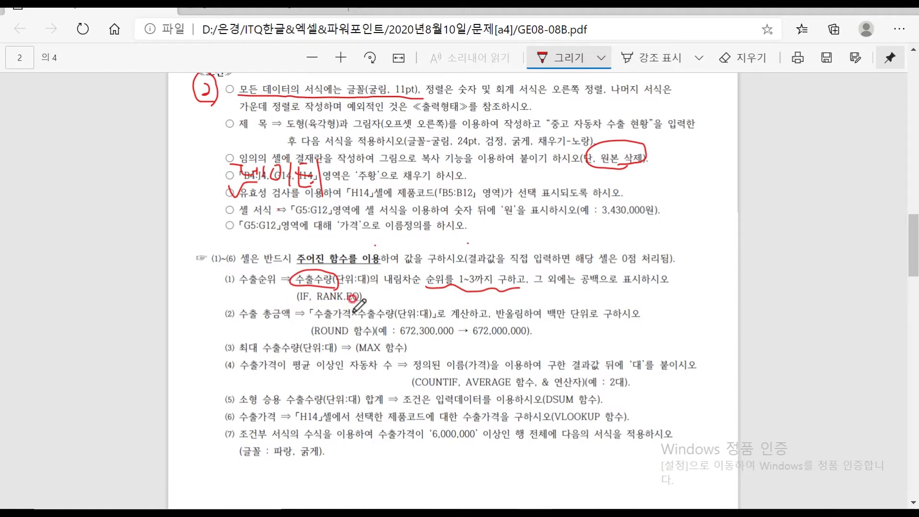
scroll(381, 312, "up", 9)
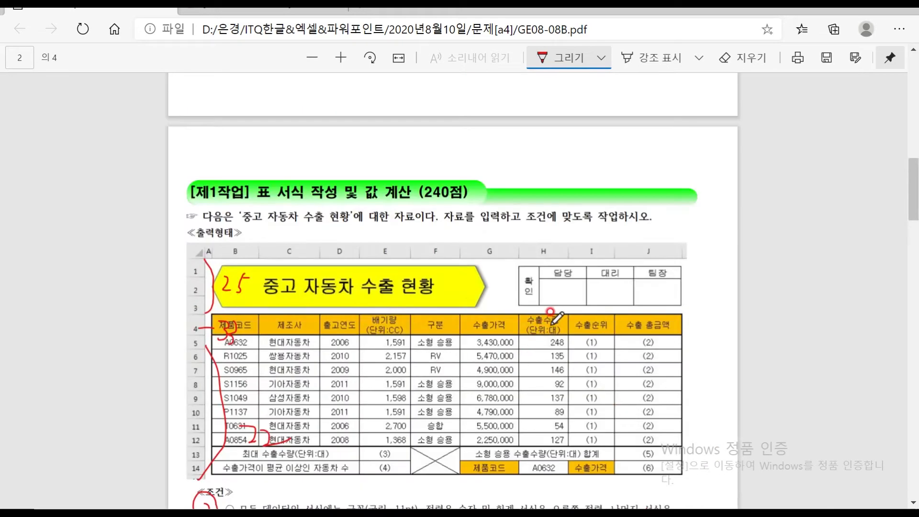
scroll(470, 340, "down", 10)
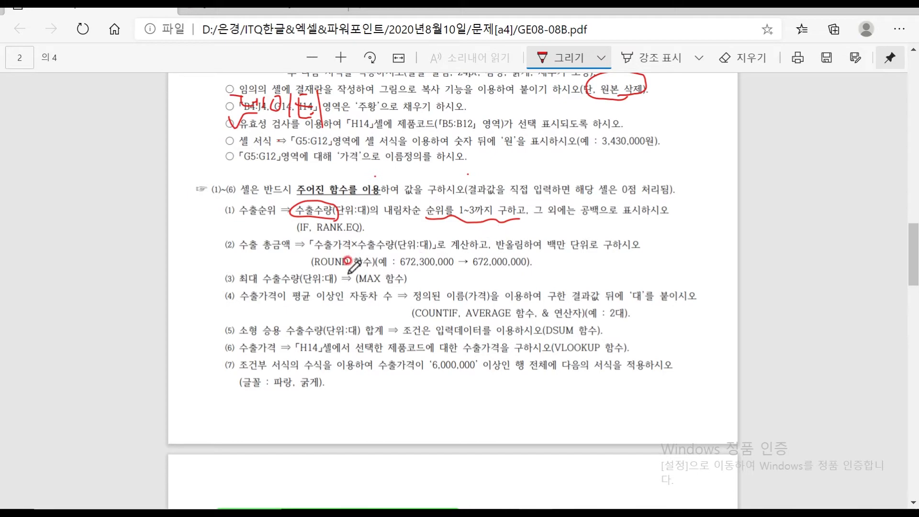
mouse_move(646, 507)
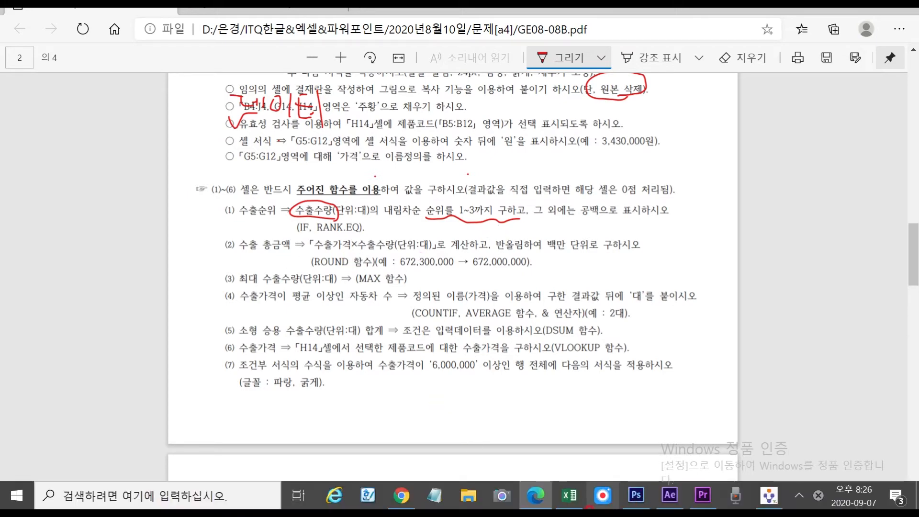
left_click(571, 497)
Note ROUND, ROUNDUP and ROUNDDOWN in L5:L7, then delete the ROUNDUP and ROUNDDOWN notes
left_click(636, 245)
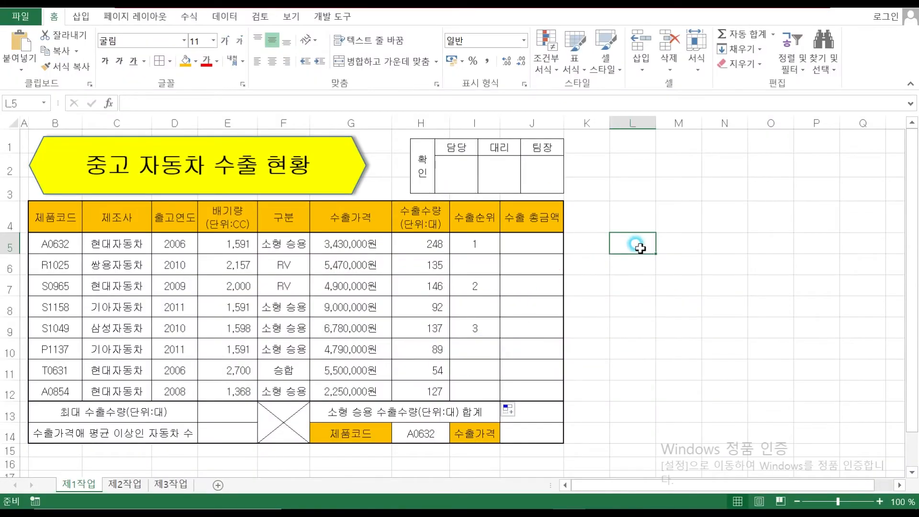
type("ROUND")
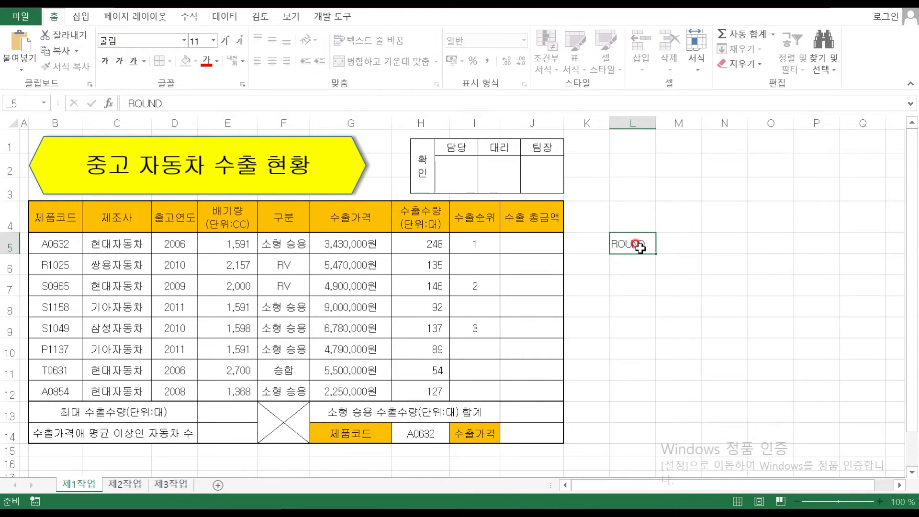
key("Return")
type("RO")
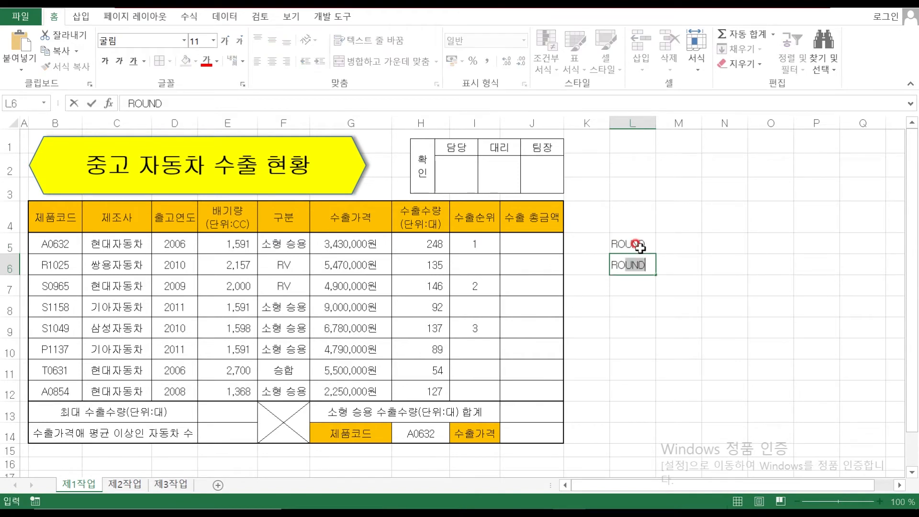
type("UNDUP")
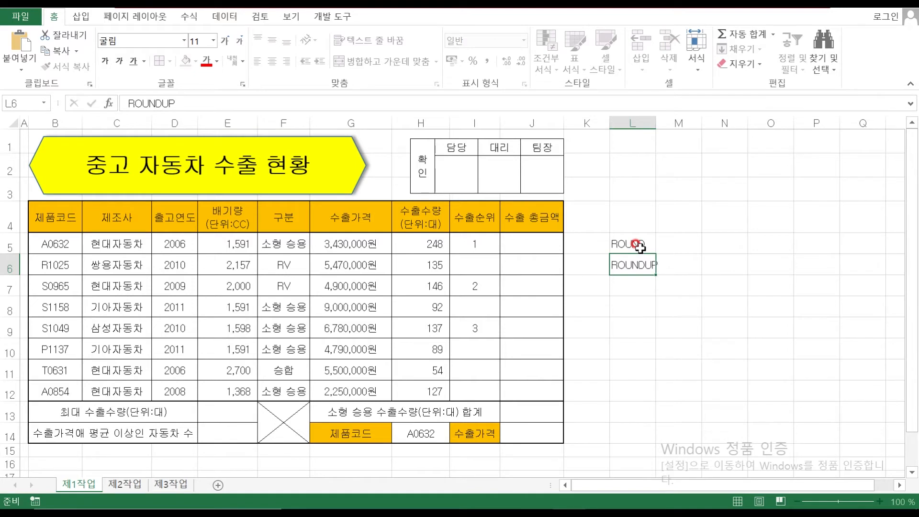
key("Return")
type("ROUNDDOWN")
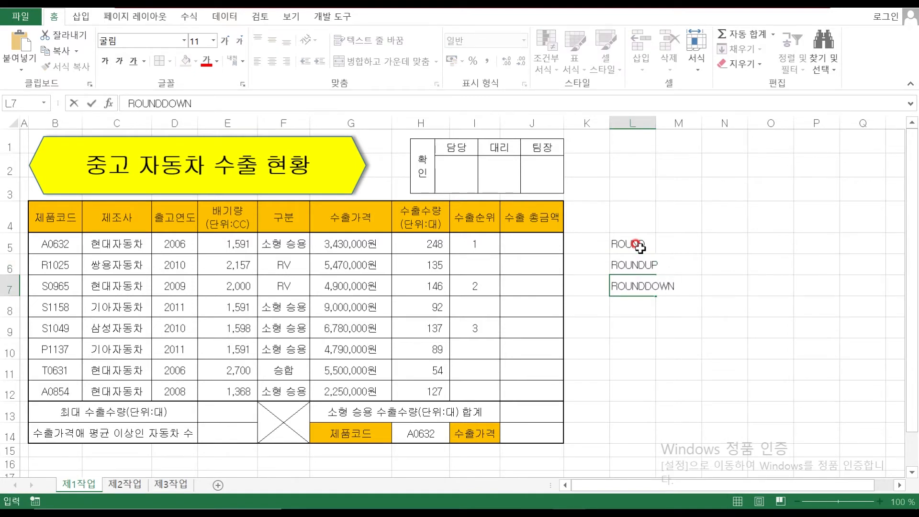
key("Return")
left_click(641, 247)
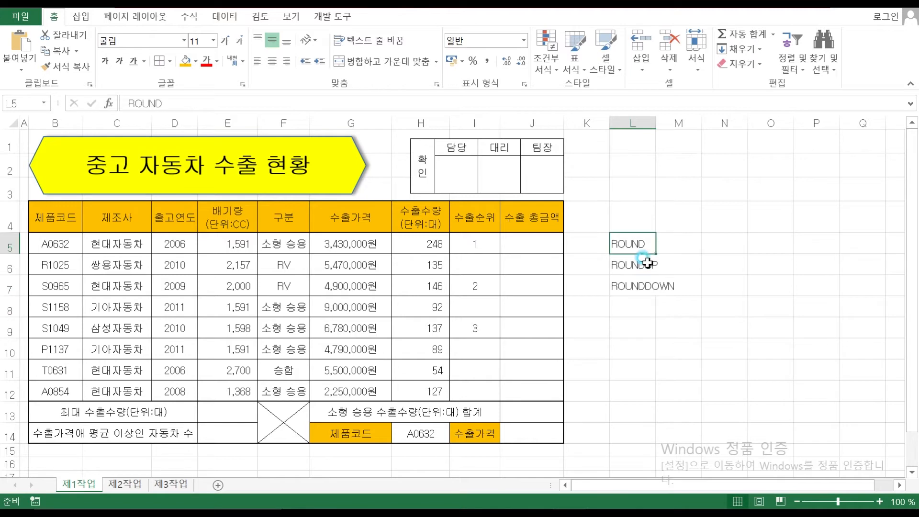
left_click_drag(644, 261, 665, 292)
key("Delete")
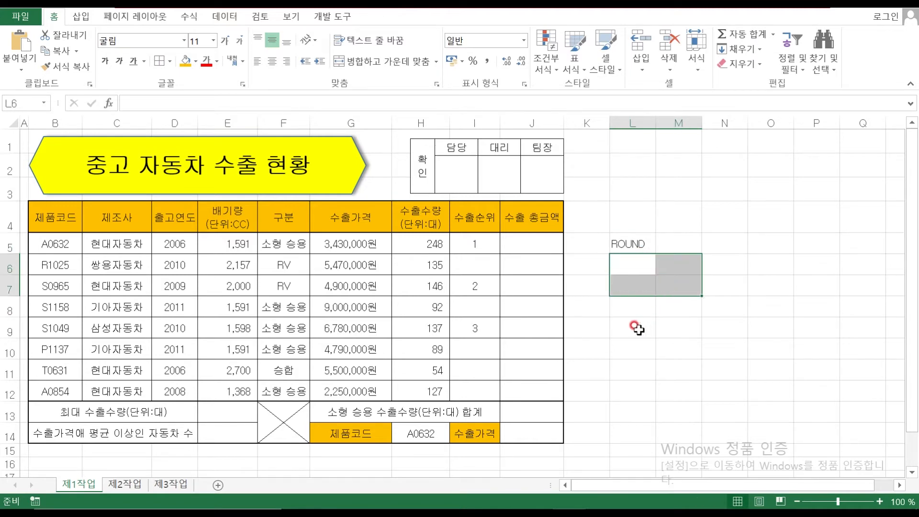
left_click(637, 326)
Add 까지 in L6 and 천의자리 in L7 under the ROUND note
left_click(628, 246)
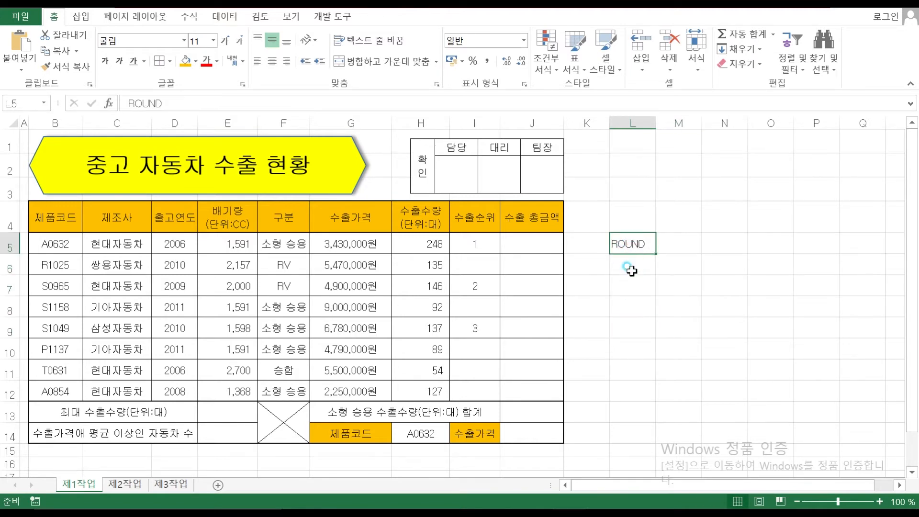
left_click(630, 266)
type("까지")
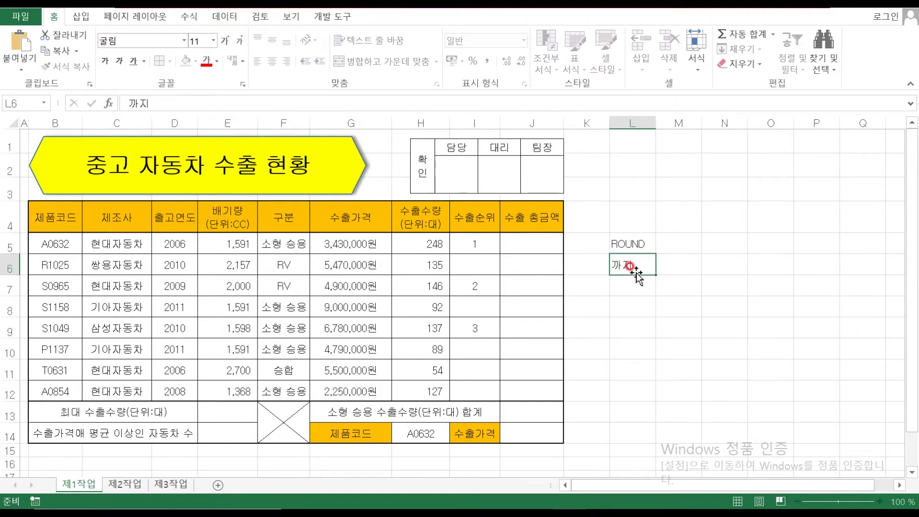
key("Return")
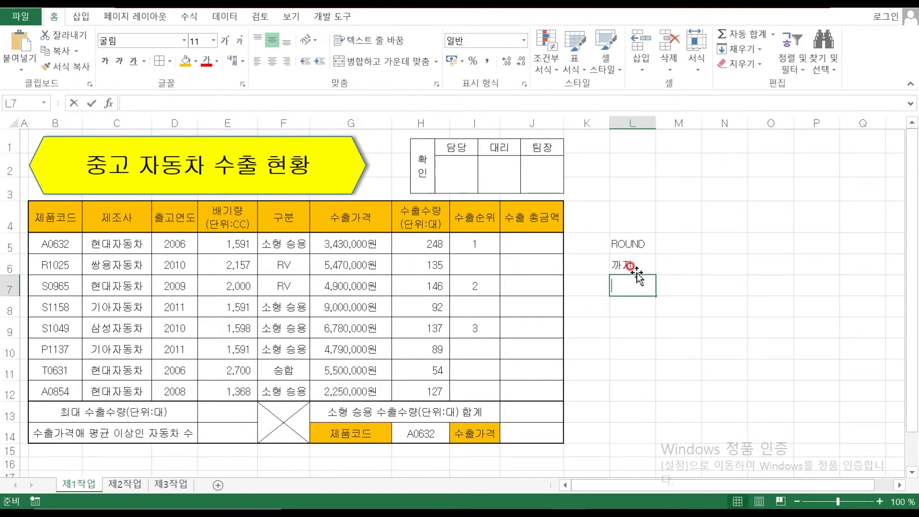
type("천의자리")
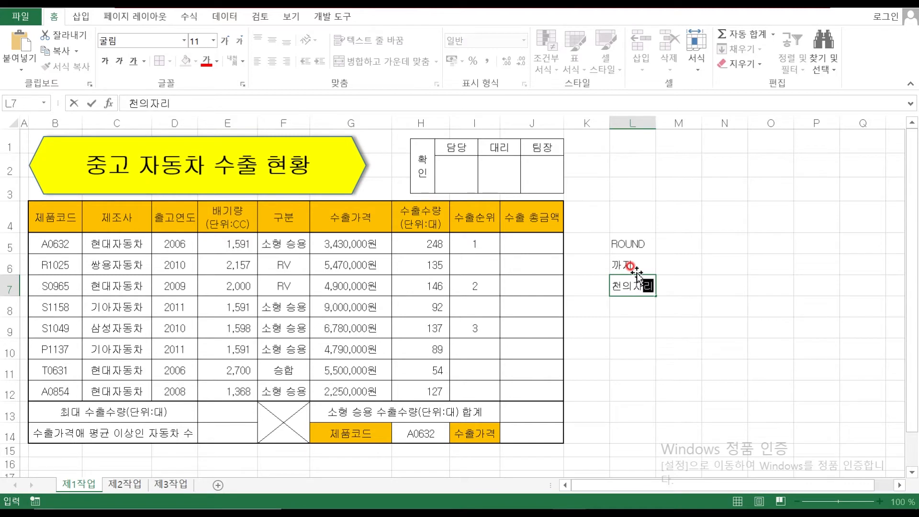
key("Return")
Label M7 일의자리 and N7 소수2째짜리
key("Up")
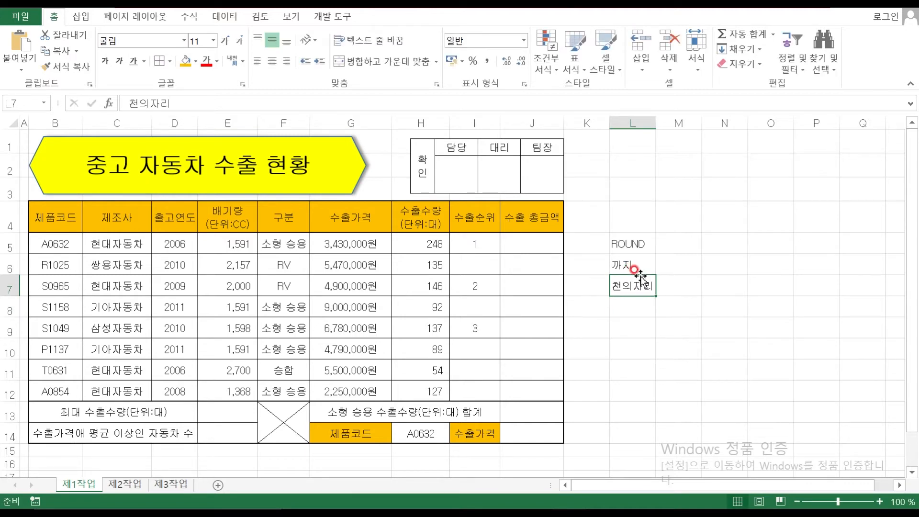
key("Right")
type("일의자리")
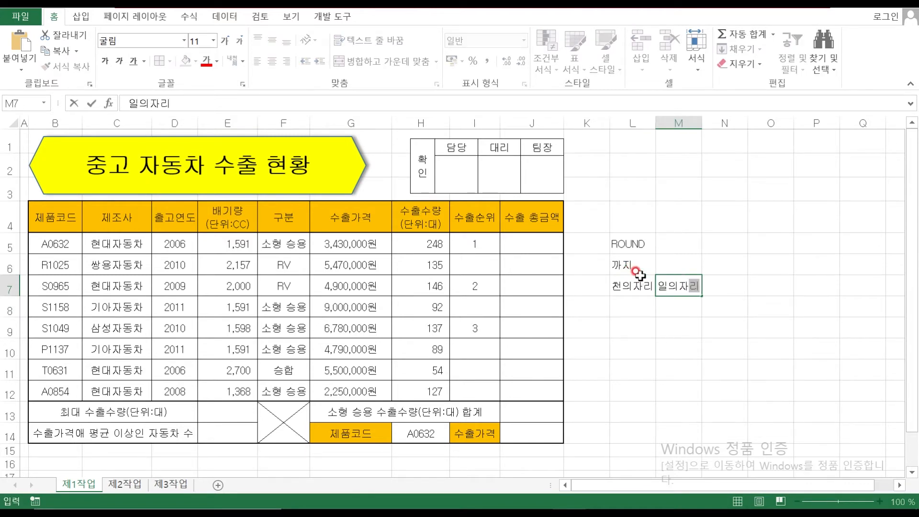
key("Right")
type("소수")
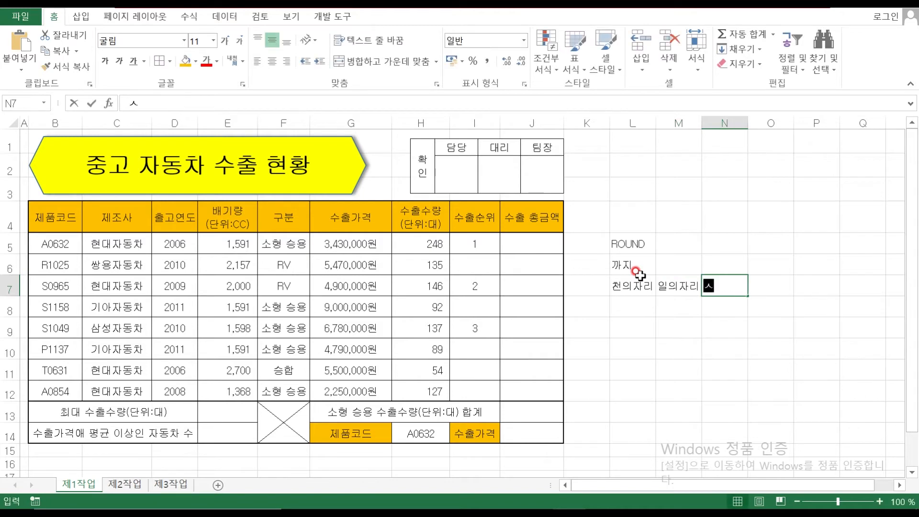
type("2재")
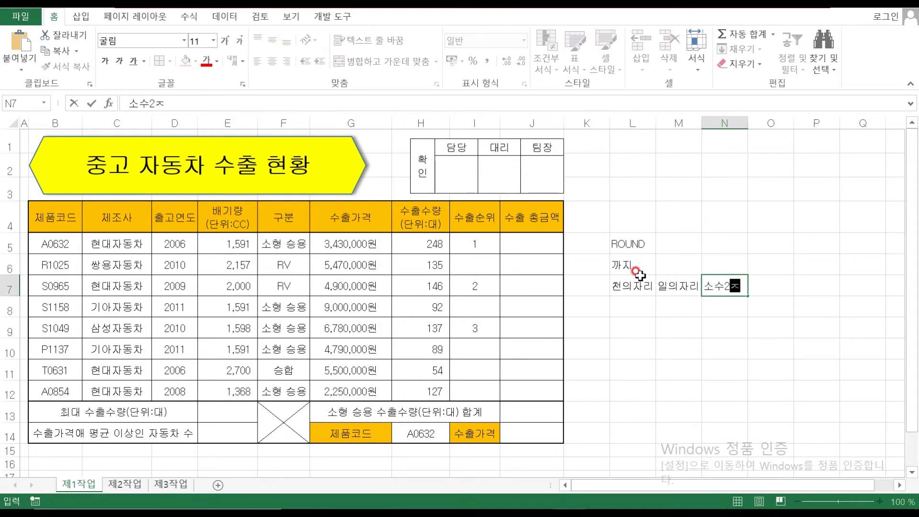
key("BackSpace")
type("짜리")
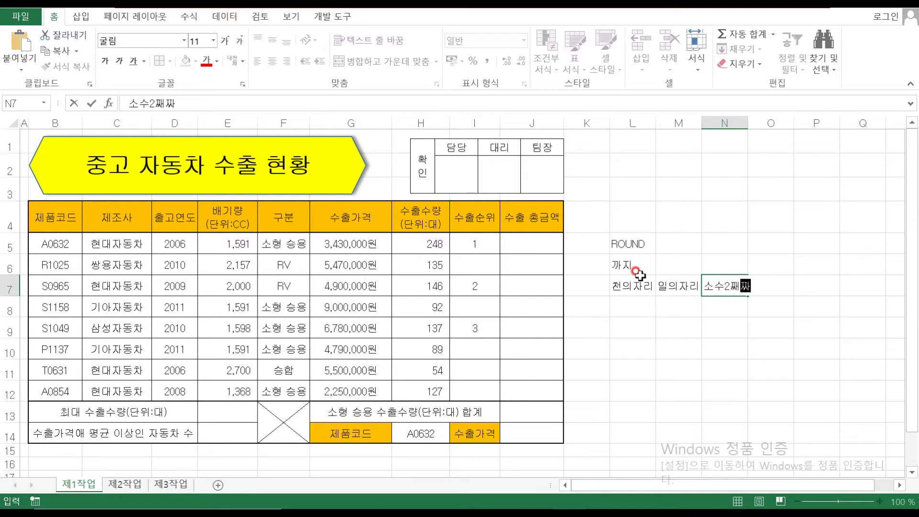
key("Return")
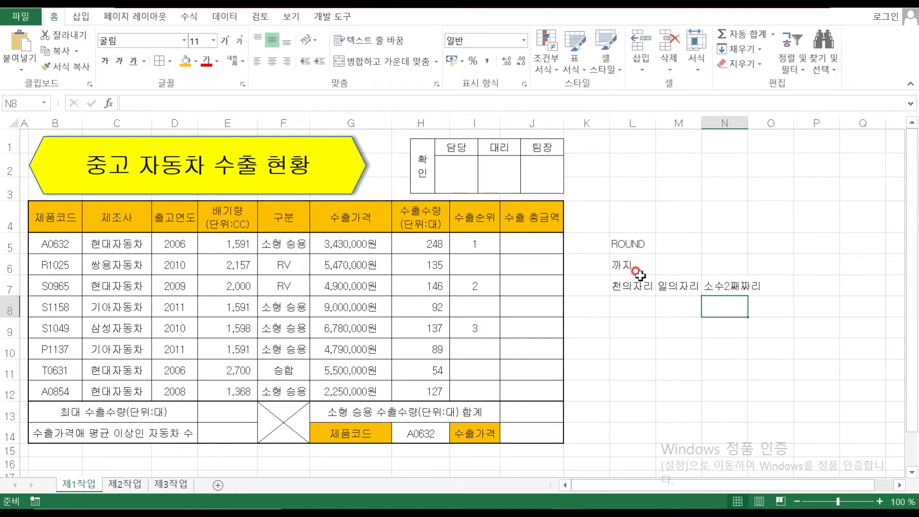
Enter sample 1250 in L8 and =ROUND(L8,-3) in L9
left_click(632, 309)
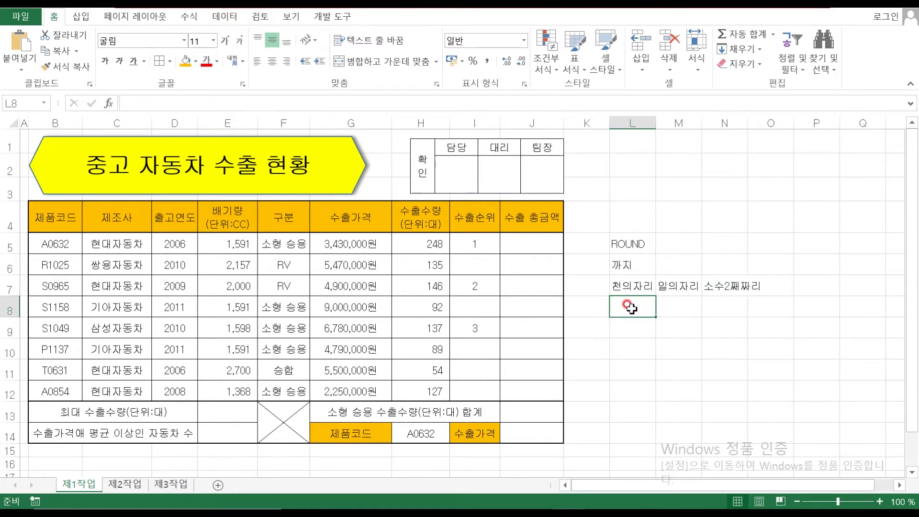
type("1250")
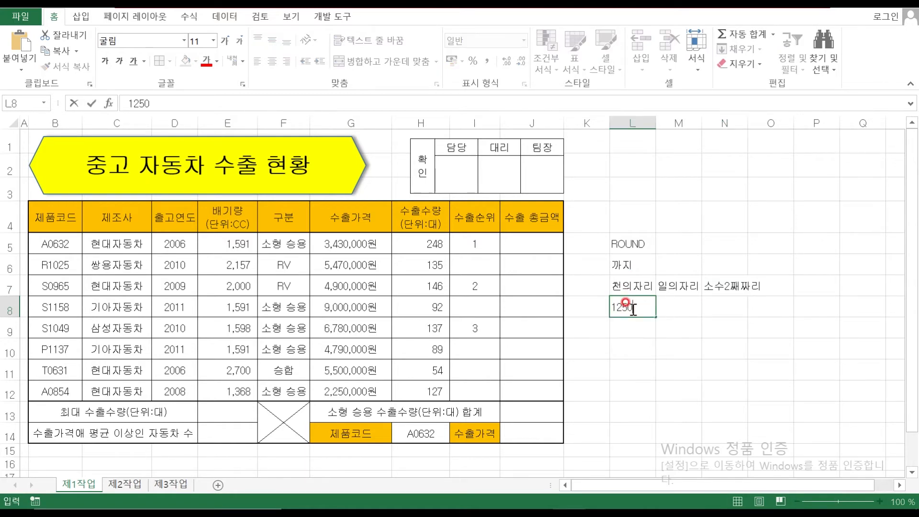
key("Return")
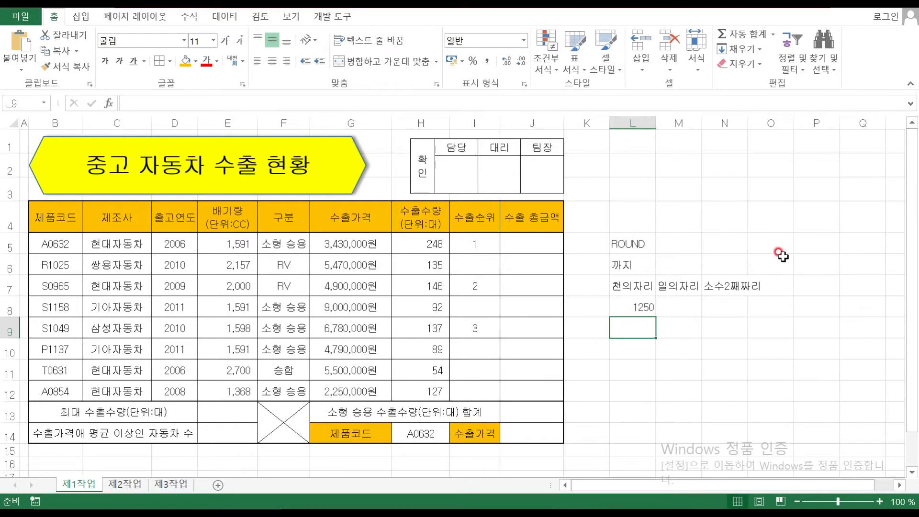
type("=ㄱ")
type("ㅕㅜㅇ")
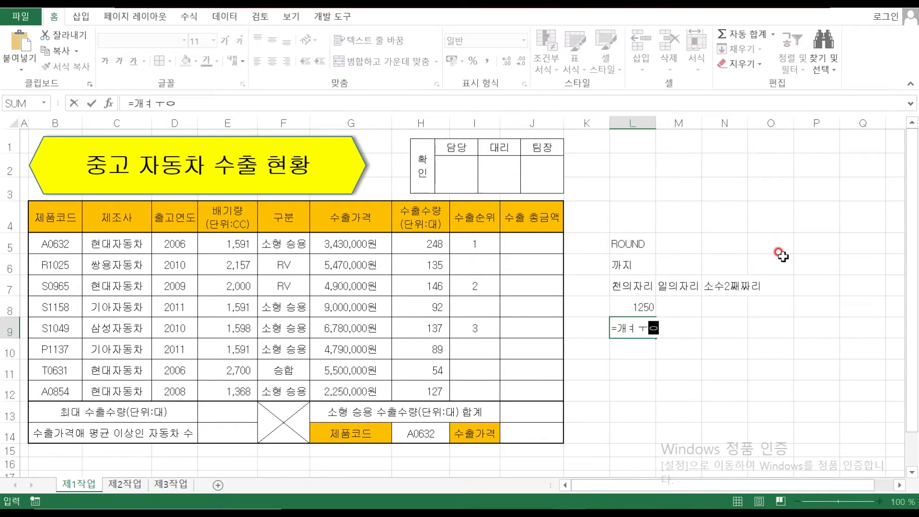
type("ROUND(")
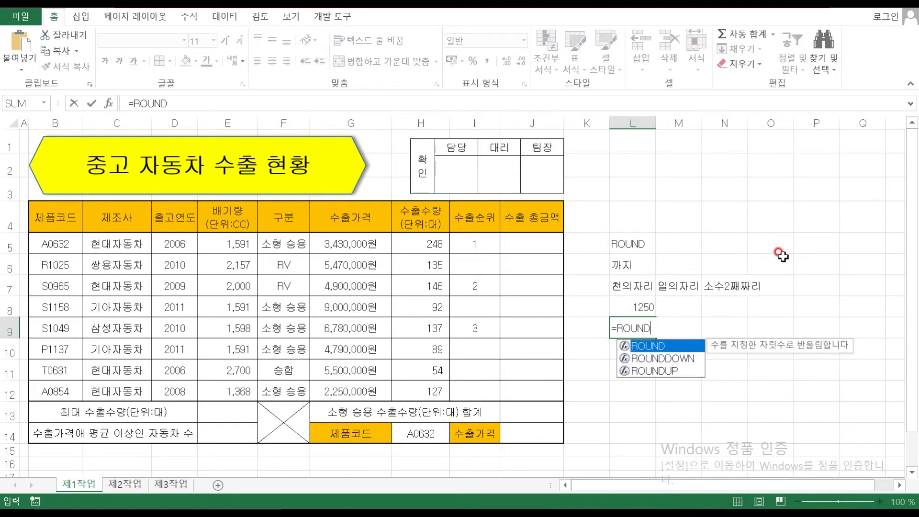
left_click(623, 306)
type(",-3)")
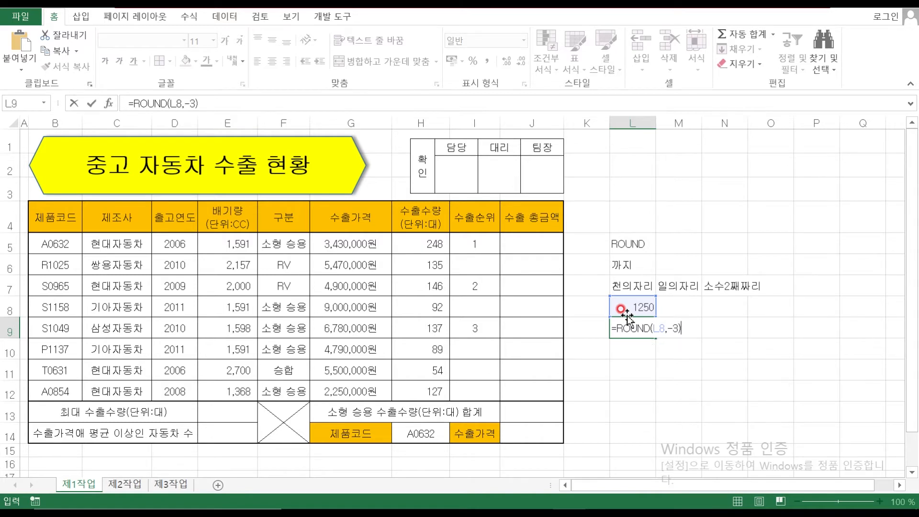
key("Return")
Review L9's formula, then change L8 to 1550 and check that L9 shows 2000
left_click(630, 327)
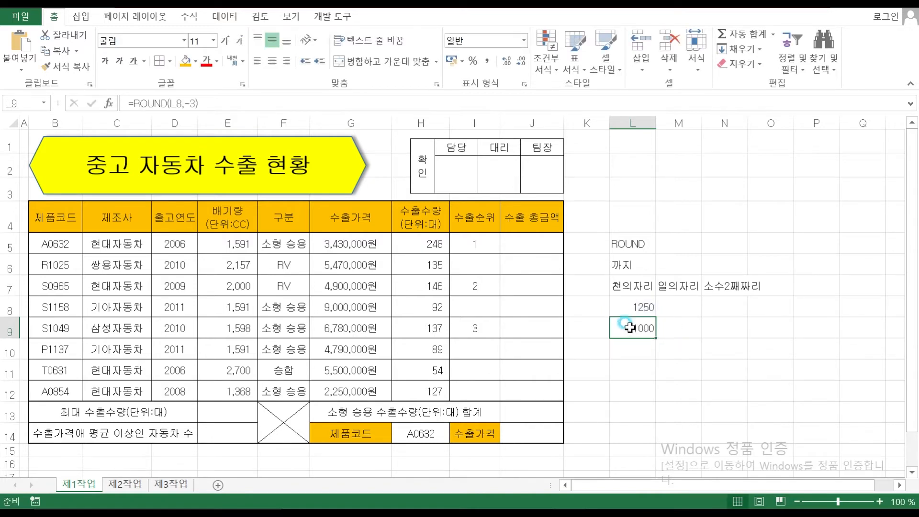
double_click(629, 327)
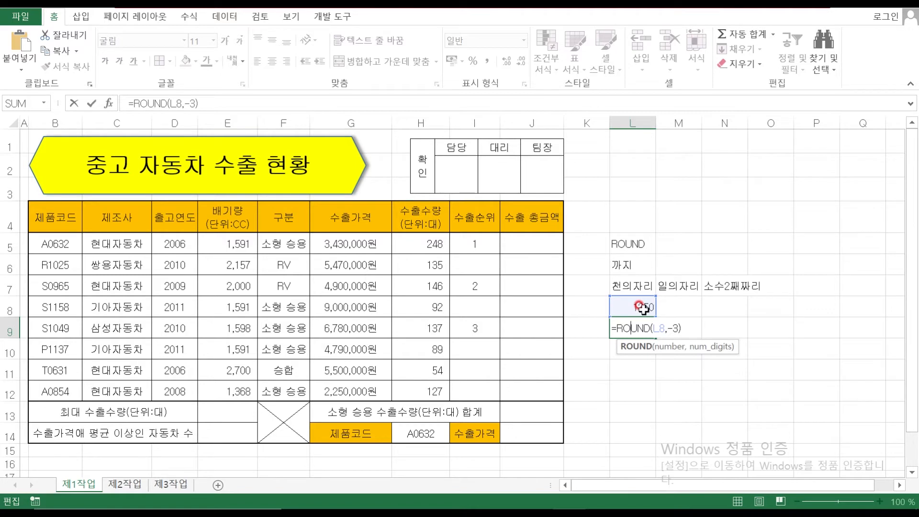
left_click(645, 372)
double_click(632, 303)
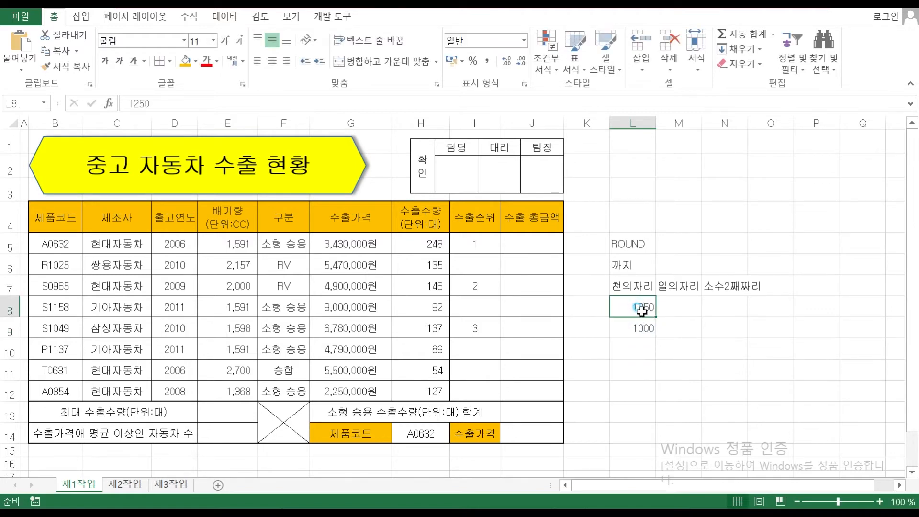
type("5")
left_click(768, 364)
key("Down")
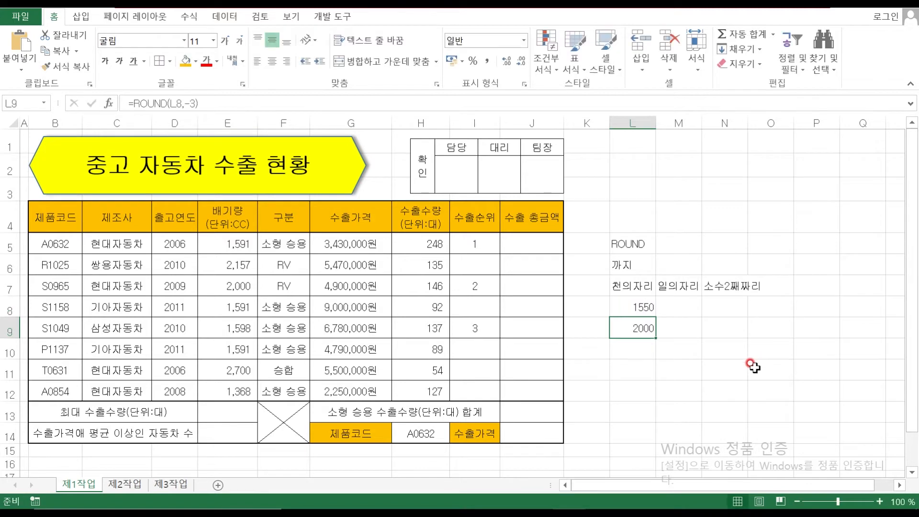
double_click(642, 306)
left_click(642, 310)
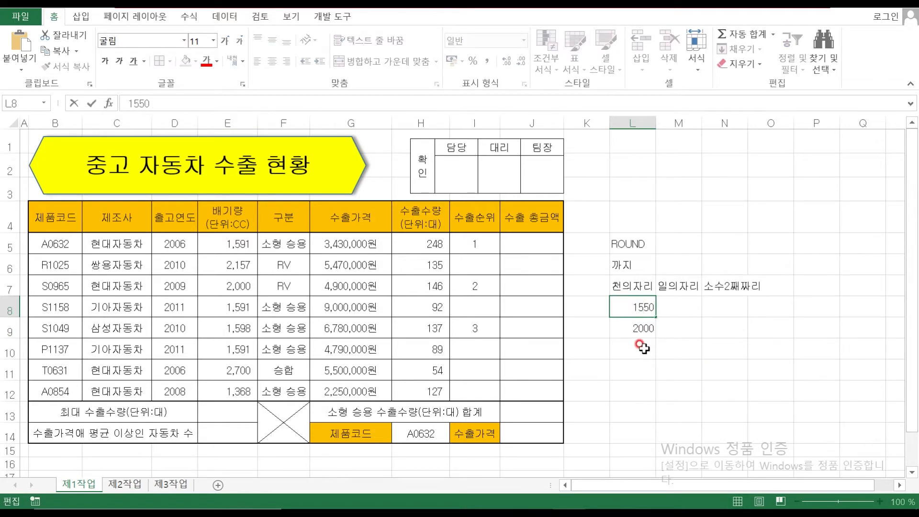
left_click(637, 324)
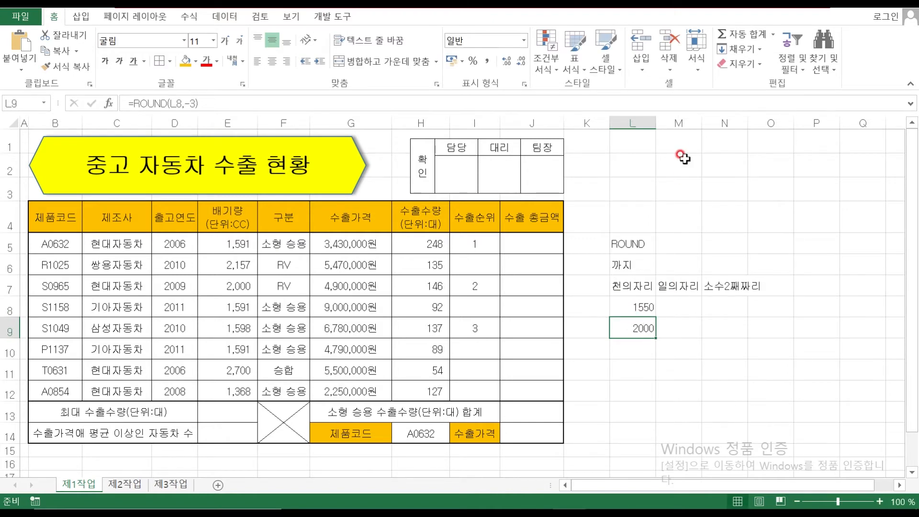
Insert two blank columns at M and N in the notes area
left_click_drag(680, 123, 709, 123)
right_click(709, 123)
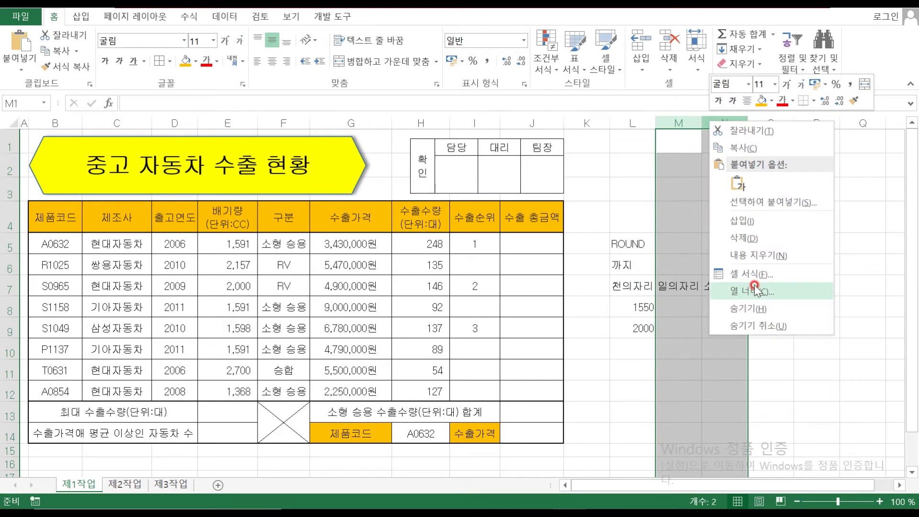
left_click(740, 221)
left_click(718, 348)
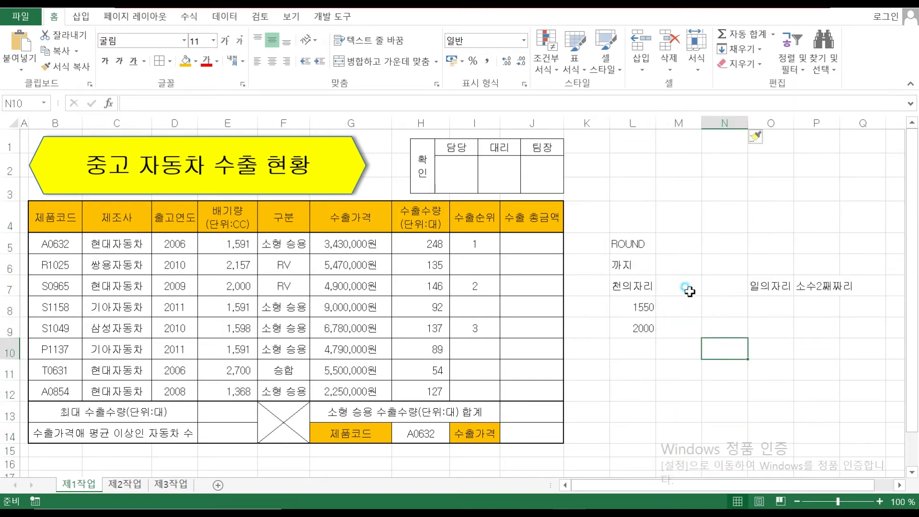
Label M7 백의자리 and N7 십의자리, with digit arguments -2 and -1 below them
double_click(687, 291)
type("백의잘")
key("Return")
double_click(685, 305)
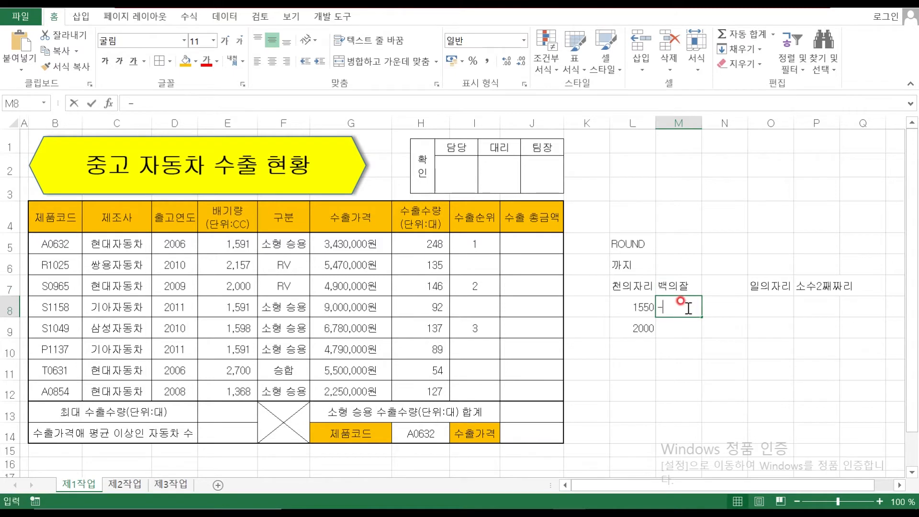
type("-2")
key("Tab")
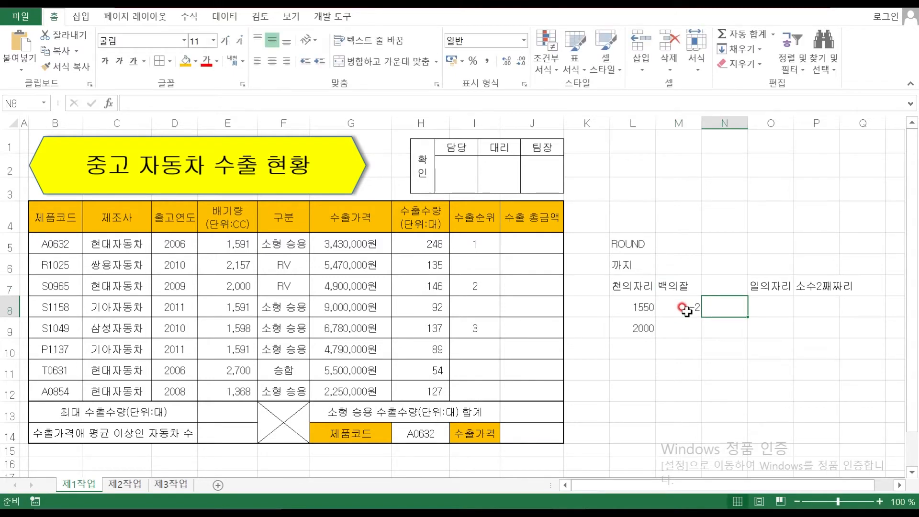
key("Up")
type("십의잘")
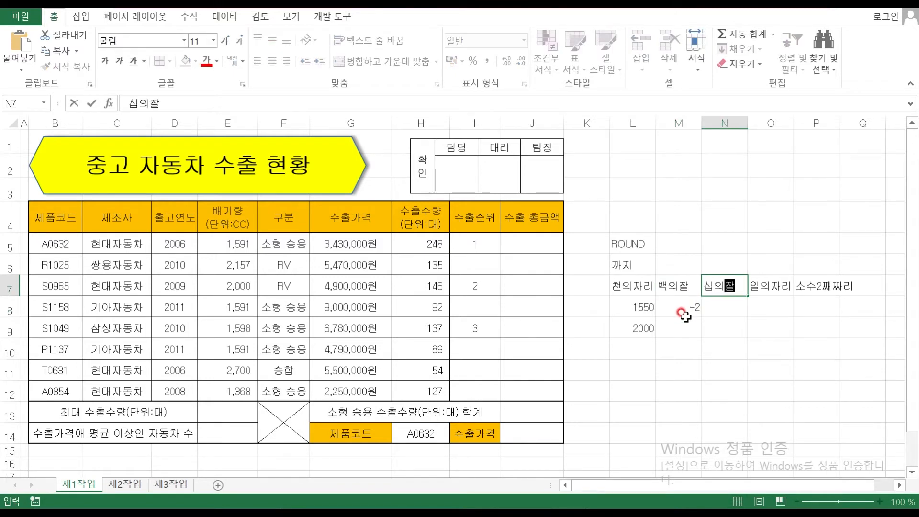
type("리")
key("Return")
type("-1")
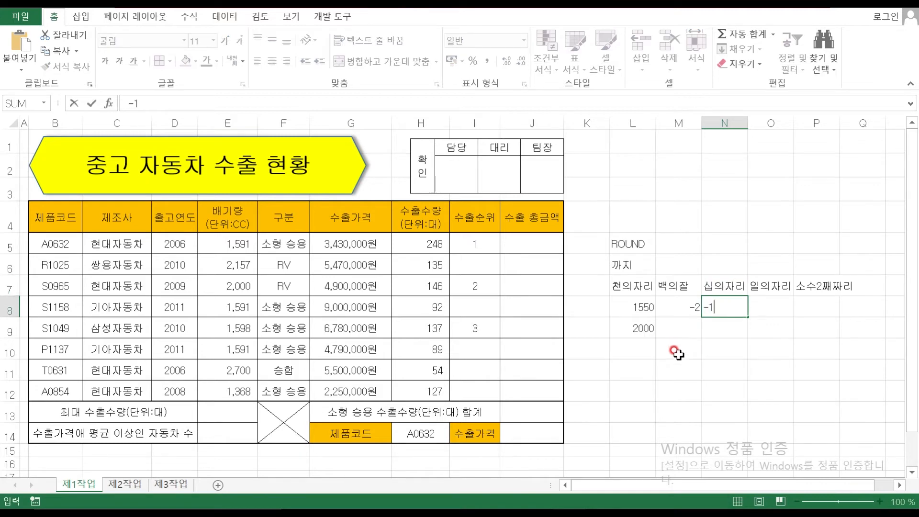
key("Return")
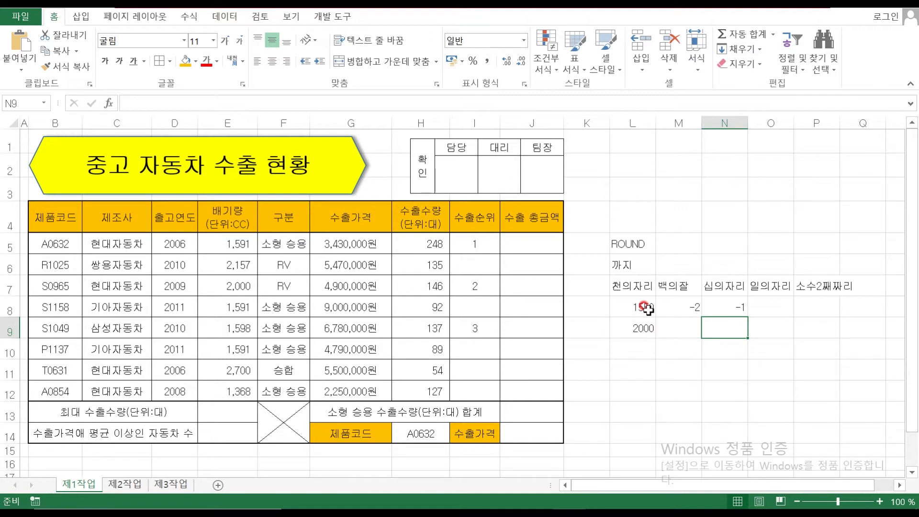
Enter digit argument 0 in O8 under the 일의자리 label
left_click(776, 307)
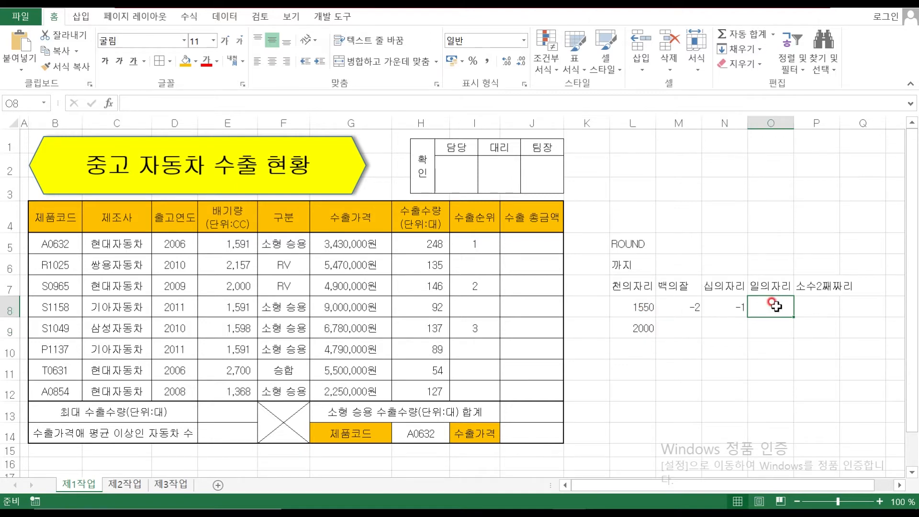
type("0")
key("Return")
left_click(770, 309)
left_click(769, 267)
Label O6 정수, enter digit 2 in P8 and sample 123.456 in P9
type("ㅈㅓㅇ수")
key("Return")
left_click(817, 266)
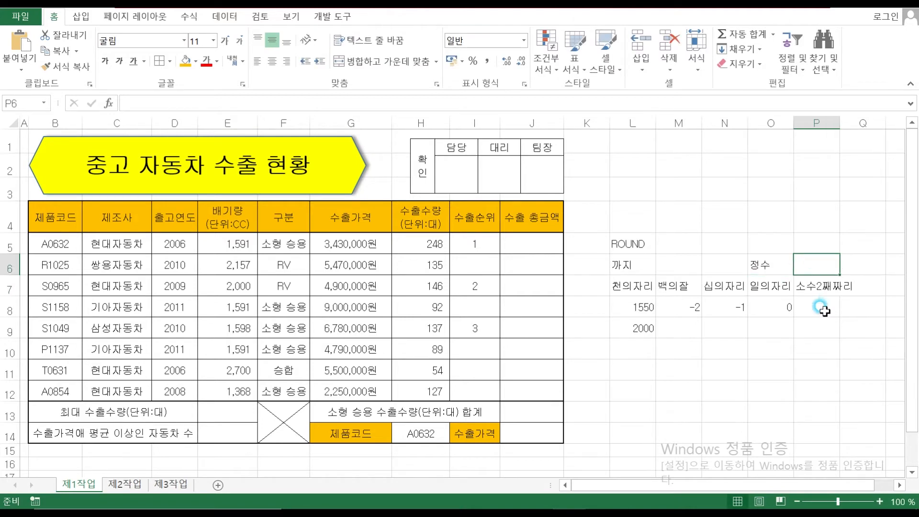
left_click(820, 306)
type("2")
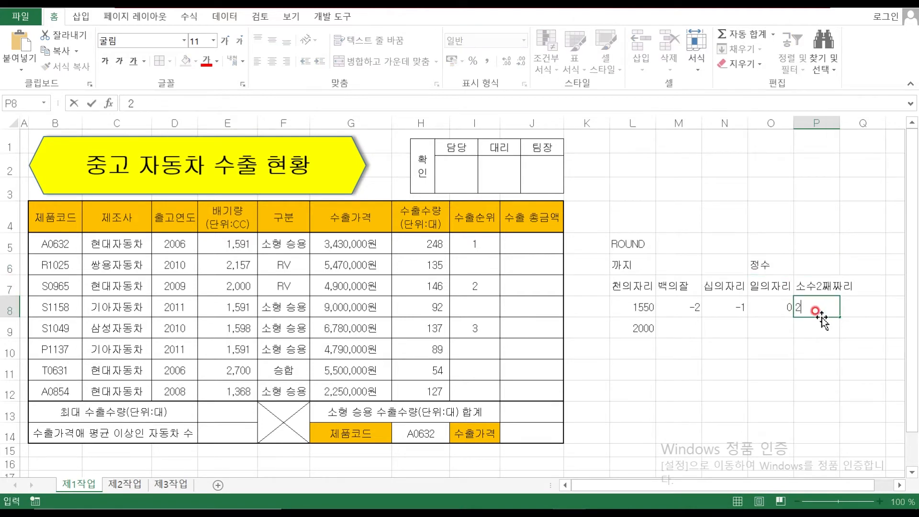
left_click(812, 328)
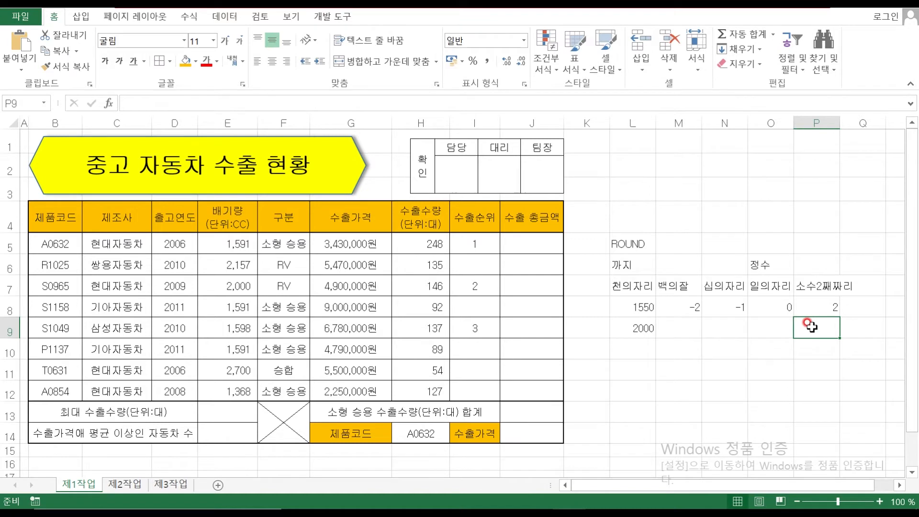
type("123.456")
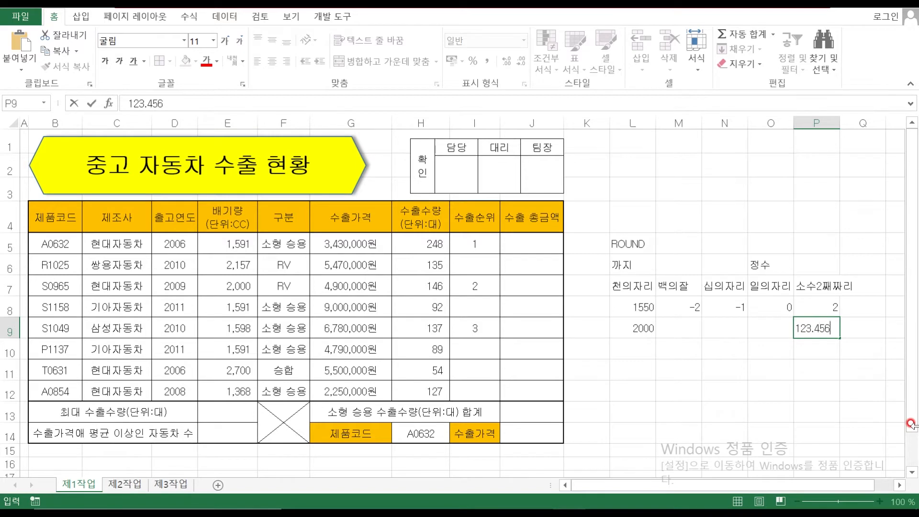
key("Return")
Enter =ROUND(P9,2) in P10, rounding 123.456 to 123.46
left_click(811, 287)
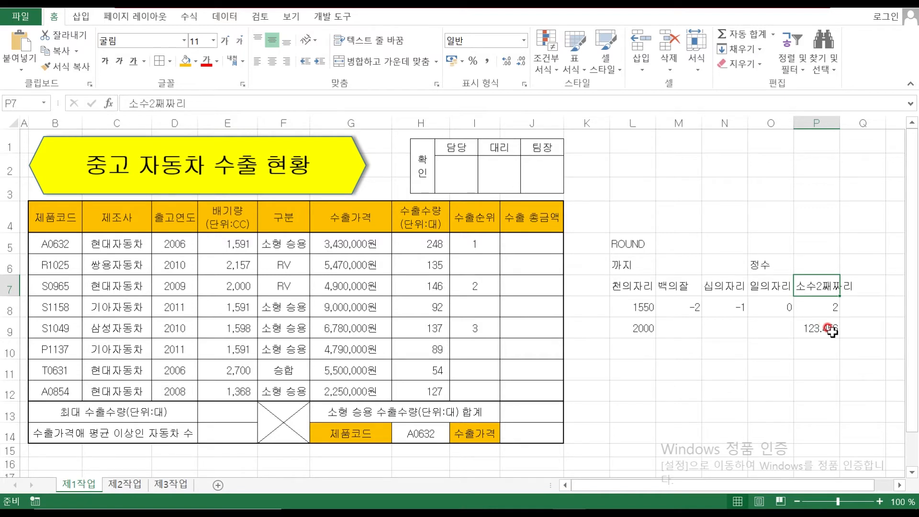
left_click(811, 352)
type("=")
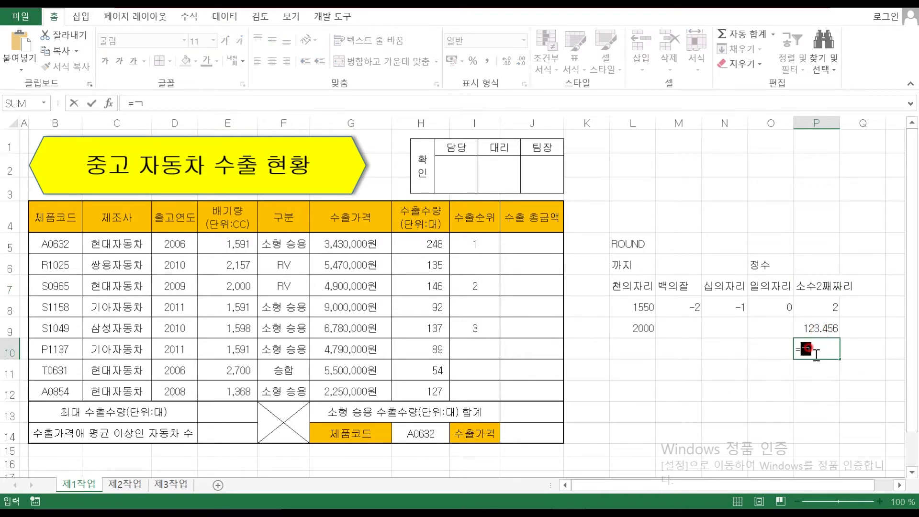
type("ROUND")
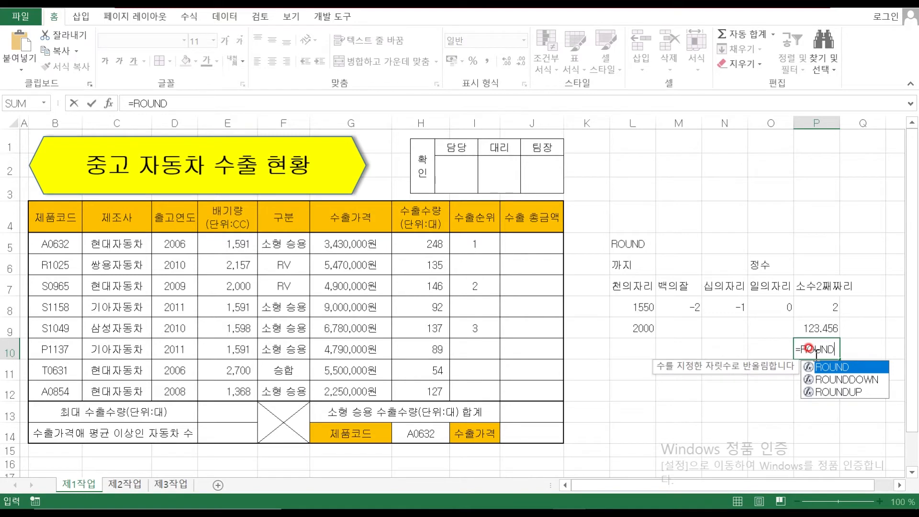
type("(")
left_click(806, 328)
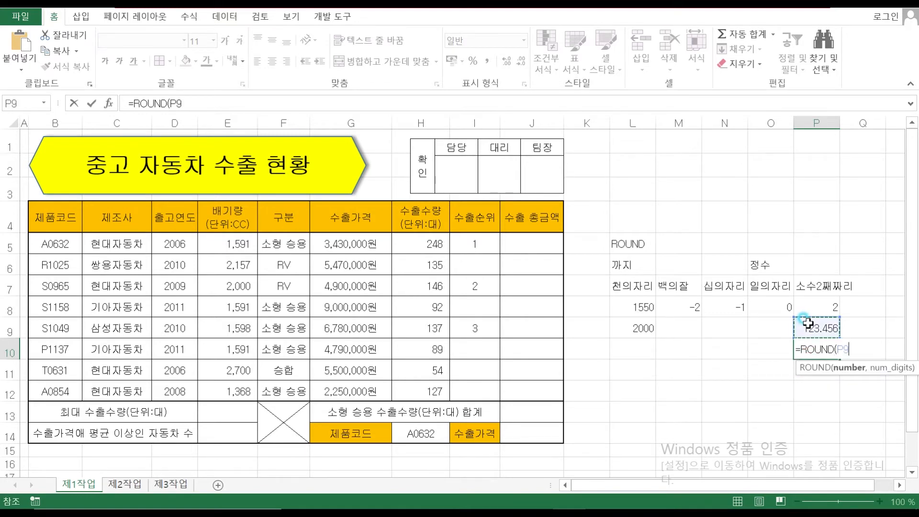
type(",2)")
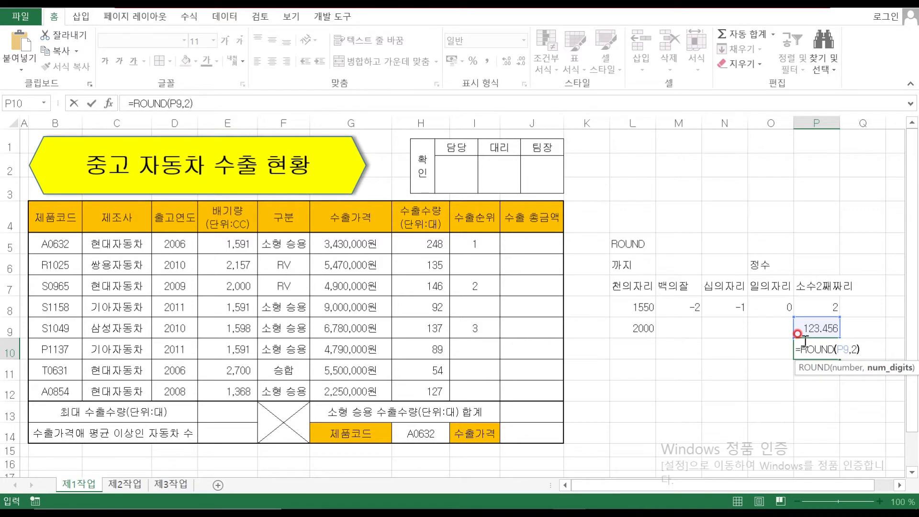
key("Return")
left_click(810, 350)
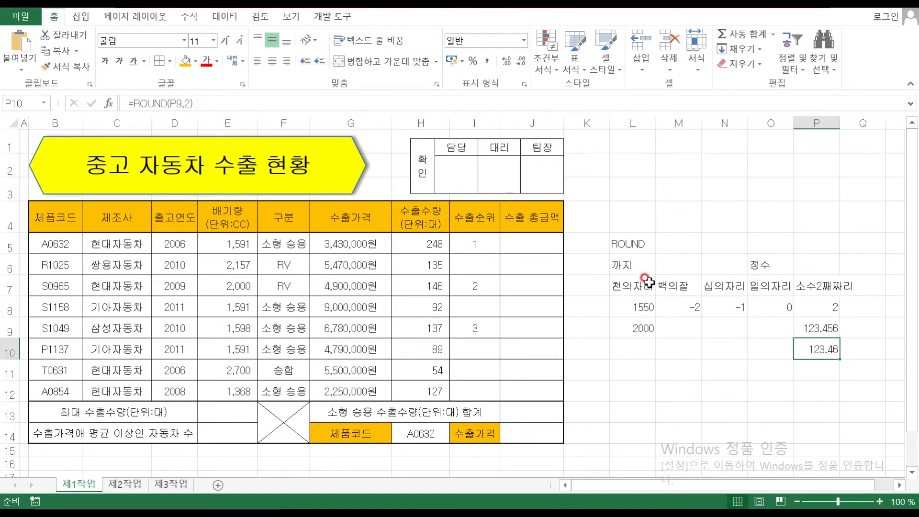
Review the place headings and digit values -2, -1, 0 and 2 across rows 7 and 8
left_click(813, 285)
left_click(803, 309)
left_click(815, 307)
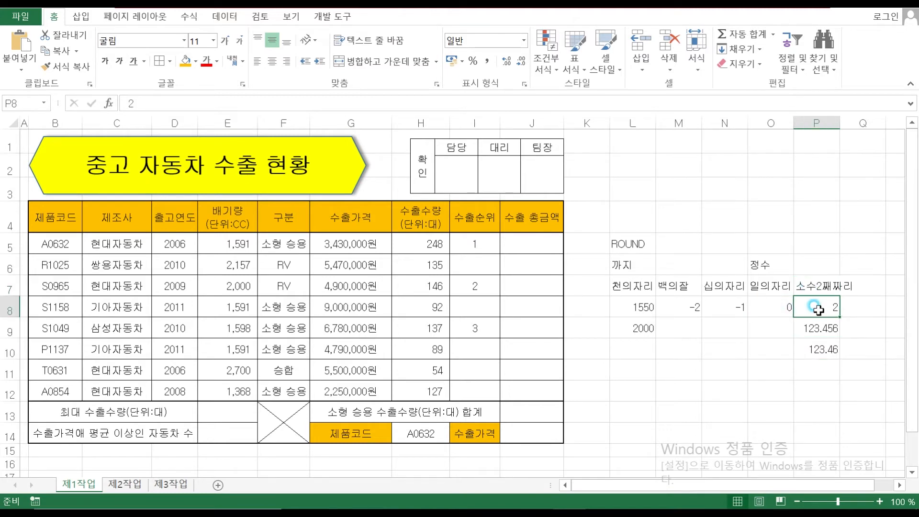
left_click(758, 301)
left_click(727, 301)
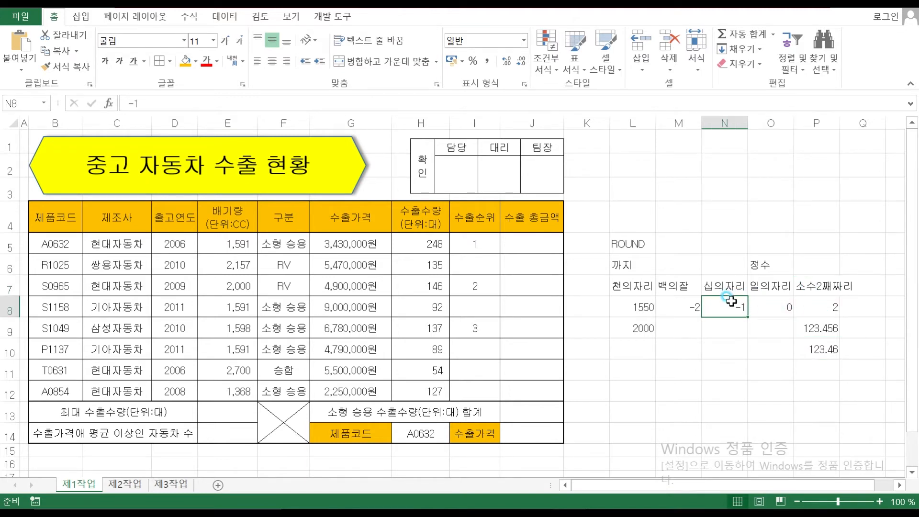
key("Left")
key("Left")
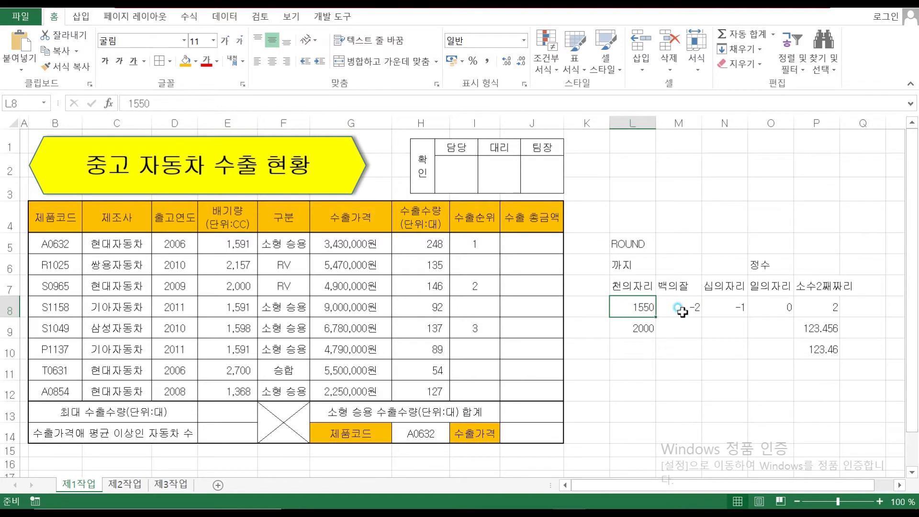
key("Right")
key("Right")
left_click(694, 306)
left_click(642, 307)
left_click(767, 285)
left_click(770, 303)
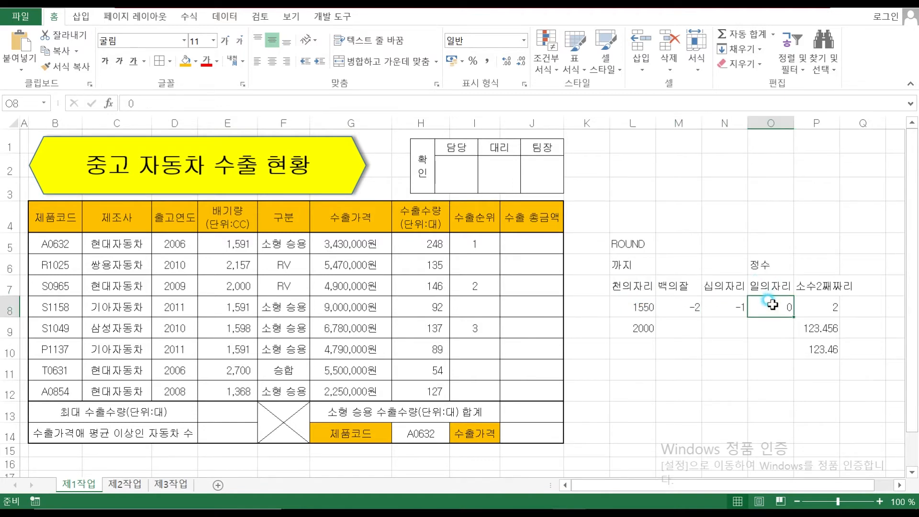
left_click(635, 287)
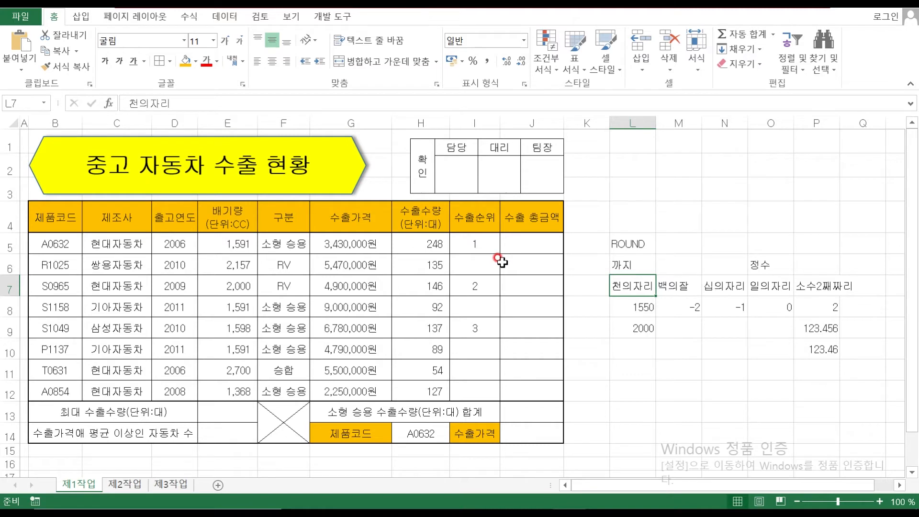
Start a ROUND formula in J5 and bring up its Function Arguments dialog
left_click(530, 245)
type("=R")
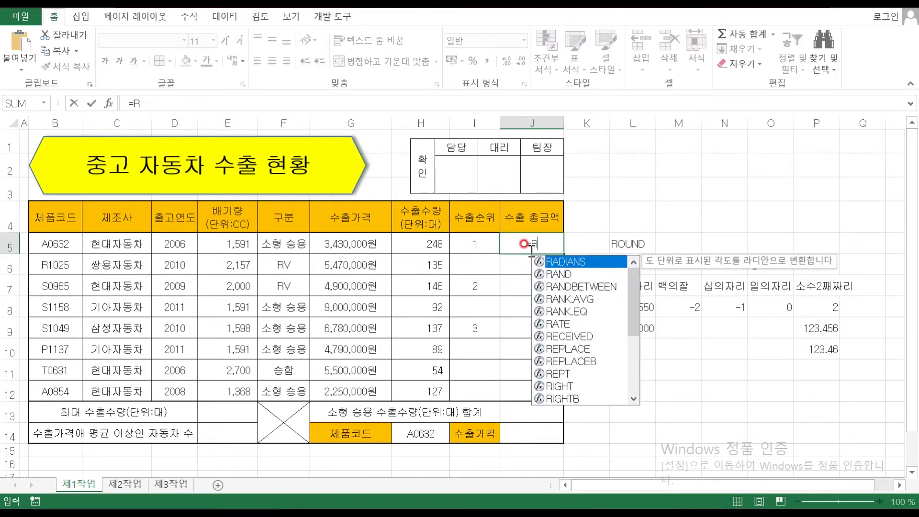
type("OUND(")
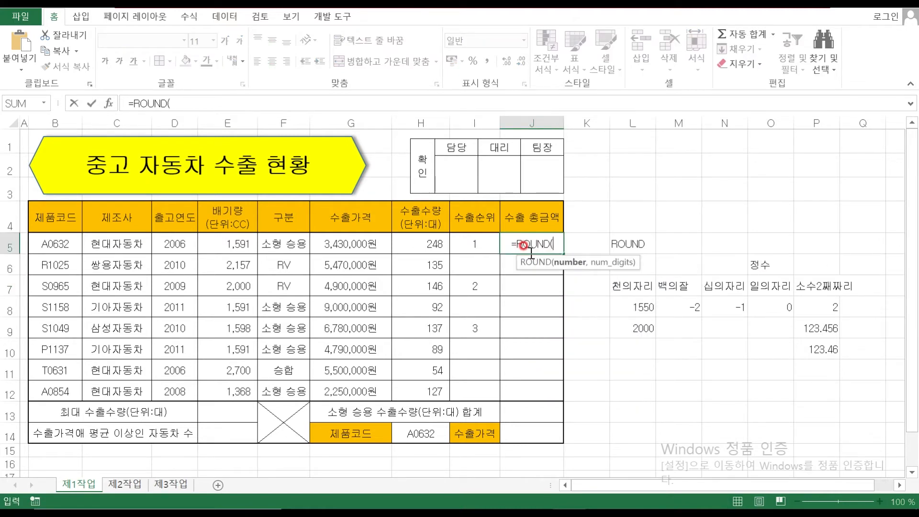
left_click(73, 103)
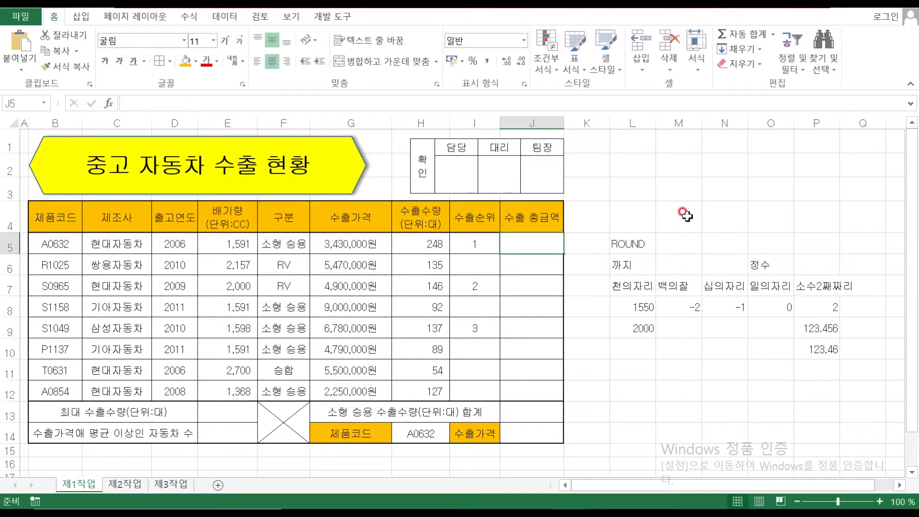
left_click(530, 251)
type("PR")
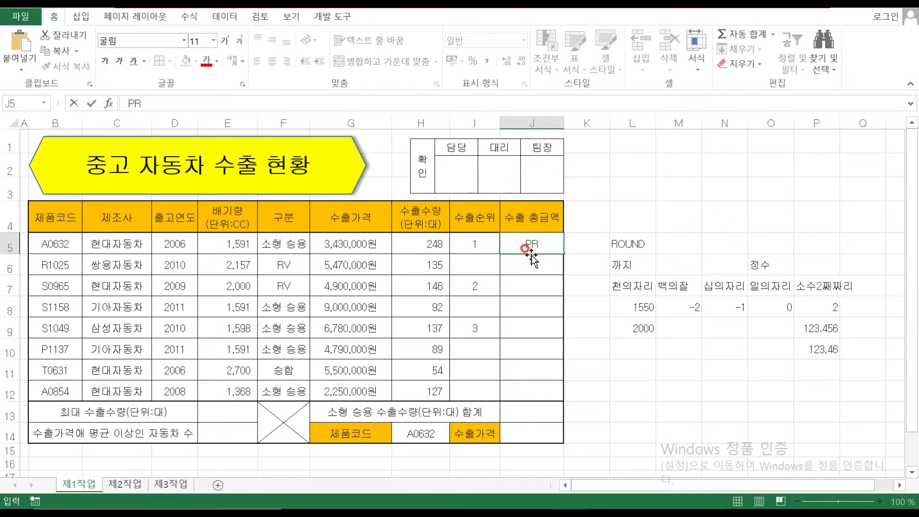
type("=ROUND(")
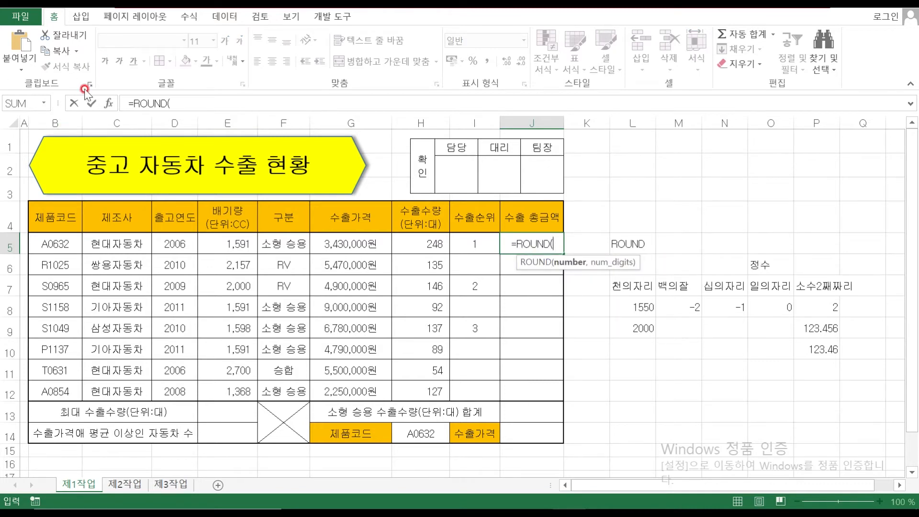
left_click(109, 103)
left_click_drag(609, 130, 597, 272)
Set ROUND's number to G5*H5 and digits to -6, and confirm
left_click(628, 314)
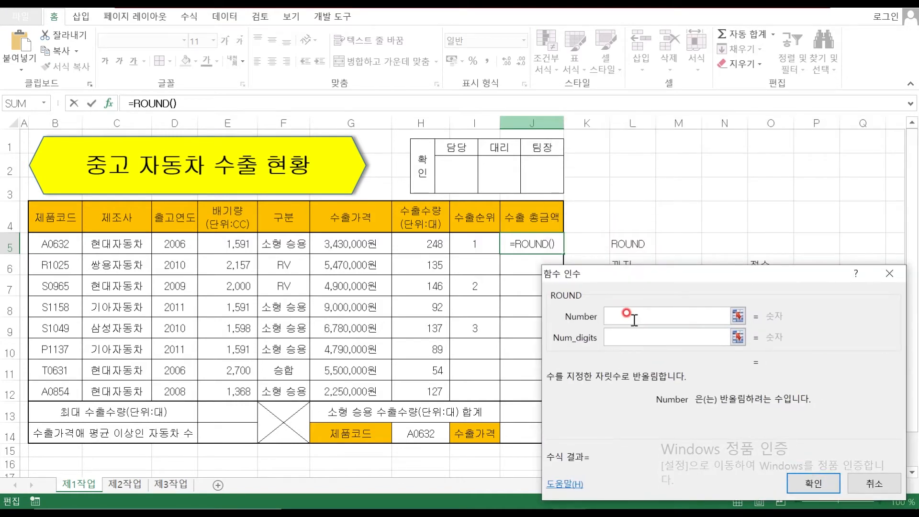
left_click(329, 244)
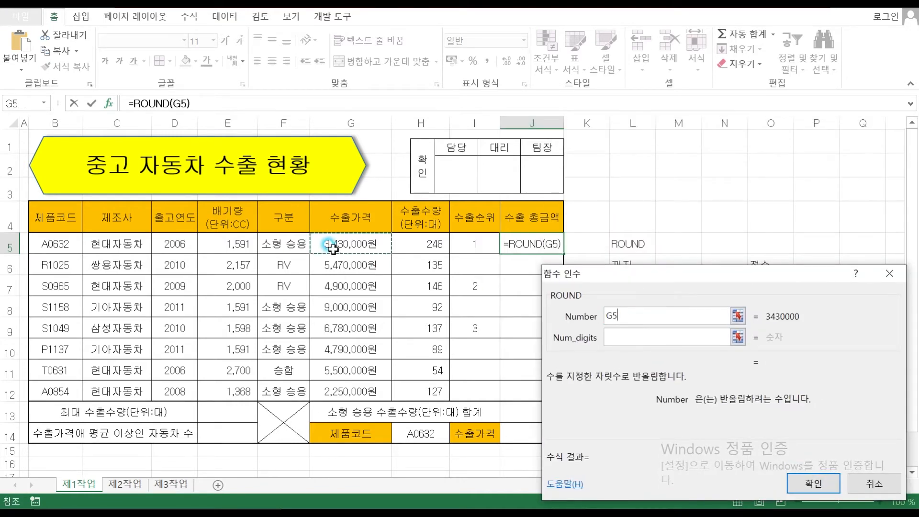
type("*")
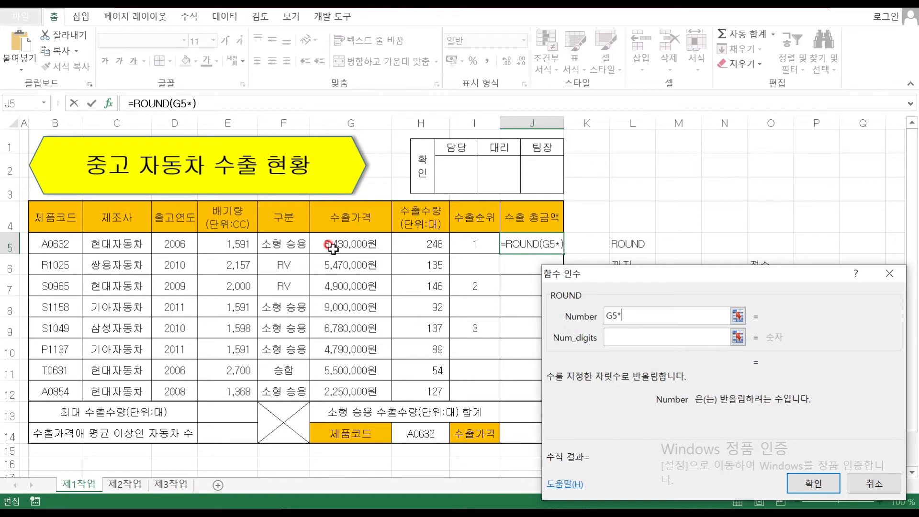
left_click(434, 240)
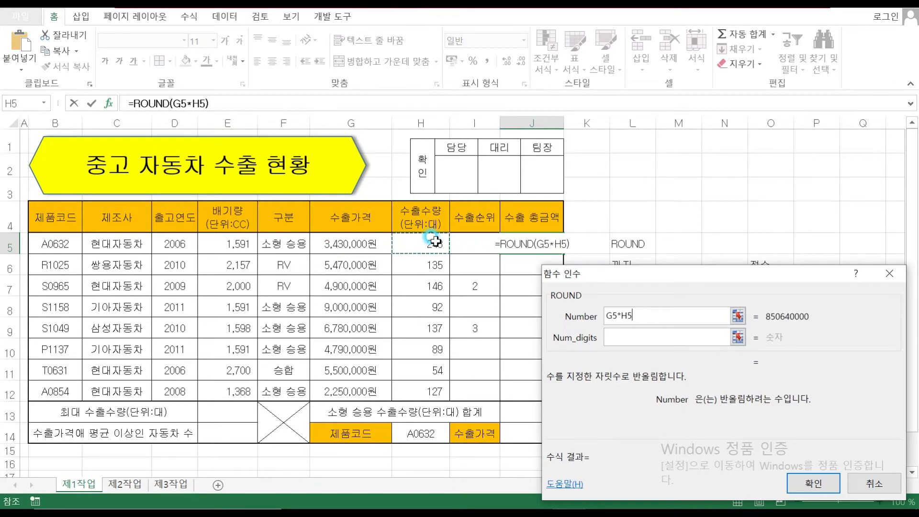
left_click(632, 338)
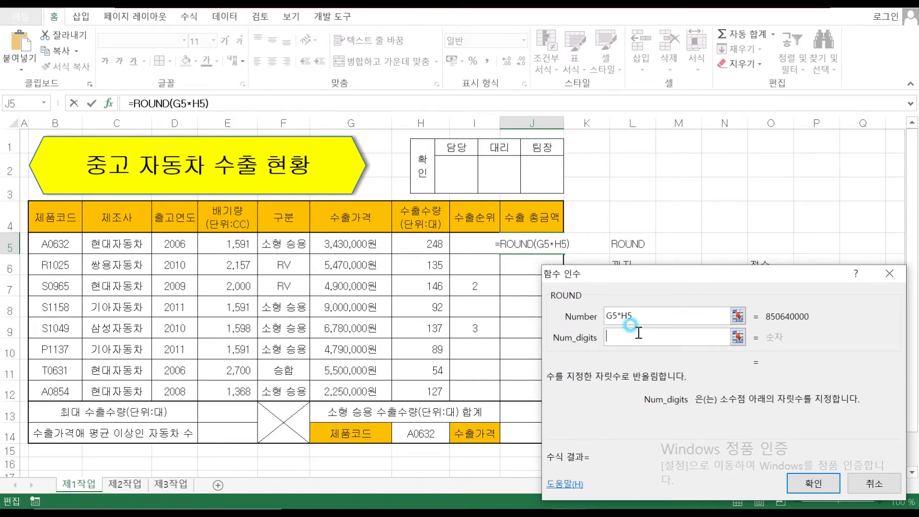
left_click_drag(642, 275, 630, 300)
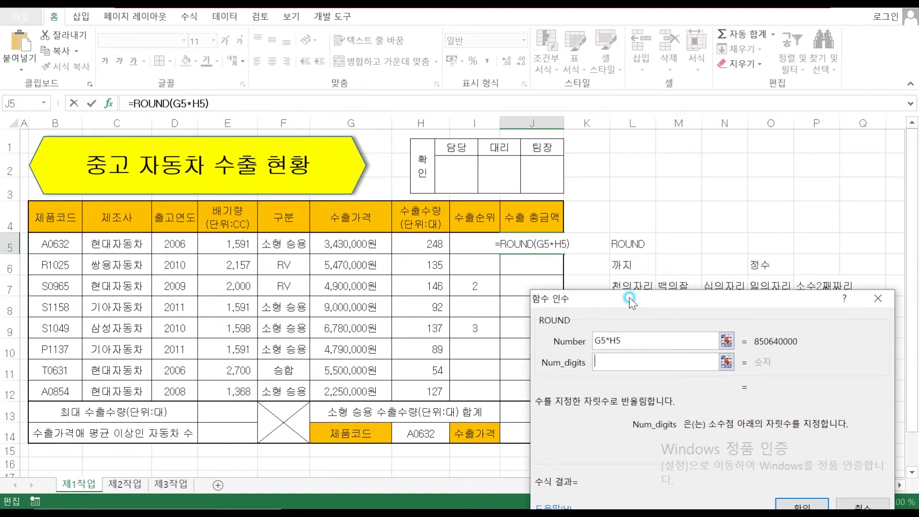
type("-6")
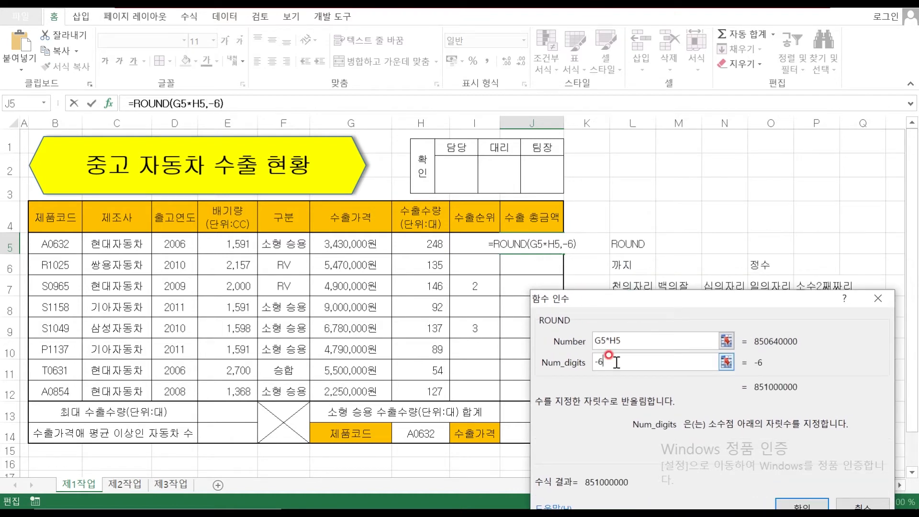
left_click(802, 505)
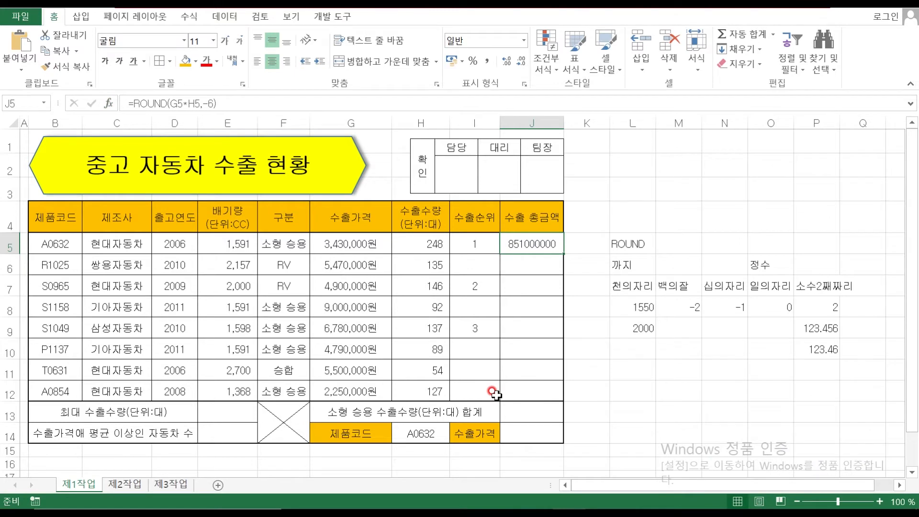
Apply Comma Style, fill J5 down to J12 without formatting, and reapply Comma Style
left_click(487, 60)
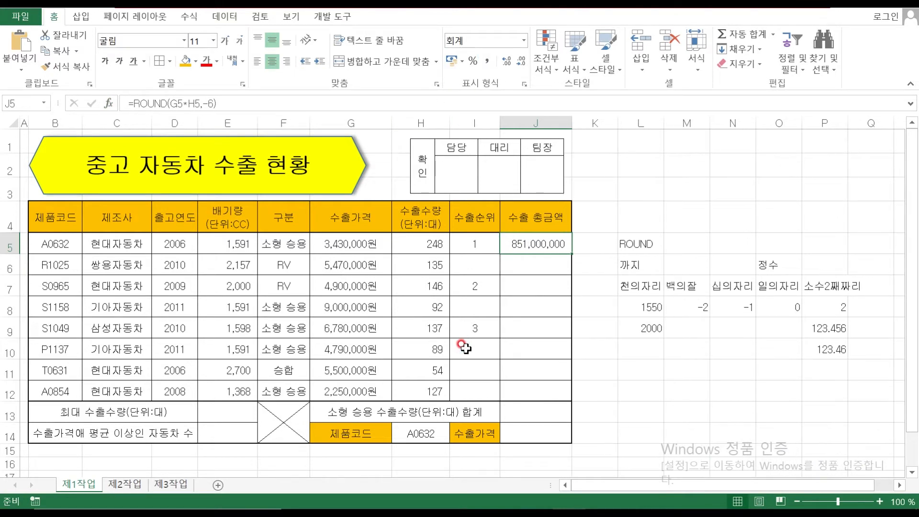
left_click_drag(572, 253, 578, 404)
left_click(588, 413)
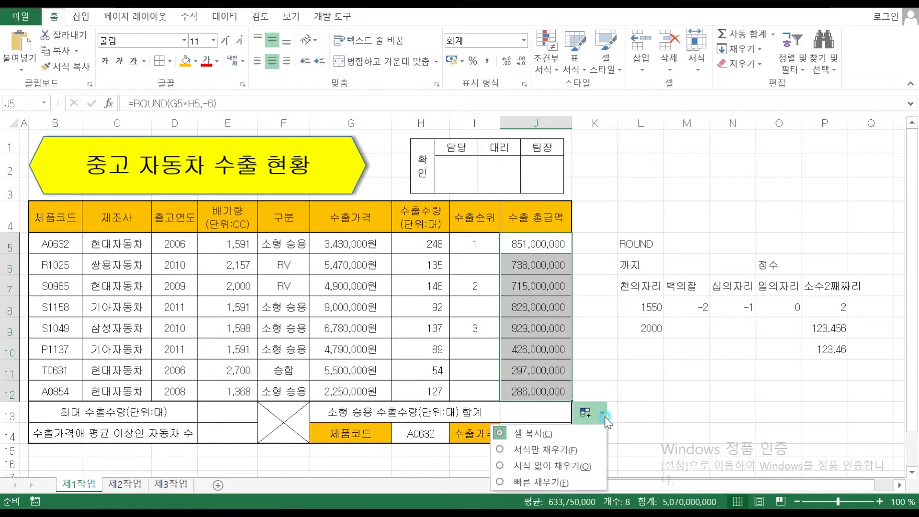
left_click(575, 466)
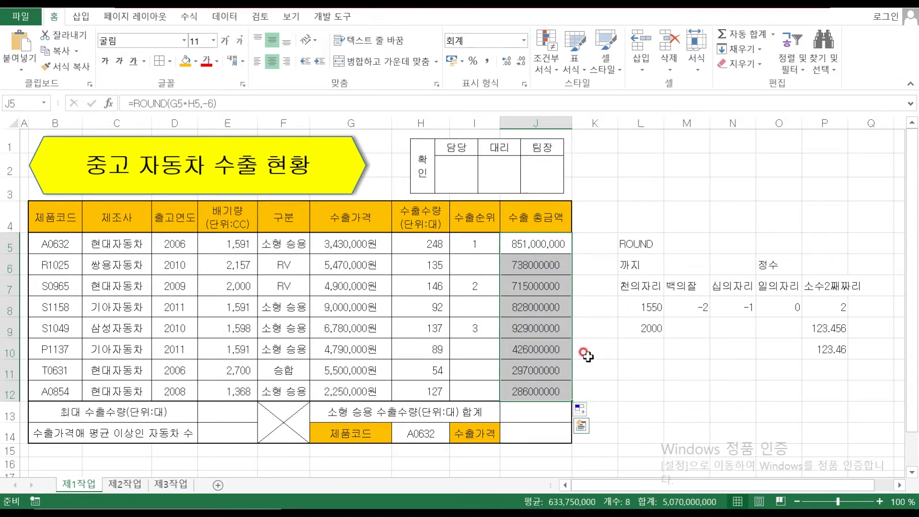
left_click(487, 61)
left_click(644, 348)
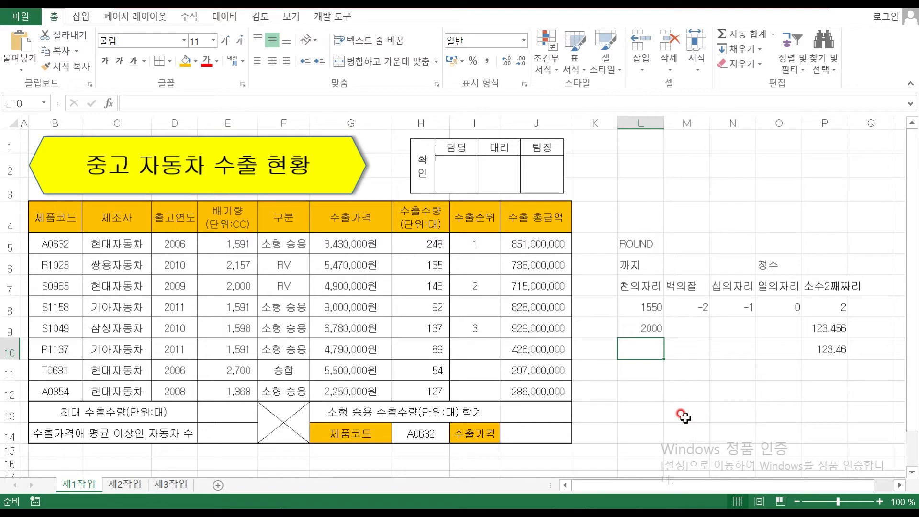
Enter =MAX(H5:H12) in E13 to get the maximum export quantity 248
left_click(239, 415)
scroll(240, 415, "down", 1)
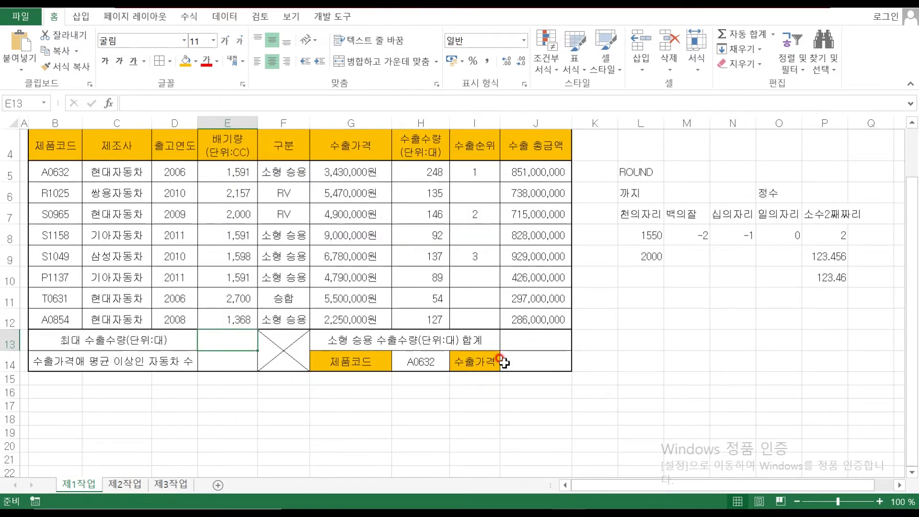
type("=MA")
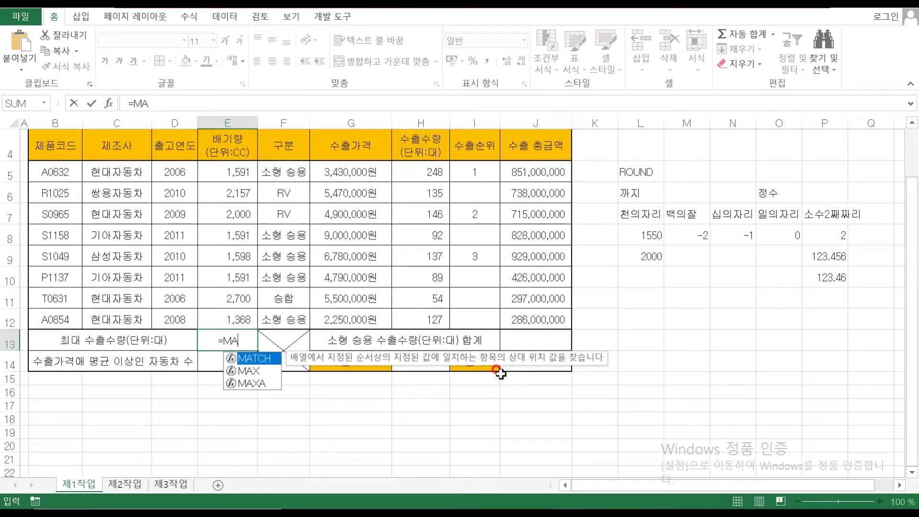
type("X(")
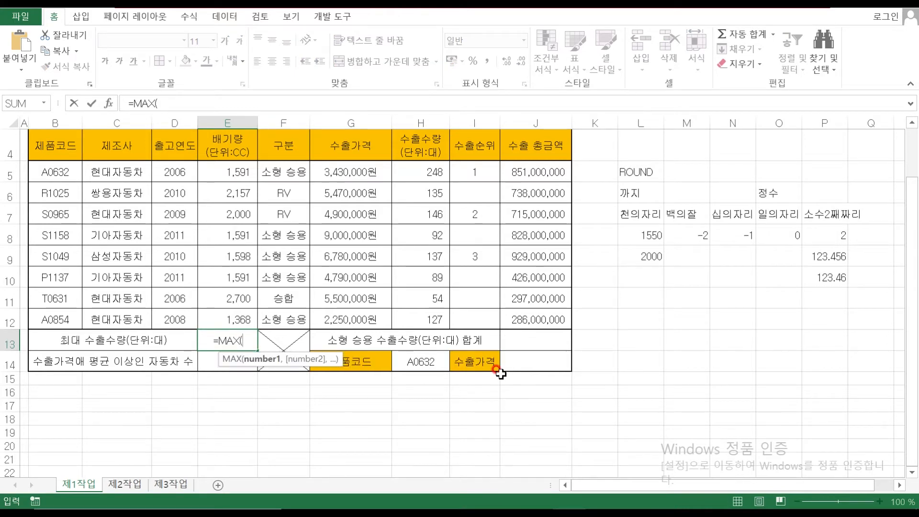
left_click_drag(421, 170, 430, 326)
key("Return")
Fix the particle after 수출가격 in the B14 label, then select E14
left_click(235, 358)
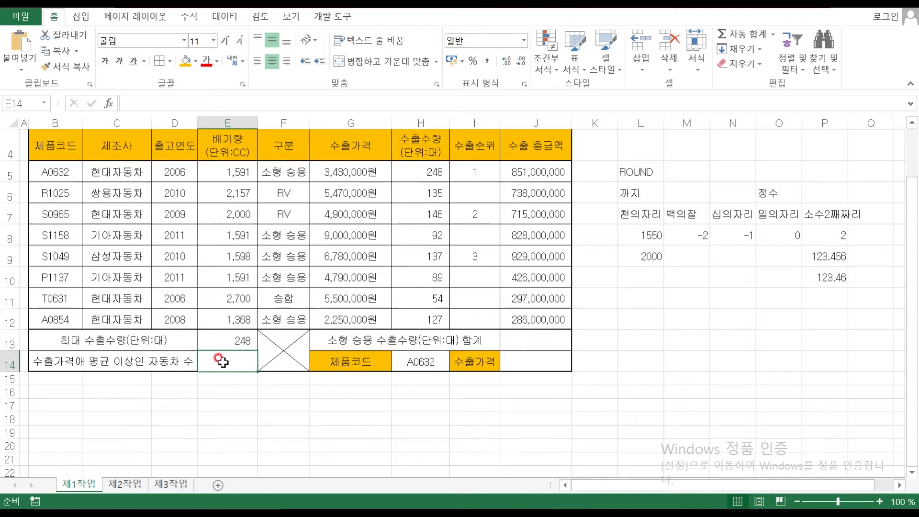
double_click(83, 362)
key("BackSpace")
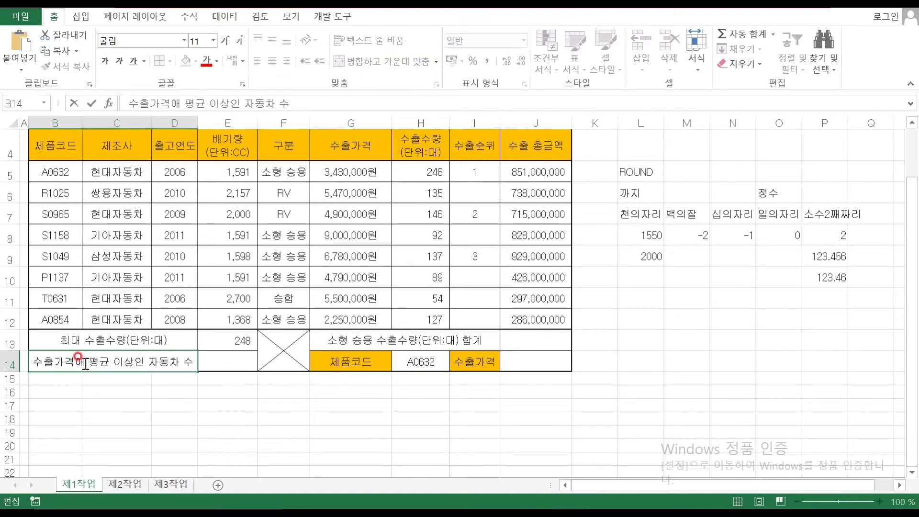
type("DP")
key("BackSpace")
key("BackSpace")
type("에")
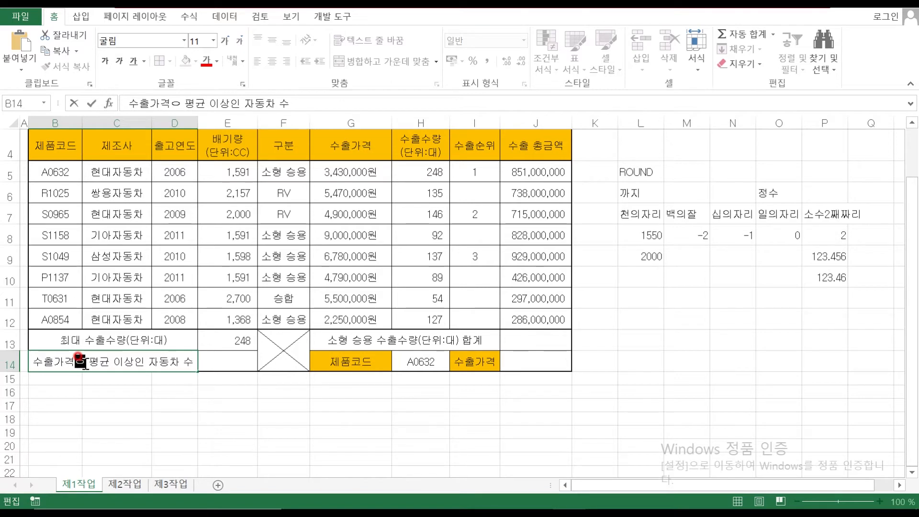
left_click(297, 432)
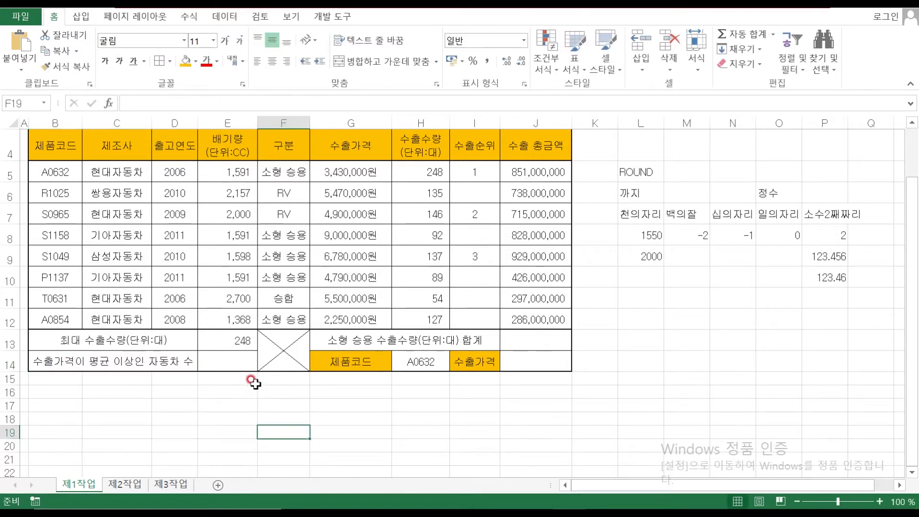
left_click(225, 362)
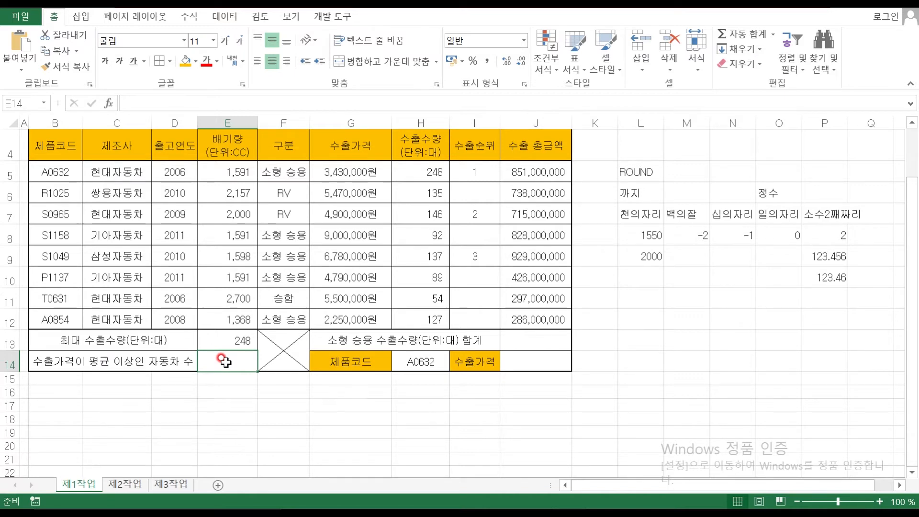
type("=")
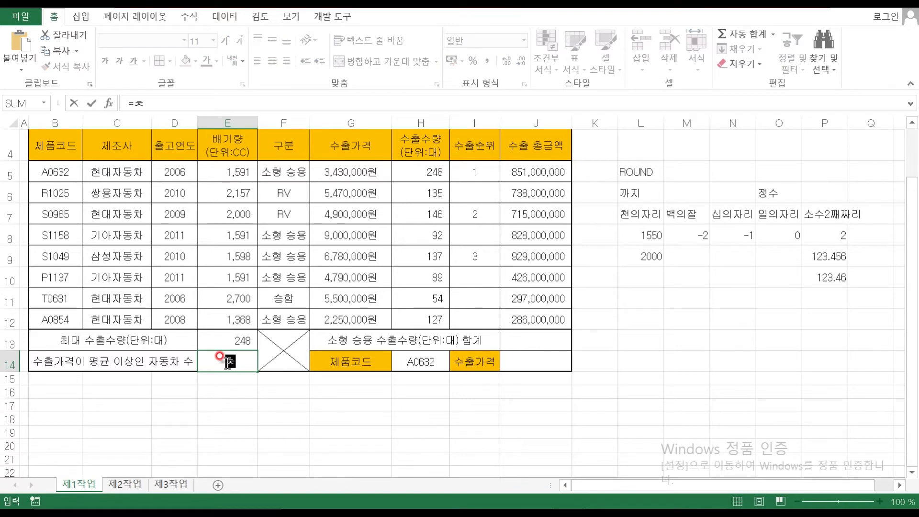
type("COUNTIF(")
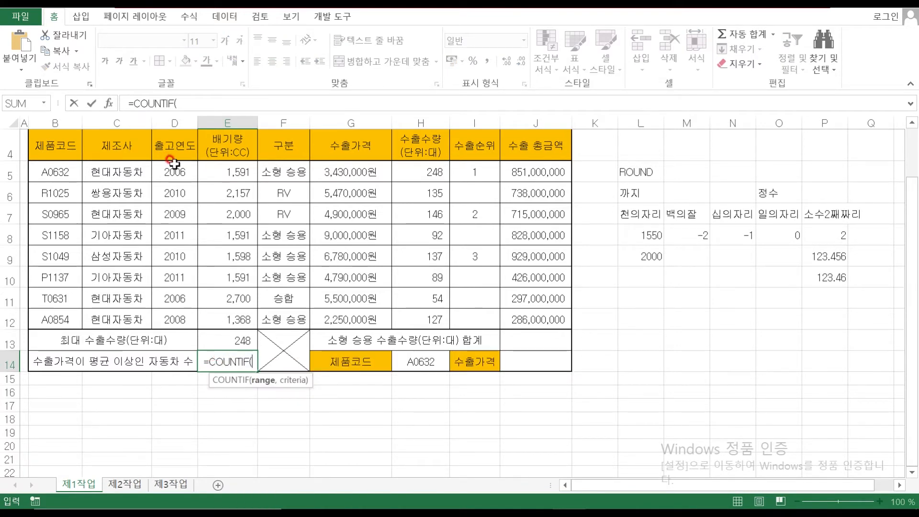
left_click(109, 104)
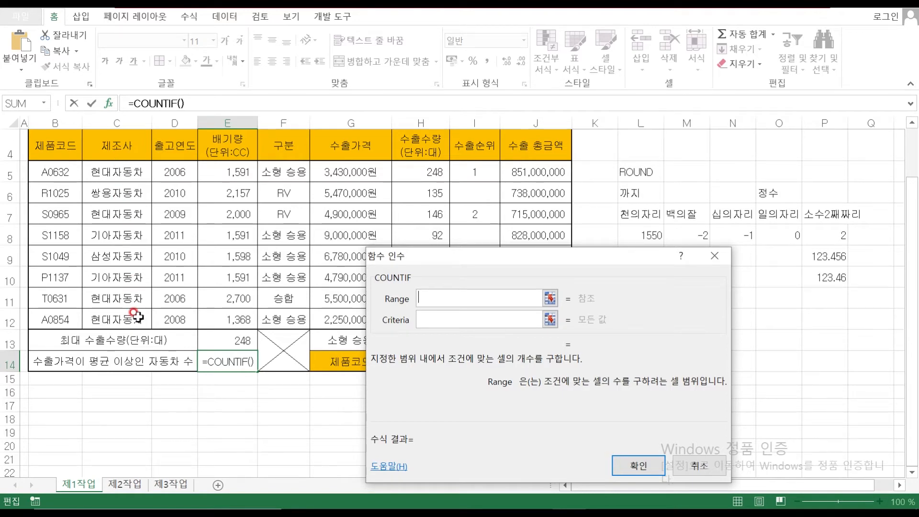
left_click_drag(117, 172, 118, 318)
left_click(450, 320)
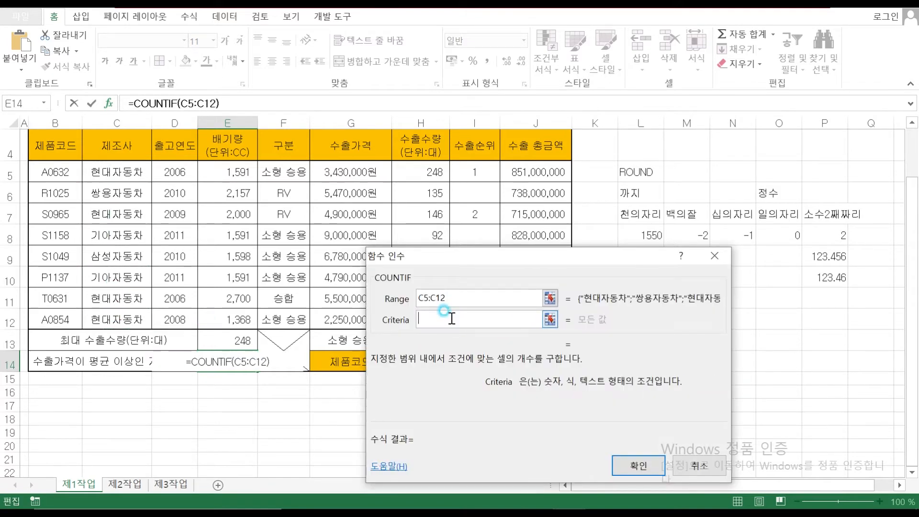
left_click(117, 177)
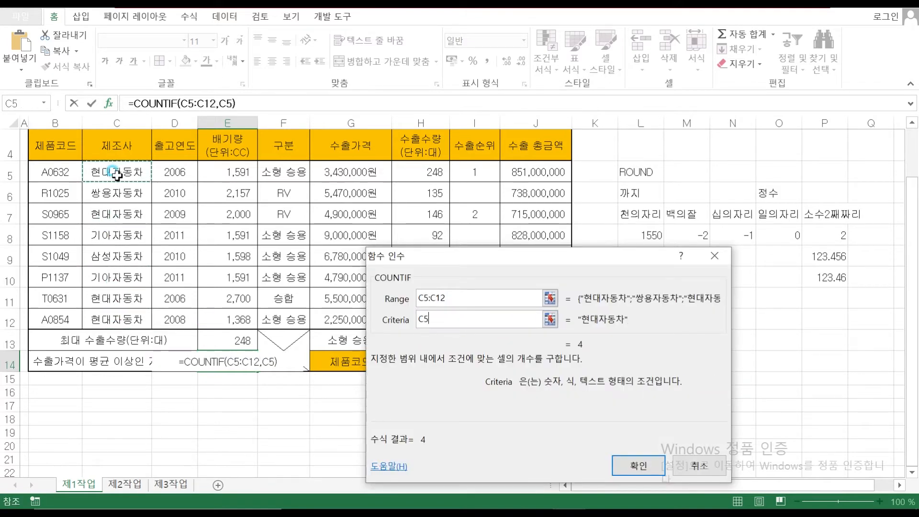
left_click(638, 465)
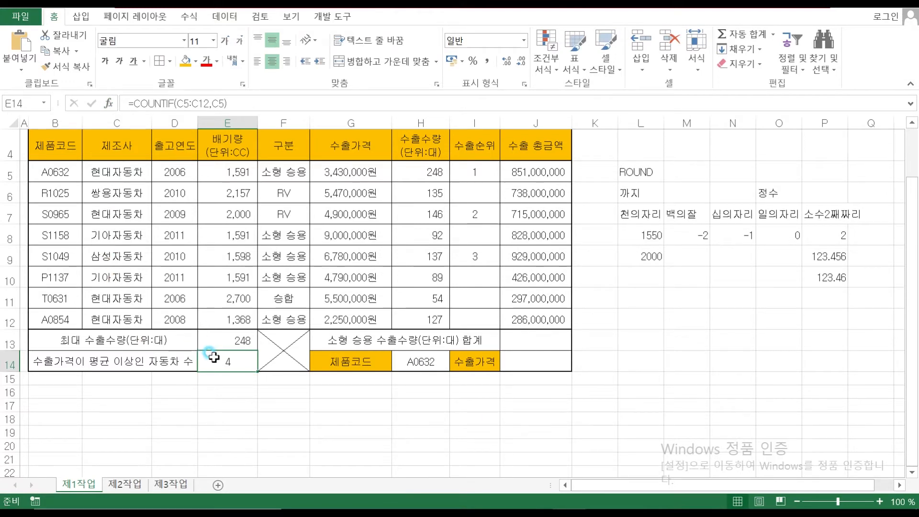
left_click(109, 104)
left_click(414, 298)
left_click(401, 319)
type("현대자동차")
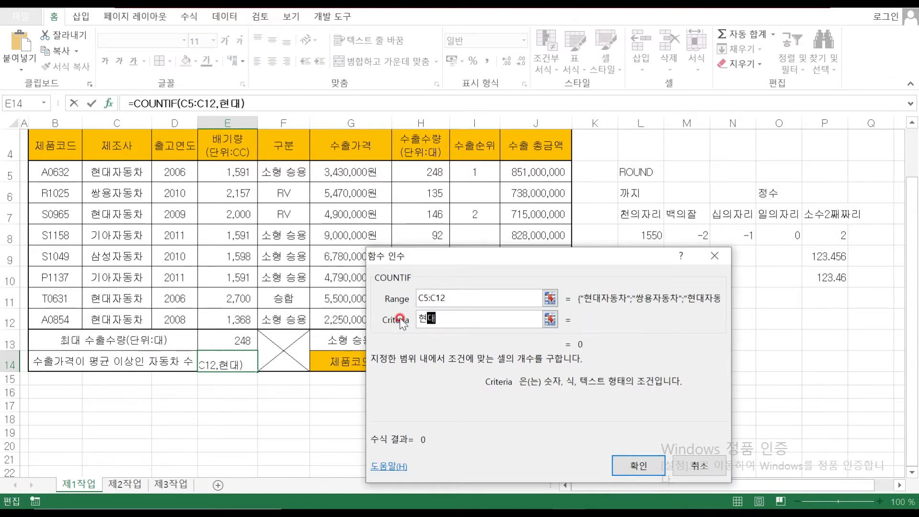
left_click(459, 299)
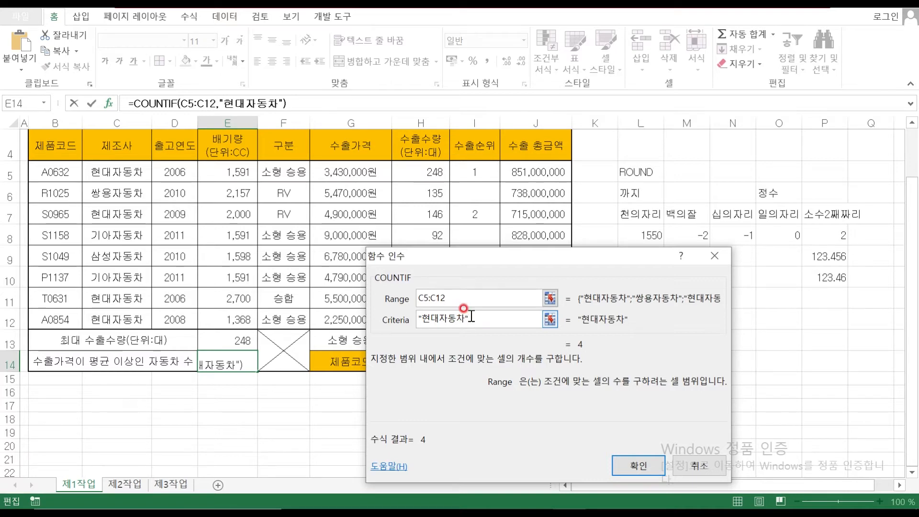
key("Escape")
key("Delete")
type("=")
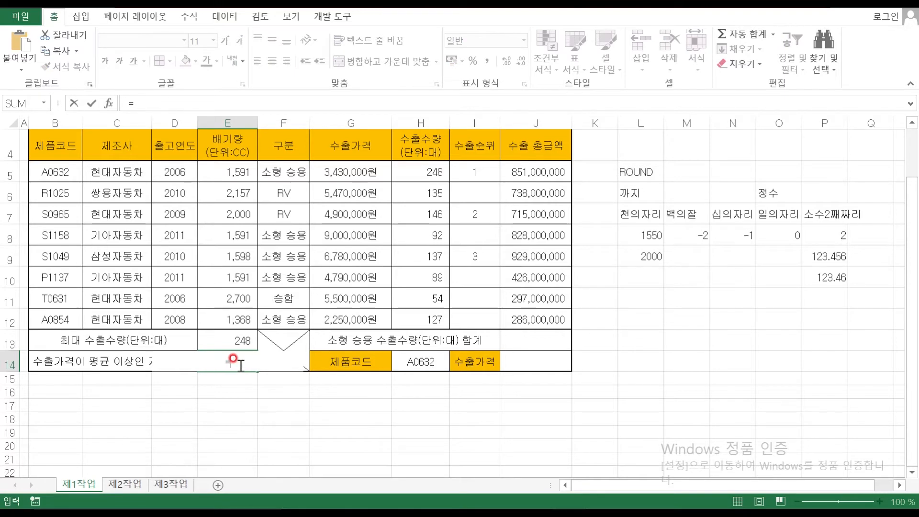
type("채COUNTIF(")
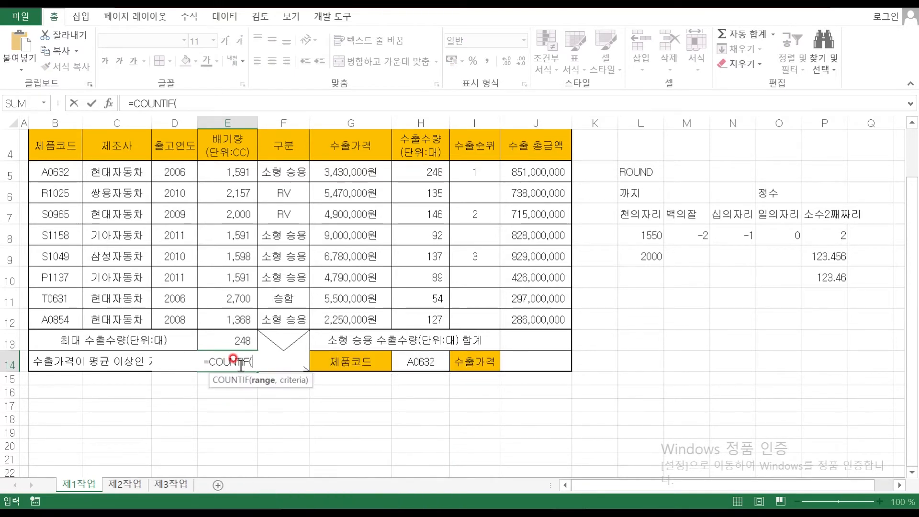
left_click(109, 103)
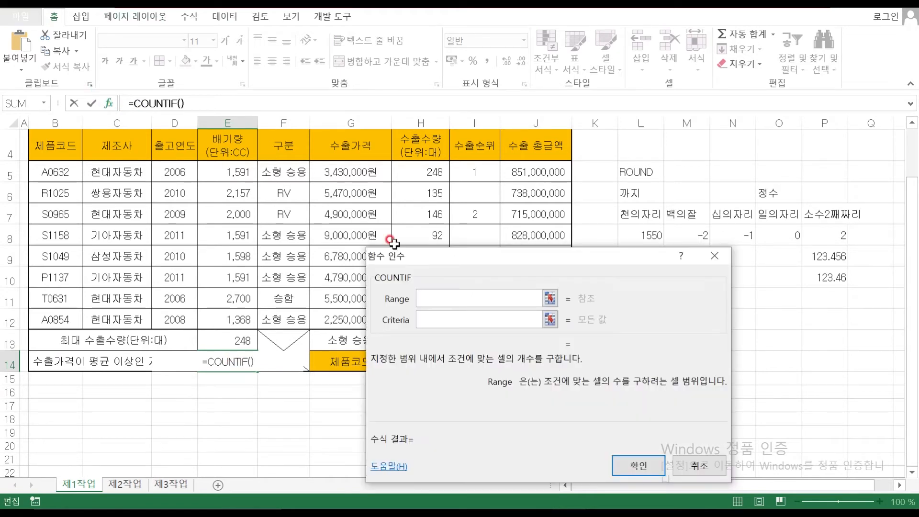
left_click_drag(419, 263, 524, 269)
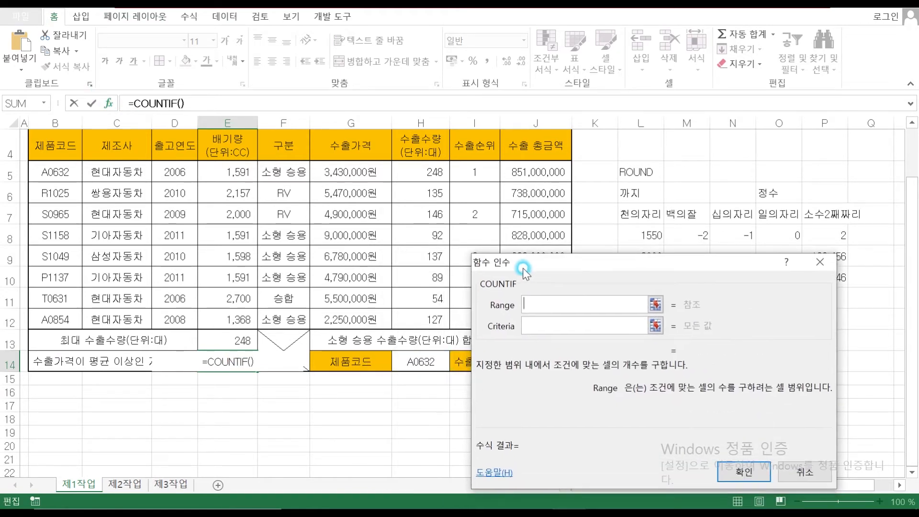
left_click_drag(426, 171, 459, 316)
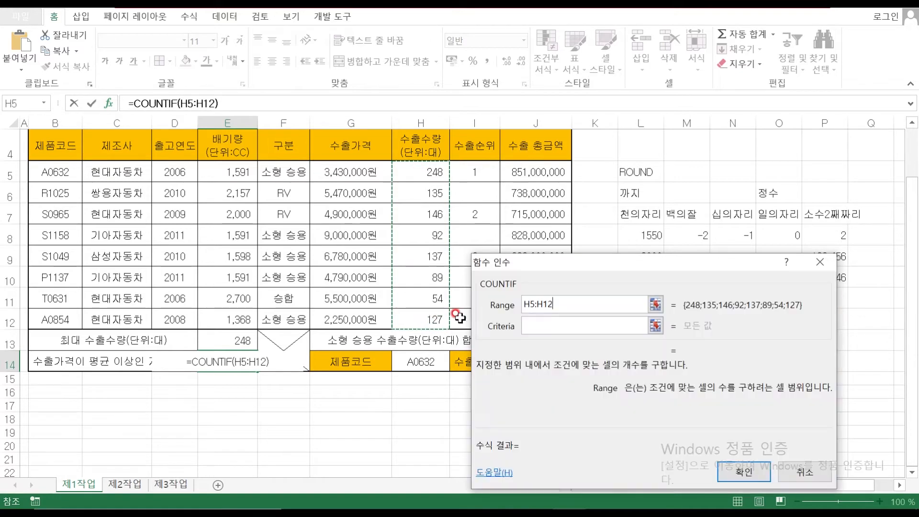
left_click(544, 322)
type(">=100")
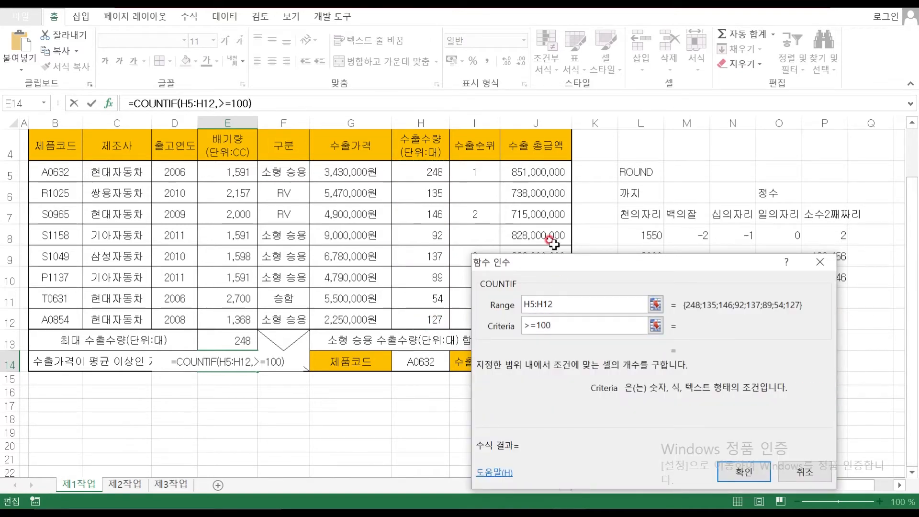
left_click_drag(556, 269, 535, 273)
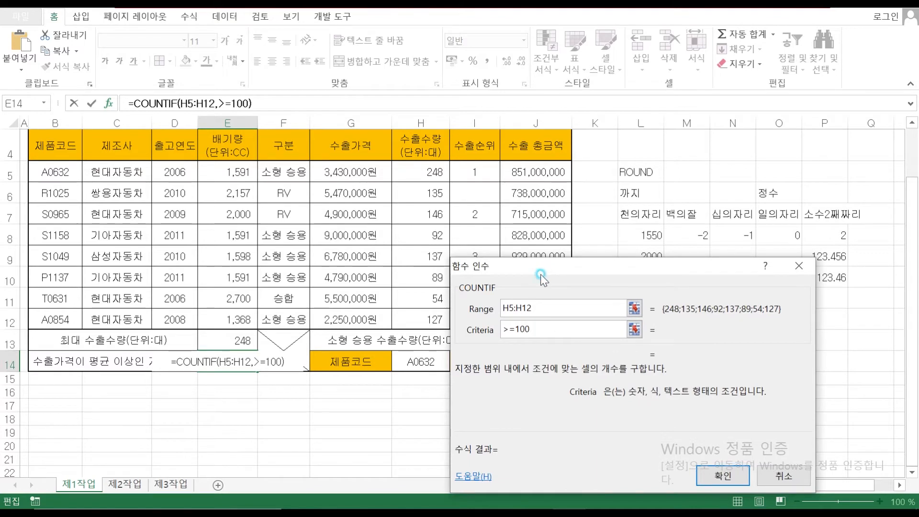
left_click(549, 316)
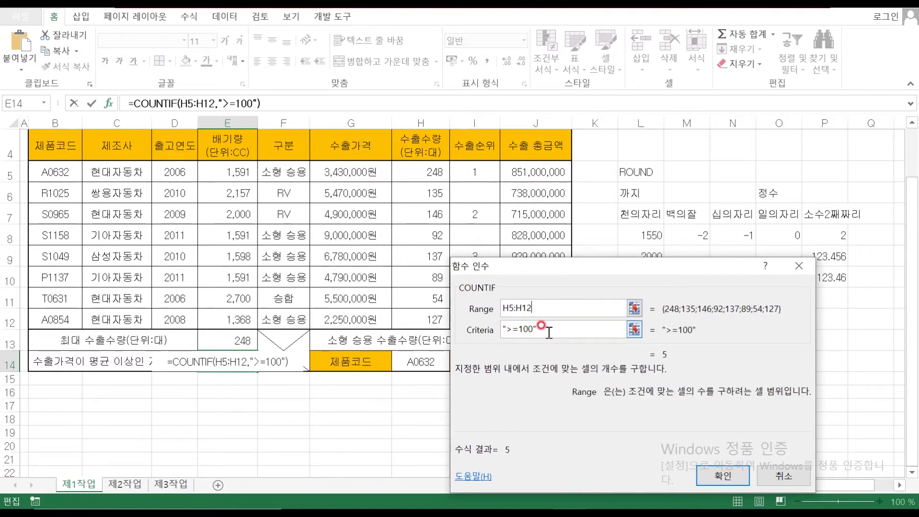
left_click(714, 474)
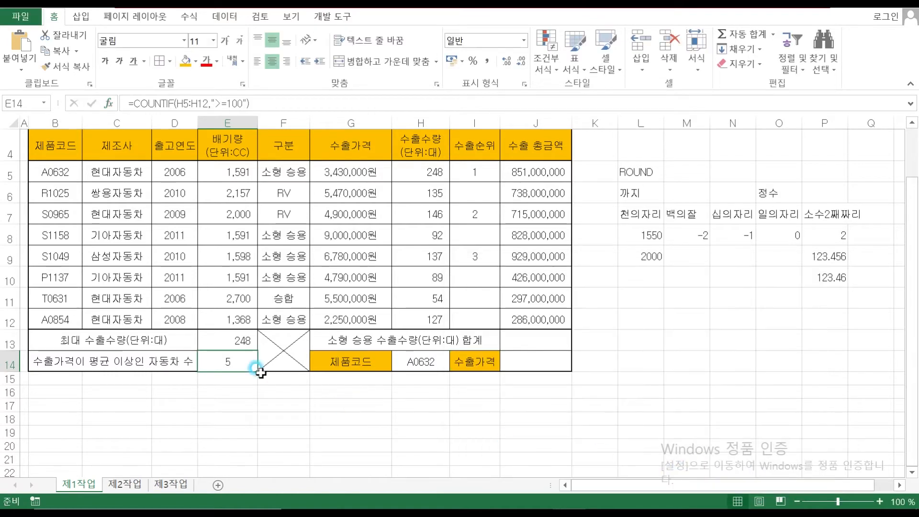
left_click(442, 321)
left_click(421, 255)
left_click(416, 218)
left_click(416, 195)
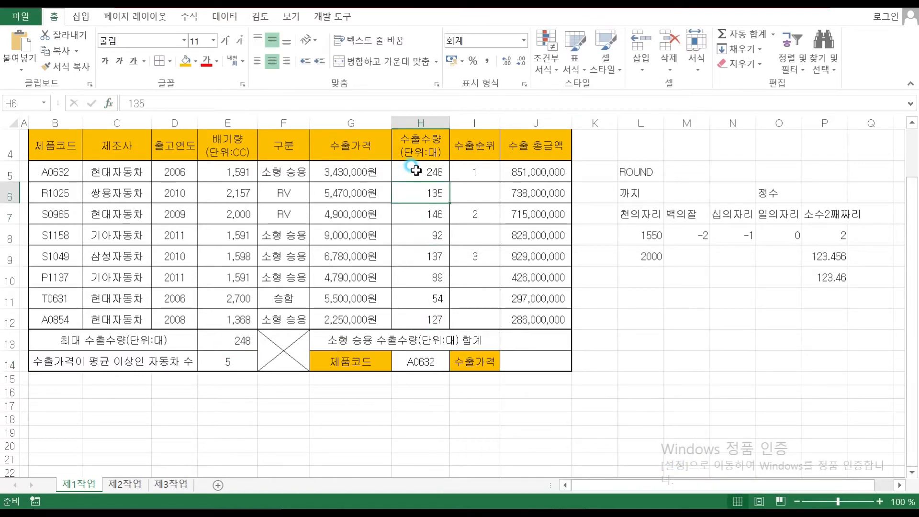
left_click(417, 173)
left_click(237, 358)
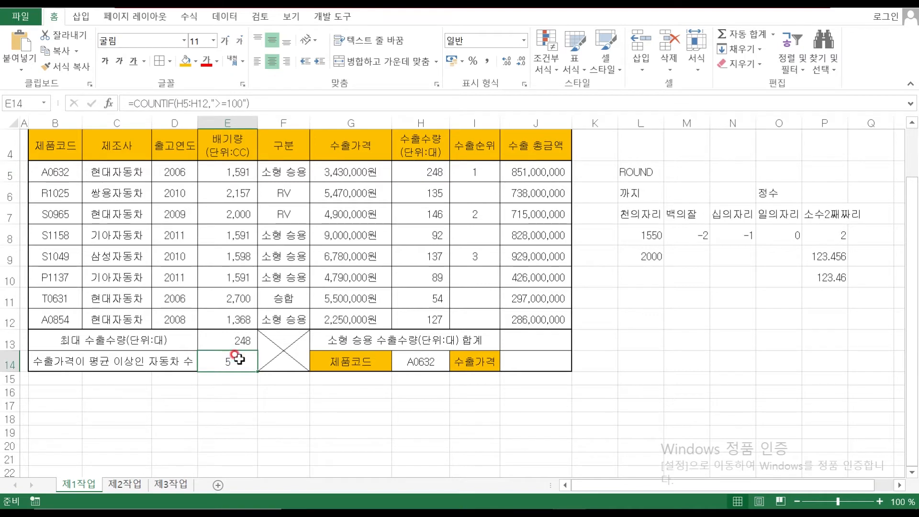
double_click(238, 358)
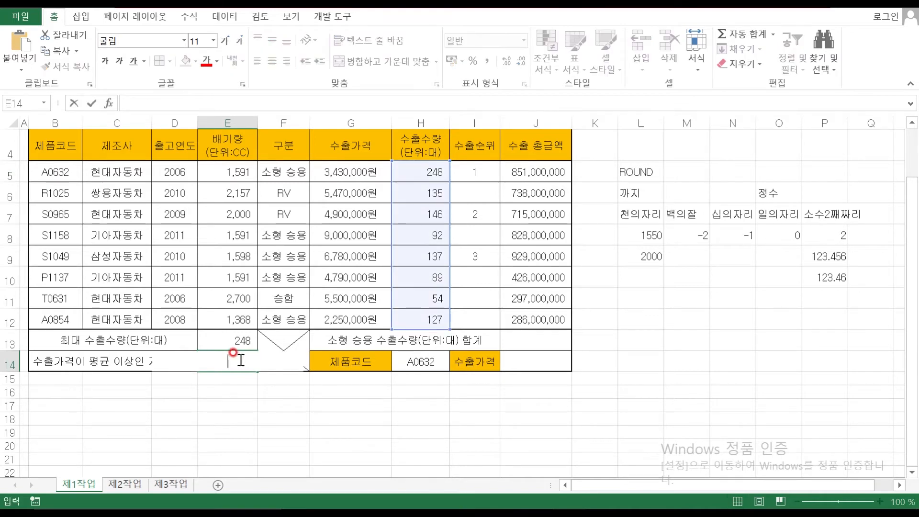
Retype =COUNTIF( in E14, open its Function Arguments, and switch to the exam PDF
key("BackSpace")
type("=채ㅕㅜ")
key("BackSpace")
key("BackSpace")
key("BackSpace")
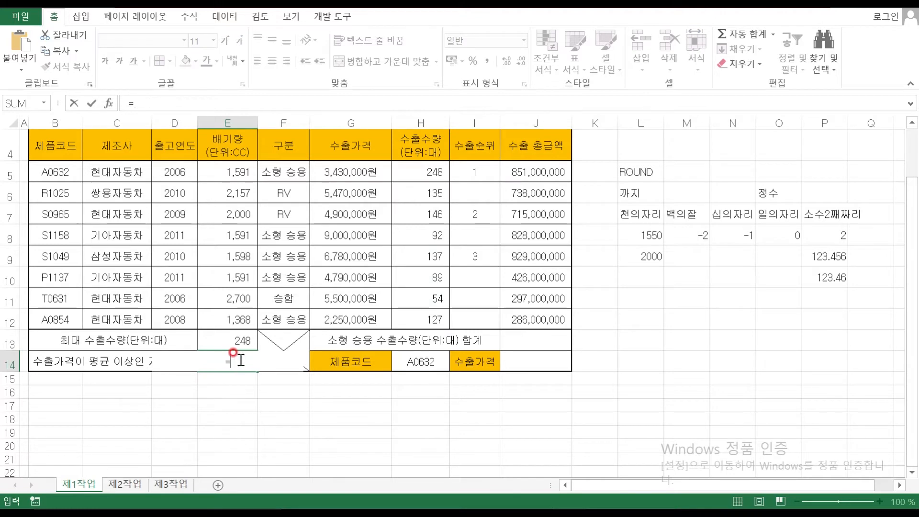
type("COUNTIF(")
left_click(109, 103)
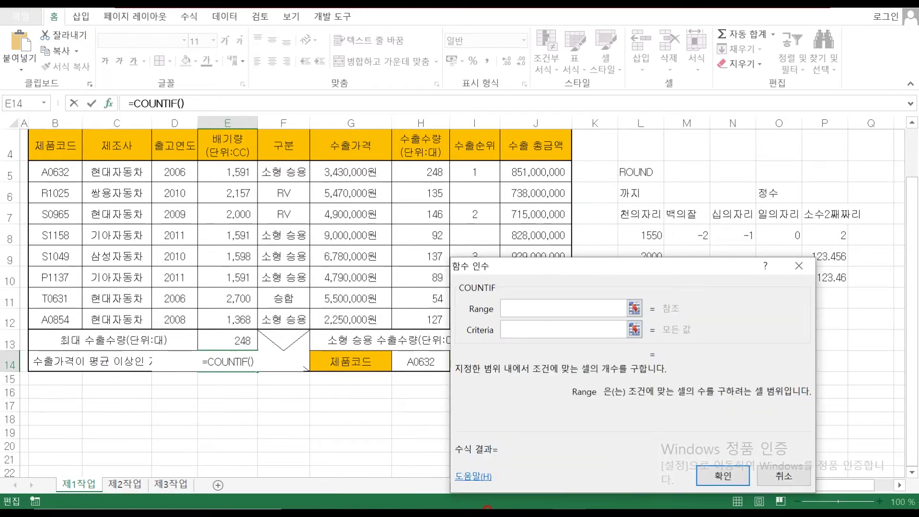
left_click(532, 502)
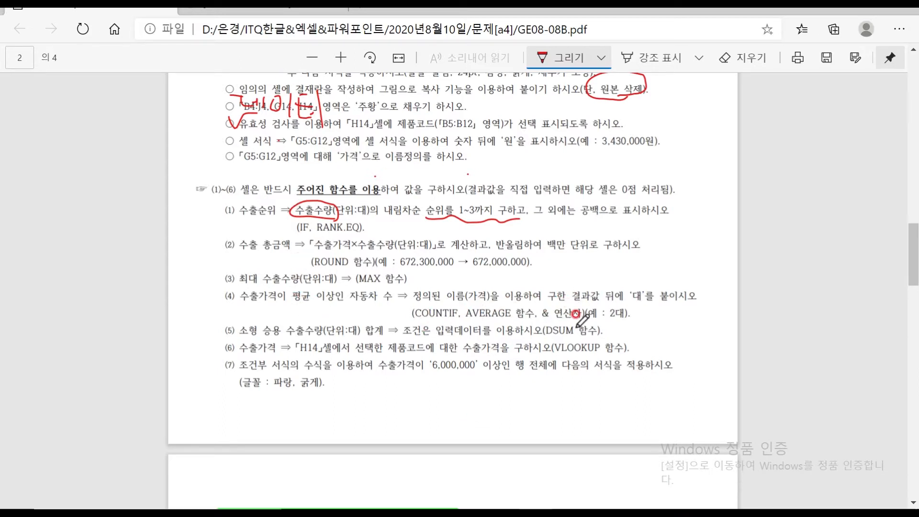
Circle 수출가격이 in task (4) with the red pen, then return to Excel
mouse_move(251, 293)
left_mouse_down()
mouse_move(250, 301)
mouse_move(293, 288)
mouse_move(242, 287)
mouse_move(311, 303)
mouse_move(386, 303)
mouse_move(389, 292)
left_mouse_up()
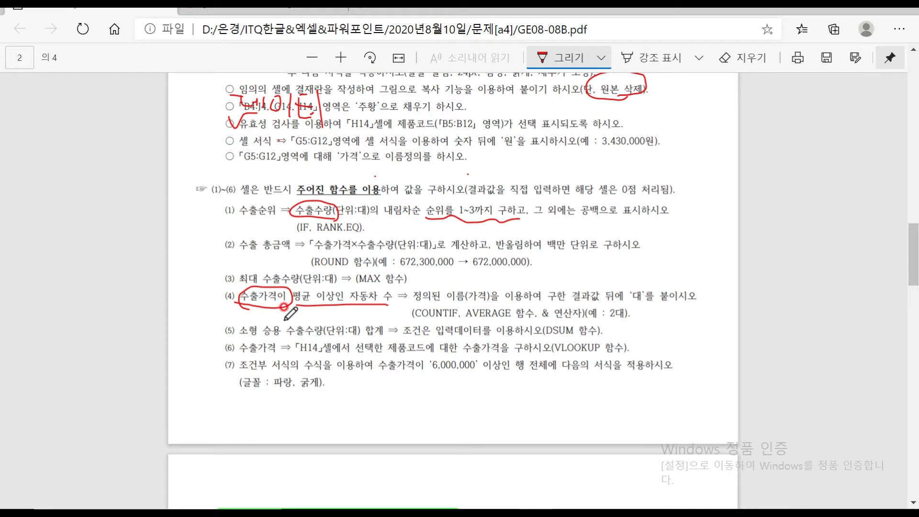
left_click(565, 498)
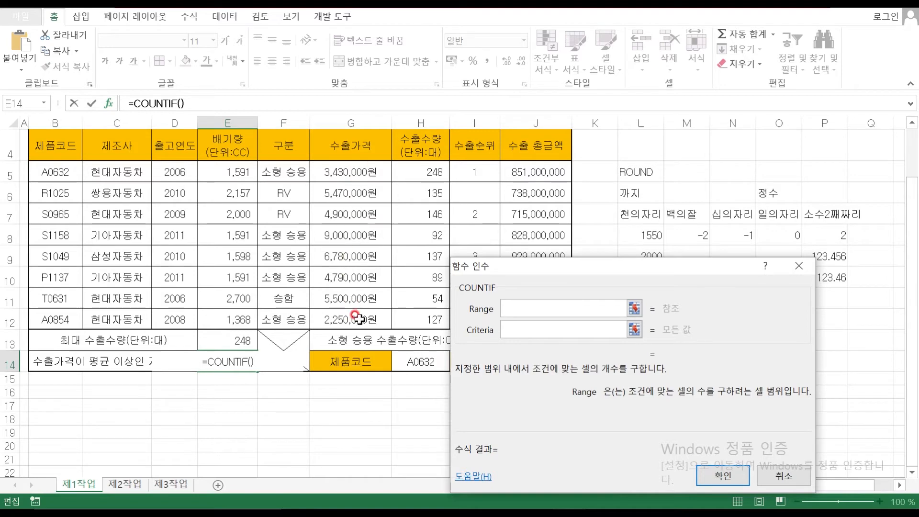
Set the COUNTIF range to the 가격 prices G5:G12 and enter criteria >=AVERAGE(가격)
left_click(345, 169)
left_click_drag(345, 168, 352, 320)
left_click(526, 331)
type(">")
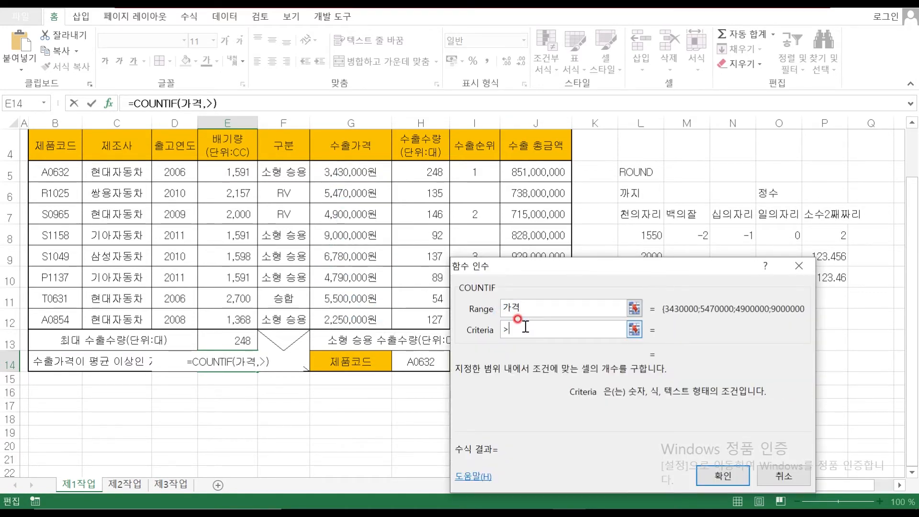
type("=AV")
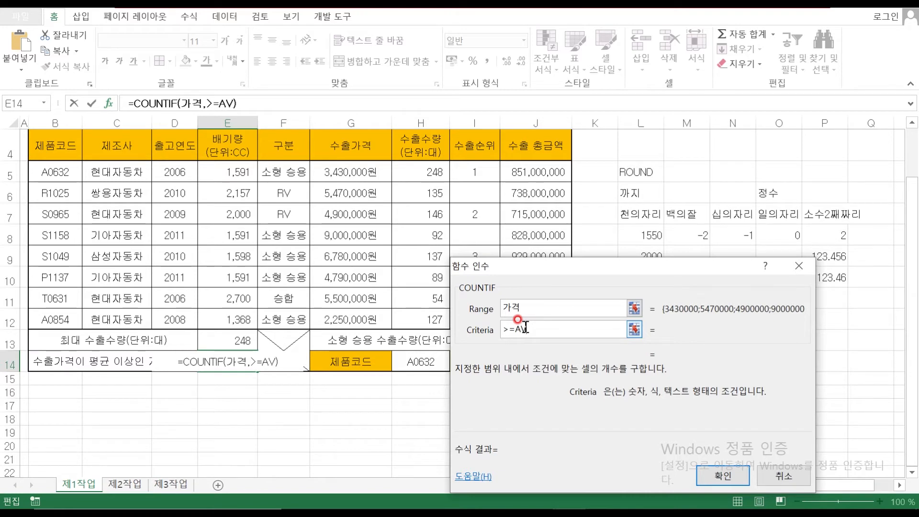
type("ERAGE(")
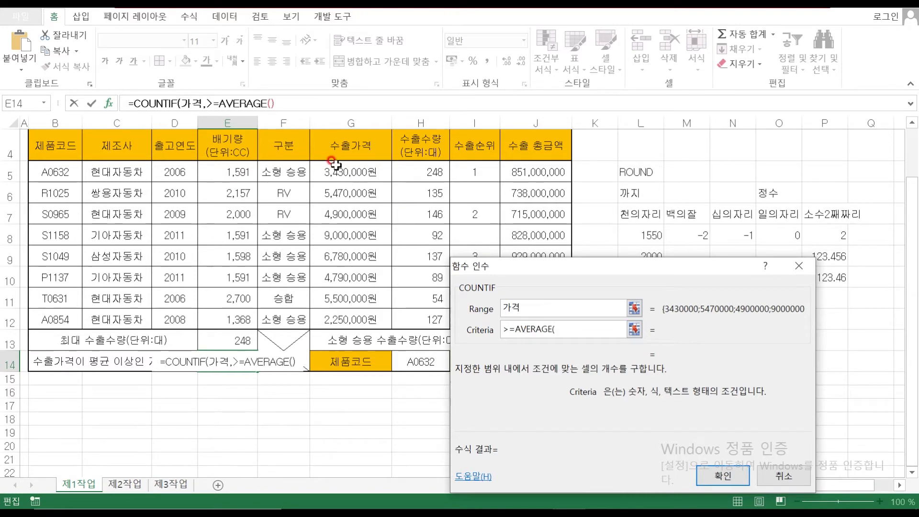
left_click_drag(332, 168, 342, 320)
type(")")
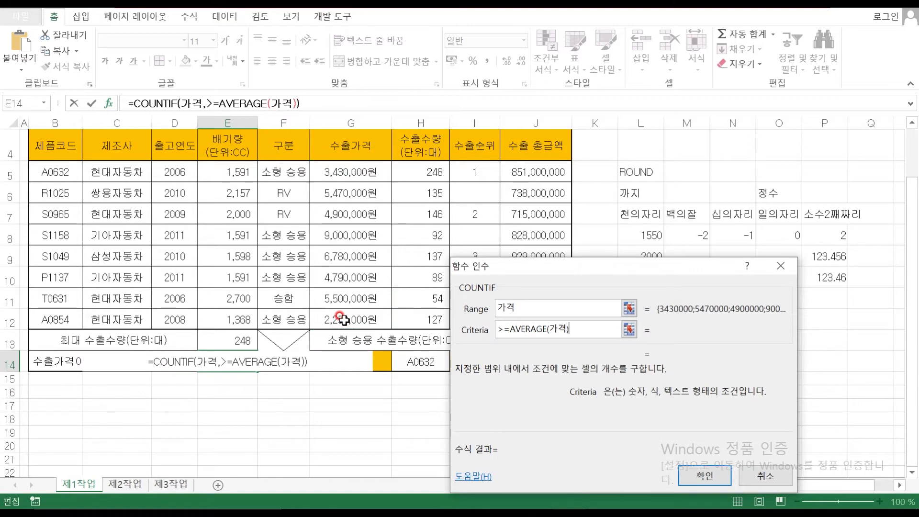
left_click(549, 305)
Correct the criteria to ">="&AVERAGE(가격) and confirm, so E14 shows 4
left_click(577, 329)
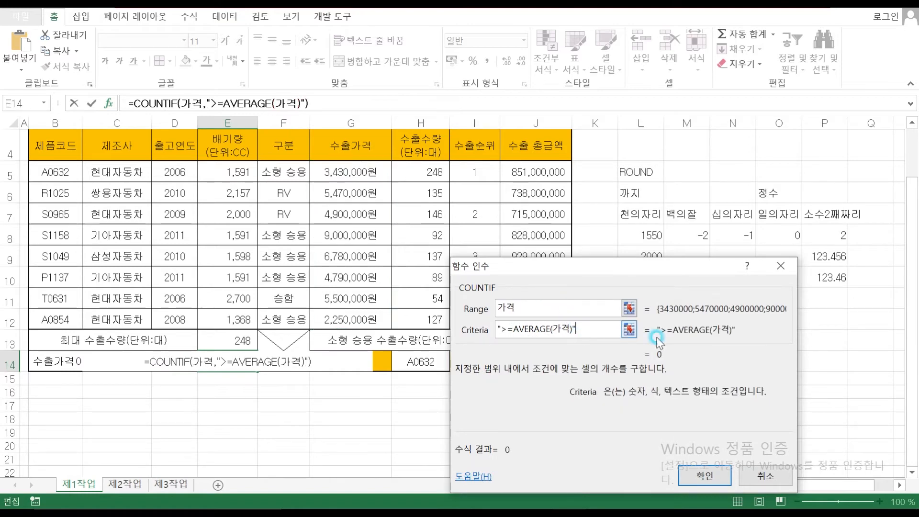
left_click(517, 329)
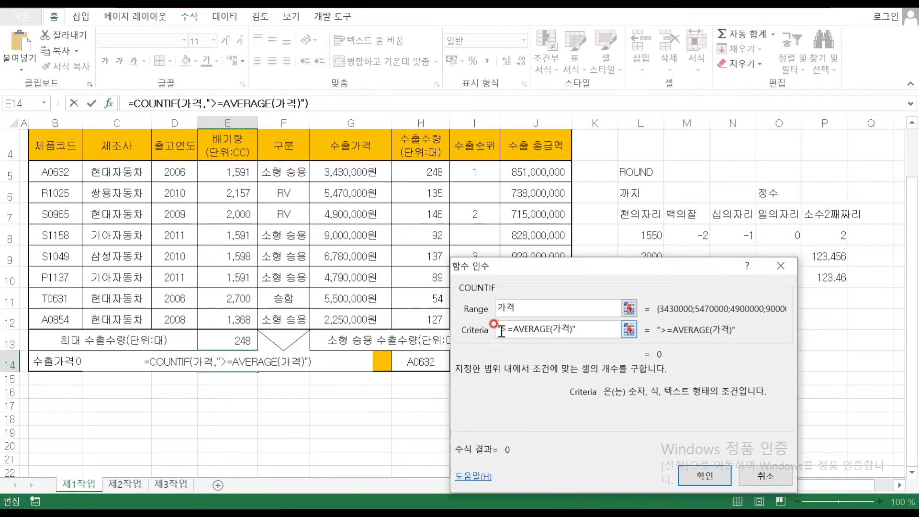
type("\"")
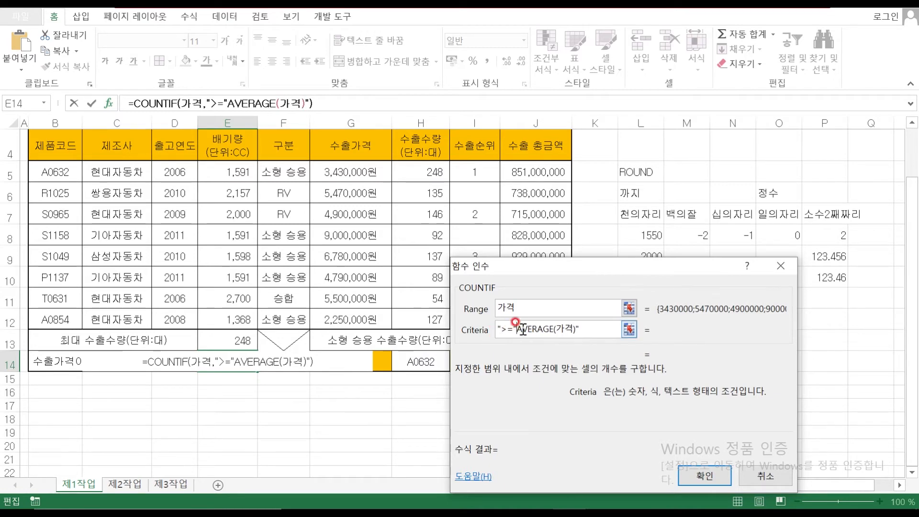
type("&")
left_click(597, 328)
key("BackSpace")
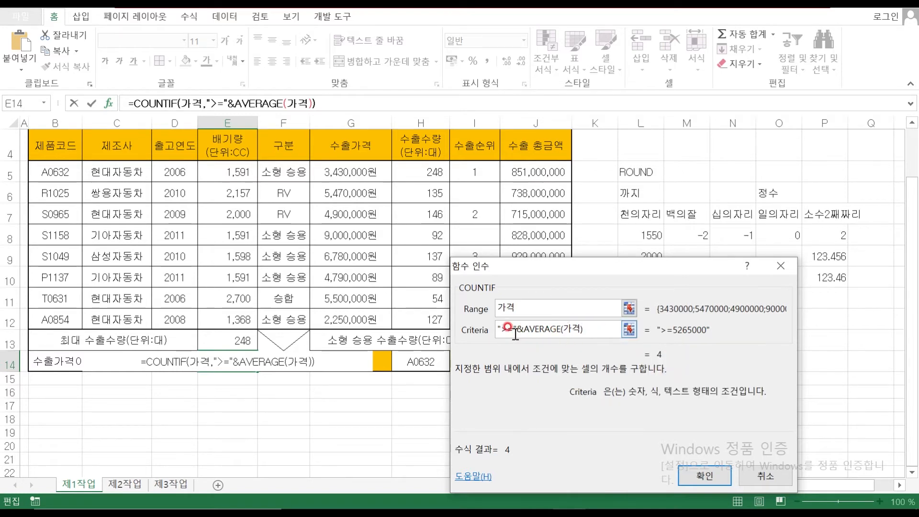
left_click(548, 307)
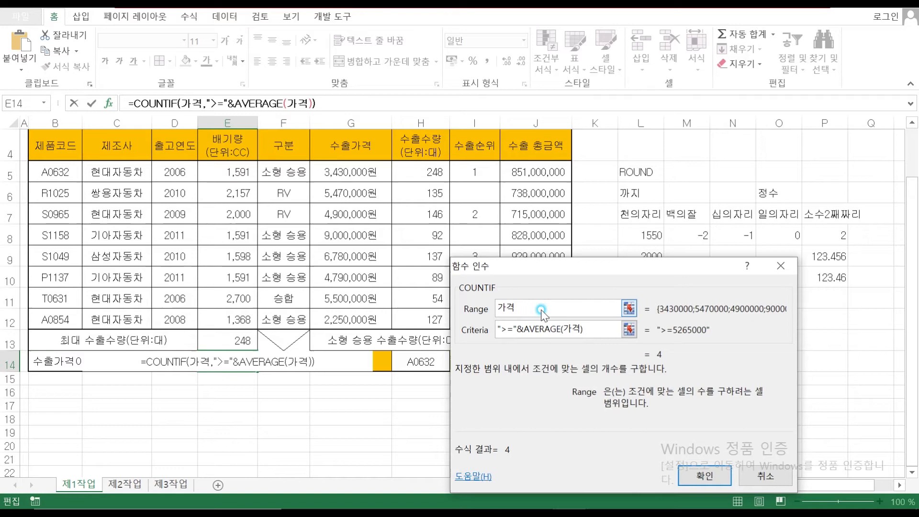
left_click(598, 327)
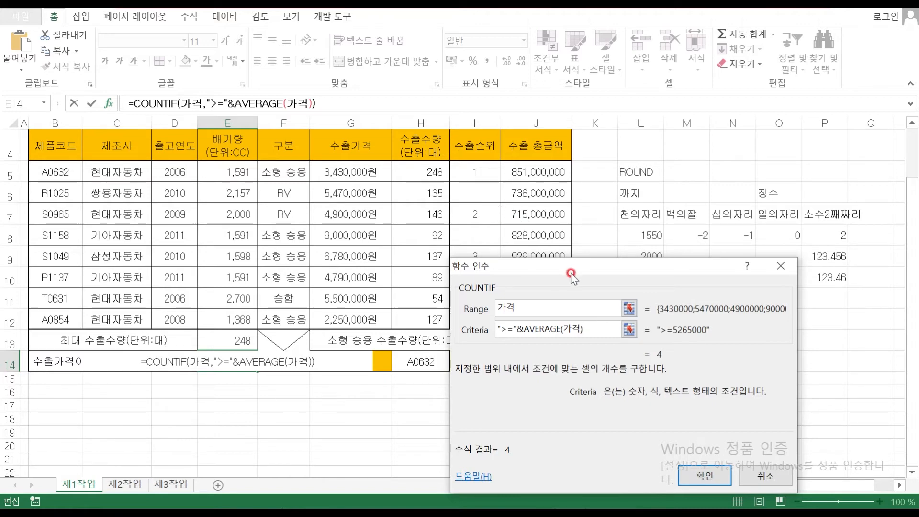
left_click_drag(572, 267, 499, 200)
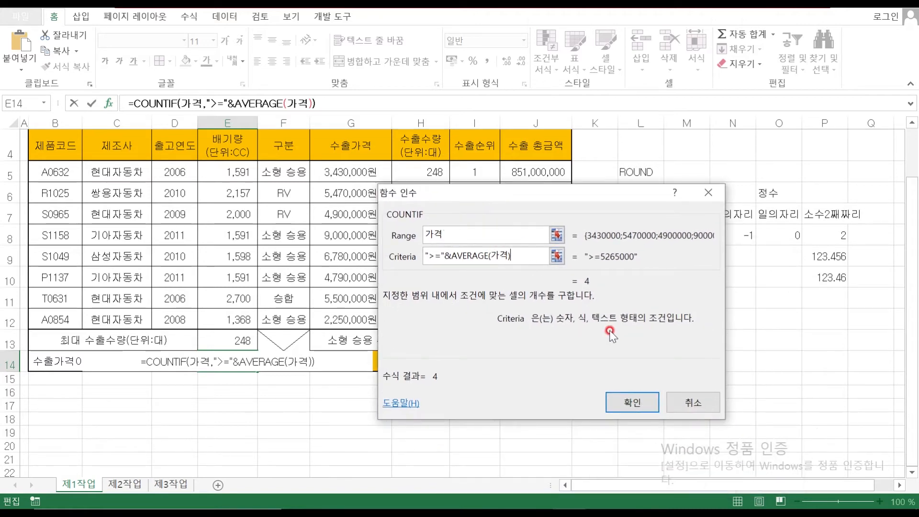
left_click(632, 401)
left_click(233, 359)
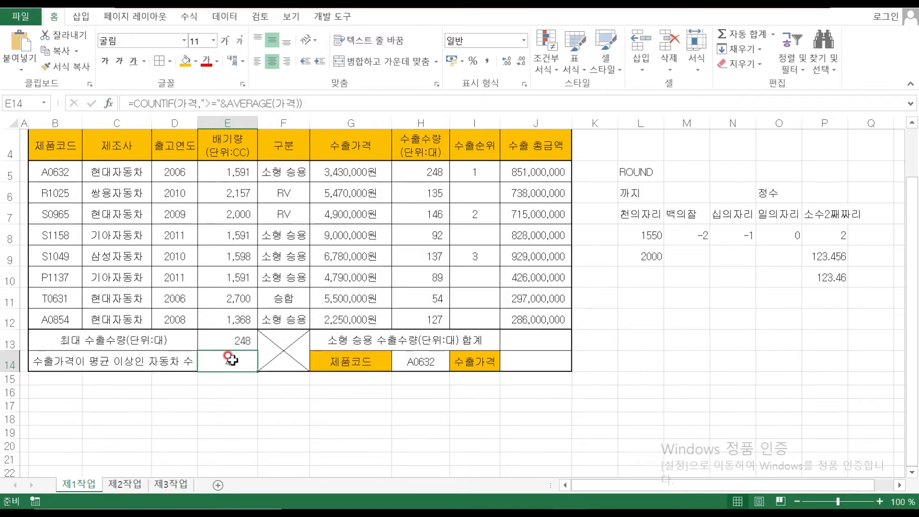
left_click(532, 347)
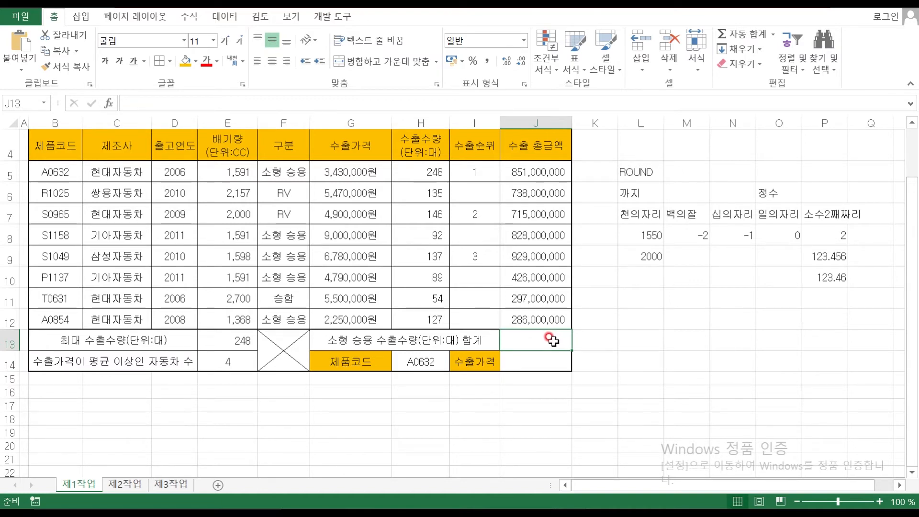
left_click_drag(426, 168, 425, 322)
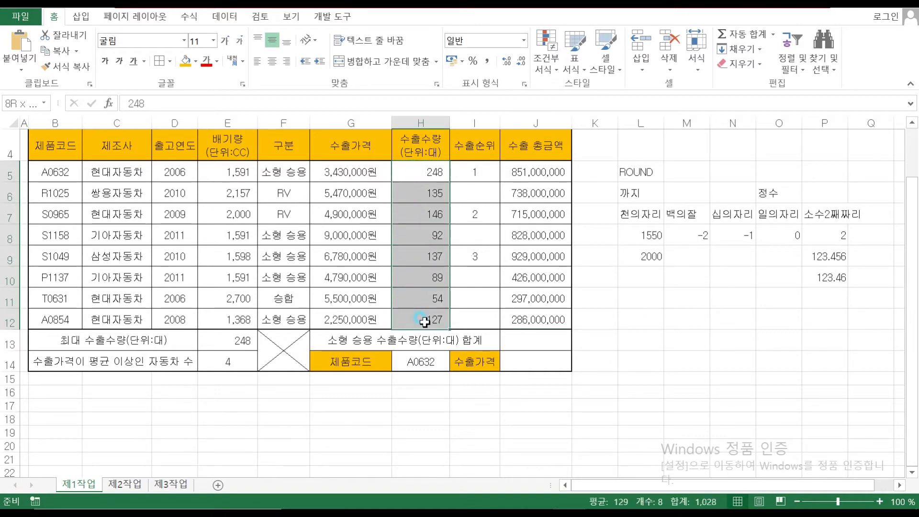
left_click(277, 171)
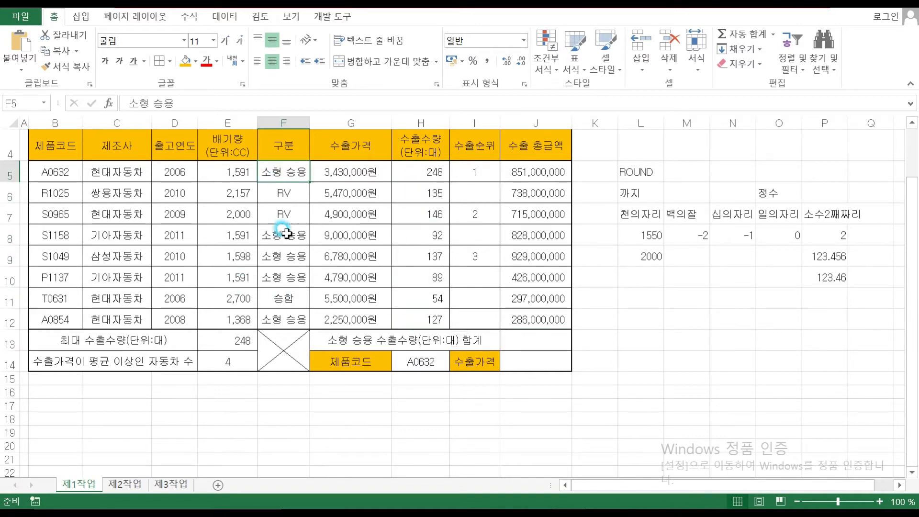
left_click(286, 234)
left_click(284, 258)
left_click(281, 279)
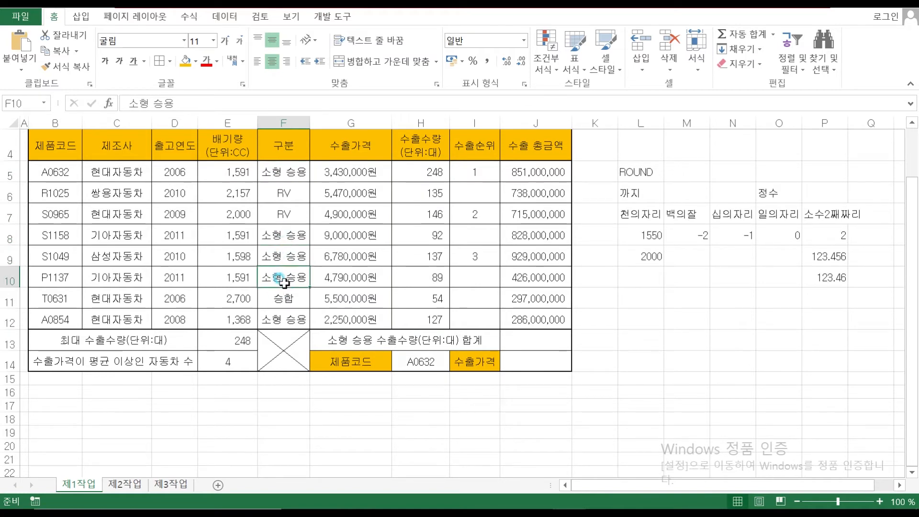
left_click(285, 316)
left_click_drag(431, 170, 419, 321)
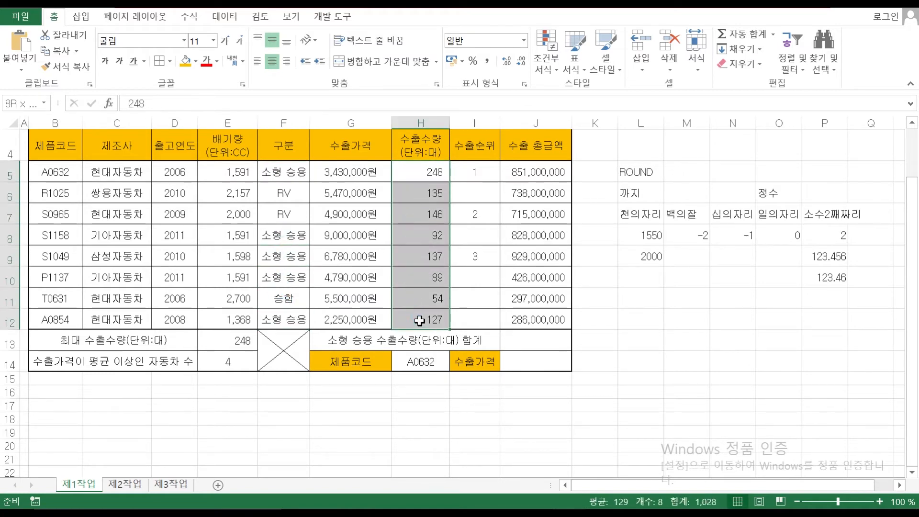
left_click(524, 339)
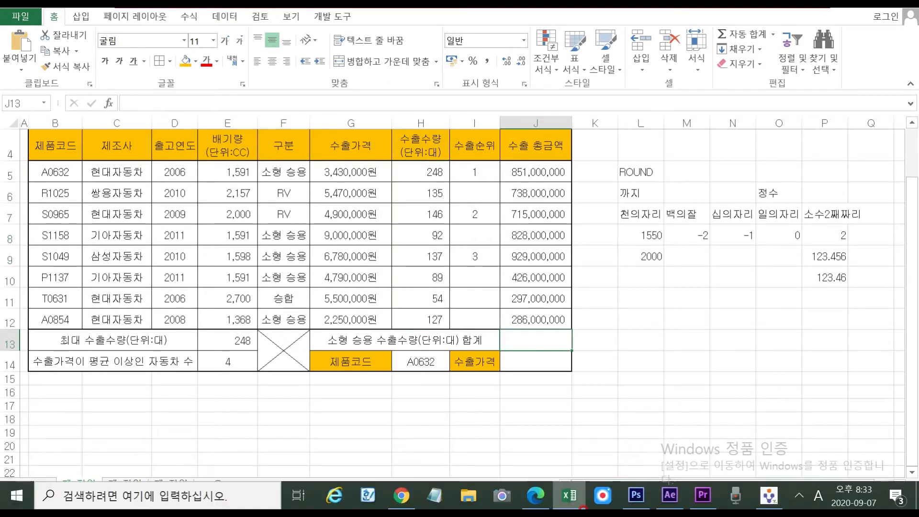
left_click(577, 503)
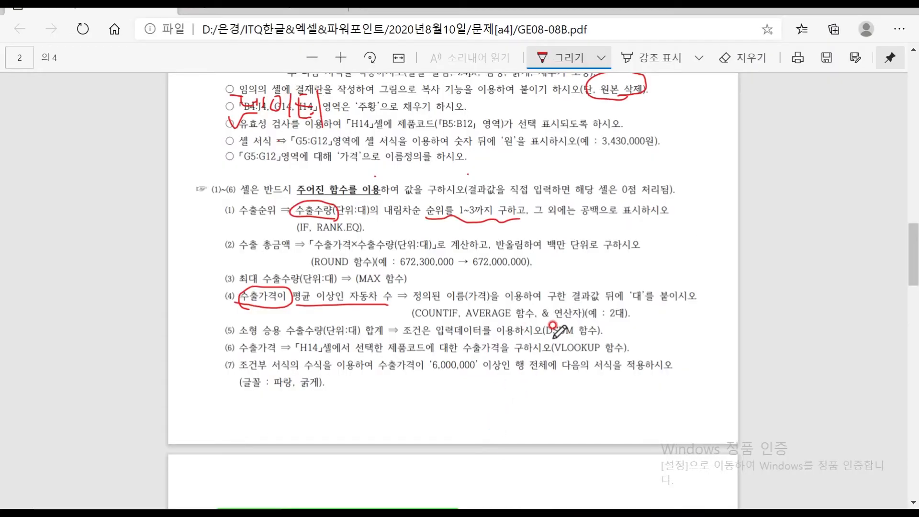
mouse_move(551, 320)
left_mouse_down()
mouse_move(579, 335)
mouse_move(538, 311)
mouse_move(538, 330)
mouse_move(546, 317)
left_mouse_up()
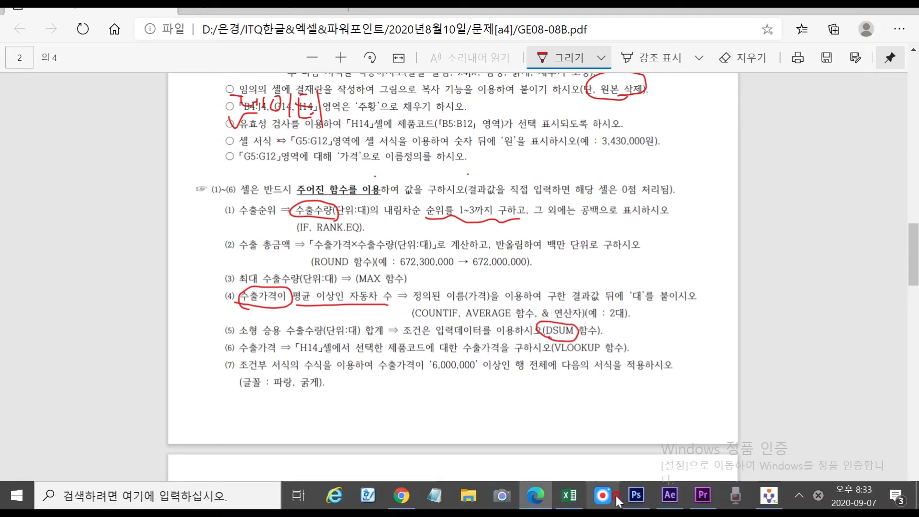
left_click(572, 501)
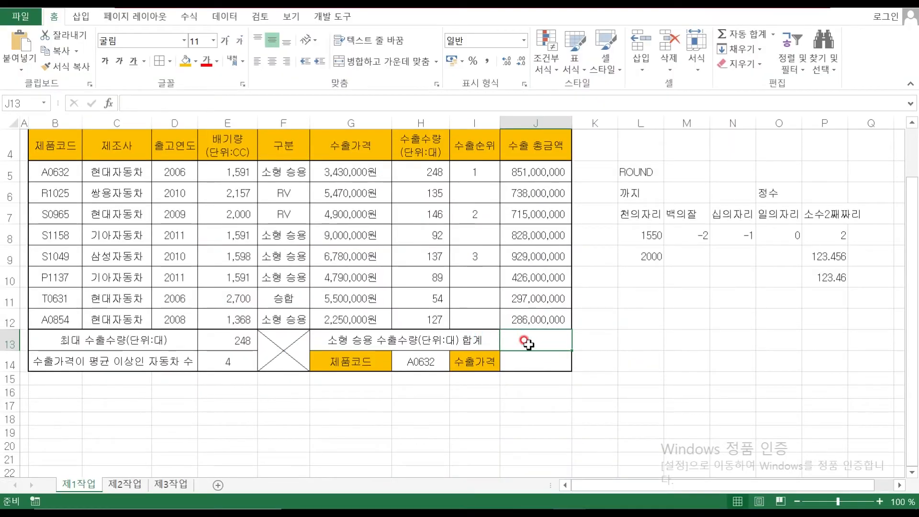
Start =DSUM in J13 and set its Database argument to the table B4:H12
type("=D")
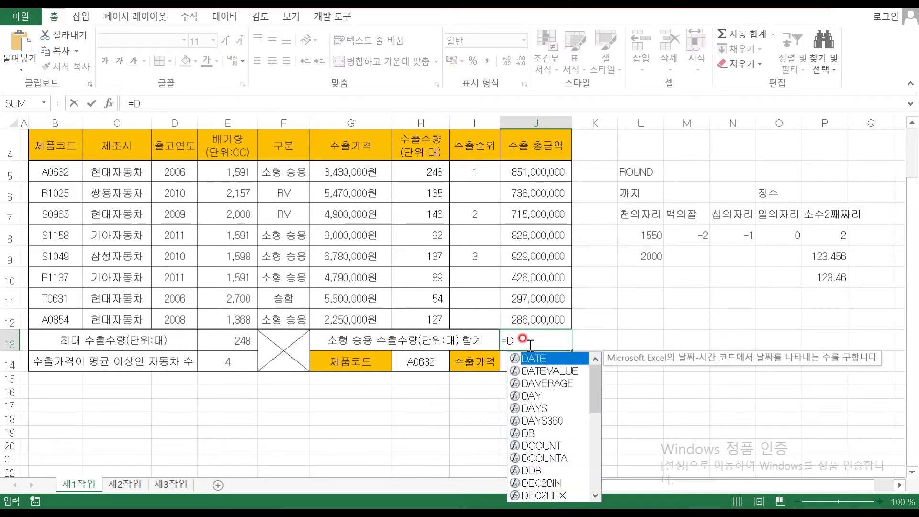
type("SUM(")
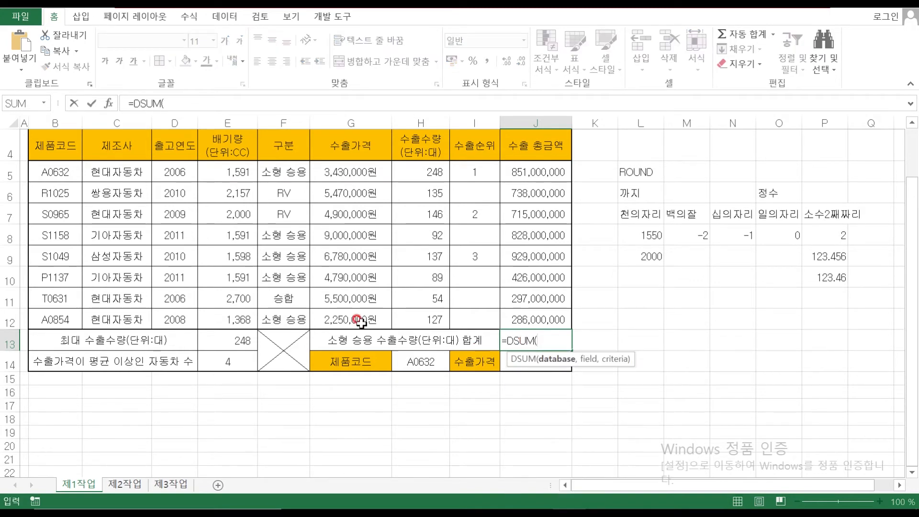
left_click(114, 101)
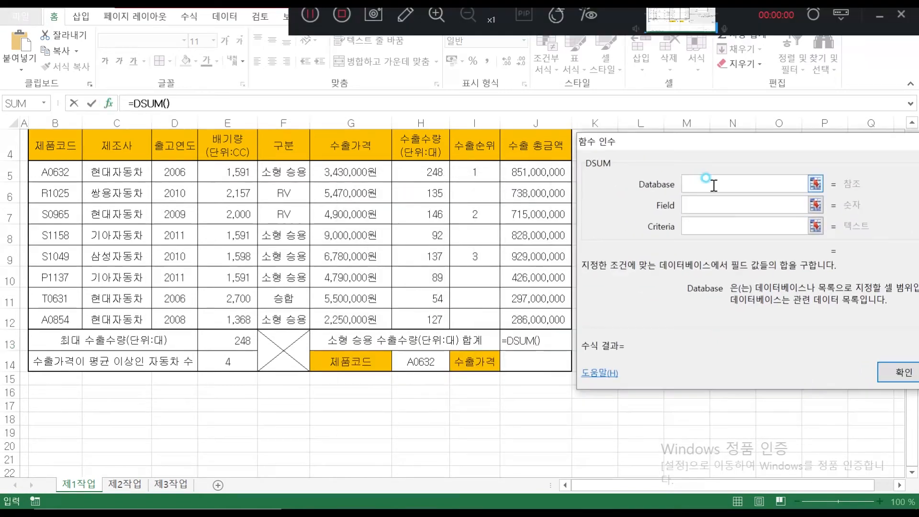
left_click(714, 184)
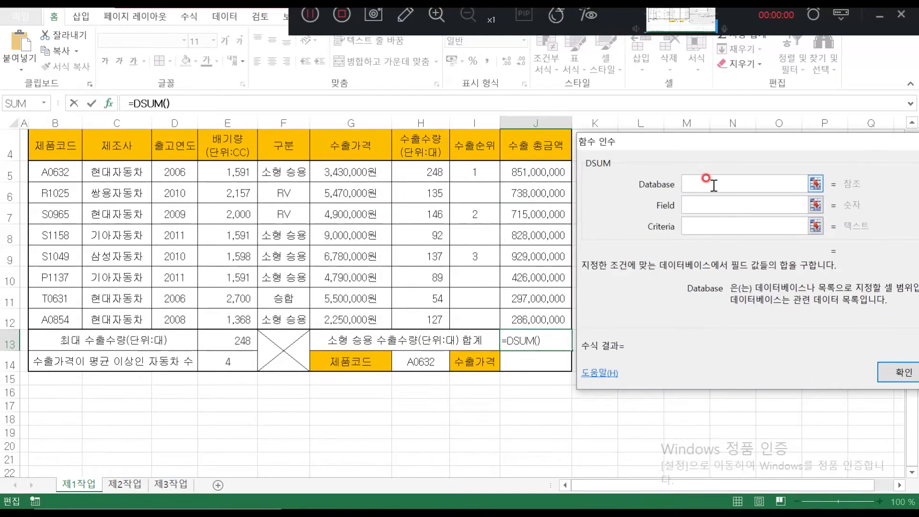
mouse_move(667, 142)
left_mouse_down()
mouse_move(662, 301)
mouse_move(668, 148)
left_mouse_up()
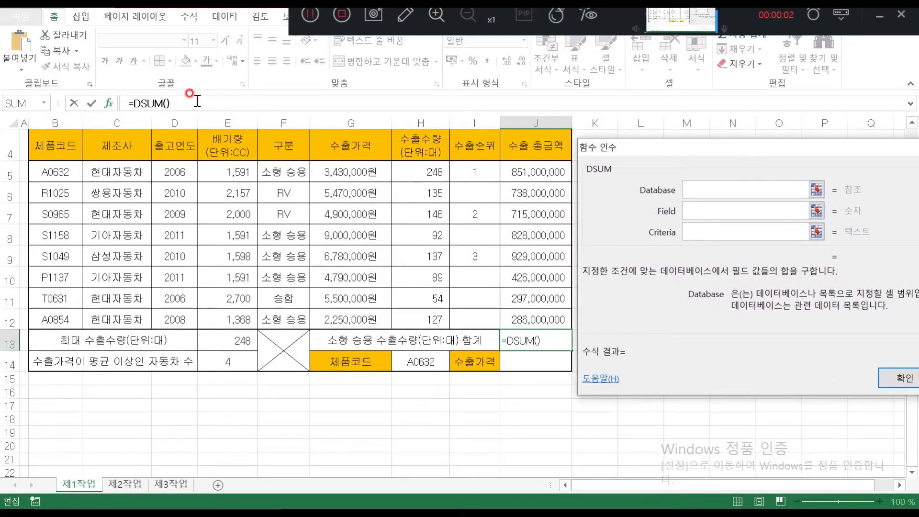
left_click_drag(66, 146, 417, 317)
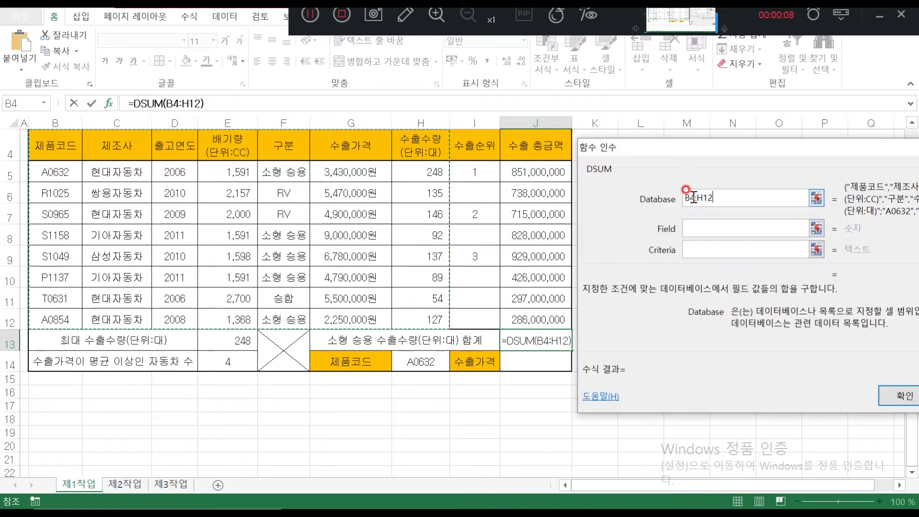
left_click(697, 229)
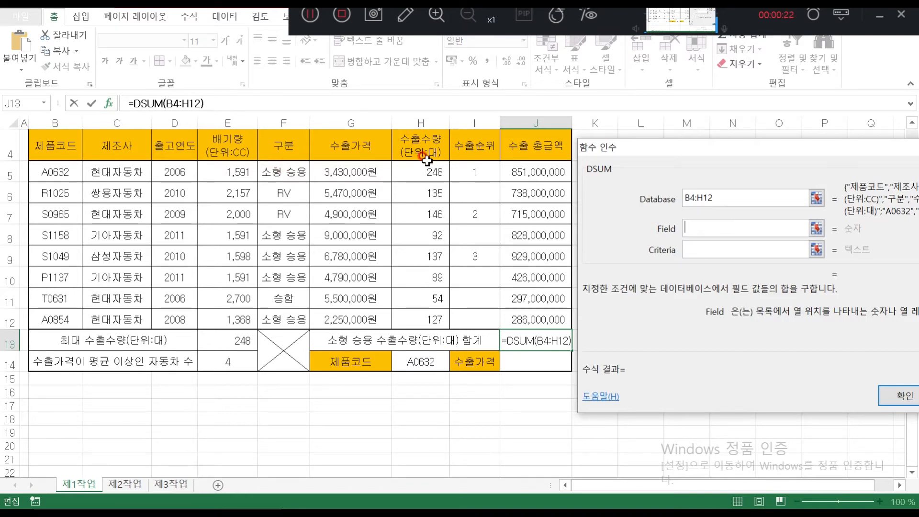
Set Field to the 수출수량 header H4 and Criteria to F4:F5, confirming the total 693
left_click(416, 142)
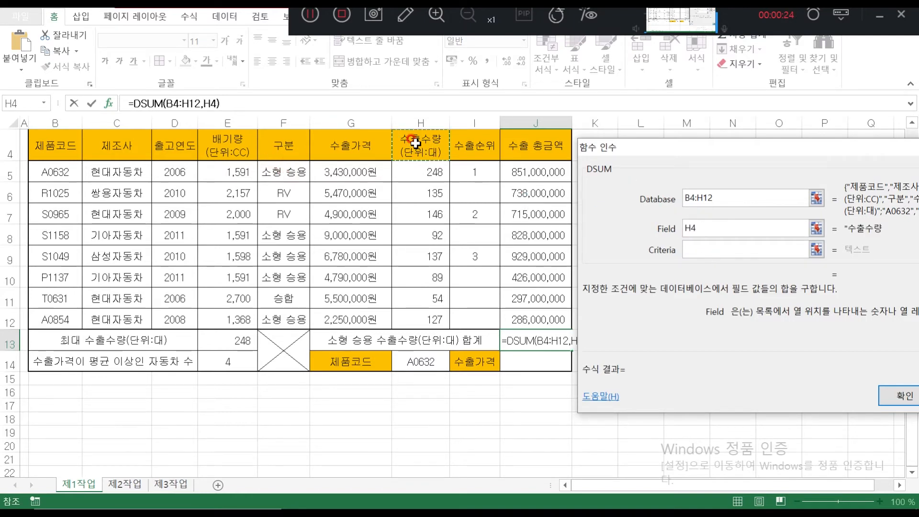
left_click(696, 248)
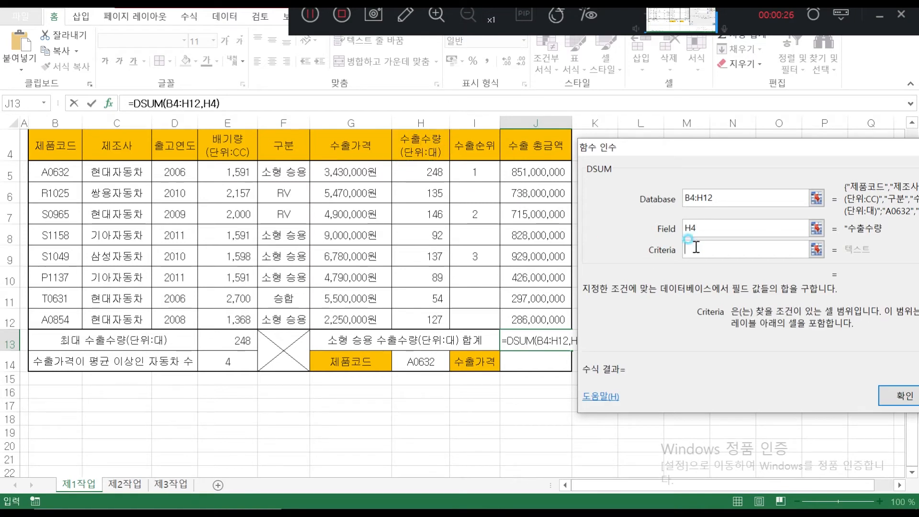
left_click(289, 149)
left_click_drag(291, 154, 288, 173)
left_click(715, 251)
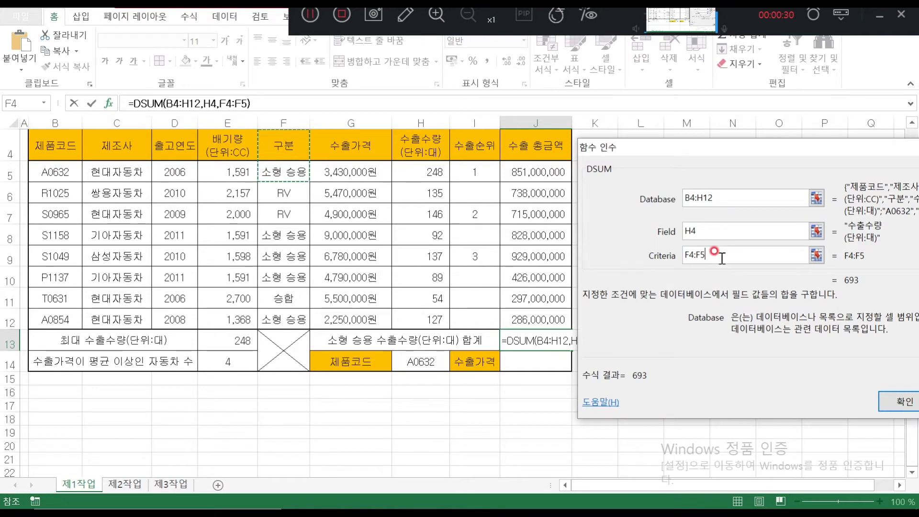
left_click_drag(695, 151, 493, 104)
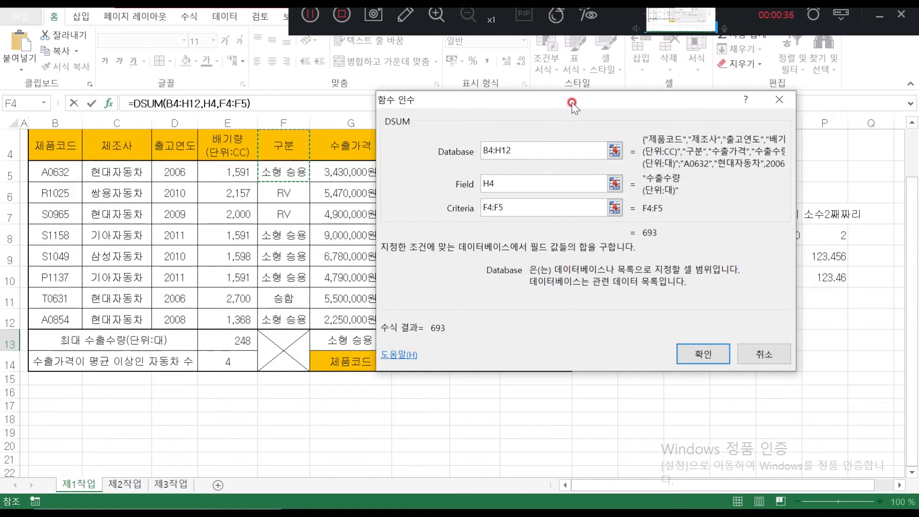
left_click(710, 357)
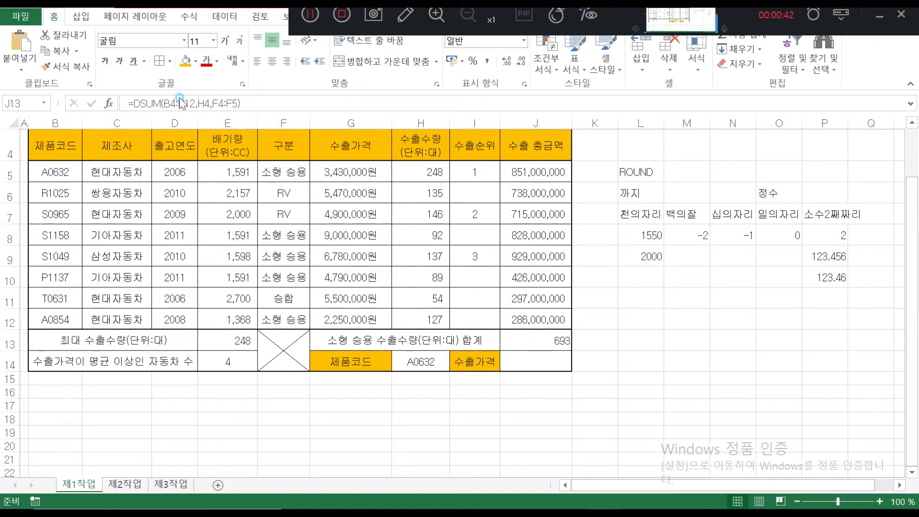
left_click(110, 104)
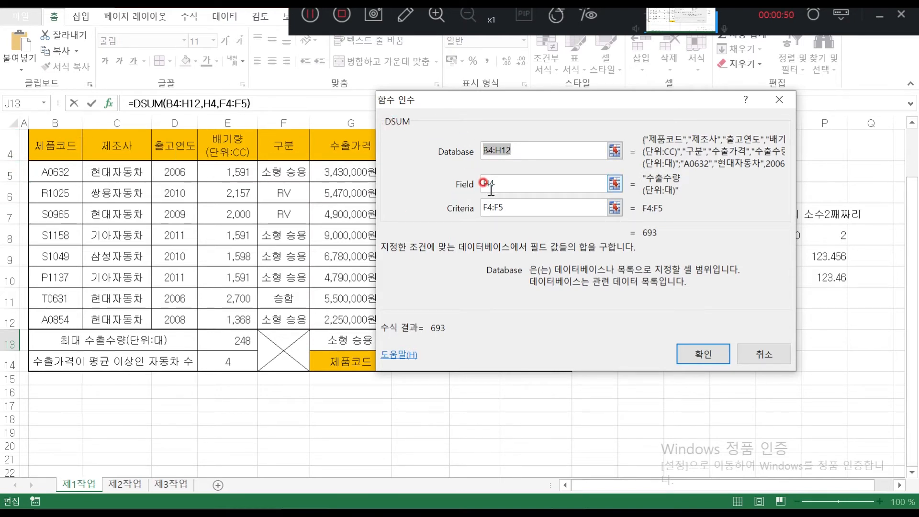
left_click(703, 354)
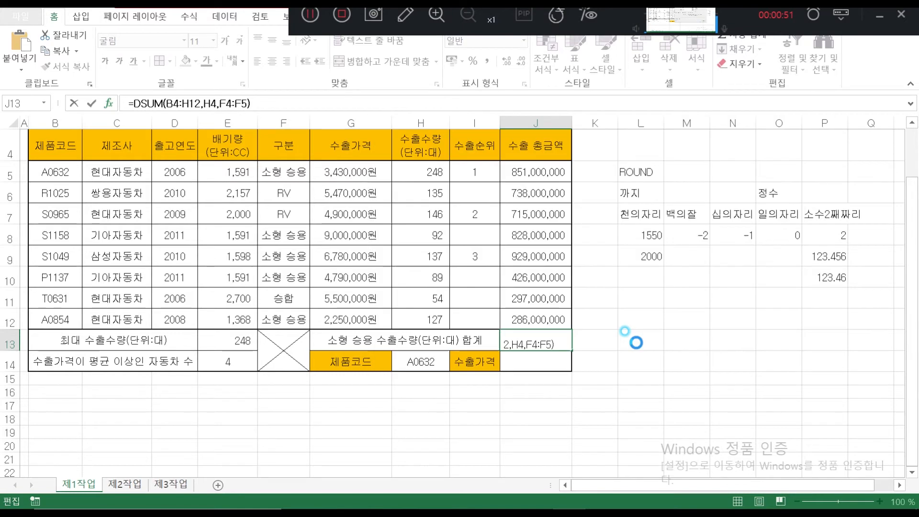
left_click(537, 359)
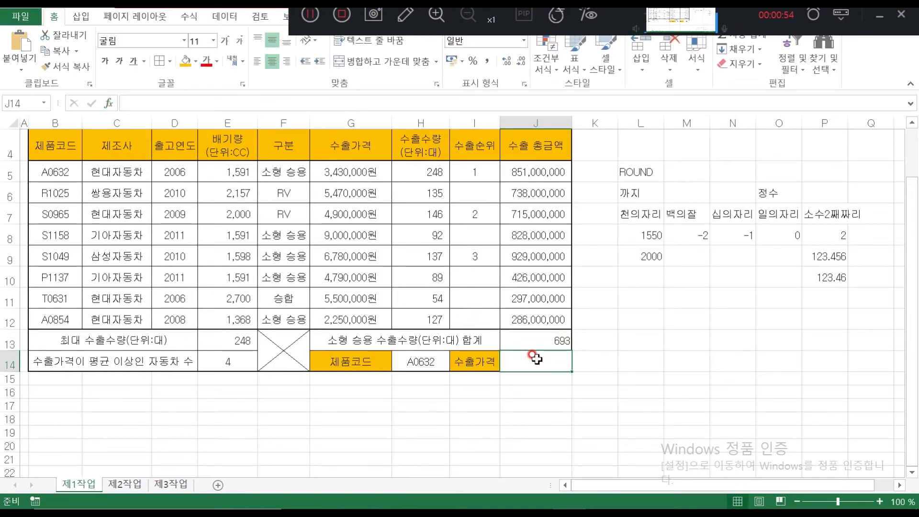
Enter =VLOOKUP( in J14 and bring up its empty Function Arguments dialog
type("V")
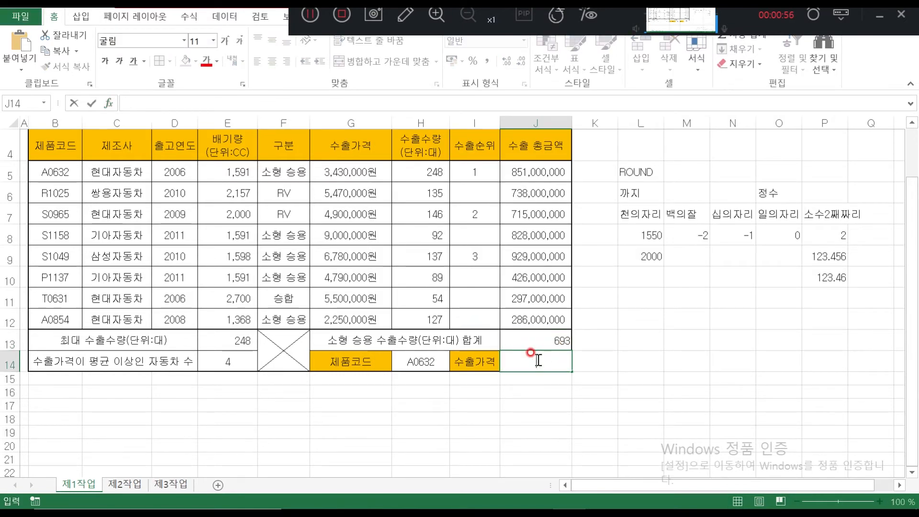
type("=VLOOKUP(")
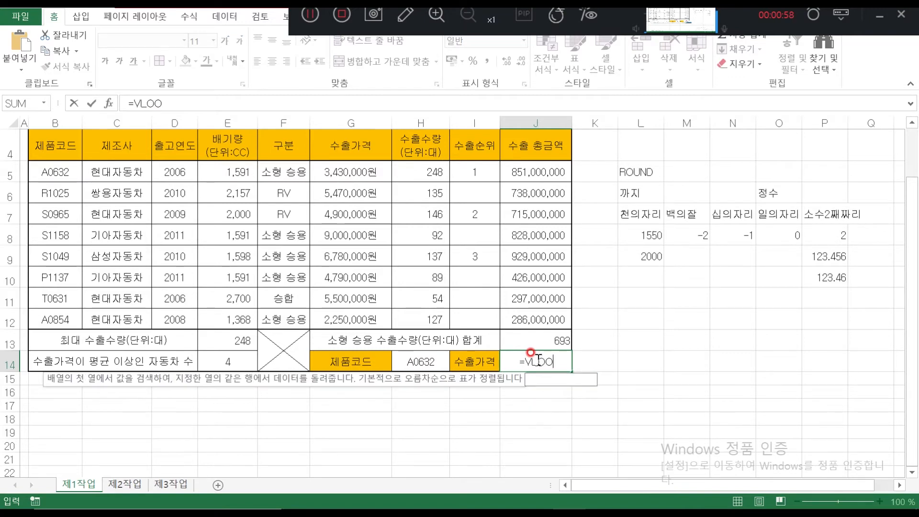
left_click(109, 103)
left_click_drag(472, 96, 678, 109)
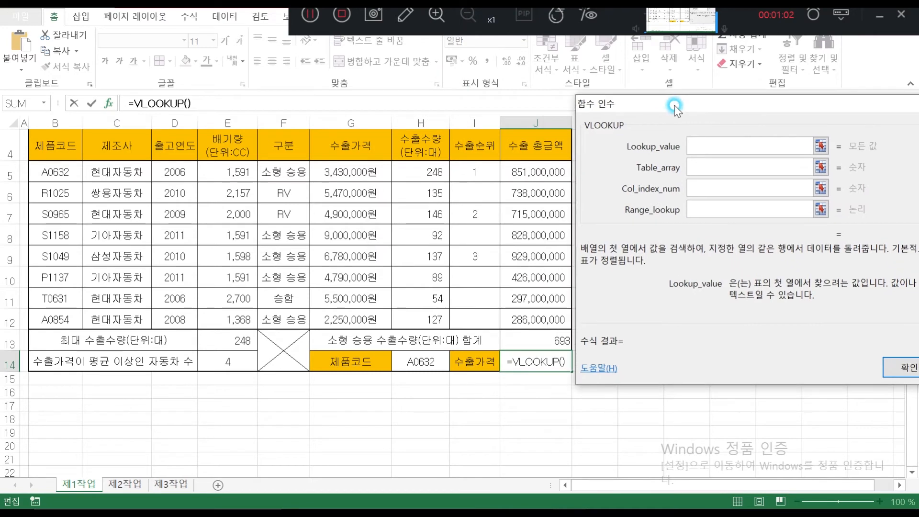
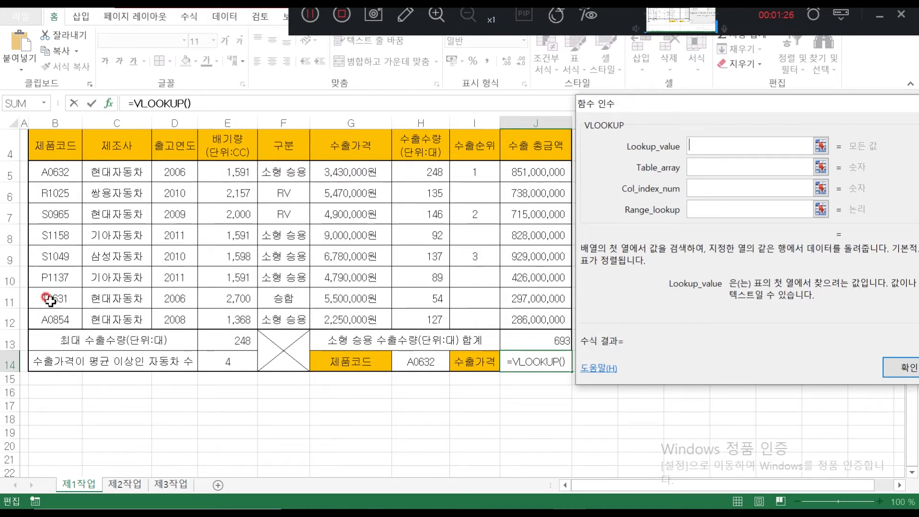
Fill VLOOKUP with lookup value H14, table B5:H12, column 6 and match 0, returning 3430000
left_click(423, 362)
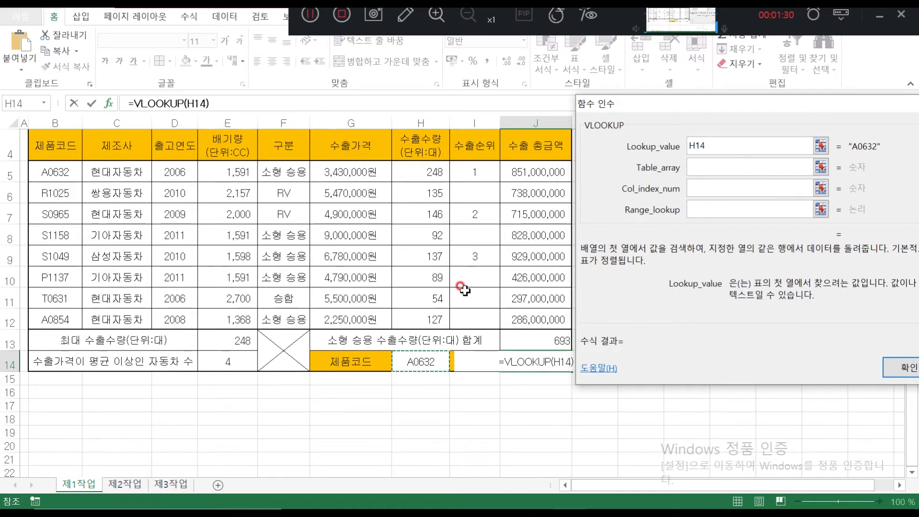
left_click(697, 165)
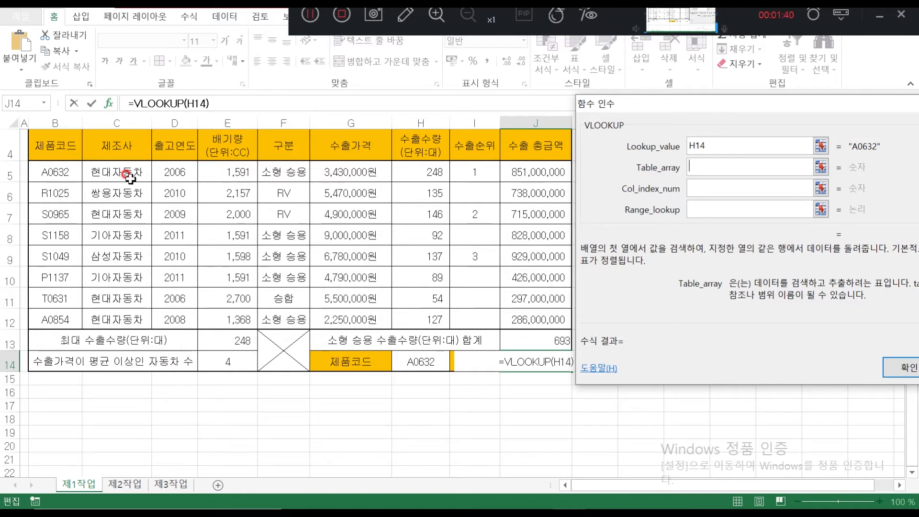
left_click_drag(42, 169, 417, 314)
left_click(711, 165)
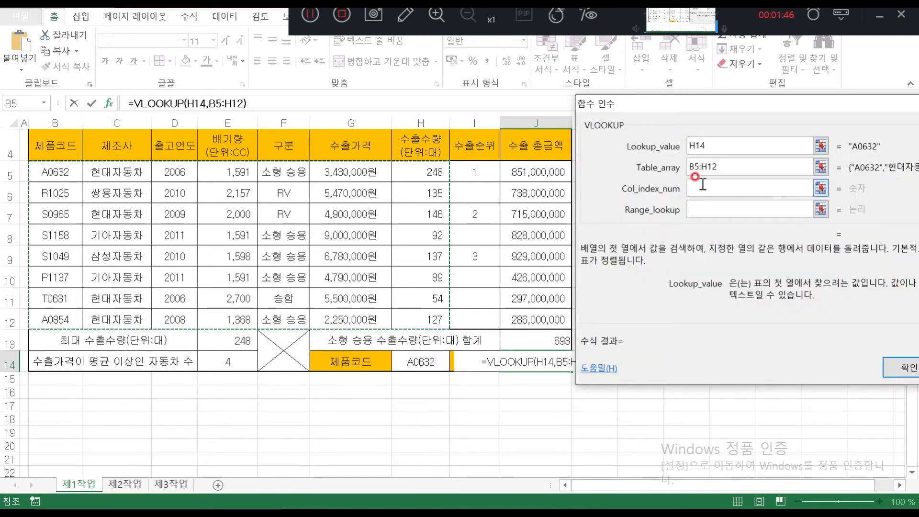
key("Tab")
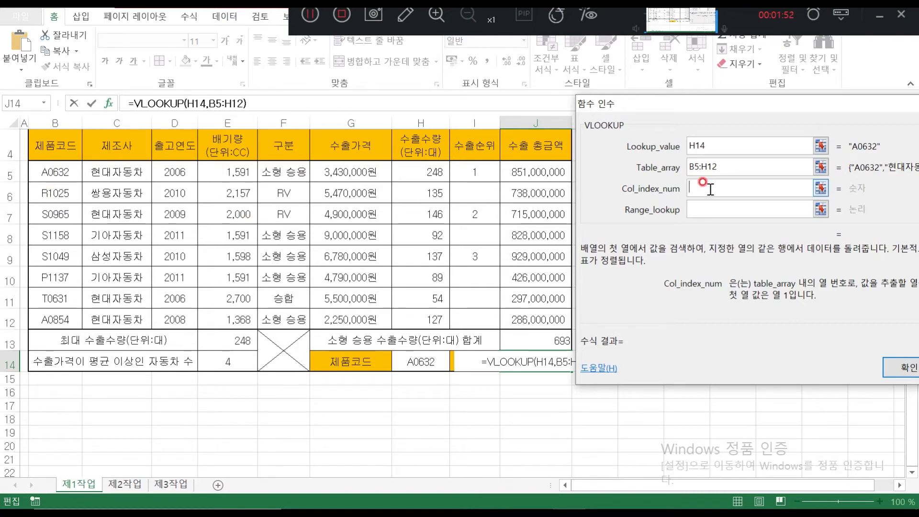
type("6")
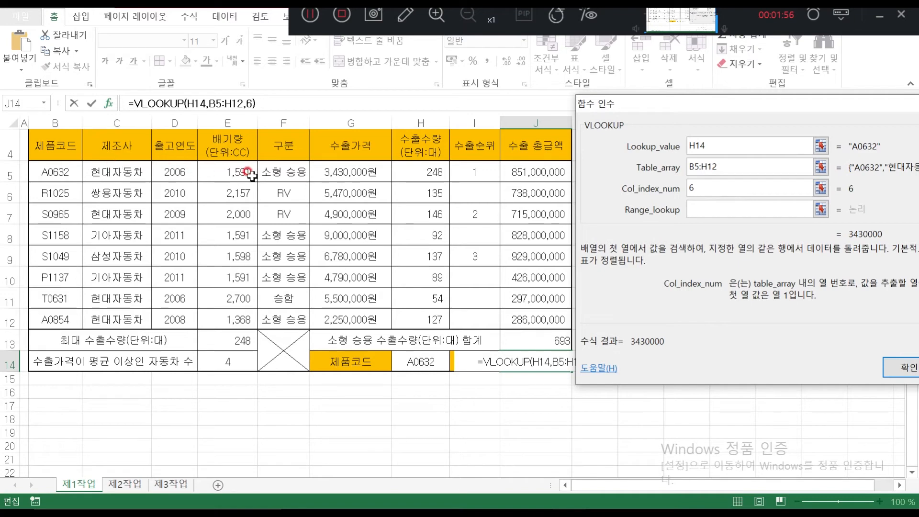
left_click(722, 210)
type("0")
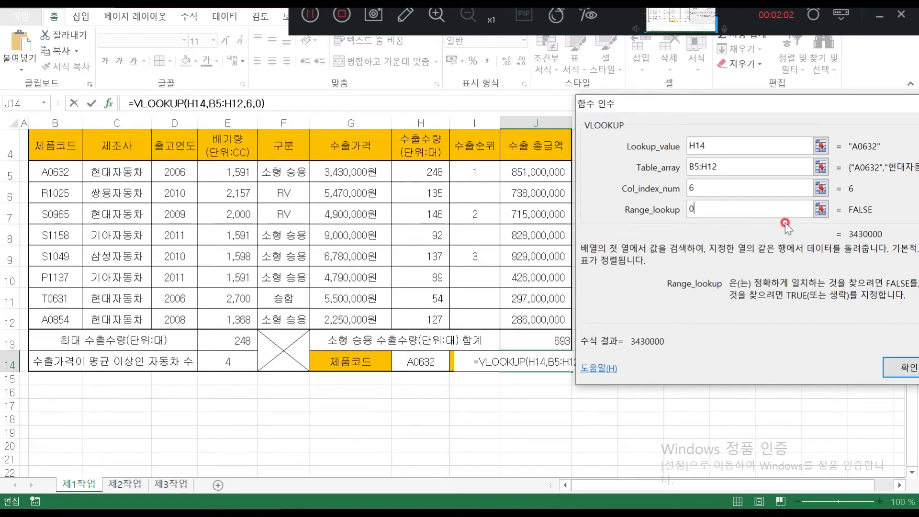
left_click(901, 367)
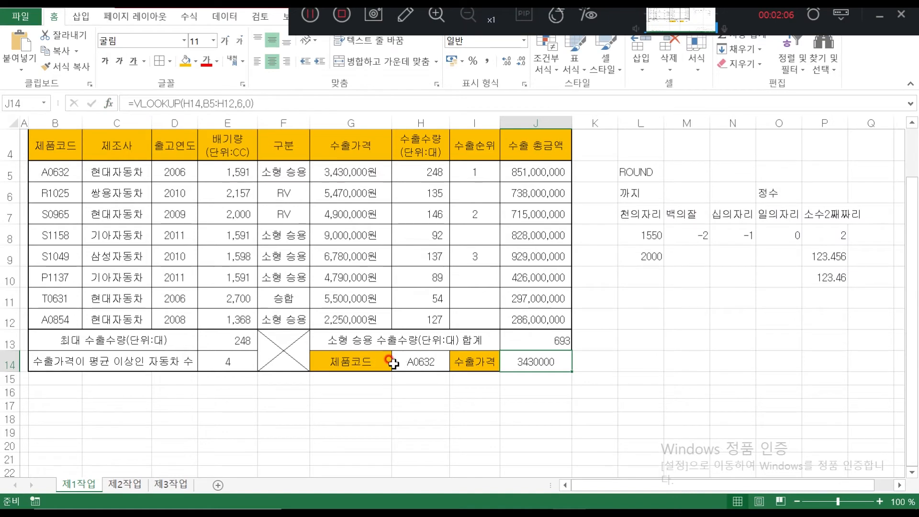
Give J14 the same thousands-separator format as the export price column
left_click(394, 363)
left_click(51, 172)
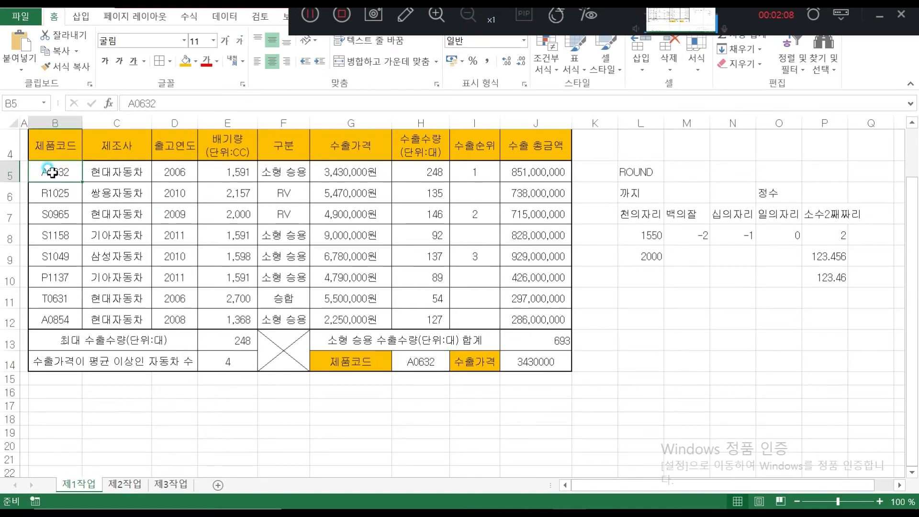
left_click(349, 173)
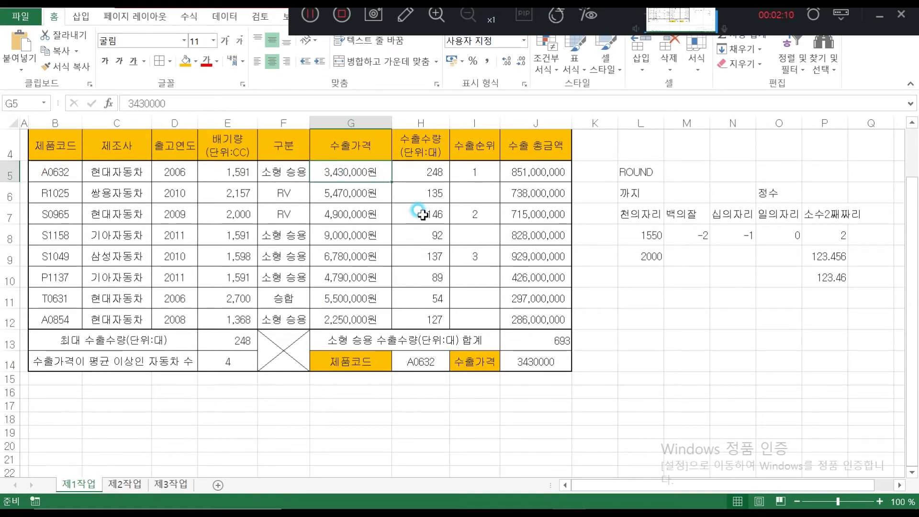
left_click(546, 364)
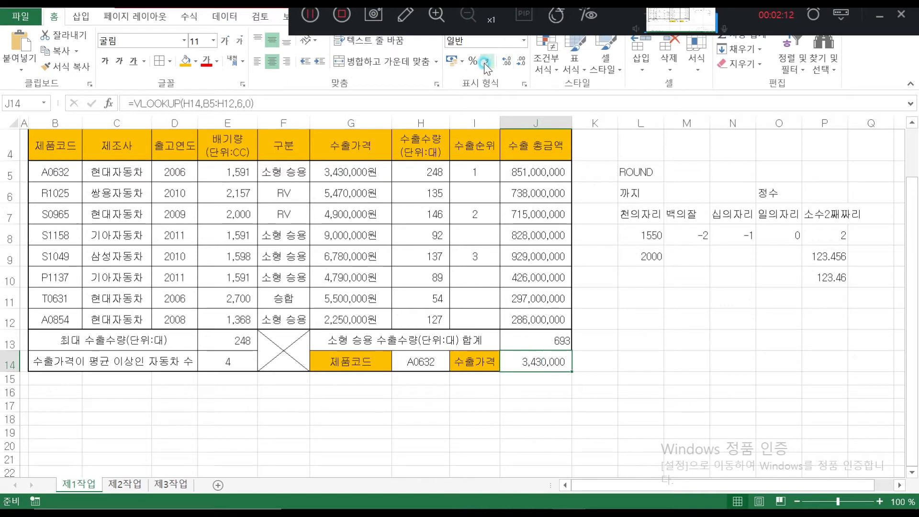
Test the lookup by switching H14 to S0965 and R1025, back to A0632, then view the task PDF
left_click(431, 362)
left_click(451, 367)
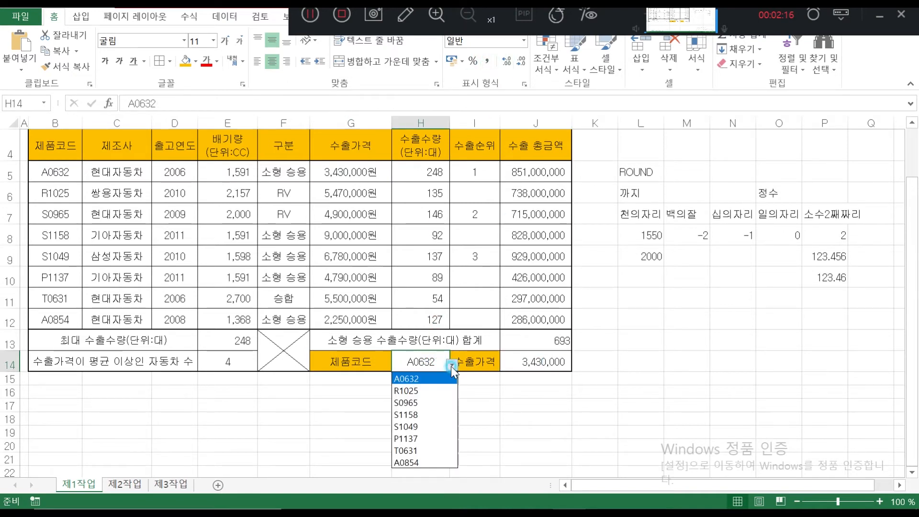
left_click(425, 405)
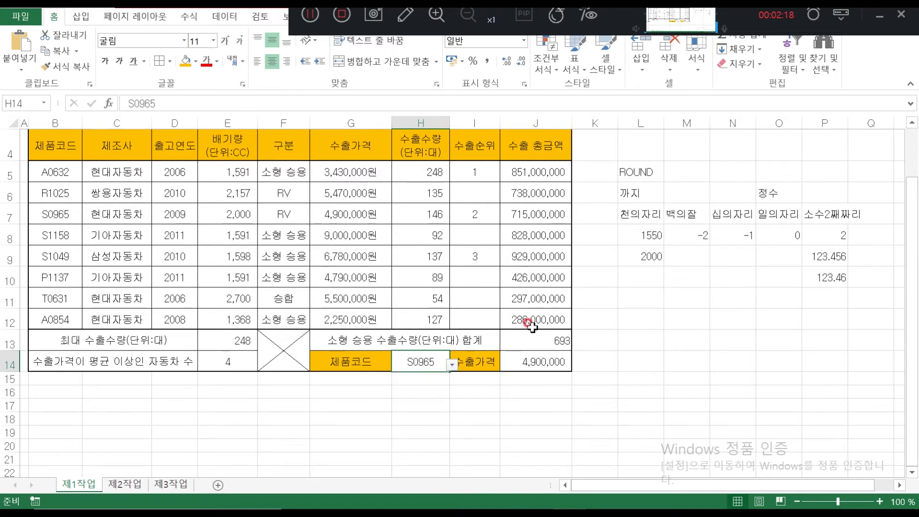
left_click(452, 365)
left_click(441, 376)
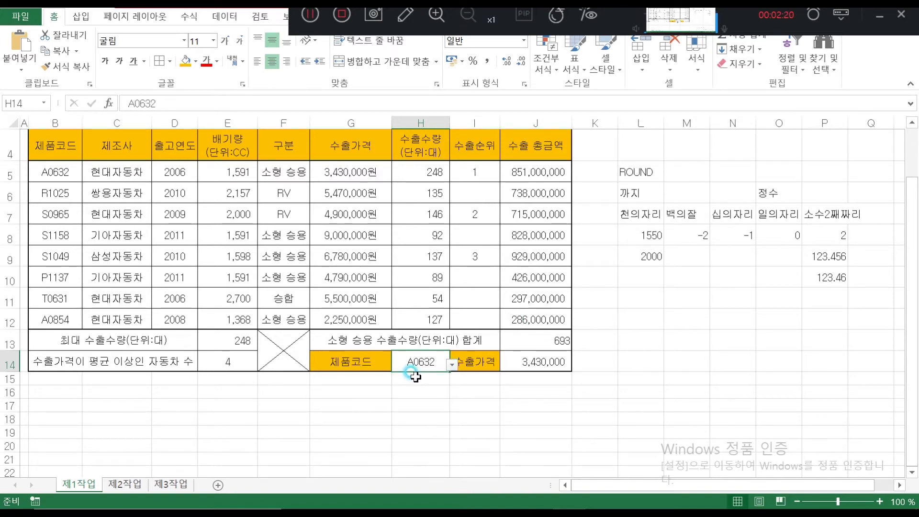
left_click(452, 365)
left_click(435, 388)
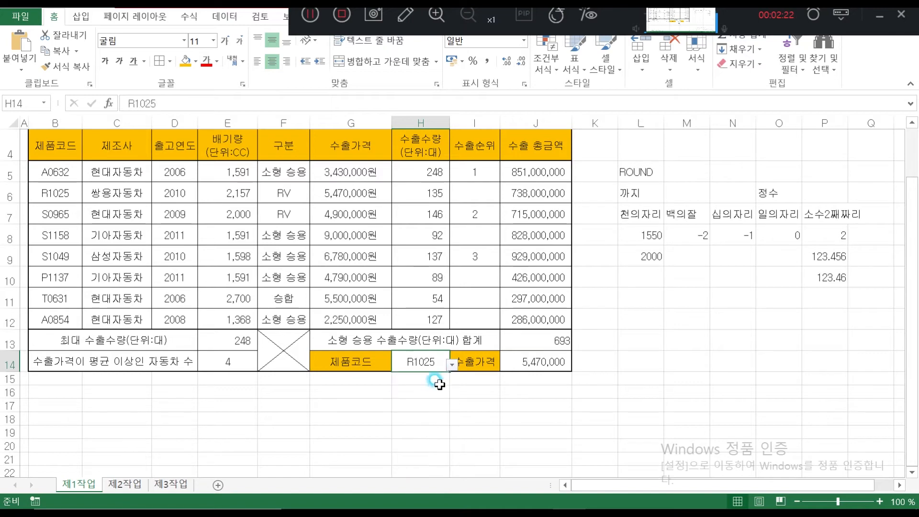
left_click(452, 365)
left_click(427, 376)
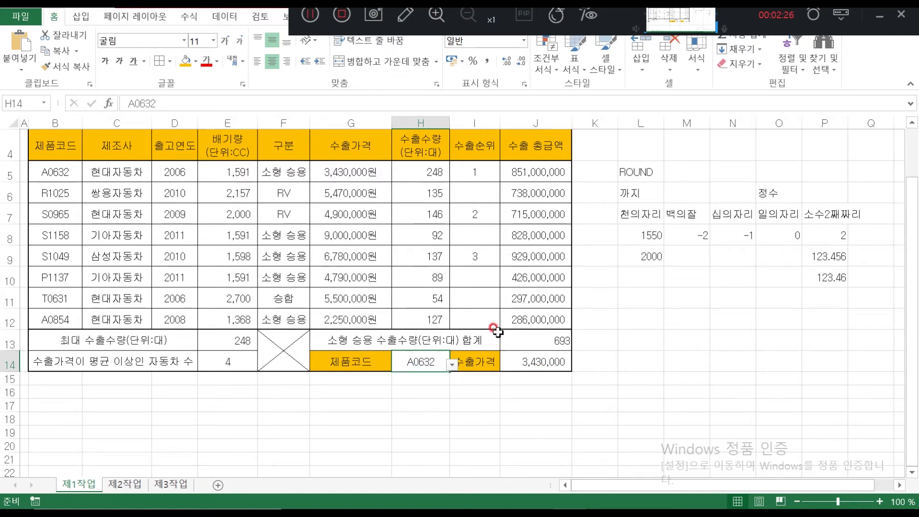
left_click(599, 194)
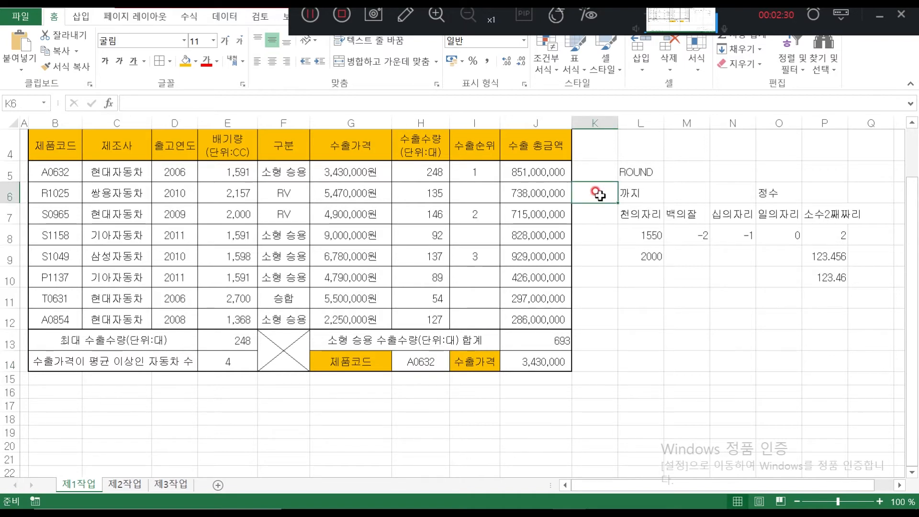
left_click(548, 504)
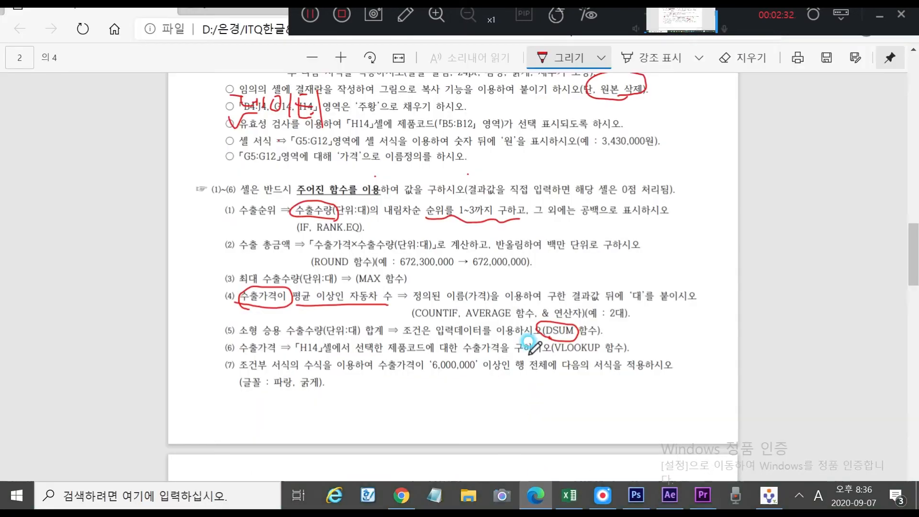
Underline 수식 and 수출가격 and circle 행 전체에 in item (7) in red, then return to Excel
scroll(386, 304, "down", 1)
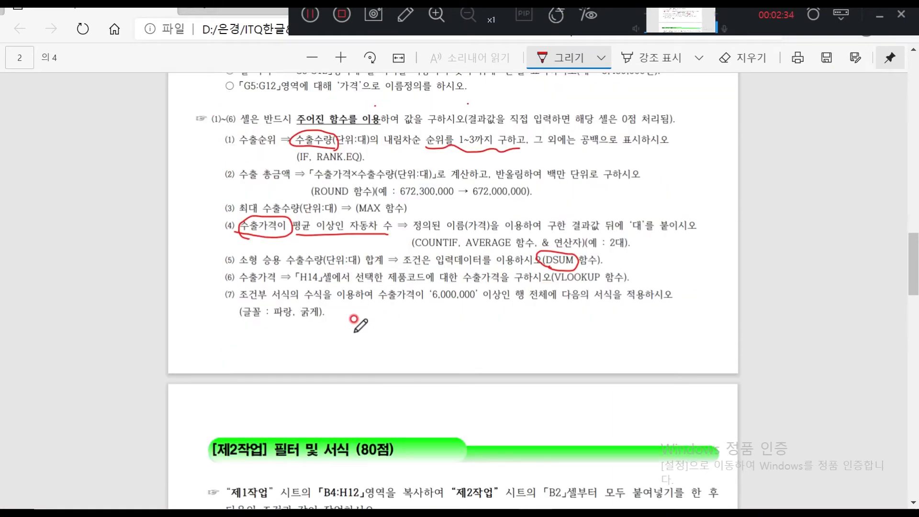
left_click_drag(306, 291, 325, 308)
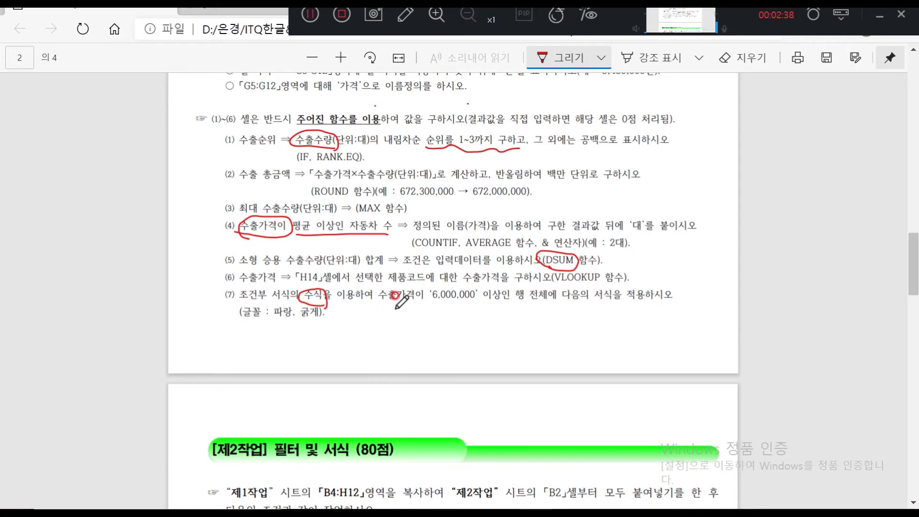
mouse_move(511, 287)
left_mouse_down()
mouse_move(555, 305)
mouse_move(532, 282)
mouse_move(513, 302)
left_mouse_up()
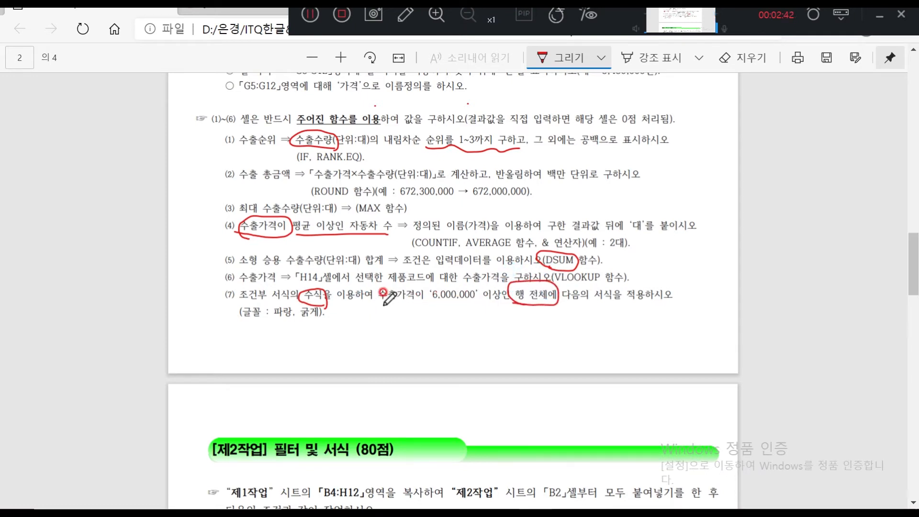
left_click_drag(329, 301, 405, 302)
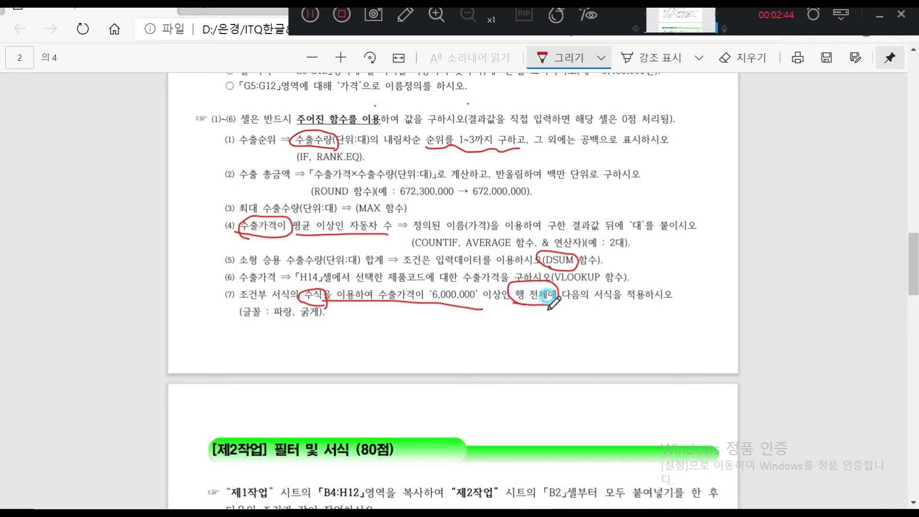
mouse_move(567, 507)
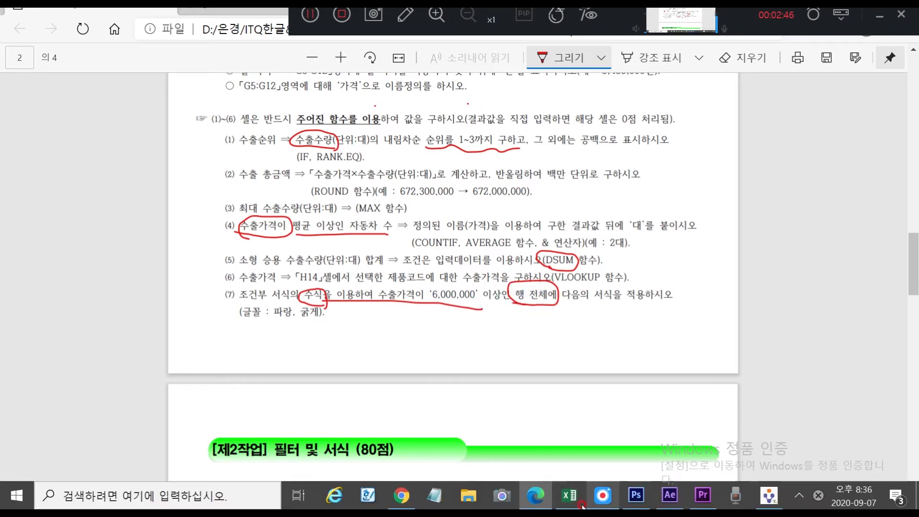
left_click(567, 500)
Select B5:J12 and start a new conditional formatting rule using a formula
left_click_drag(48, 171, 530, 318)
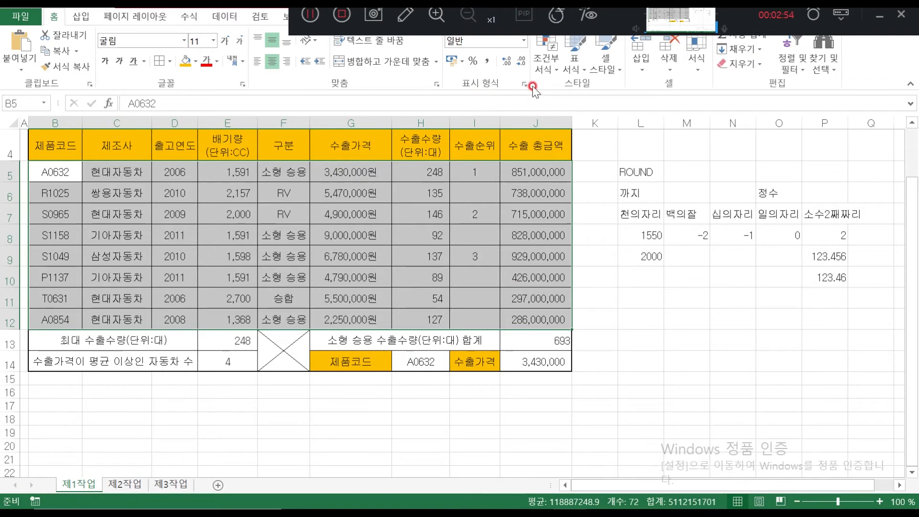
left_click(553, 64)
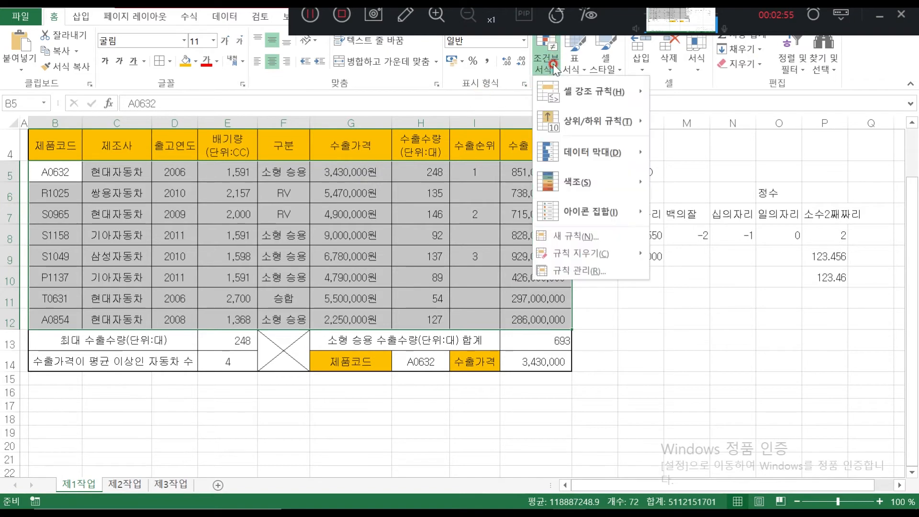
left_click(592, 237)
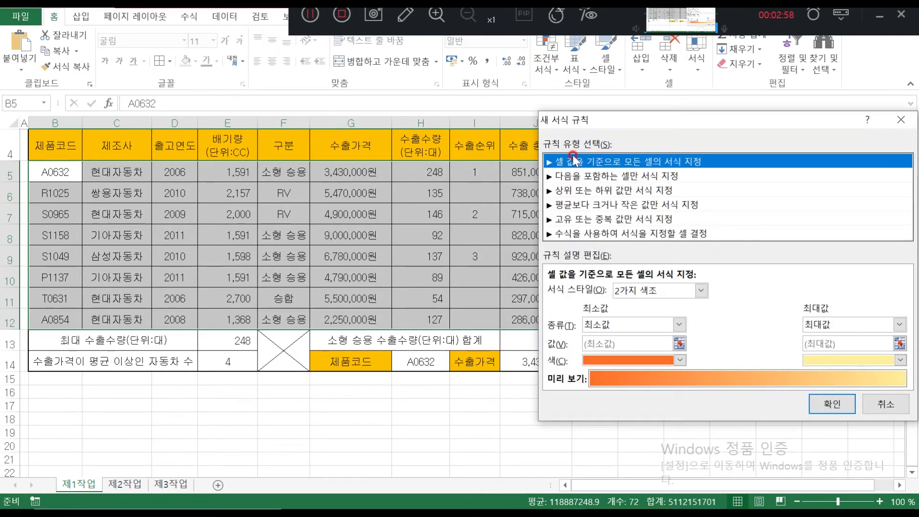
left_click(581, 234)
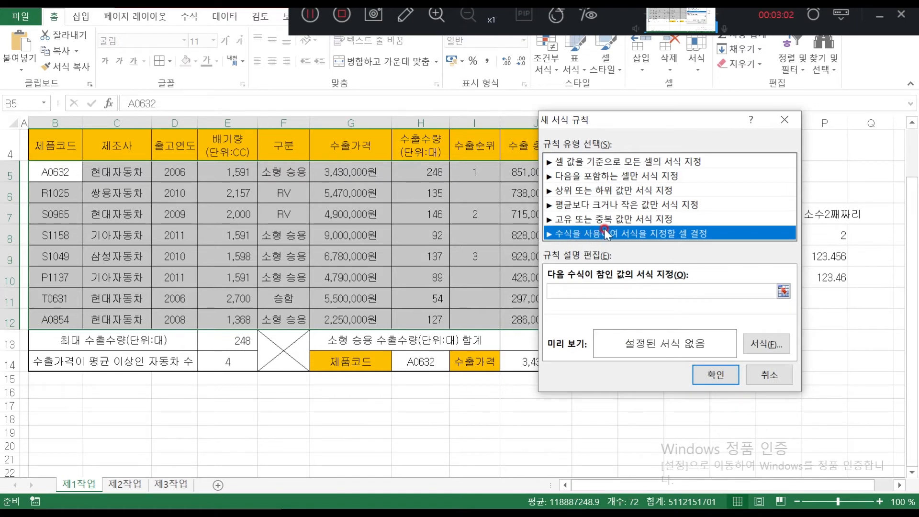
left_click(560, 288)
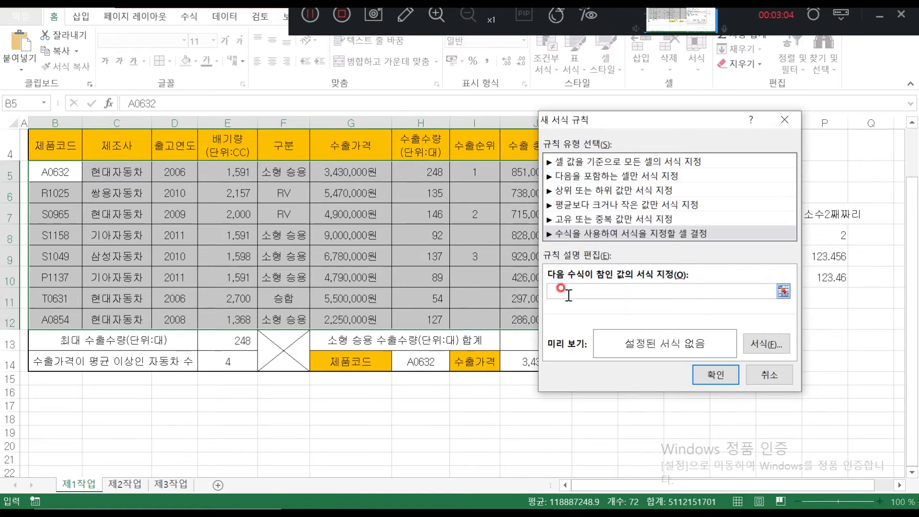
left_click(554, 506)
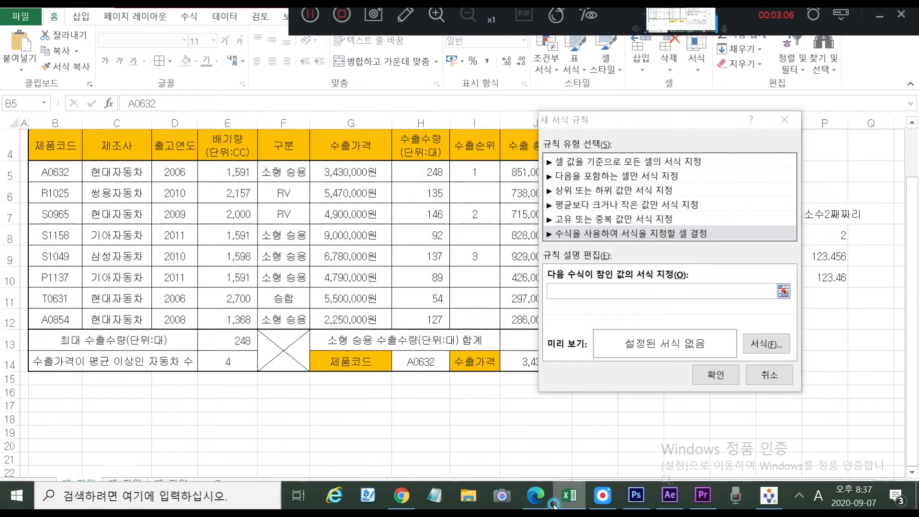
left_click(546, 506)
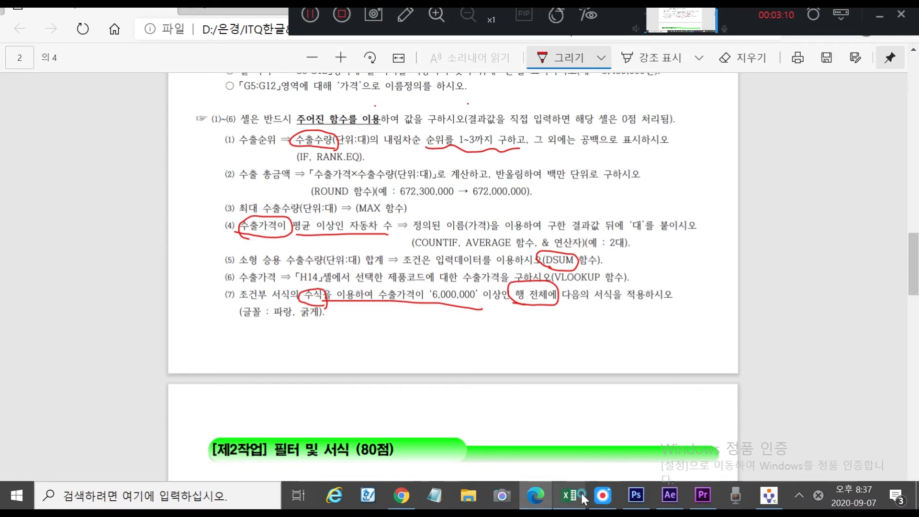
left_click(582, 498)
left_click(589, 290)
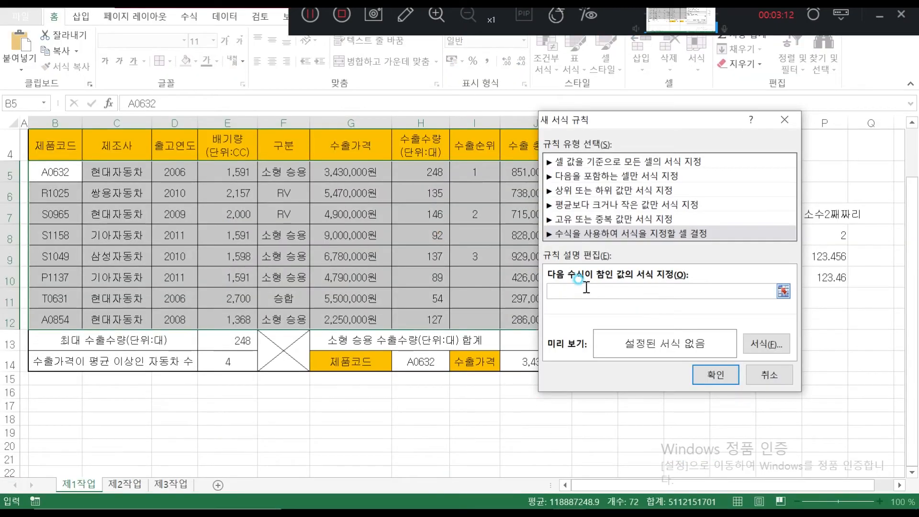
Enter the rule formula =$G5>=6000000 with a column-locked reference to G5
left_click(346, 173)
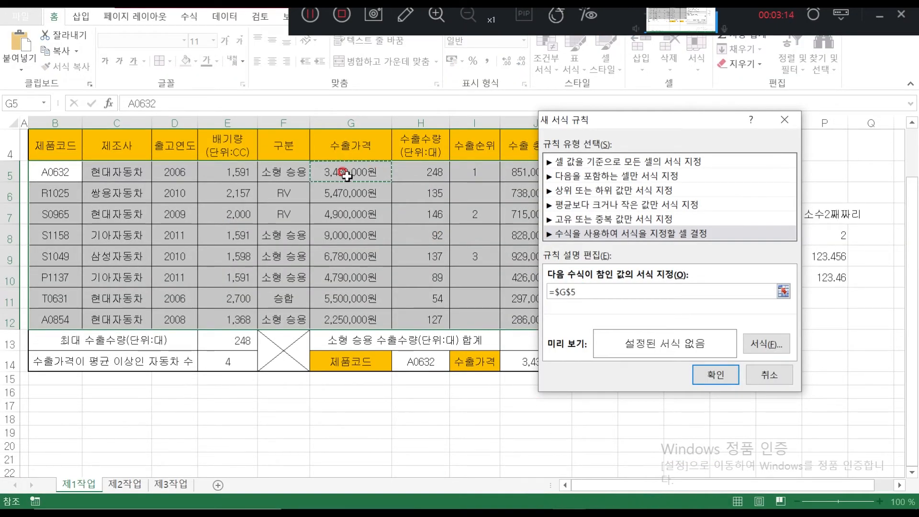
left_click(565, 290)
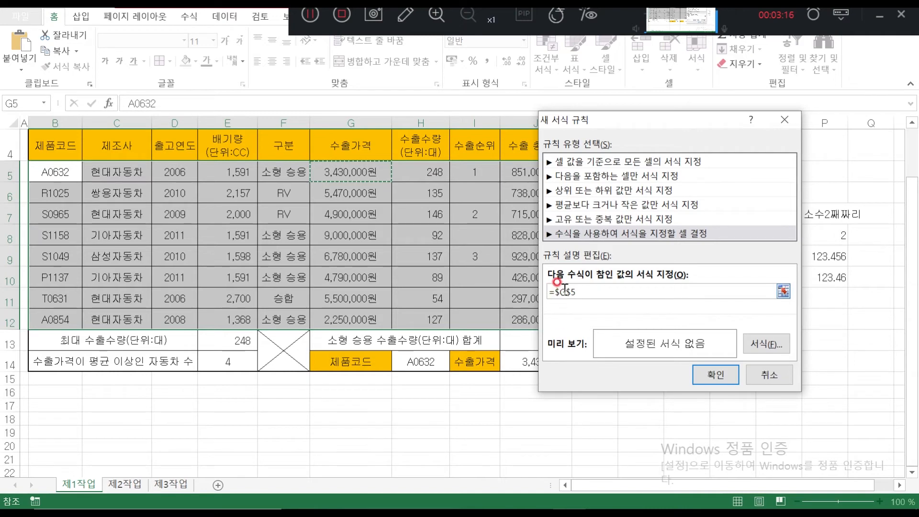
left_click(551, 291)
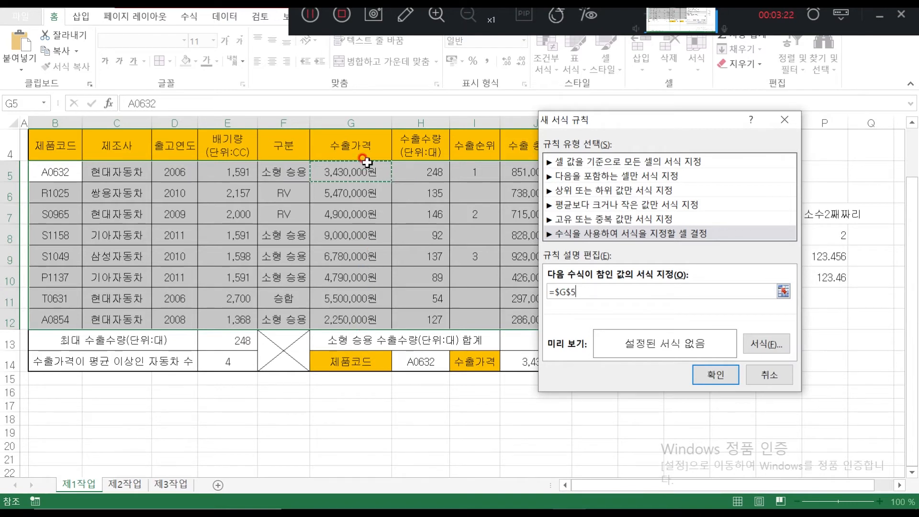
left_click(571, 291)
left_click(576, 290)
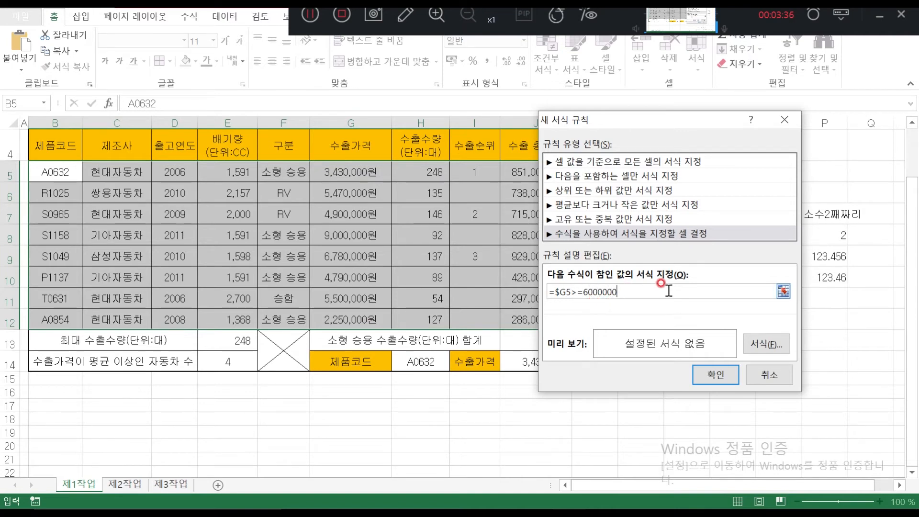
Format matching rows in blue bold font and apply the rule
left_click(766, 345)
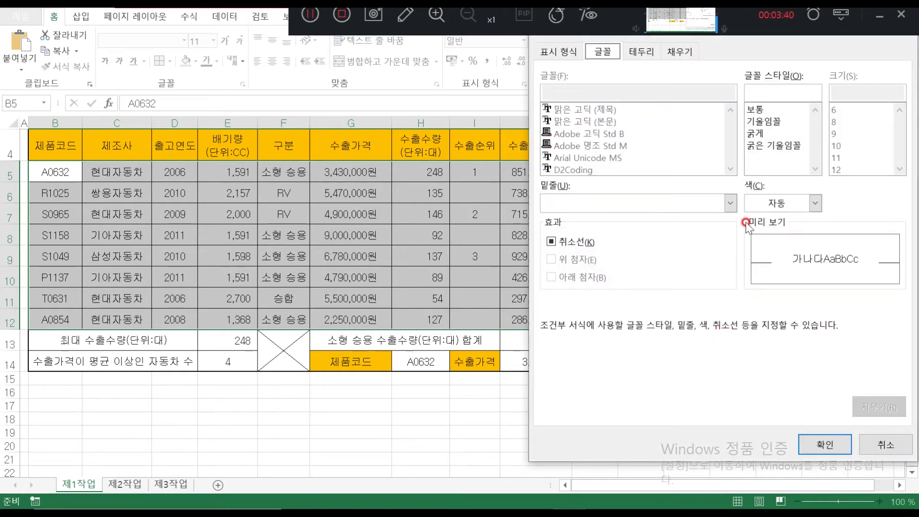
left_click(779, 204)
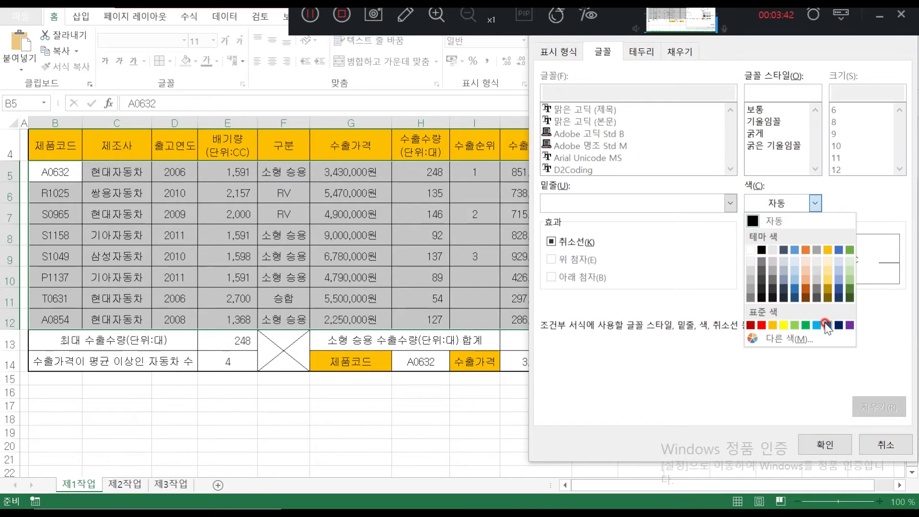
left_click(827, 326)
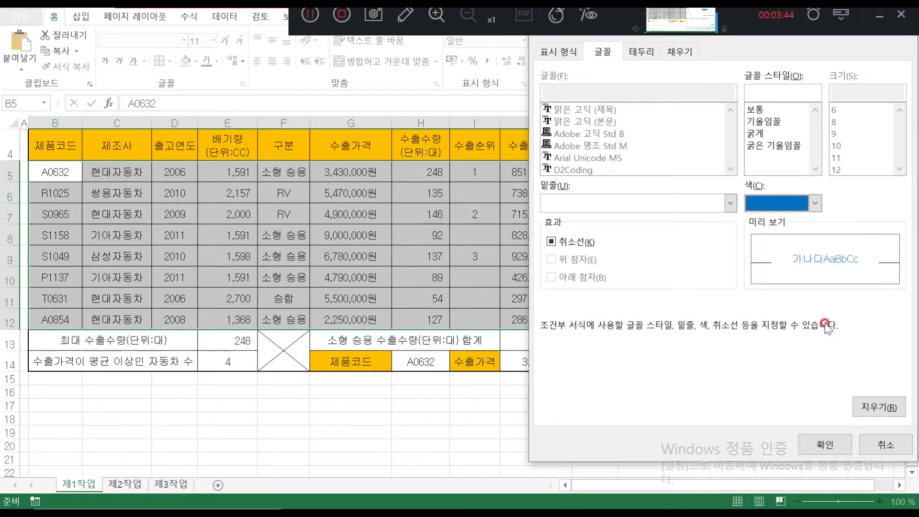
left_click(756, 134)
left_click(819, 445)
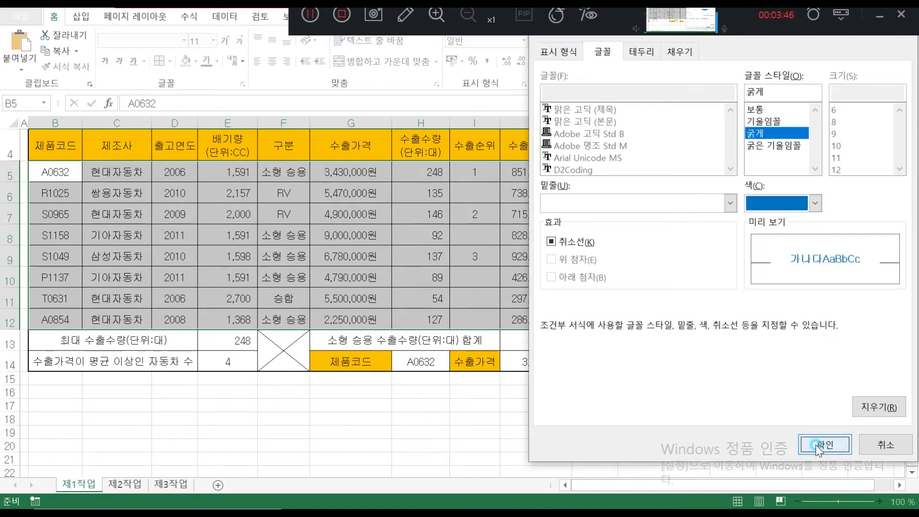
left_click(708, 374)
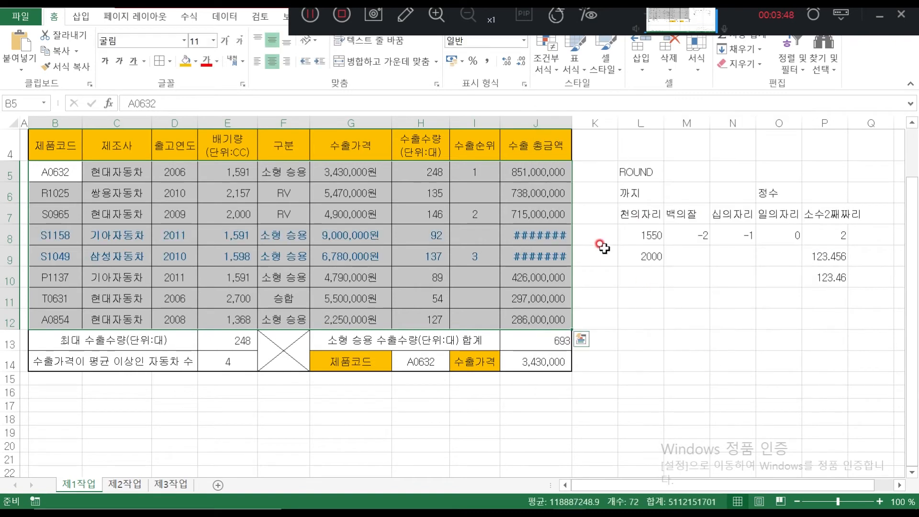
Widen column J to show the totals and shift the approval box slightly right
left_click(469, 253)
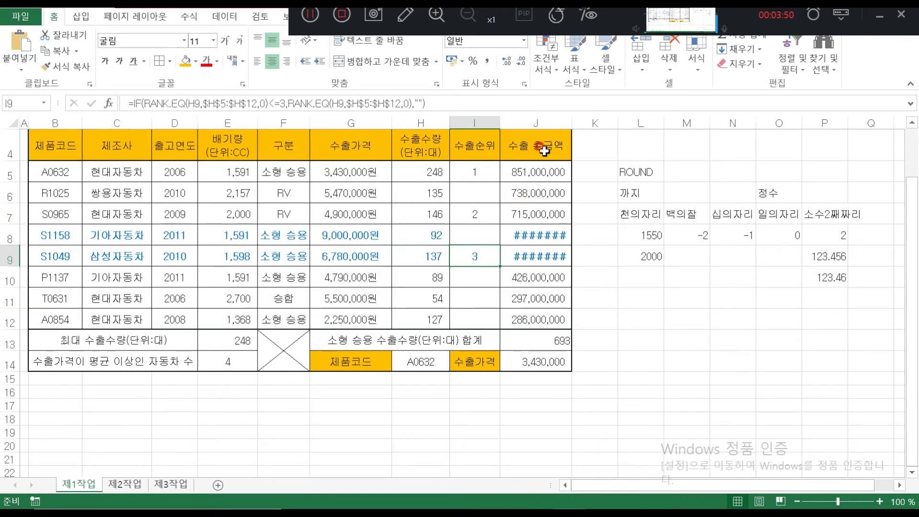
left_click_drag(572, 123, 578, 123)
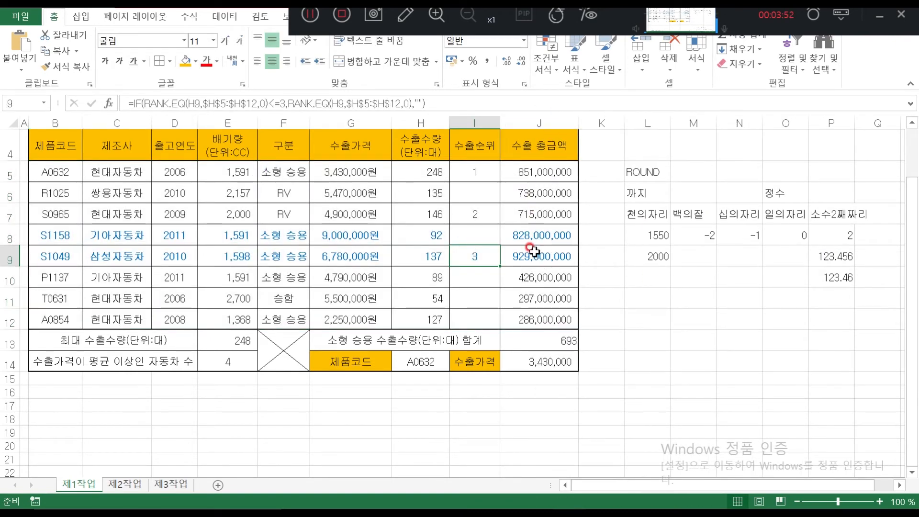
scroll(557, 256, "up", 1)
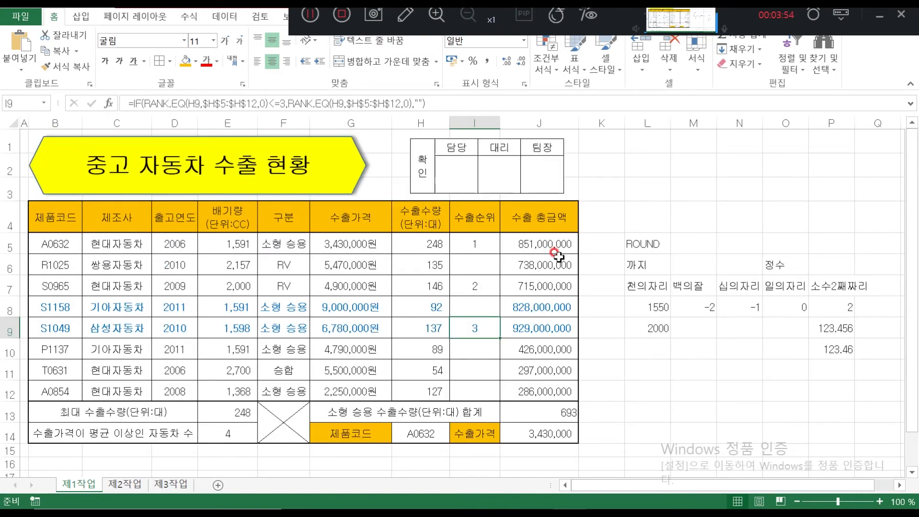
left_click_drag(531, 174, 546, 175)
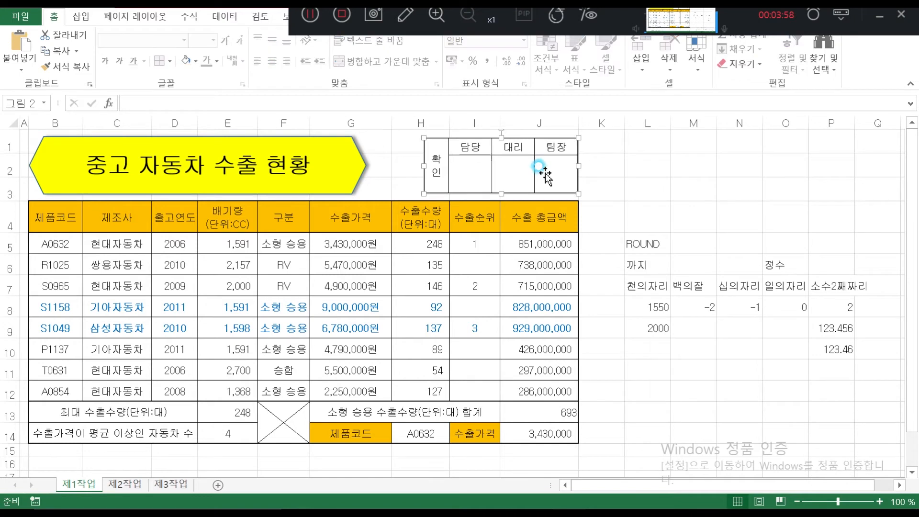
Deselect the approval box and table, then switch to the task instructions PDF
left_click(397, 171)
left_click(627, 355)
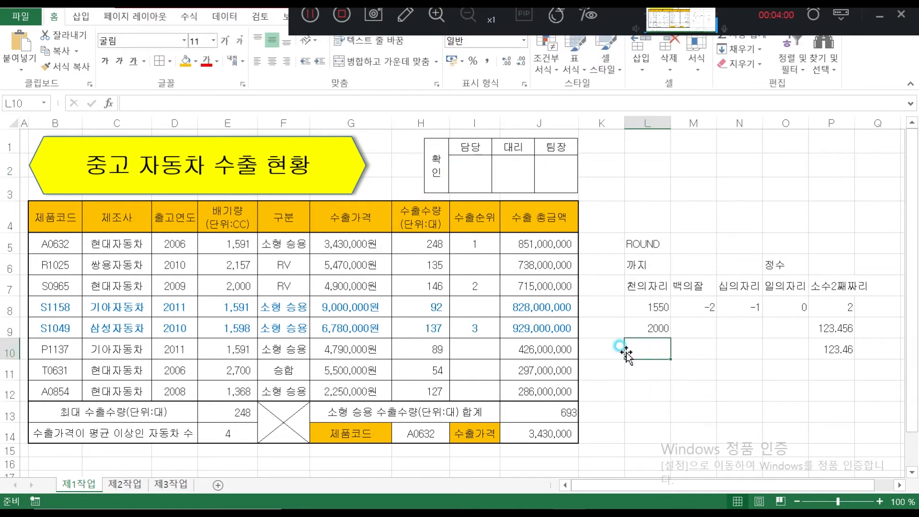
scroll(622, 353, "down", 2)
scroll(628, 353, "up", 2)
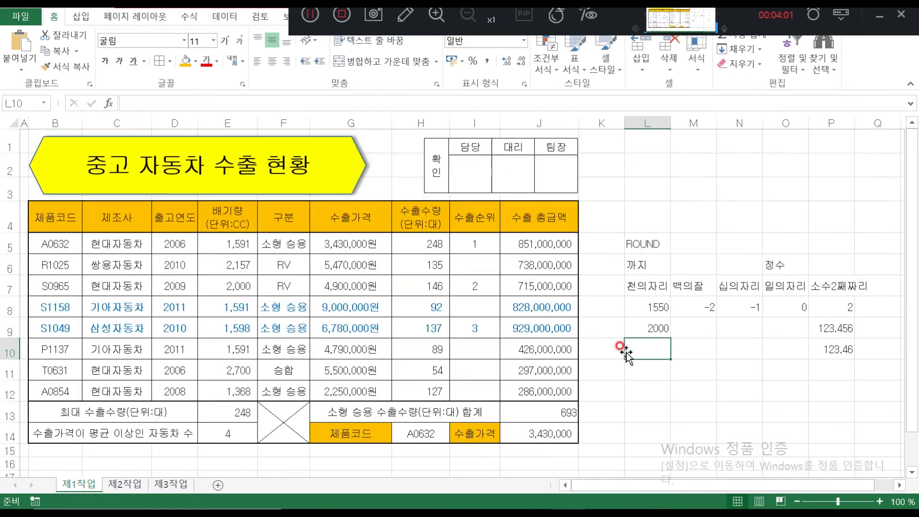
left_click(608, 291)
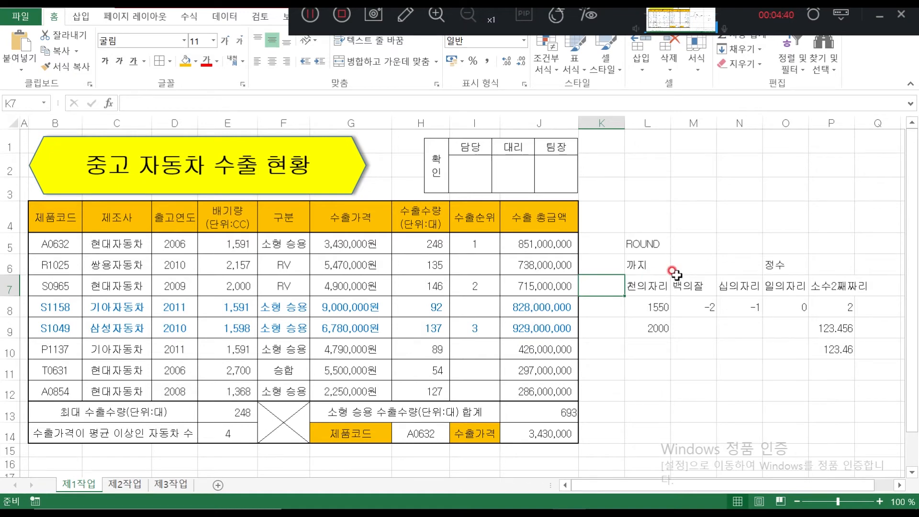
left_click(596, 247)
left_click(400, 190)
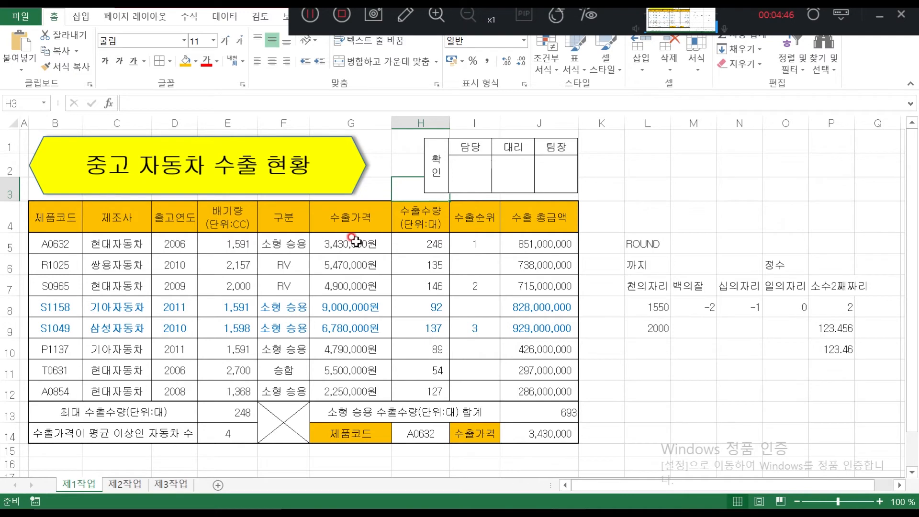
left_click(129, 491)
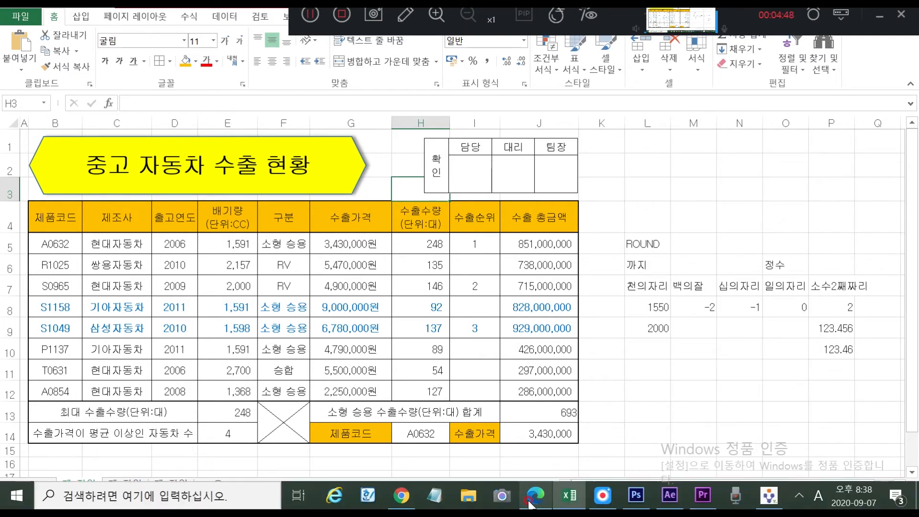
left_click(533, 501)
Circle 필터, underline the B4:H12 copy instruction and handwrite 선택 beside it in red
scroll(382, 243, "down", 4)
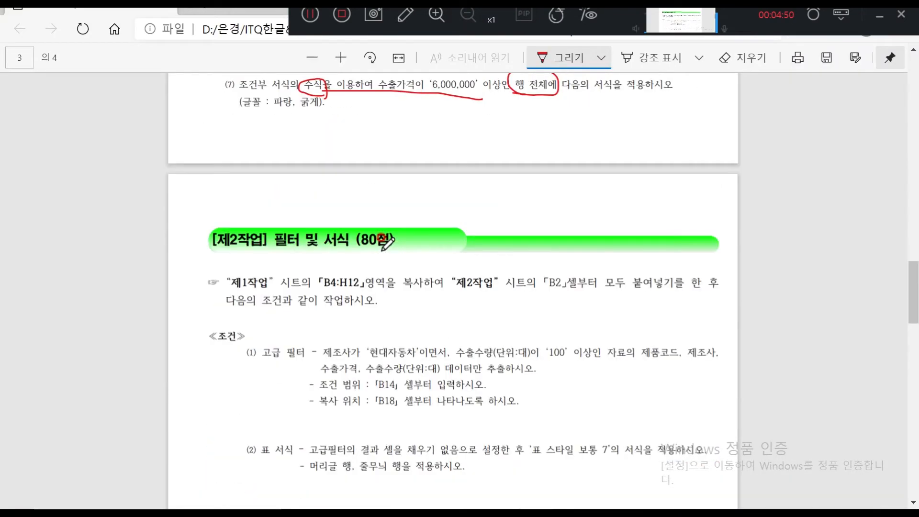
left_click_drag(287, 181, 304, 185)
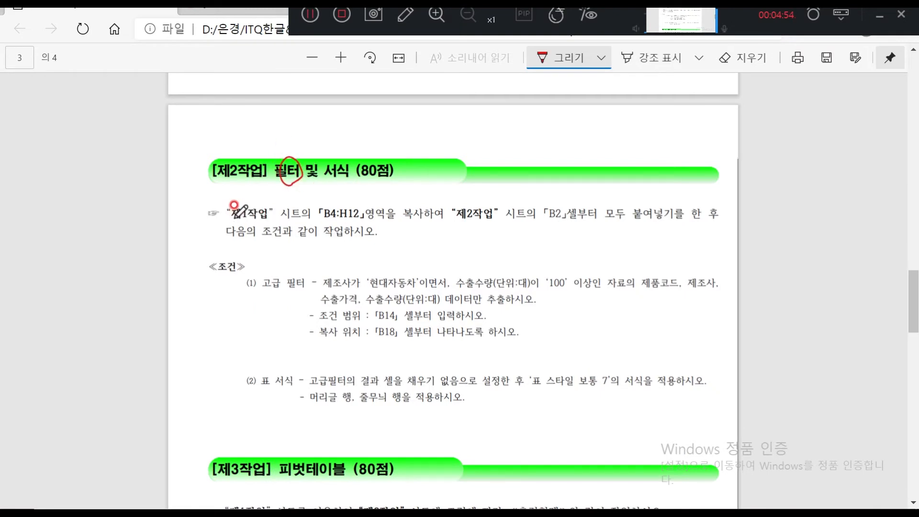
mouse_move(322, 223)
left_mouse_down()
mouse_move(437, 221)
mouse_move(405, 211)
mouse_move(406, 223)
mouse_move(570, 221)
mouse_move(534, 215)
mouse_move(577, 210)
left_mouse_up()
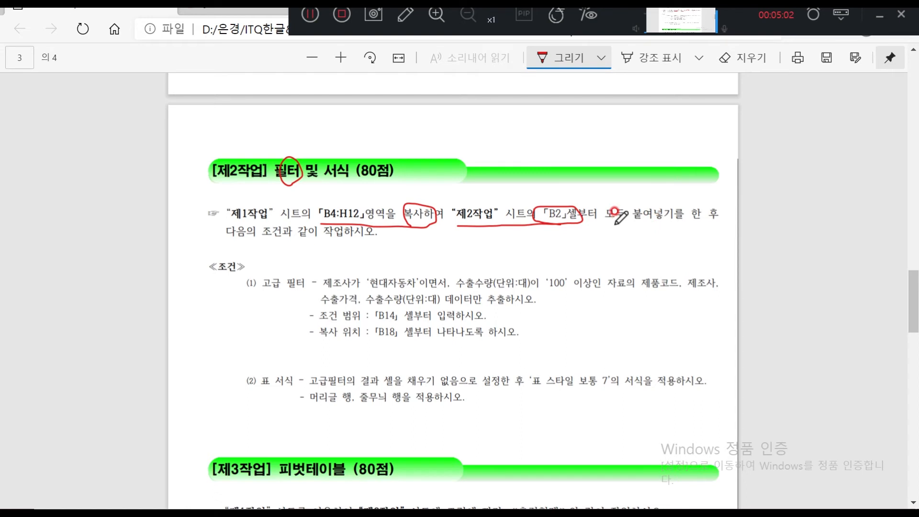
left_click_drag(614, 230, 612, 245)
mouse_move(613, 237)
left_mouse_down()
mouse_move(643, 250)
mouse_move(649, 234)
mouse_move(638, 245)
mouse_move(663, 238)
left_mouse_up()
left_click_drag(662, 227, 667, 261)
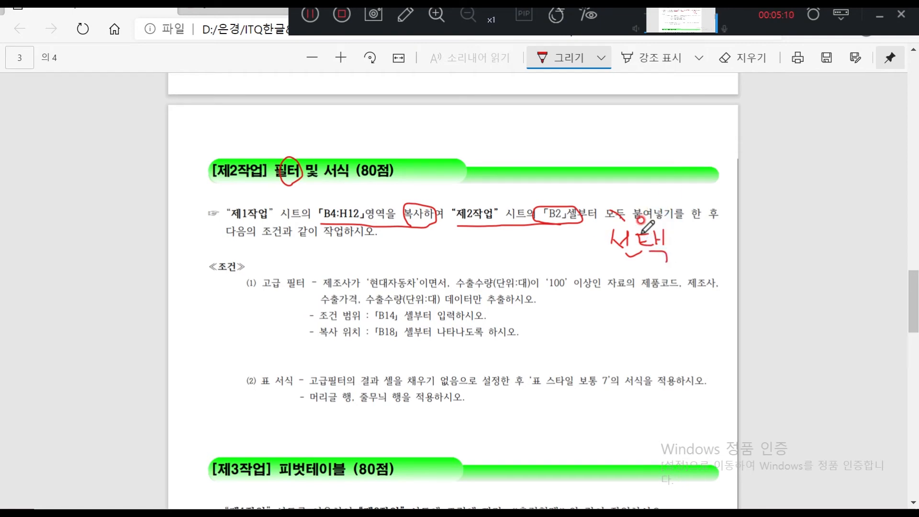
Copy the product table B4:H12 from the 제1작업 sheet
left_click(586, 495)
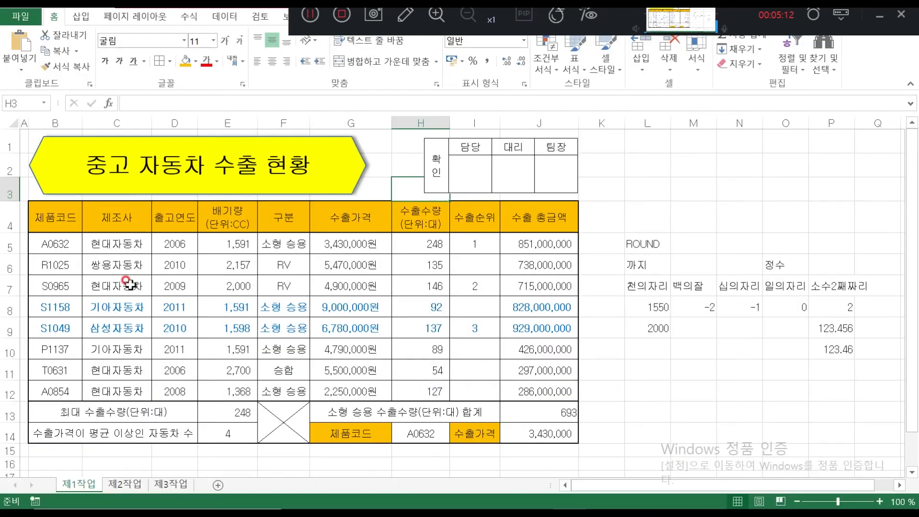
left_click(55, 213)
left_click_drag(89, 223, 422, 391)
left_click_drag(46, 218, 414, 394)
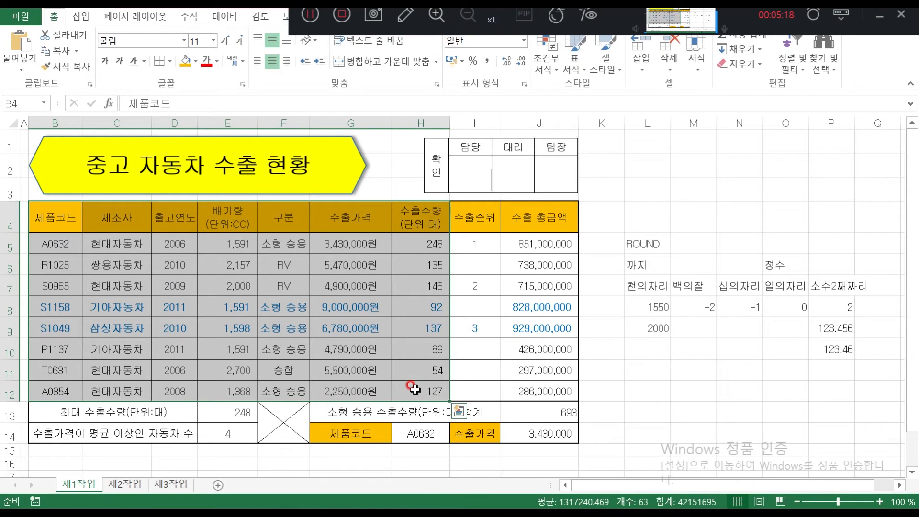
key("ctrl+c")
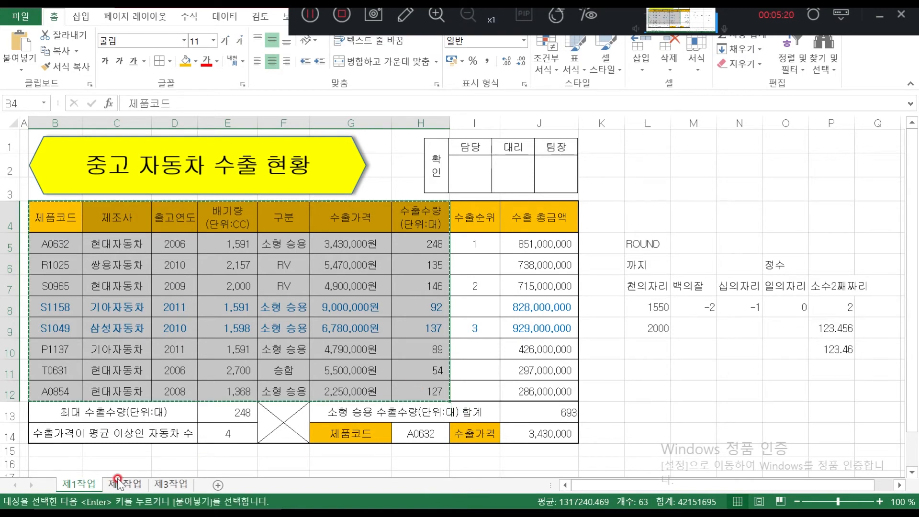
Paste it at B2 on 제2작업, first pasting column widths, then the full contents
left_click(121, 483)
left_click(62, 147)
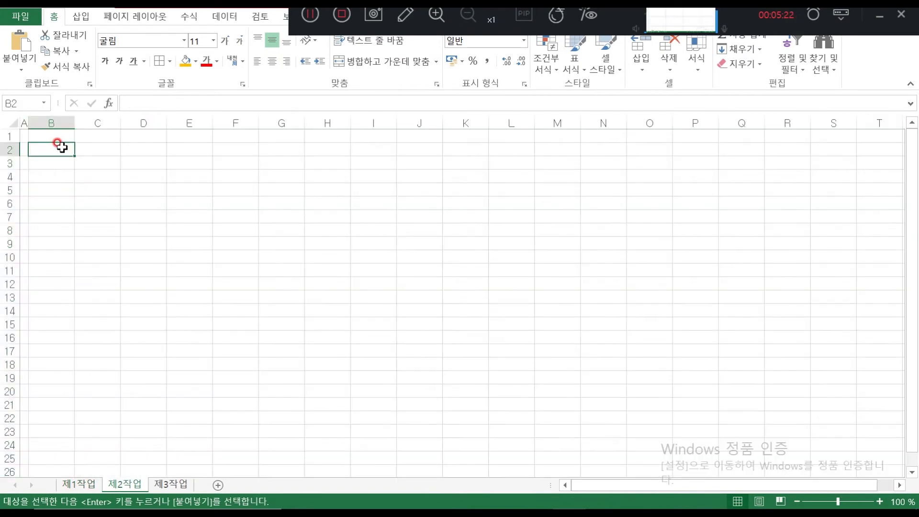
key("ctrl+v")
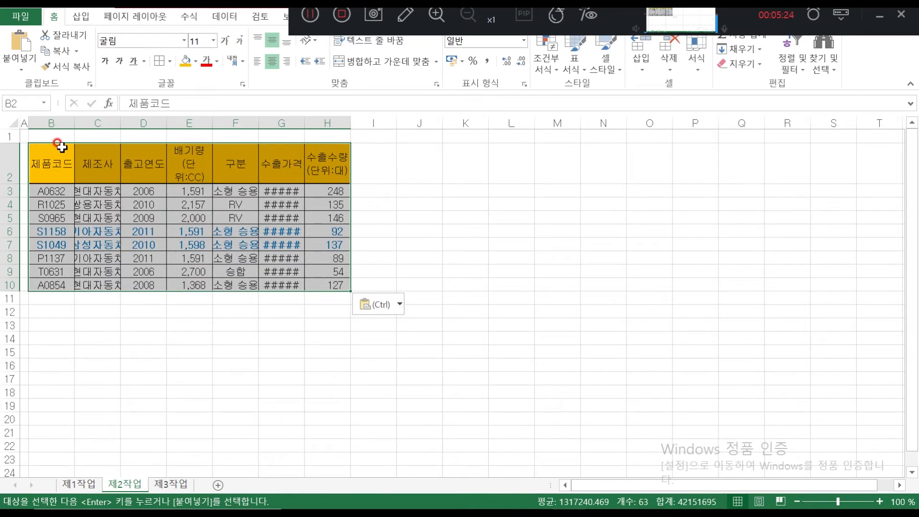
key("ctrl+z")
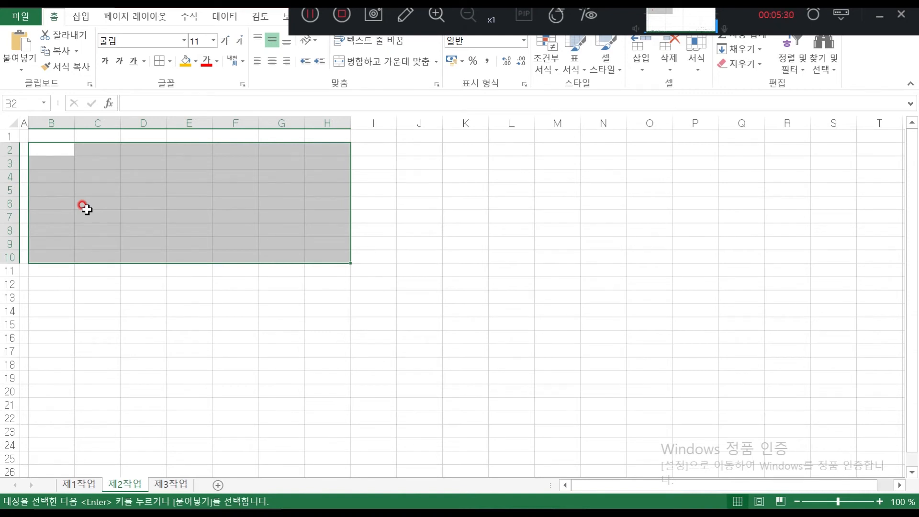
right_click(51, 152)
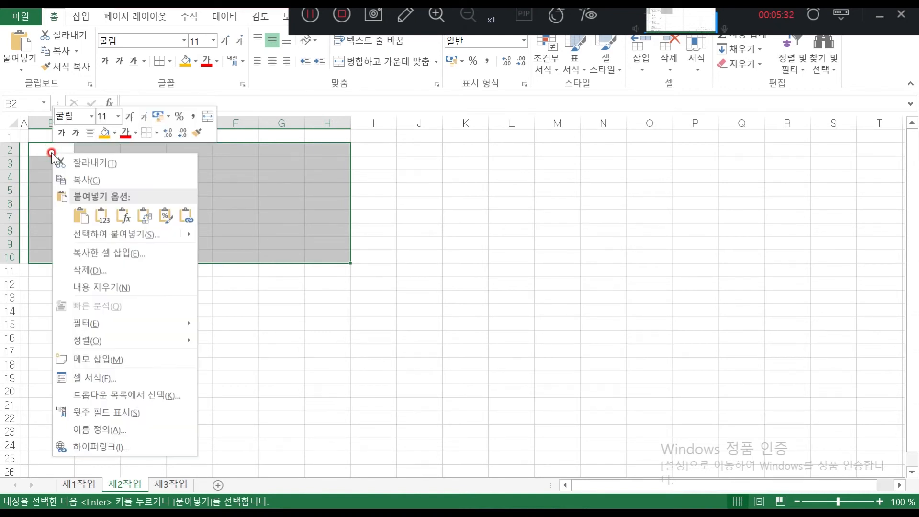
left_click(106, 234)
left_click(140, 166)
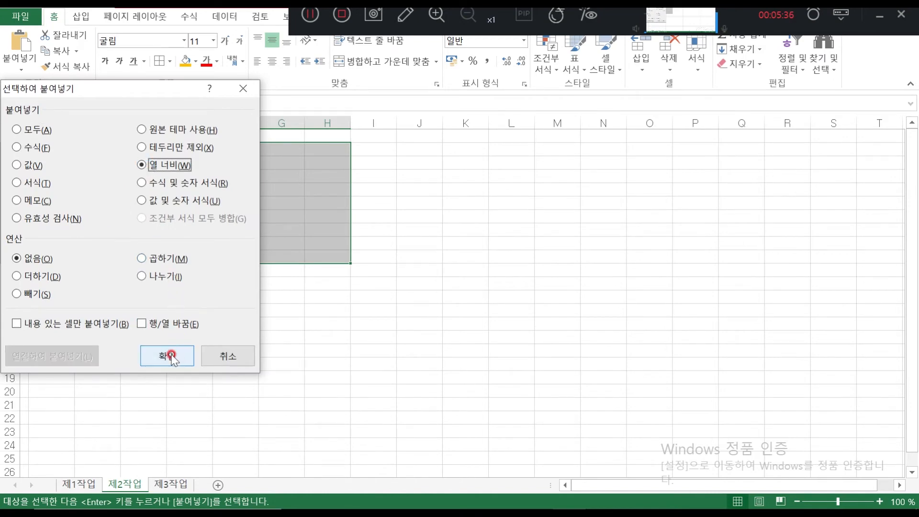
left_click(171, 354)
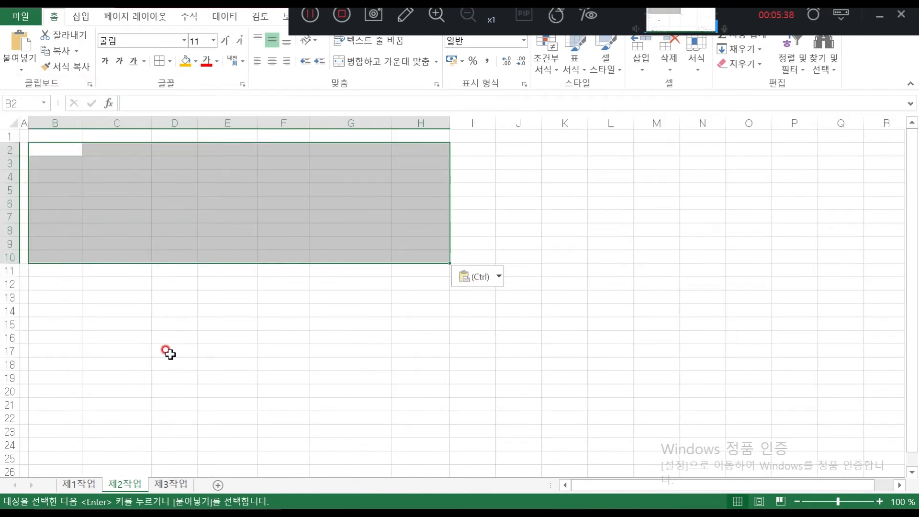
key("Return")
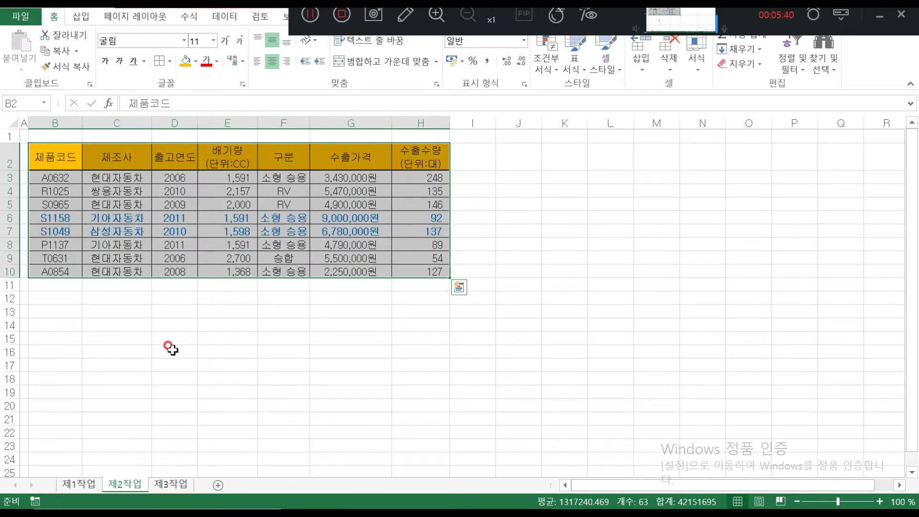
left_click(171, 350)
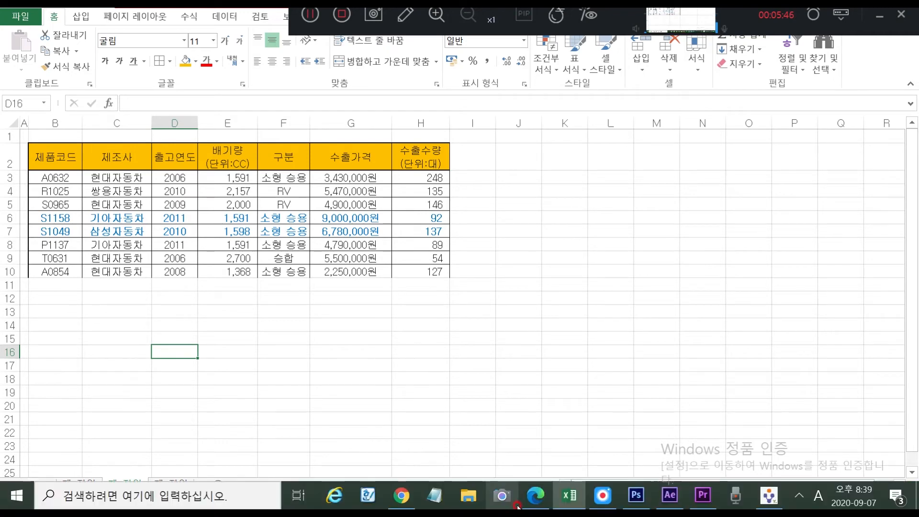
Circle 제조사, underline 수출수량 and write AND above the filter condition, then return to Excel
left_click(536, 495)
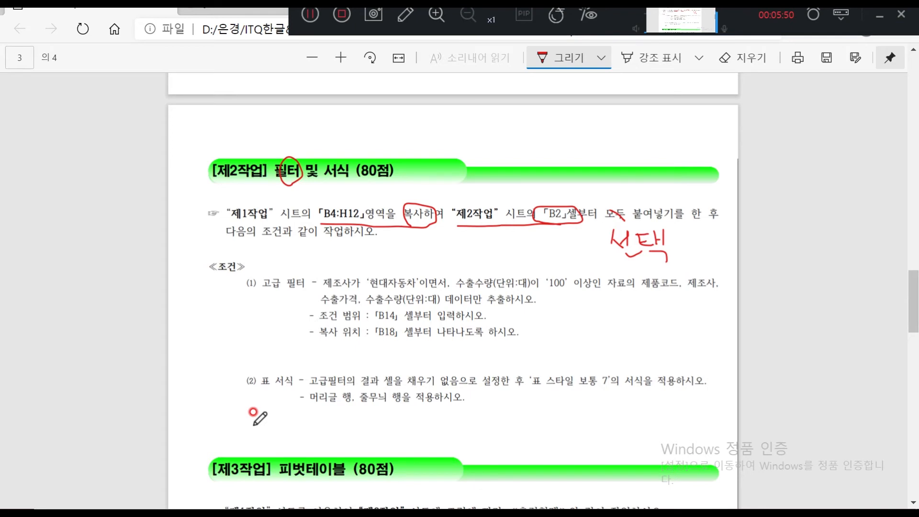
mouse_move(355, 273)
left_mouse_down()
mouse_move(321, 285)
mouse_move(414, 298)
left_mouse_up()
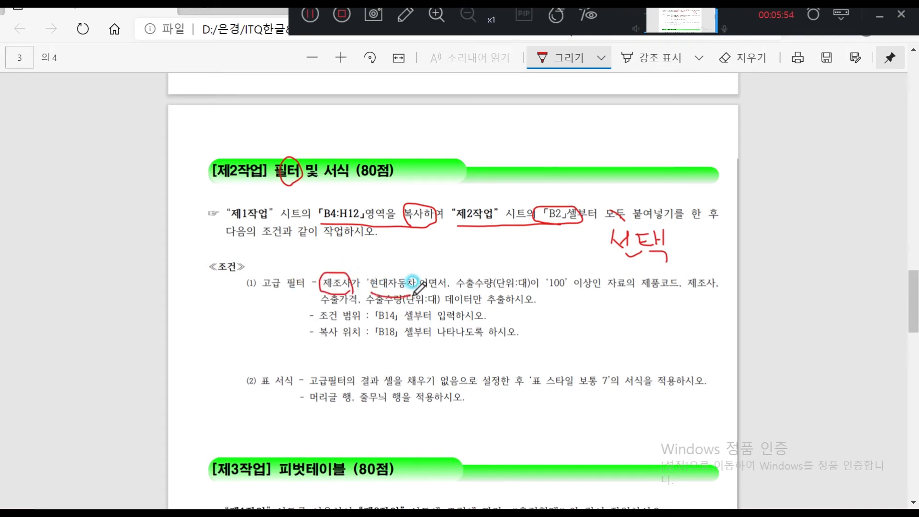
mouse_move(493, 283)
left_mouse_down()
mouse_move(454, 288)
mouse_move(592, 294)
left_mouse_up()
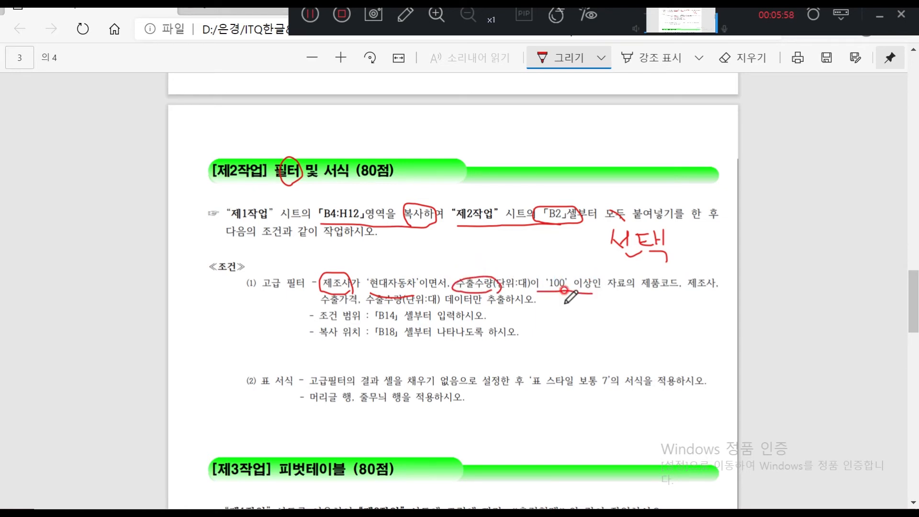
left_click_drag(439, 271, 447, 286)
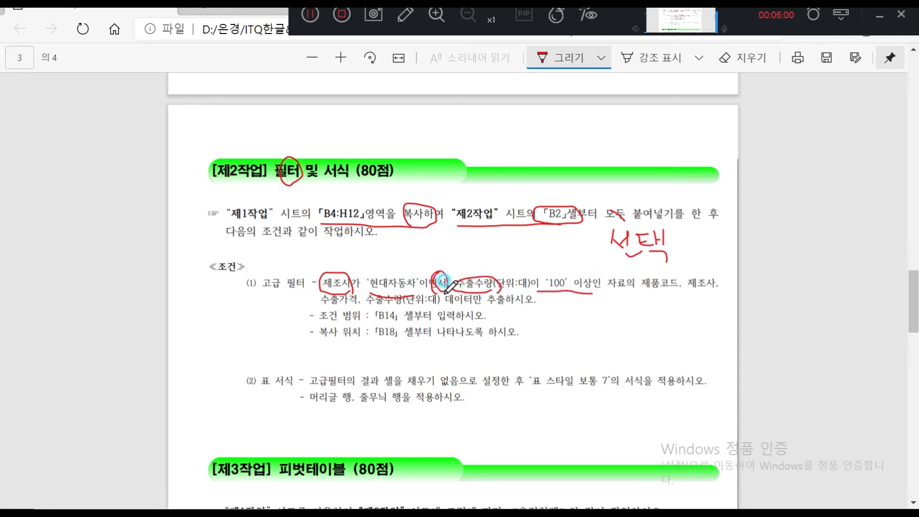
left_click_drag(406, 248, 394, 279)
left_click_drag(401, 251, 416, 279)
left_click_drag(401, 271, 416, 271)
left_click_drag(429, 249, 421, 272)
left_click_drag(426, 258, 450, 272)
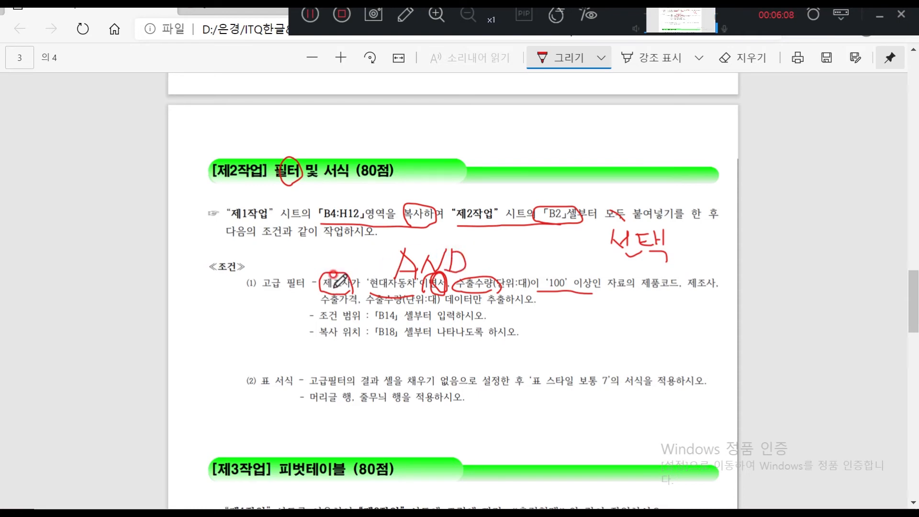
mouse_move(509, 506)
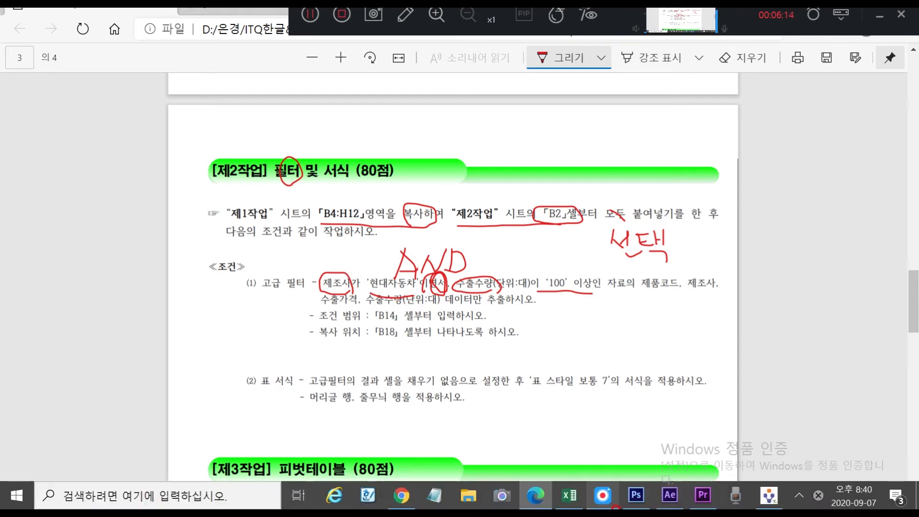
left_click(593, 500)
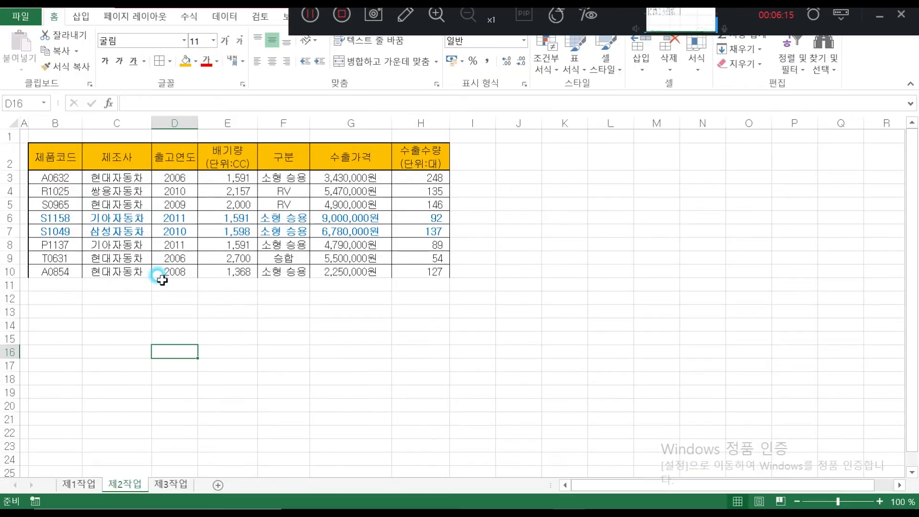
Copy the 제조사 and 수출수량 headers from C2 and H2 into B14:C14
left_click(55, 325)
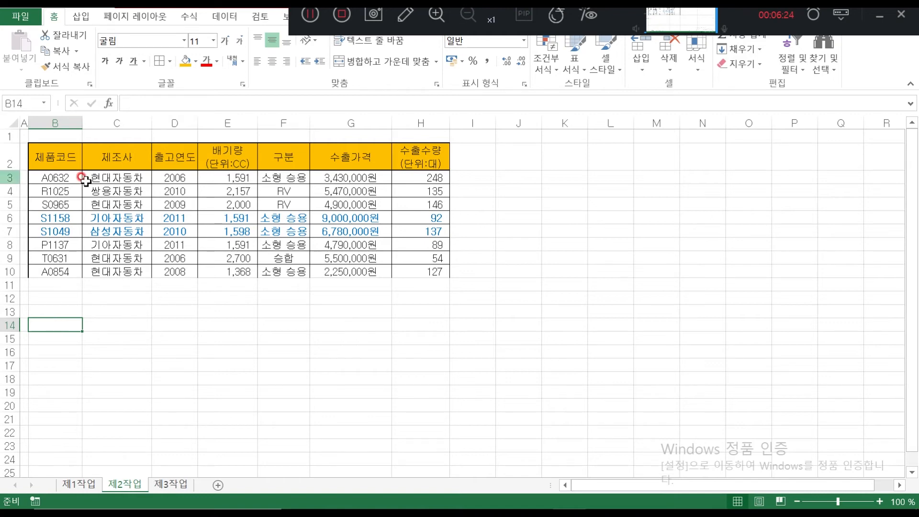
left_click(127, 160)
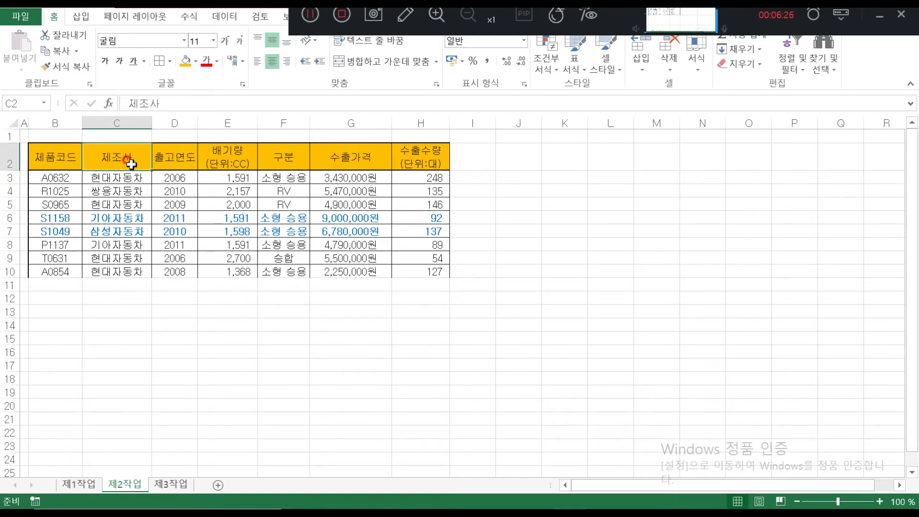
left_click(415, 160, "ctrl")
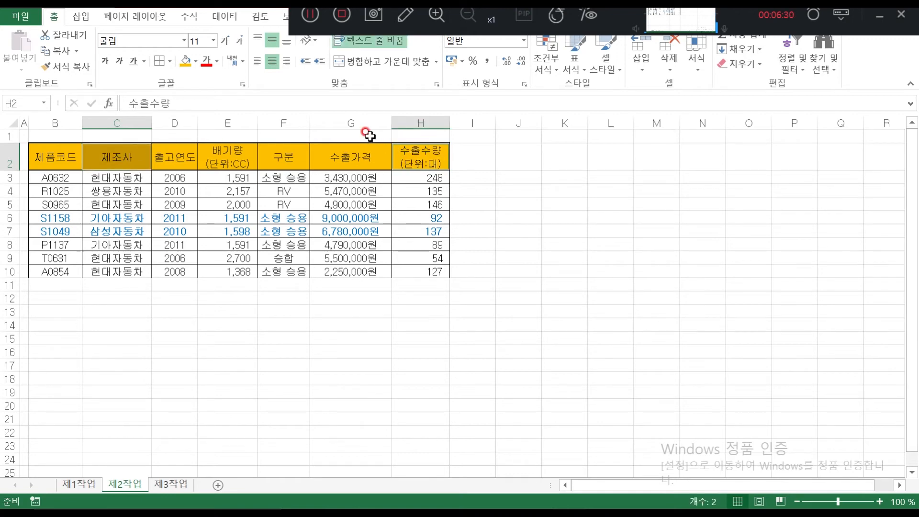
key("ctrl+c")
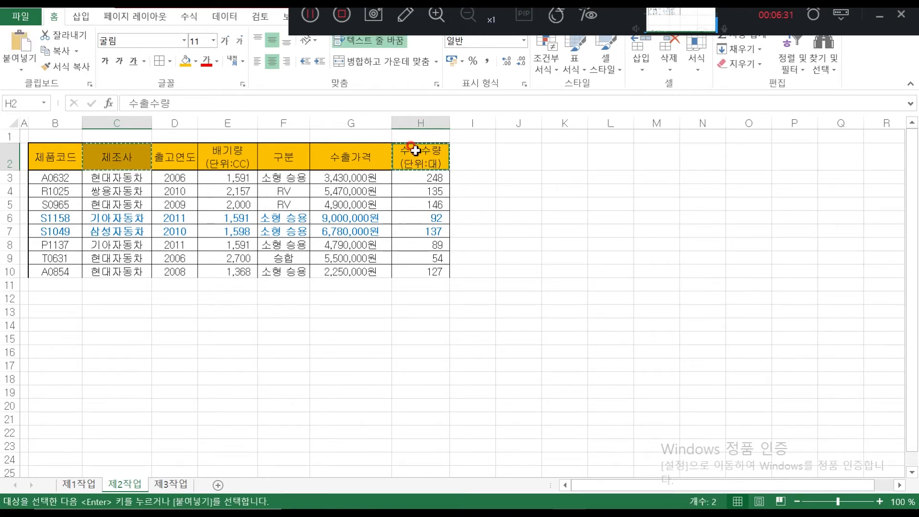
left_click(38, 323)
key("ctrl+v")
Copy 현대자동차 from C3 into B15 as the manufacturer criterion
left_click(50, 354)
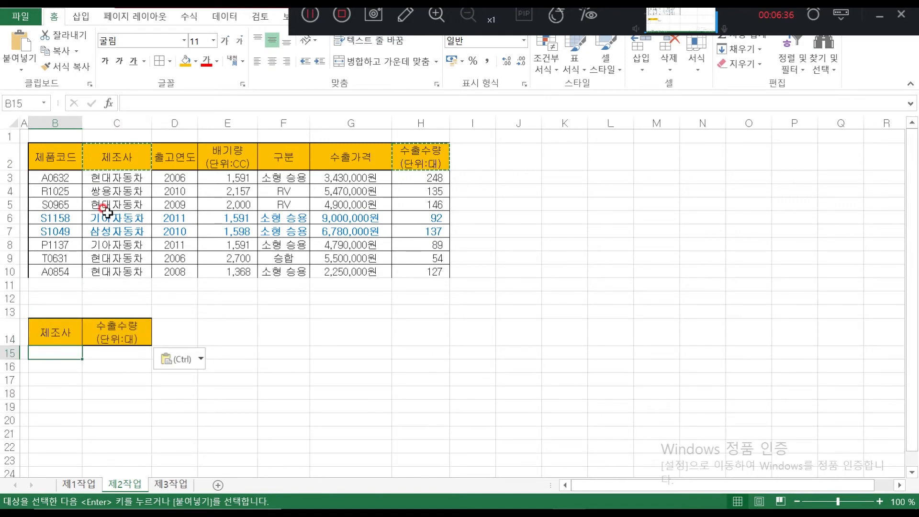
left_click(121, 178)
key("ctrl+c")
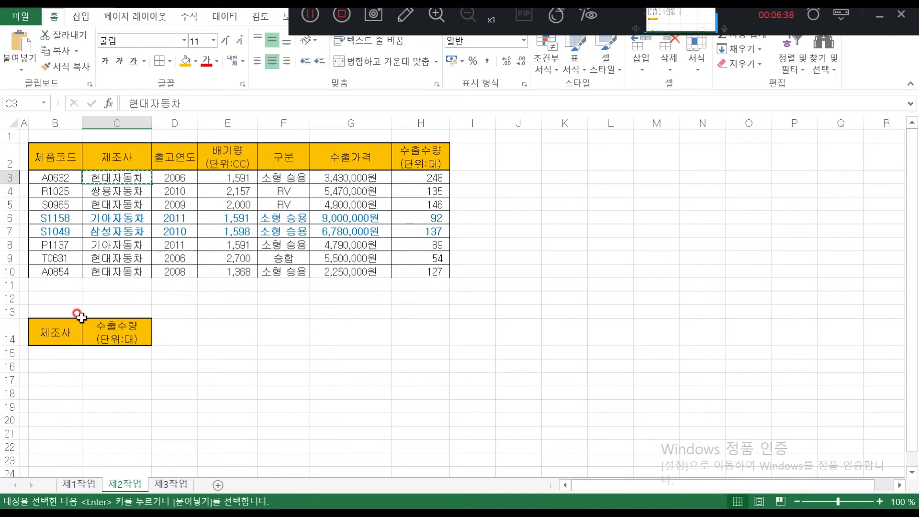
left_click(56, 354)
key("ctrl+v")
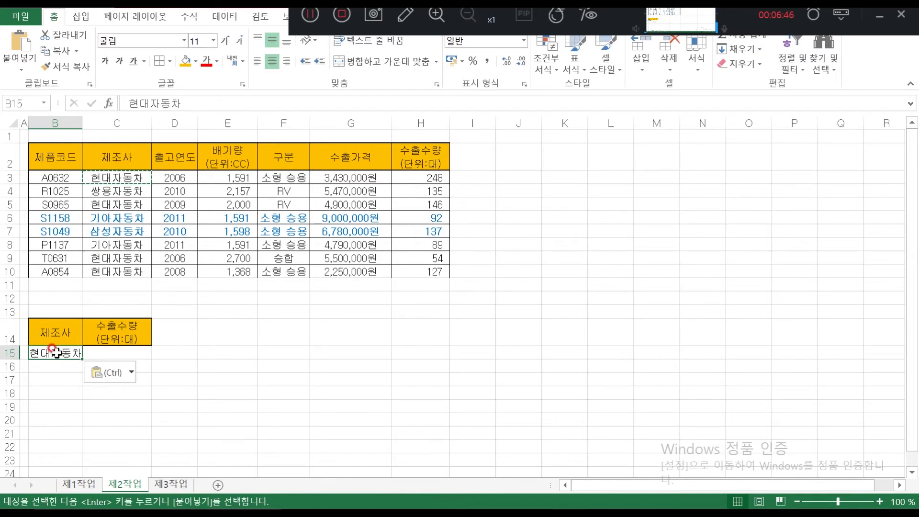
Enter >=100 in C15 as the 수출수량 criterion
left_click(106, 353)
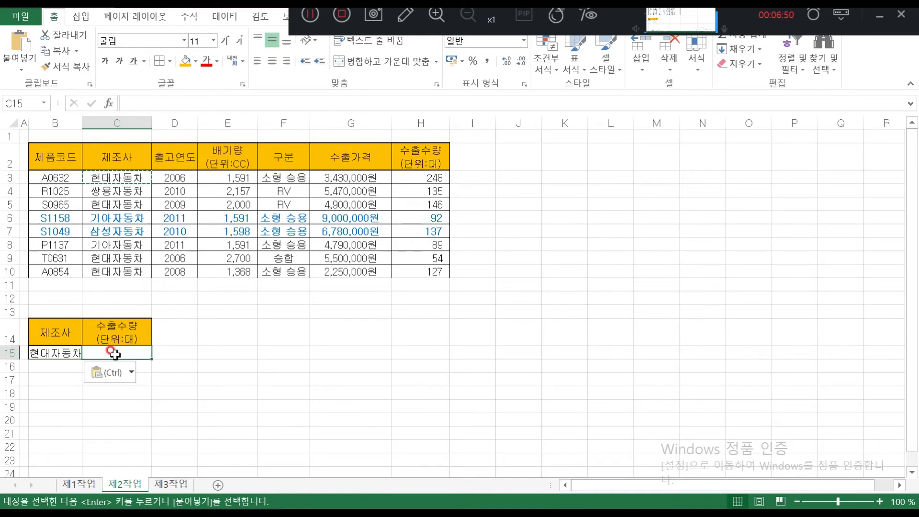
left_click(62, 367)
left_click(64, 353)
left_click(112, 372)
left_click(218, 397)
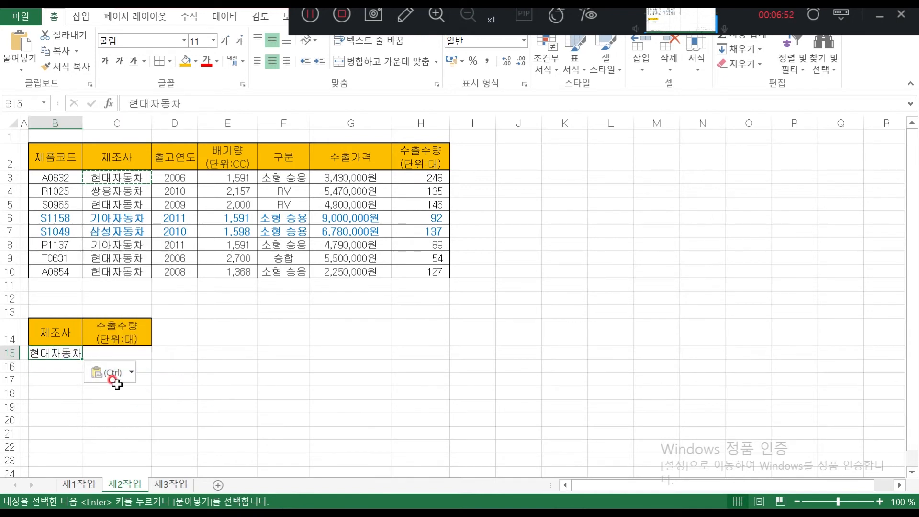
left_click(120, 392)
scroll(236, 365, "down", 4)
scroll(237, 368, "up", 4)
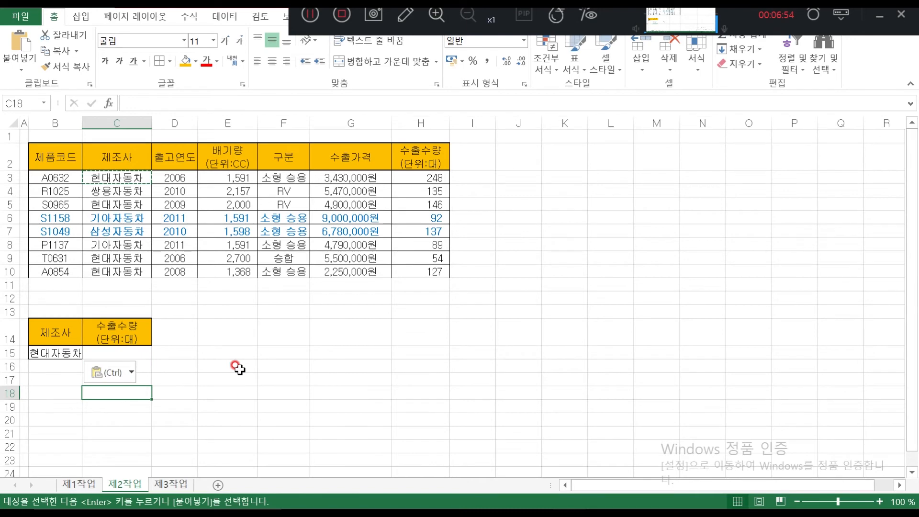
scroll(237, 366, "down", 13)
scroll(215, 344, "up", 11)
left_click(128, 259)
left_click(139, 271)
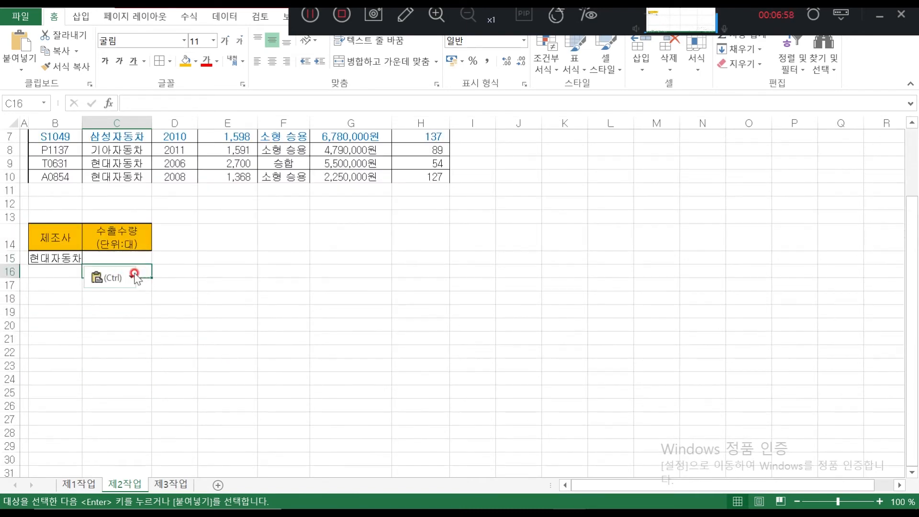
left_click(98, 259)
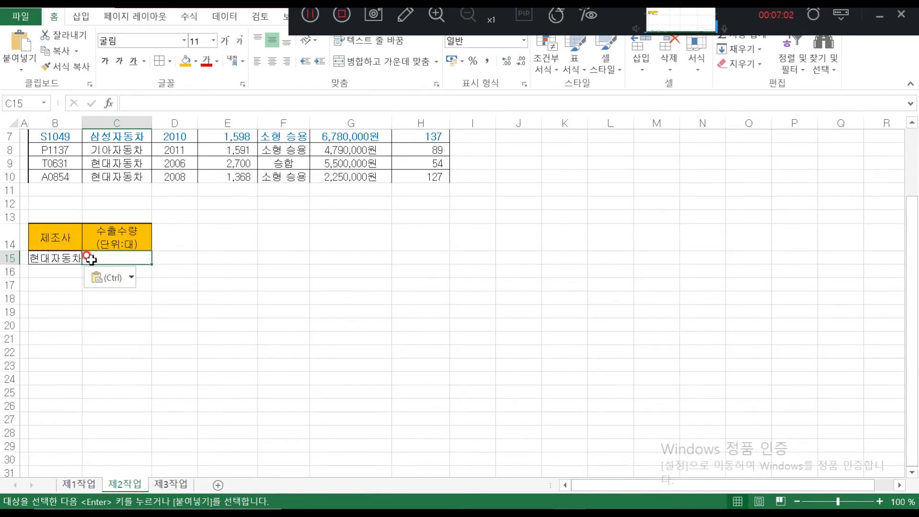
type(">=10")
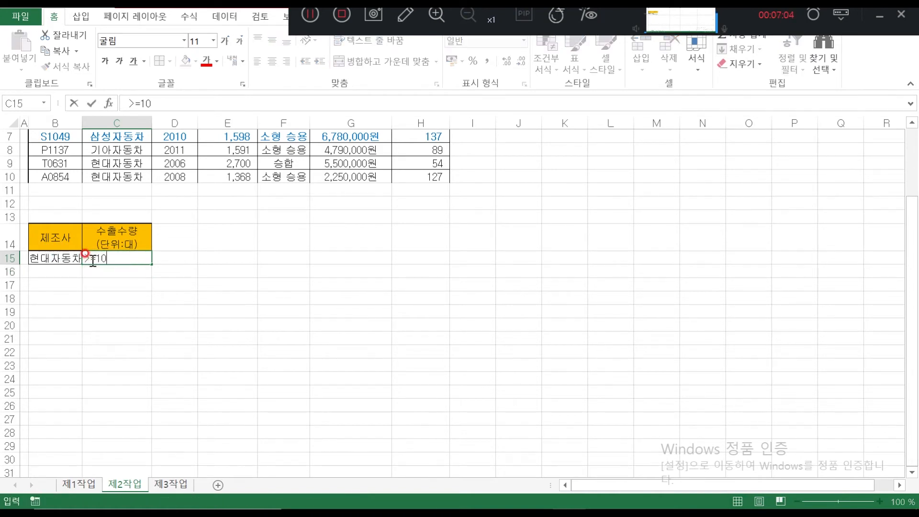
type("0")
key("Return")
scroll(147, 284, "up", 2)
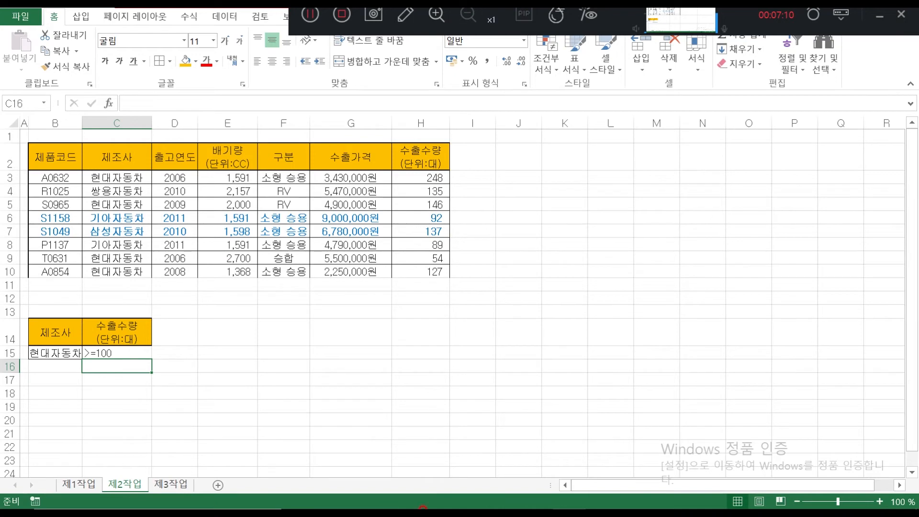
left_click(535, 501)
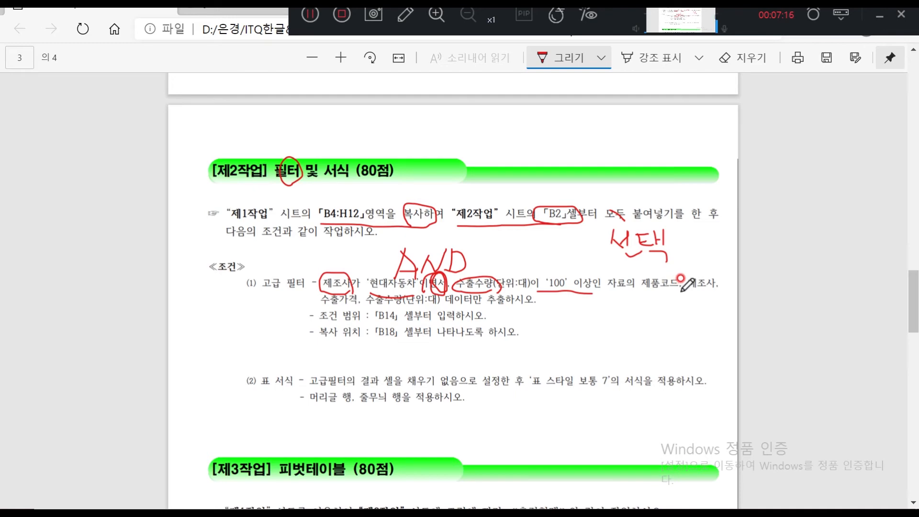
Circle 제품코드 and 수출가격 in red ink among the columns to extract
mouse_move(685, 280)
left_mouse_down()
mouse_move(645, 288)
mouse_move(680, 278)
mouse_move(686, 294)
mouse_move(700, 275)
mouse_move(690, 287)
mouse_move(717, 279)
left_mouse_up()
mouse_move(361, 300)
left_mouse_down()
mouse_move(328, 288)
mouse_move(335, 306)
mouse_move(359, 294)
mouse_move(407, 295)
mouse_move(403, 306)
left_mouse_up()
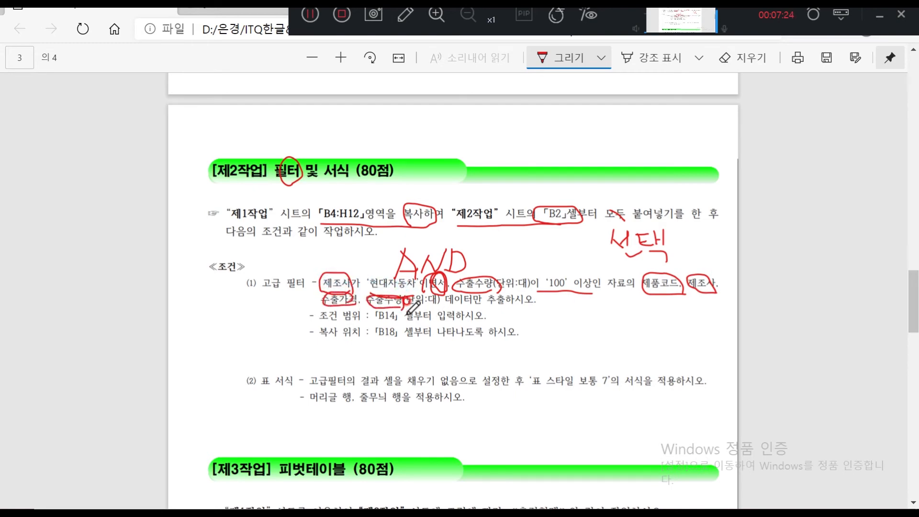
Select the 제품코드, 제조사, 수출가격 and 수출수량 headers in B2, C2, G2 and H2
mouse_move(549, 508)
left_click(569, 495)
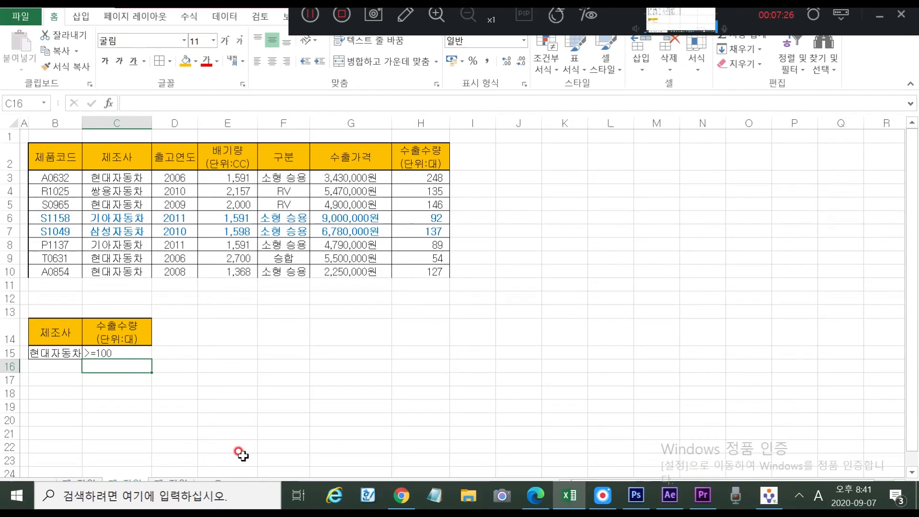
left_click(53, 392)
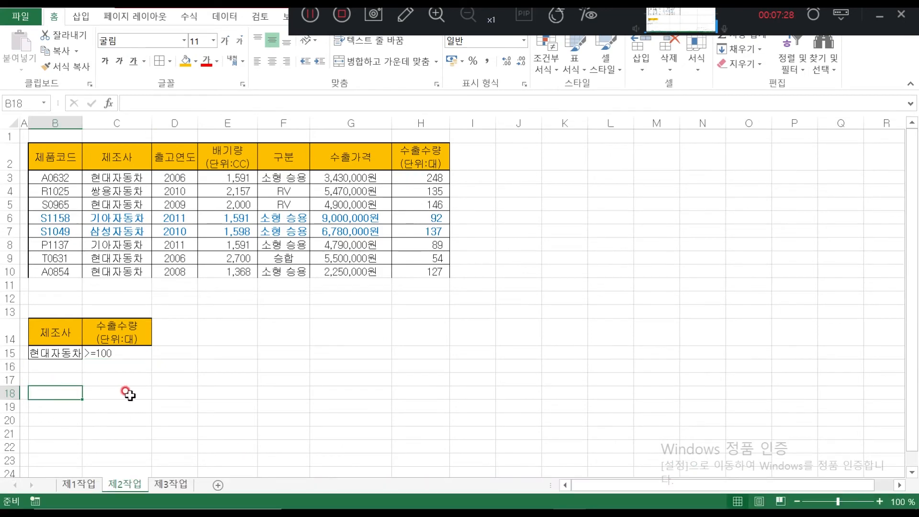
left_click(61, 164)
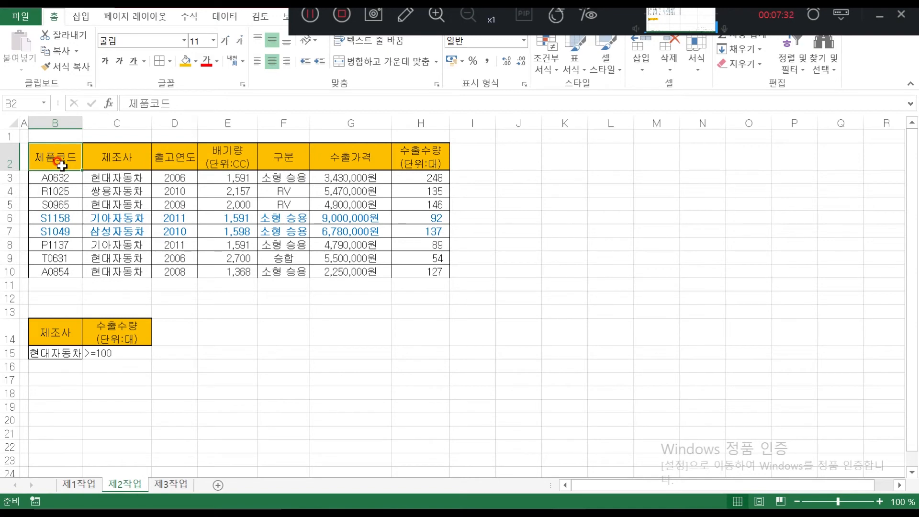
left_click(116, 159, "ctrl")
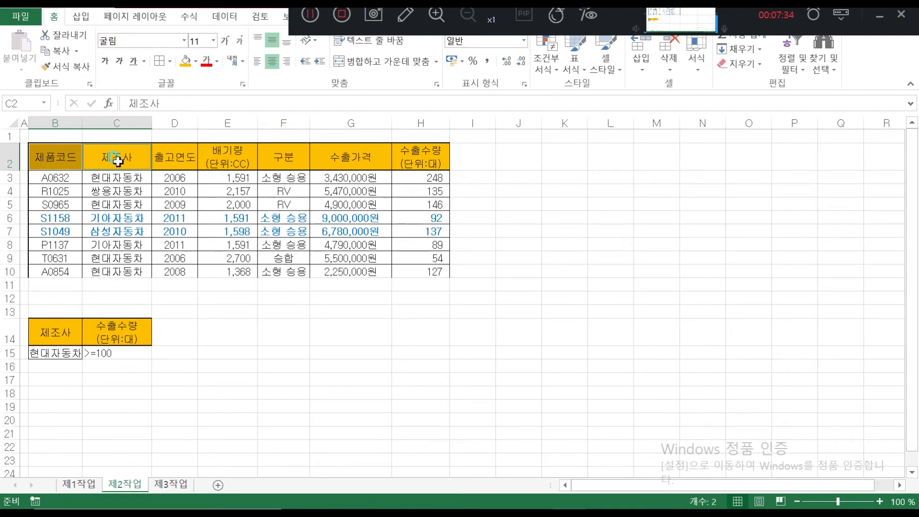
left_click(357, 161, "ctrl")
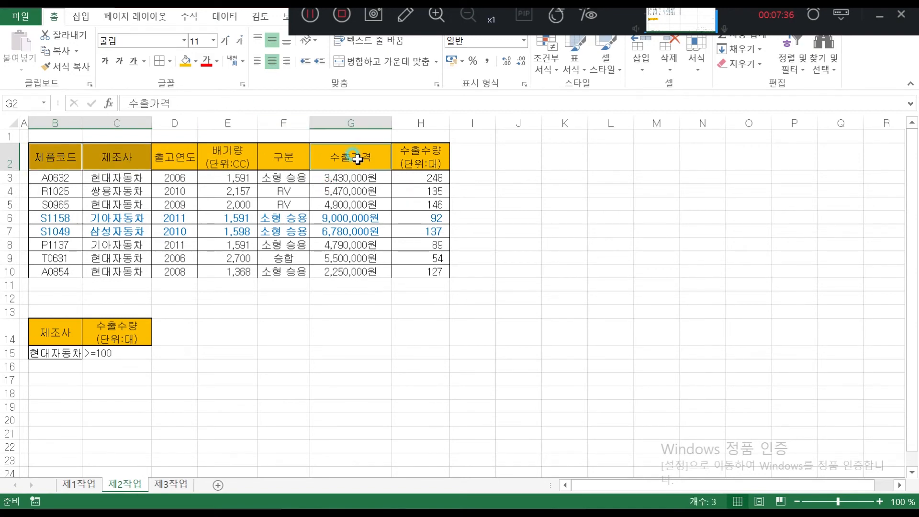
left_click(426, 161, "ctrl")
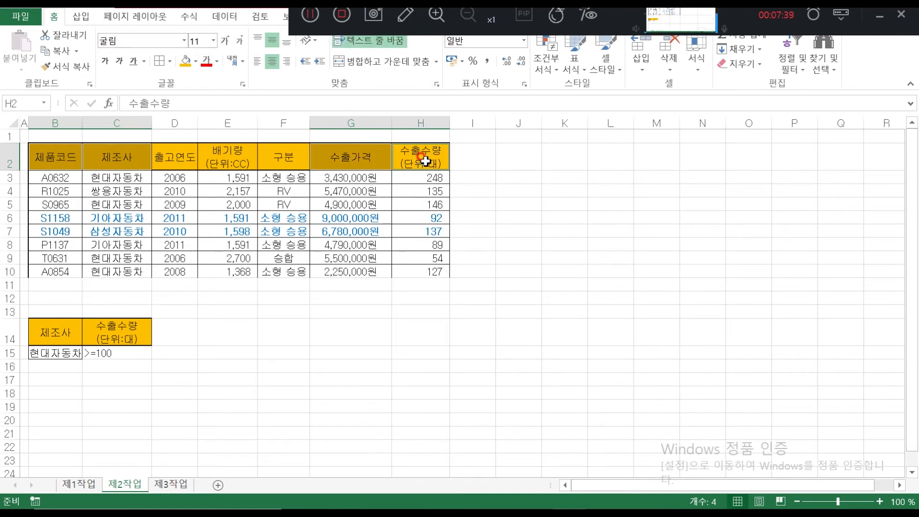
left_click(53, 161)
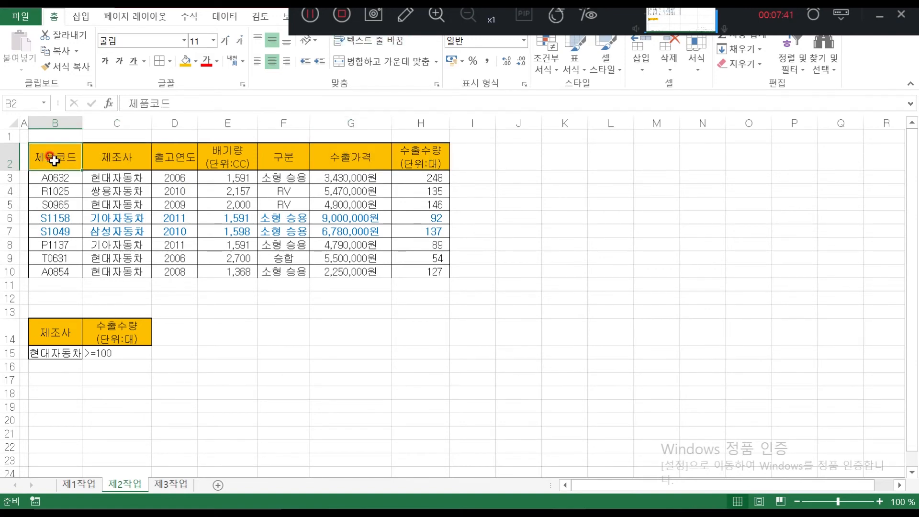
left_click(119, 156, "ctrl")
left_click(363, 162, "ctrl")
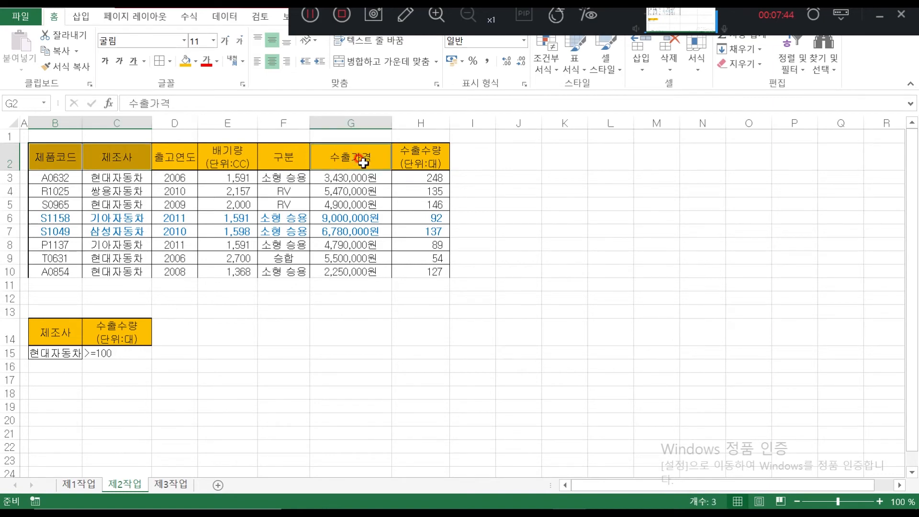
left_click(421, 161, "ctrl")
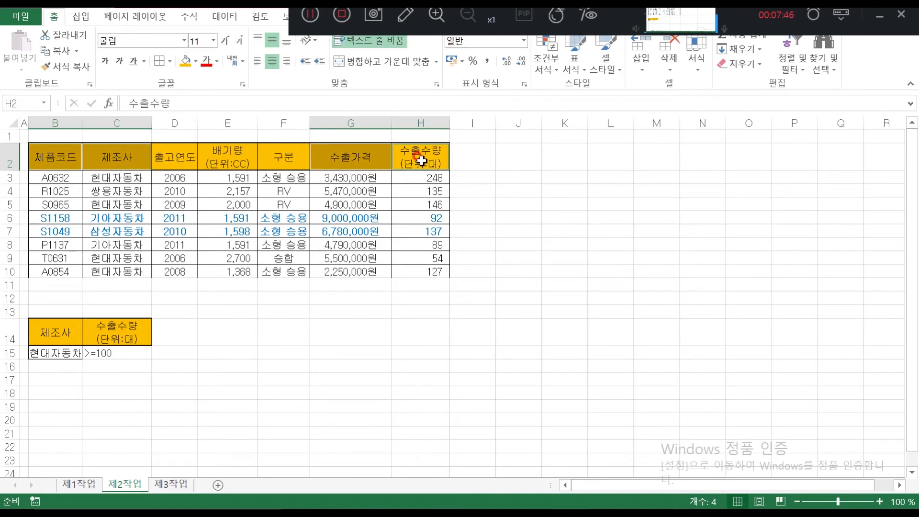
Paste the four copied headers into B18:E18
key("ctrl+c")
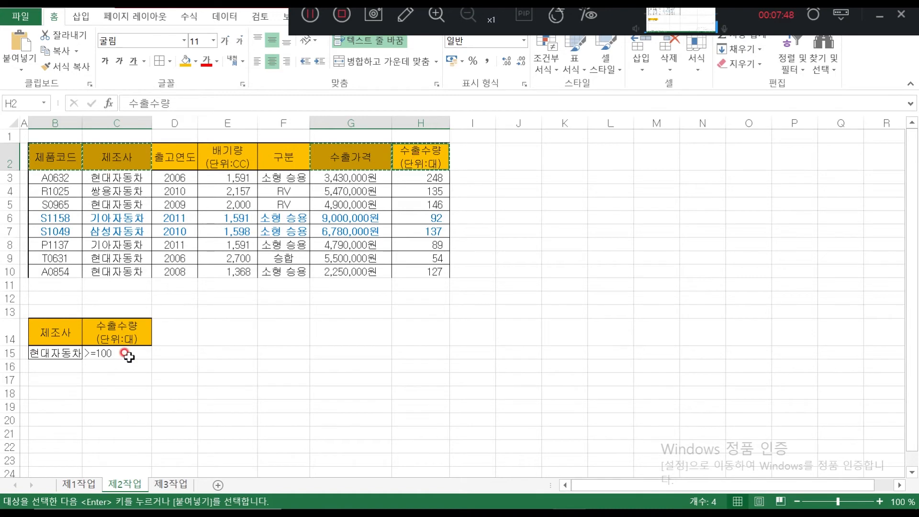
left_click(55, 395)
key("ctrl+v")
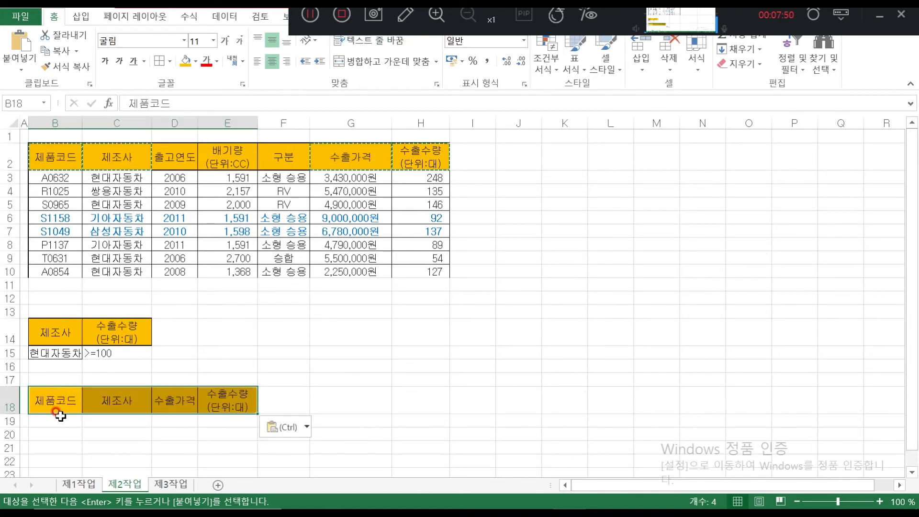
left_click(95, 446)
left_click(54, 411)
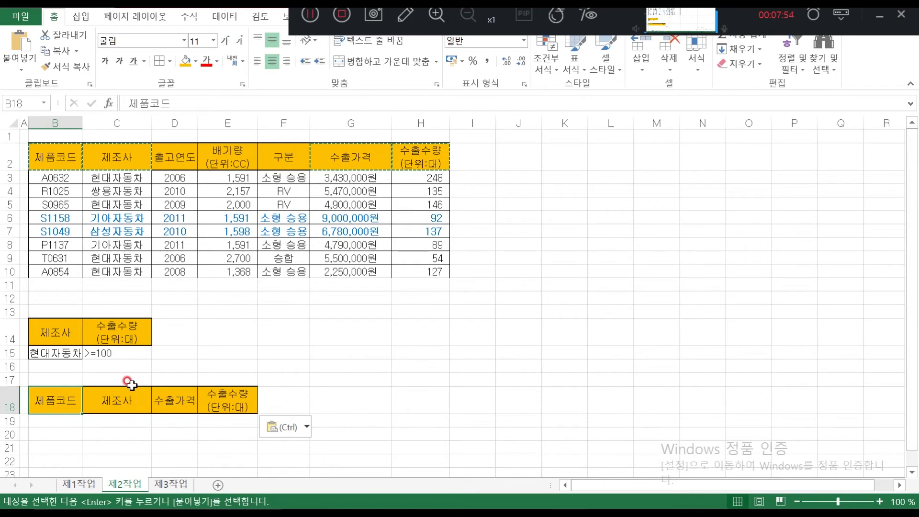
left_click(201, 201)
left_click(213, 15)
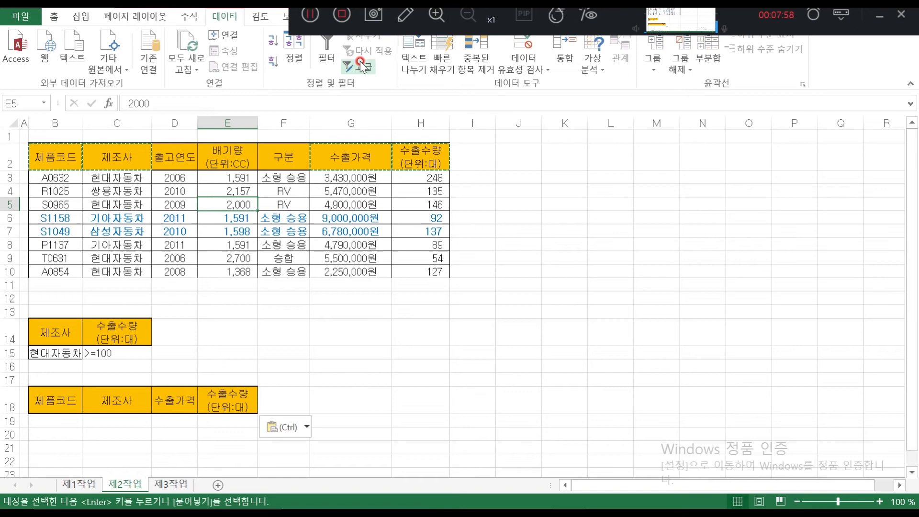
Set the advanced filter's list range to B2:H10 and criteria range to B14:C15
left_click(362, 67)
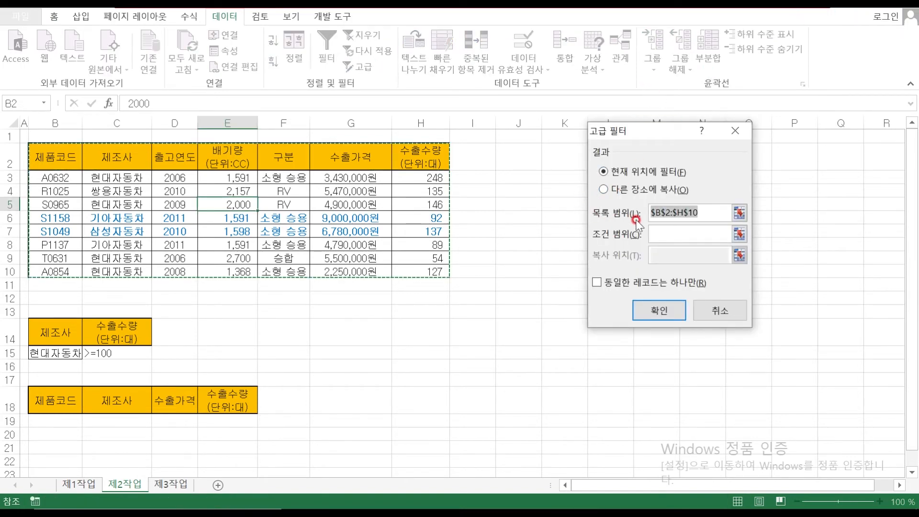
left_click_drag(45, 152, 422, 272)
left_click_drag(176, 219, 283, 205)
left_click(728, 212)
mouse_move(30, 157)
left_mouse_down()
mouse_move(436, 261)
mouse_move(438, 277)
mouse_move(431, 269)
left_mouse_up()
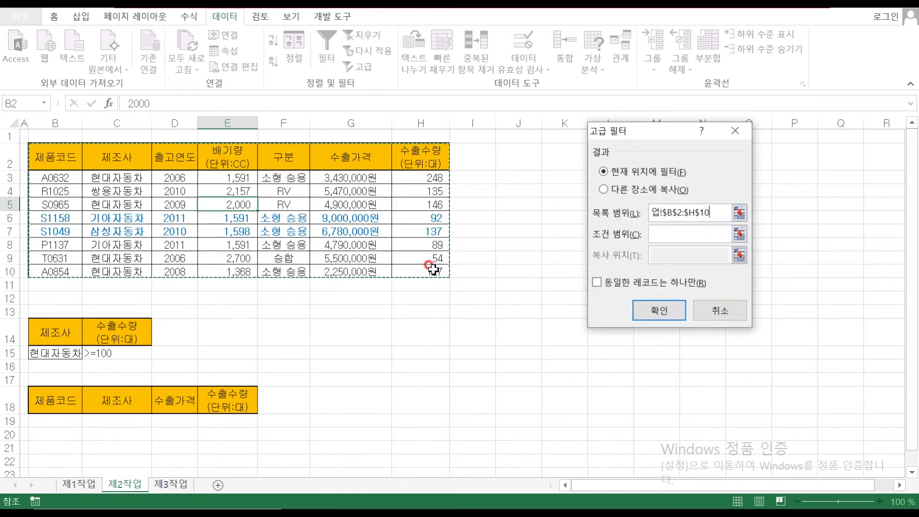
left_click(663, 250)
left_click_drag(53, 331, 122, 351)
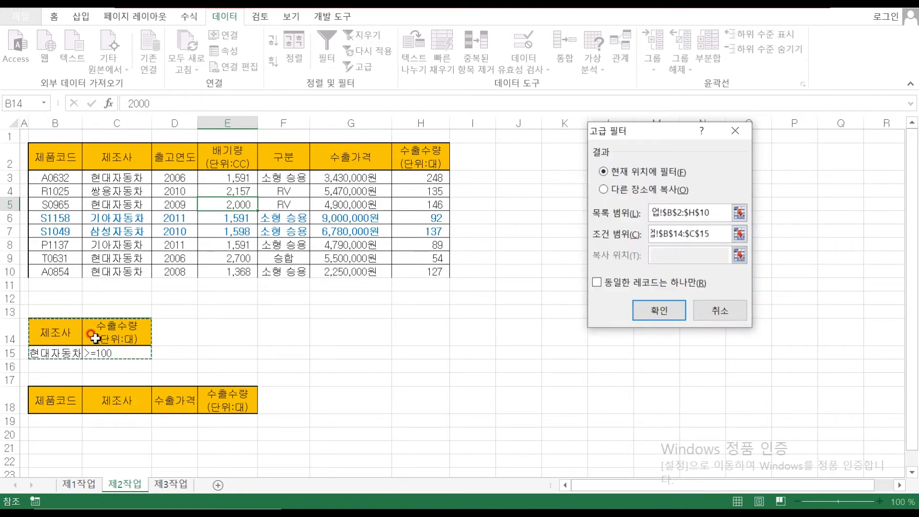
left_click(681, 260)
left_click(627, 261)
left_click(639, 261)
left_click(641, 174)
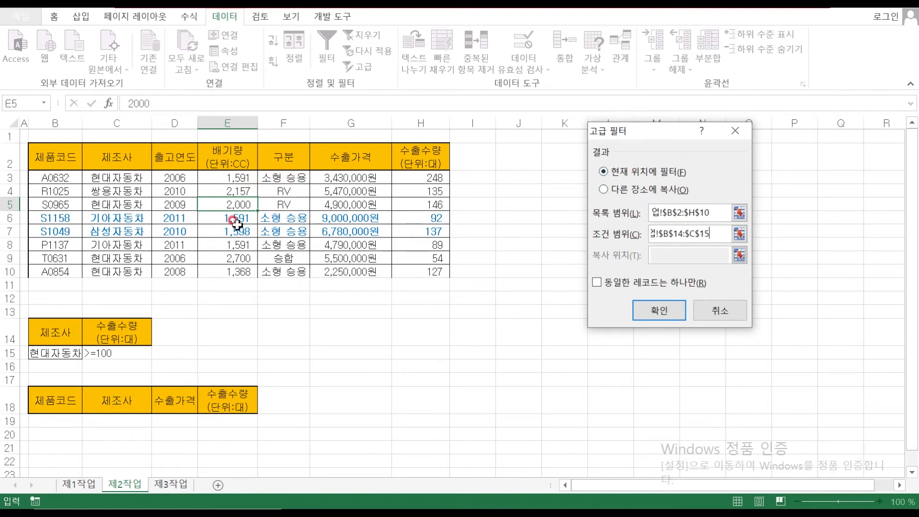
Copy the filter results to B18:E18 and widen column D so the prices show
left_click(604, 190)
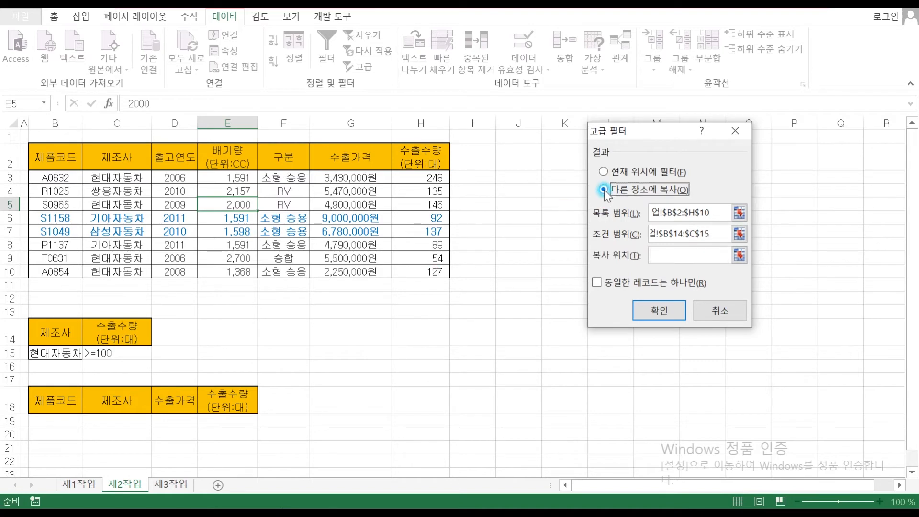
left_click(612, 253)
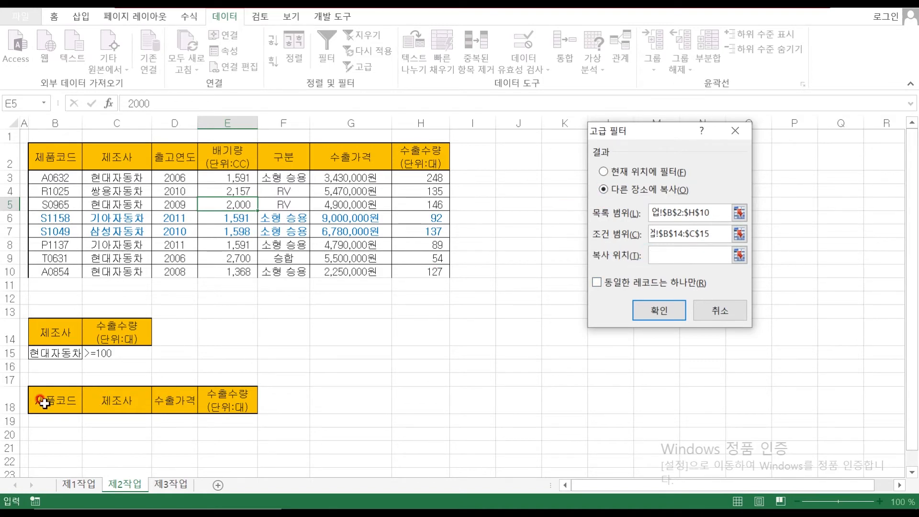
left_click_drag(52, 407, 221, 397)
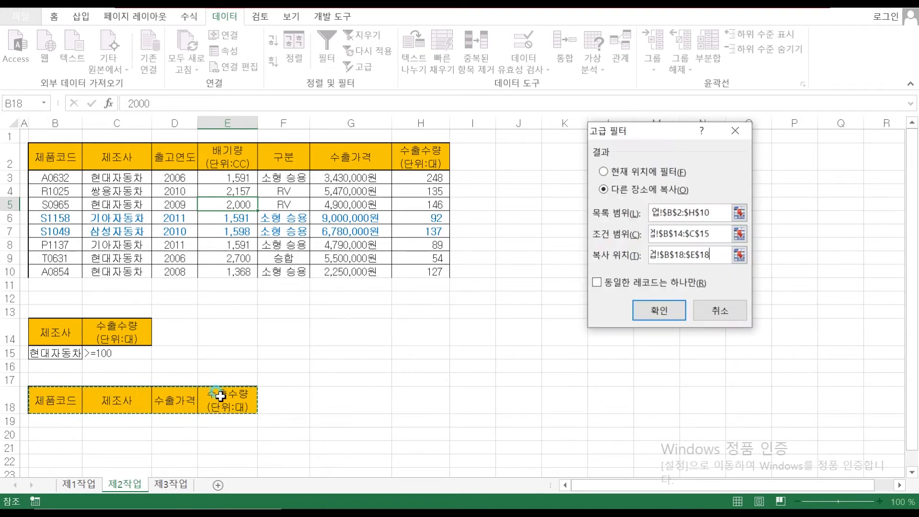
left_click(655, 309)
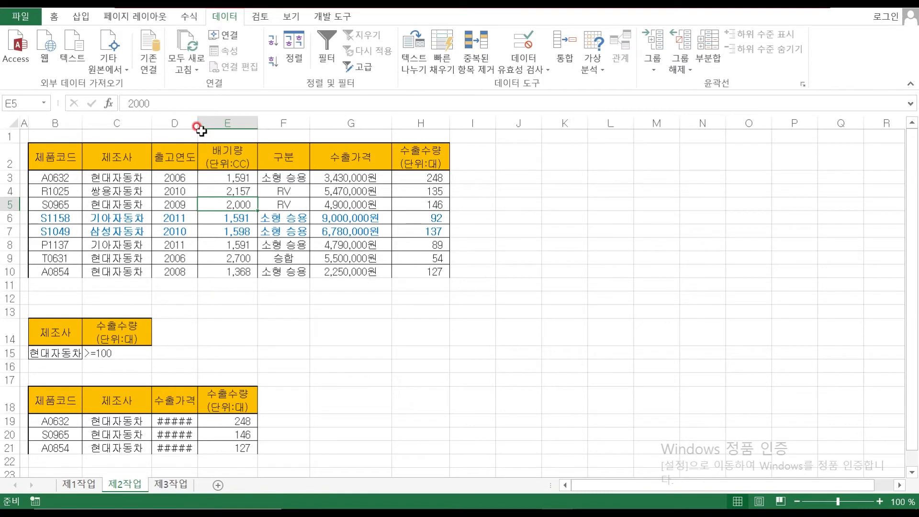
left_click_drag(199, 124, 212, 124)
left_click(415, 443)
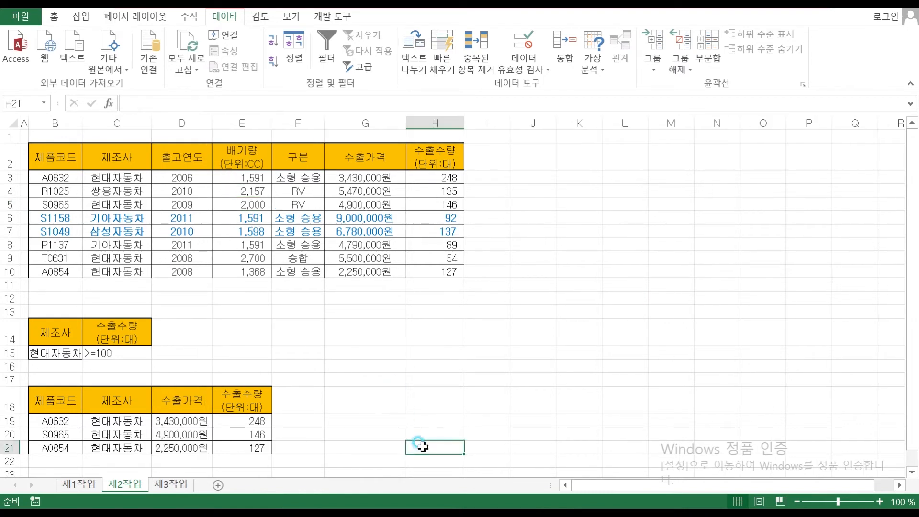
scroll(302, 376, "down", 3)
scroll(303, 376, "up", 3)
mouse_move(421, 503)
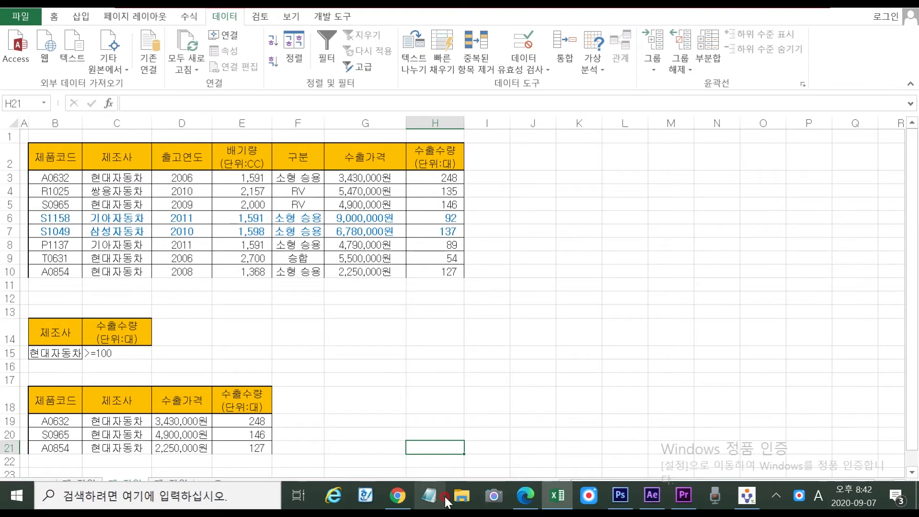
left_click(526, 497)
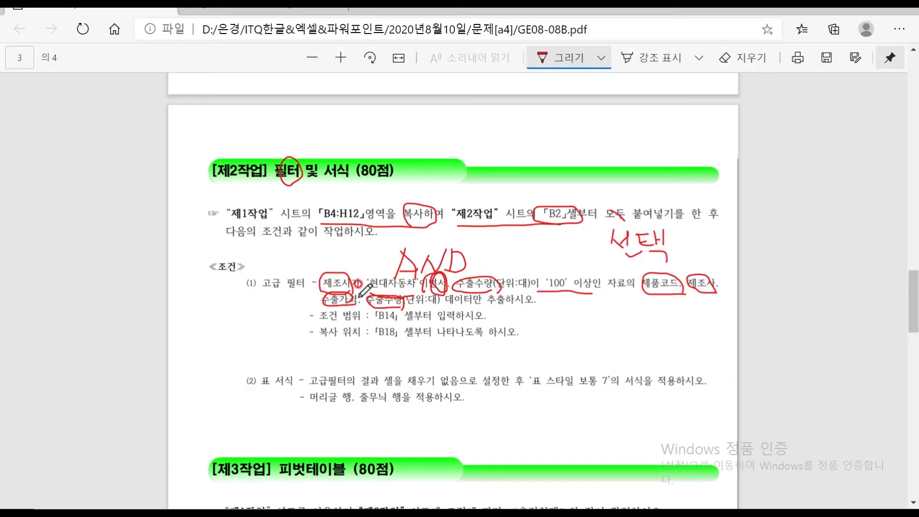
Read the PDF's table-format conditions, then select the extracted table B18:E21 in Excel
scroll(360, 292, "down", 3)
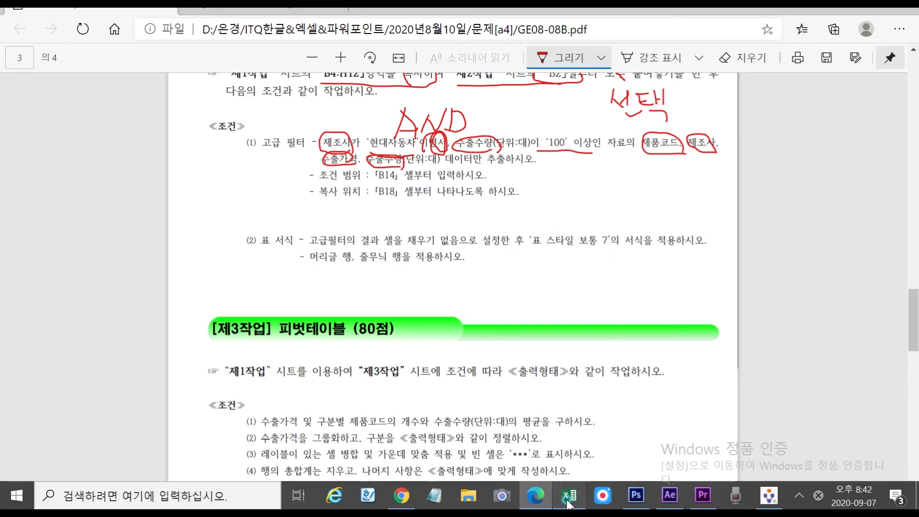
left_click(570, 496)
scroll(96, 319, "down", 2)
left_click_drag(58, 304, 270, 353)
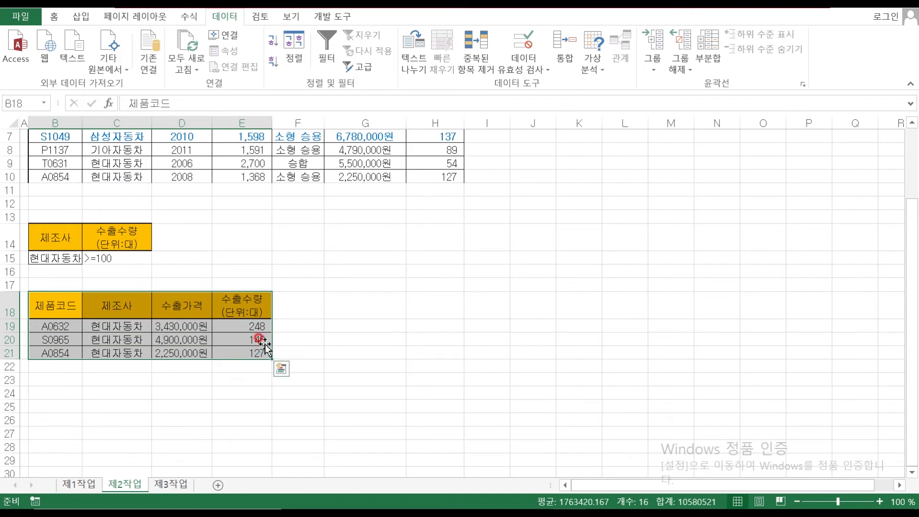
Remove the fill colour from the extracted range B18:E21
left_click(52, 18)
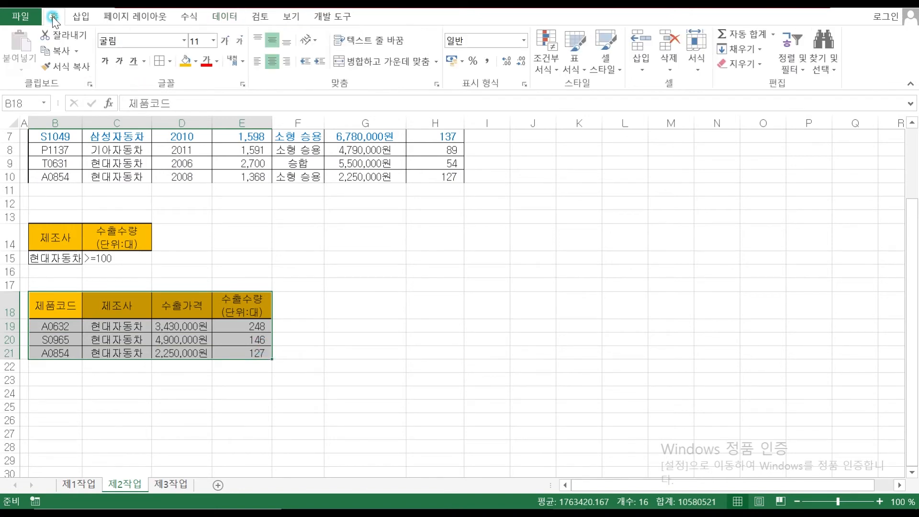
left_click(196, 61)
left_click(218, 178)
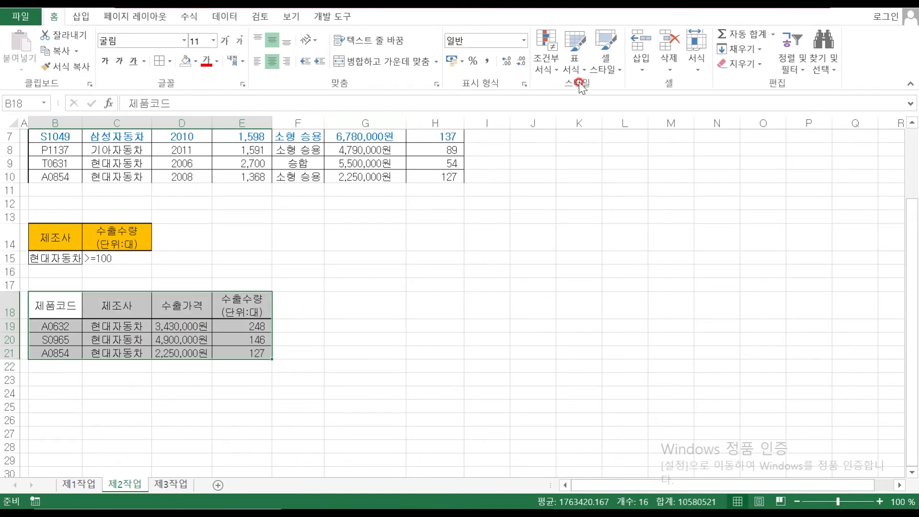
Format B18:E21 as a table with headers using 표 스타일 보통 7
left_click(575, 65)
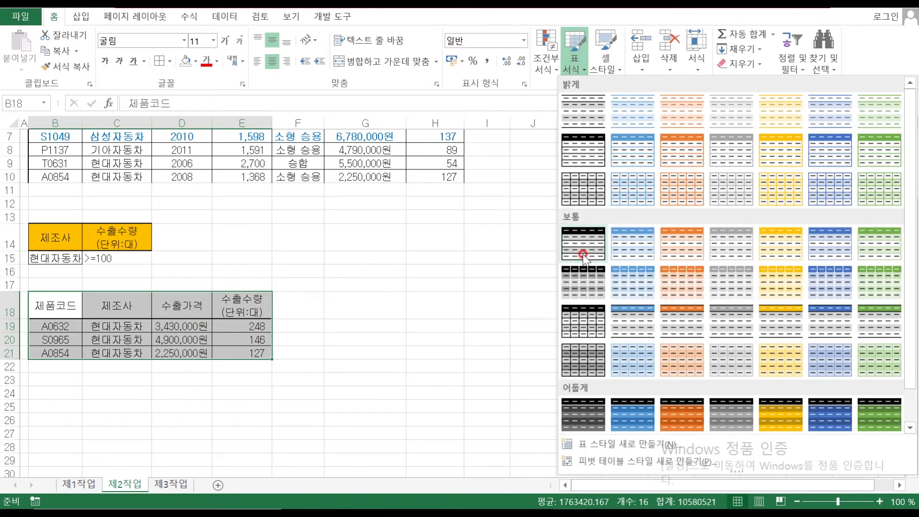
left_click(880, 245)
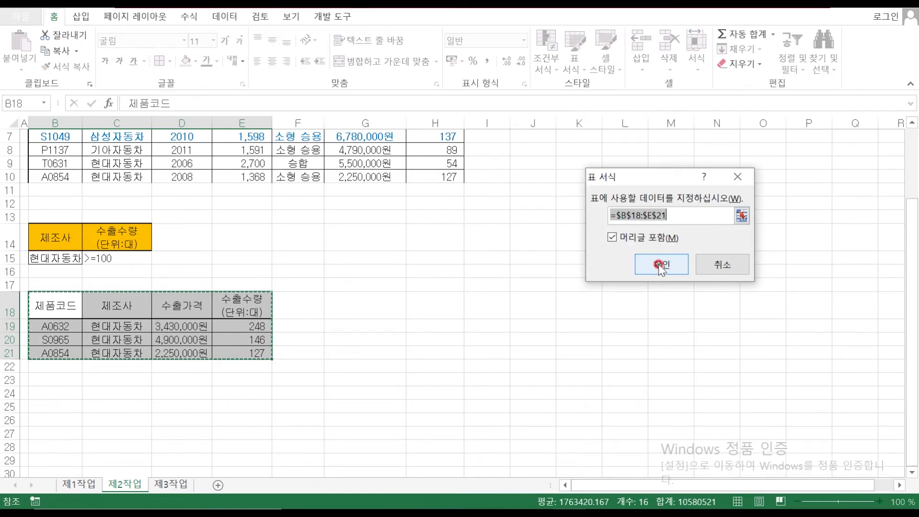
left_click(660, 266)
left_click(361, 325)
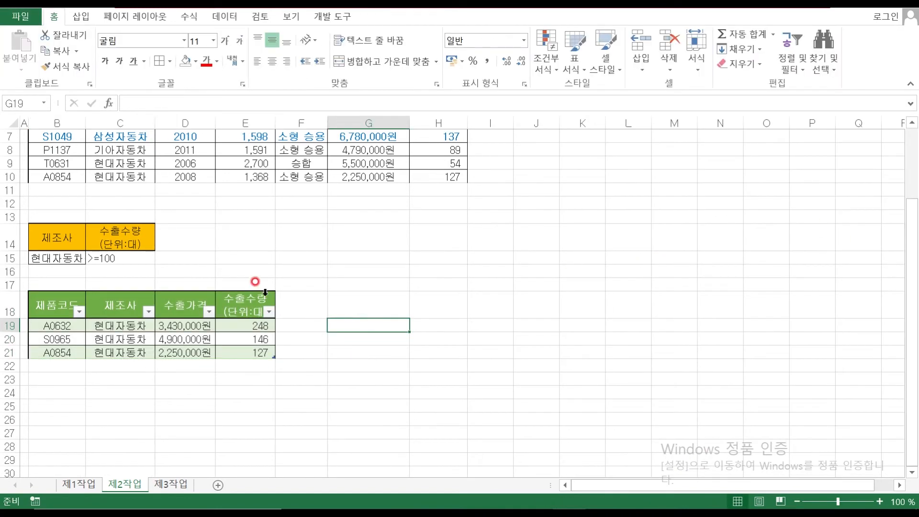
scroll(414, 286, "up", 2)
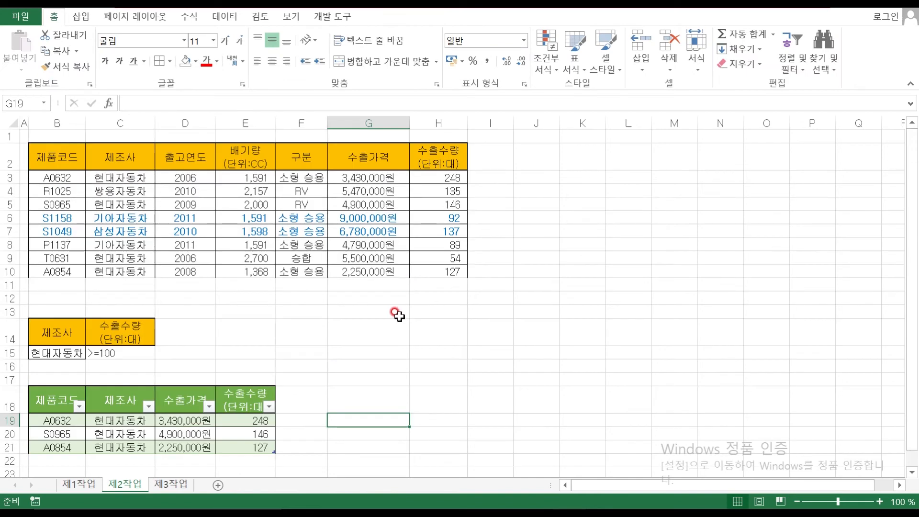
left_click(302, 309)
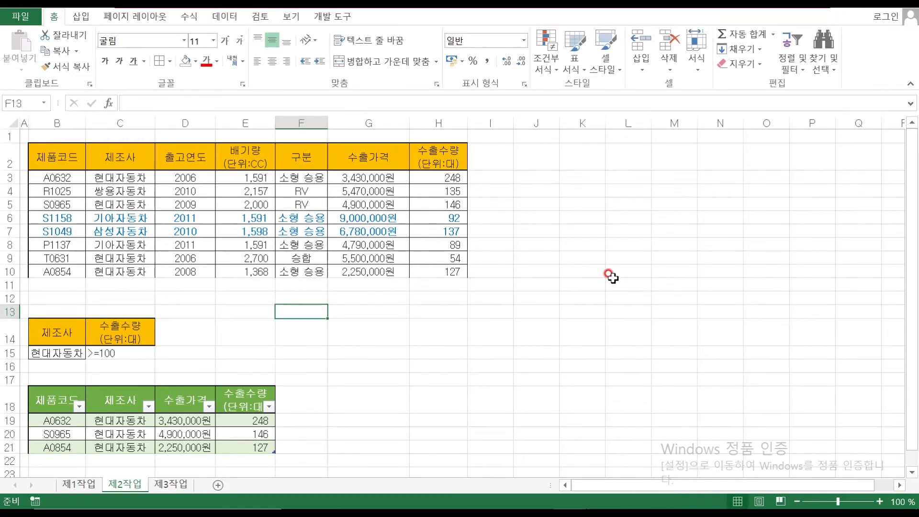
left_click(165, 483)
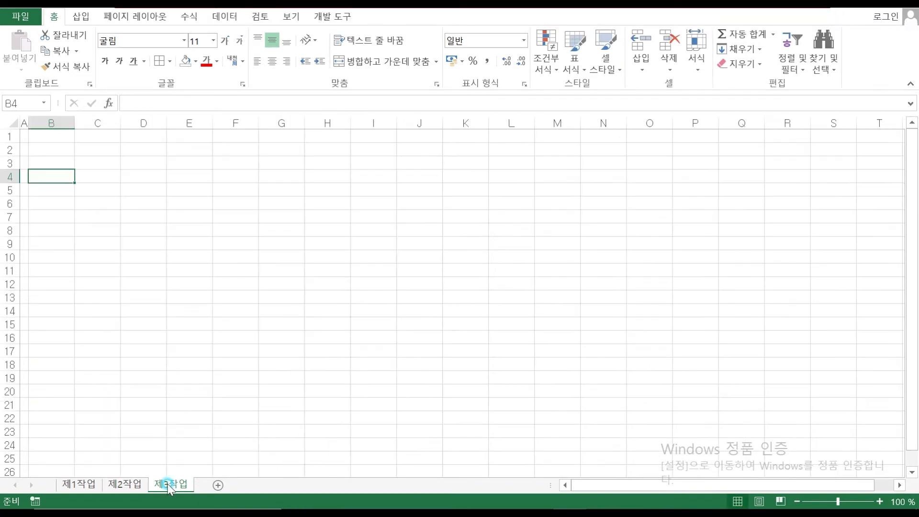
Circle the 피벗테이블 heading and underline 시트를 이용하여 in red ink
left_click(89, 484)
mouse_move(558, 498)
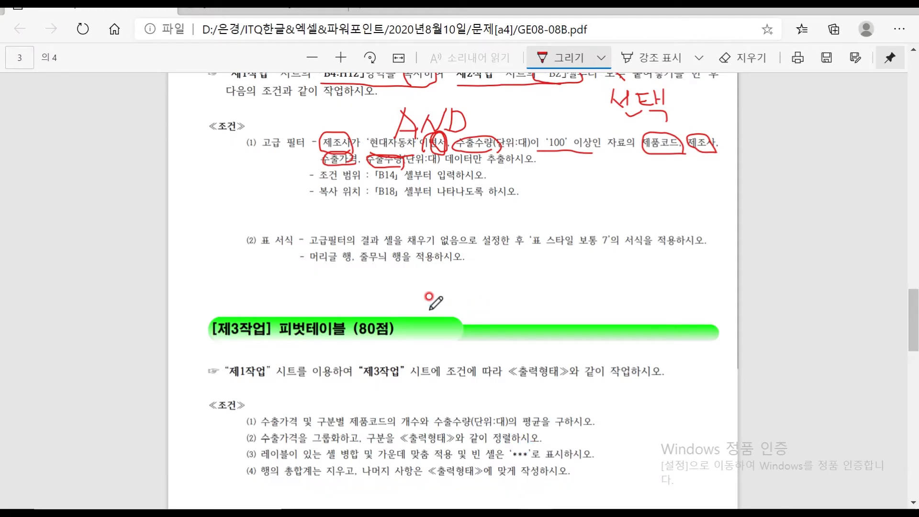
scroll(397, 286, "down", 3)
mouse_move(312, 192)
left_mouse_down()
mouse_move(274, 157)
mouse_move(354, 147)
mouse_move(361, 177)
mouse_move(351, 190)
left_mouse_up()
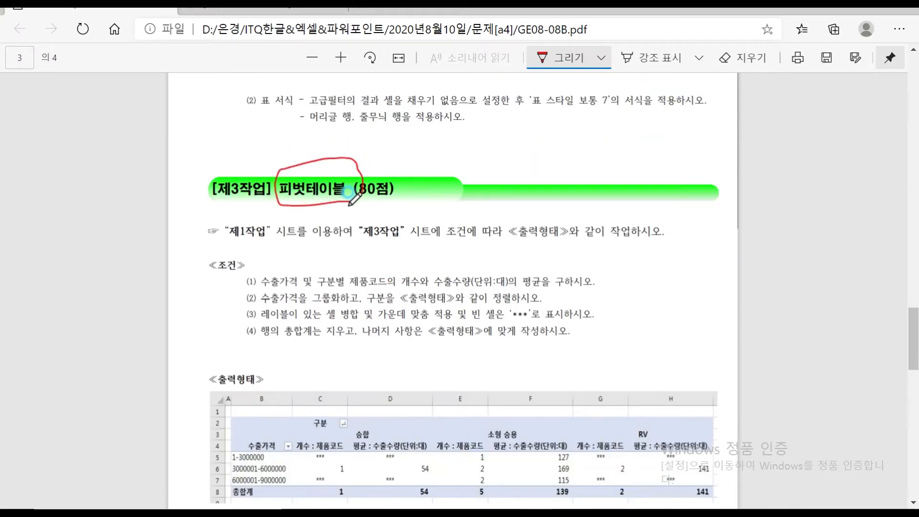
scroll(354, 197, "down", 3)
scroll(355, 200, "up", 1)
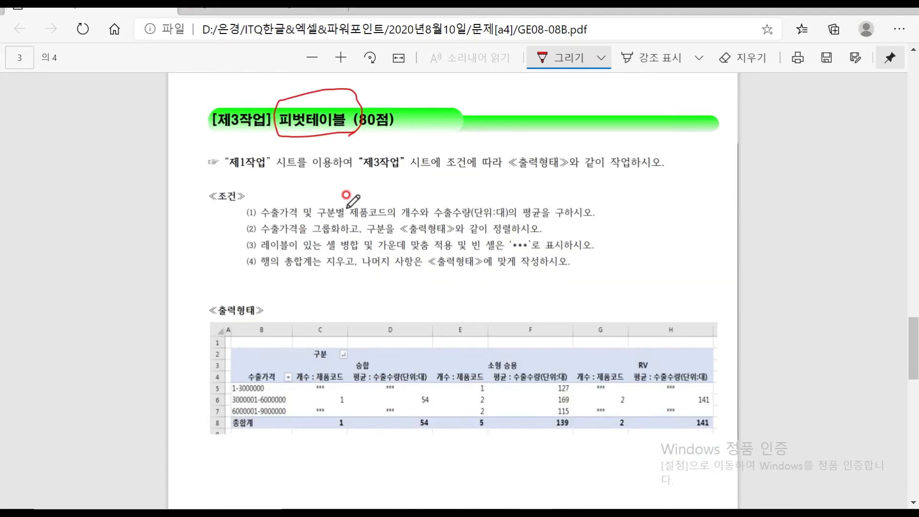
scroll(346, 196, "down", 3)
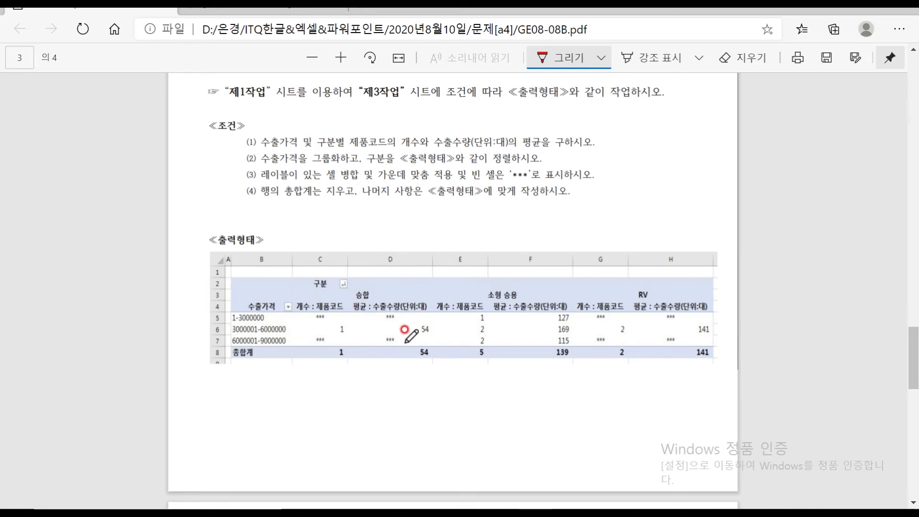
scroll(404, 331, "up", 3)
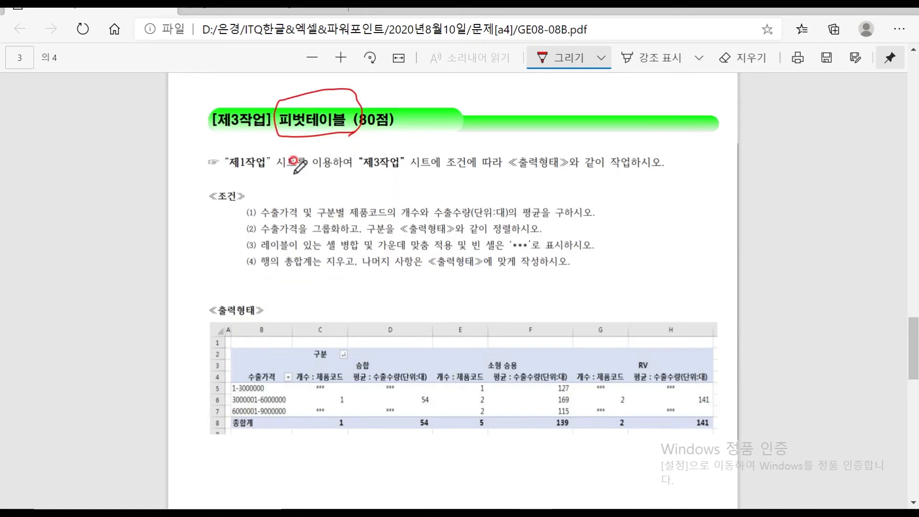
left_click_drag(278, 170, 358, 173)
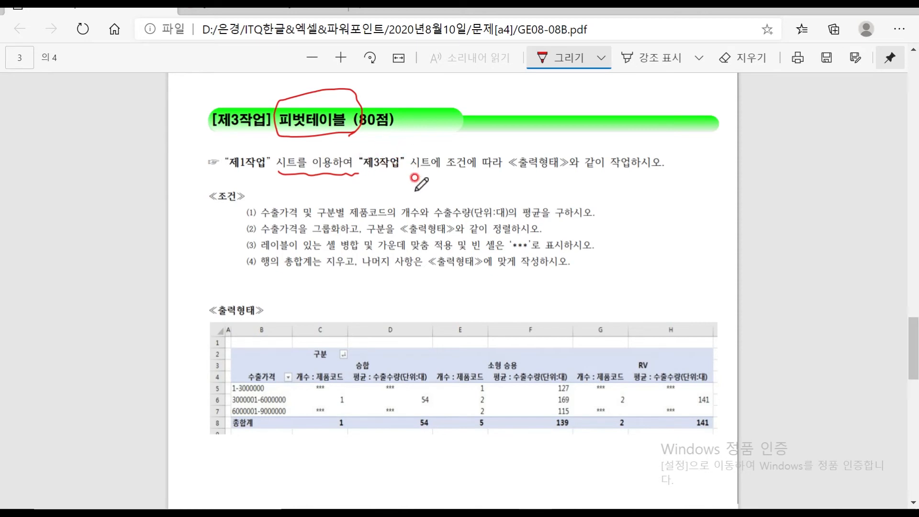
Mark 구분 as the column field and 수출가격 as the row field, and circle 제품코드 and 수출수량
scroll(374, 403, "down", 1)
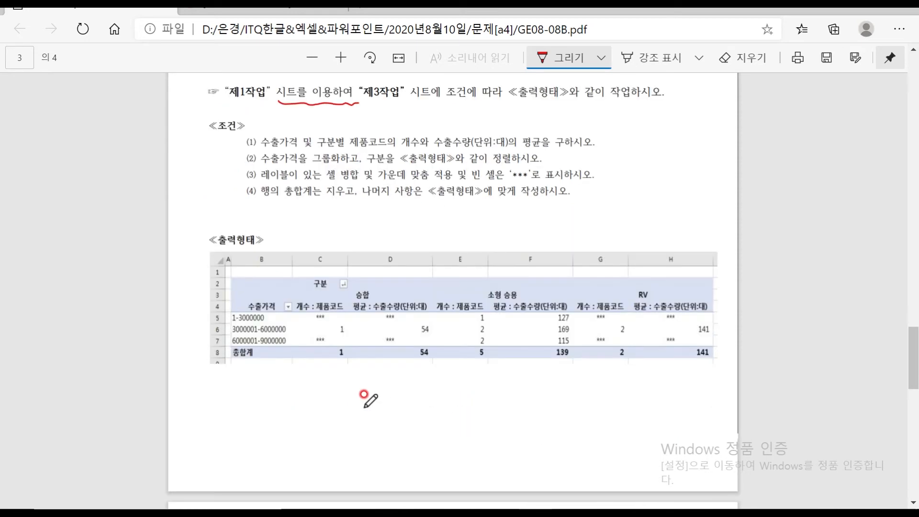
mouse_move(339, 275)
left_mouse_down()
mouse_move(326, 271)
mouse_move(310, 285)
mouse_move(330, 290)
mouse_move(360, 249)
mouse_move(358, 264)
mouse_move(371, 279)
left_mouse_up()
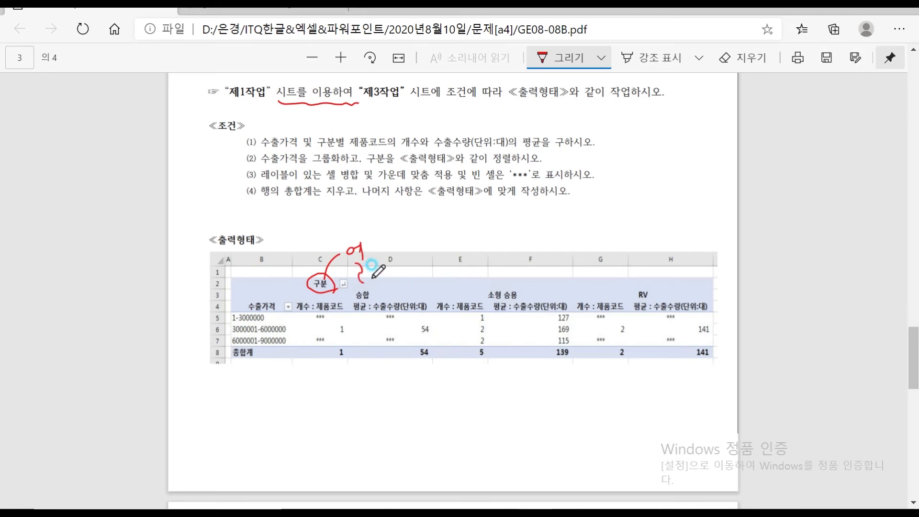
mouse_move(272, 317)
left_mouse_down()
mouse_move(254, 315)
mouse_move(271, 301)
mouse_move(267, 341)
left_mouse_up()
mouse_move(243, 275)
left_mouse_down()
mouse_move(263, 274)
mouse_move(261, 294)
mouse_move(281, 312)
mouse_move(273, 299)
left_mouse_up()
mouse_move(345, 314)
left_mouse_down()
mouse_move(318, 302)
mouse_move(340, 316)
left_mouse_up()
mouse_move(400, 316)
left_mouse_down()
mouse_move(404, 301)
mouse_move(393, 318)
left_mouse_up()
mouse_move(331, 316)
left_mouse_down()
mouse_move(382, 347)
mouse_move(391, 320)
mouse_move(392, 350)
mouse_move(413, 364)
left_mouse_up()
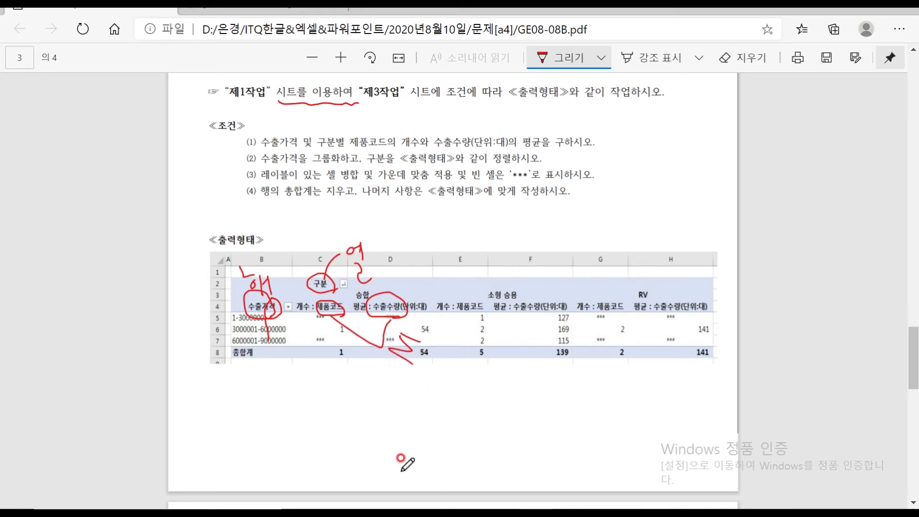
Create a pivot table from 제1작업 B4:H12 placed at cell B2 of 제3작업
mouse_move(626, 507)
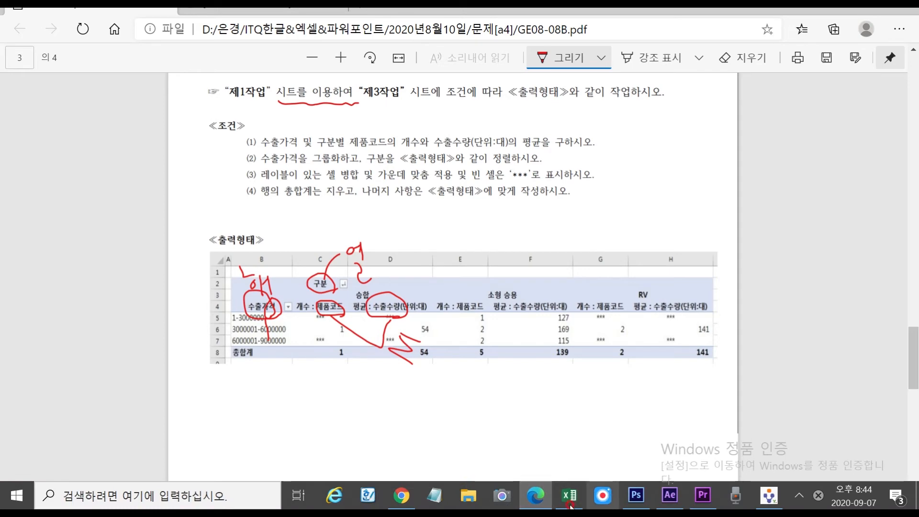
left_click(569, 498)
left_click(122, 244)
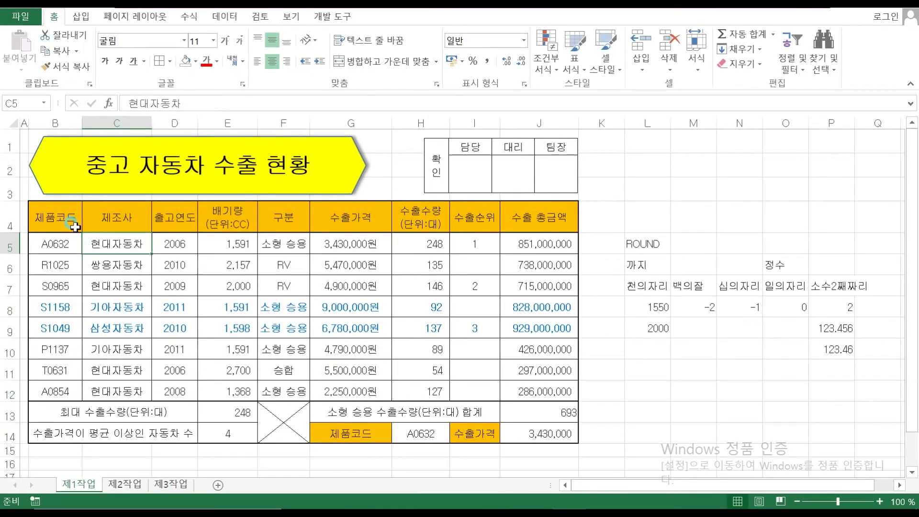
left_click_drag(48, 214, 420, 394)
left_click(81, 17)
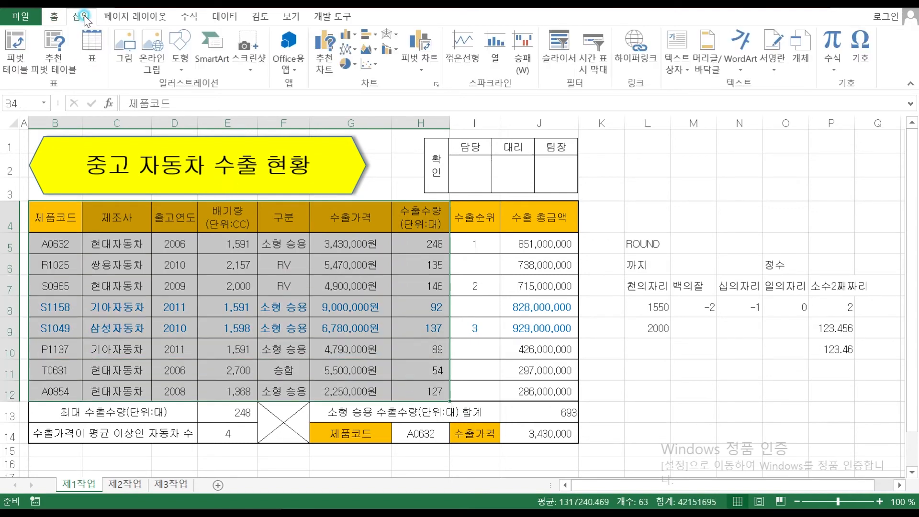
left_click(15, 40)
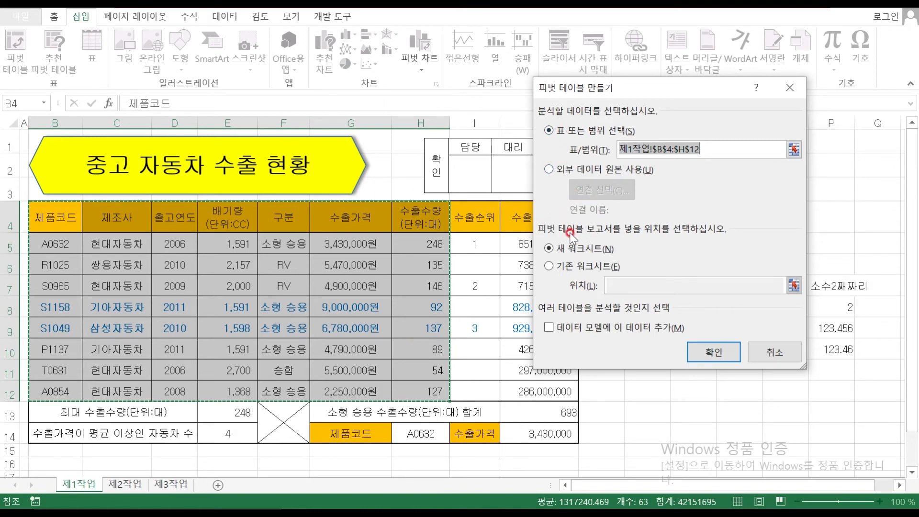
left_click(548, 267)
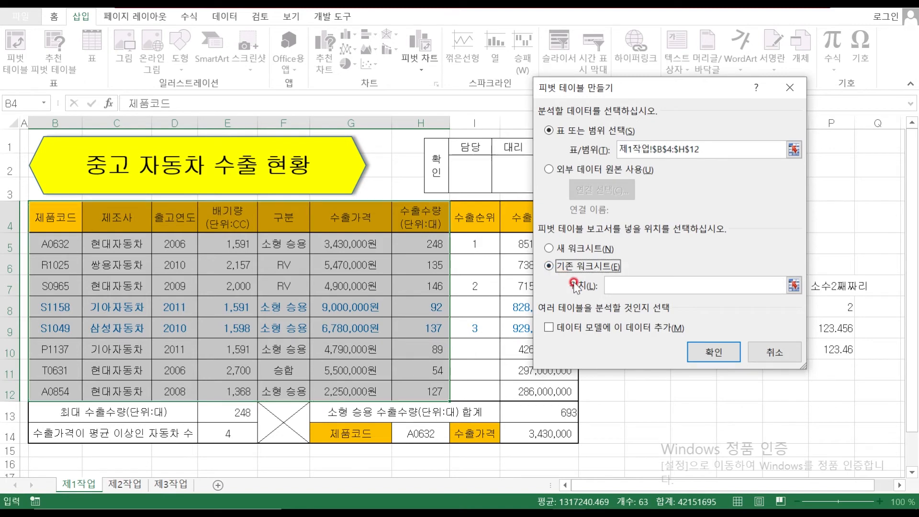
left_click(616, 284)
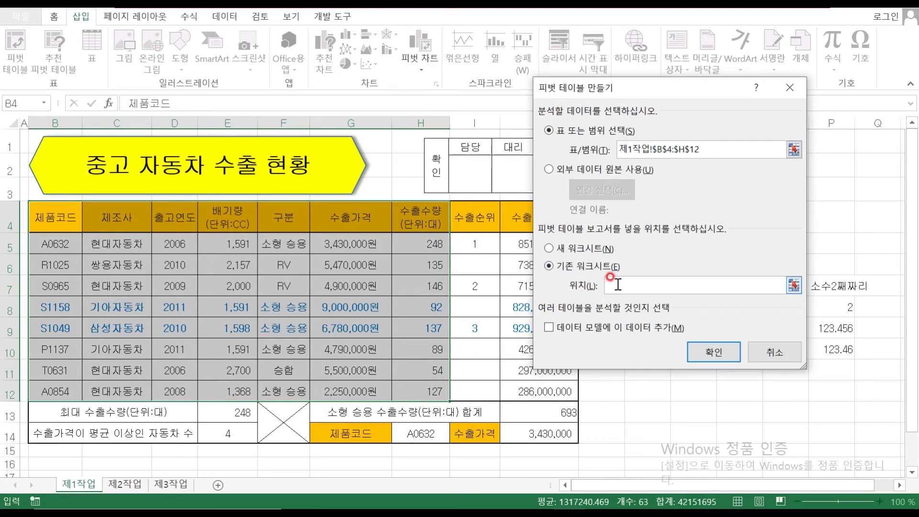
left_click(177, 485)
left_click(65, 152)
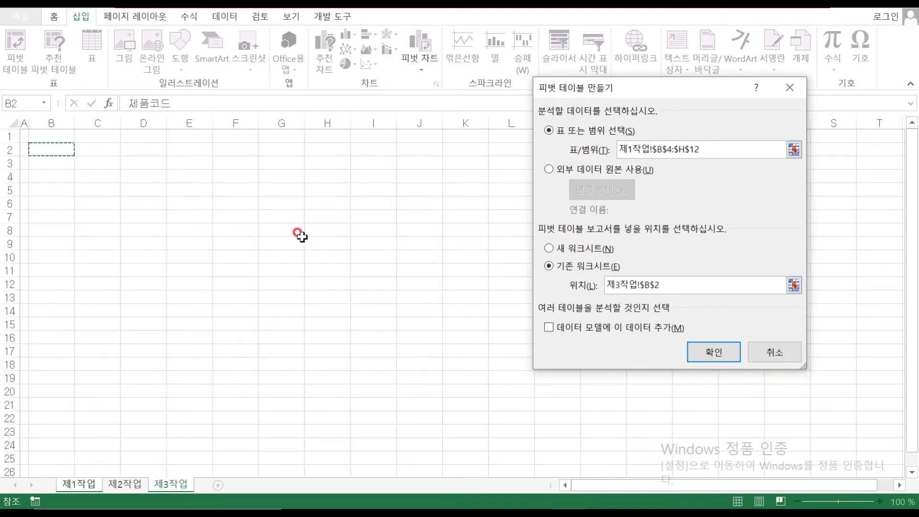
left_click(714, 352)
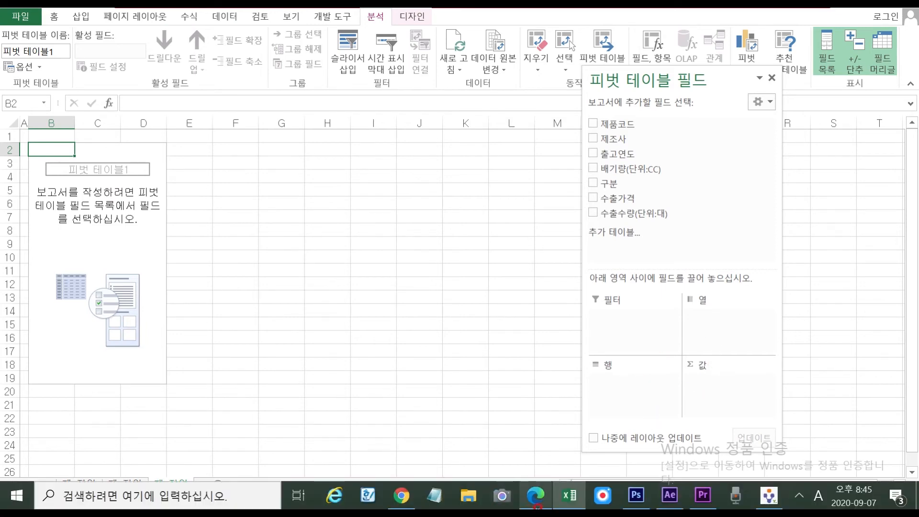
Put 구분 in Columns, 수출가격 in Rows, and 제품코드 and 수출수량(단위:대) in Values
left_click(571, 497)
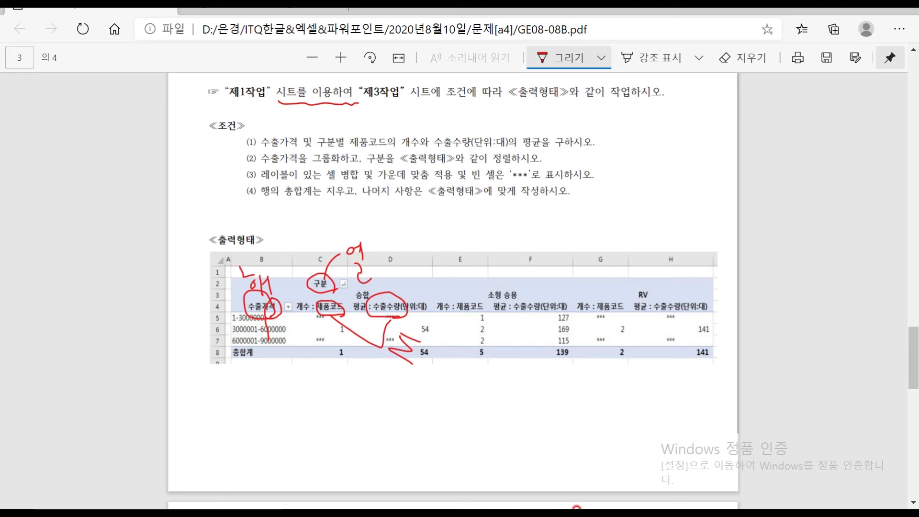
left_click(558, 499)
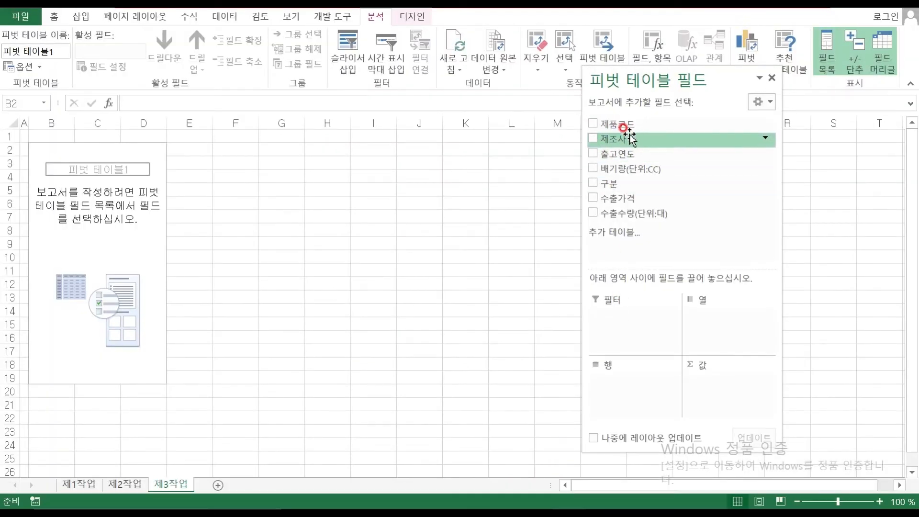
left_click_drag(625, 185, 724, 320)
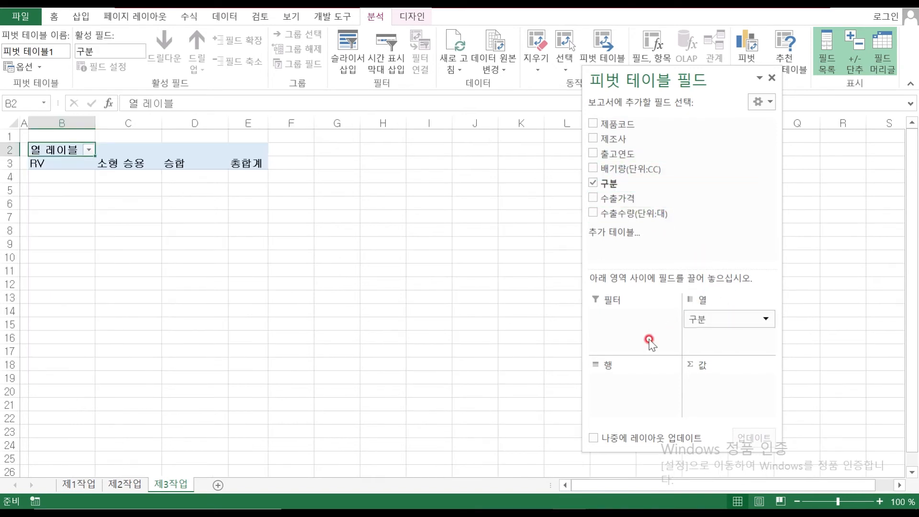
left_click_drag(622, 198, 627, 383)
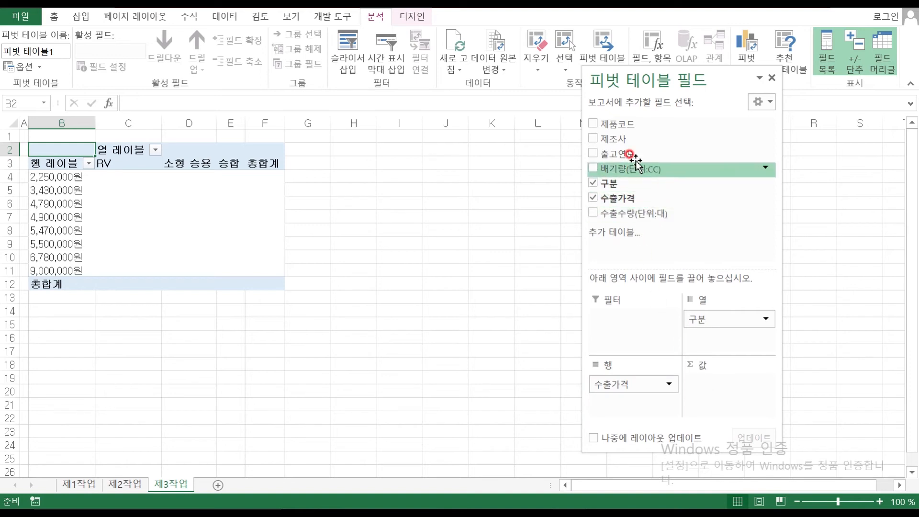
left_click_drag(634, 123, 704, 383)
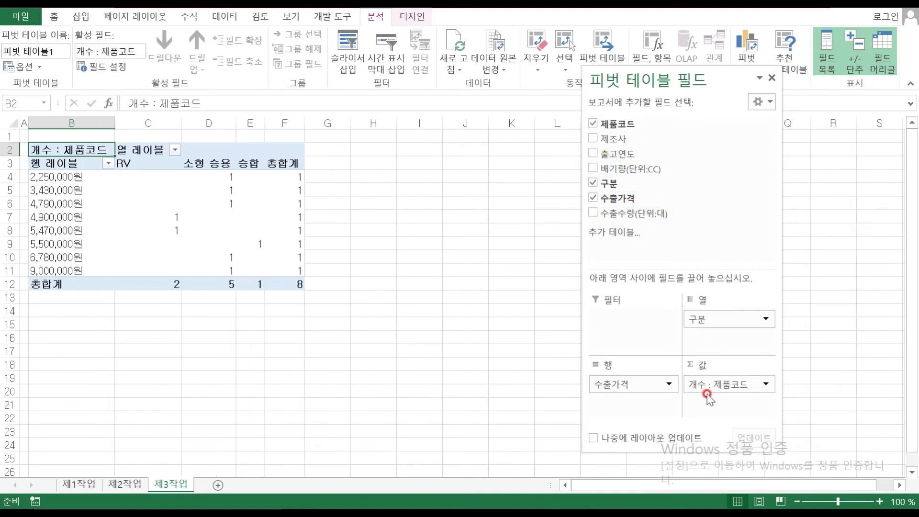
left_click_drag(635, 213, 701, 407)
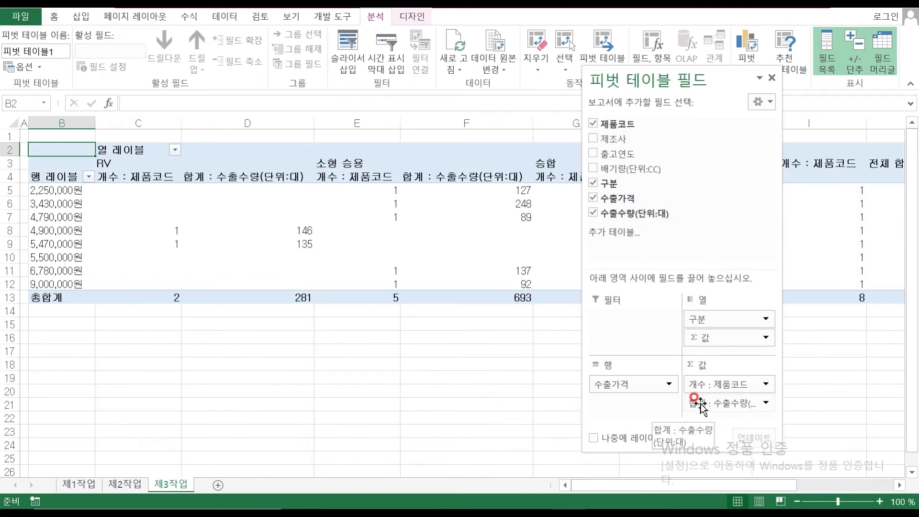
Change the 수출수량(단위:대) value field's summary function to 평균
left_click(737, 406)
left_click(735, 404)
left_click(728, 402)
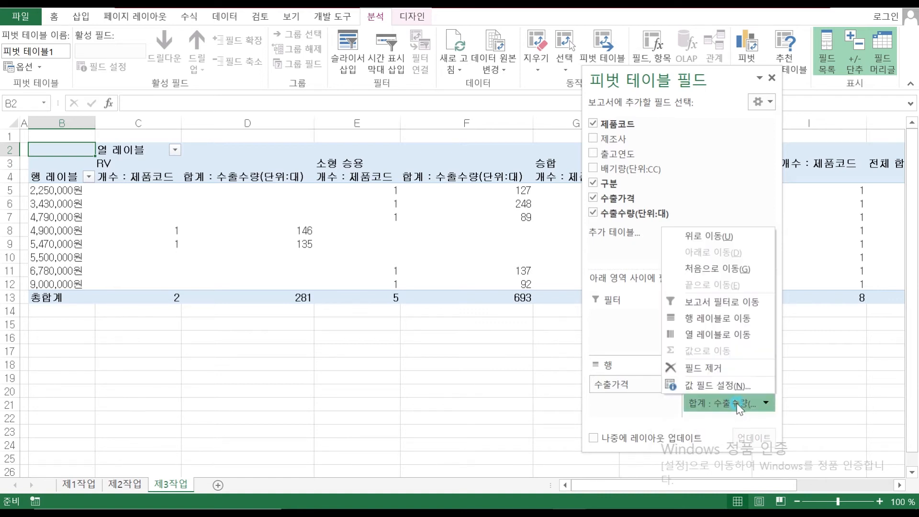
left_click(722, 386)
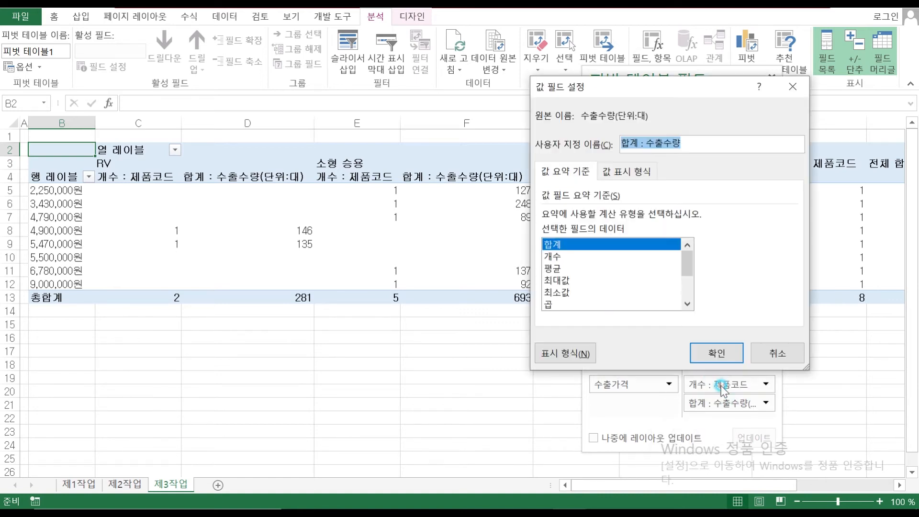
left_click(567, 271)
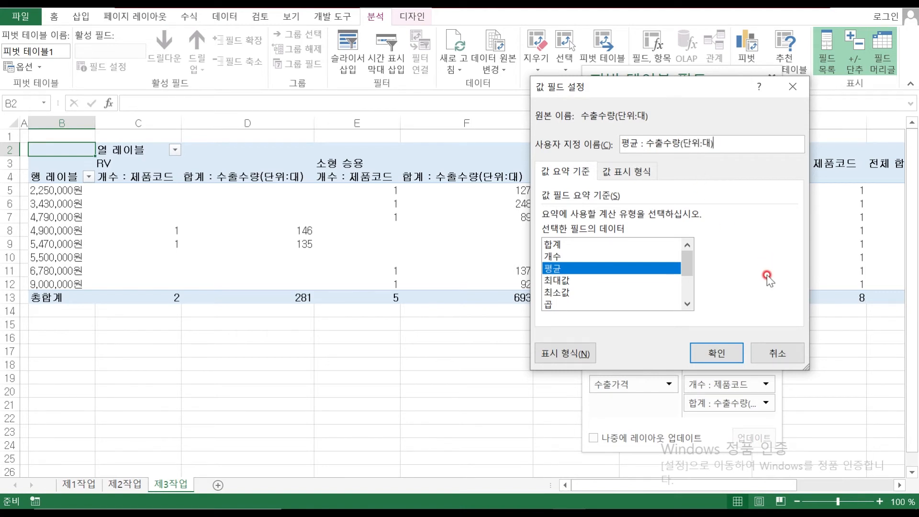
left_click(717, 353)
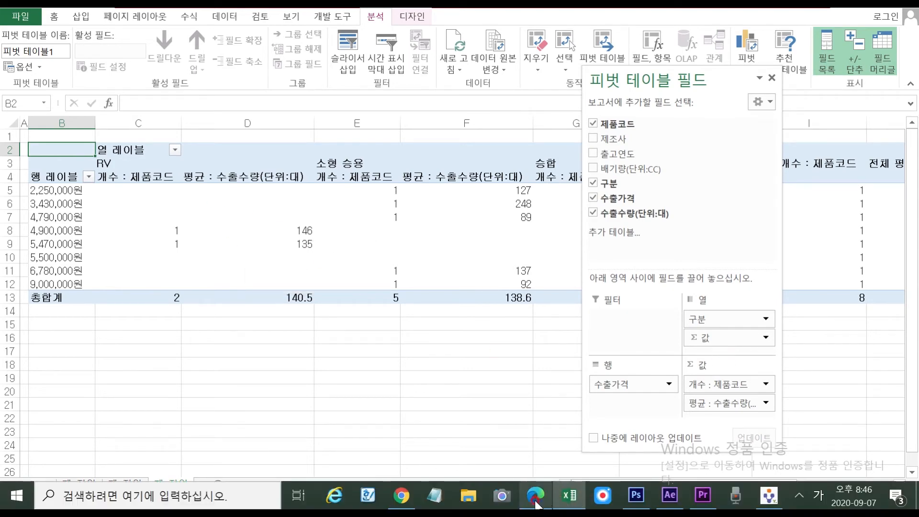
Slash 수출가격 and 구분별 in condition (1) of the exercise PDF in red ink
left_click(538, 500)
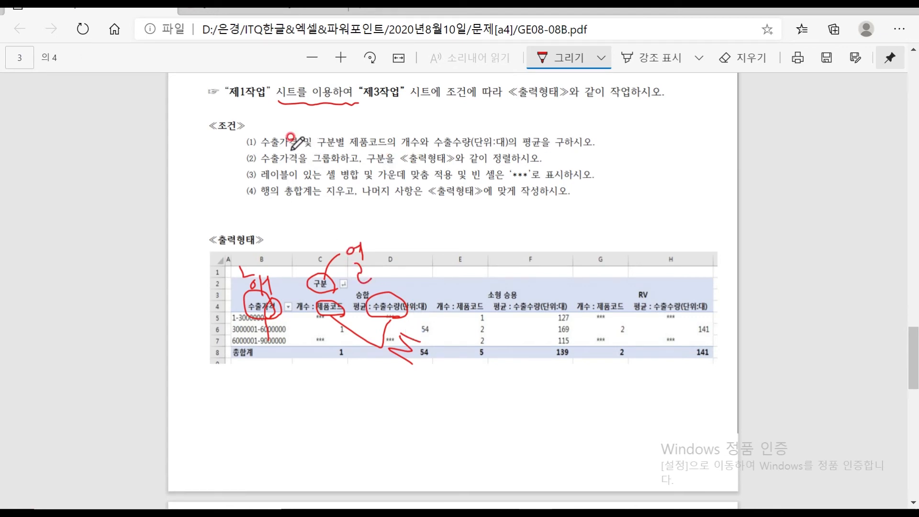
left_click_drag(306, 134, 297, 149)
mouse_move(349, 131)
left_mouse_down()
mouse_move(330, 152)
mouse_move(529, 150)
left_mouse_up()
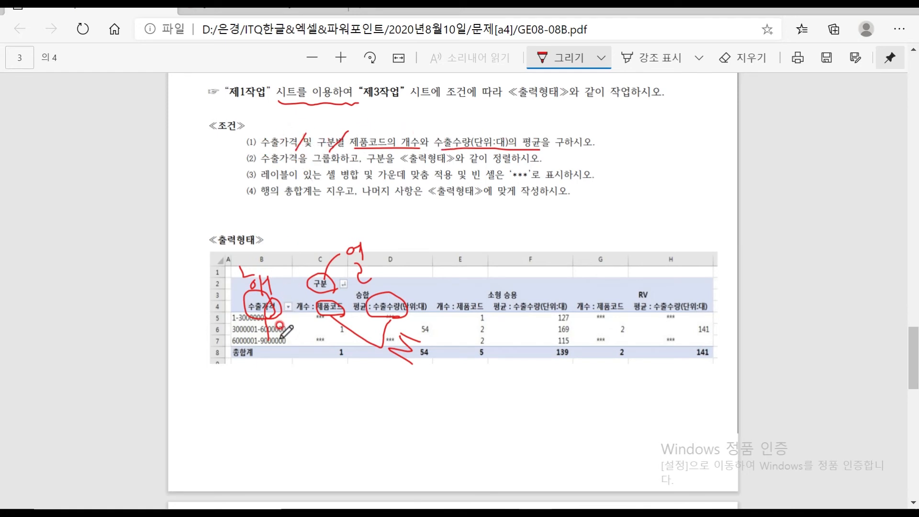
Erase the old handwriting around columns B and D of the sample table, then return to Excel
left_click(726, 58)
mouse_move(243, 335)
left_mouse_down()
mouse_move(254, 253)
mouse_move(262, 285)
mouse_move(270, 272)
mouse_move(261, 288)
mouse_move(242, 273)
mouse_move(297, 335)
left_mouse_up()
mouse_move(385, 372)
left_mouse_down()
mouse_move(397, 392)
mouse_move(354, 209)
mouse_move(359, 230)
left_mouse_up()
left_click_drag(261, 287, 242, 261)
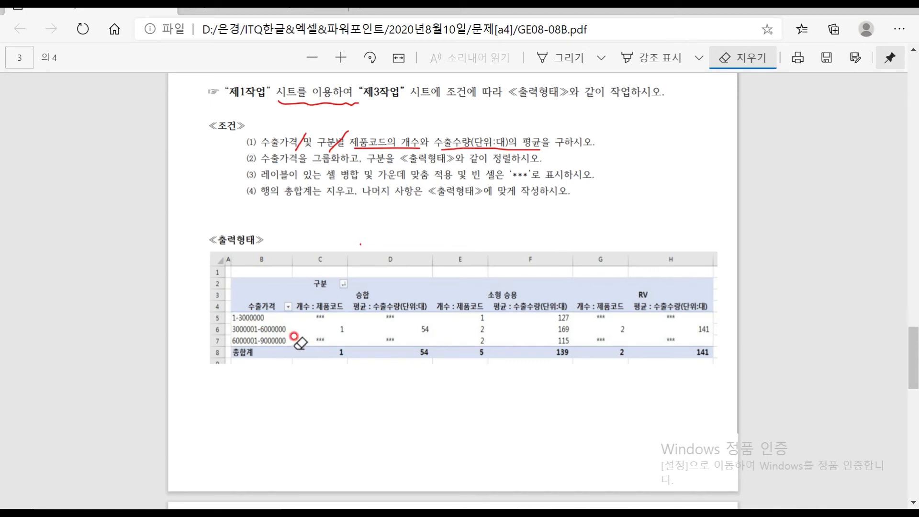
mouse_move(523, 491)
mouse_move(503, 507)
left_click(569, 498)
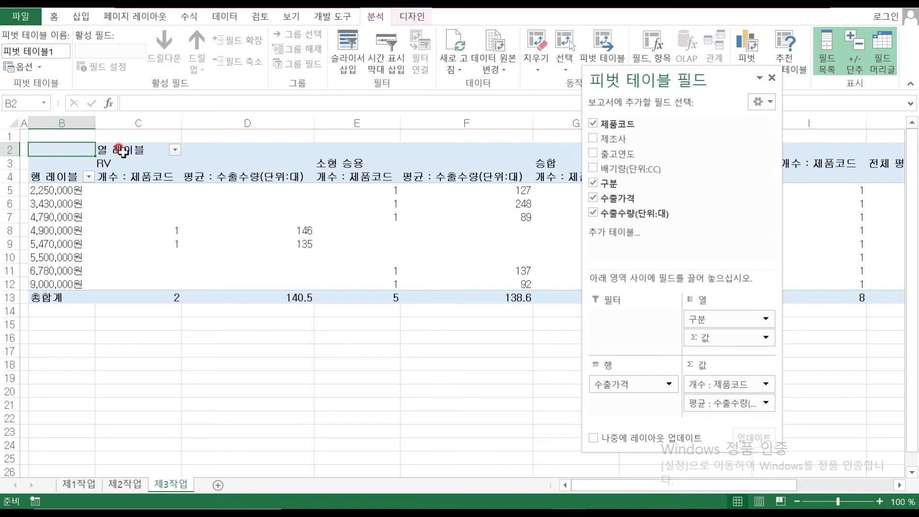
Replace the pivot headers with 구분 in C2 and 수출가격 in B4
left_click(123, 151)
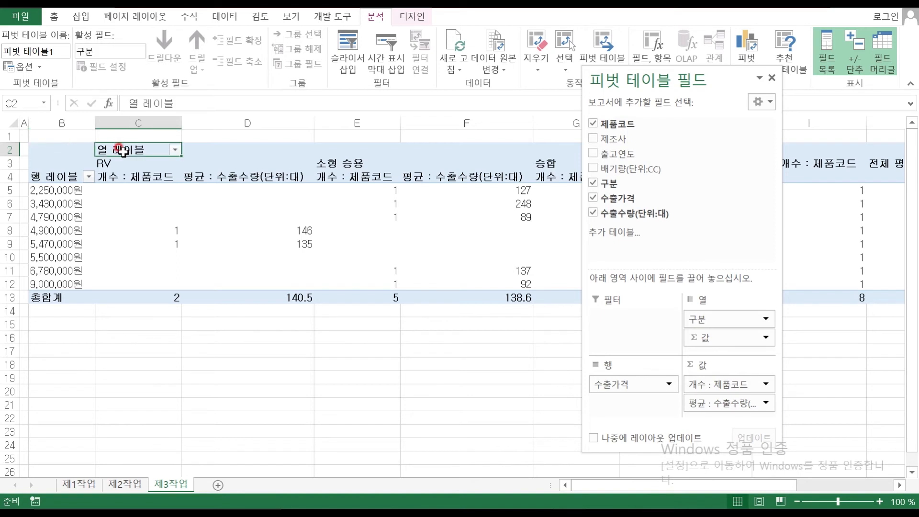
type("구분")
key("Return")
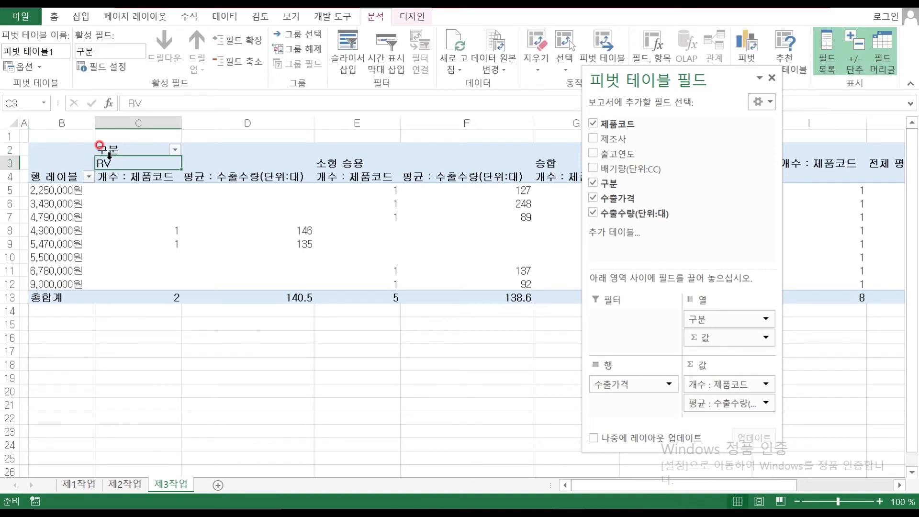
left_click(56, 176)
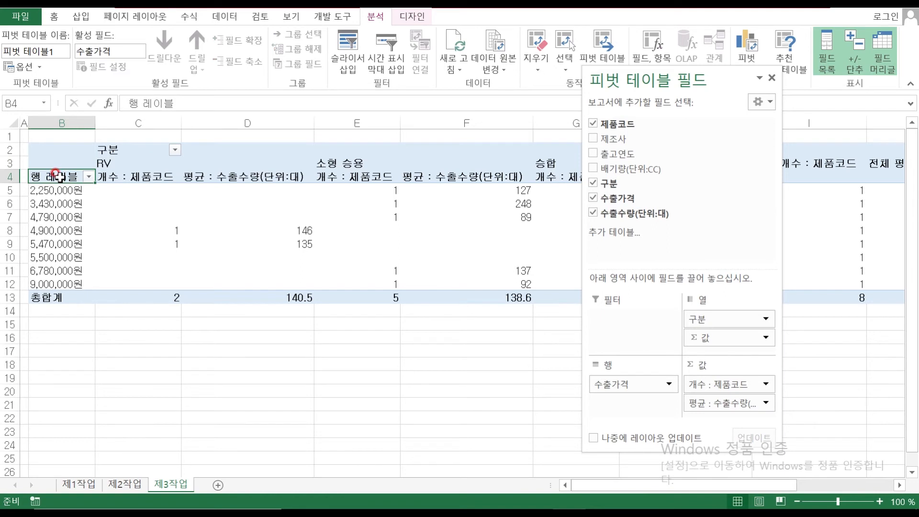
type("수출")
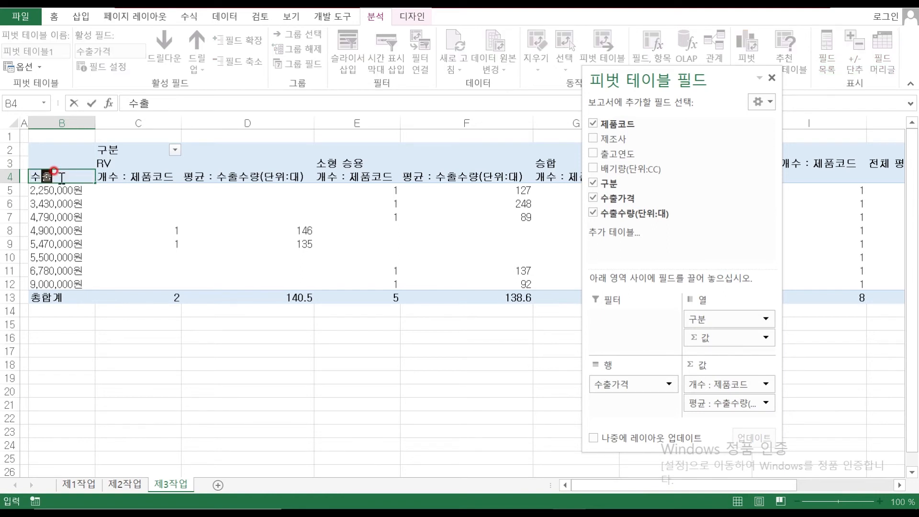
type("가격")
key("Return")
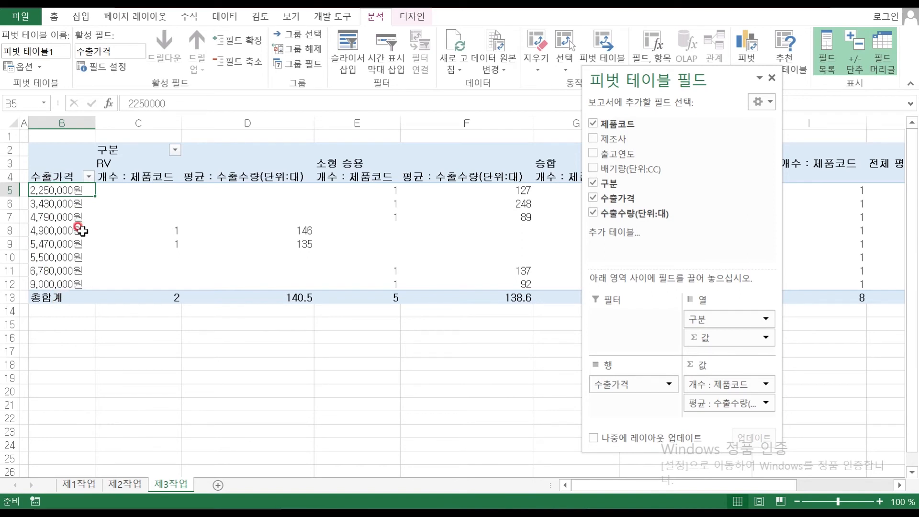
left_click(72, 221)
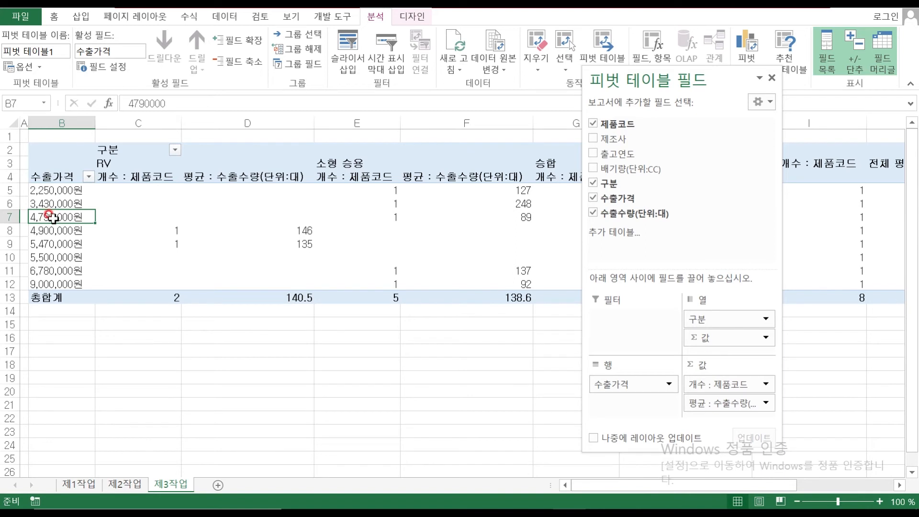
Group the 수출가격 rows from 1 to 9000000 in steps of 3000000
right_click(53, 217)
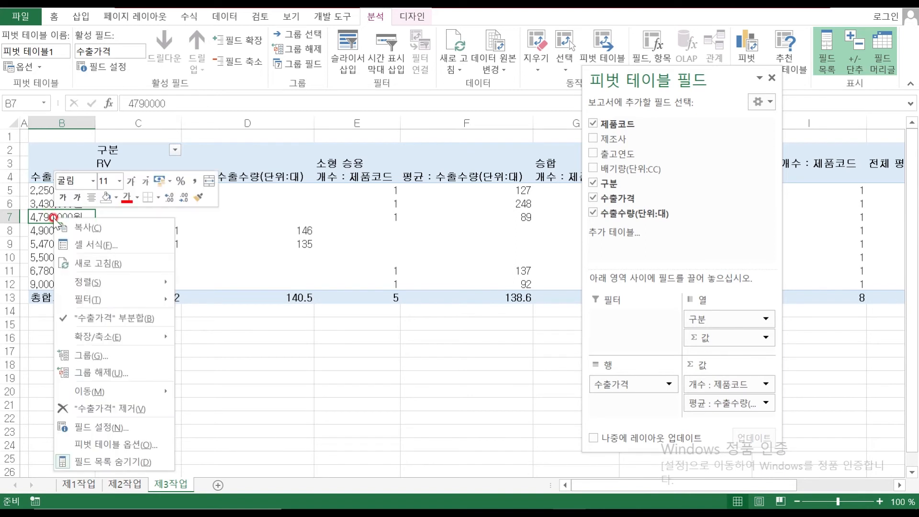
left_click(120, 350)
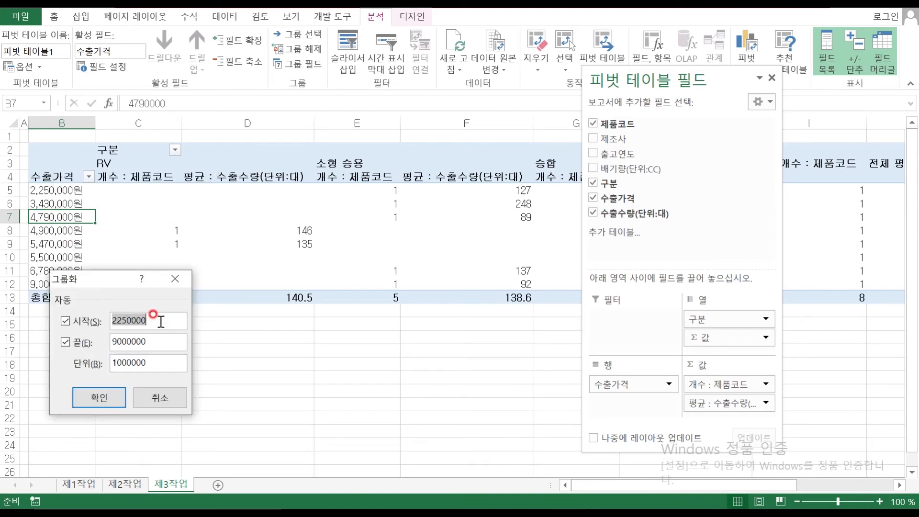
type("1")
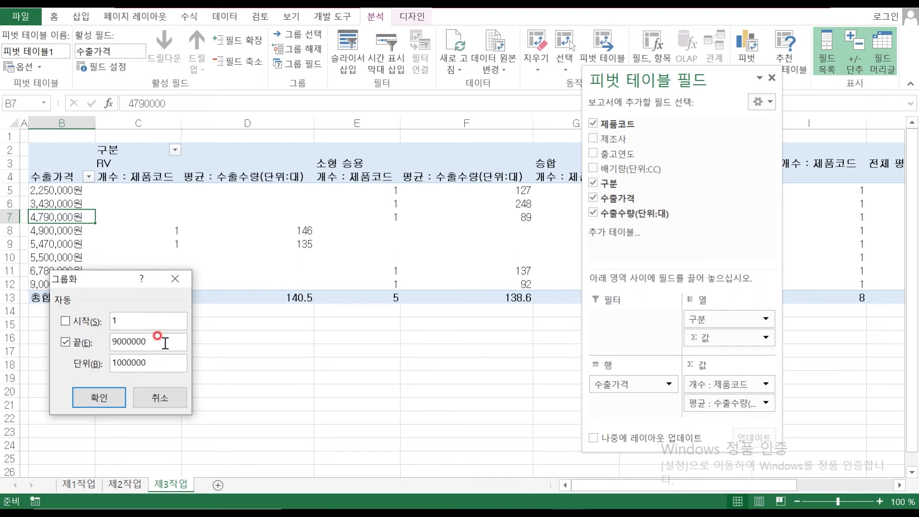
left_click(118, 361)
left_click(103, 396)
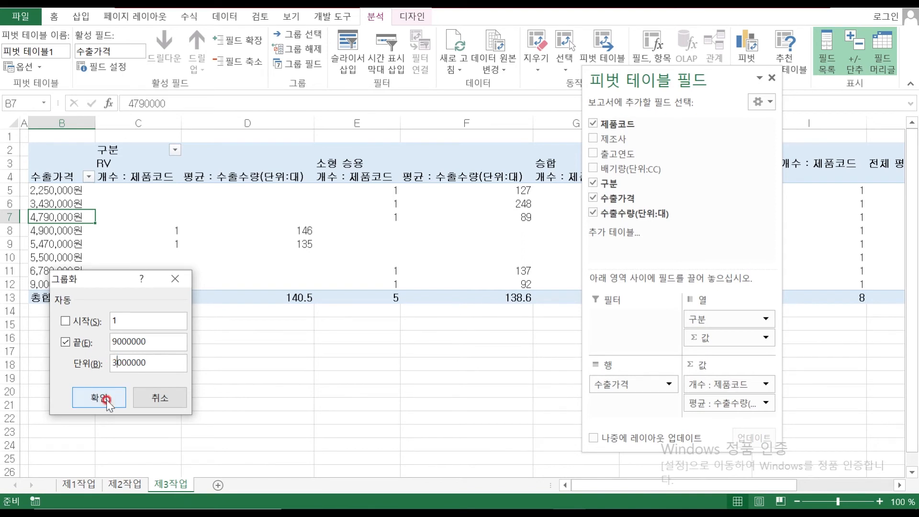
left_click(80, 217)
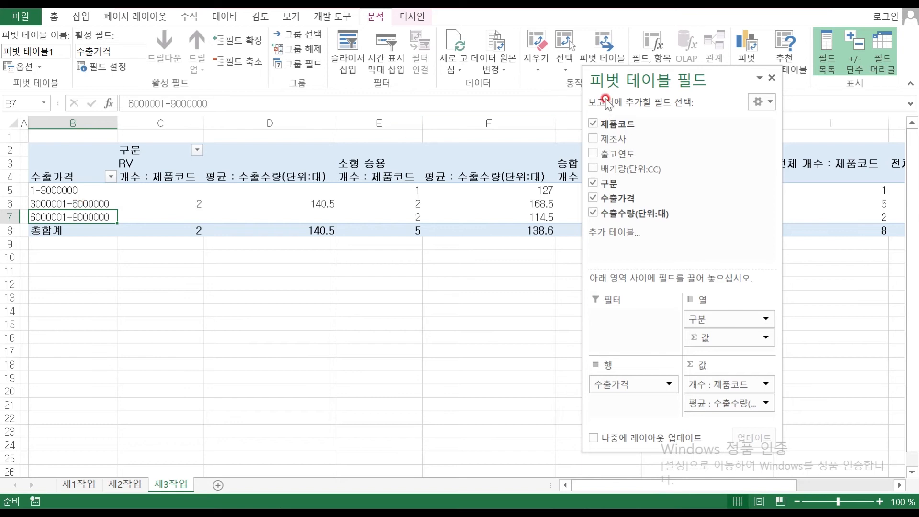
left_click(461, 285)
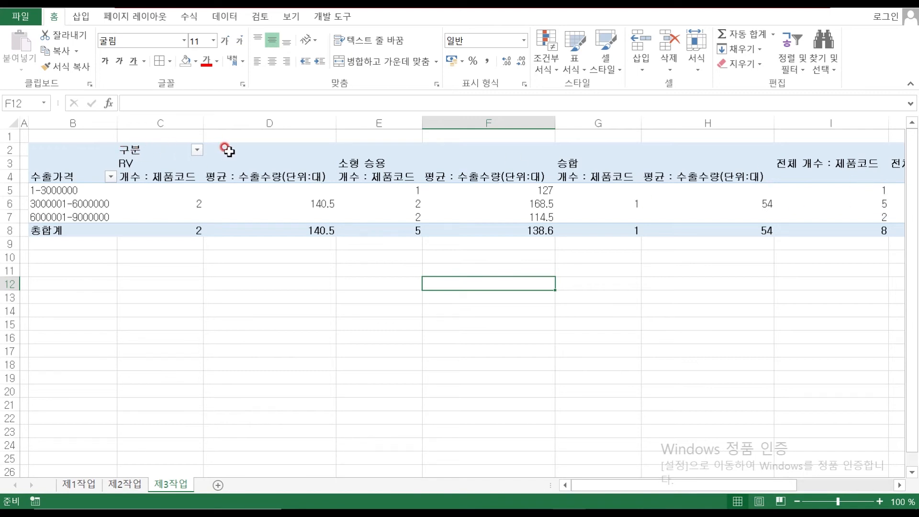
Sort the 구분 columns descending (승합, 소형 승용, RV) and bring the exercise PDF back
left_click(198, 151)
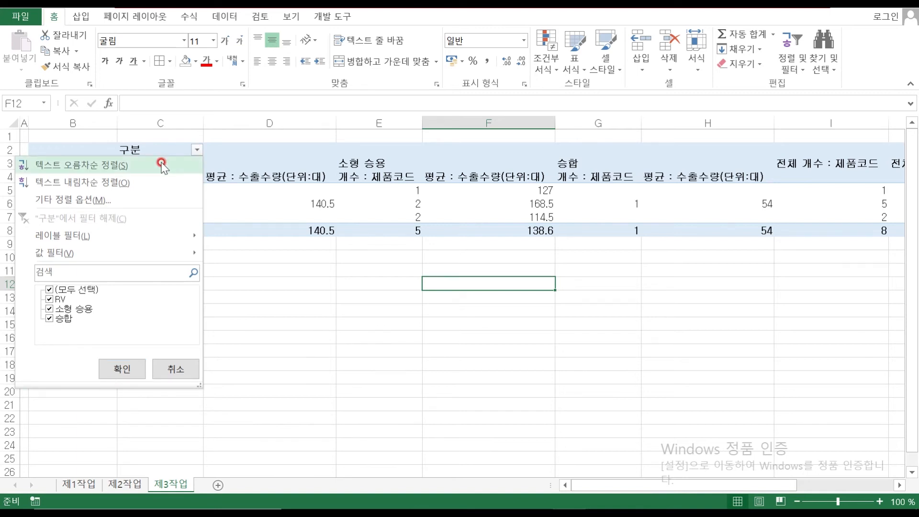
left_click(130, 184)
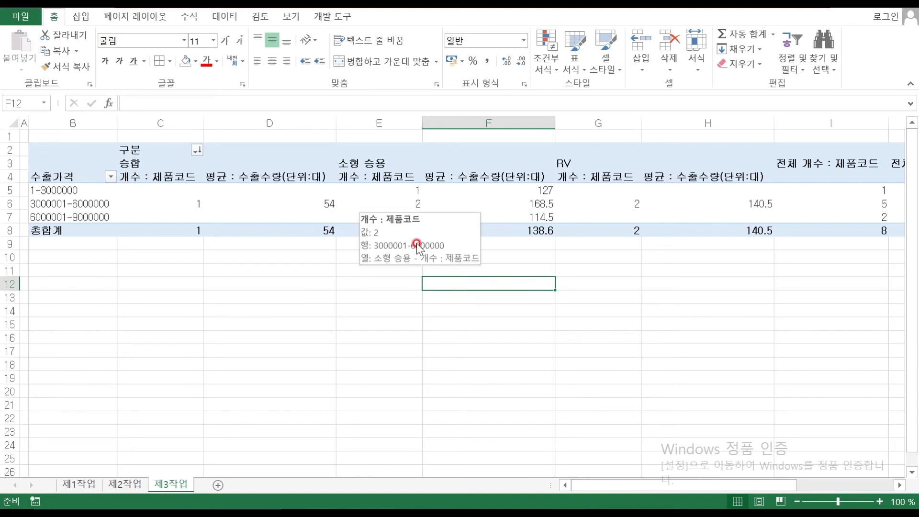
left_click(536, 498)
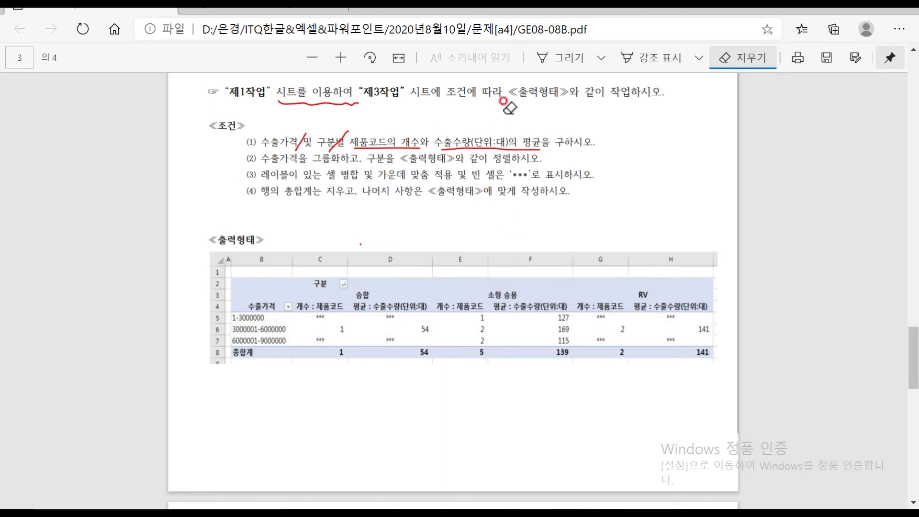
Underline conditions (3) and (4) in red, numbering them 2 and 3, then return to Excel
left_click(566, 57)
left_click_drag(258, 181, 450, 178)
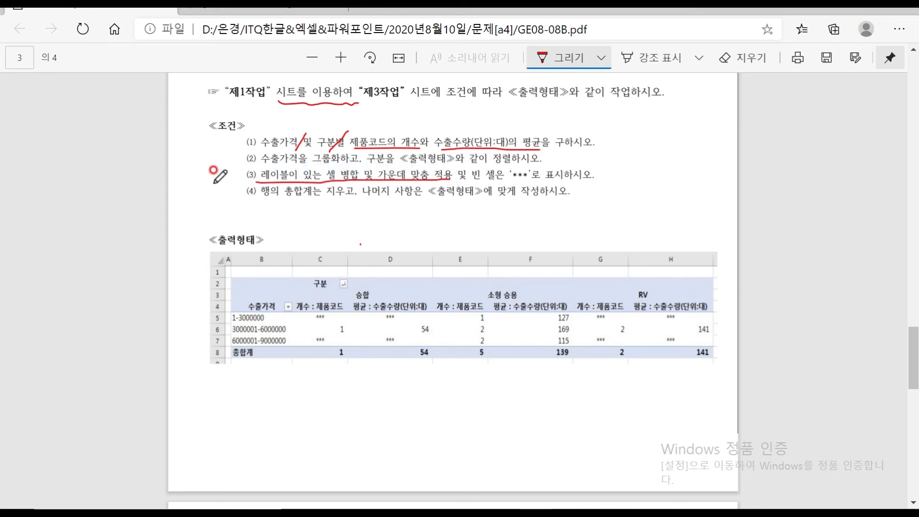
mouse_move(235, 182)
left_mouse_down()
mouse_move(255, 183)
mouse_move(249, 170)
mouse_move(237, 181)
left_mouse_up()
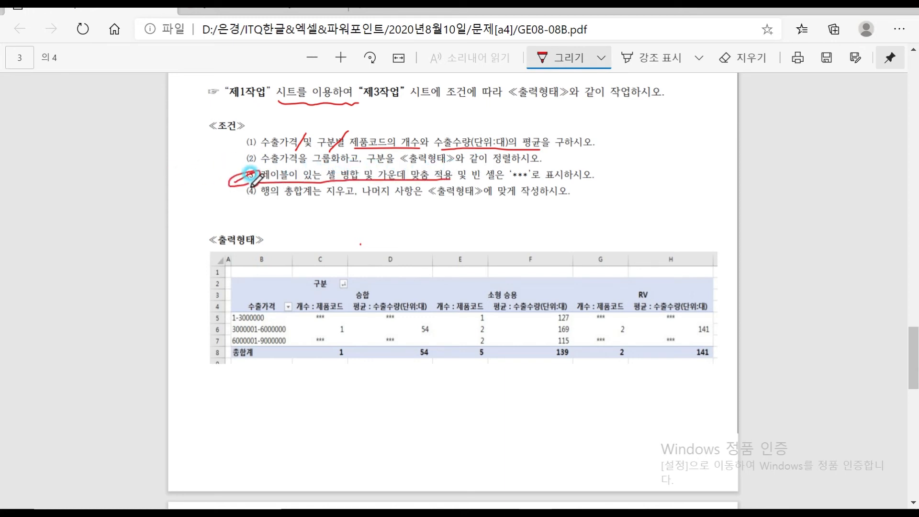
left_click(478, 183)
mouse_move(485, 181)
left_mouse_down()
mouse_move(548, 181)
mouse_move(605, 164)
mouse_move(626, 177)
mouse_move(604, 165)
left_mouse_up()
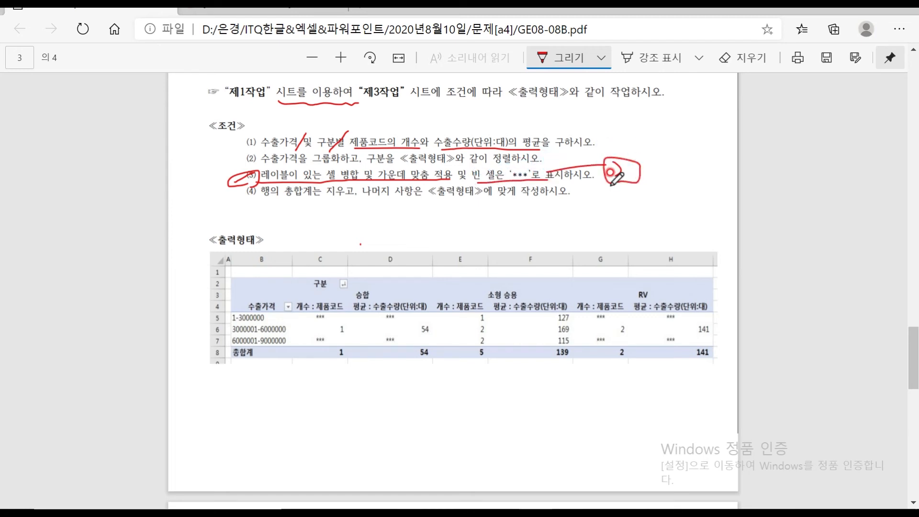
mouse_move(262, 200)
left_mouse_down()
mouse_move(357, 201)
mouse_move(323, 237)
left_mouse_up()
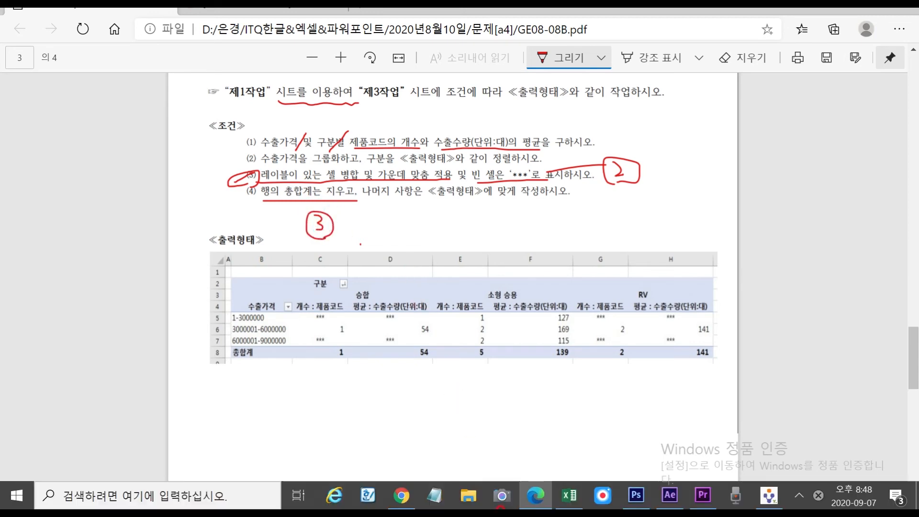
left_click(565, 498)
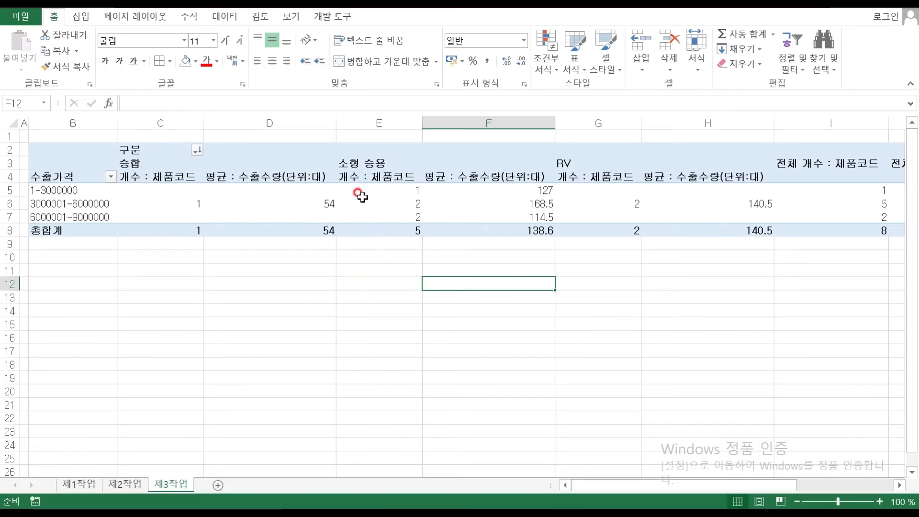
In PivotTable Options, merge and center labels, show *** for empty cells, and hide row grand totals
left_click(385, 203)
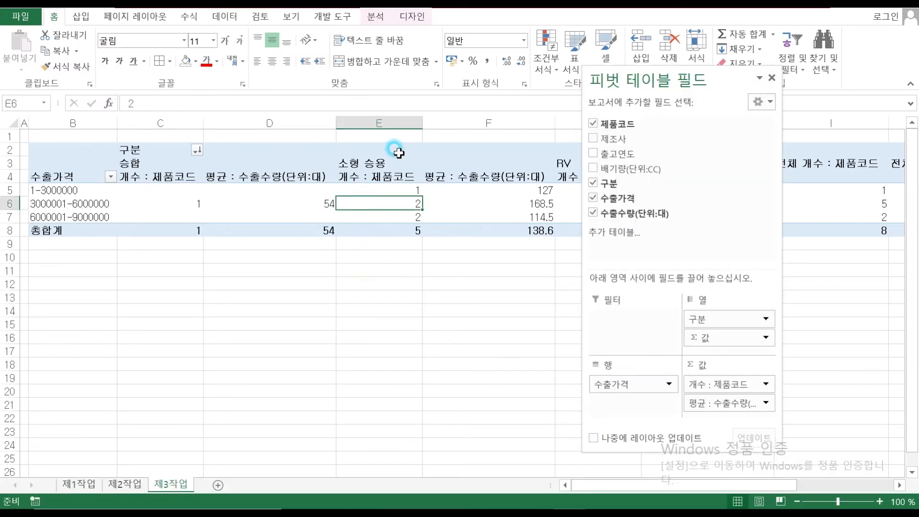
right_click(380, 200)
left_click(478, 393)
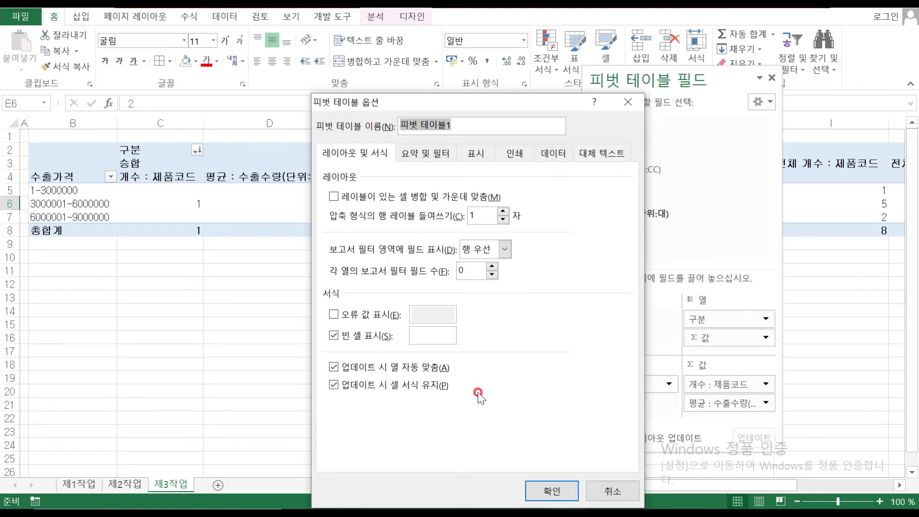
left_click(334, 196)
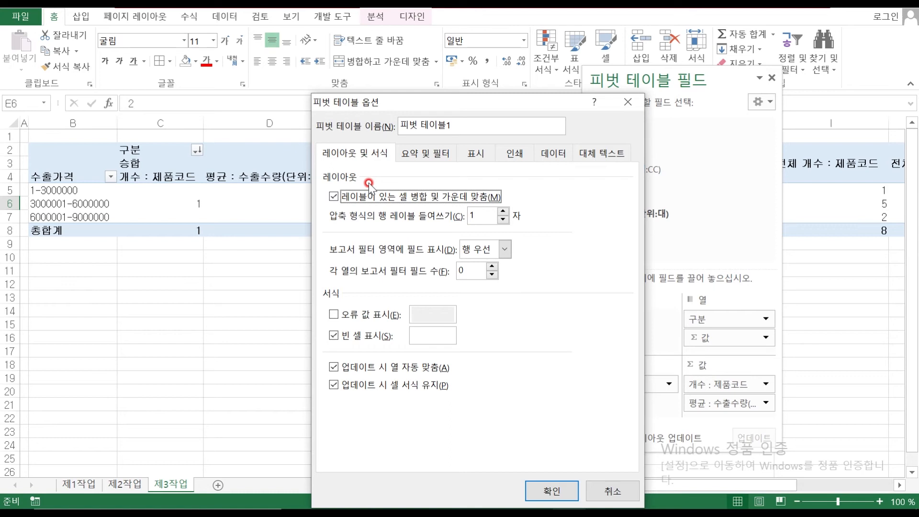
left_click(413, 334)
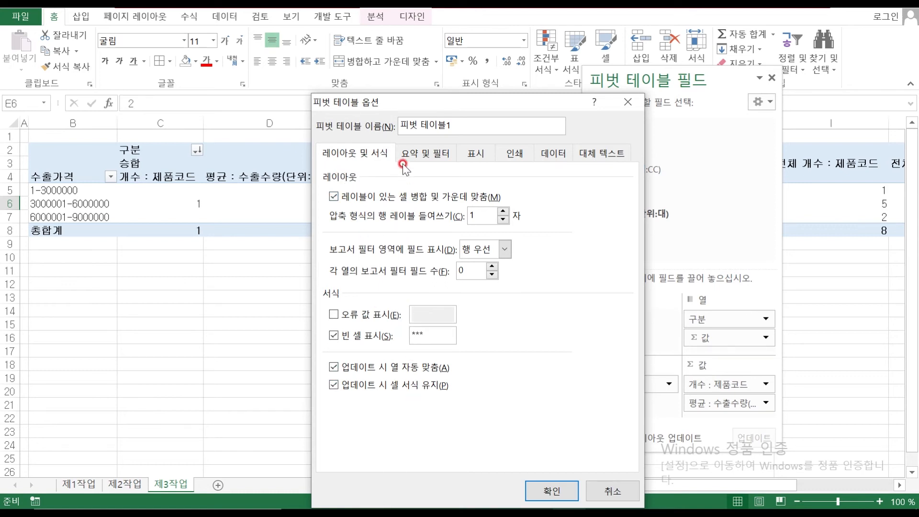
left_click(415, 154)
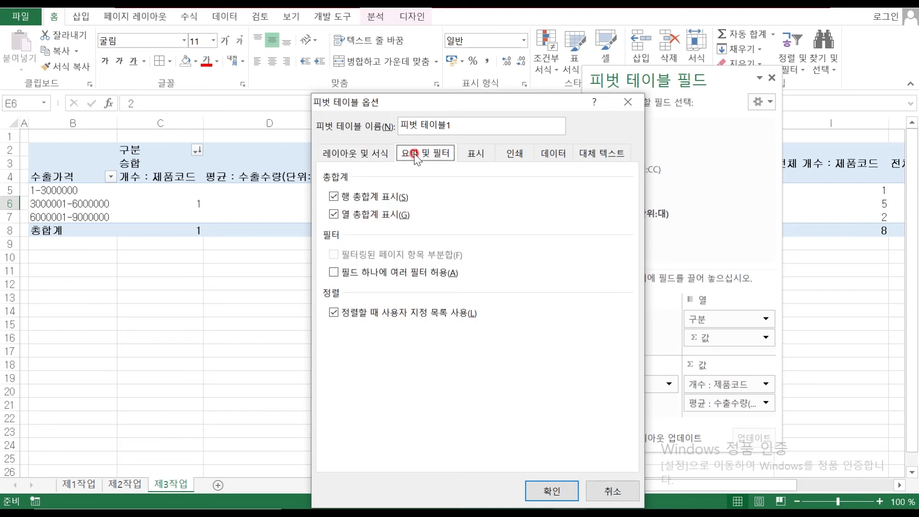
left_click(347, 201)
left_click(336, 197)
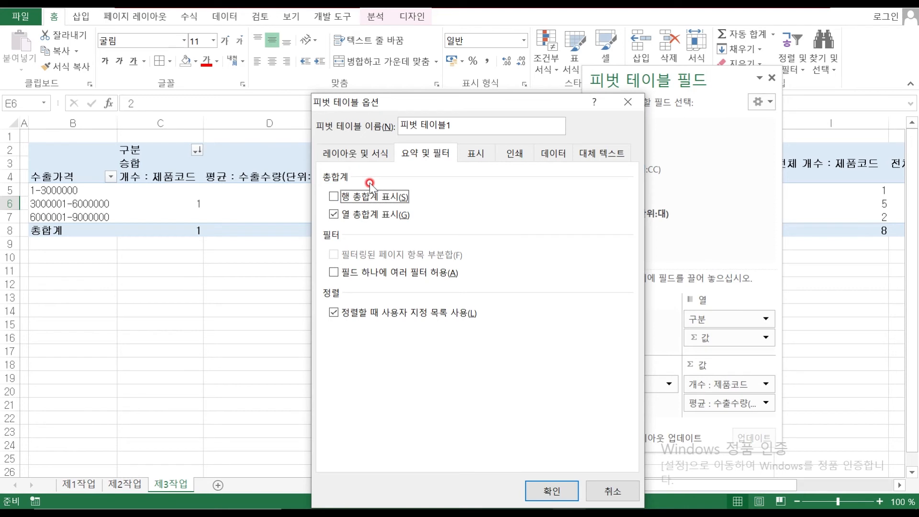
left_click(566, 490)
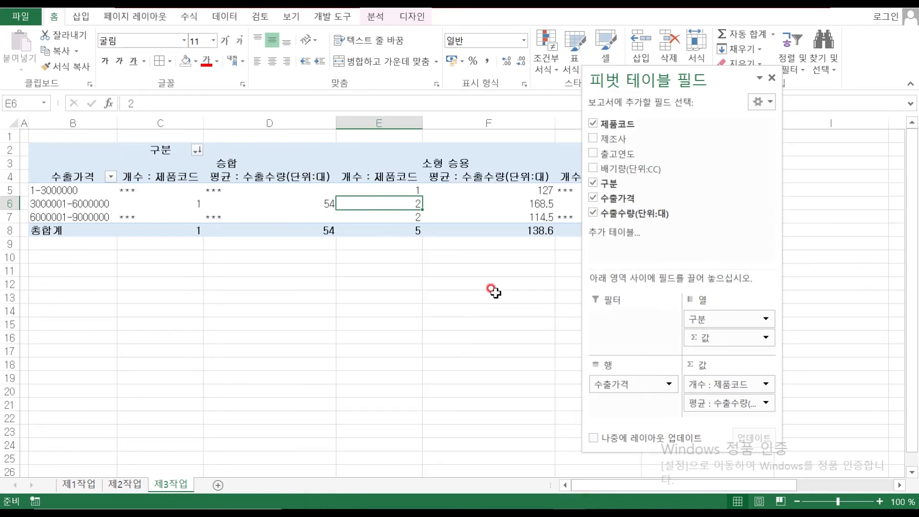
Close the PivotTable Fields pane with F6 selected
left_click(760, 103)
left_click(772, 78)
right_click(505, 203)
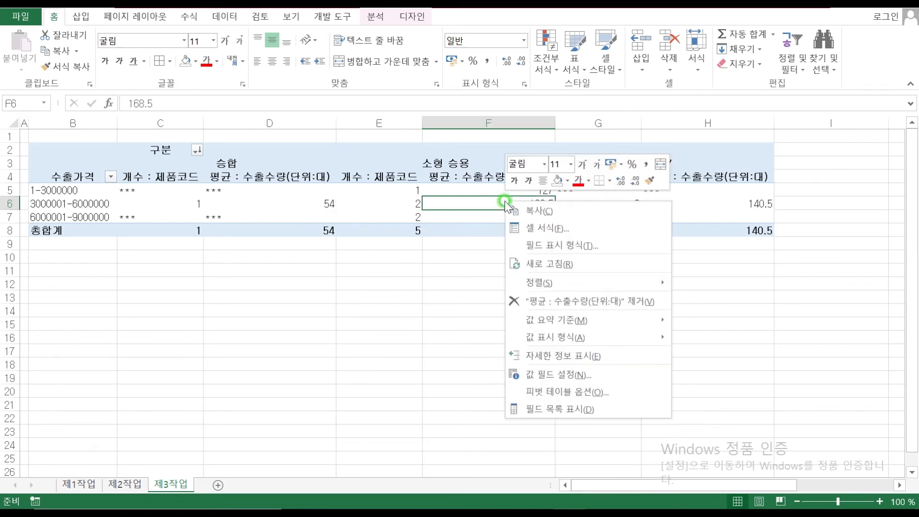
left_click(610, 409)
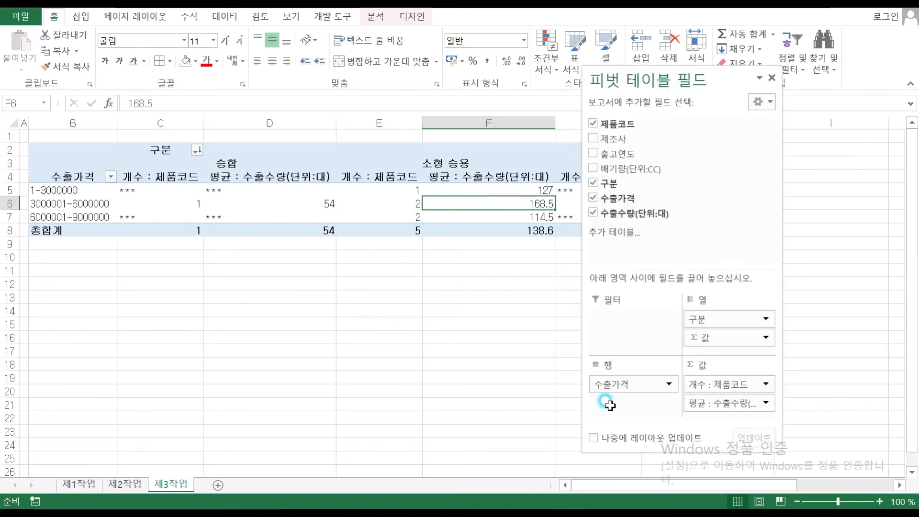
left_click(772, 78)
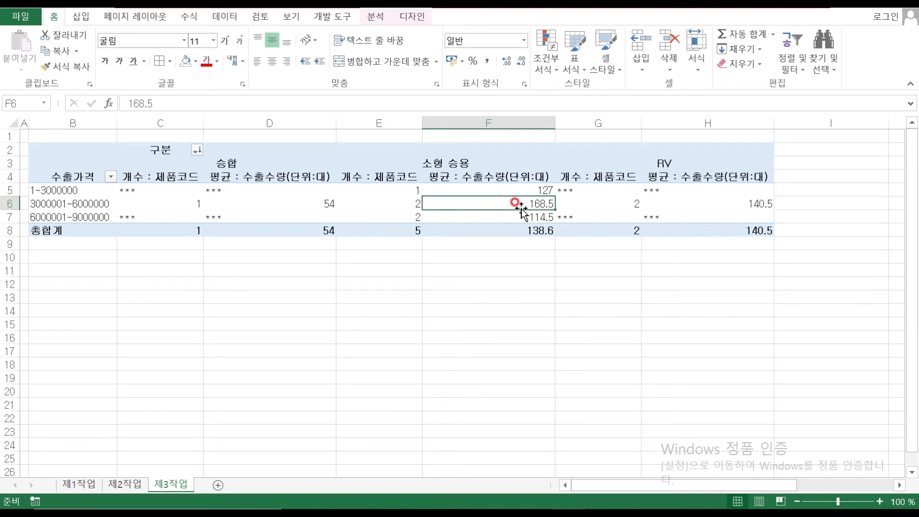
Round the averages in F6, F8, H8 and H6 to whole numbers with Decrease Decimal
left_click(533, 232, "ctrl")
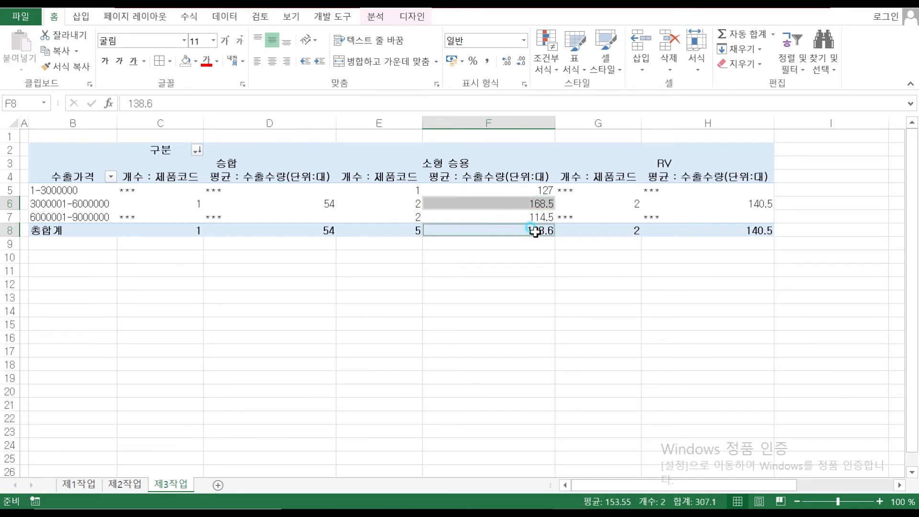
left_click(743, 232, "ctrl")
left_click(745, 201, "ctrl")
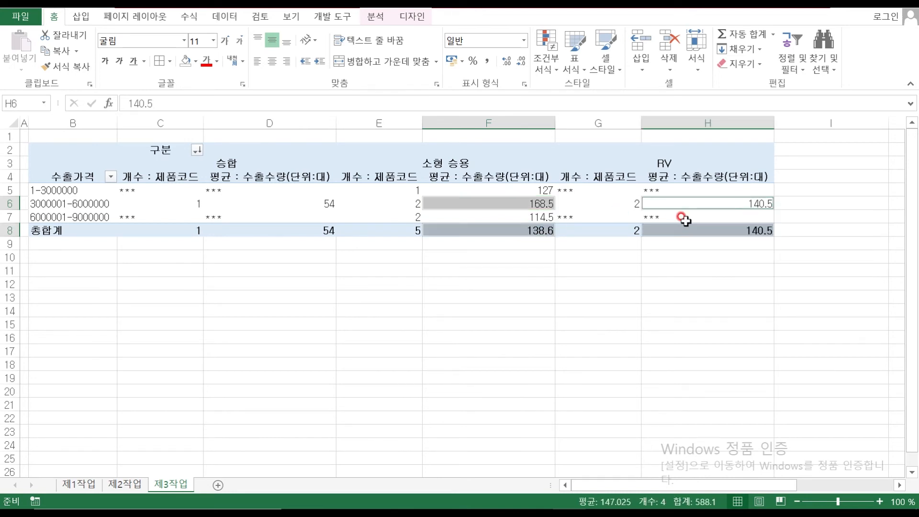
left_click(522, 61)
left_click(524, 61)
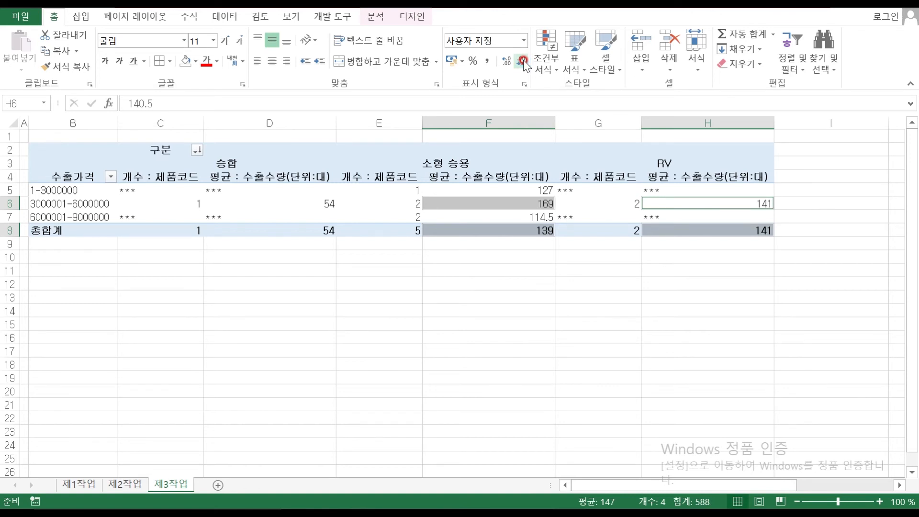
left_click(298, 309)
Apply comma-style number formatting to the pivot values C5:H8
left_click_drag(143, 189, 667, 231)
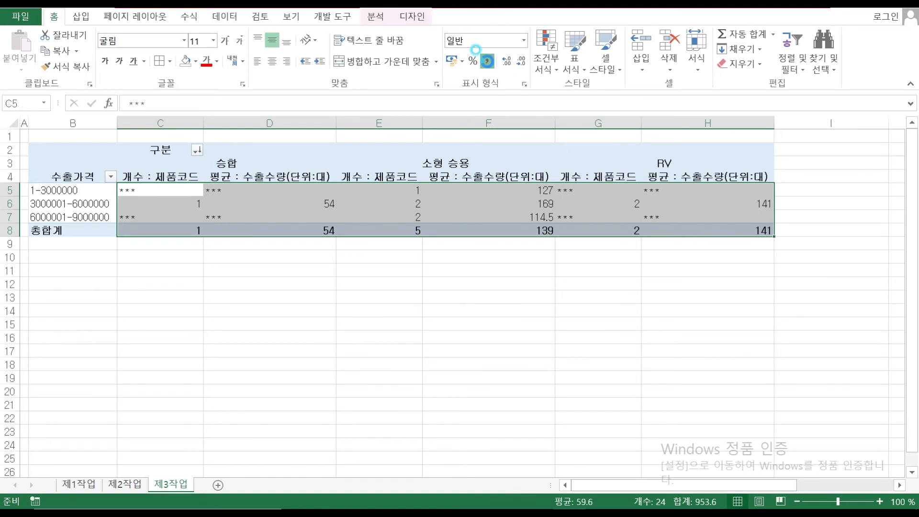
left_click(488, 62)
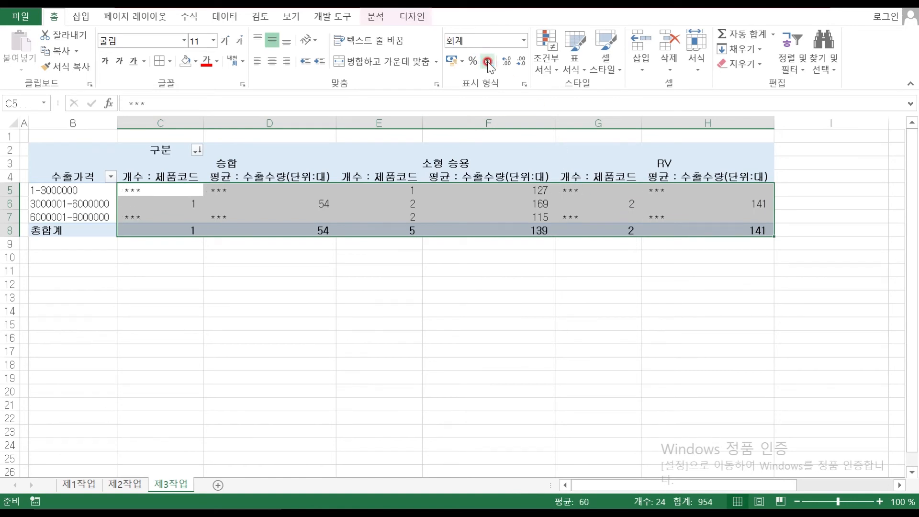
left_click(431, 270)
left_click(414, 193)
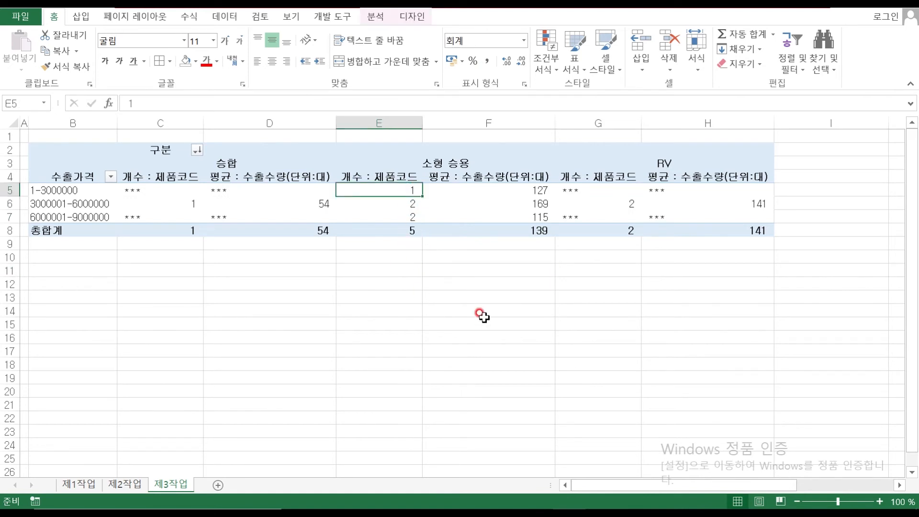
Center the *** placeholder cells C5:D5, C7:D7, G5:H5 and G7:H7
left_click_drag(143, 191, 228, 191)
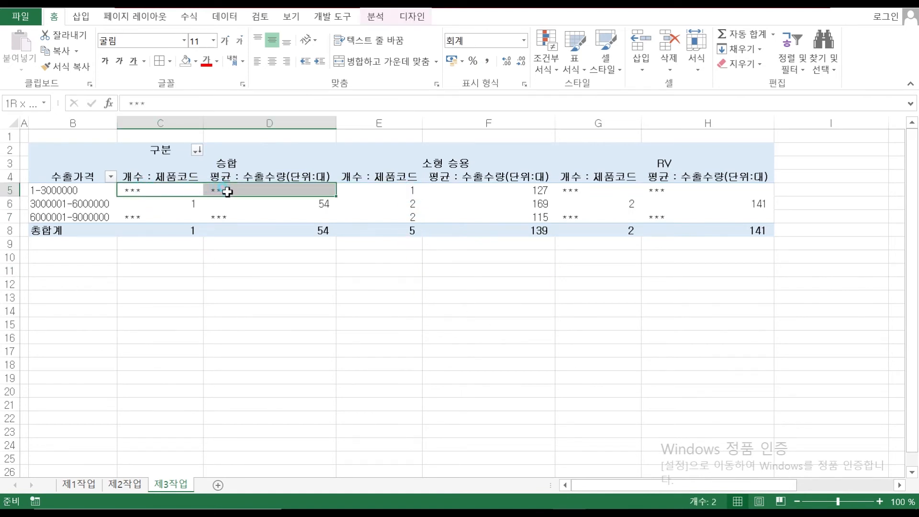
left_click_drag(166, 218, 218, 213)
left_click_drag(566, 189, 659, 192)
left_click_drag(590, 219, 652, 218)
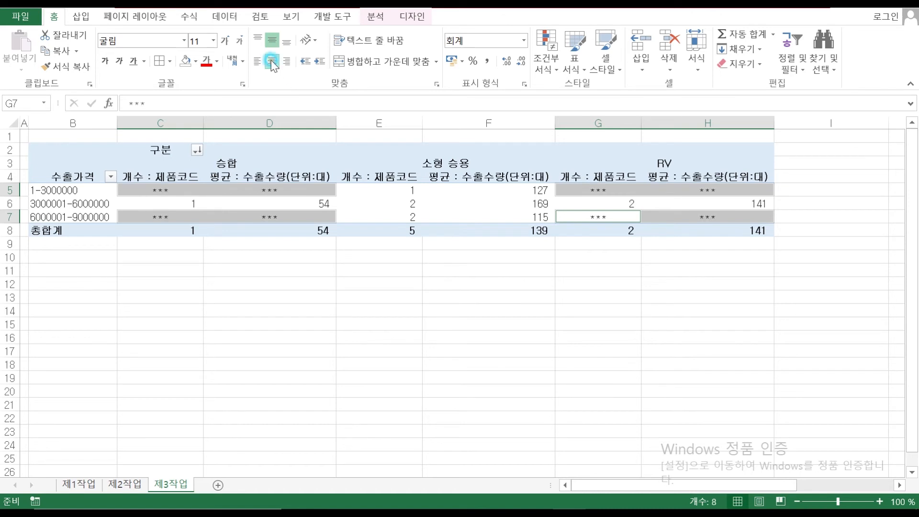
left_click(348, 325)
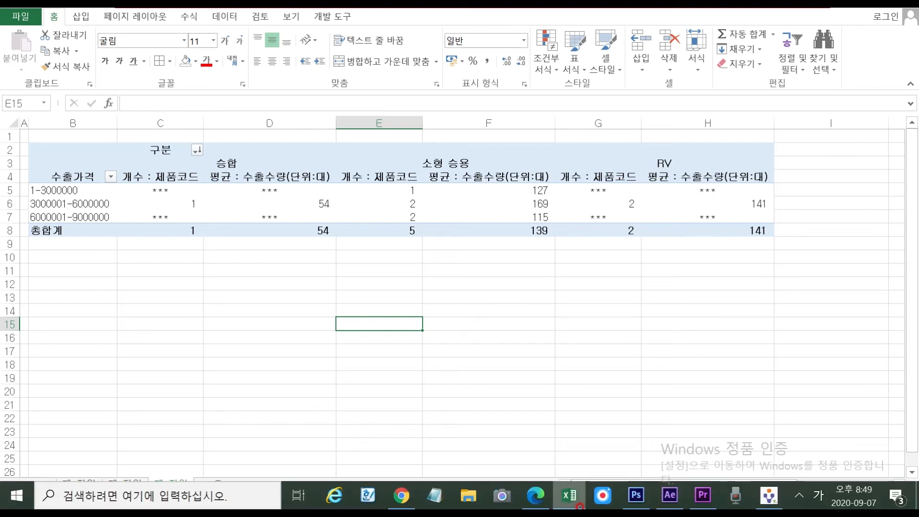
In the PDF, underline the data-range condition and circle the chart's product-code axis and legend
left_click(536, 503)
scroll(303, 258, "down", 9)
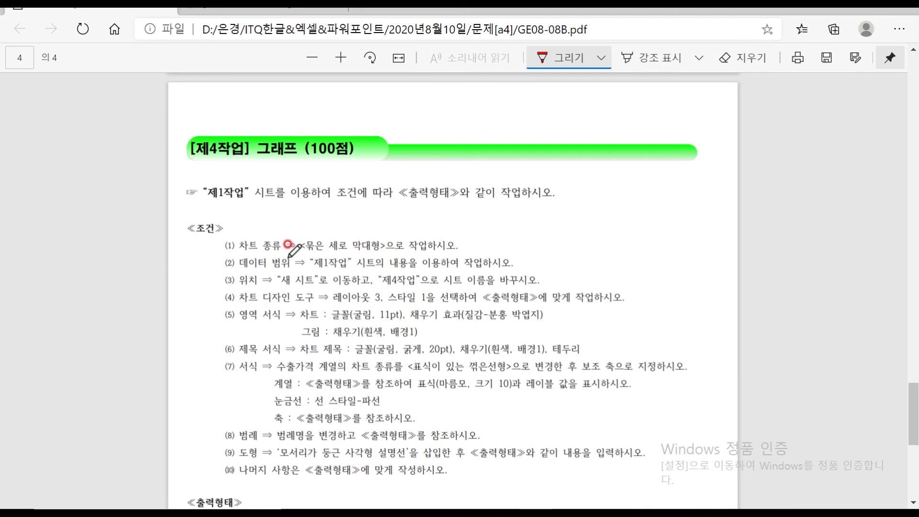
mouse_move(227, 260)
left_mouse_down()
mouse_move(263, 270)
mouse_move(435, 268)
left_mouse_up()
scroll(376, 248, "down", 3)
scroll(375, 249, "down", 5)
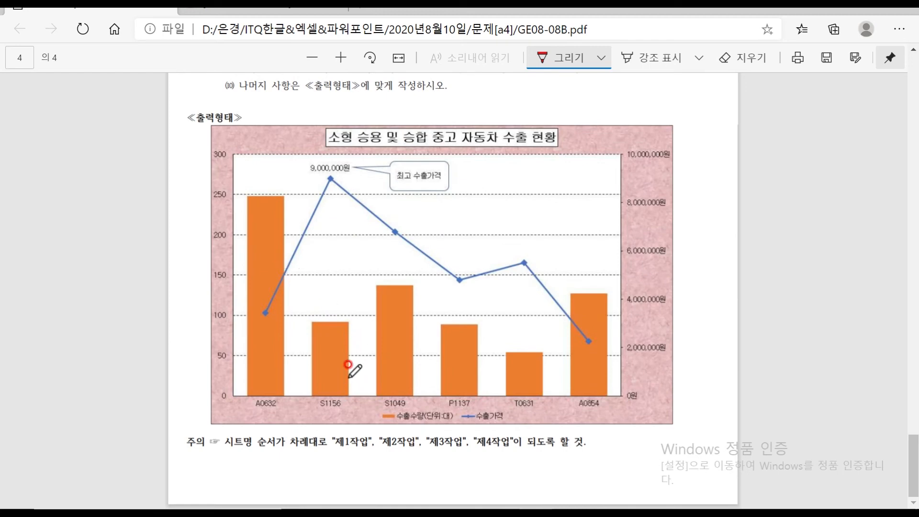
mouse_move(252, 407)
left_mouse_down()
mouse_move(623, 391)
mouse_move(397, 367)
mouse_move(243, 378)
mouse_move(252, 407)
left_mouse_up()
mouse_move(394, 427)
left_mouse_down()
mouse_move(518, 403)
mouse_move(376, 390)
mouse_move(410, 421)
left_mouse_up()
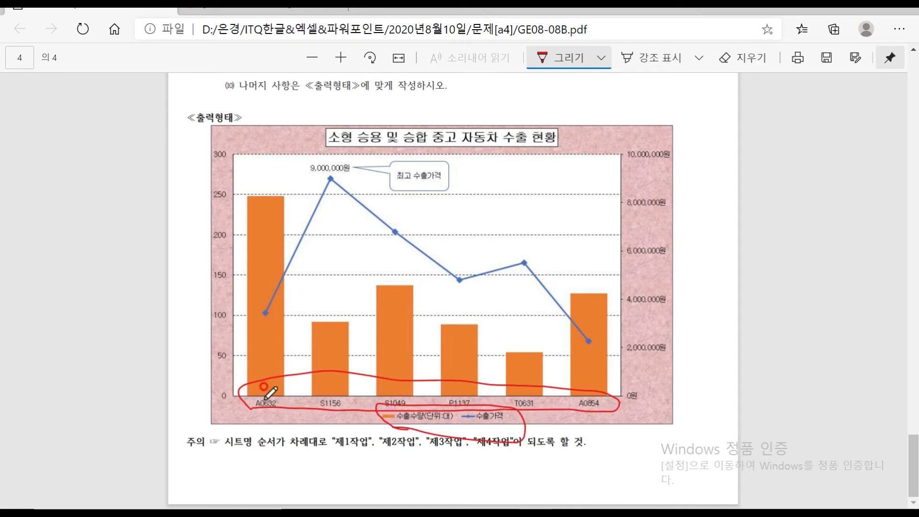
Open Excel's 제1작업 sheet, comparing its export table against the PDF's example chart
left_click(569, 495)
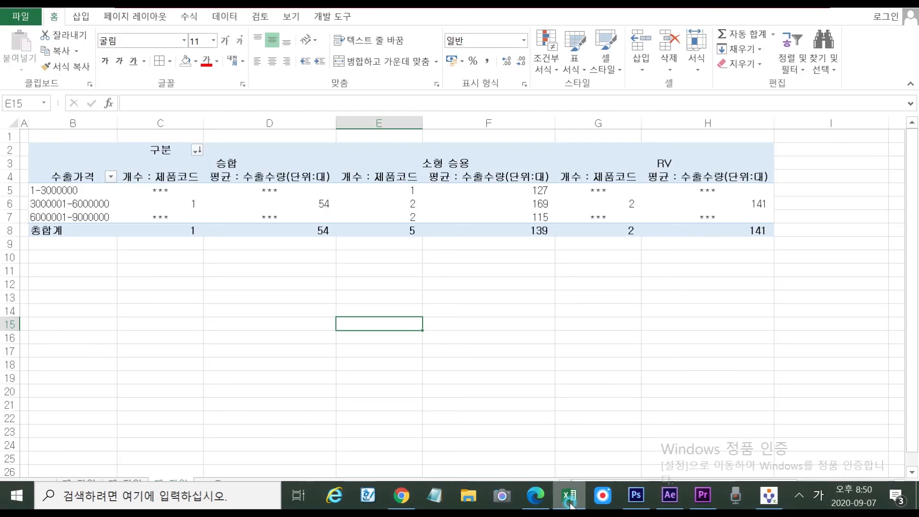
left_click(78, 485)
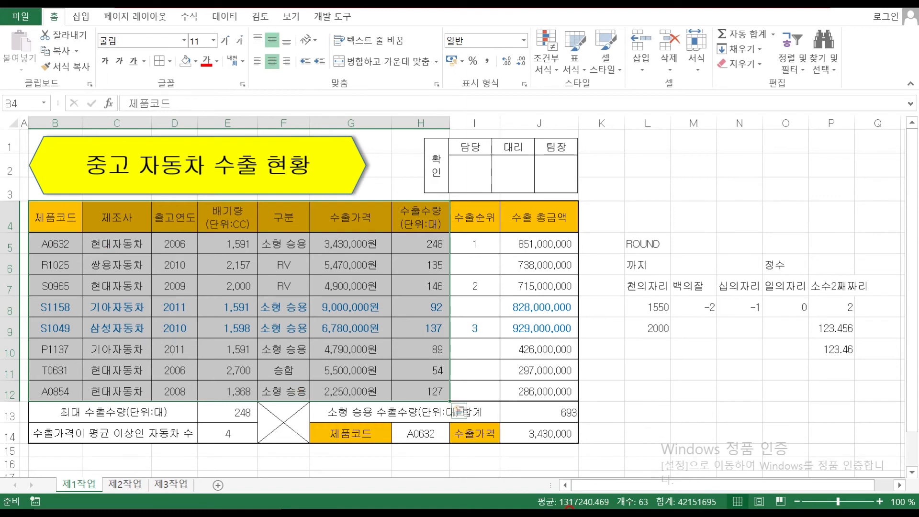
mouse_move(575, 506)
left_click(538, 498)
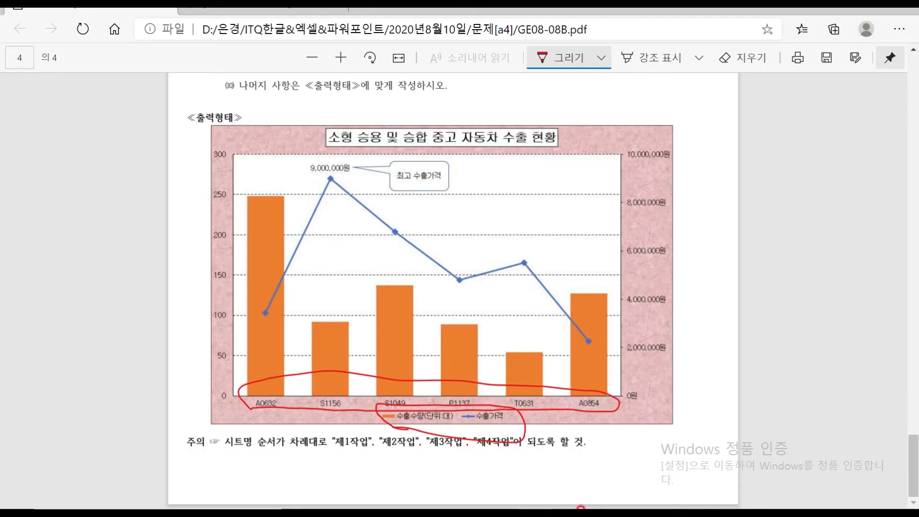
mouse_move(581, 508)
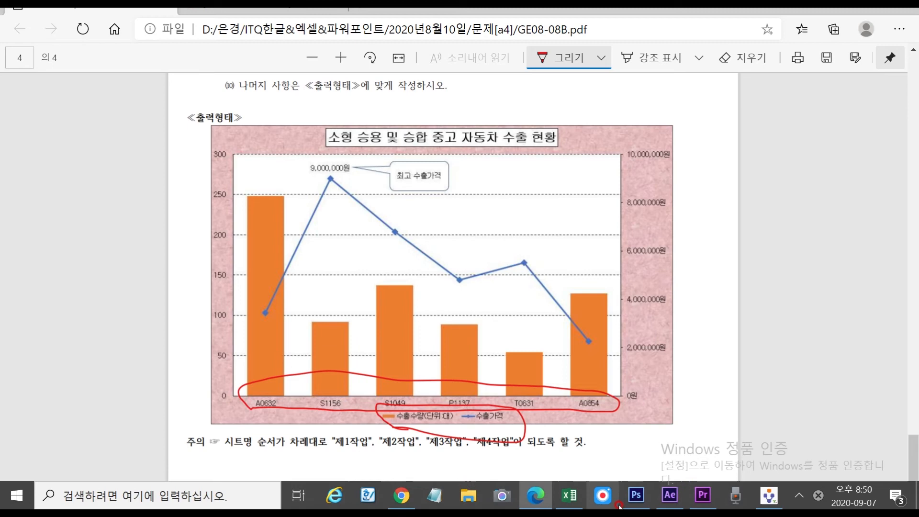
left_click(568, 497)
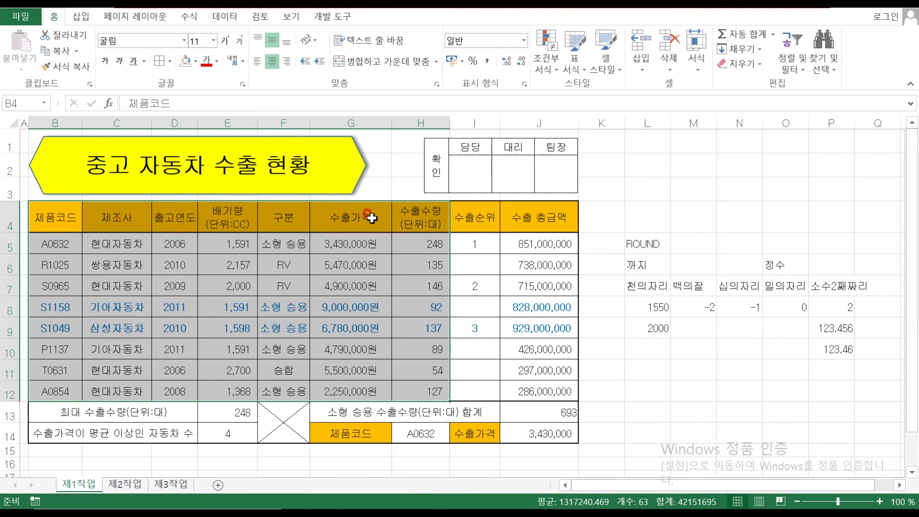
mouse_move(558, 506)
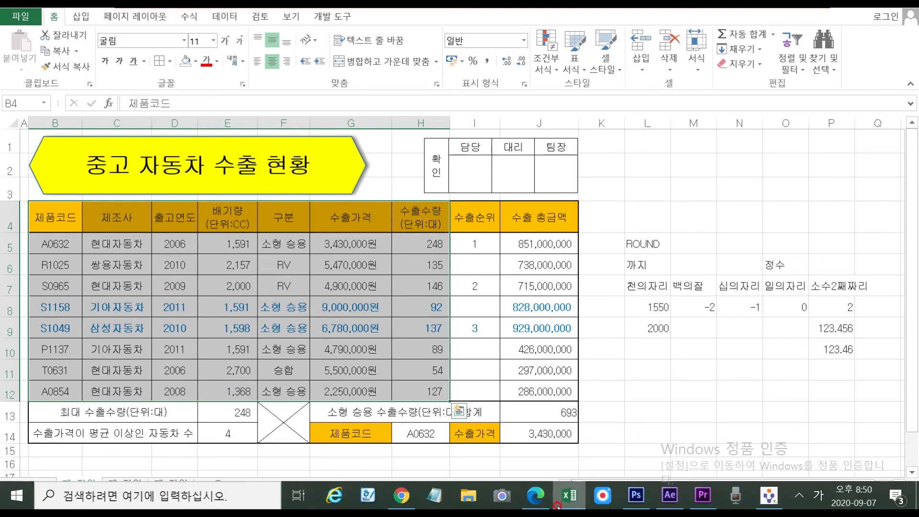
left_click(536, 496)
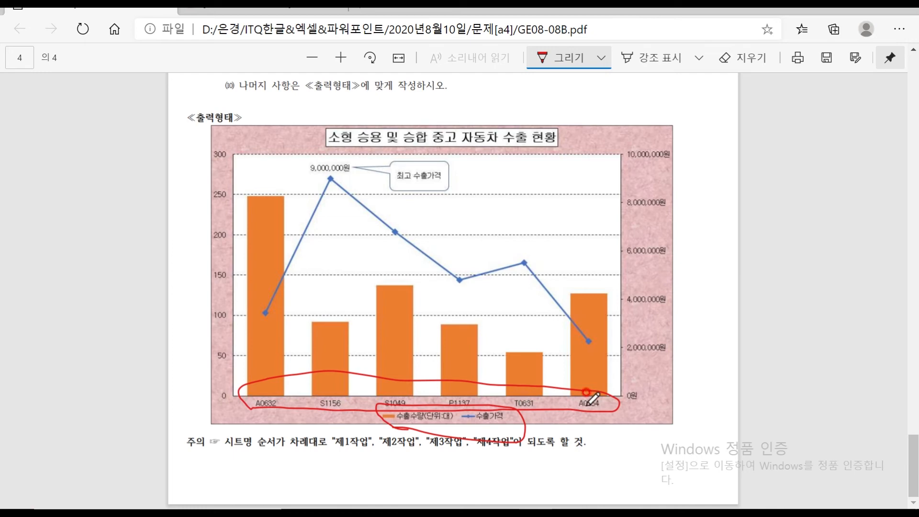
mouse_move(512, 504)
left_click(569, 496)
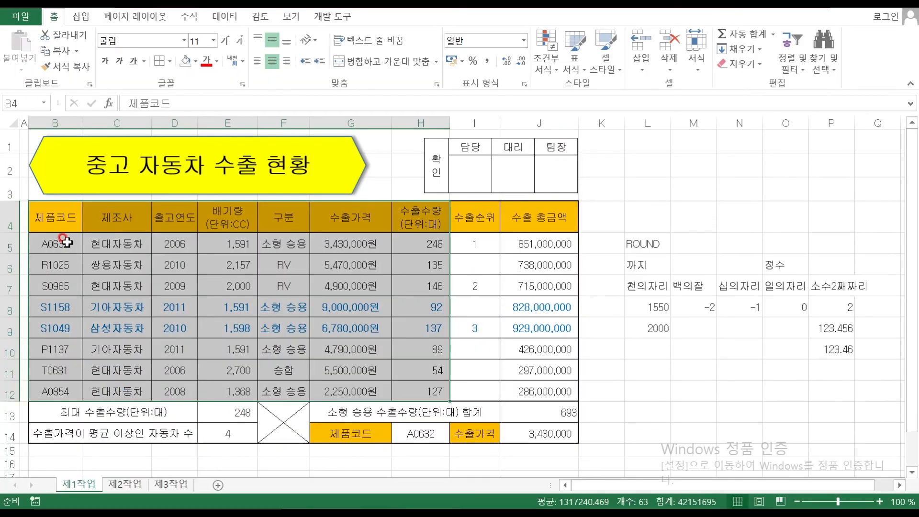
Review the product codes listed in column B of the export table
left_click(64, 269)
left_click(68, 285)
left_click(73, 306)
left_click(63, 327)
left_click(50, 349)
left_click(52, 371)
left_click(54, 389)
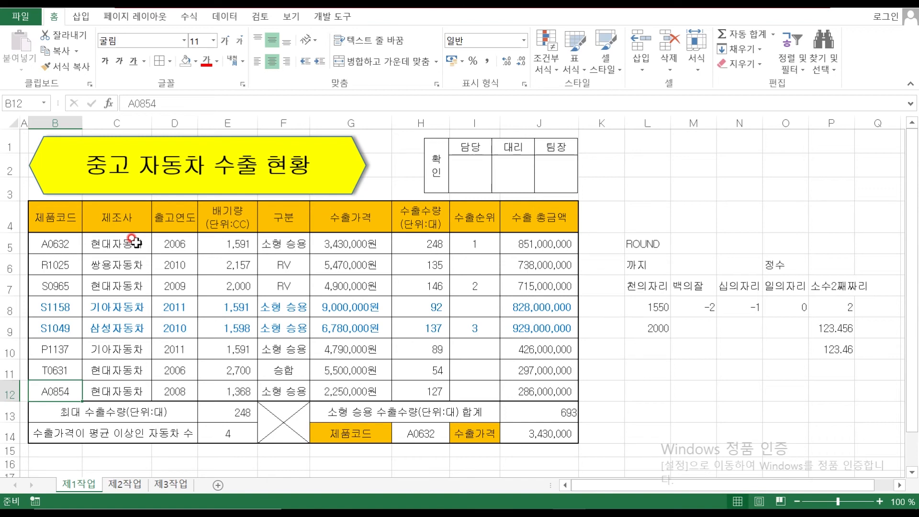
Select the 제품코드 header with codes A0632, S1158, S1049, P1137, T0631 and A0854
left_click(48, 240)
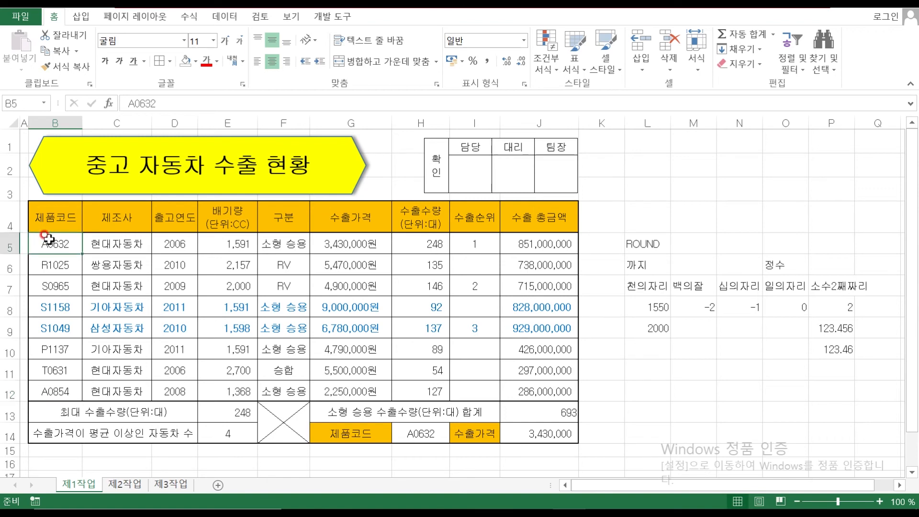
left_click(48, 221)
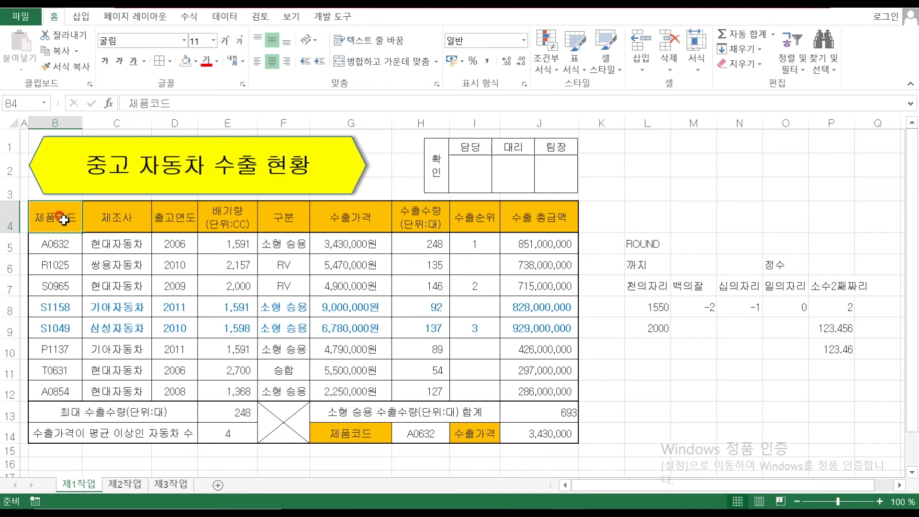
left_click(67, 246, "ctrl")
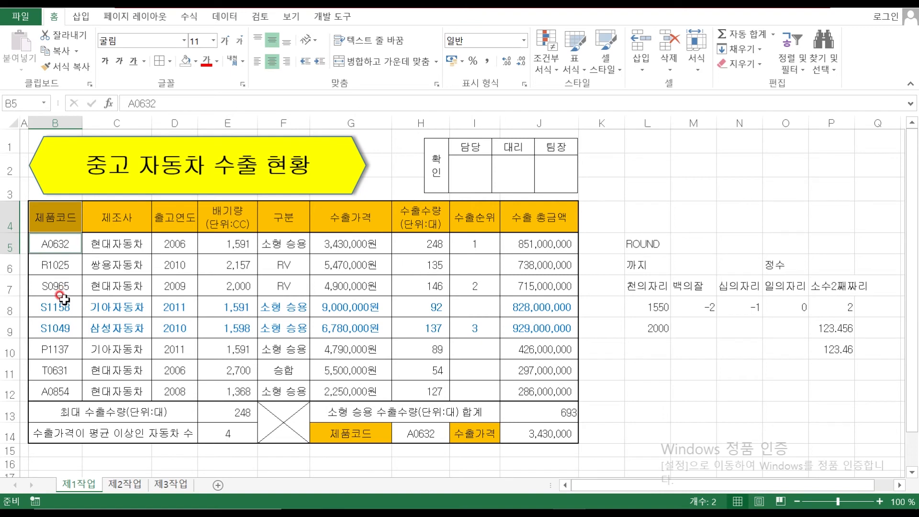
left_click(50, 307, "ctrl")
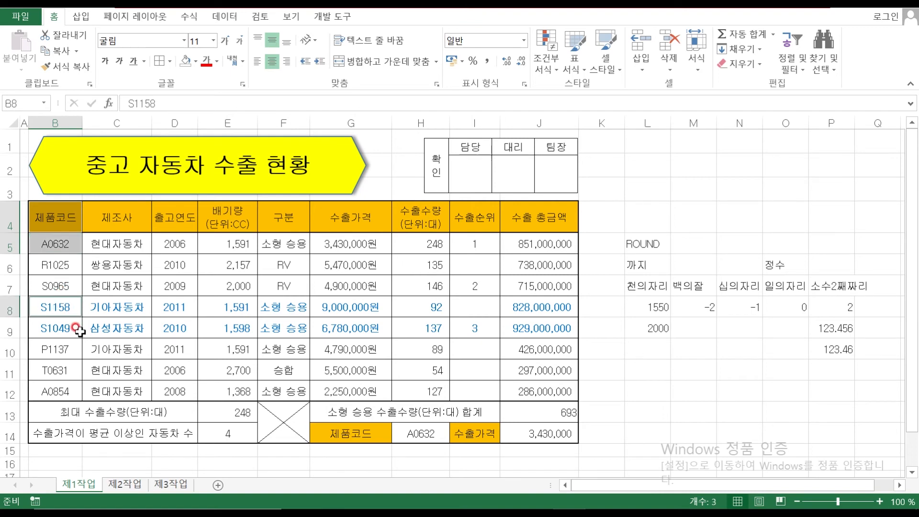
left_click(48, 330, "ctrl")
left_click(50, 350, "ctrl")
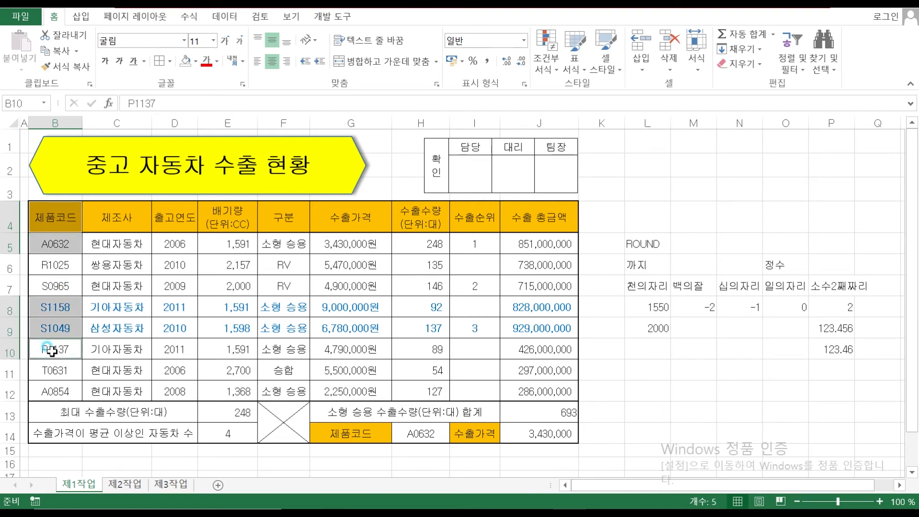
left_click(57, 365, "ctrl")
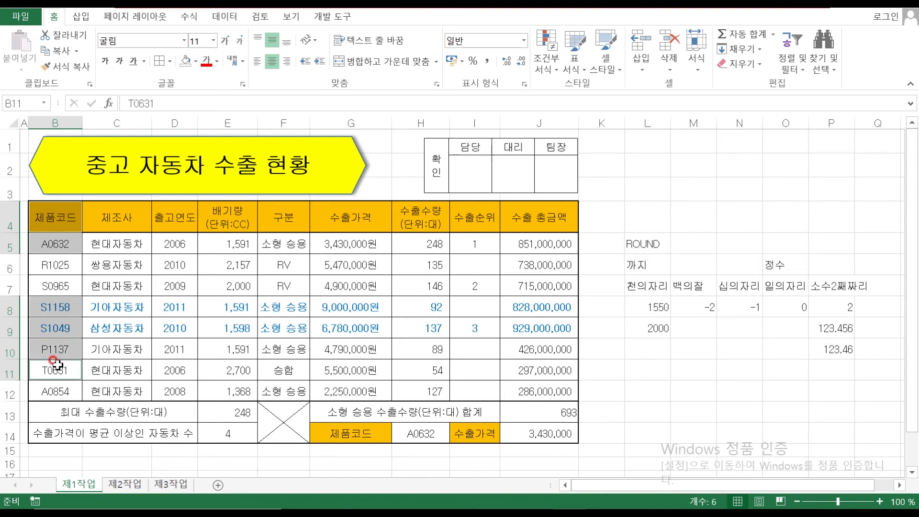
left_click(49, 387, "ctrl")
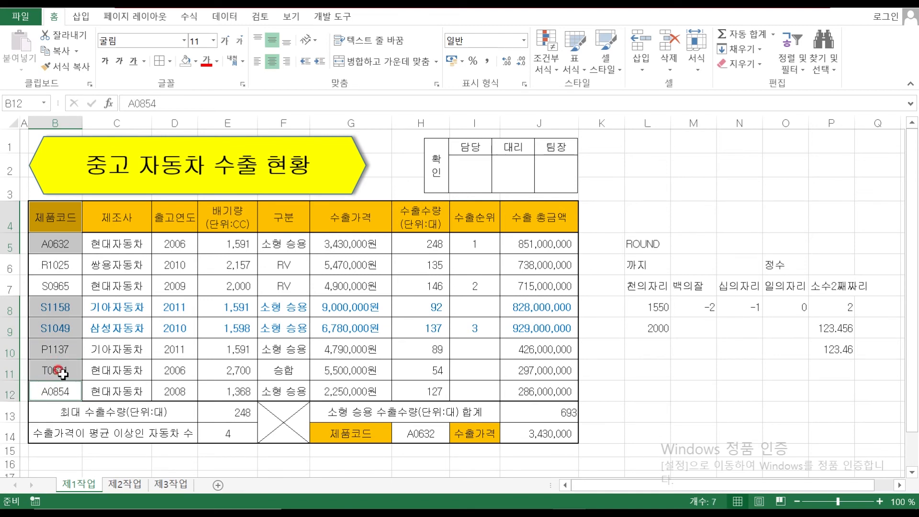
Add the export quantity header and quantities 248, 92, 137, 89, 54, 127 to the selection
left_click(425, 221, "ctrl")
left_click(419, 244, "ctrl")
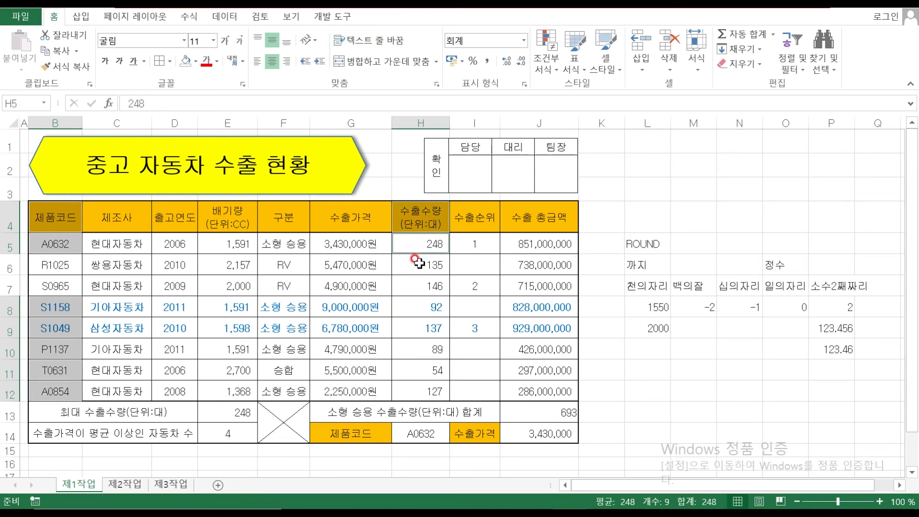
left_click(414, 307, "ctrl")
left_click(415, 329, "ctrl")
left_click(415, 350, "ctrl")
left_click(416, 371, "ctrl")
left_click(423, 393, "ctrl")
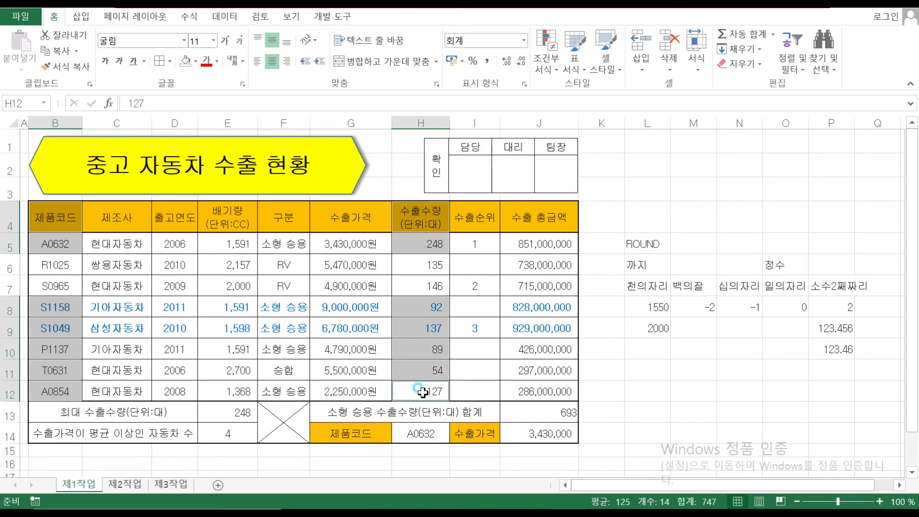
Add the export price header and prices 9,000,000원, 6,780,000원, 4,790,000원, 5,500,000원, 2,250,000원
left_click(340, 217, "ctrl")
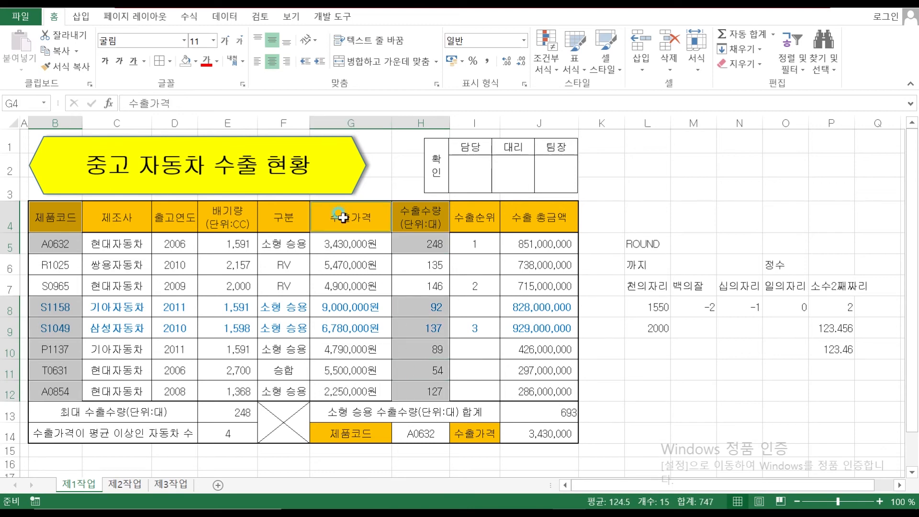
left_click(340, 310, "ctrl")
left_click(338, 329, "ctrl")
left_click(338, 350, "ctrl")
left_click(339, 373, "ctrl")
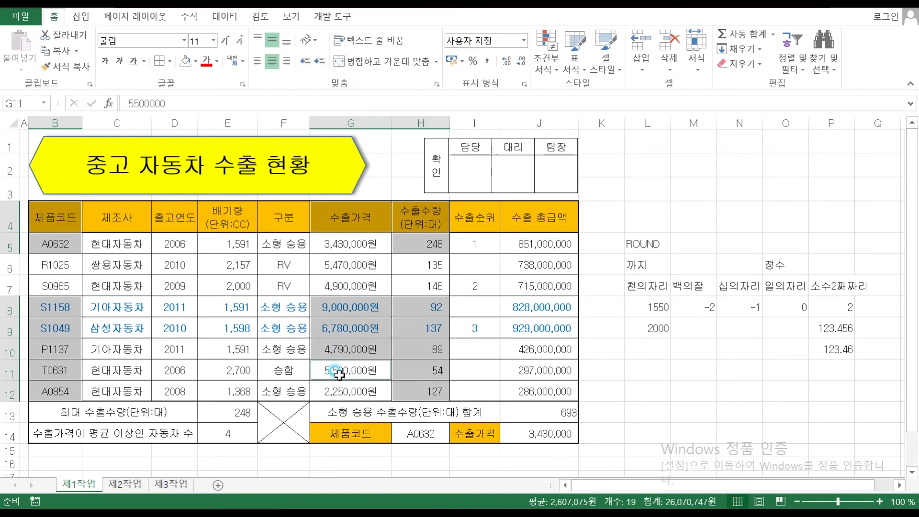
left_click(340, 389, "ctrl")
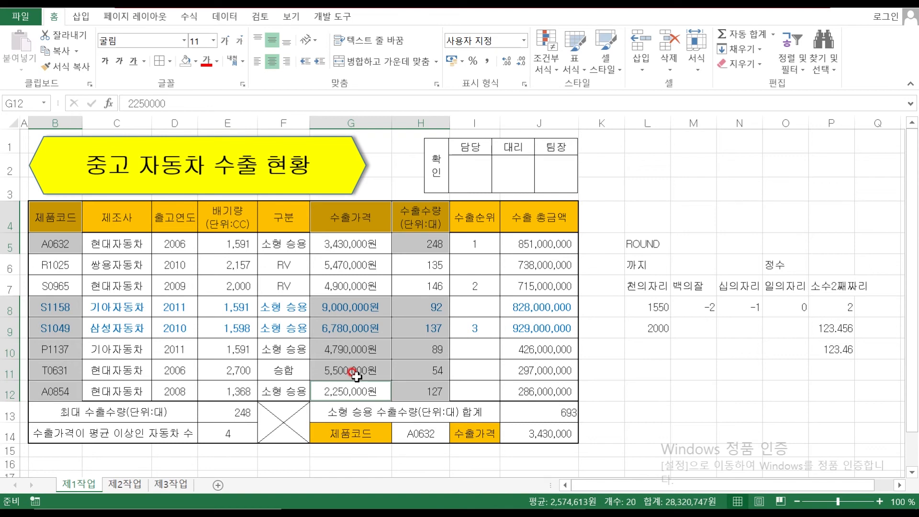
left_click(98, 19)
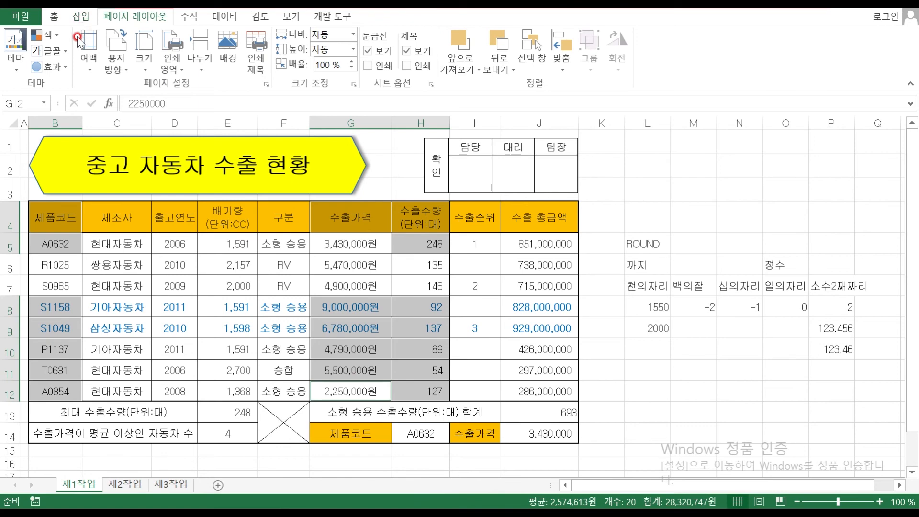
left_click(80, 16)
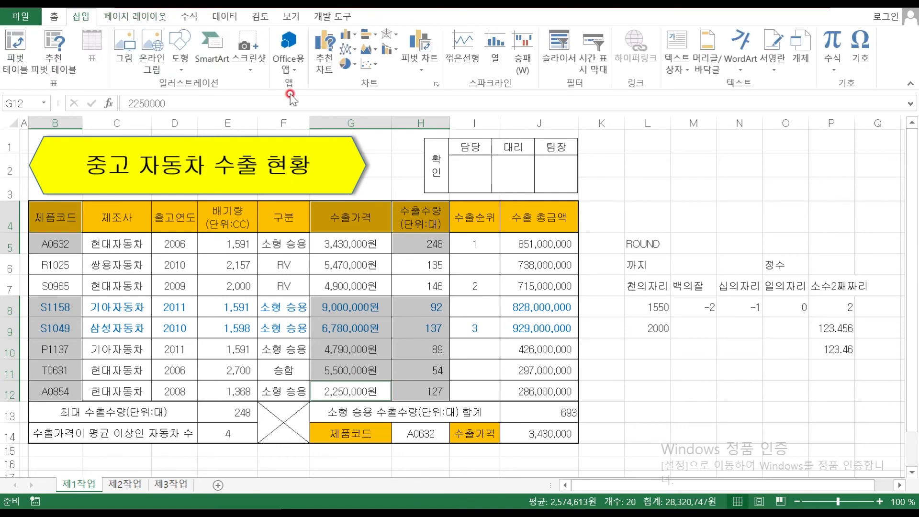
left_click(347, 34)
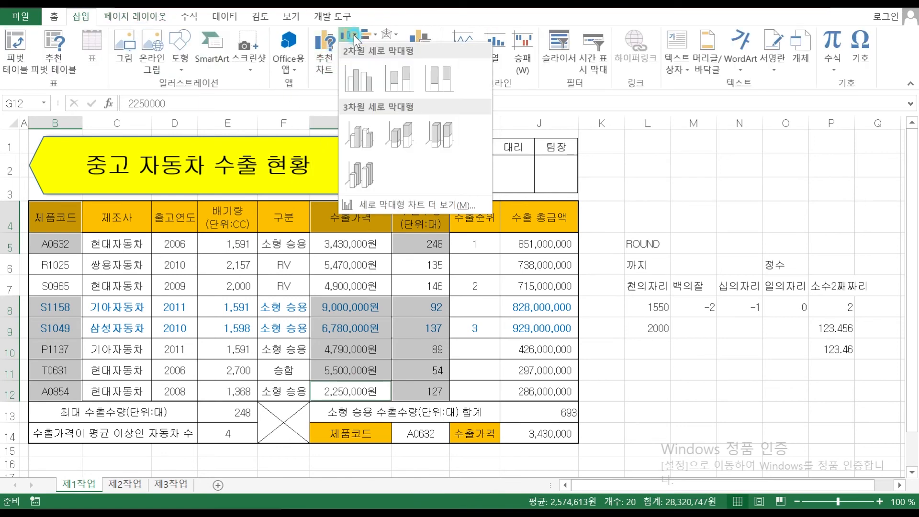
left_click(365, 78)
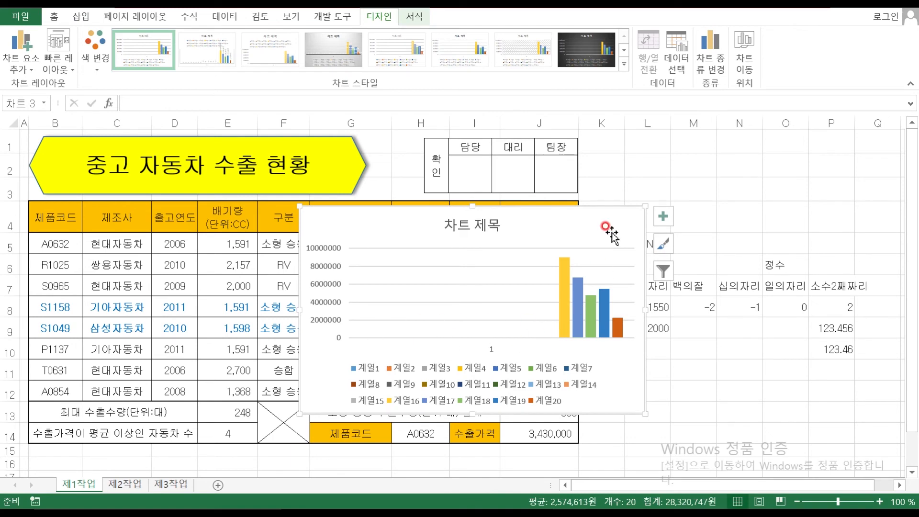
key("Delete")
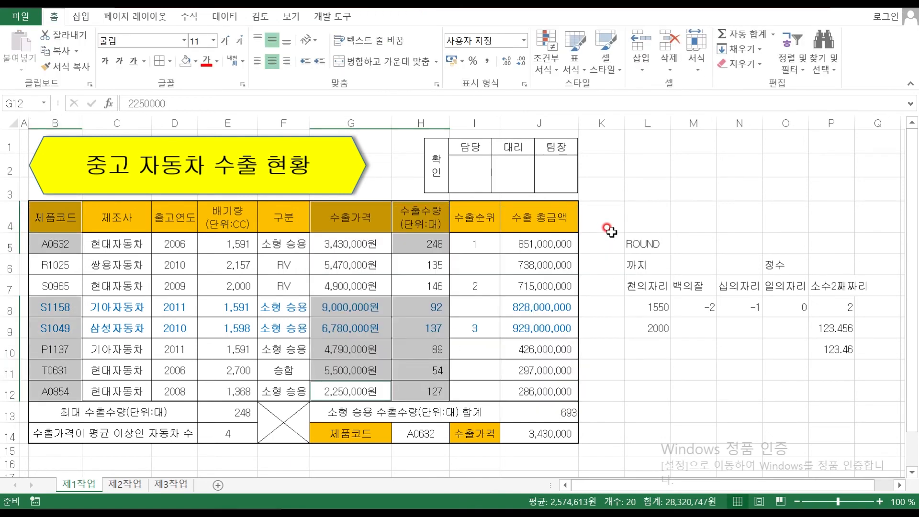
left_click(678, 371)
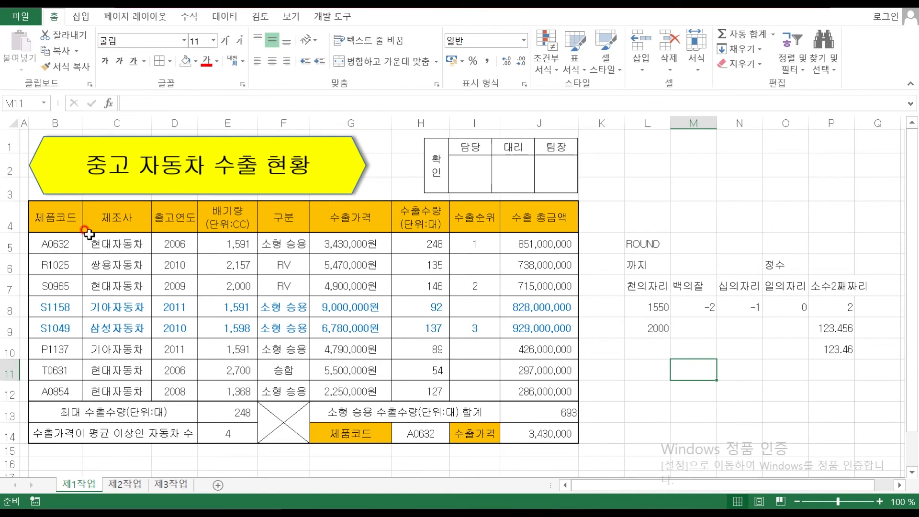
left_click(62, 218)
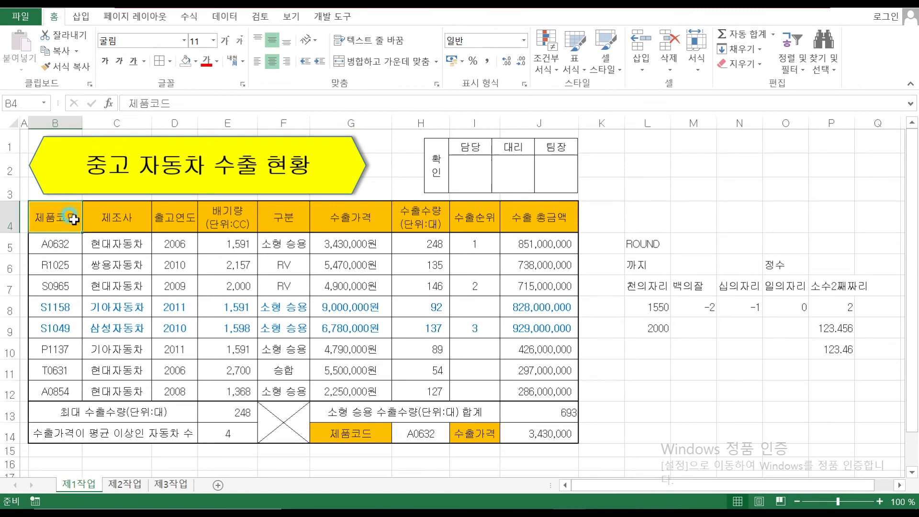
left_click(61, 244, "ctrl")
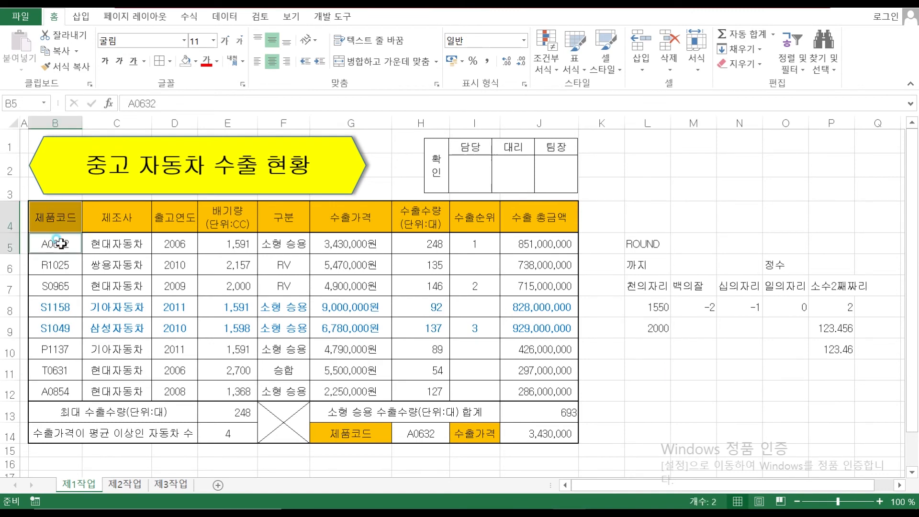
left_click(61, 307, "ctrl")
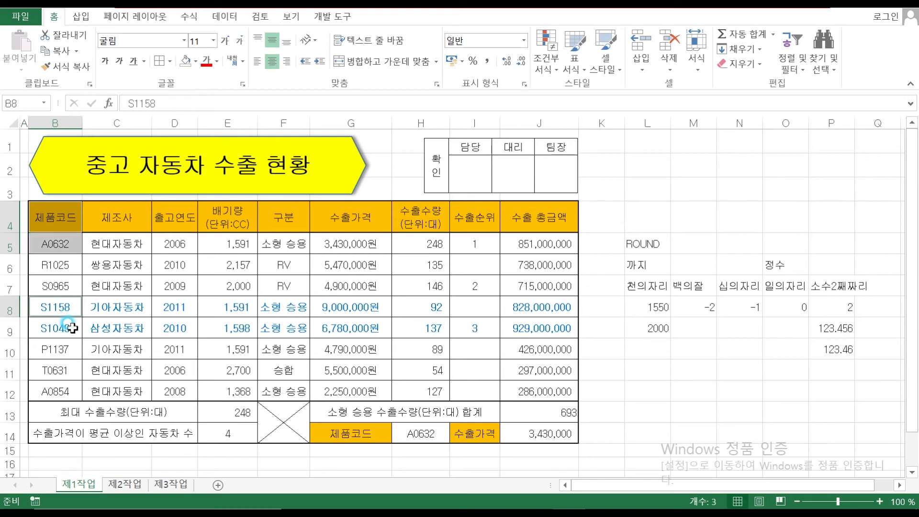
left_click(61, 328, "ctrl")
left_click(63, 349, "ctrl")
left_click(63, 370, "ctrl")
left_click(65, 388, "ctrl")
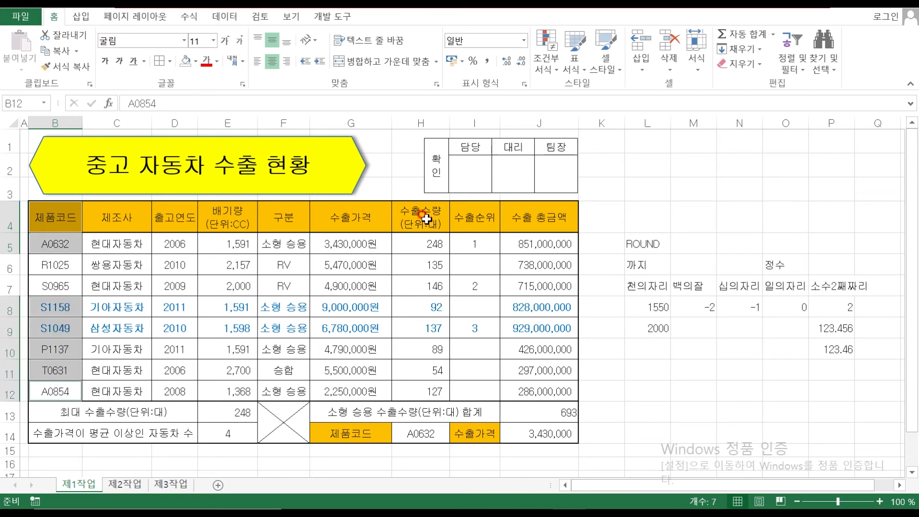
left_click_drag(426, 219, 420, 242)
left_click(418, 312, "ctrl")
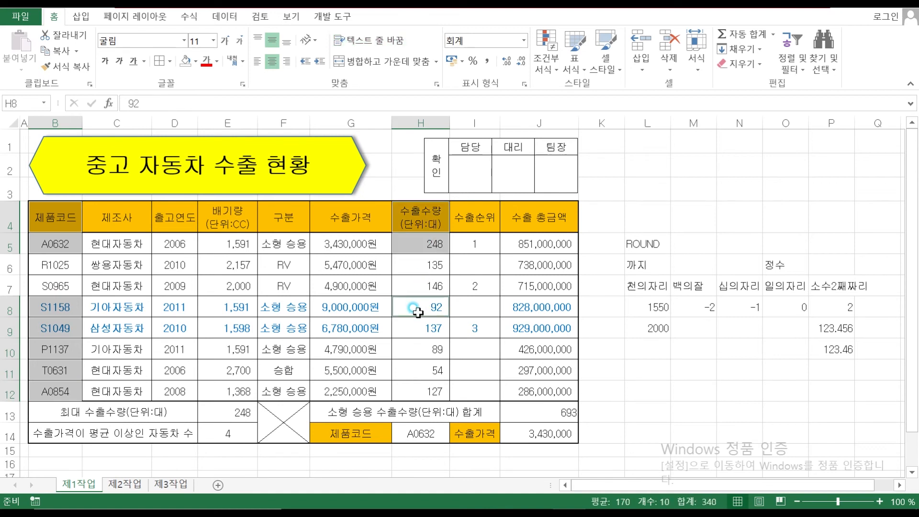
left_click(415, 330, "ctrl")
left_click(413, 352, "ctrl")
left_click(411, 373, "ctrl")
left_click(407, 390, "ctrl")
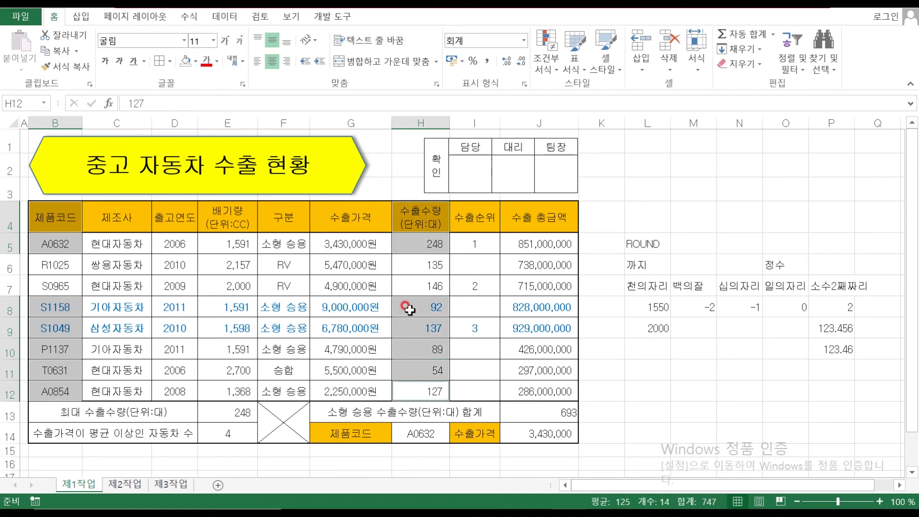
left_click(330, 220, "ctrl")
left_click(333, 307, "ctrl")
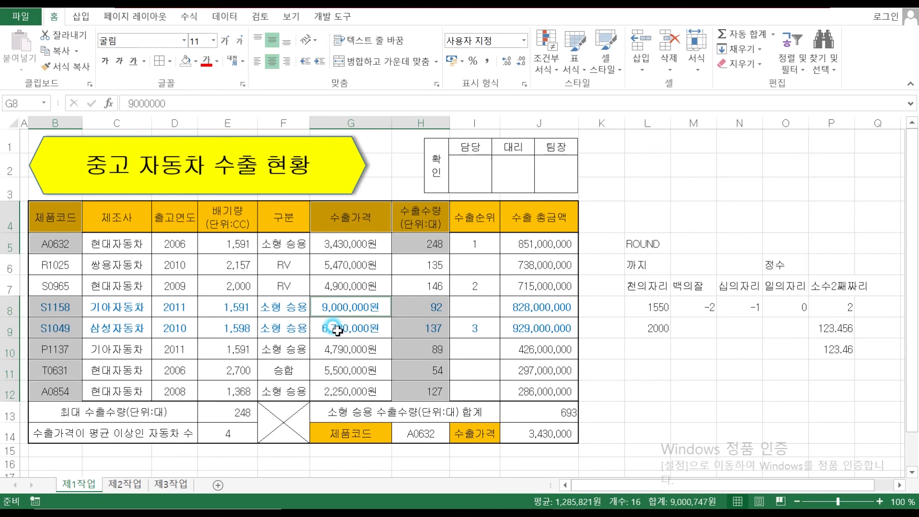
left_click(338, 331, "ctrl")
left_click(339, 351, "ctrl")
left_click(341, 371, "ctrl")
left_click(343, 392, "ctrl")
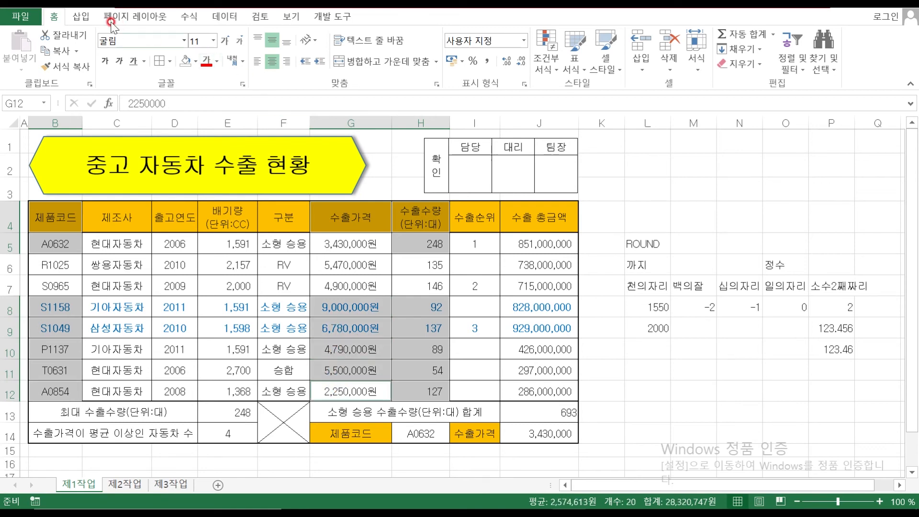
left_click(79, 18)
left_click(348, 35)
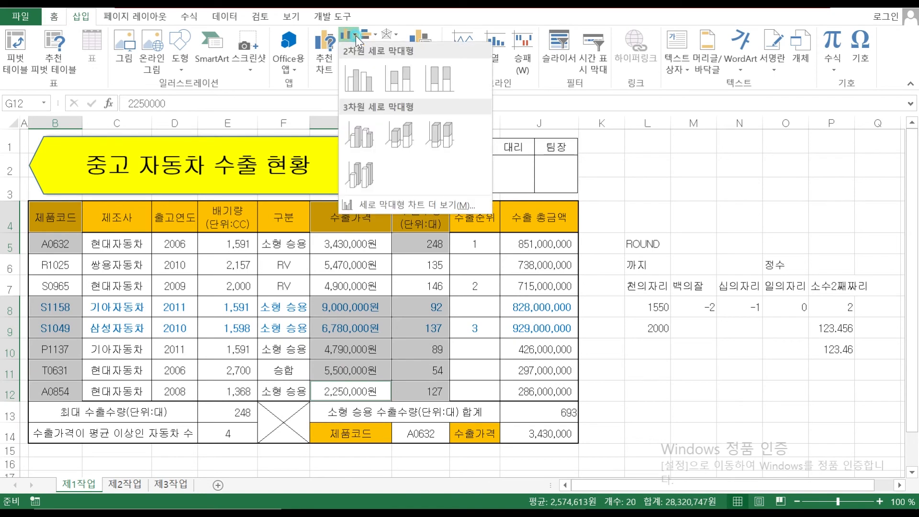
left_click(361, 79)
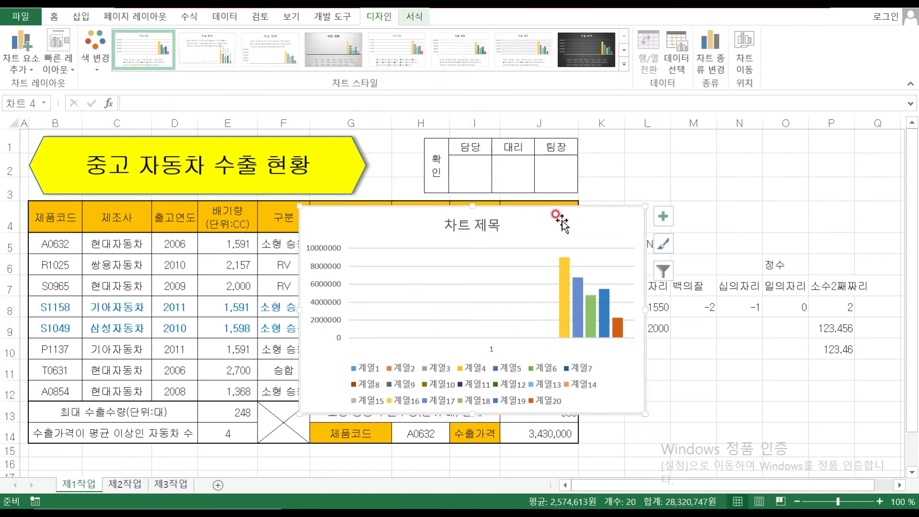
key("Delete")
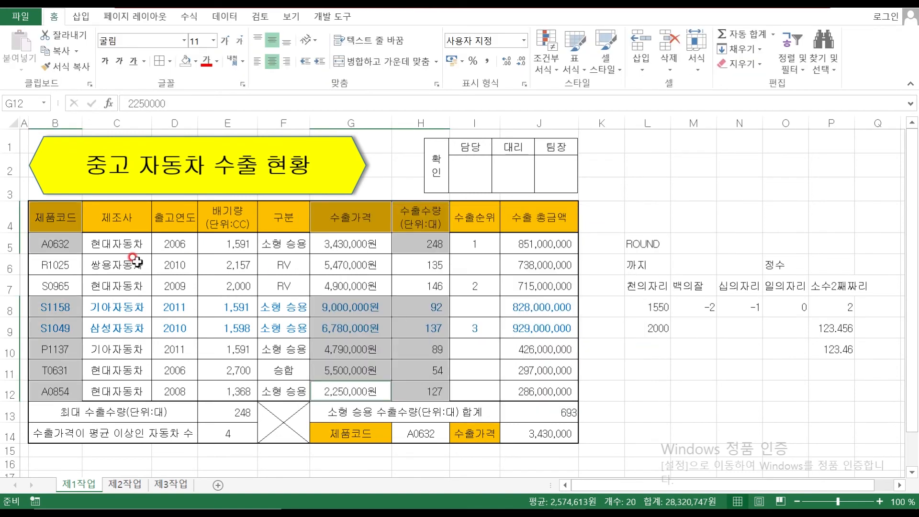
Select the 제품코드 header plus codes A0632, S1158, S1049, P1137, T0631 and A0854, skipping the RV rows
left_click(110, 226)
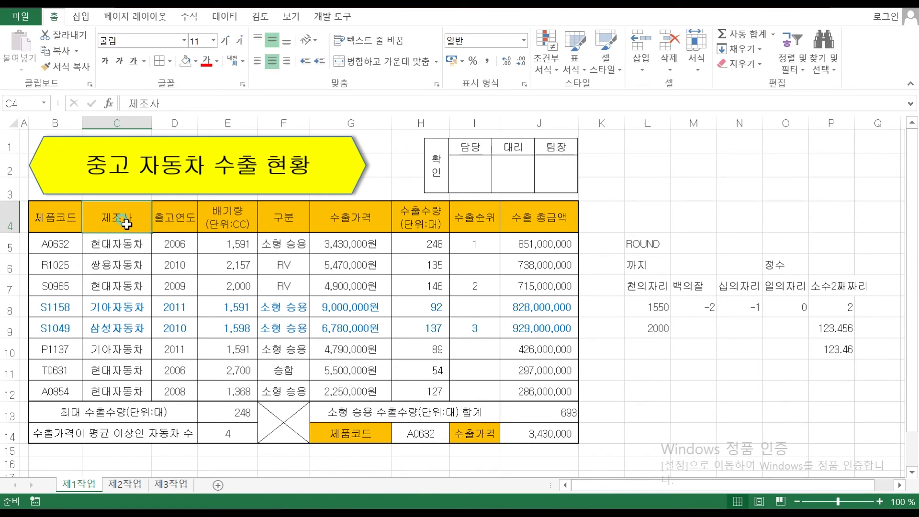
left_click(60, 219)
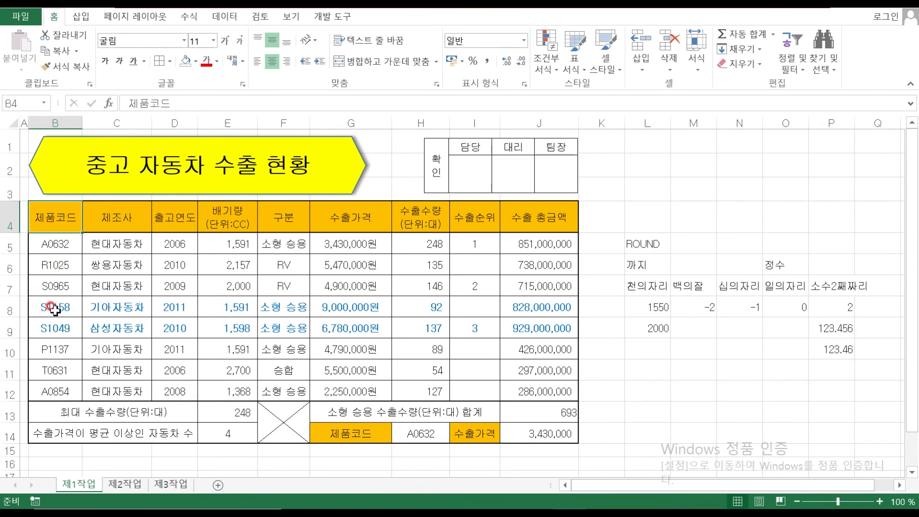
left_click(50, 245, "ctrl")
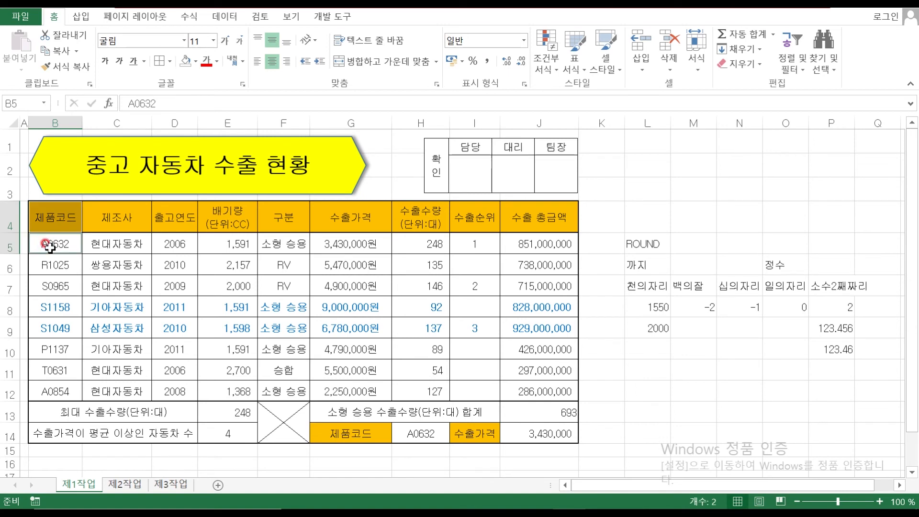
left_click(53, 309, "ctrl")
left_click(54, 329, "ctrl")
left_click(57, 352, "ctrl")
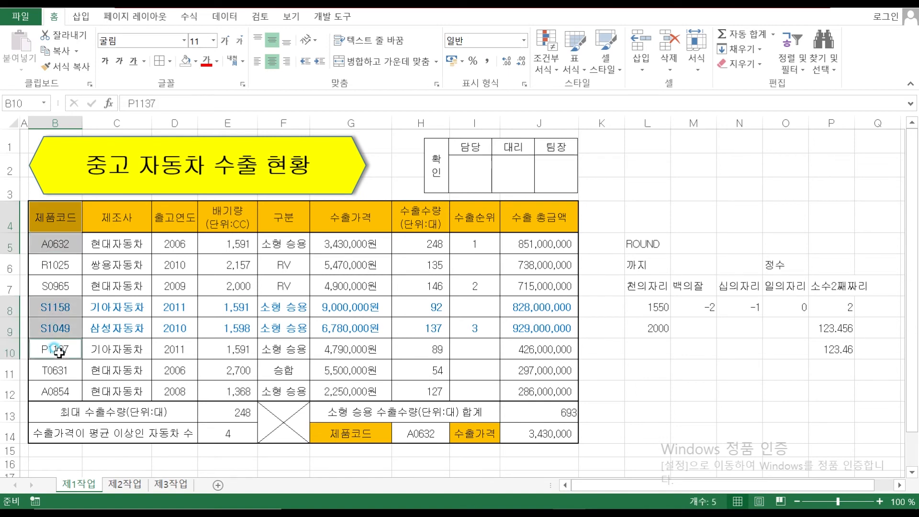
left_click(55, 371, "ctrl")
left_click(57, 392, "ctrl")
Add the 수출수량 header and matching quantities (92, 137, 89, 54, 127) to the selection
left_click_drag(428, 221, 411, 241)
left_click(409, 308, "ctrl")
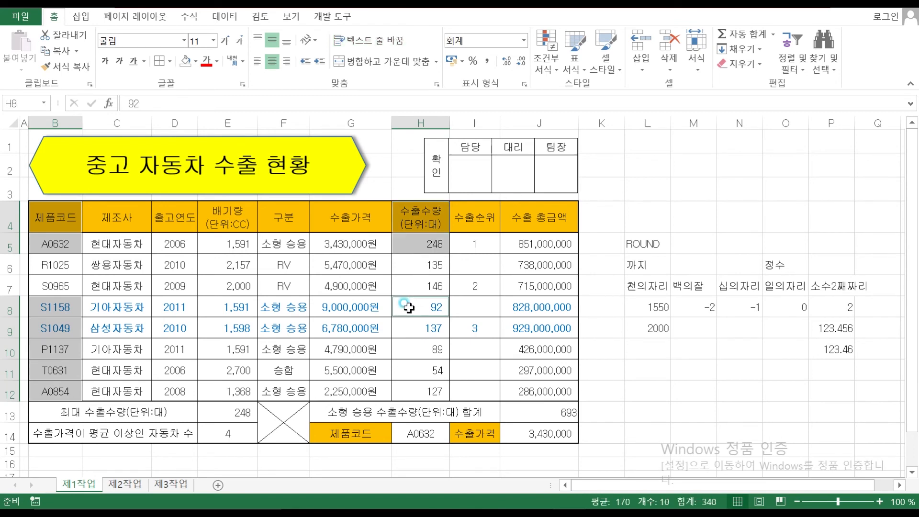
left_click(408, 328, "ctrl")
left_click(408, 349, "ctrl")
left_click(408, 371, "ctrl")
left_click(409, 392, "ctrl")
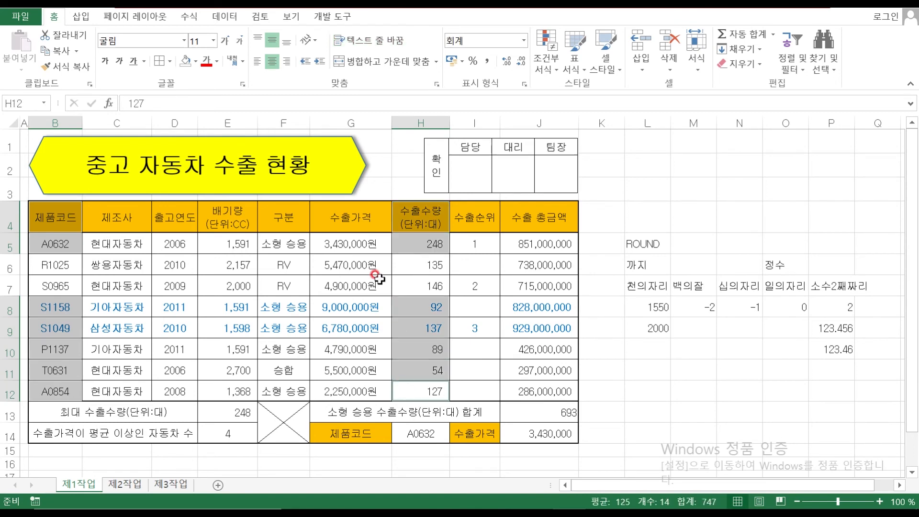
Add the 수출가격 header and the export prices for the same six product codes
left_click_drag(339, 218, 338, 243)
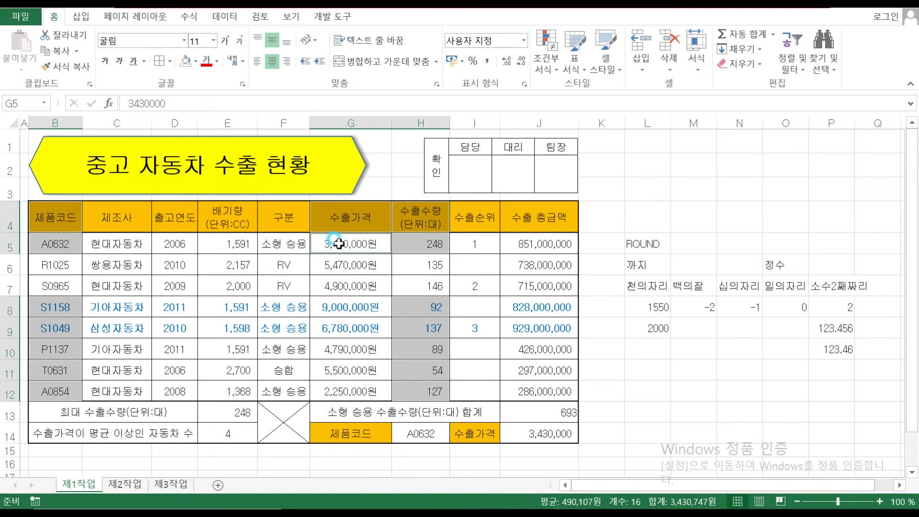
left_click(342, 307, "ctrl")
left_click(345, 326, "ctrl")
left_click(349, 349, "ctrl")
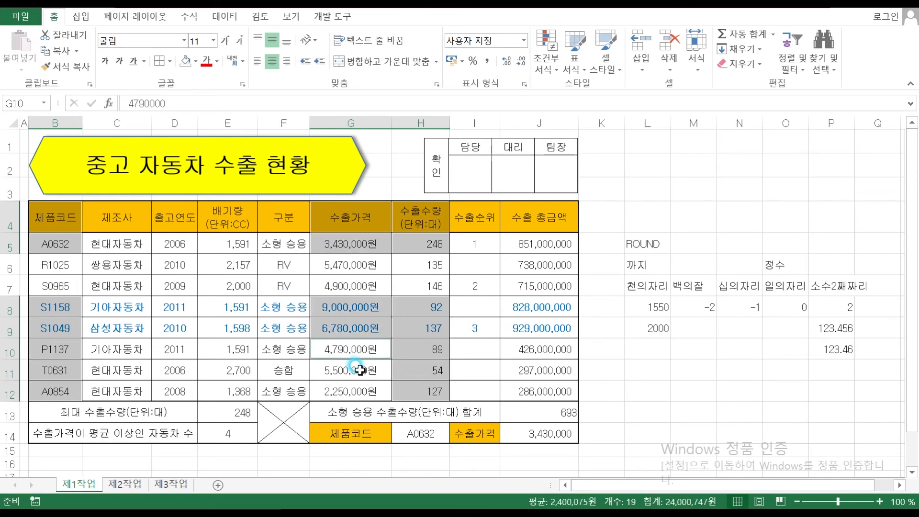
left_click(360, 371, "ctrl")
left_click(359, 390, "ctrl")
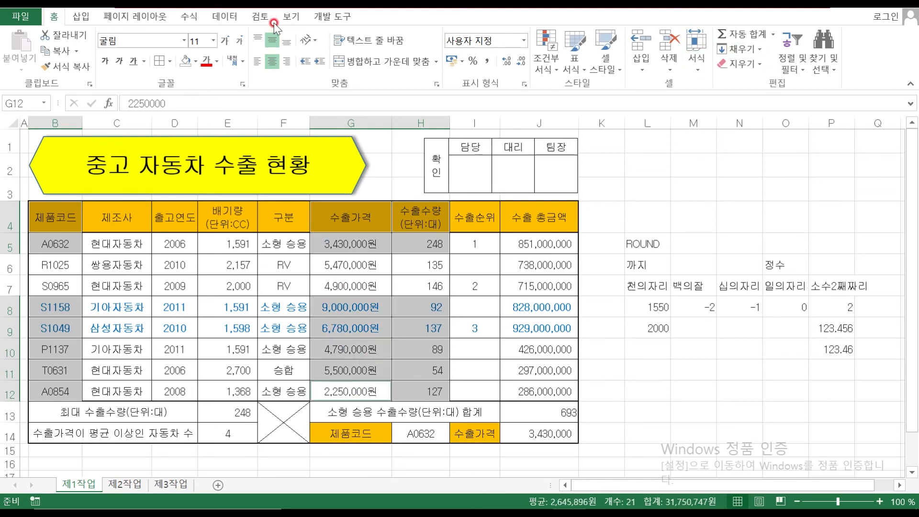
Insert a clustered column chart from the selected data
left_click(81, 16)
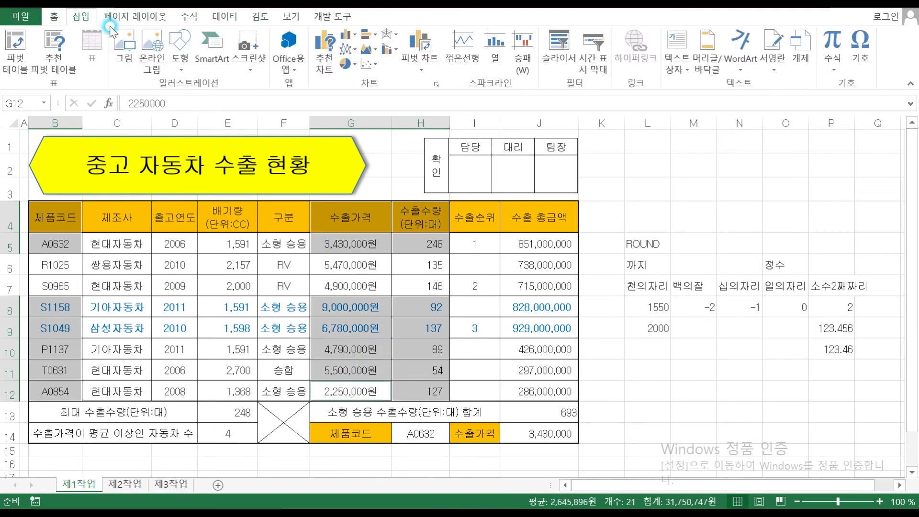
left_click(355, 36)
left_click(358, 75)
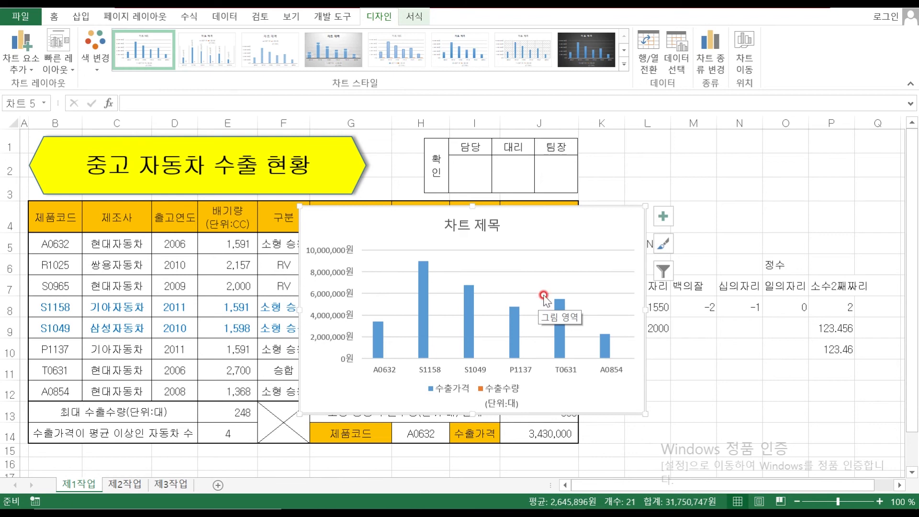
In the PDF, underline 제4작업 conditions (2) and (3) in red ink, then return to Excel
left_click(537, 501)
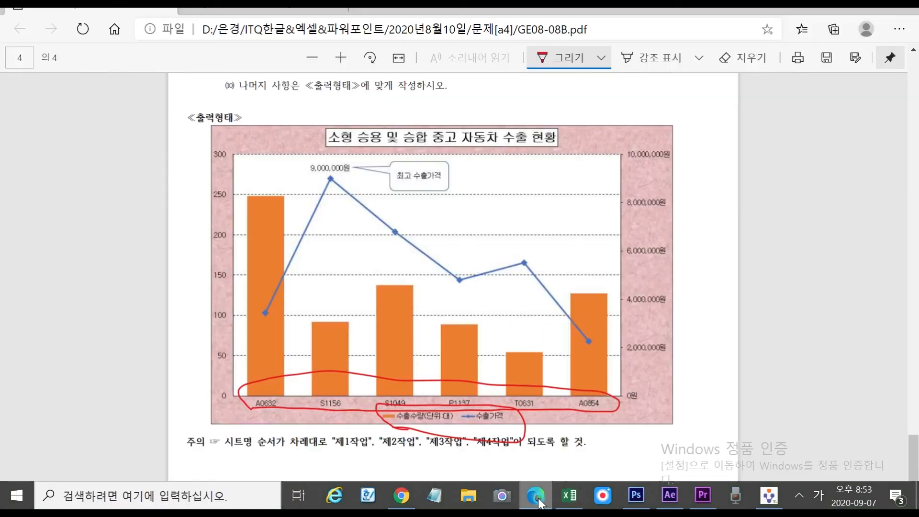
scroll(345, 242, "up", 7)
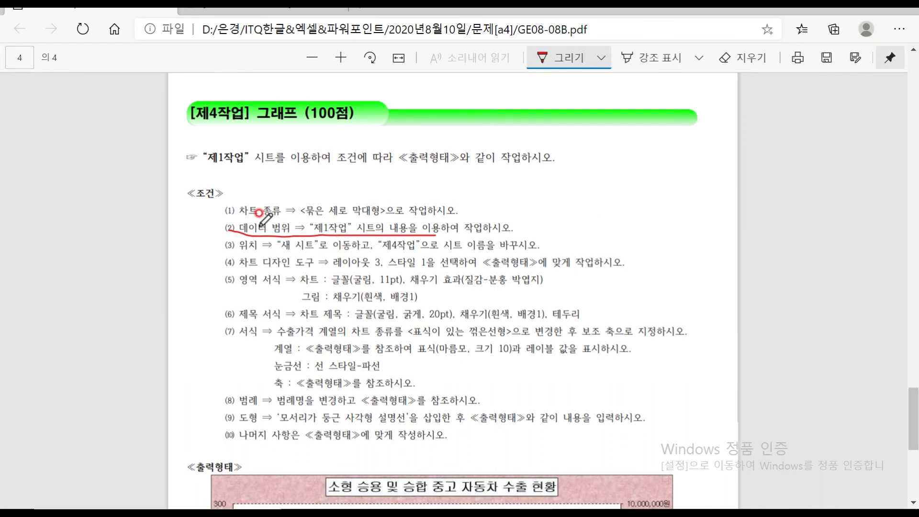
mouse_move(229, 231)
left_mouse_down()
mouse_move(222, 209)
mouse_move(225, 227)
left_mouse_up()
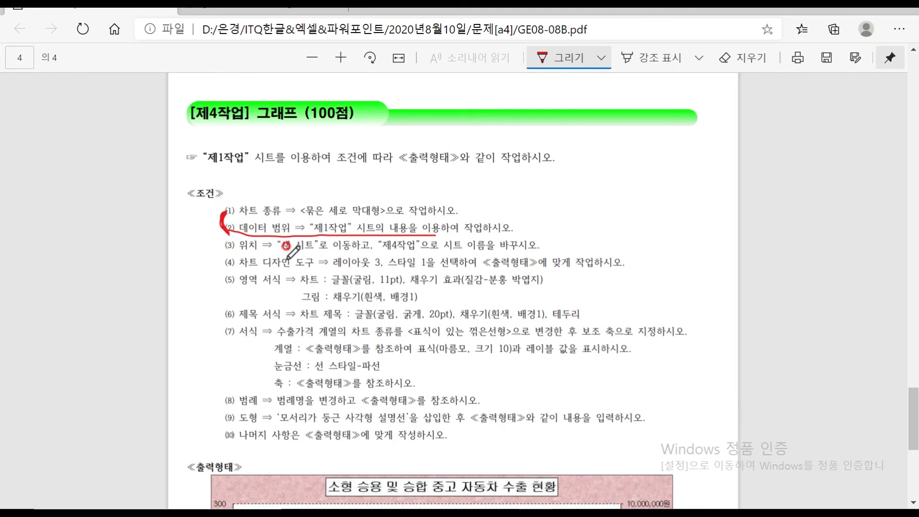
left_click_drag(250, 255, 434, 252)
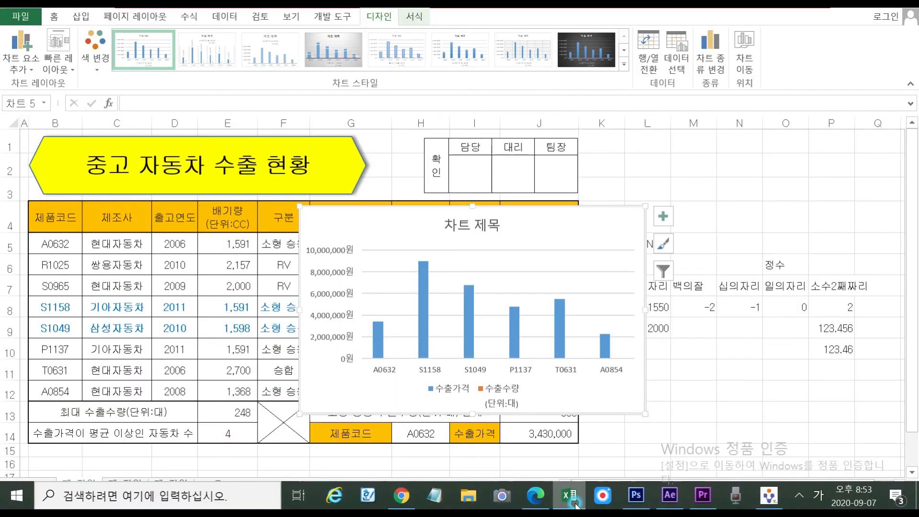
left_click(571, 498)
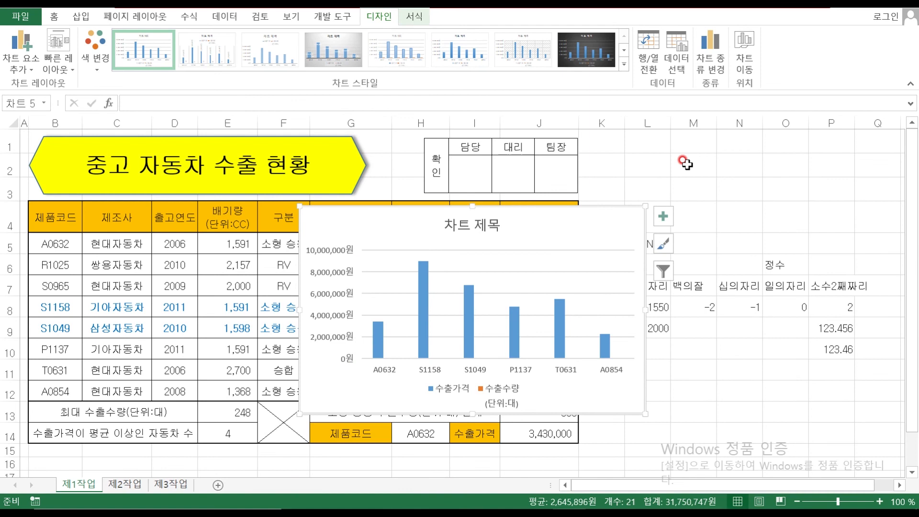
Move the chart to a new sheet named 제4작업 and position that tab after 제3작업
left_click(745, 60)
left_click(585, 206)
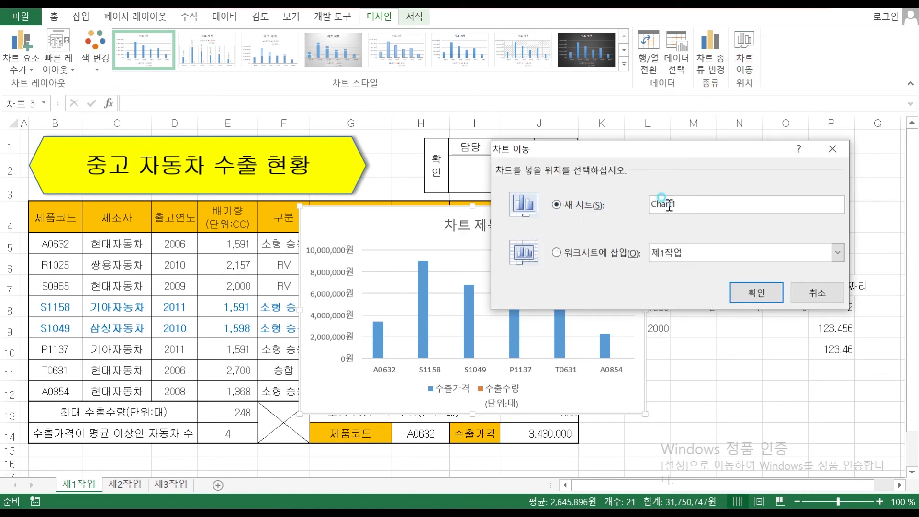
type("제")
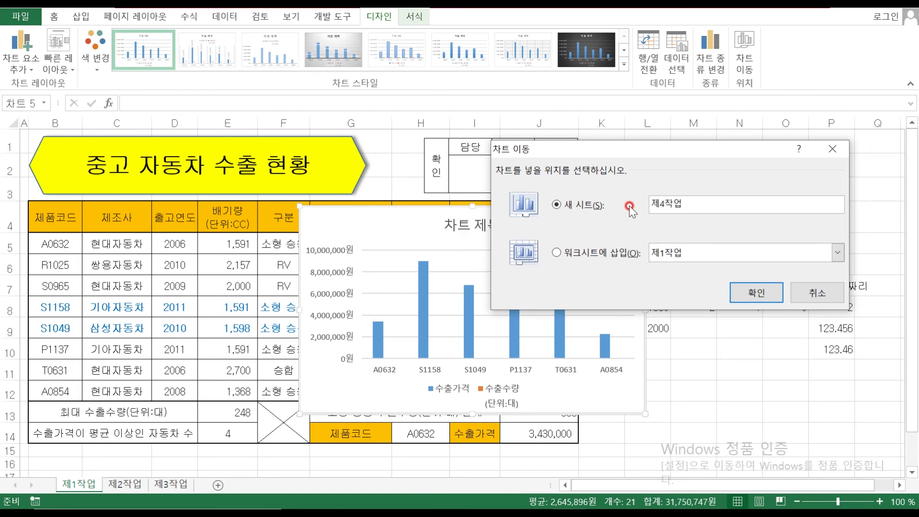
type("4작업")
left_click(734, 294)
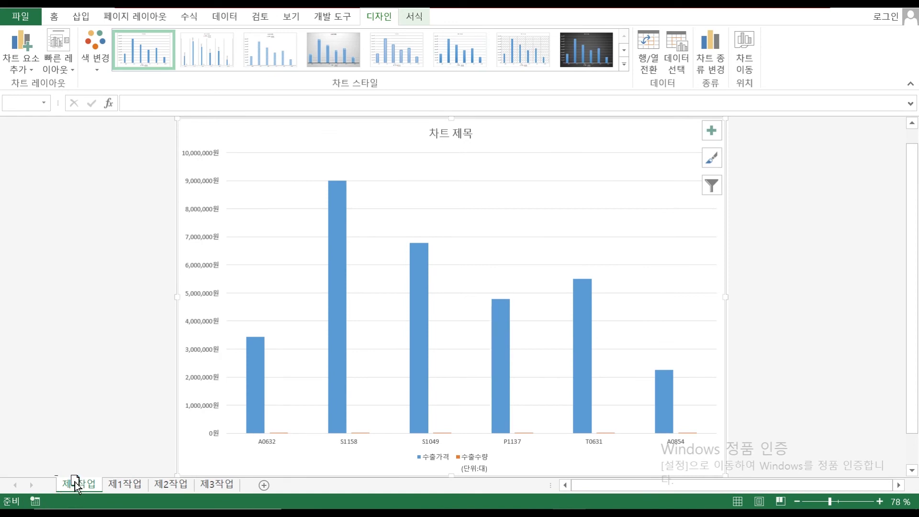
left_click_drag(75, 489, 250, 488)
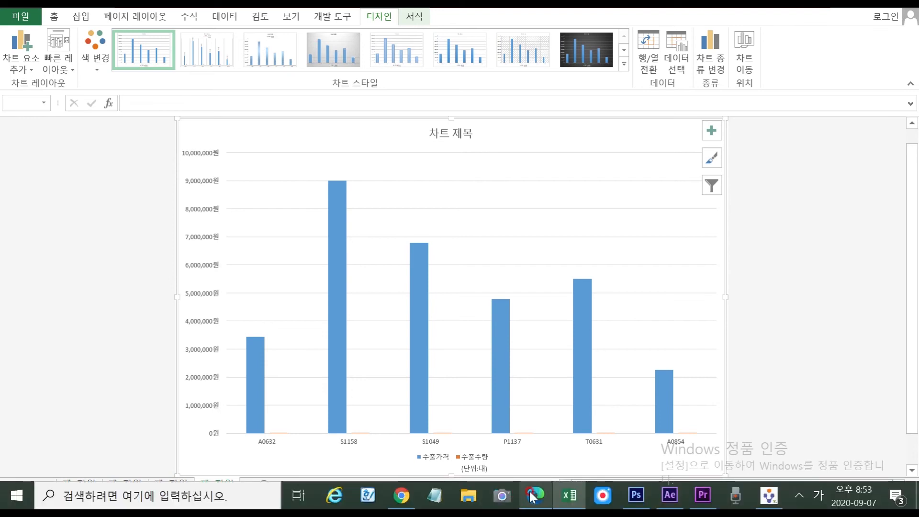
Circle condition (3) in red in the PDF instructions, then go back to Excel
left_click(536, 496)
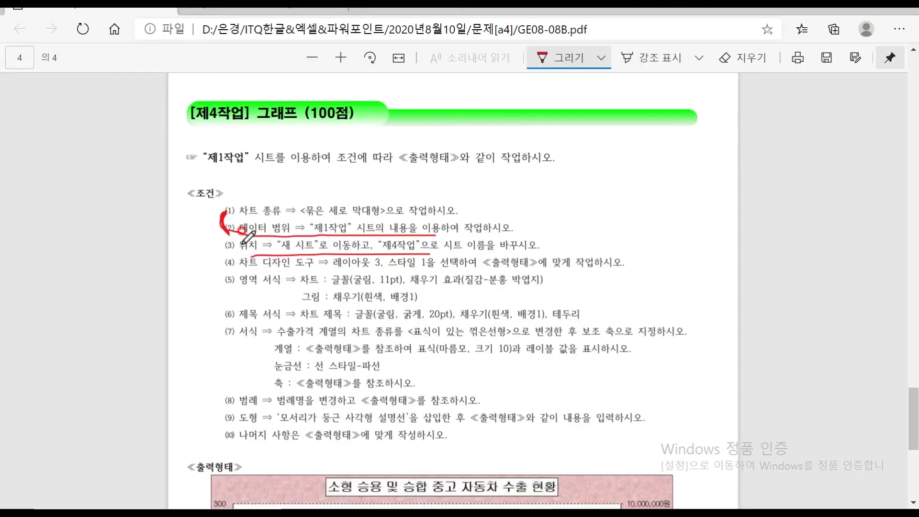
left_click_drag(244, 241, 246, 250)
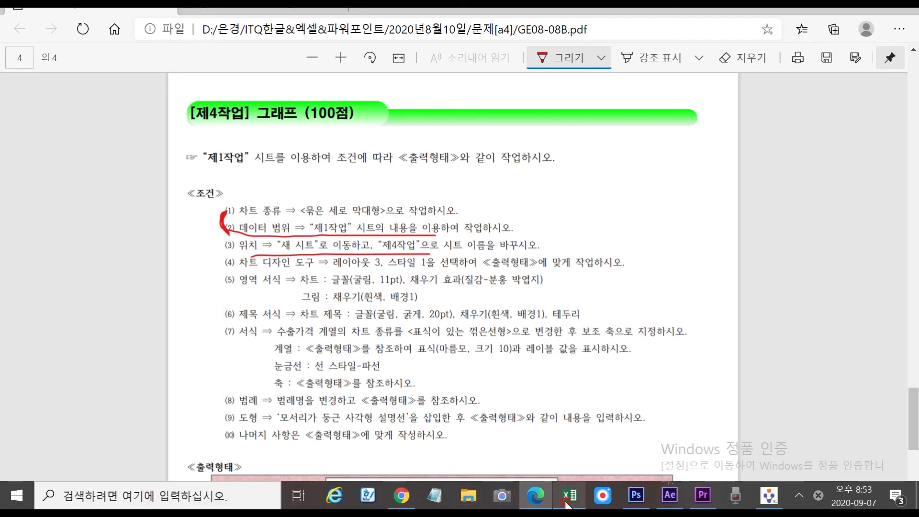
left_click(569, 498)
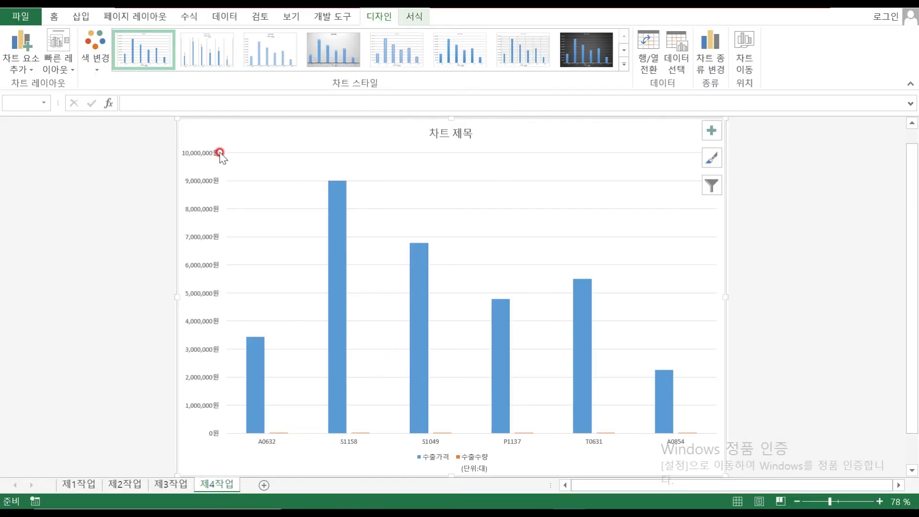
Apply Quick Layout 3 and chart Style 1 to the 제4작업 column chart
left_click(63, 69)
left_click(63, 70)
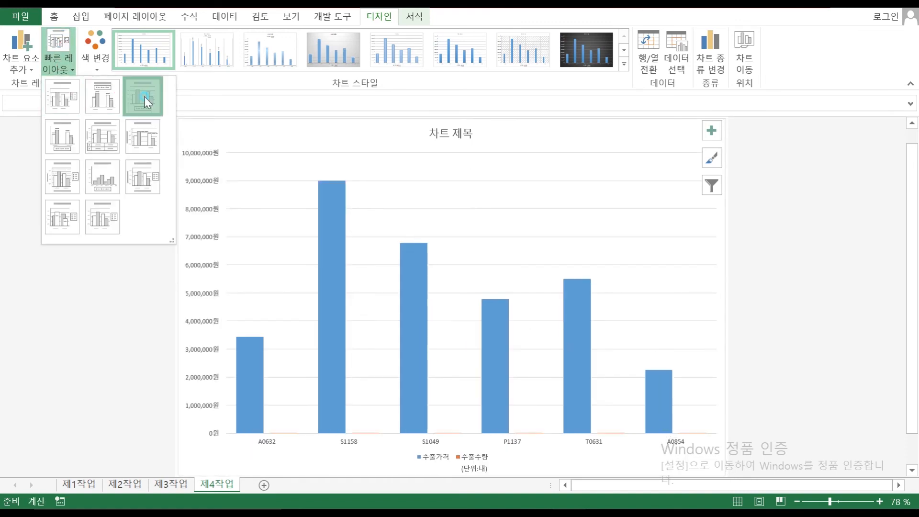
left_click(144, 97)
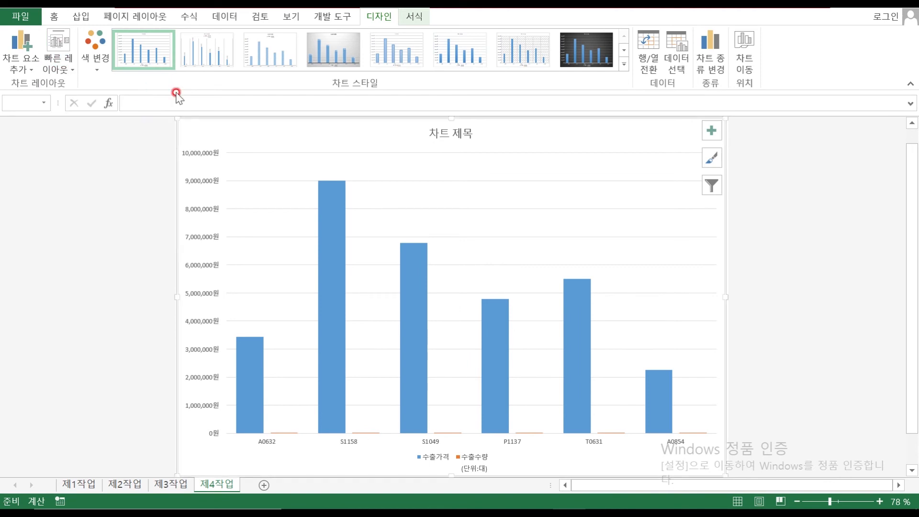
left_click(143, 51)
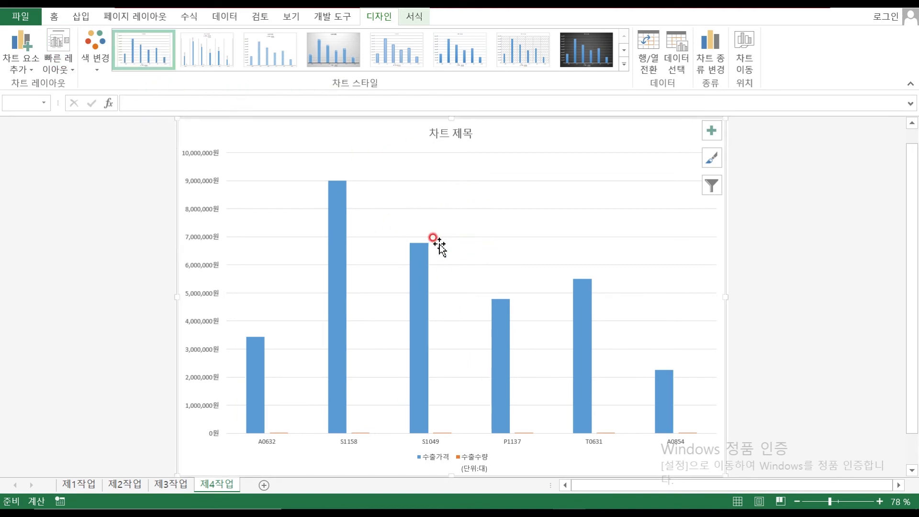
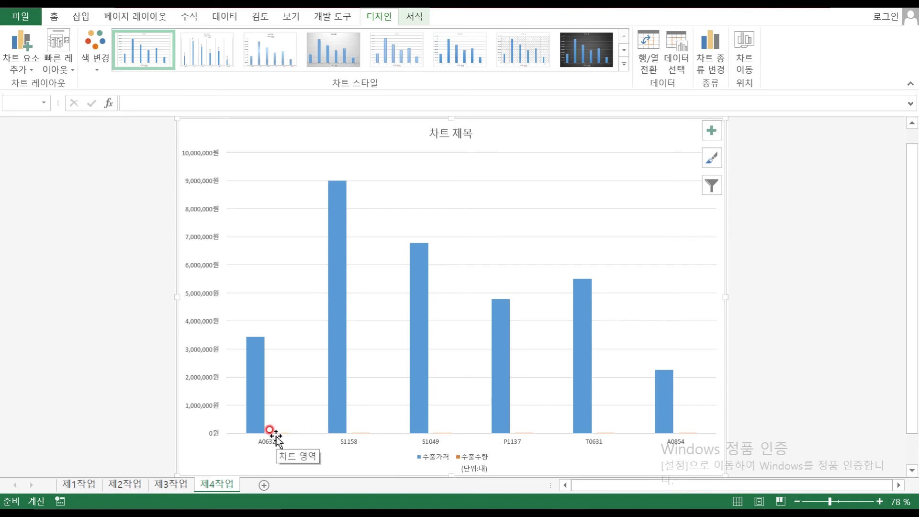
Circle the 차트 and 그림 formatting conditions of item (5) in the exam PDF
left_click(536, 496)
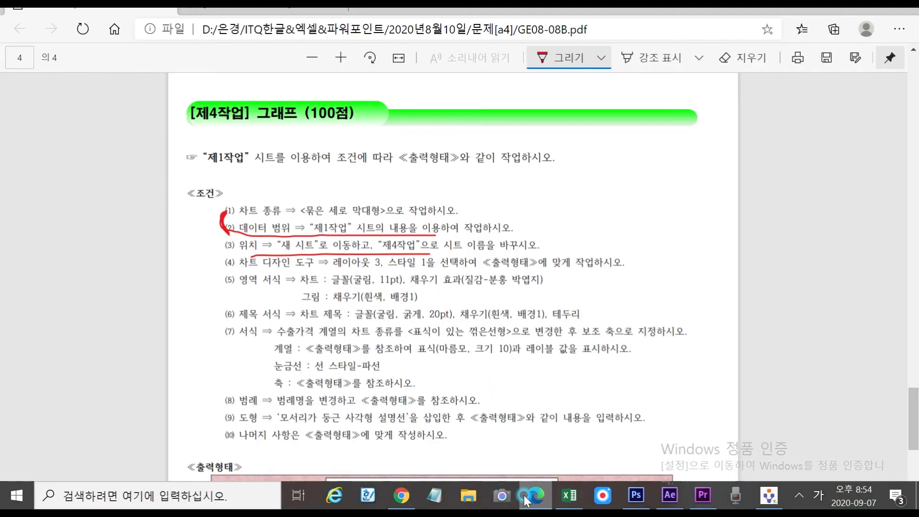
mouse_move(287, 295)
left_mouse_down()
mouse_move(323, 275)
mouse_move(294, 287)
mouse_move(311, 302)
mouse_move(316, 287)
mouse_move(321, 297)
left_mouse_up()
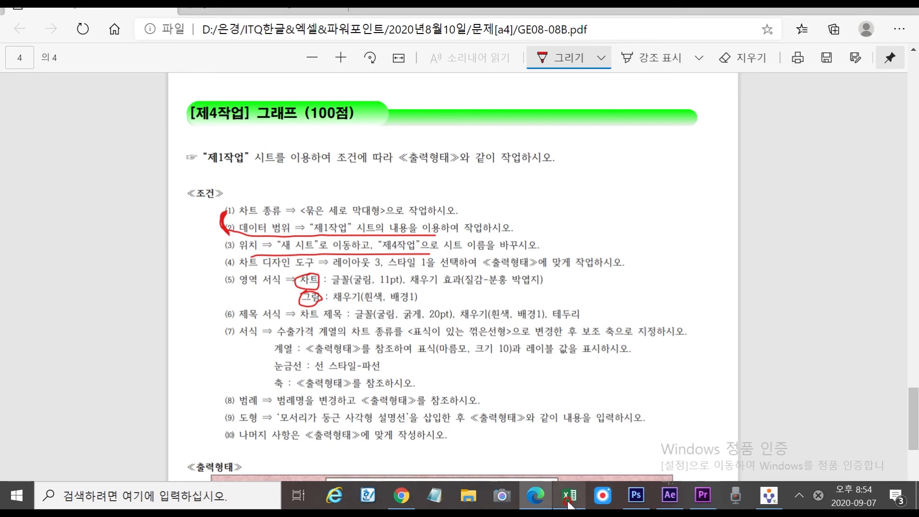
scroll(568, 341, "down", 4)
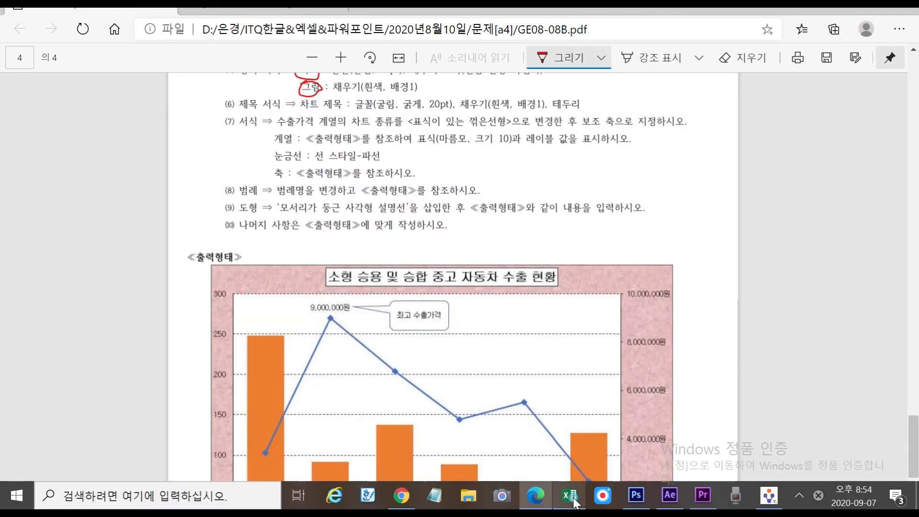
left_click(575, 501)
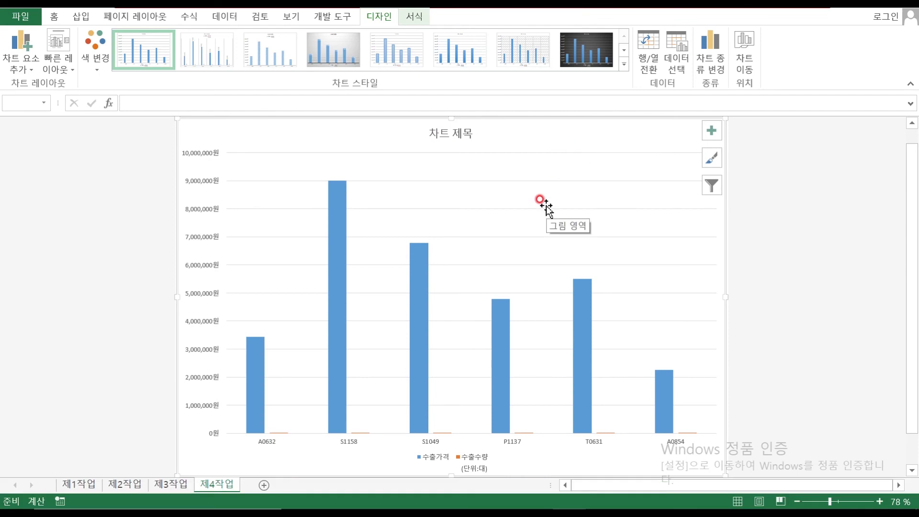
Set all chart text to the 굴림 font at size 12
left_click(612, 131)
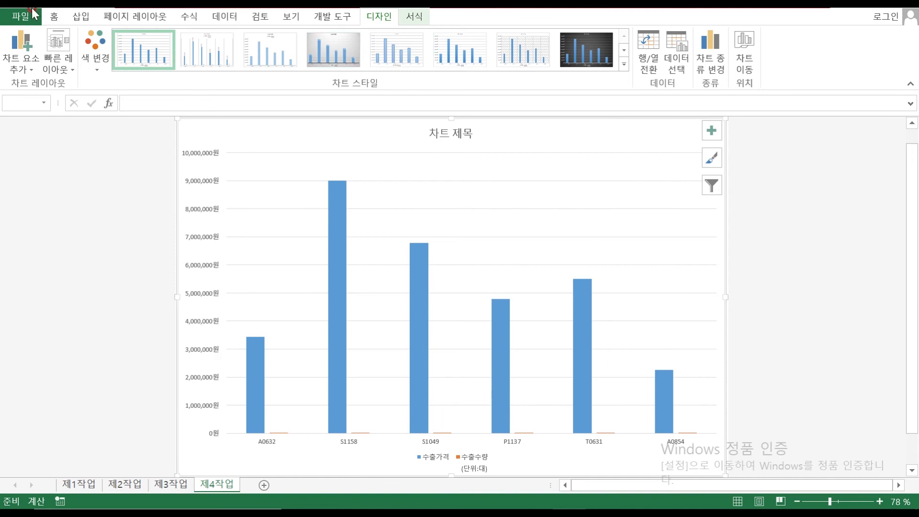
left_click(54, 16)
left_click(142, 41)
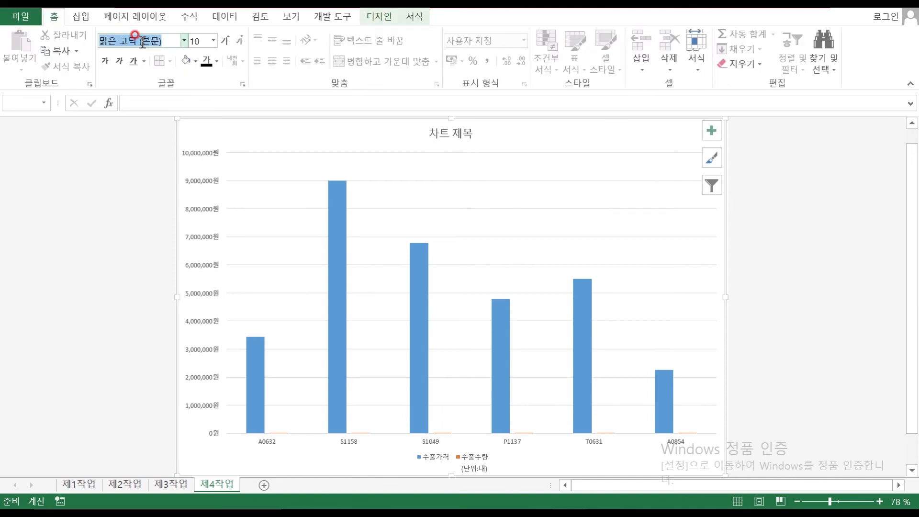
type("ㄱ")
type("림")
key("Return")
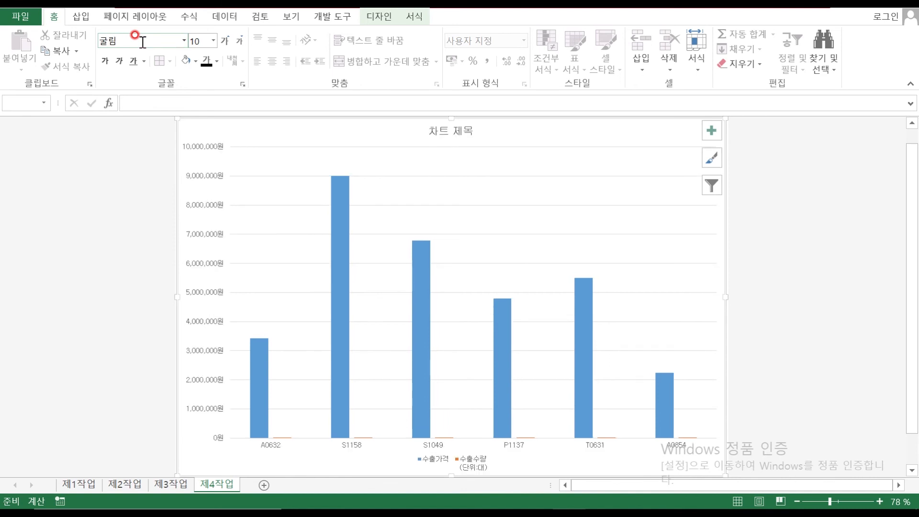
left_click(196, 42)
type("12")
key("Return")
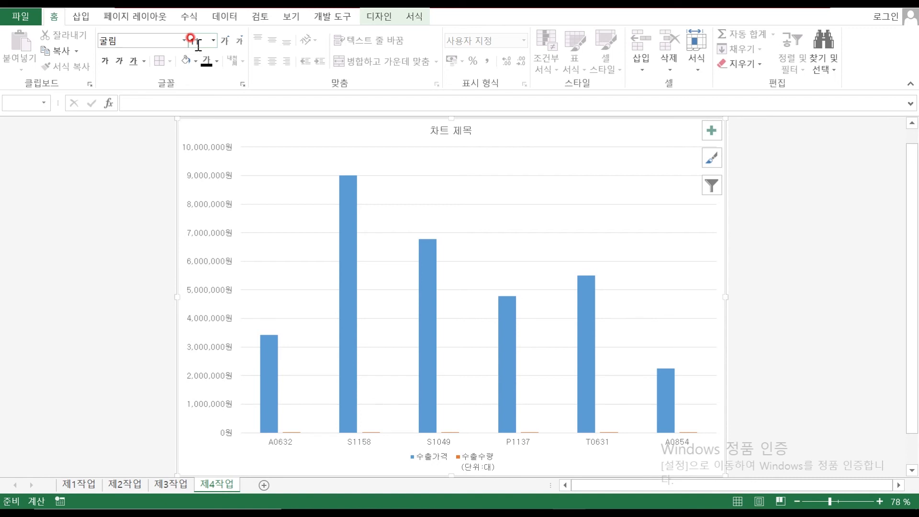
left_click(414, 17)
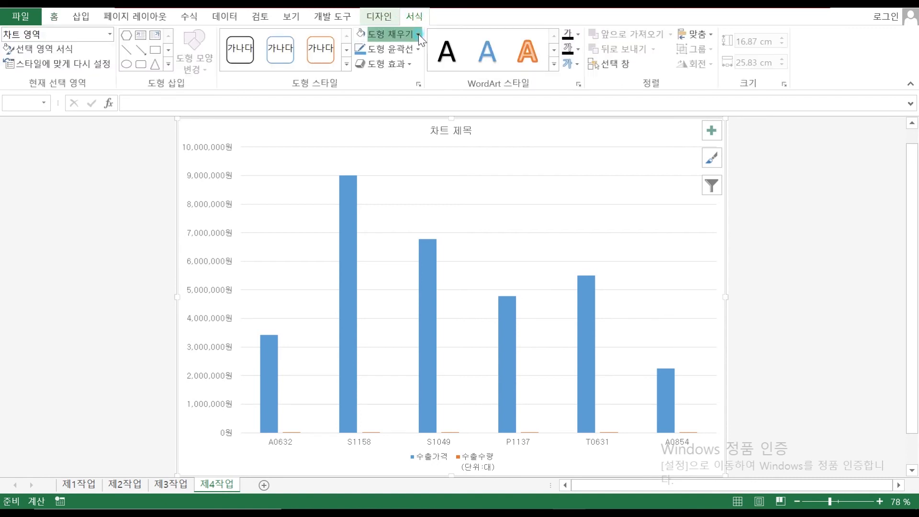
Fill the chart area with the pink tissue-paper texture
left_click(419, 34)
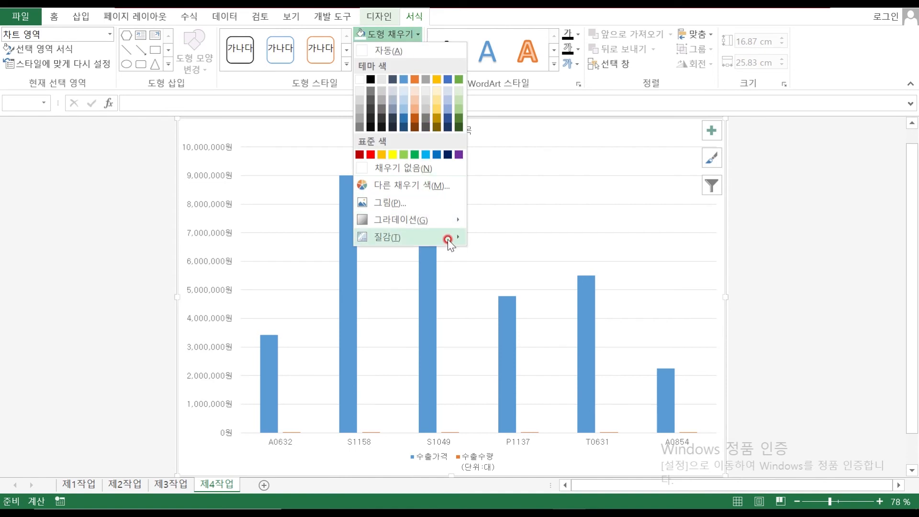
mouse_move(448, 239)
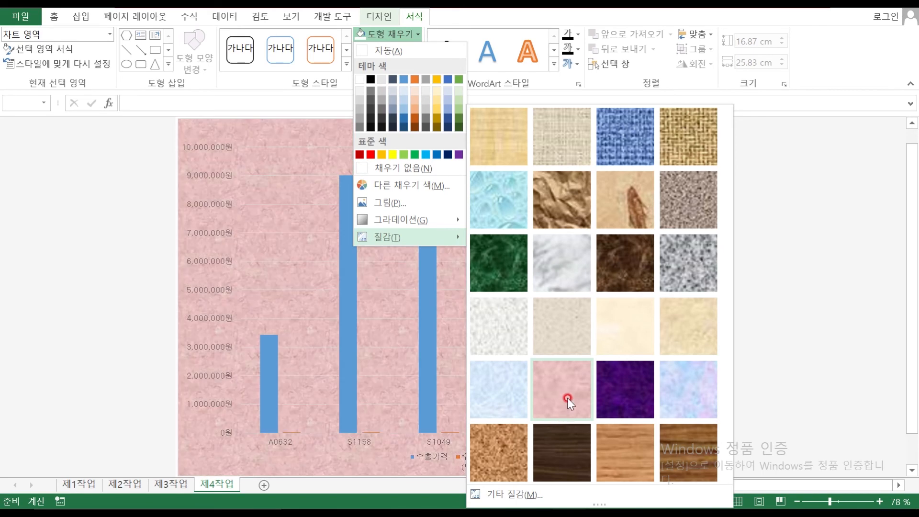
left_click(567, 400)
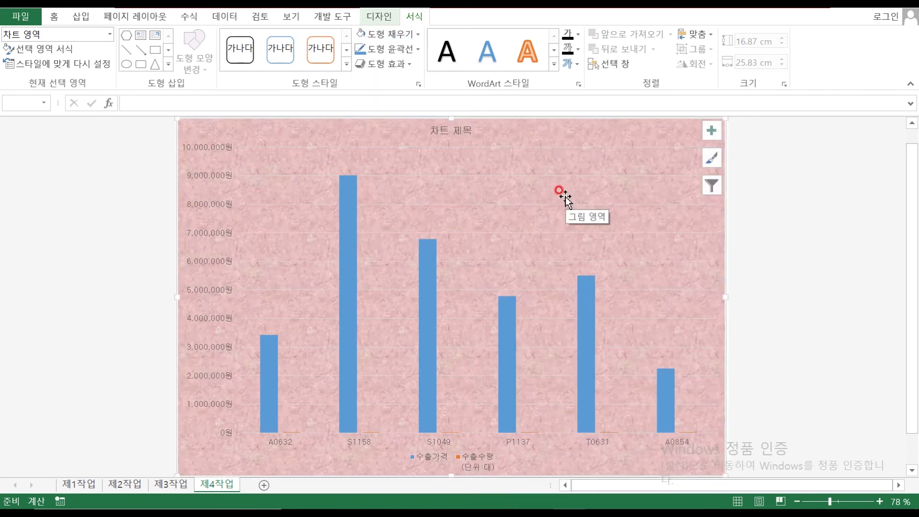
Give the plot area a plain white fill
left_click(428, 187)
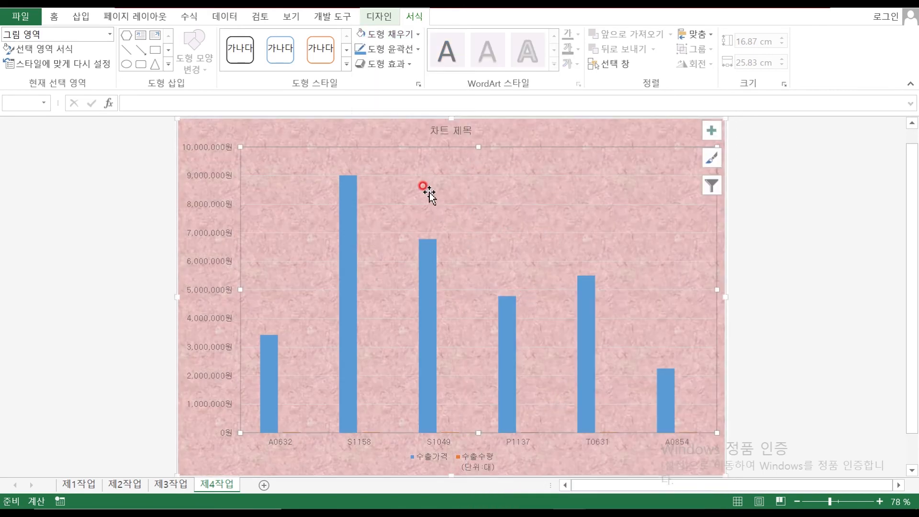
left_click(418, 34)
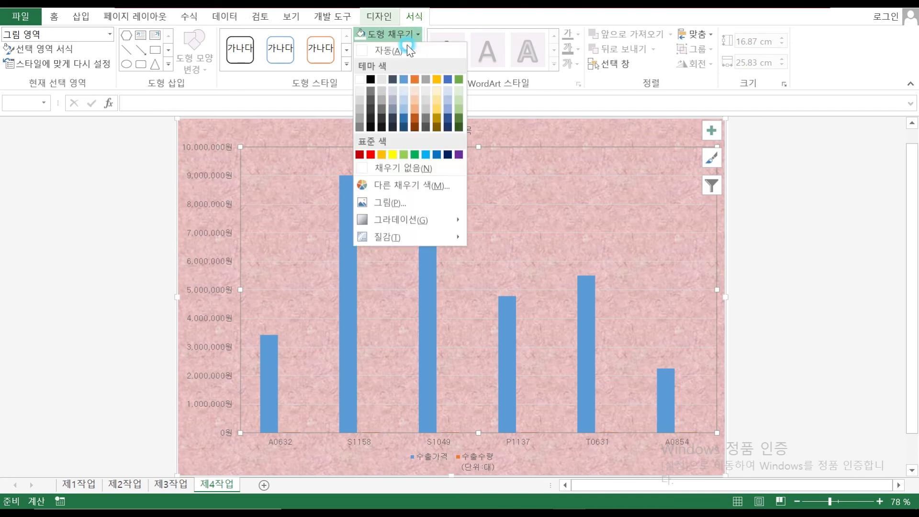
left_click(363, 55)
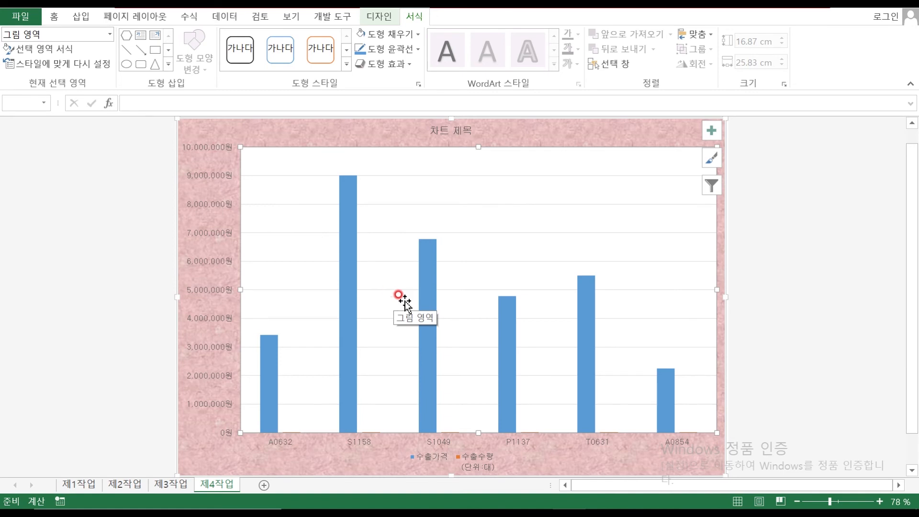
left_click(450, 130)
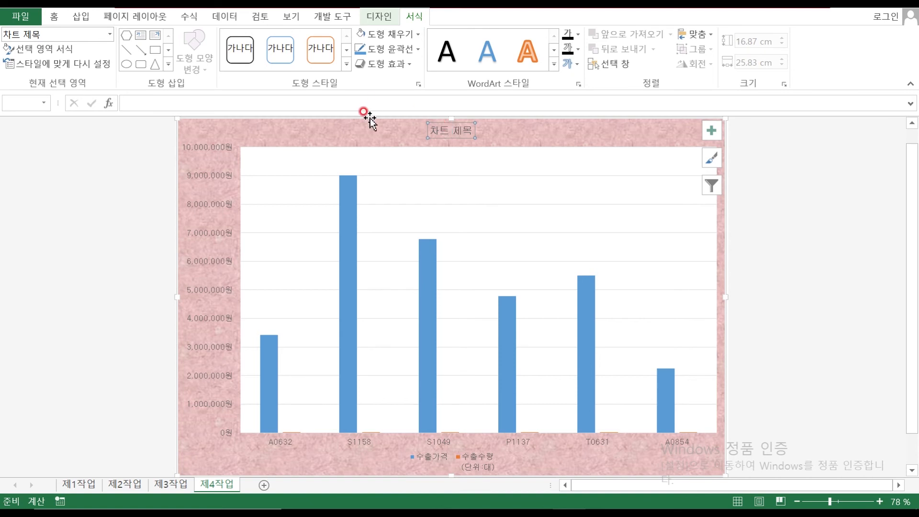
Make the chart title bold, size 20, with a white fill
left_click(54, 17)
left_click(142, 41)
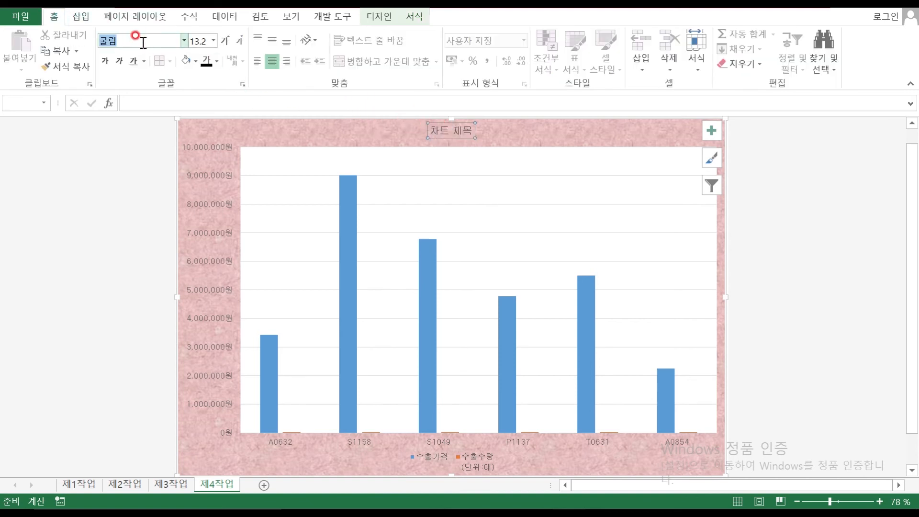
left_click(105, 61)
left_click(209, 44)
type("20")
key("Return")
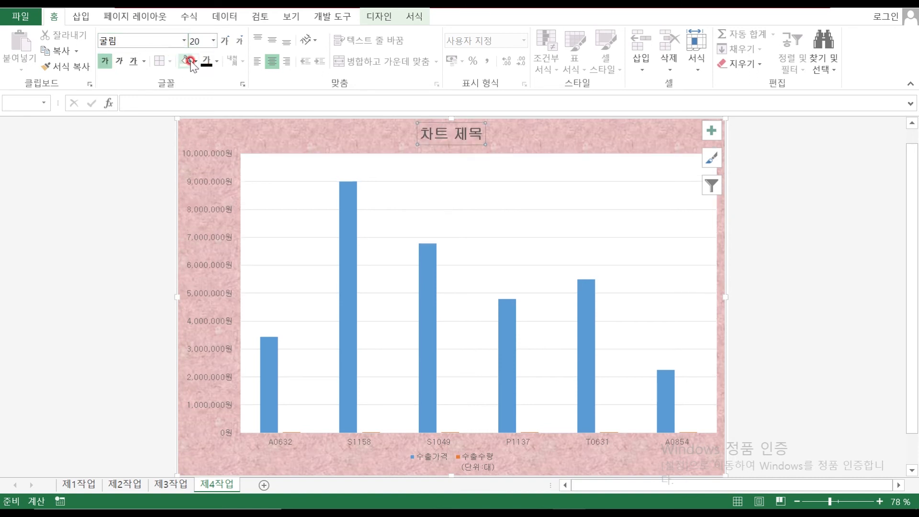
left_click(186, 61)
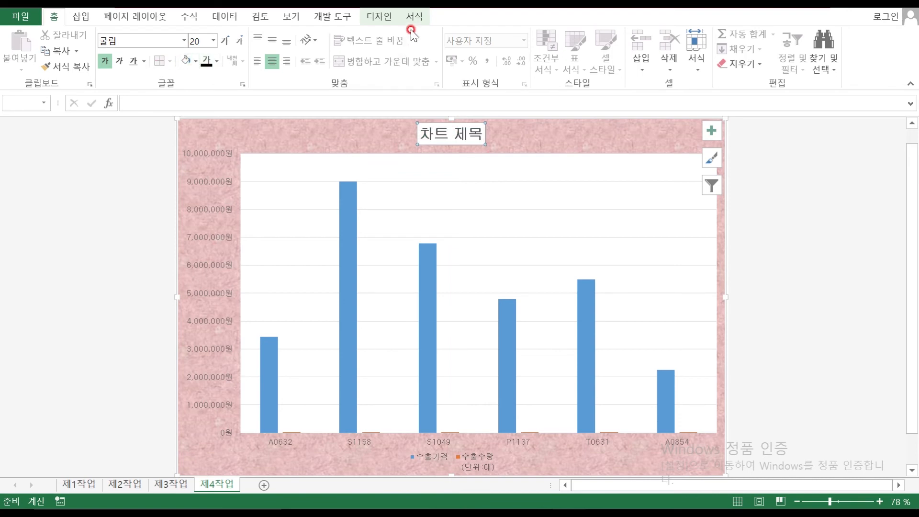
left_click(418, 16)
left_click(535, 496)
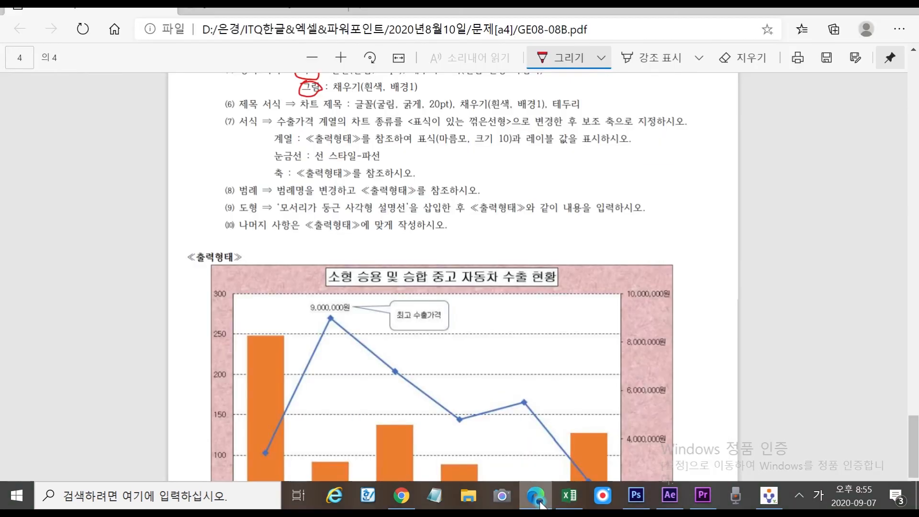
Mark the 테두리 and 분홍 박엽지 texture conditions in the PDF, adding a handwritten note
scroll(651, 213, "up", 3)
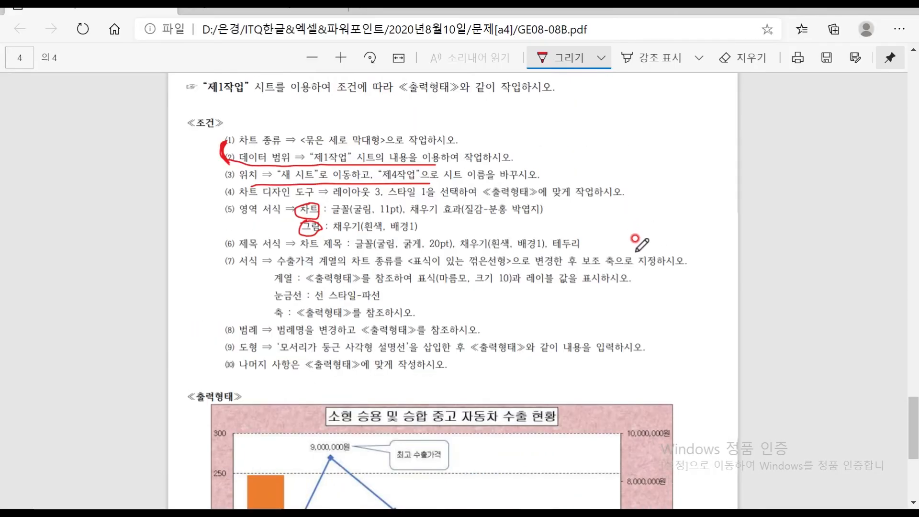
mouse_move(567, 249)
left_mouse_down()
mouse_move(555, 248)
mouse_move(574, 240)
mouse_move(567, 254)
left_mouse_up()
mouse_move(524, 217)
left_mouse_down()
mouse_move(486, 219)
mouse_move(488, 204)
mouse_move(534, 213)
mouse_move(556, 237)
mouse_move(588, 223)
mouse_move(604, 239)
mouse_move(617, 225)
mouse_move(622, 249)
left_mouse_up()
mouse_move(632, 214)
left_mouse_down()
mouse_move(631, 236)
mouse_move(655, 240)
mouse_move(667, 277)
left_mouse_up()
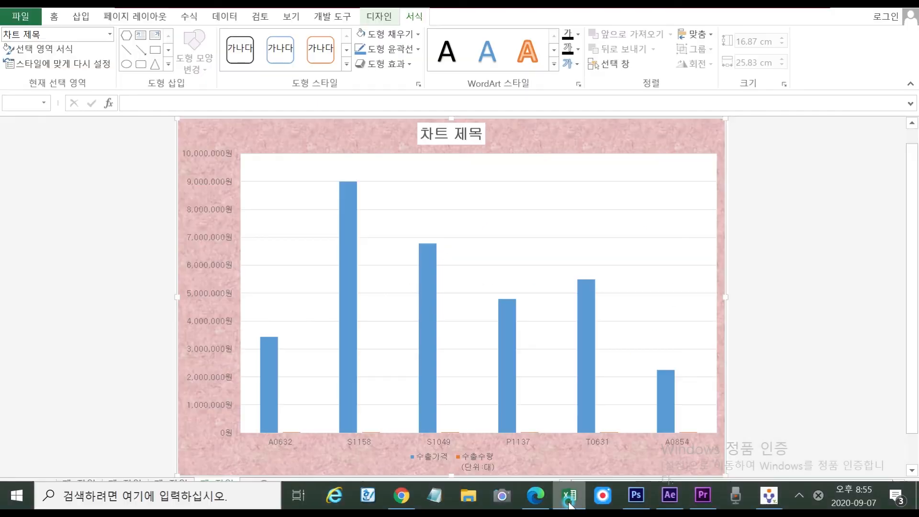
left_click(570, 495)
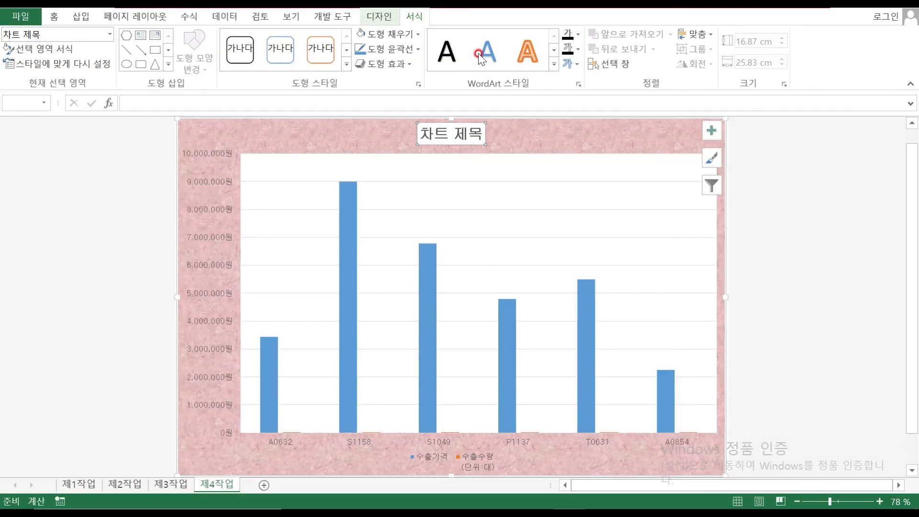
Give the chart title a solid outline border
left_click(416, 33)
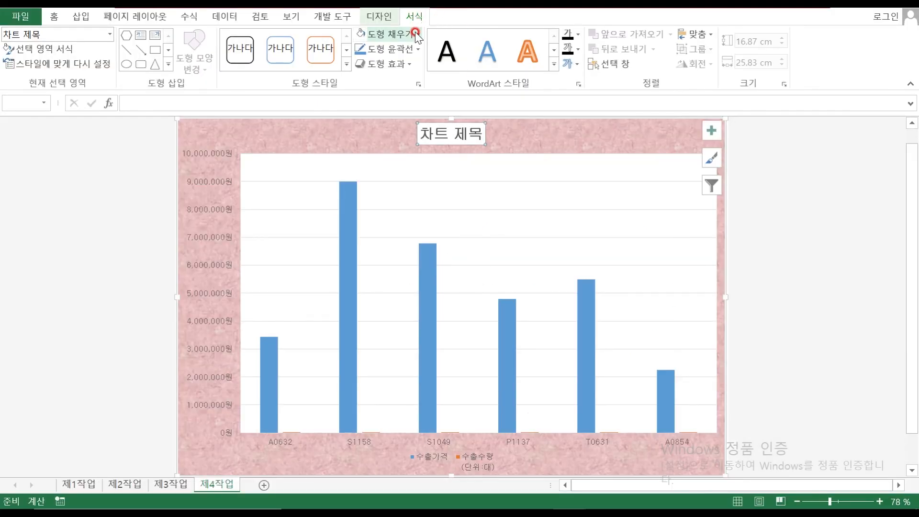
left_click(417, 48)
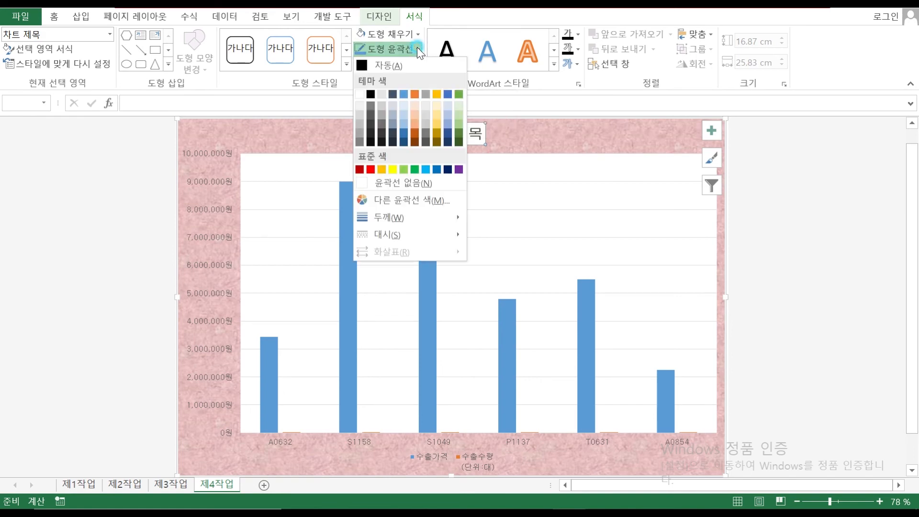
left_click(419, 50)
Replace the title text with '소형 승용 및 승합 중고 자동차 수출 현황'
left_click(439, 127)
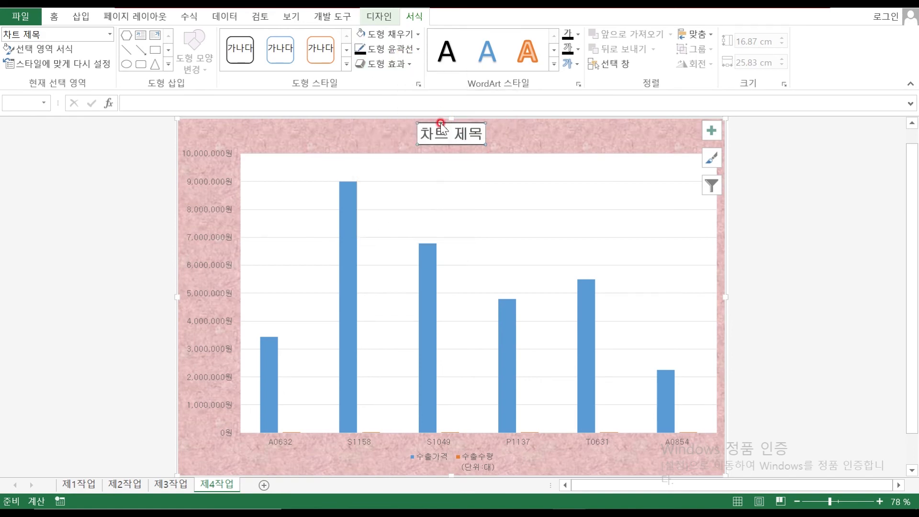
triple_click(445, 134)
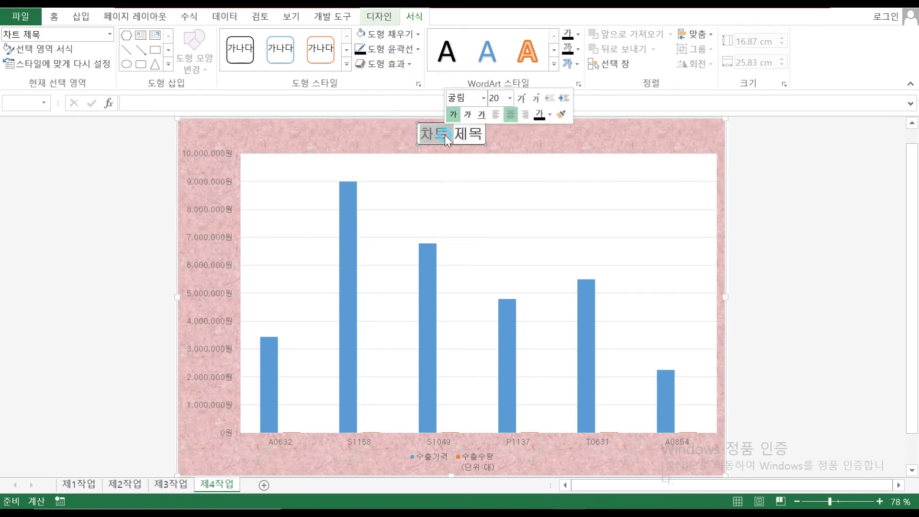
double_click(445, 136)
left_click(445, 135)
triple_click(445, 134)
type("소형")
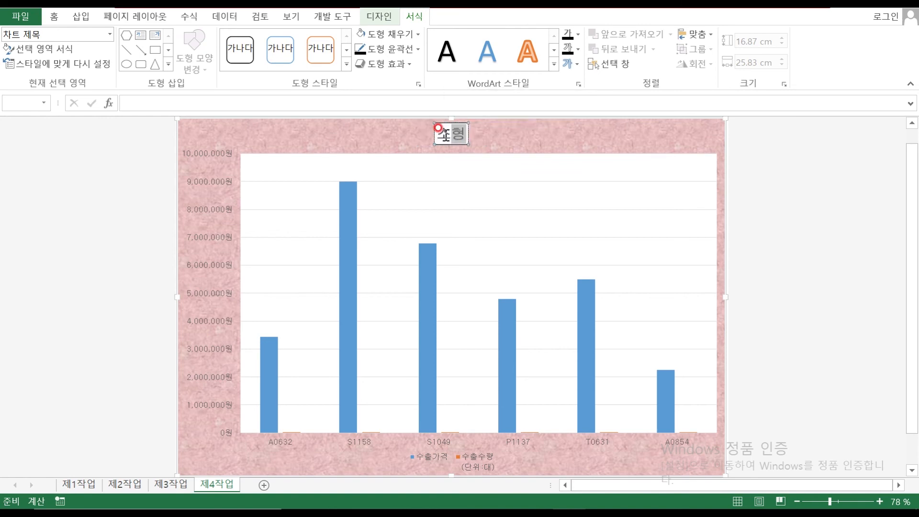
type(" 스ㅇ요ㅇ 및 승합 주ㅇ고 자동차 수추ㄹ 현황")
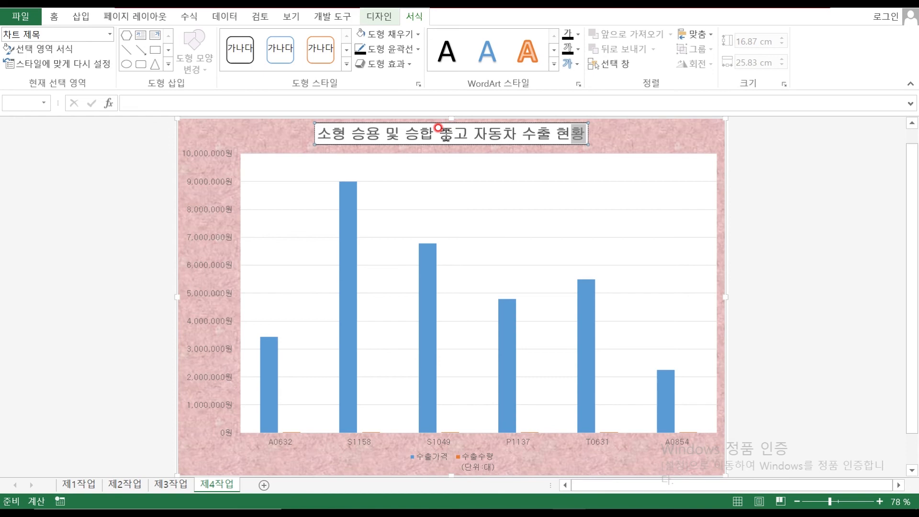
mouse_move(529, 508)
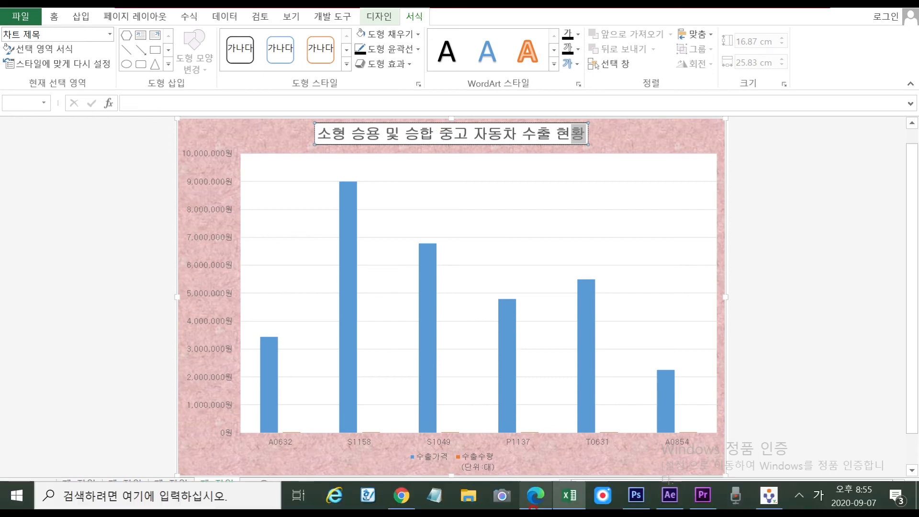
Circle 수출가격 계열 and underline the marker-line and secondary-axis phrases of condition (7)
left_click(535, 498)
mouse_move(293, 269)
left_mouse_down()
mouse_move(335, 259)
mouse_move(283, 255)
mouse_move(344, 263)
mouse_move(289, 274)
left_mouse_up()
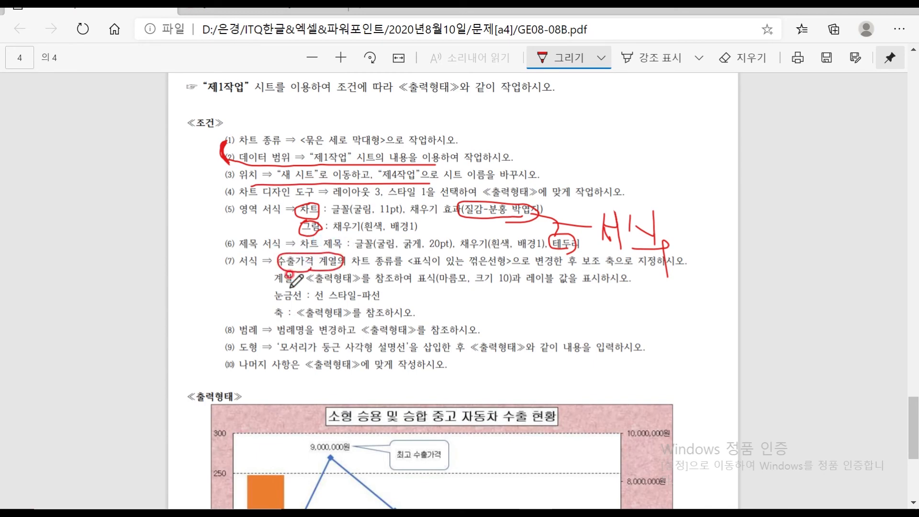
scroll(259, 330, "down", 5)
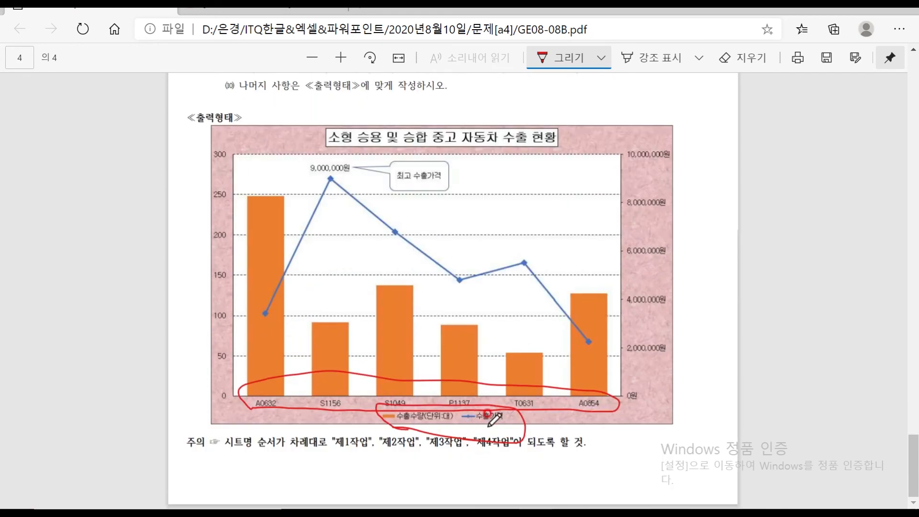
scroll(308, 335, "up", 8)
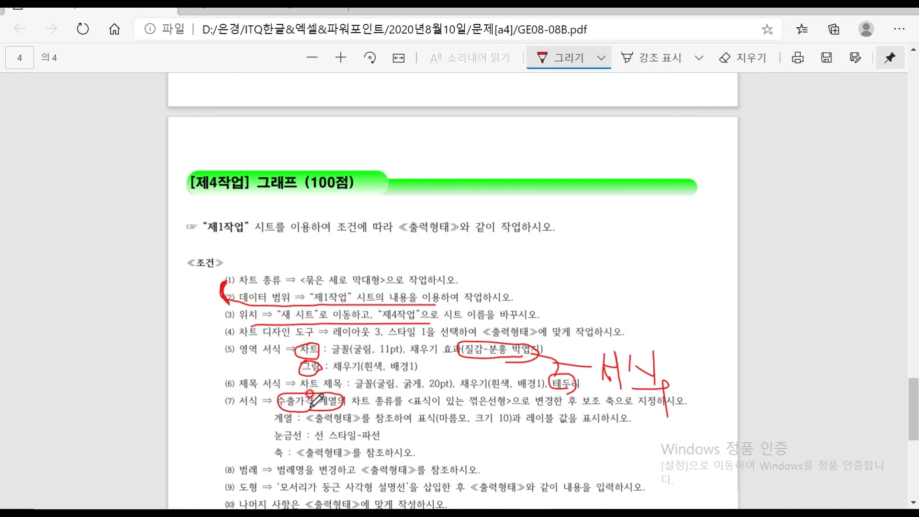
left_click_drag(352, 408, 499, 411)
left_click_drag(579, 408, 626, 404)
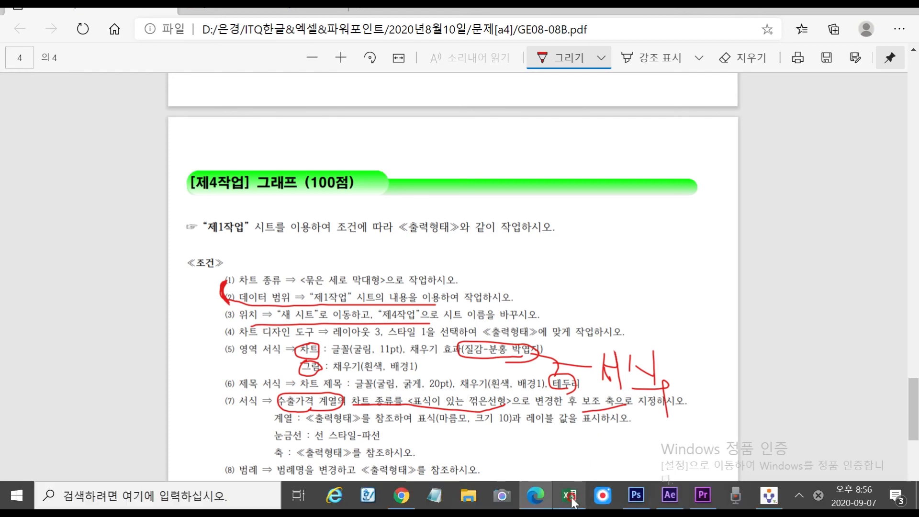
left_click(572, 500)
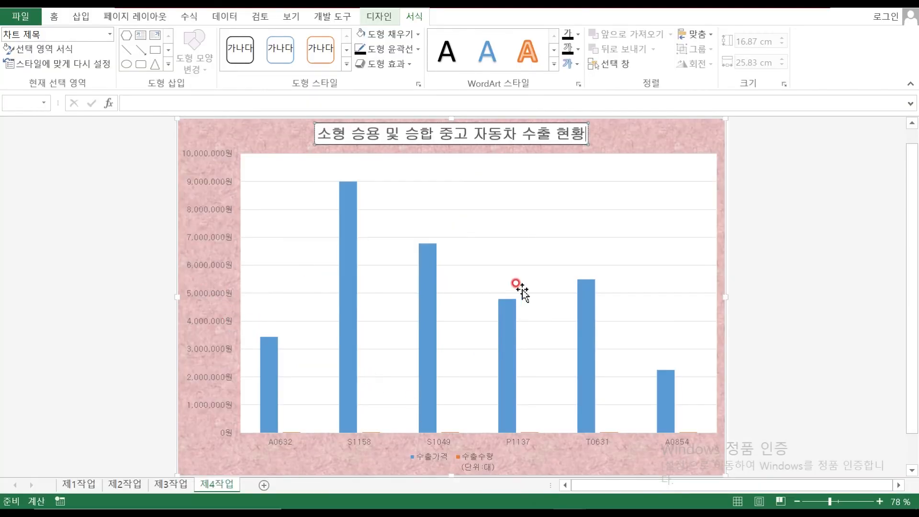
Plot the 수출가격 series on the secondary axis and open its series chart-type settings
left_click(588, 315)
left_click(587, 315)
double_click(587, 315)
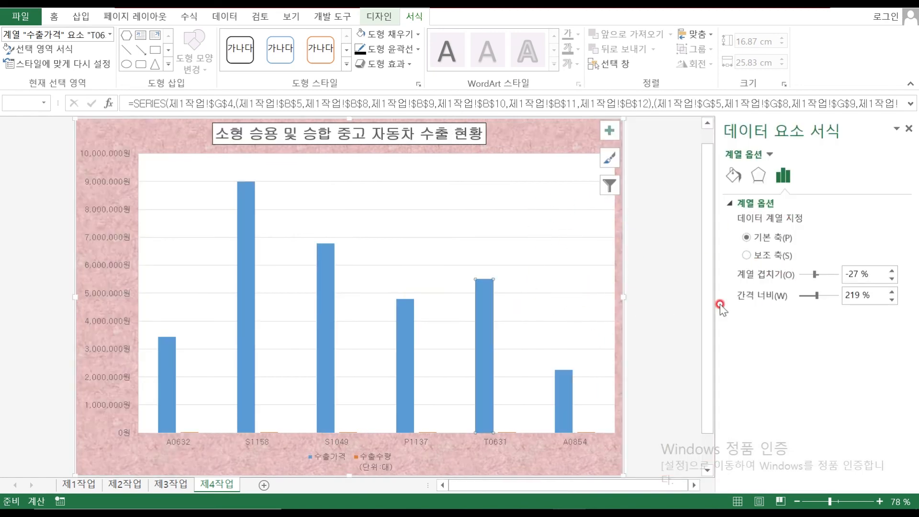
left_click(754, 258)
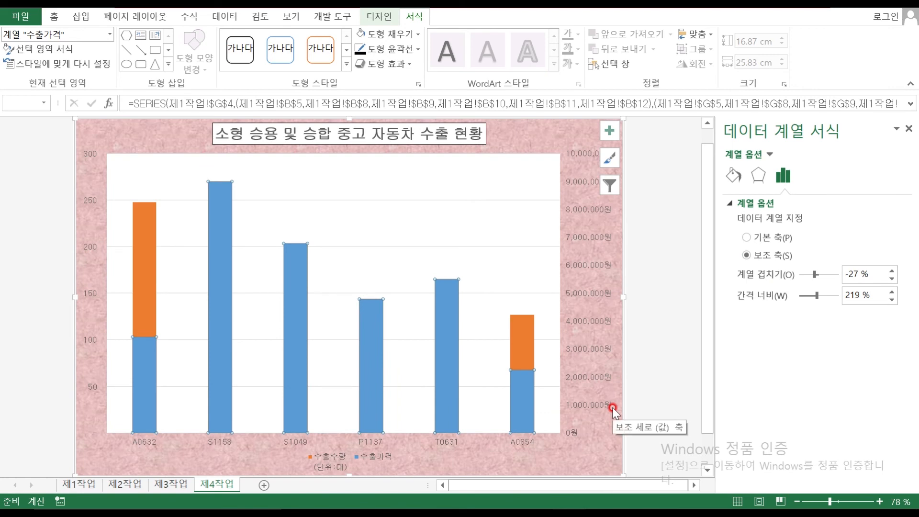
mouse_move(444, 298)
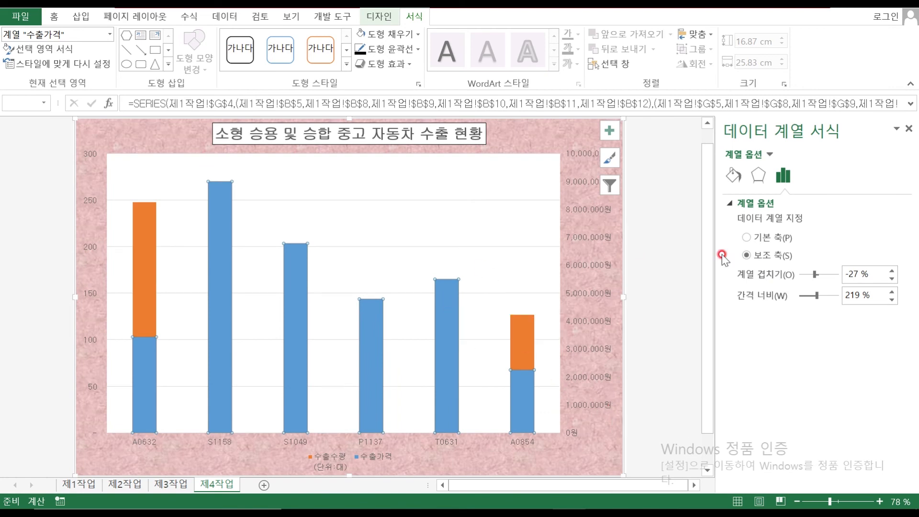
right_click(447, 297)
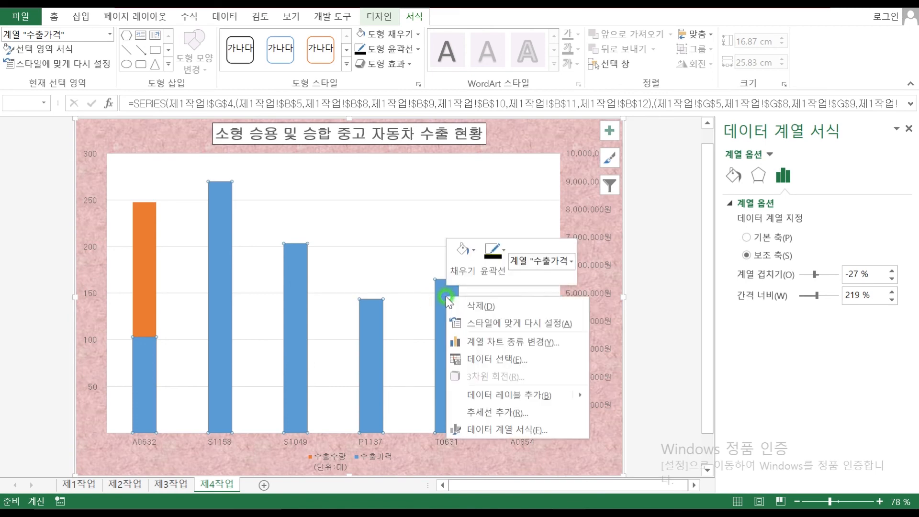
left_click(526, 341)
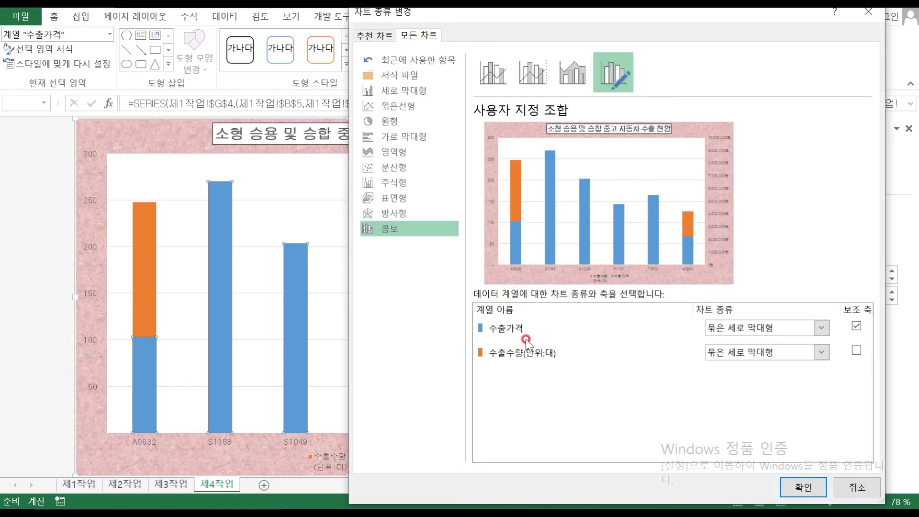
Set a combo chart: 수출가격 as marker line on secondary axis, 수출수량 as clustered columns
left_click(436, 106)
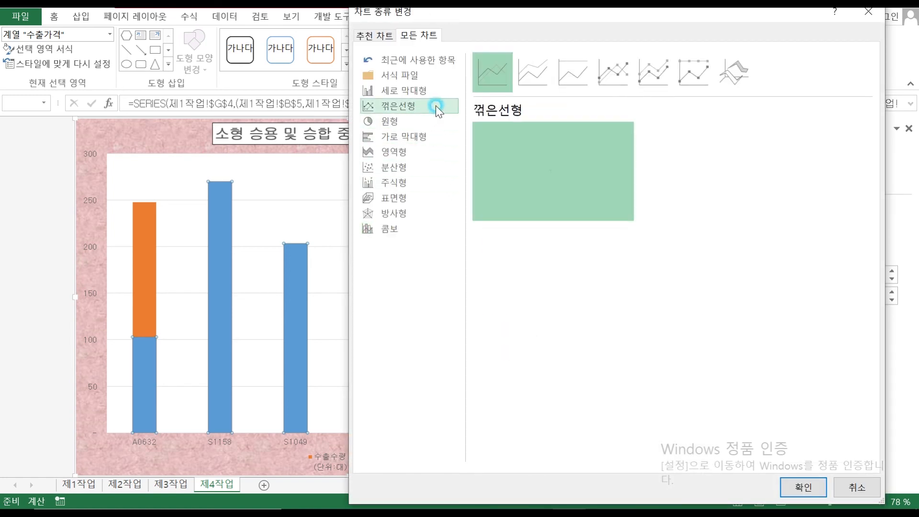
left_click(605, 72)
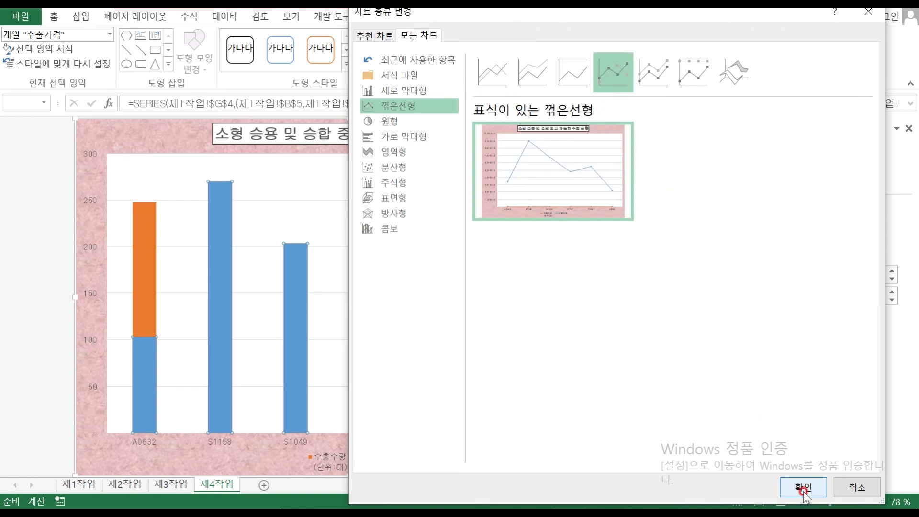
left_click(394, 229)
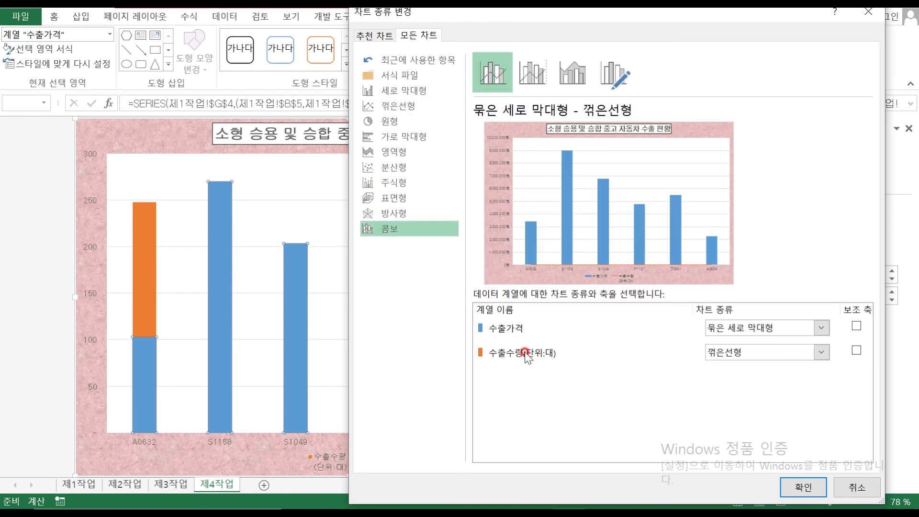
left_click(788, 329)
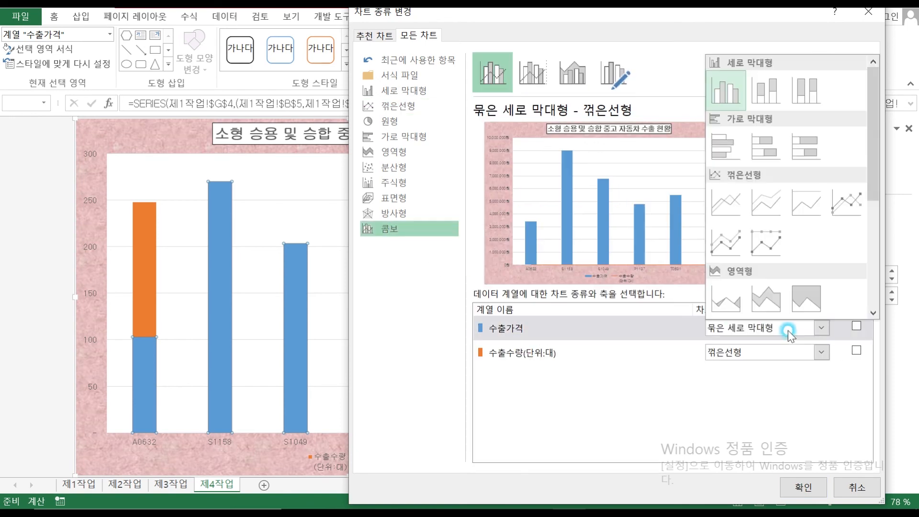
left_click(859, 211)
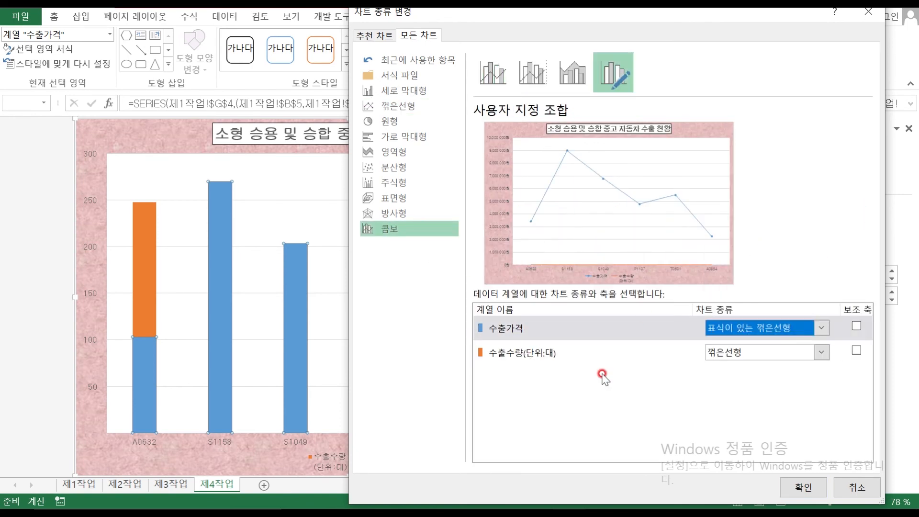
left_click(770, 353)
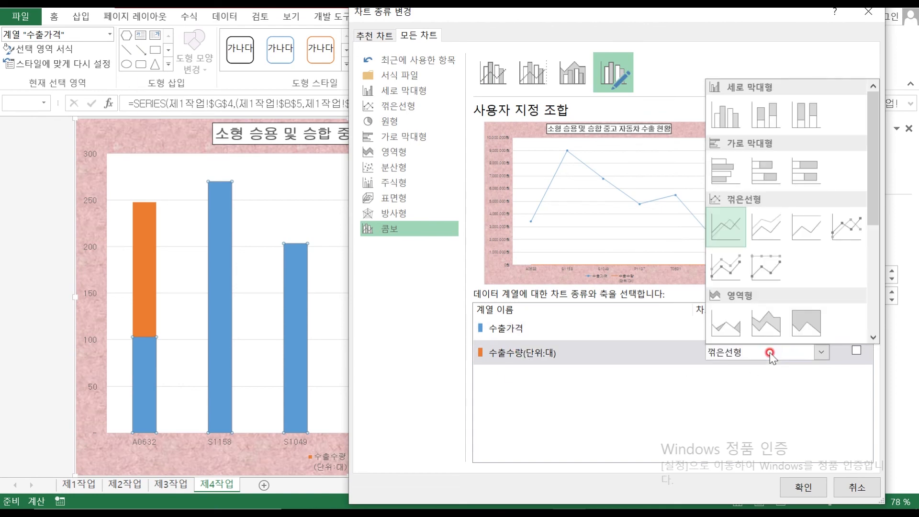
left_click(726, 115)
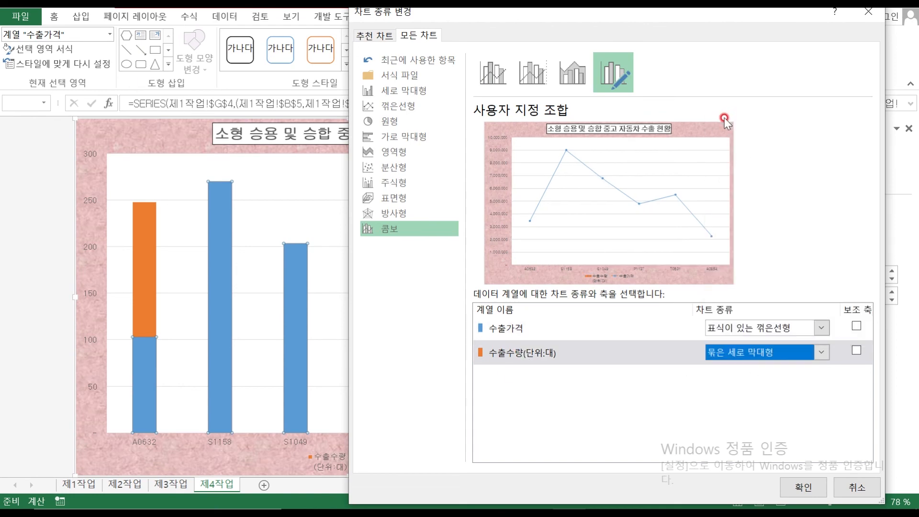
left_click(766, 355)
left_click(858, 327)
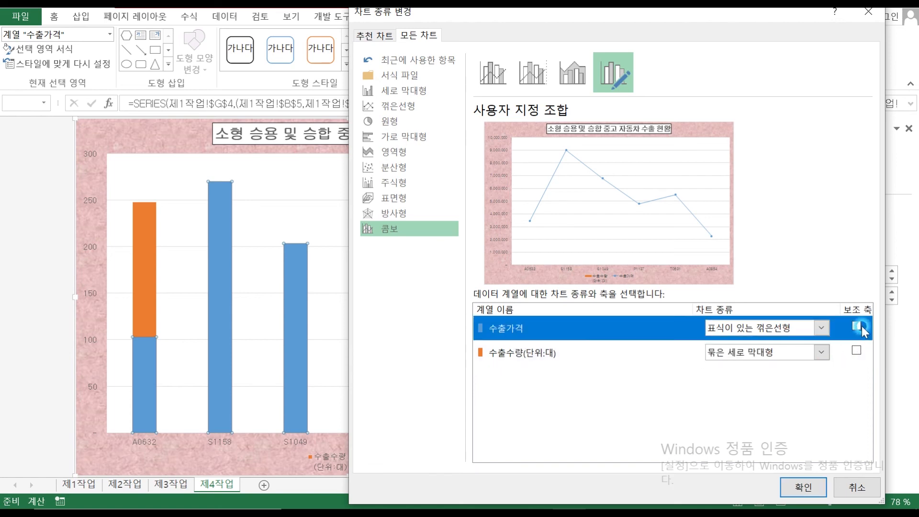
left_click(777, 327)
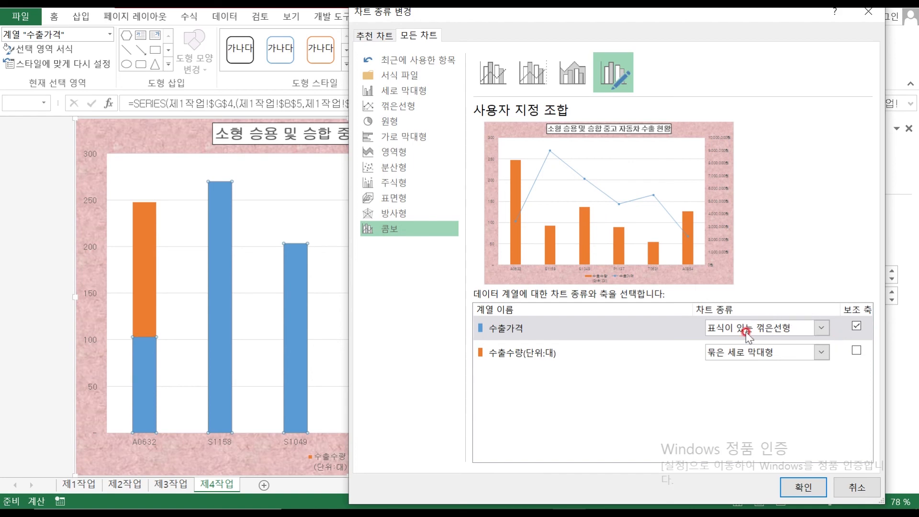
left_click(801, 488)
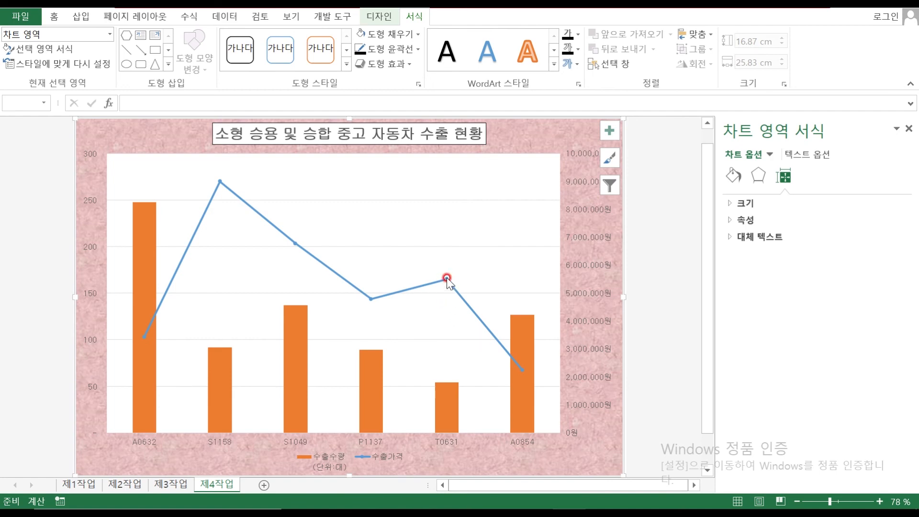
Select the 수출가격 line and bring up its Fill & Line marker settings
mouse_move(448, 279)
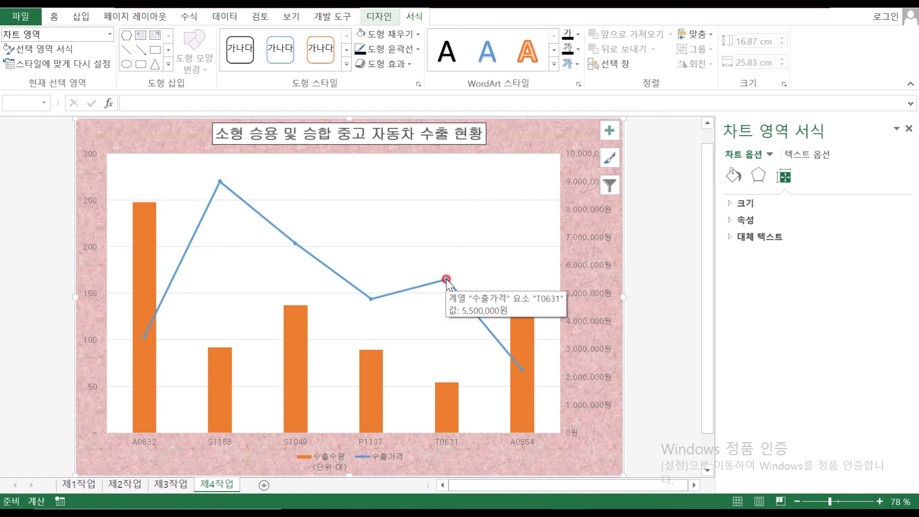
left_click(447, 280)
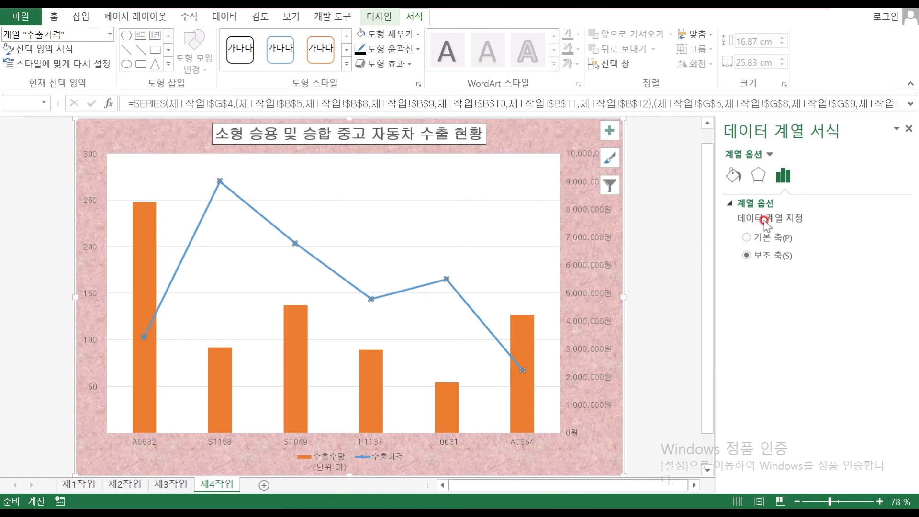
left_click(735, 176)
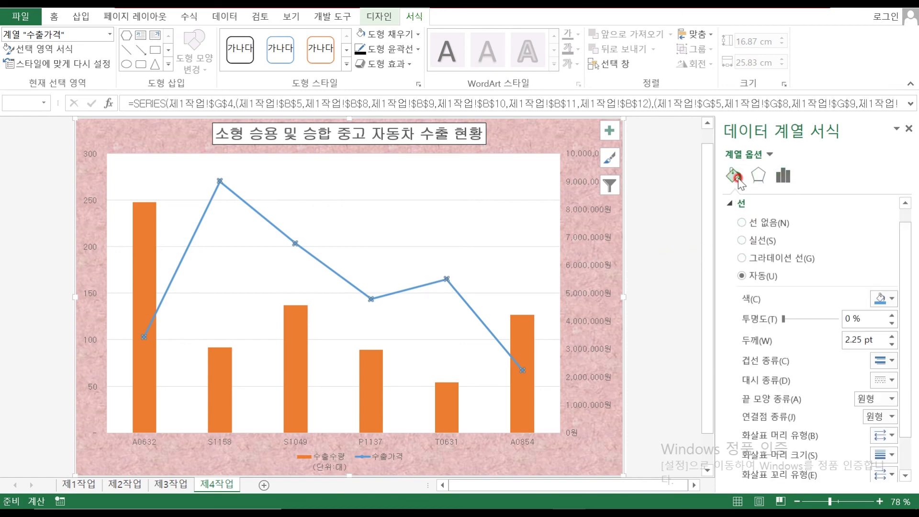
left_click(750, 177)
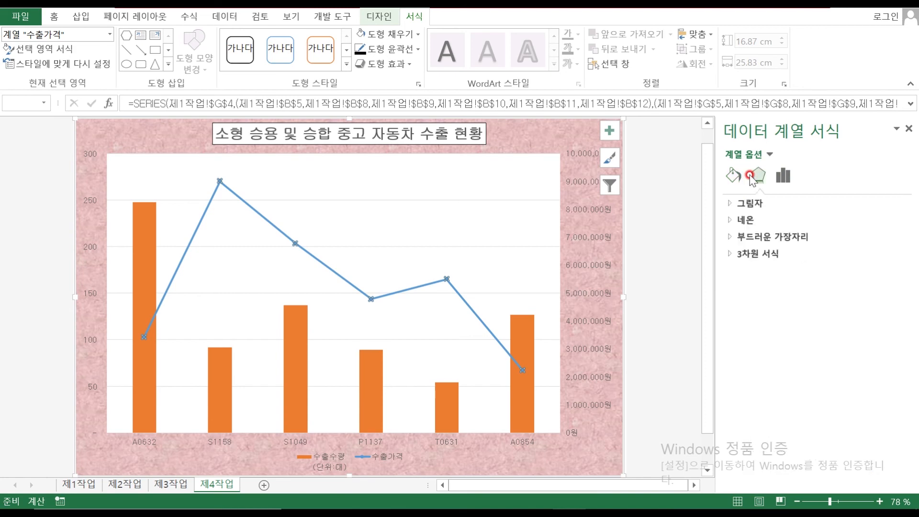
left_click(784, 176)
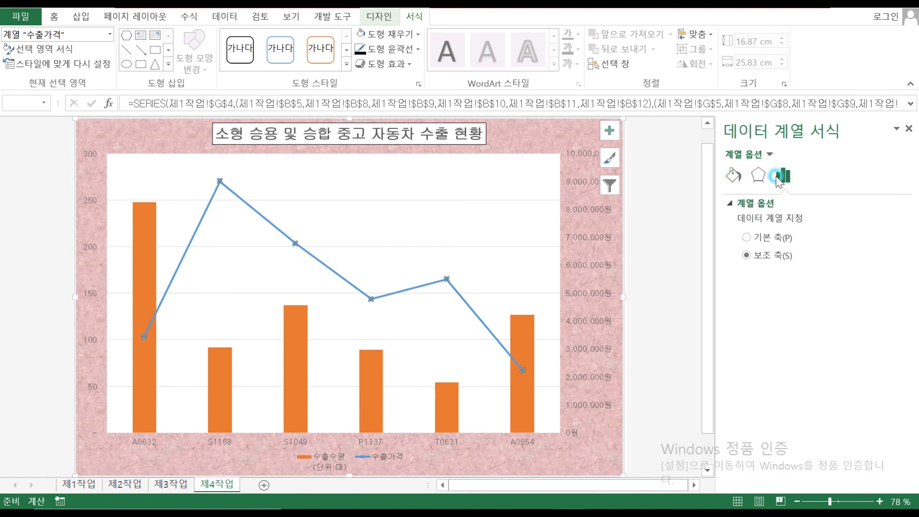
left_click(759, 177)
left_click(740, 180)
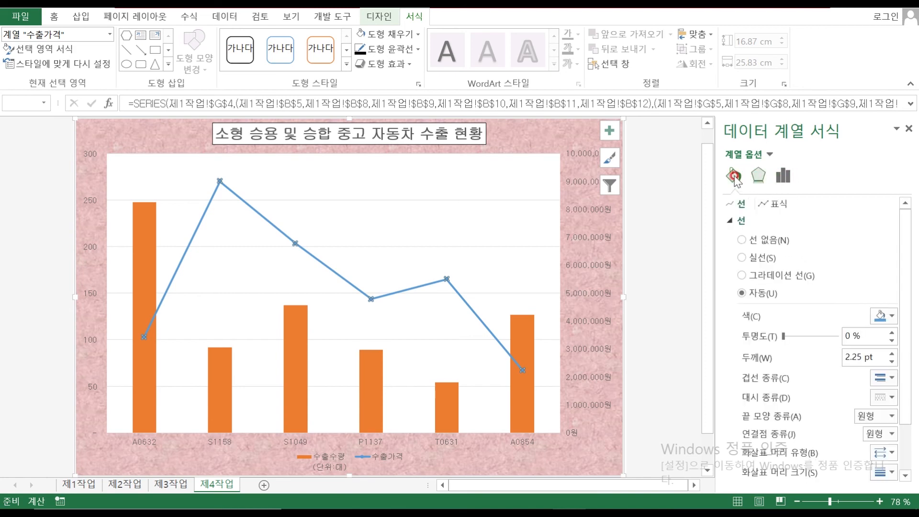
left_click(776, 208)
left_click(776, 205)
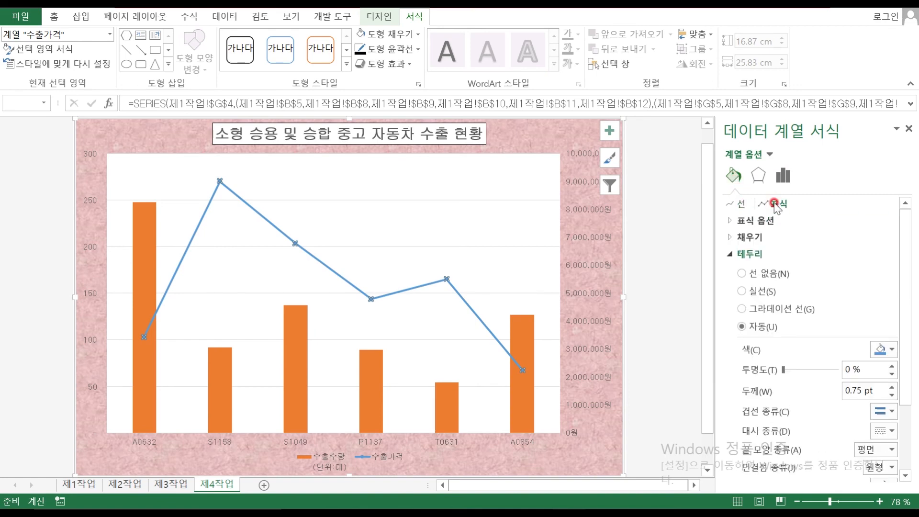
Set the price line markers to built-in diamonds at size 10
left_click(732, 221)
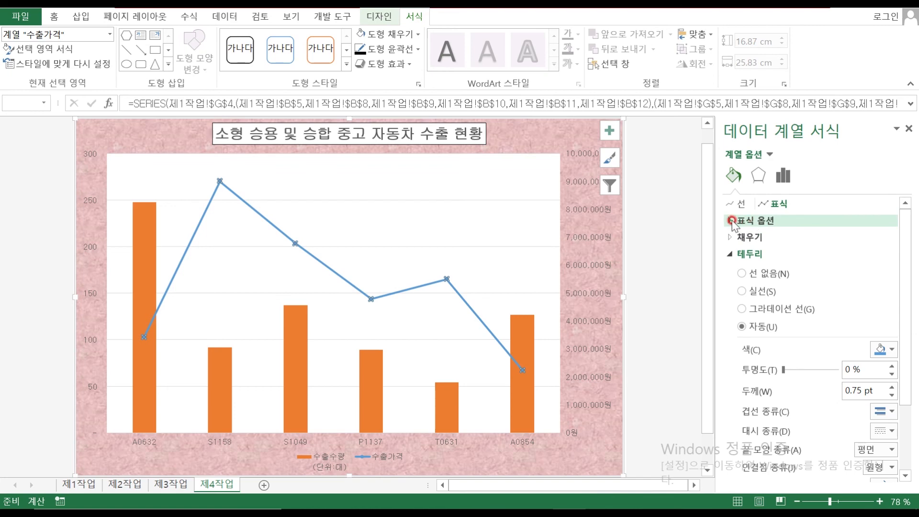
left_click(759, 265)
left_click(759, 273)
left_click(789, 293)
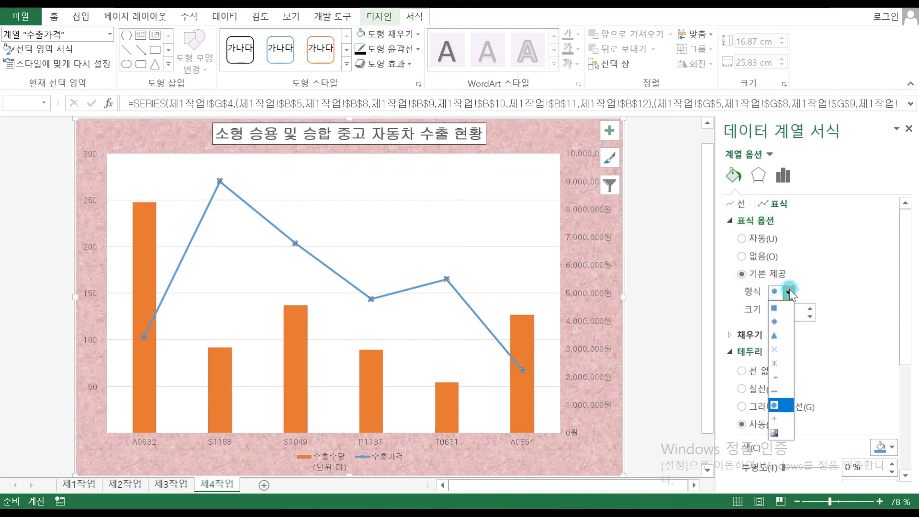
left_click(784, 321)
left_click(762, 314)
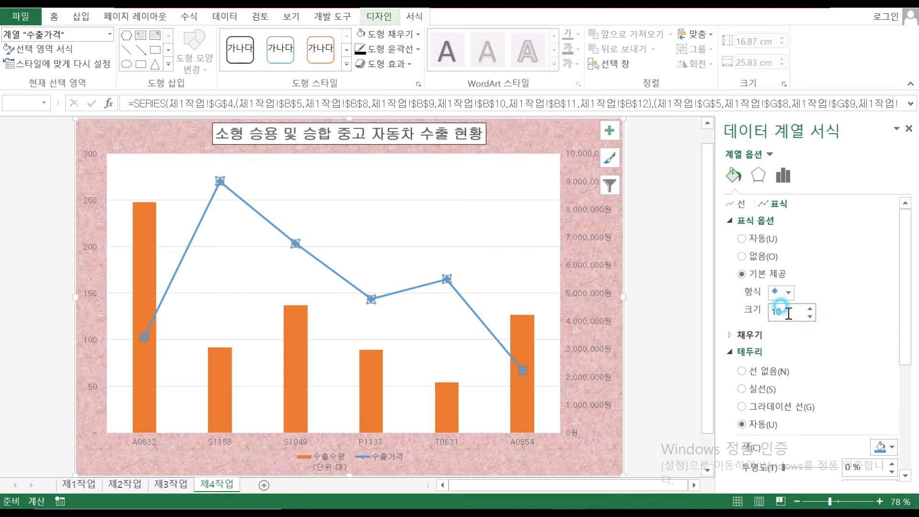
left_click(441, 285)
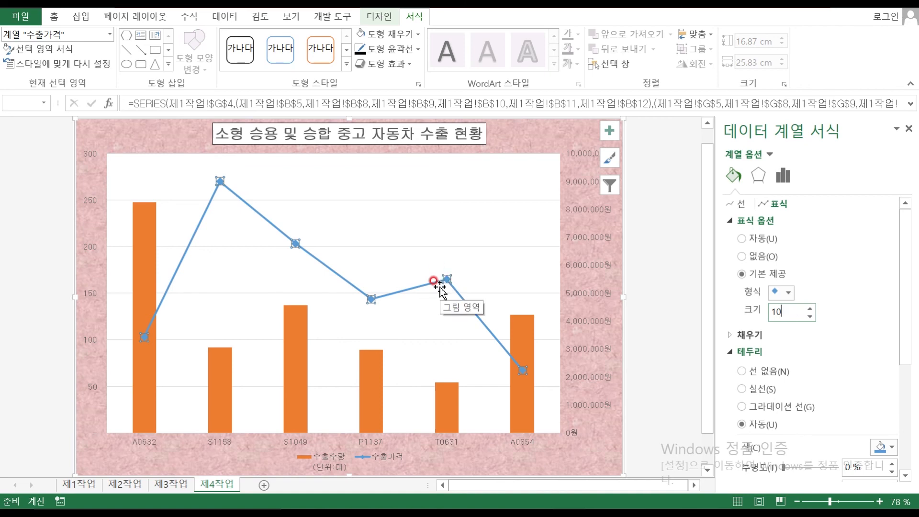
left_click(461, 202)
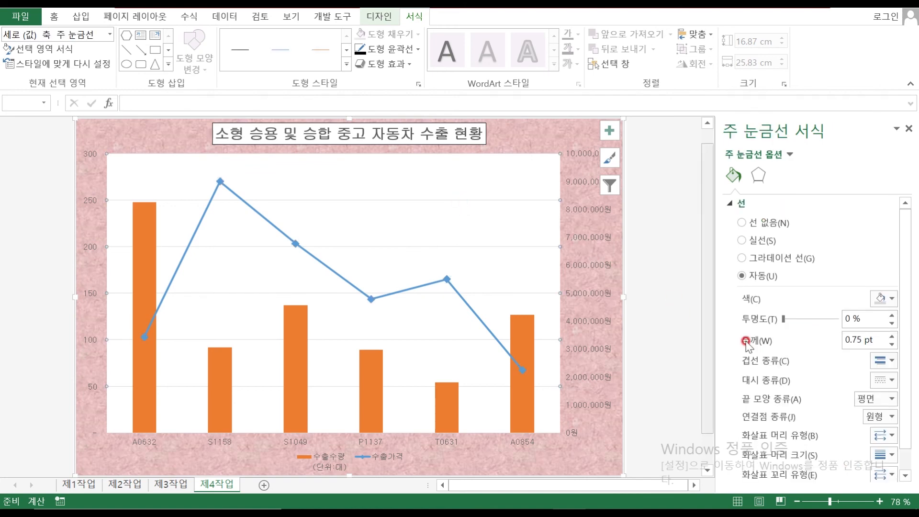
Set the major gridlines' dash type to Dash
left_click(890, 383)
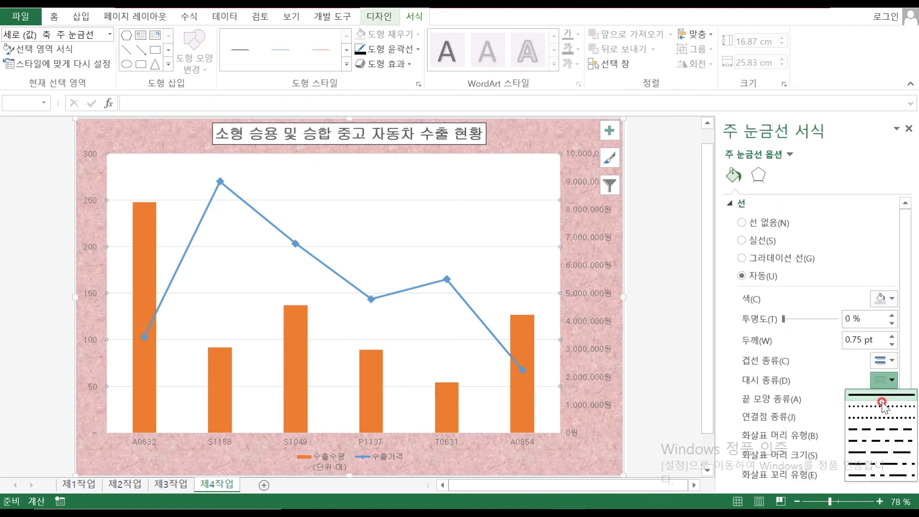
left_click(884, 429)
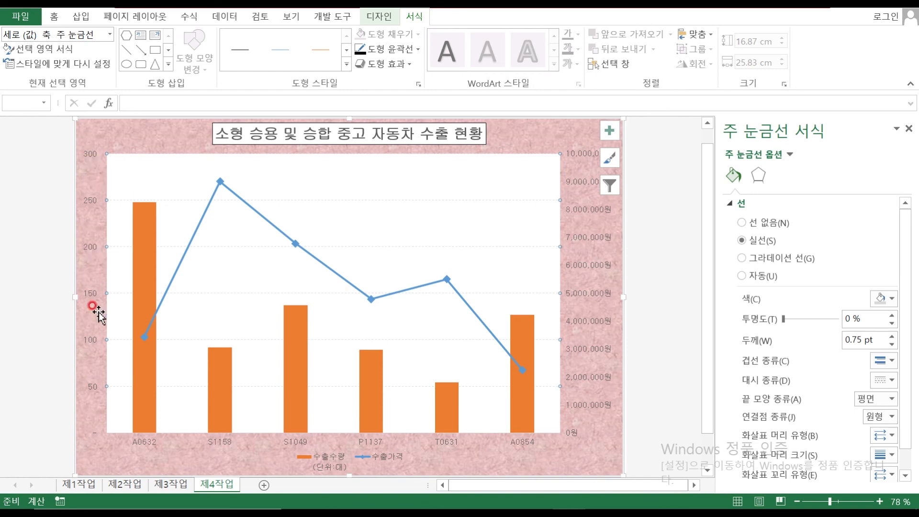
Format the left quantity axis numbers as Currency (통화) with the ₩ symbol removed
left_click(95, 434)
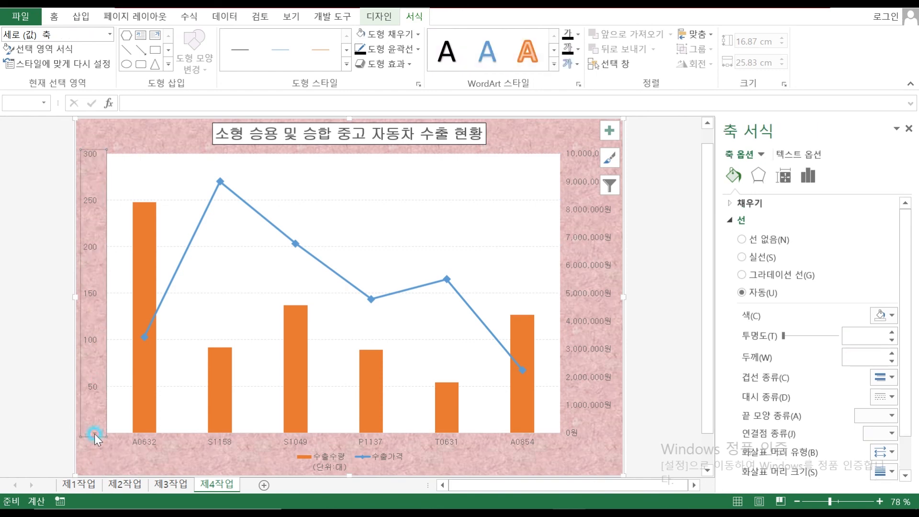
left_click(809, 176)
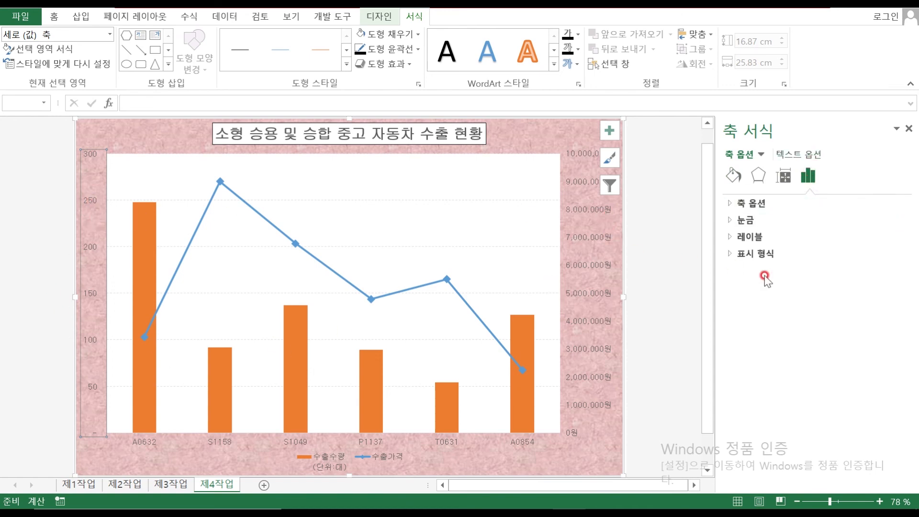
left_click(731, 254)
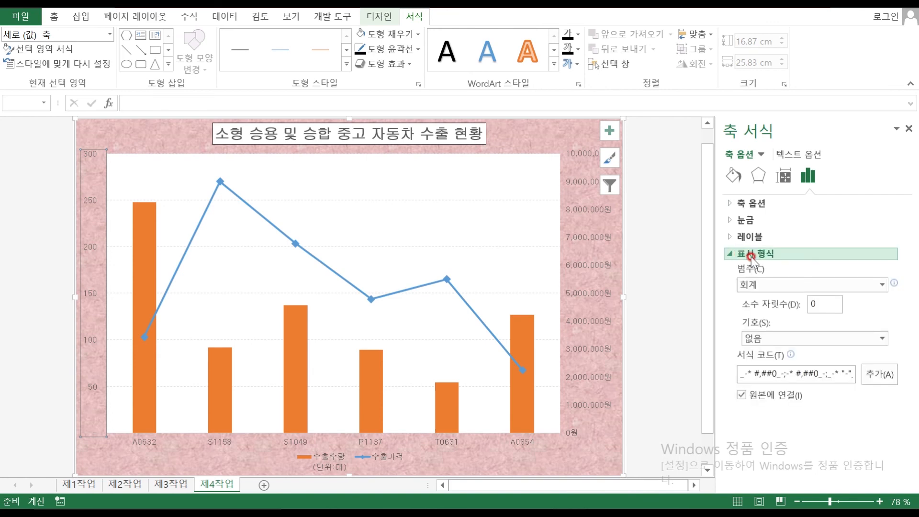
left_click(881, 282)
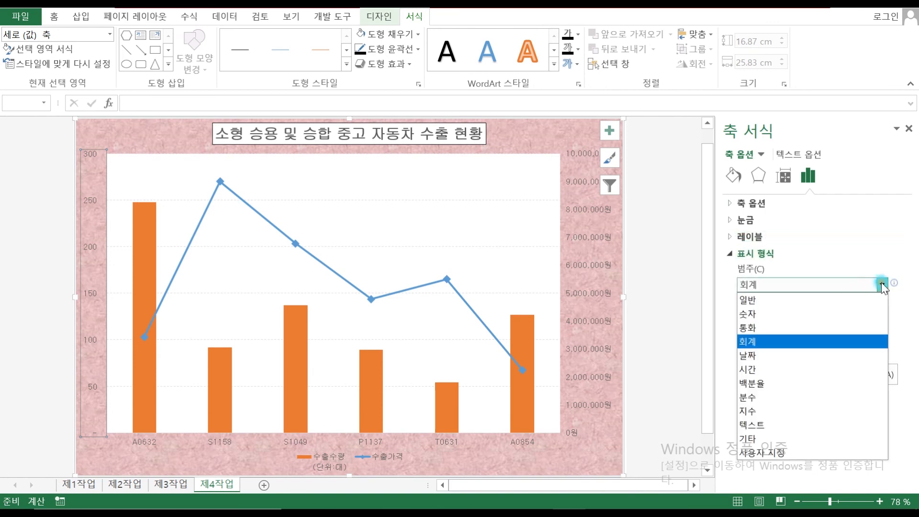
left_click(786, 324)
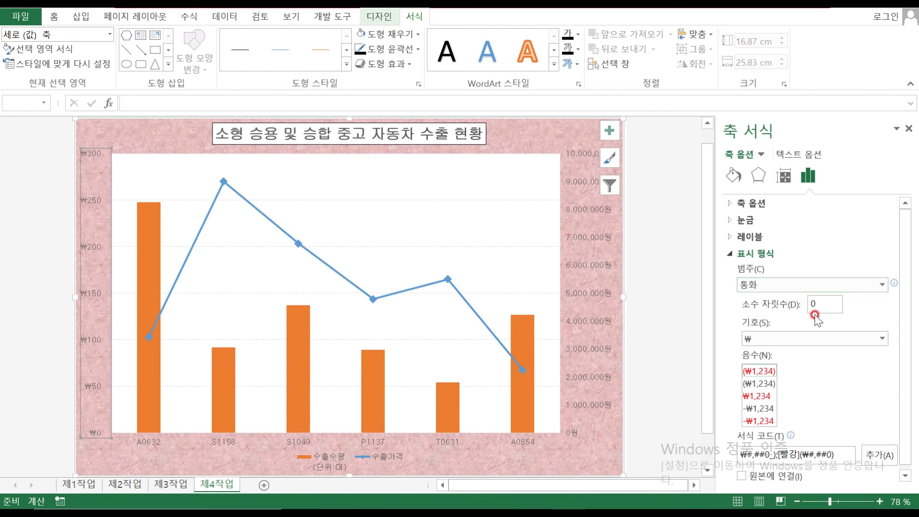
left_click(91, 428)
left_click(778, 338)
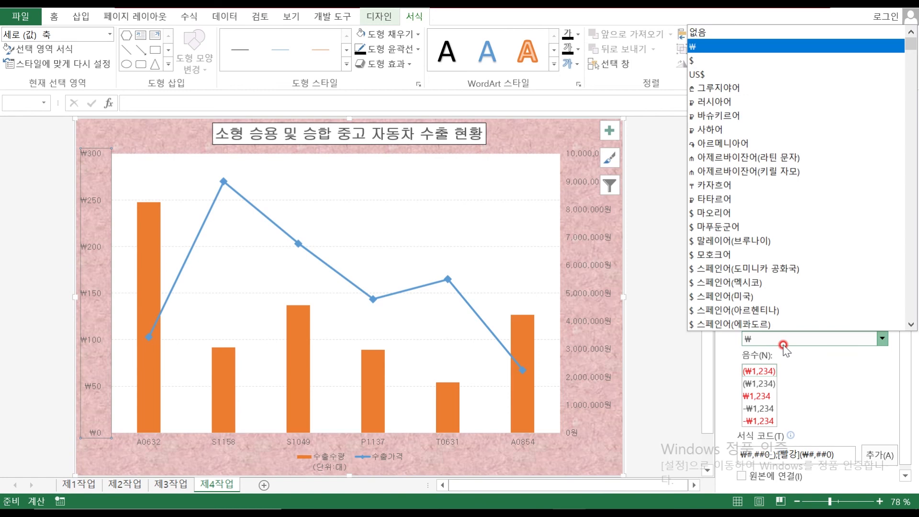
left_click(703, 33)
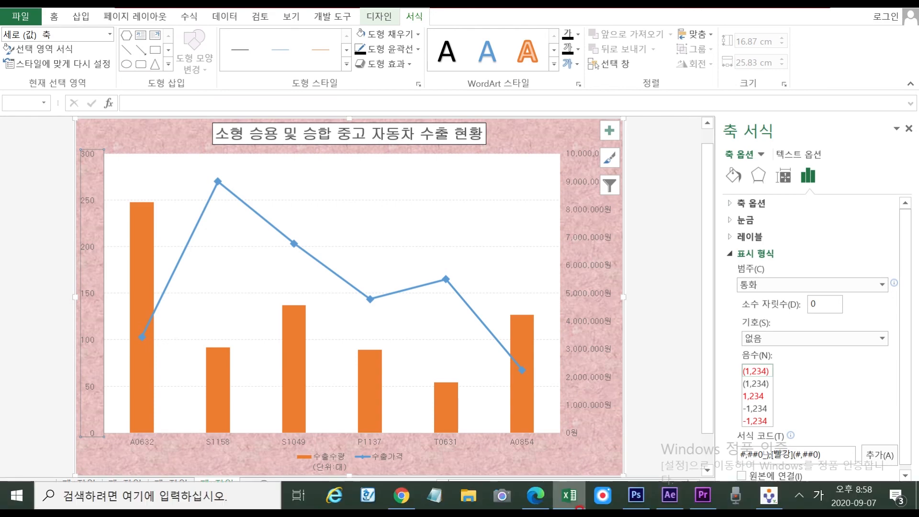
Compare the chart against the sample chart in the task PDF, then return to the workbook
left_click(536, 496)
scroll(625, 403, "down", 10)
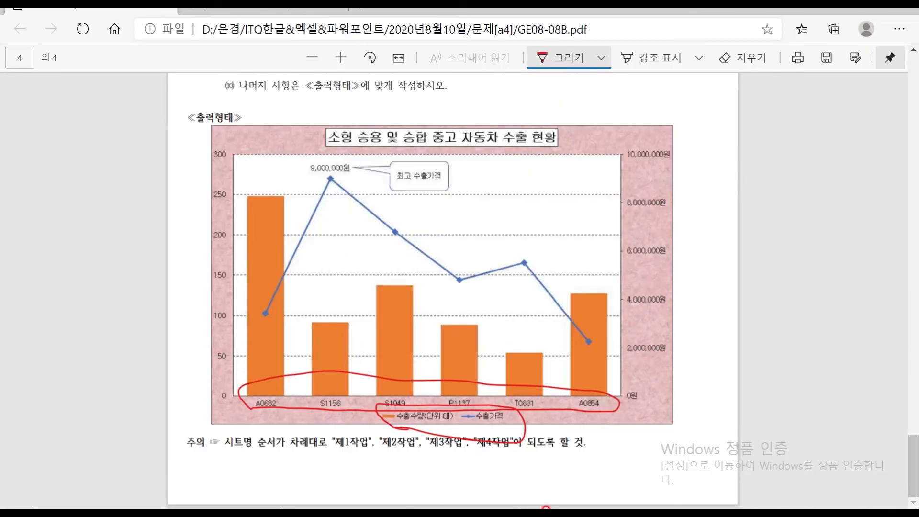
left_click(569, 498)
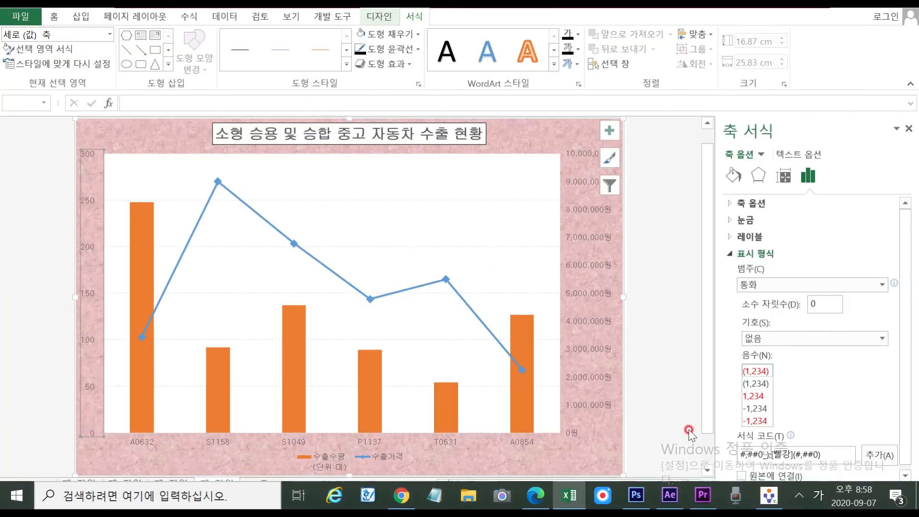
Set the right price axis major unit to 2,000,000 (2.0E6)
left_click(588, 237)
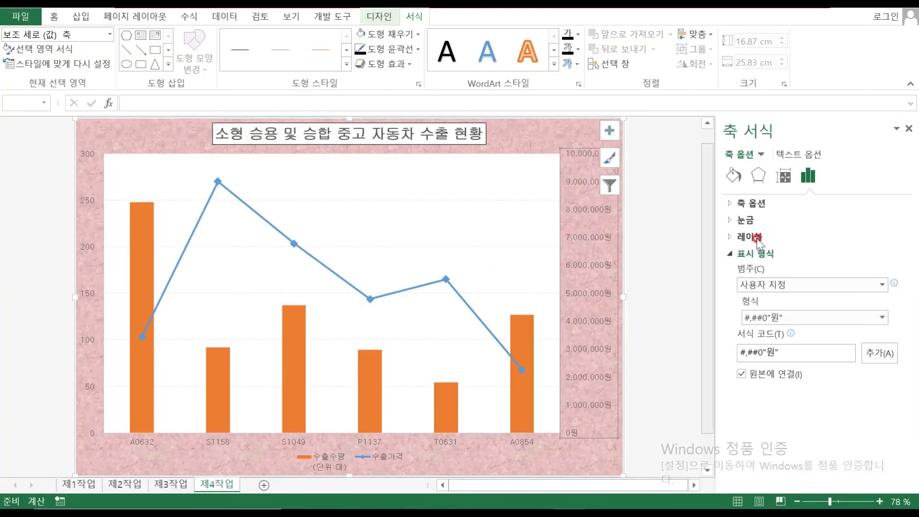
left_click(745, 220)
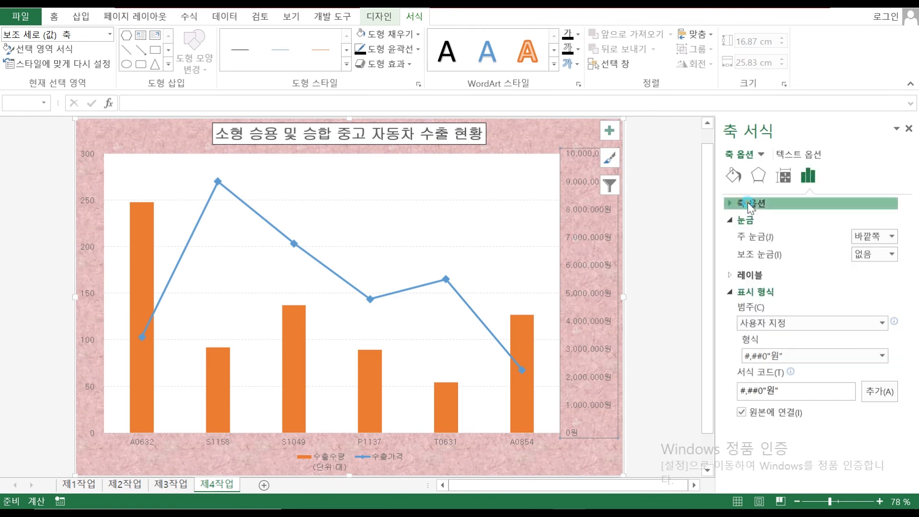
left_click(748, 204)
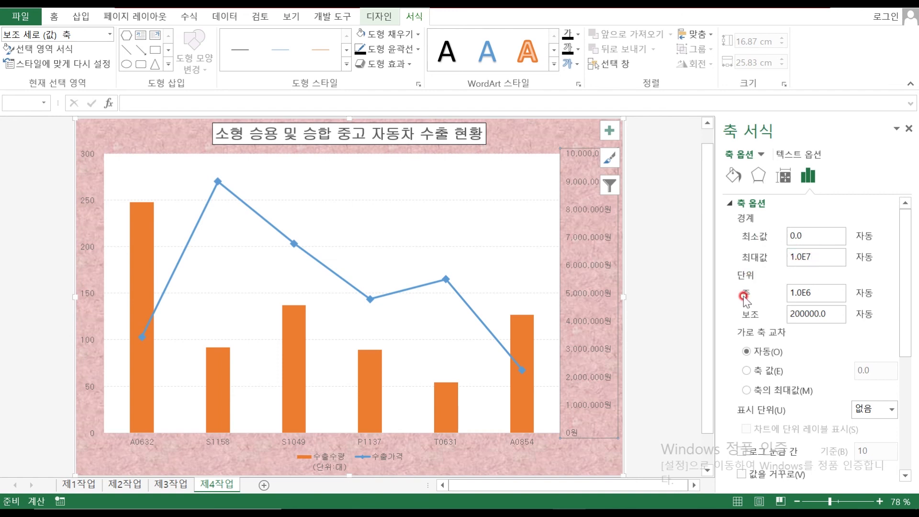
left_click(794, 293)
left_click(788, 292)
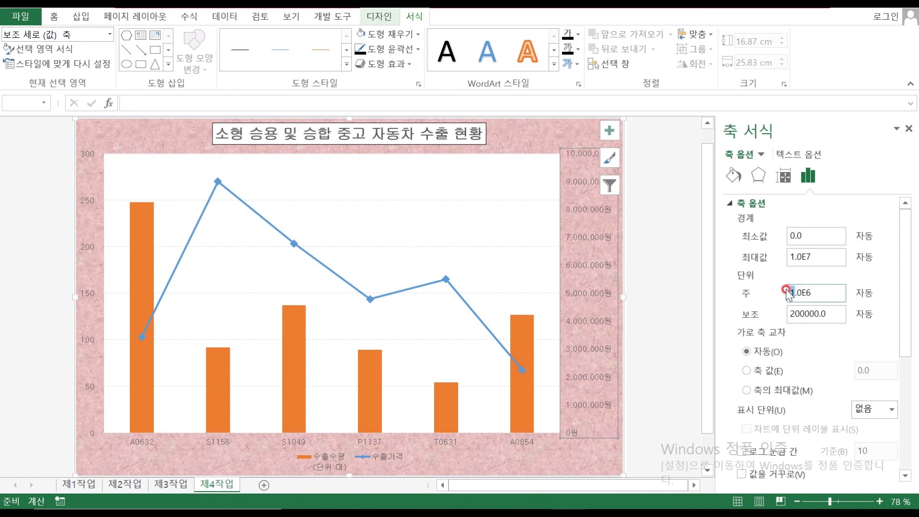
left_click(825, 291)
left_click(660, 304)
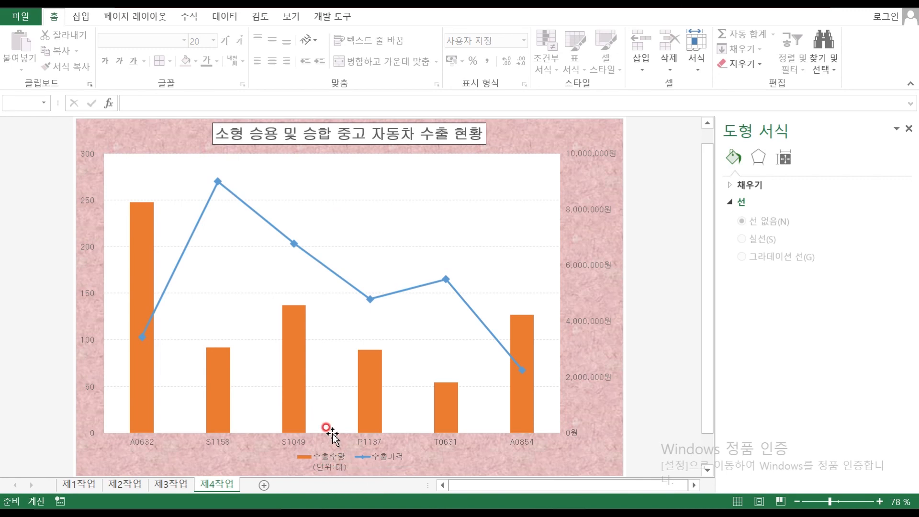
Check the chart against the PDF sample and come back to the workbook
mouse_move(584, 508)
left_click(535, 496)
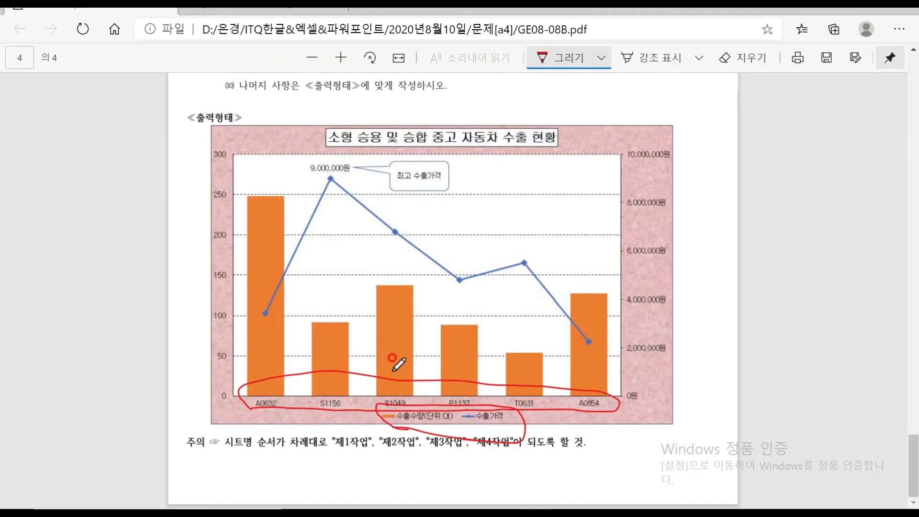
mouse_move(589, 507)
left_click(570, 496)
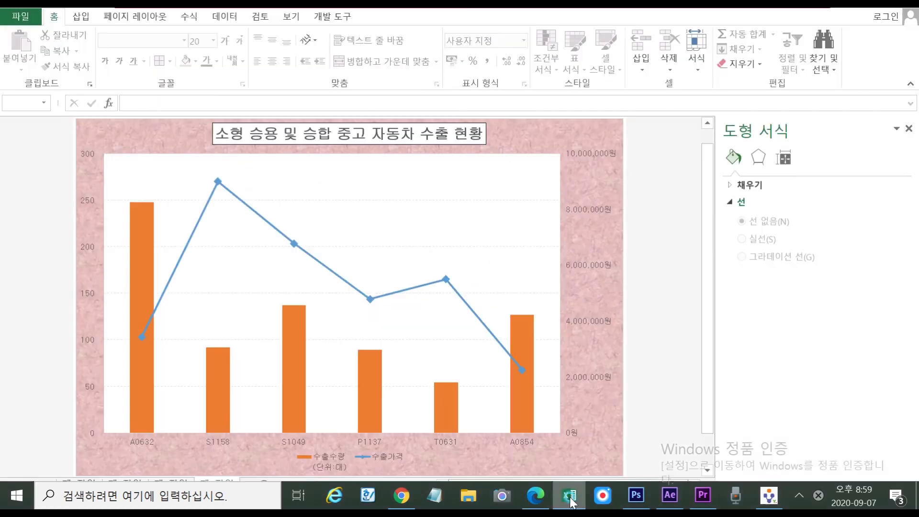
Rename the 수출수량 series to 수출수량(단위:대) via Select Data
left_click(329, 459)
double_click(333, 459)
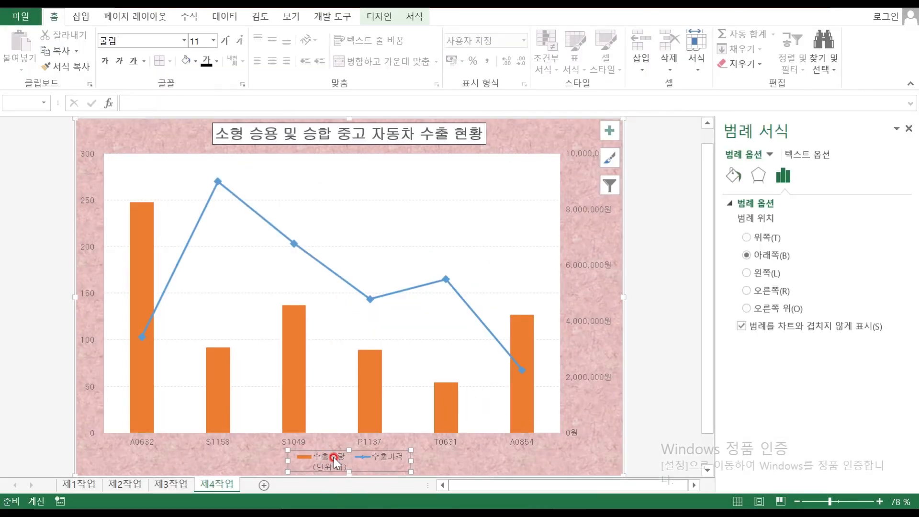
right_click(334, 458)
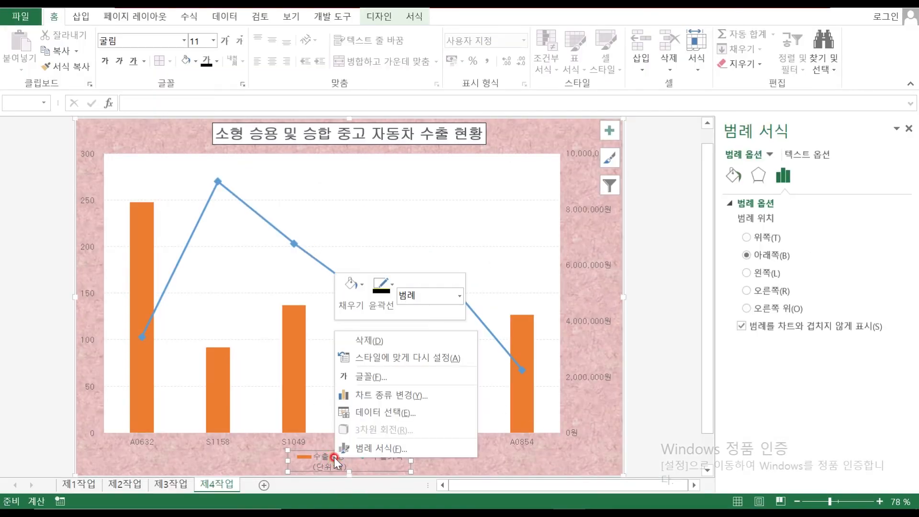
left_click(408, 410)
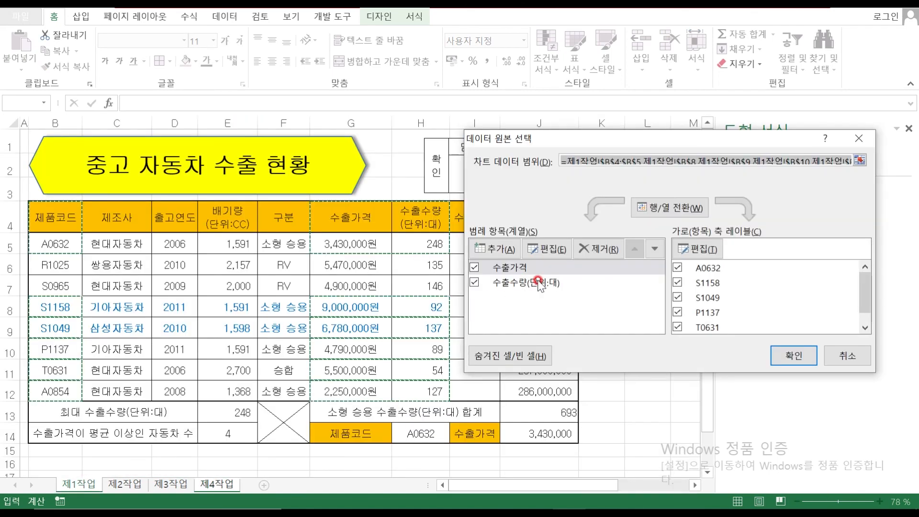
left_click(515, 282)
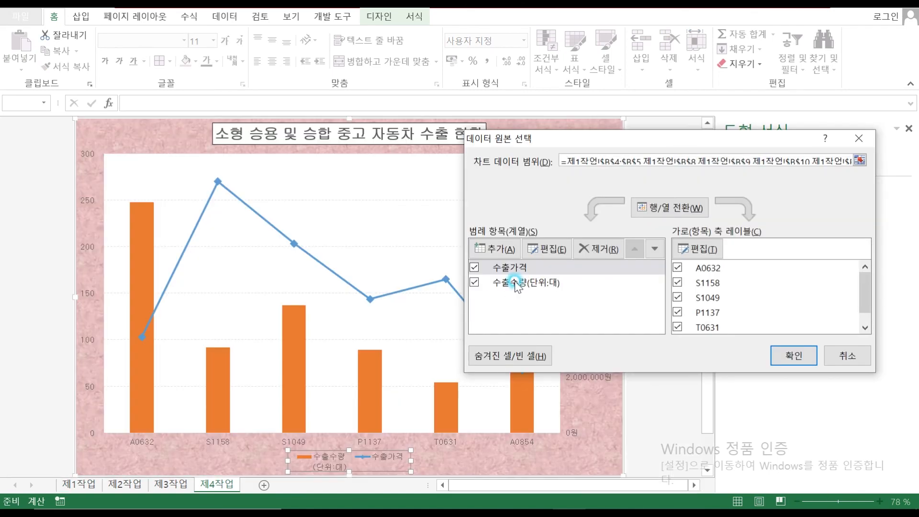
left_click(546, 249)
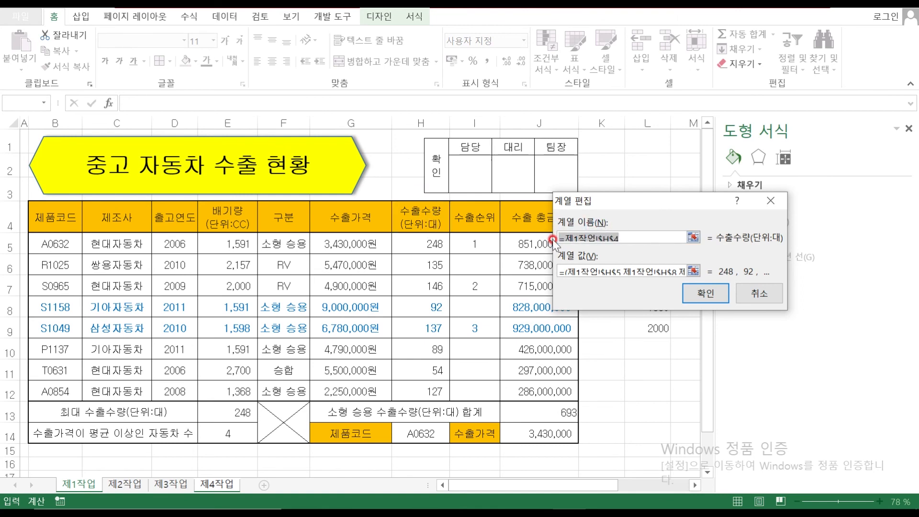
type("ㅅ")
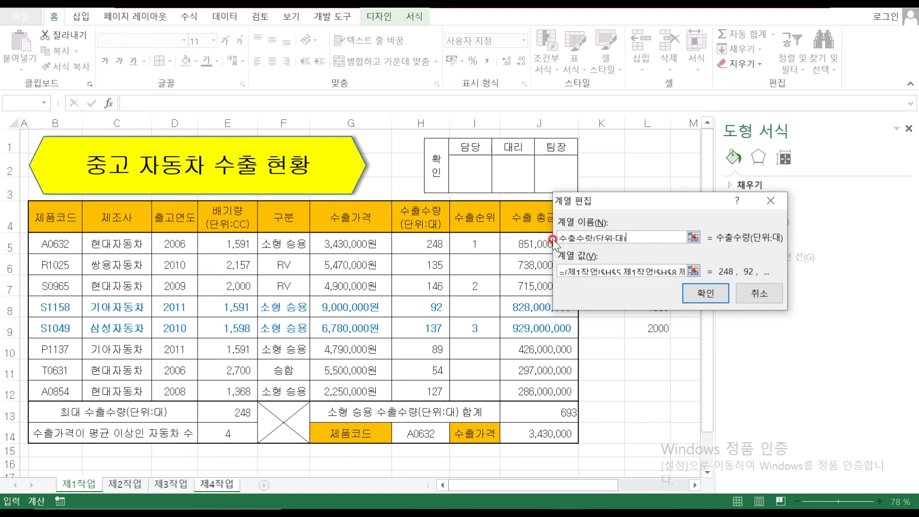
left_click(695, 295)
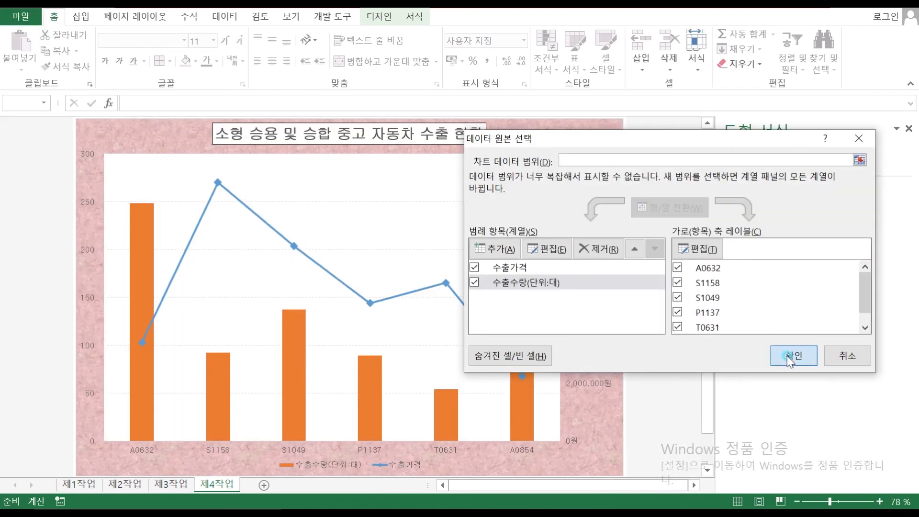
left_click(725, 352)
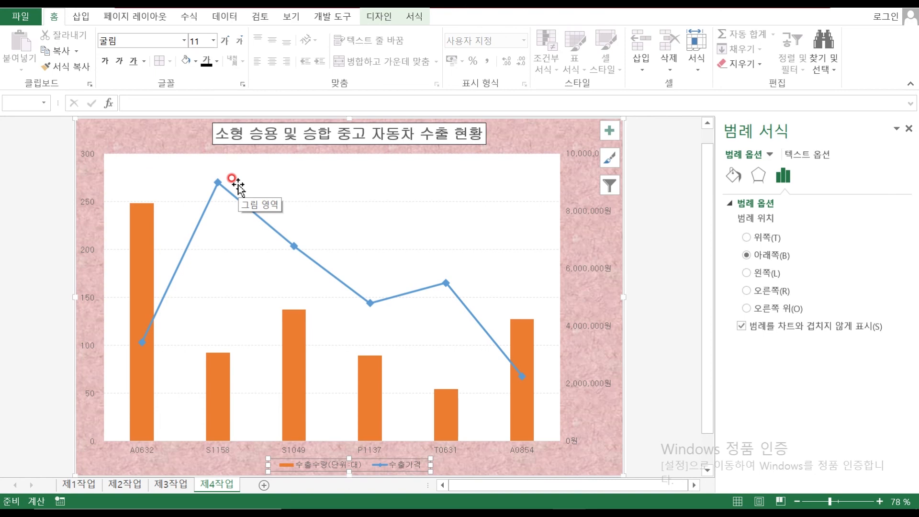
Review the 제4작업 chart conditions in the task PDF
mouse_move(540, 507)
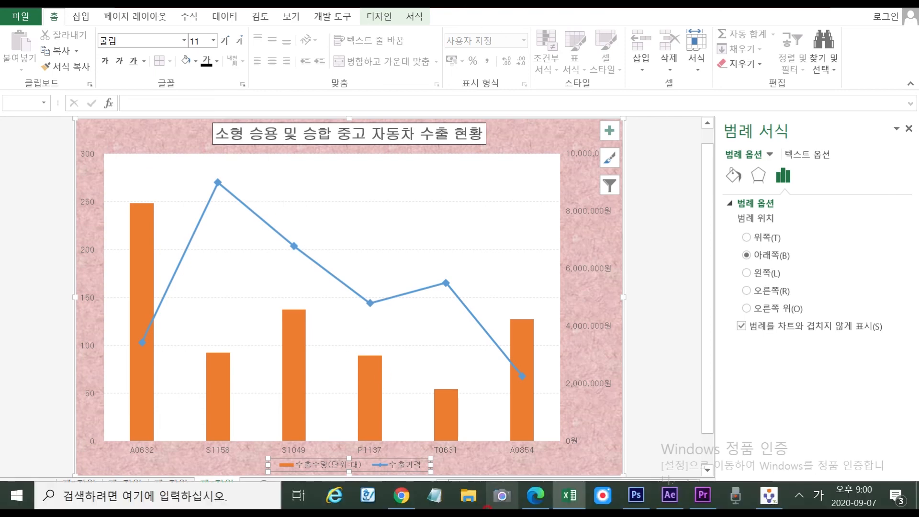
left_click(540, 508)
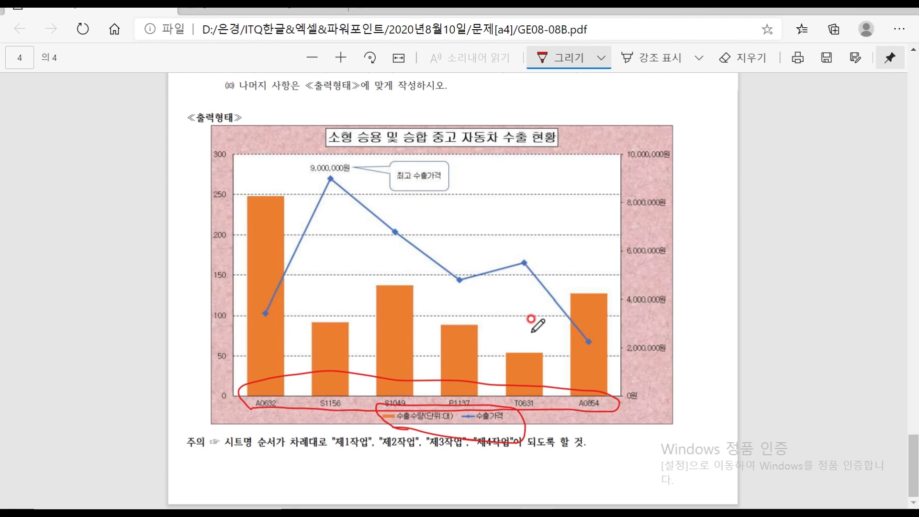
scroll(532, 318, "up", 4)
scroll(532, 331, "up", 1)
mouse_move(554, 290)
left_mouse_down()
mouse_move(526, 280)
mouse_move(573, 272)
mouse_move(558, 289)
left_mouse_up()
mouse_move(536, 505)
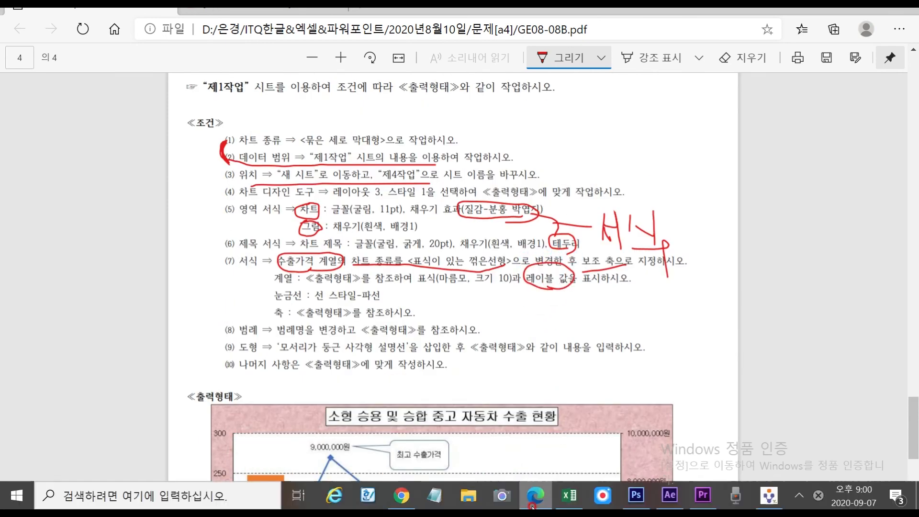
Add a value data label to the peak S1158 point of the 수출가격 line
left_click(576, 504)
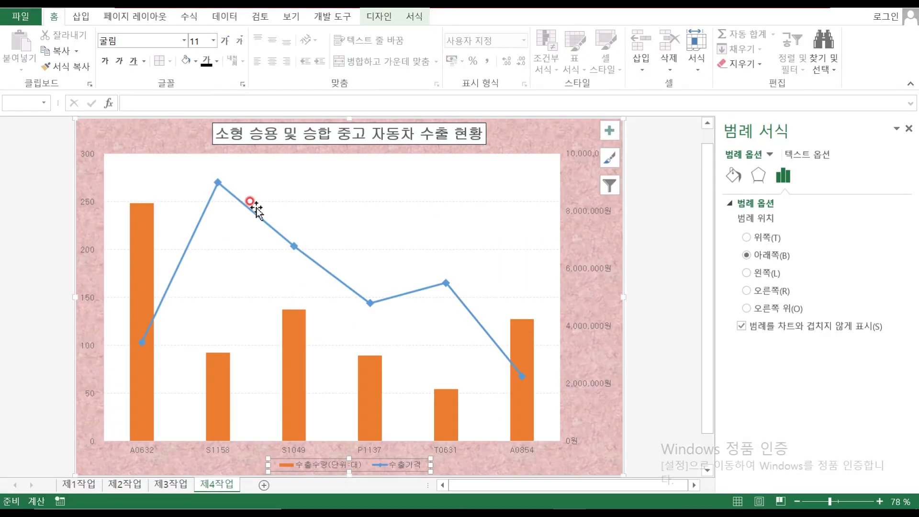
left_click(219, 184)
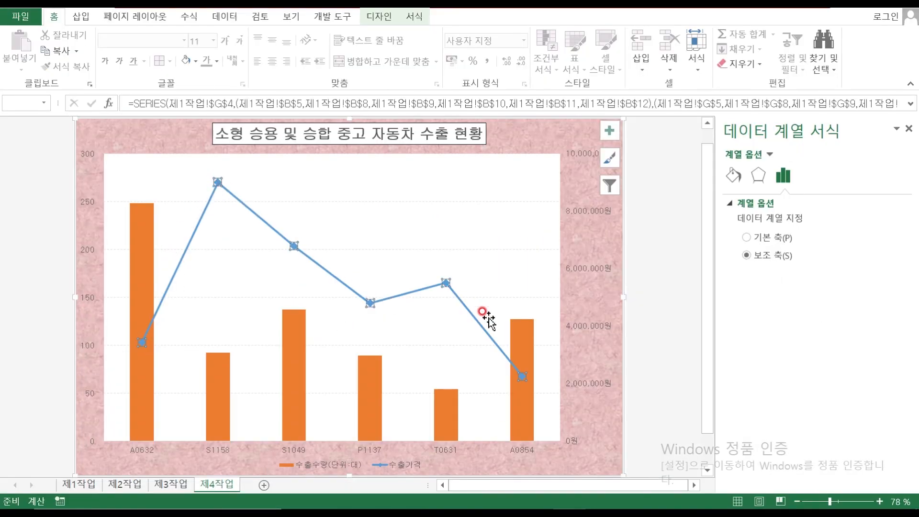
left_click(217, 183)
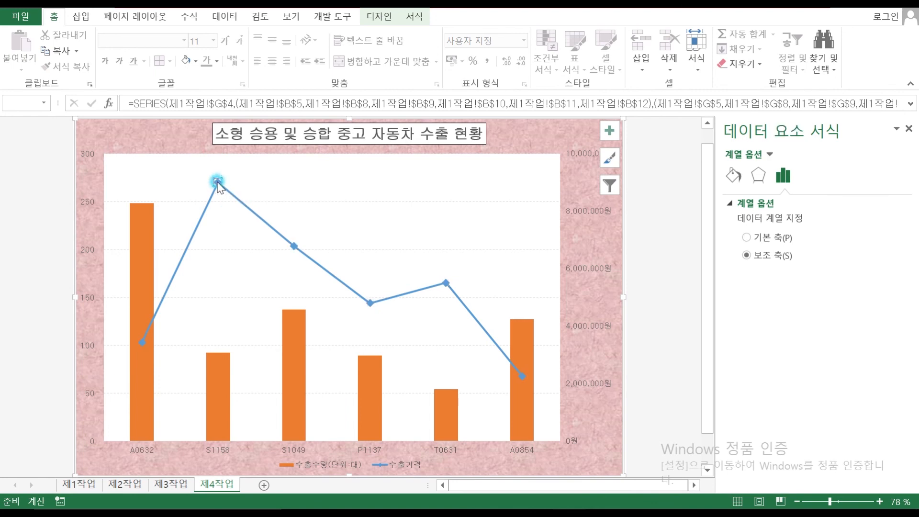
double_click(218, 183)
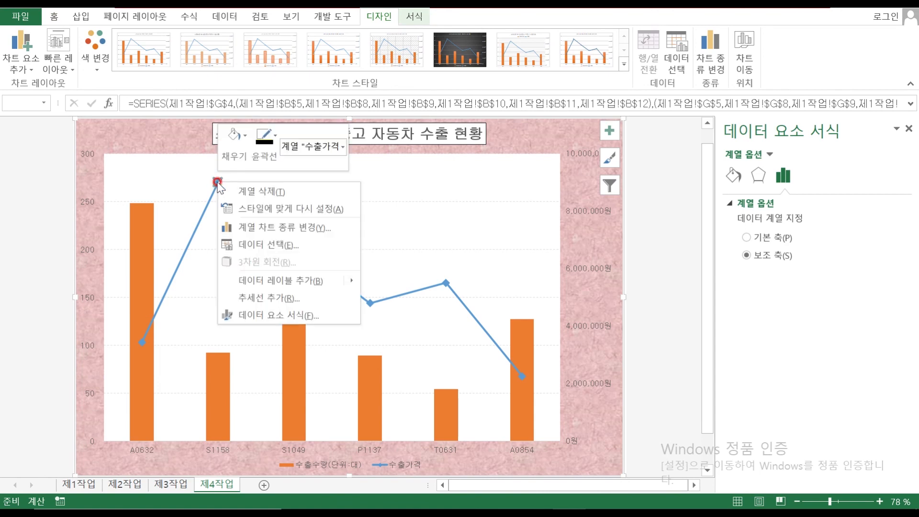
mouse_move(297, 281)
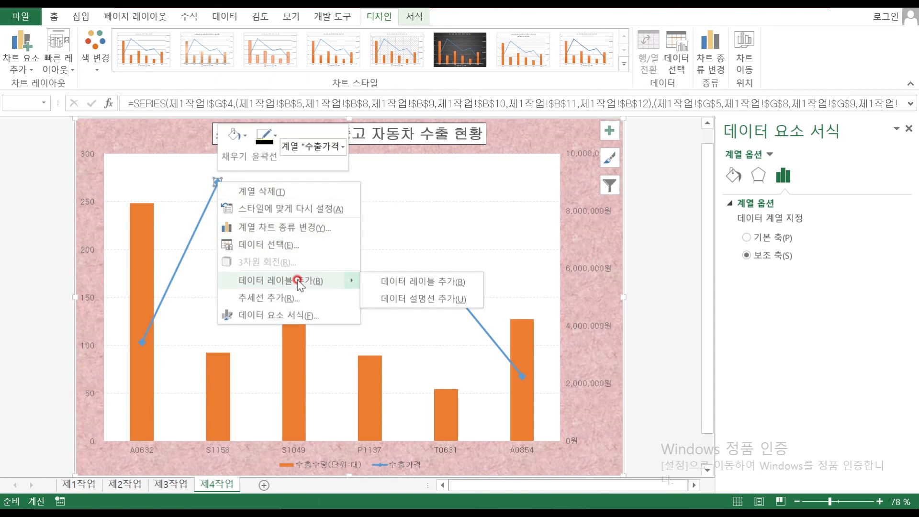
left_click(297, 281)
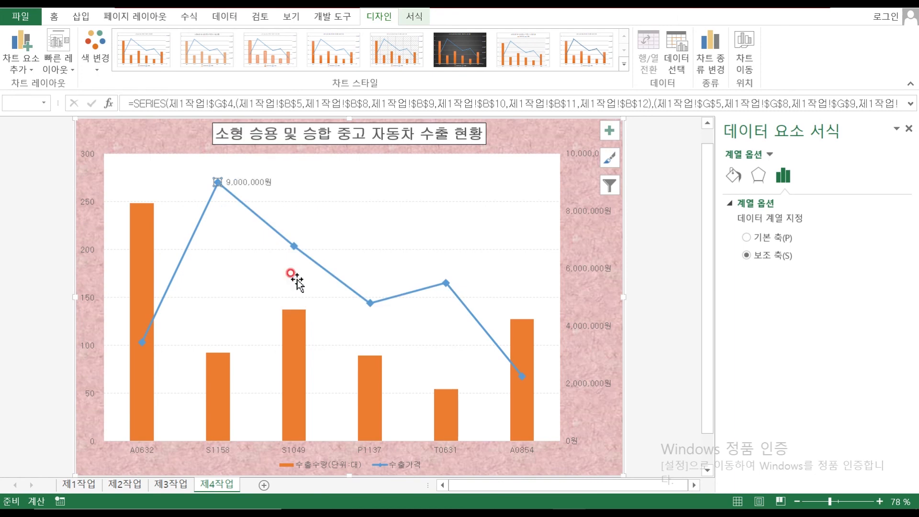
Position the 9,000,000원 data label above the point
left_click(248, 182)
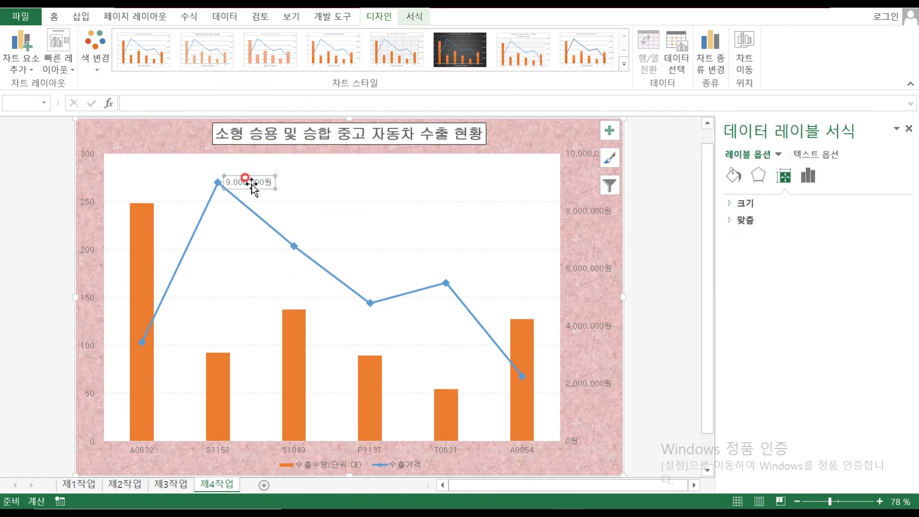
right_click(252, 181)
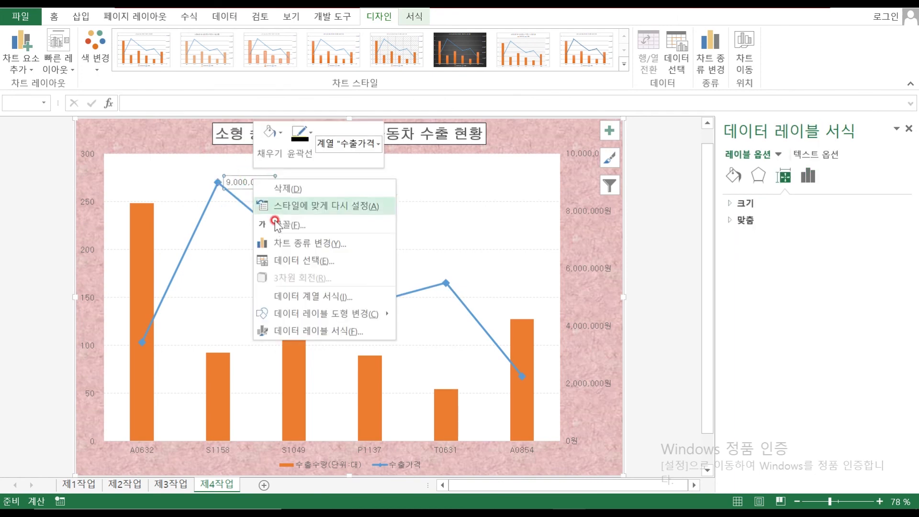
left_click(315, 331)
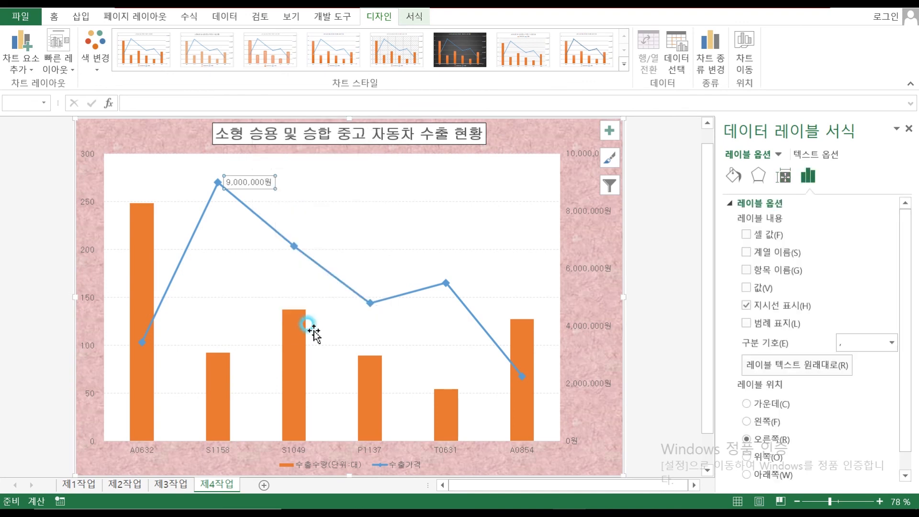
left_click(792, 448)
left_click(775, 457)
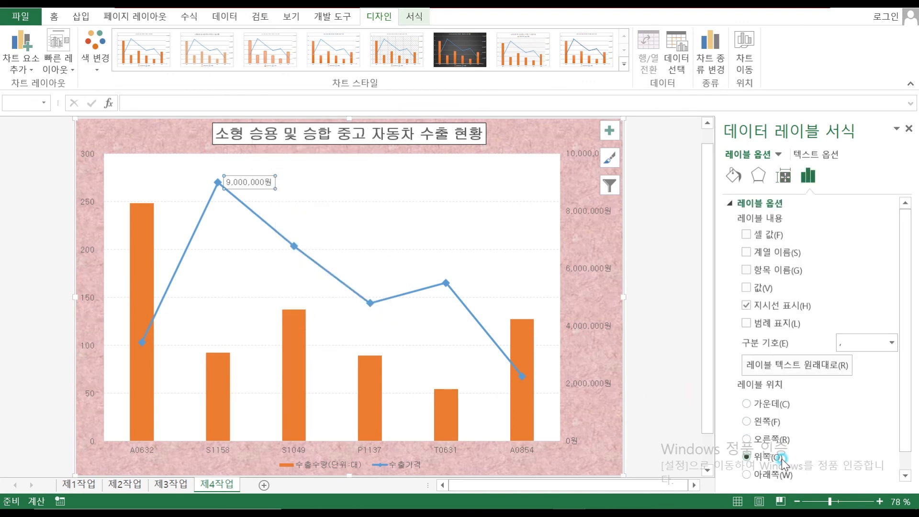
left_click(278, 177)
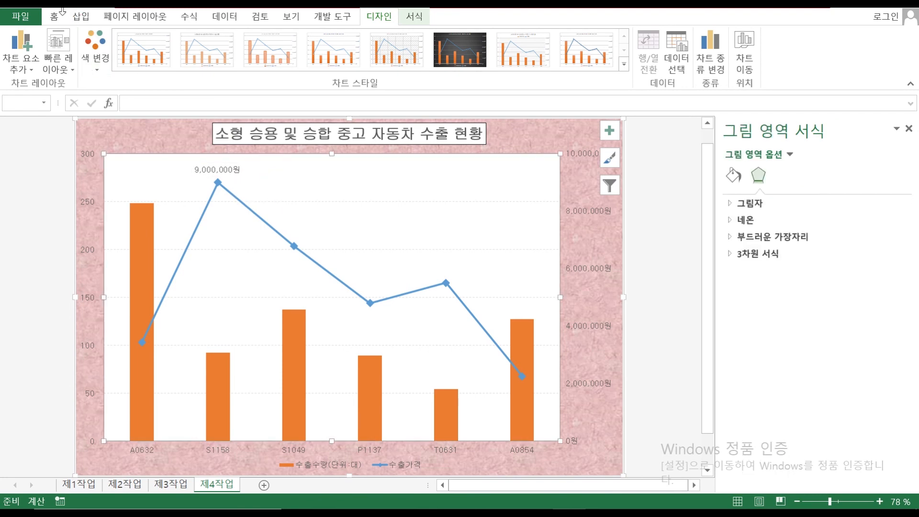
left_click(81, 18)
left_click(182, 48)
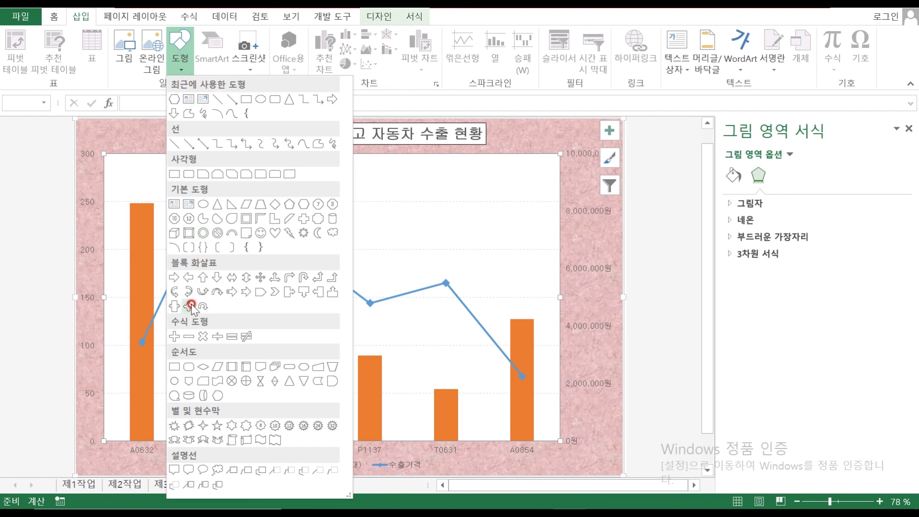
Draw a rounded rectangle callout reading '최고 수출가격' pointing at the 9,000,000원 label
left_click(193, 472)
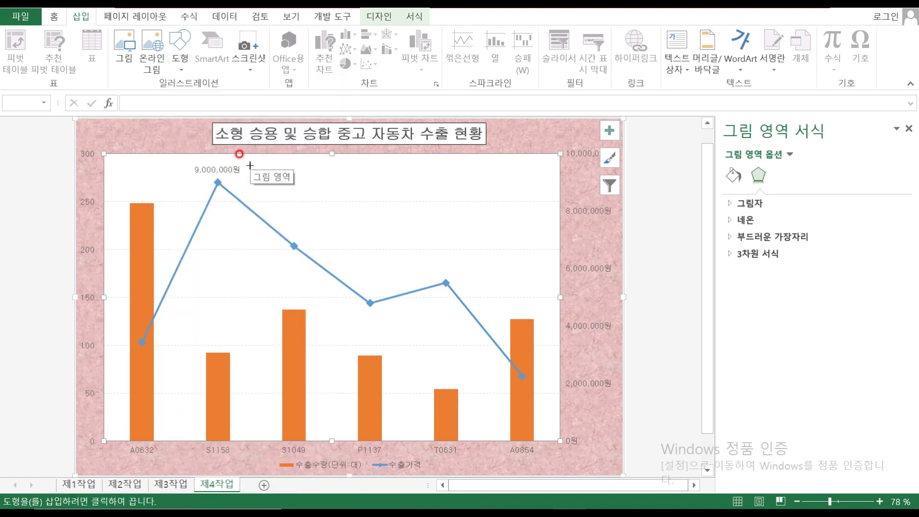
left_click(285, 164)
mouse_move(285, 164)
left_mouse_down()
mouse_move(353, 185)
mouse_move(367, 199)
mouse_move(359, 202)
left_mouse_up()
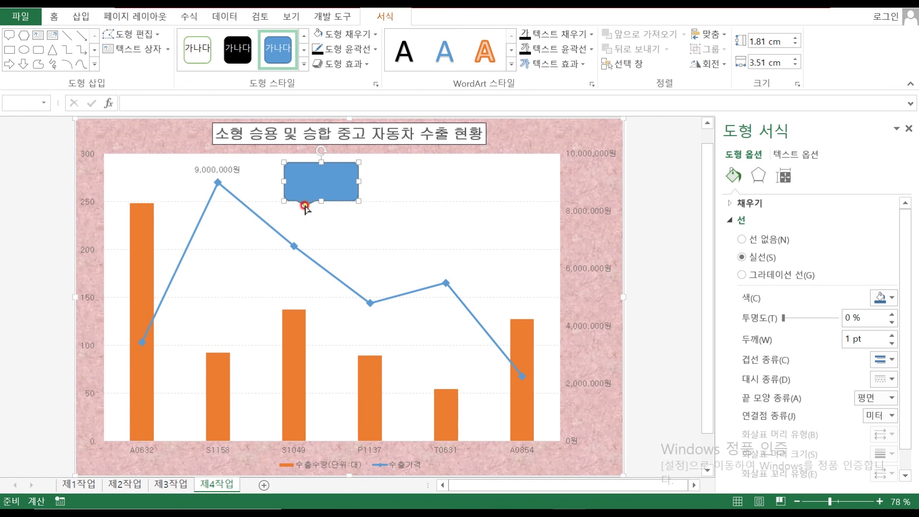
left_click_drag(304, 205, 246, 171)
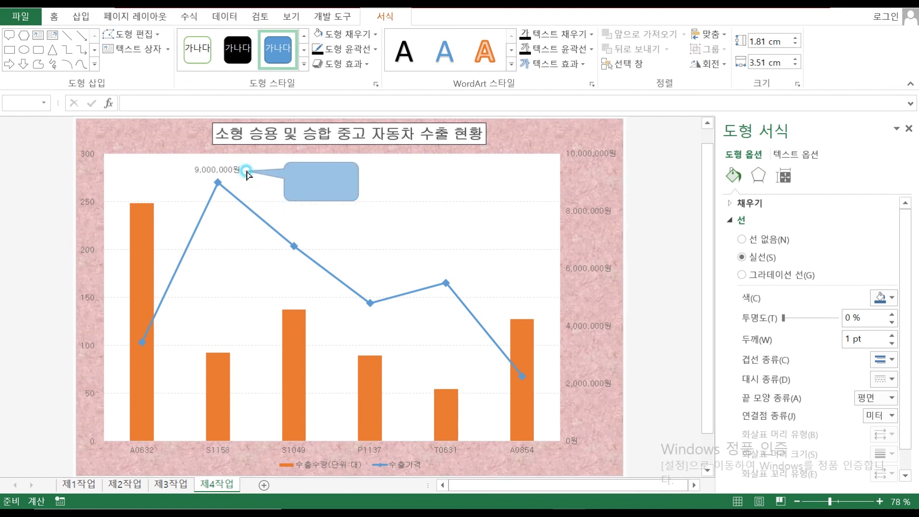
left_click_drag(246, 170, 245, 171)
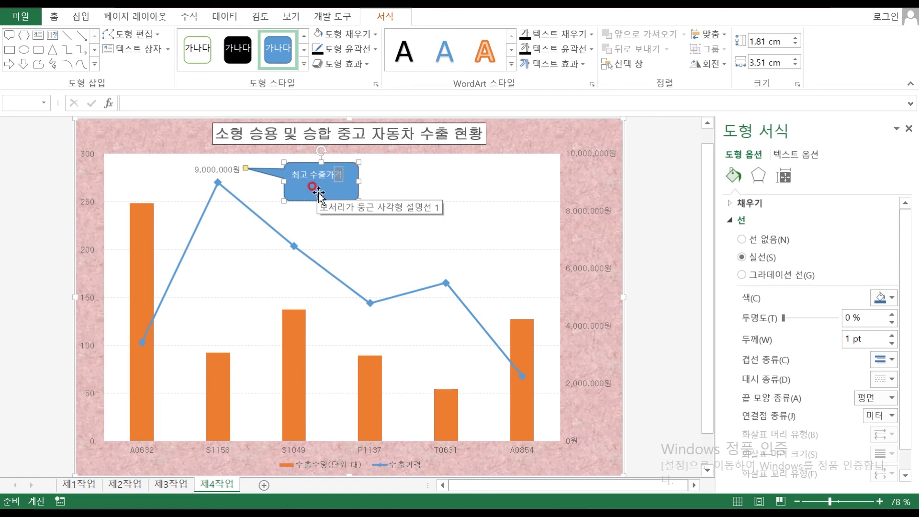
left_click(312, 187)
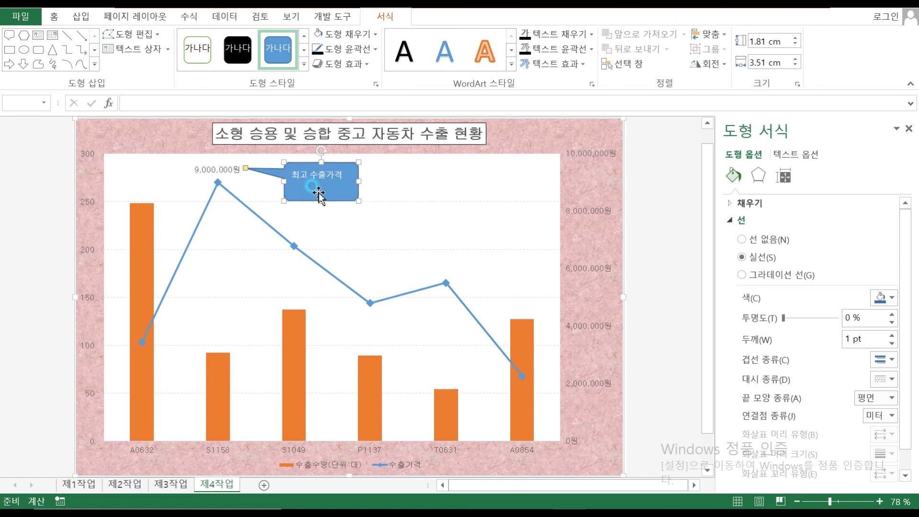
Centre the callout text vertically and horizontally and set its font to 굴림
left_click(54, 18)
left_click(271, 40)
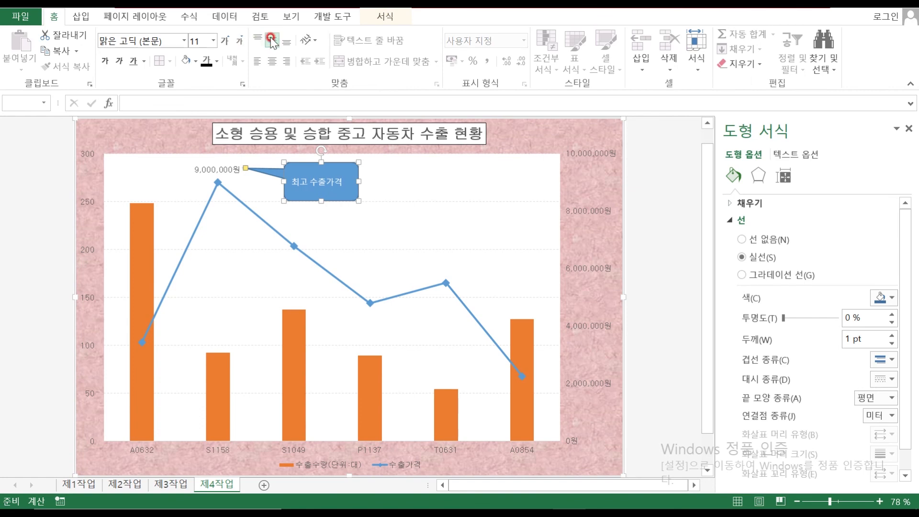
left_click(272, 62)
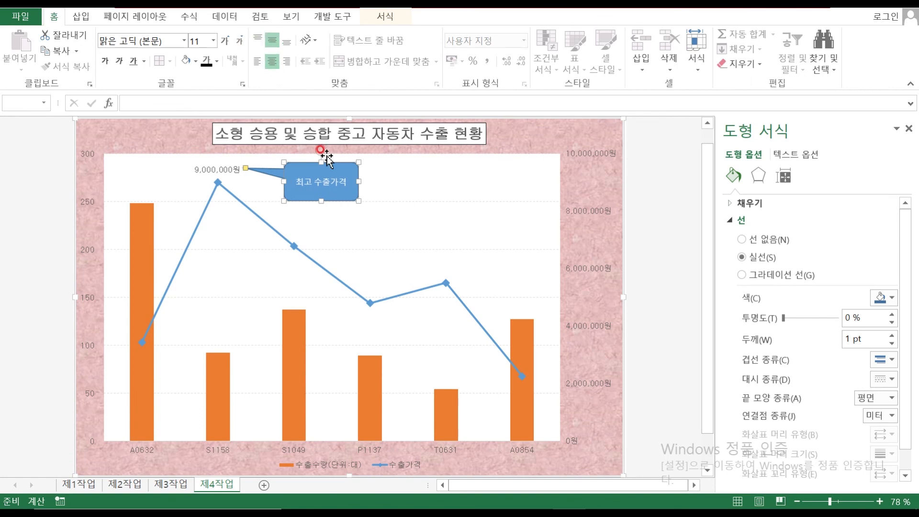
left_click(321, 174)
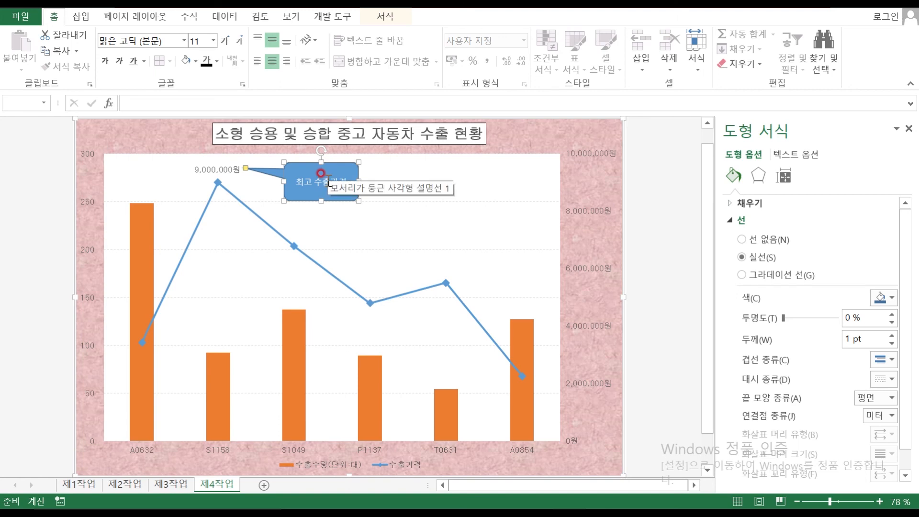
left_click(125, 40)
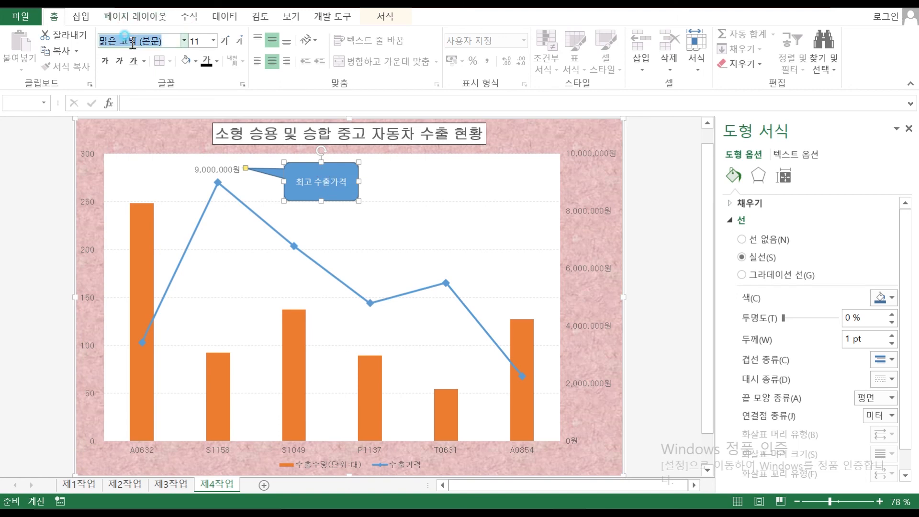
type("굴리")
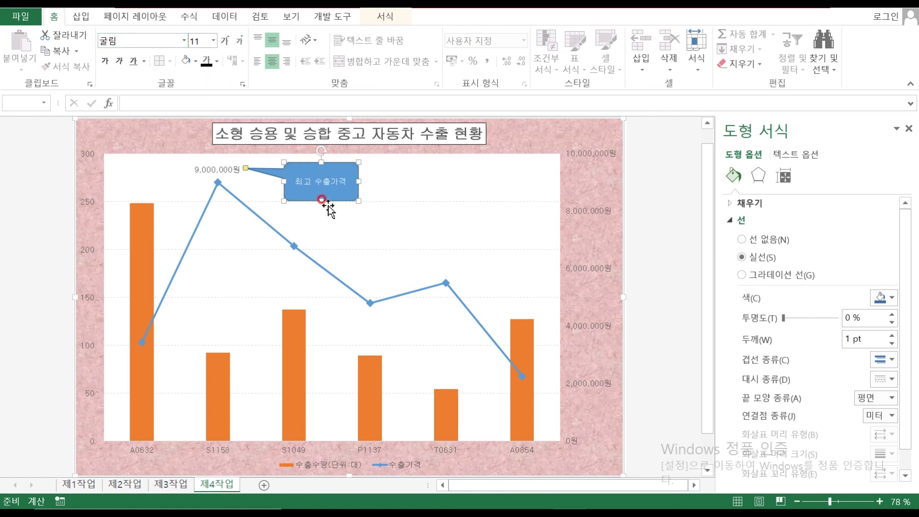
Give the callout No Fill and a dark text colour
left_click(195, 62)
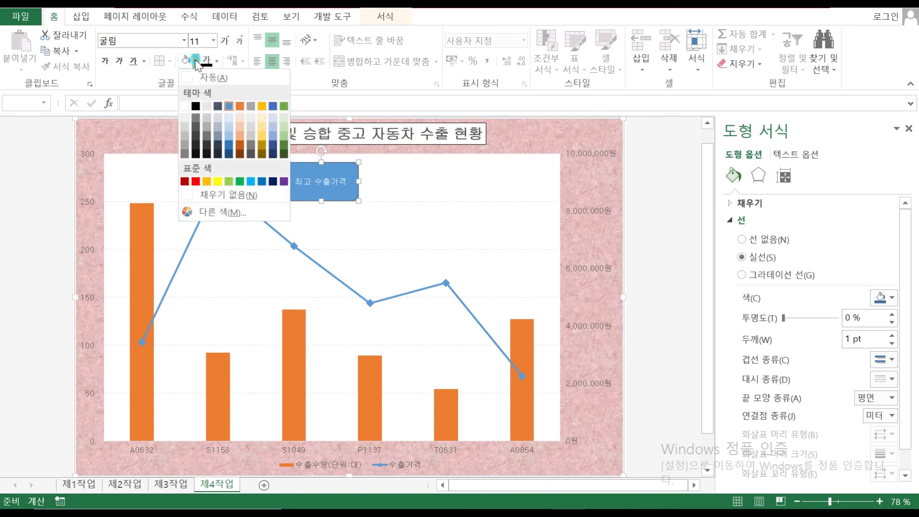
left_click(225, 196)
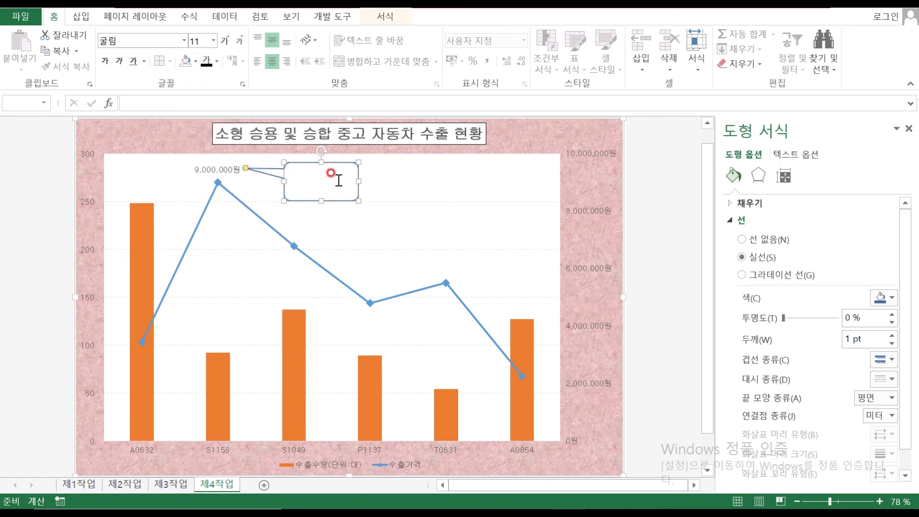
left_click(386, 16)
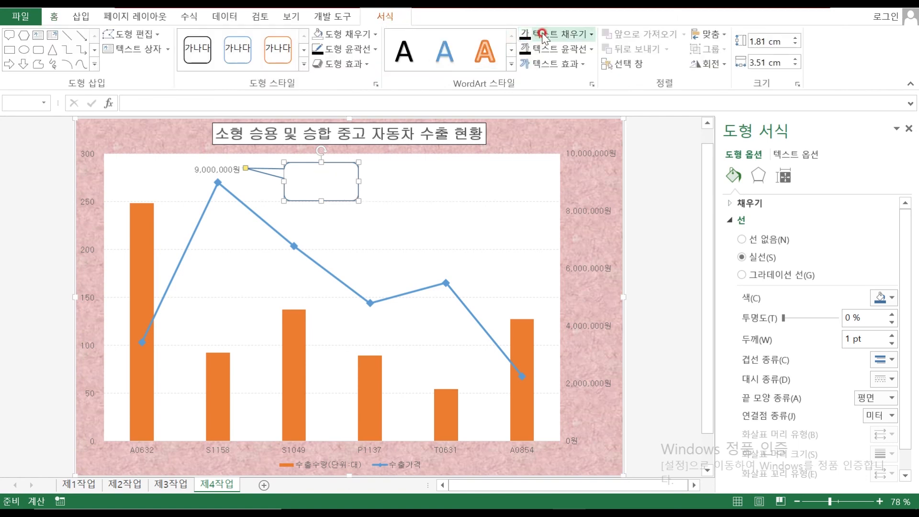
left_click(523, 35)
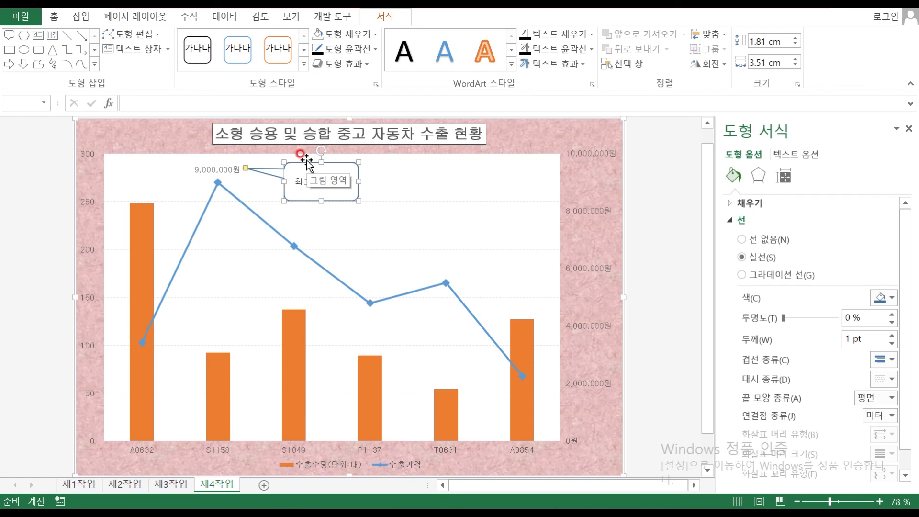
Change the dashed major gridlines' line colour to black
left_click(148, 140)
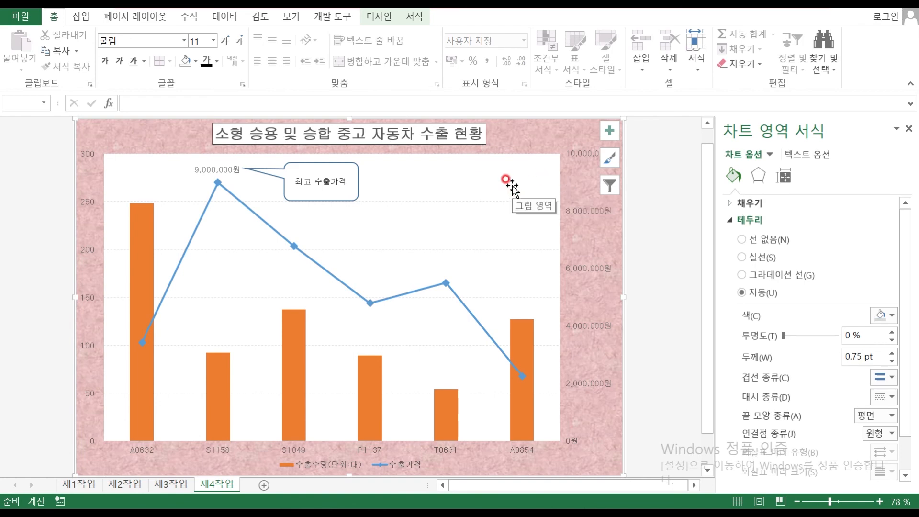
left_click(512, 201)
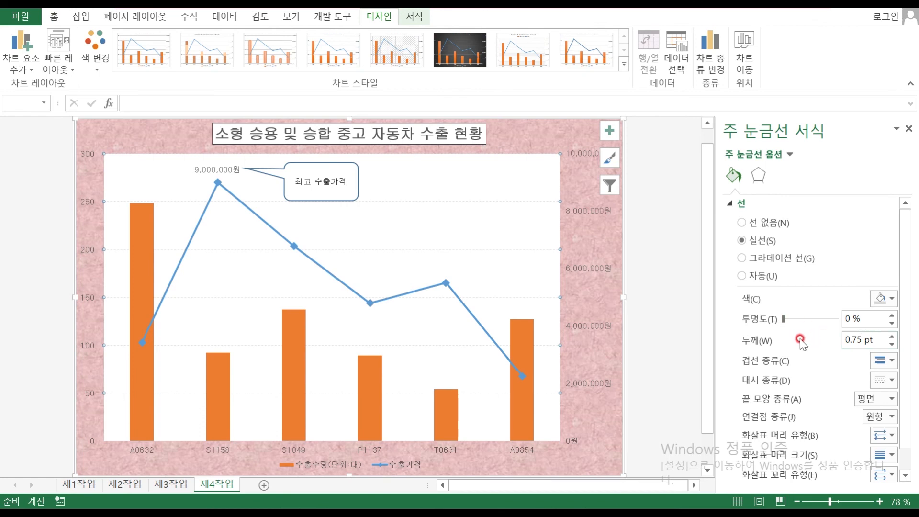
left_click(892, 303)
left_click(824, 326)
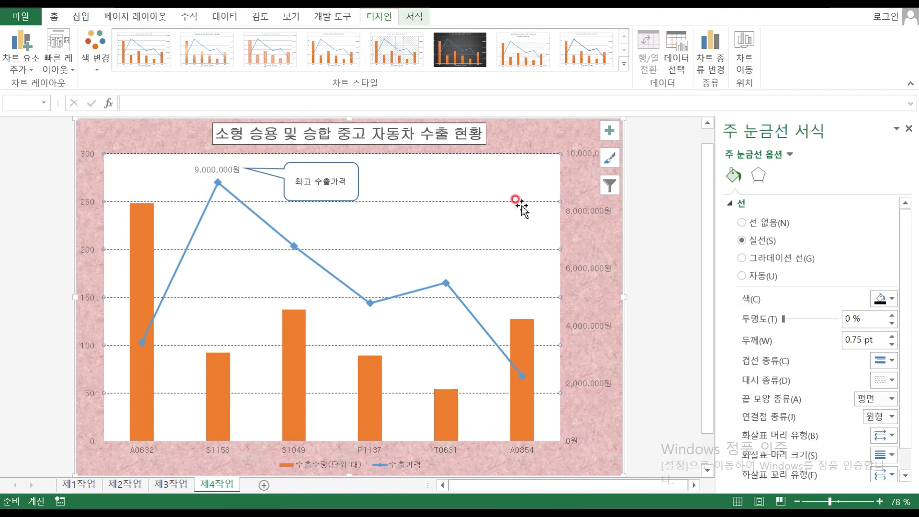
left_click(666, 278)
scroll(450, 201, "down", 1)
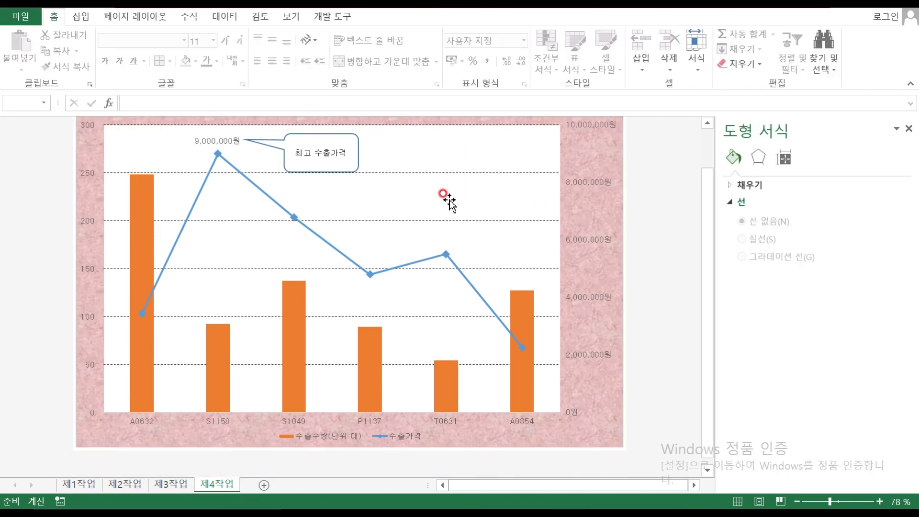
scroll(449, 201, "down", 1)
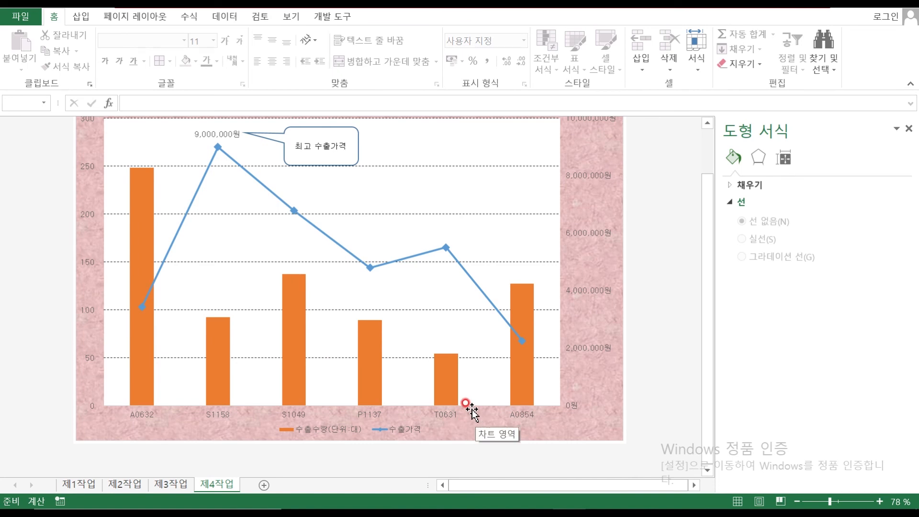
scroll(472, 411, "up", 2)
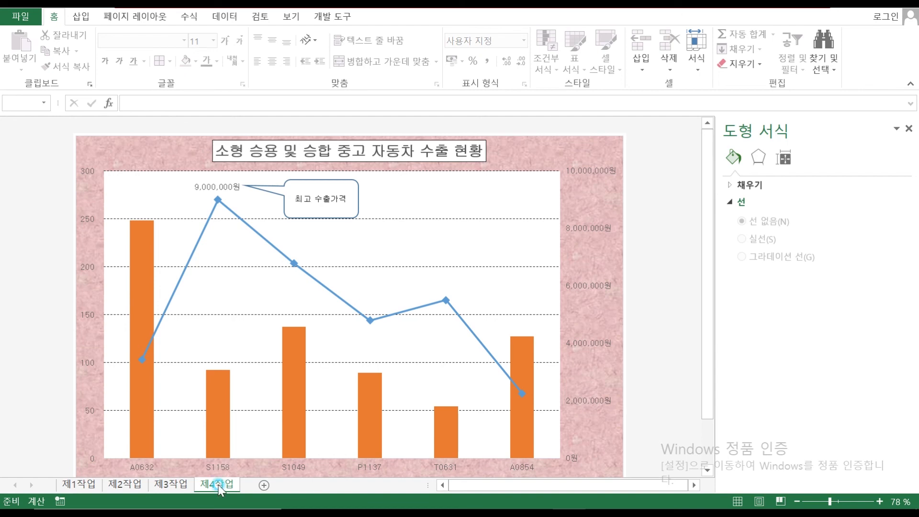
Review the 제3작업, 제2작업 and 제1작업 sheets, clearing selections and leaving cell L6 active
left_click(173, 484)
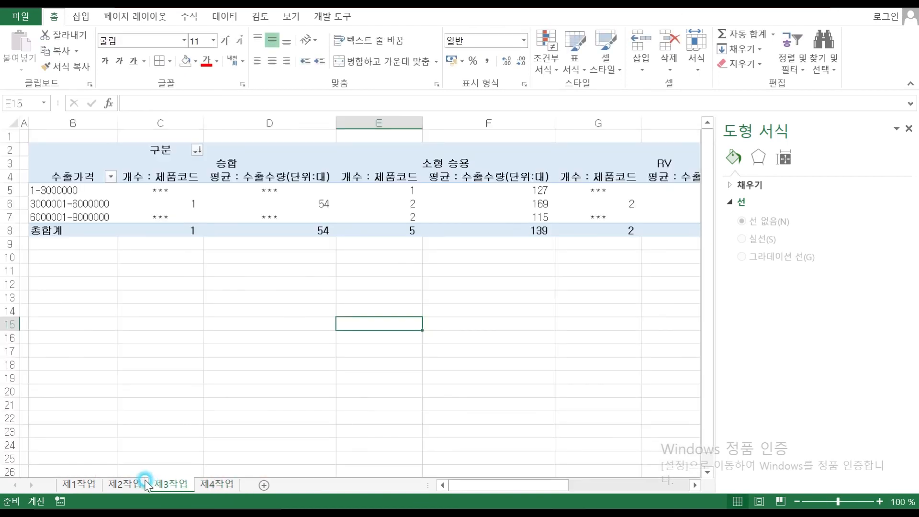
left_click(126, 485)
left_click(91, 485)
left_click(651, 203)
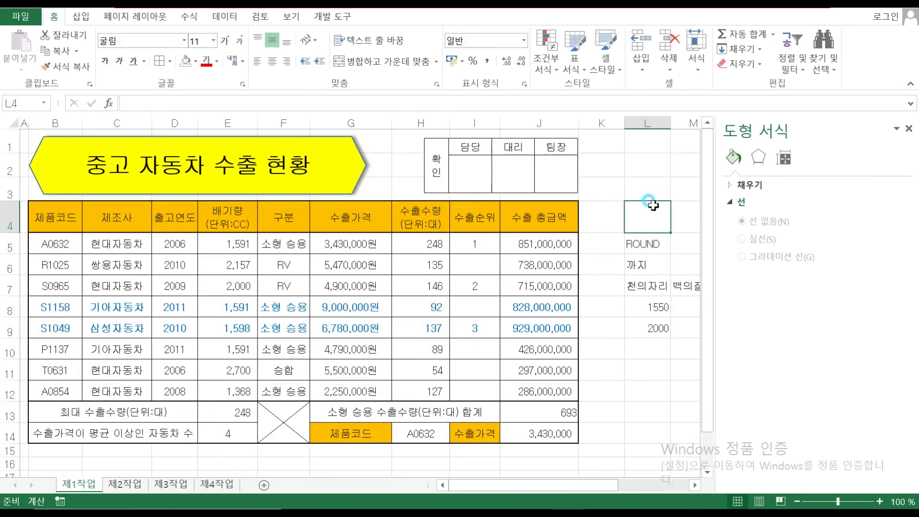
left_click(632, 256)
left_click_drag(498, 485, 561, 489)
left_click_drag(441, 236, 723, 383)
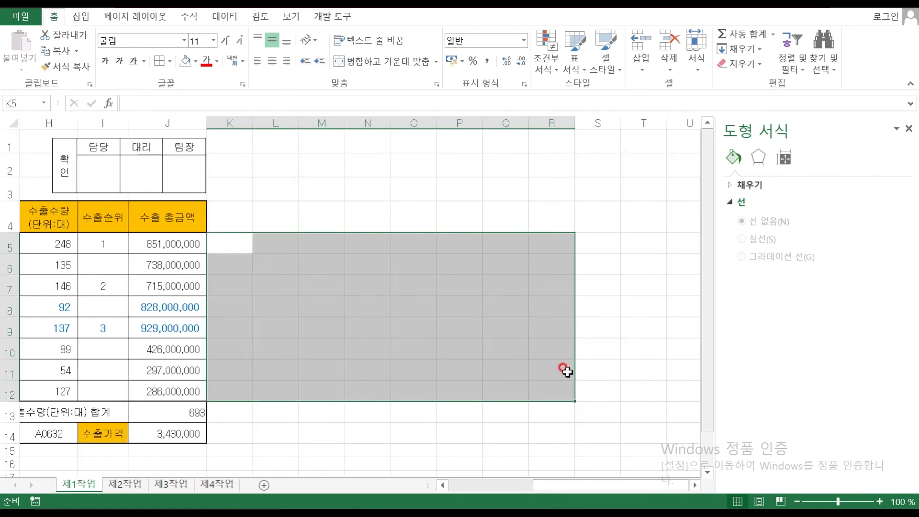
left_click(412, 350)
left_click(501, 485)
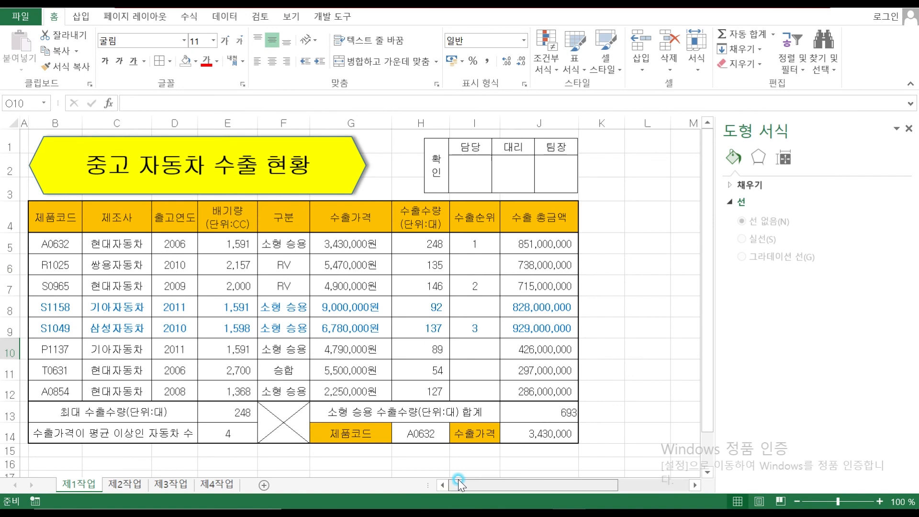
left_click(376, 451)
left_click(666, 265)
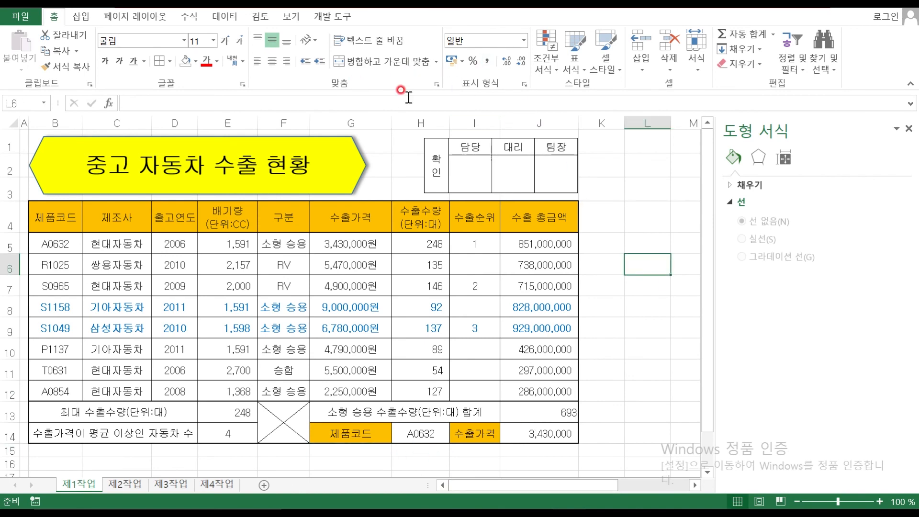
Save the workbook and minimize Excel
left_click(17, 15)
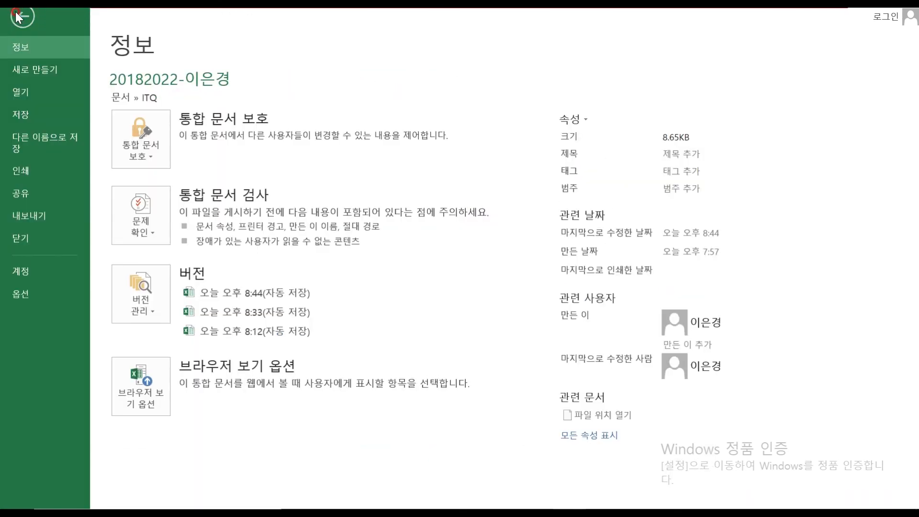
left_click(18, 103)
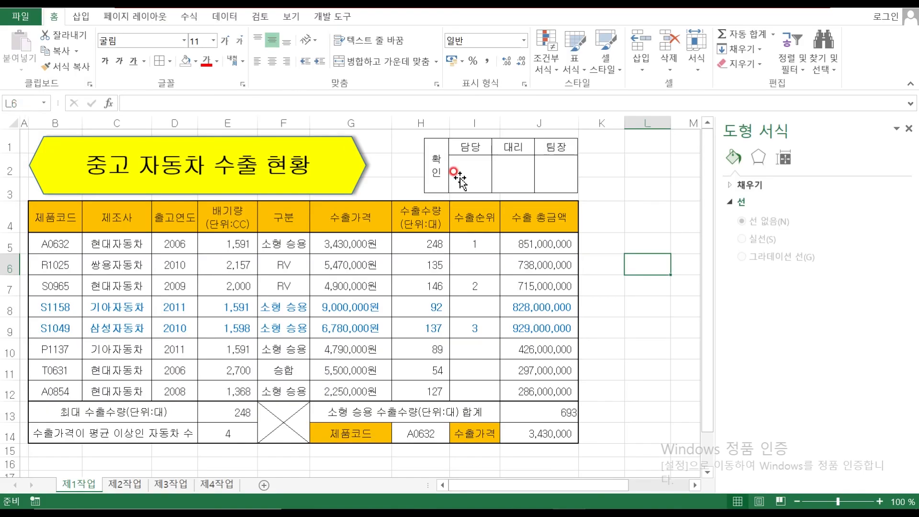
left_click(917, 508)
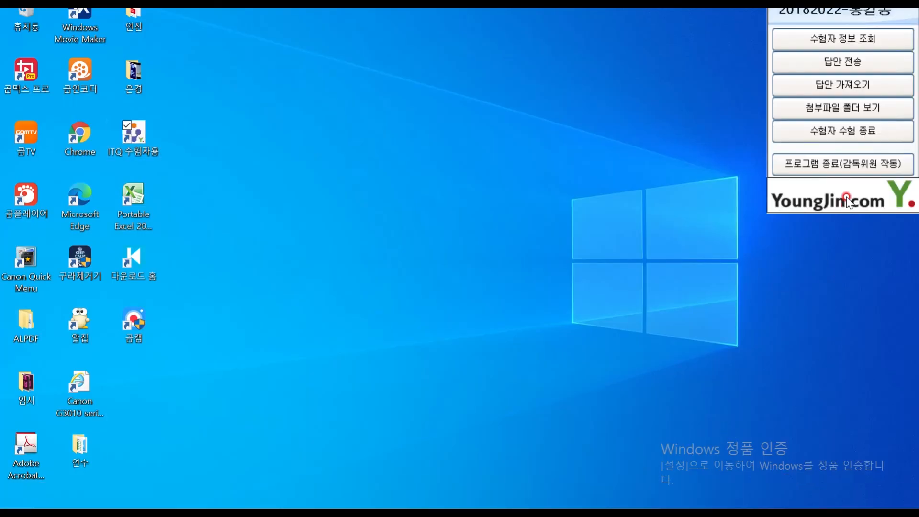
Send the answer file, end the exam session, and restore the Excel workbook
left_click(830, 60)
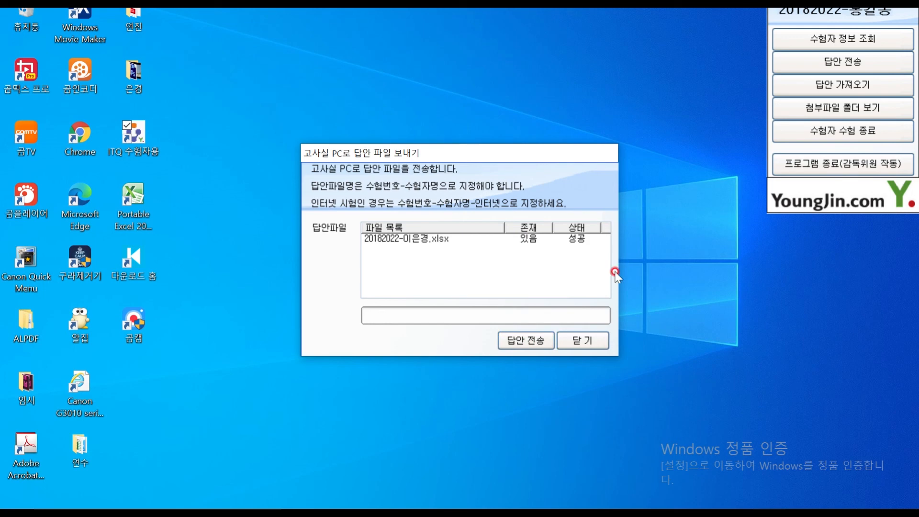
left_click(584, 342)
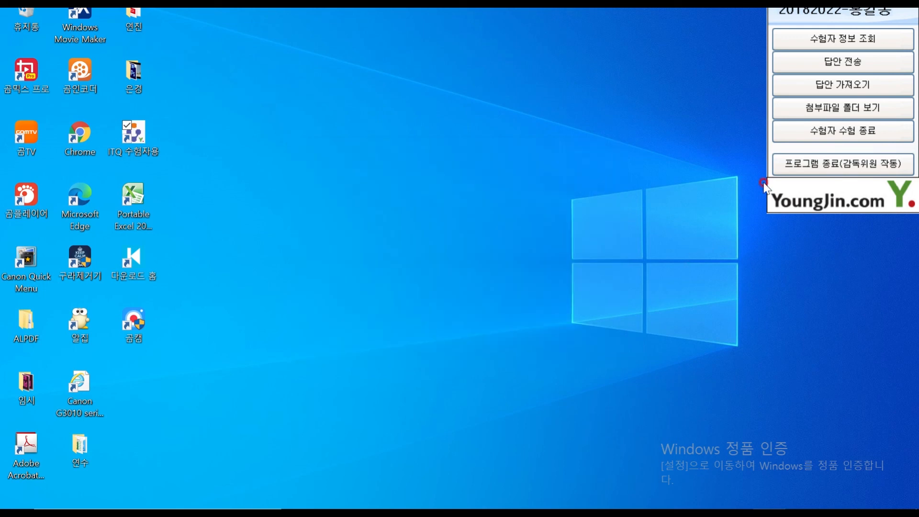
left_click(822, 127)
left_click(556, 368)
left_click(548, 364)
left_click(604, 309)
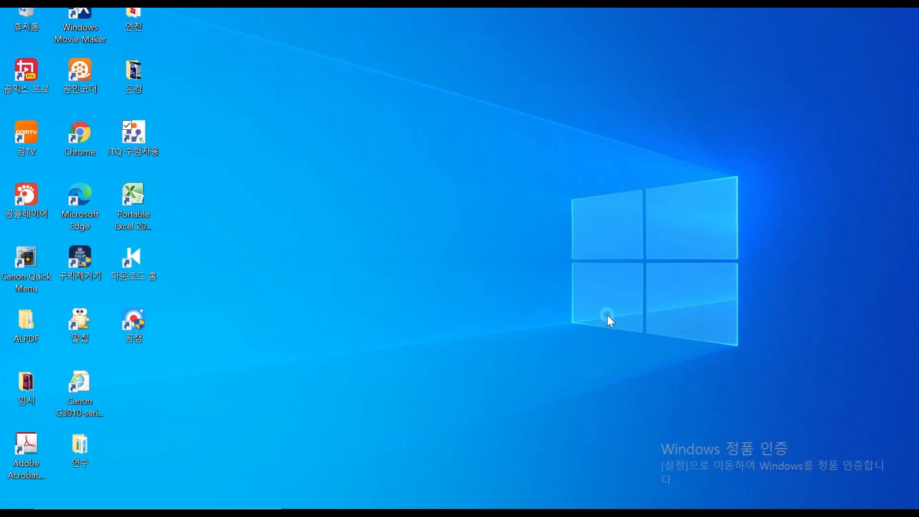
left_click(585, 501)
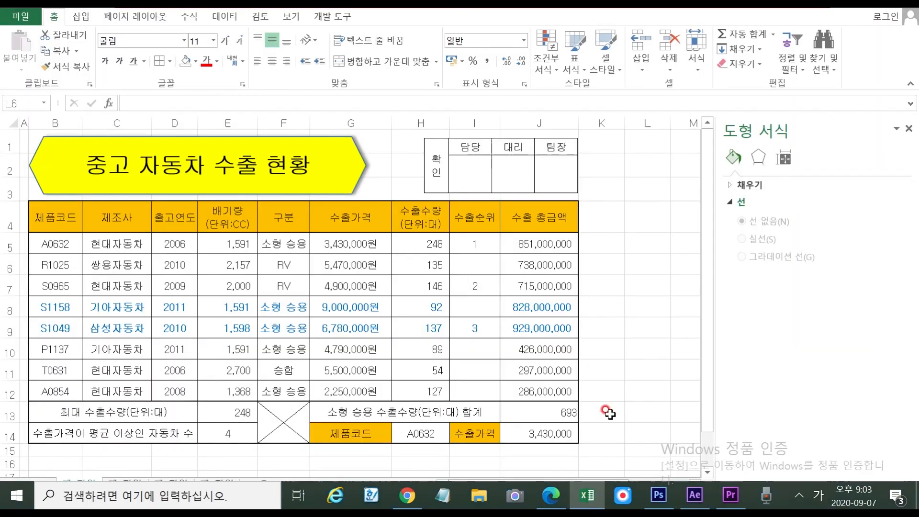